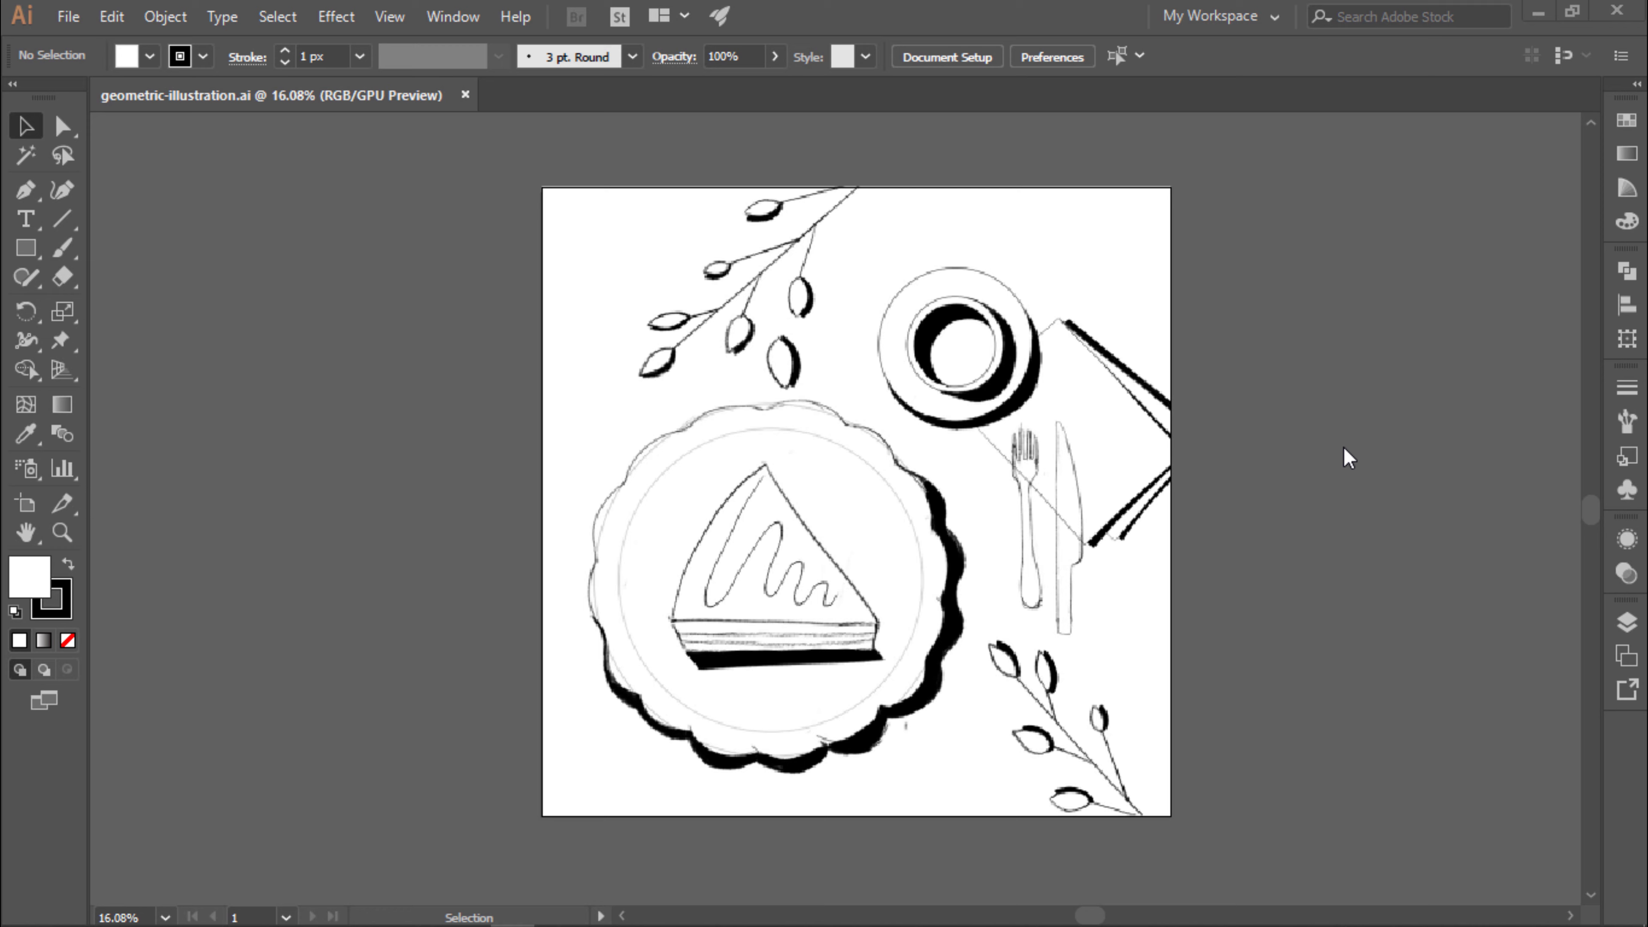
Rename Layer 1 to 'Sketch' and lock it, with the sketch at Multiply, 30% opacity.
{"action": "key", "text": "F7"}
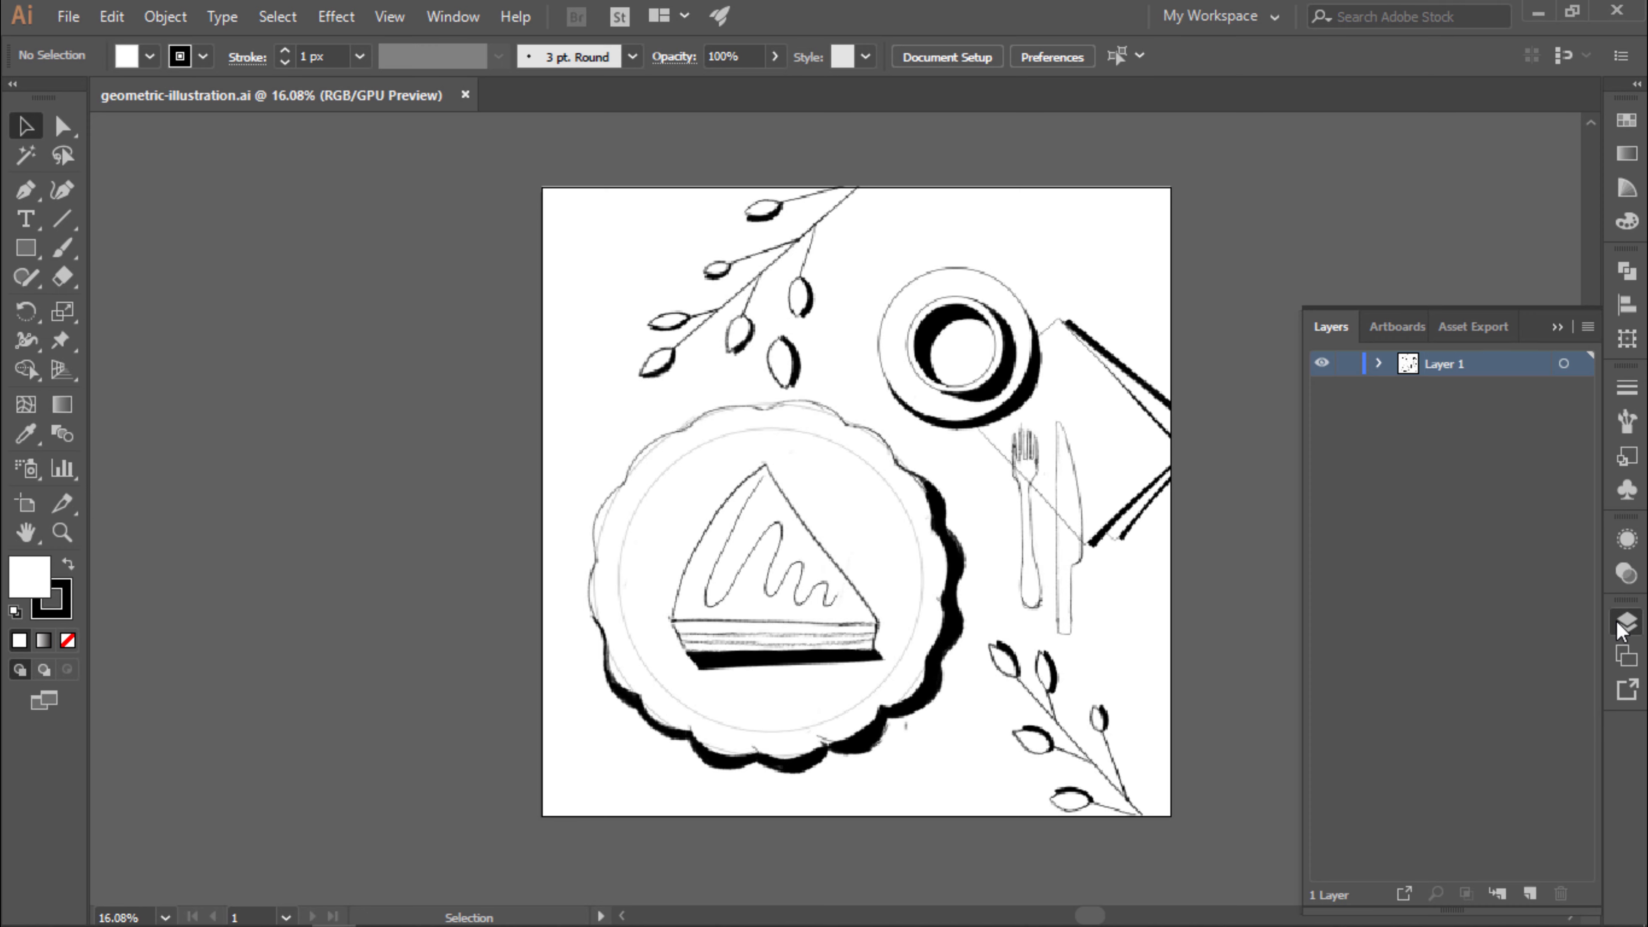
{"action": "double_click", "coordinate": [1444, 362]}
{"action": "type", "text": "Sketc"}
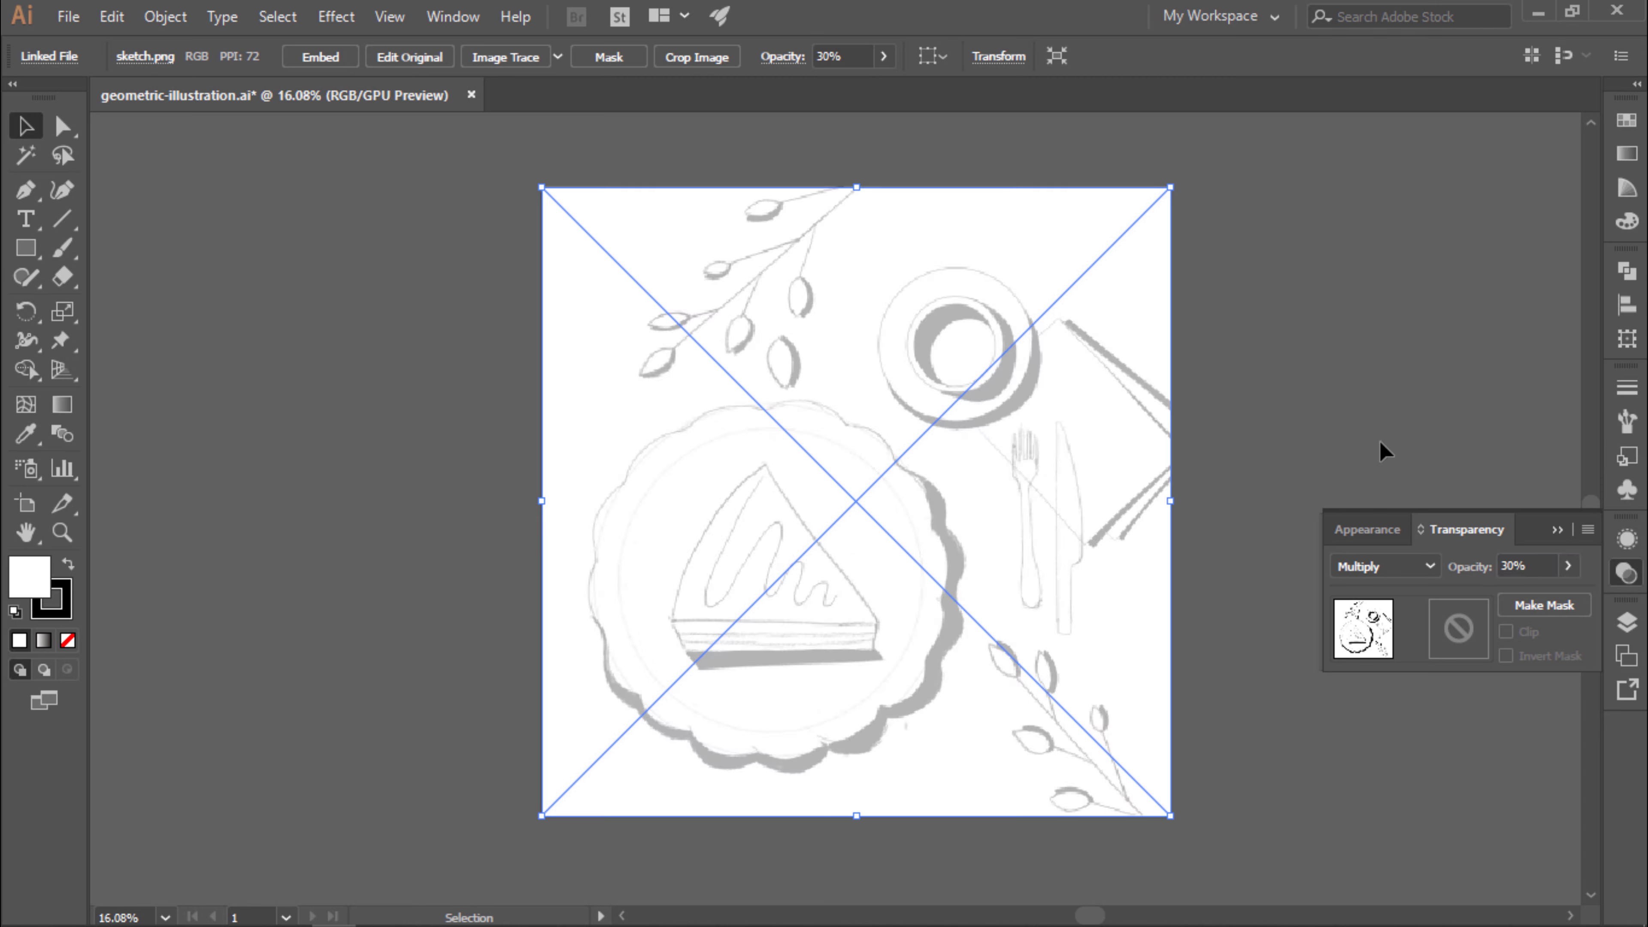
{"action": "key", "text": "F7"}
{"action": "left_click", "coordinate": [1379, 369]}
{"action": "key", "text": "F7"}
Trace the saucer and cup with two unfilled concentric circles.
{"action": "scroll", "coordinate": [1205, 324], "scroll_direction": "up", "scroll_amount": 5}
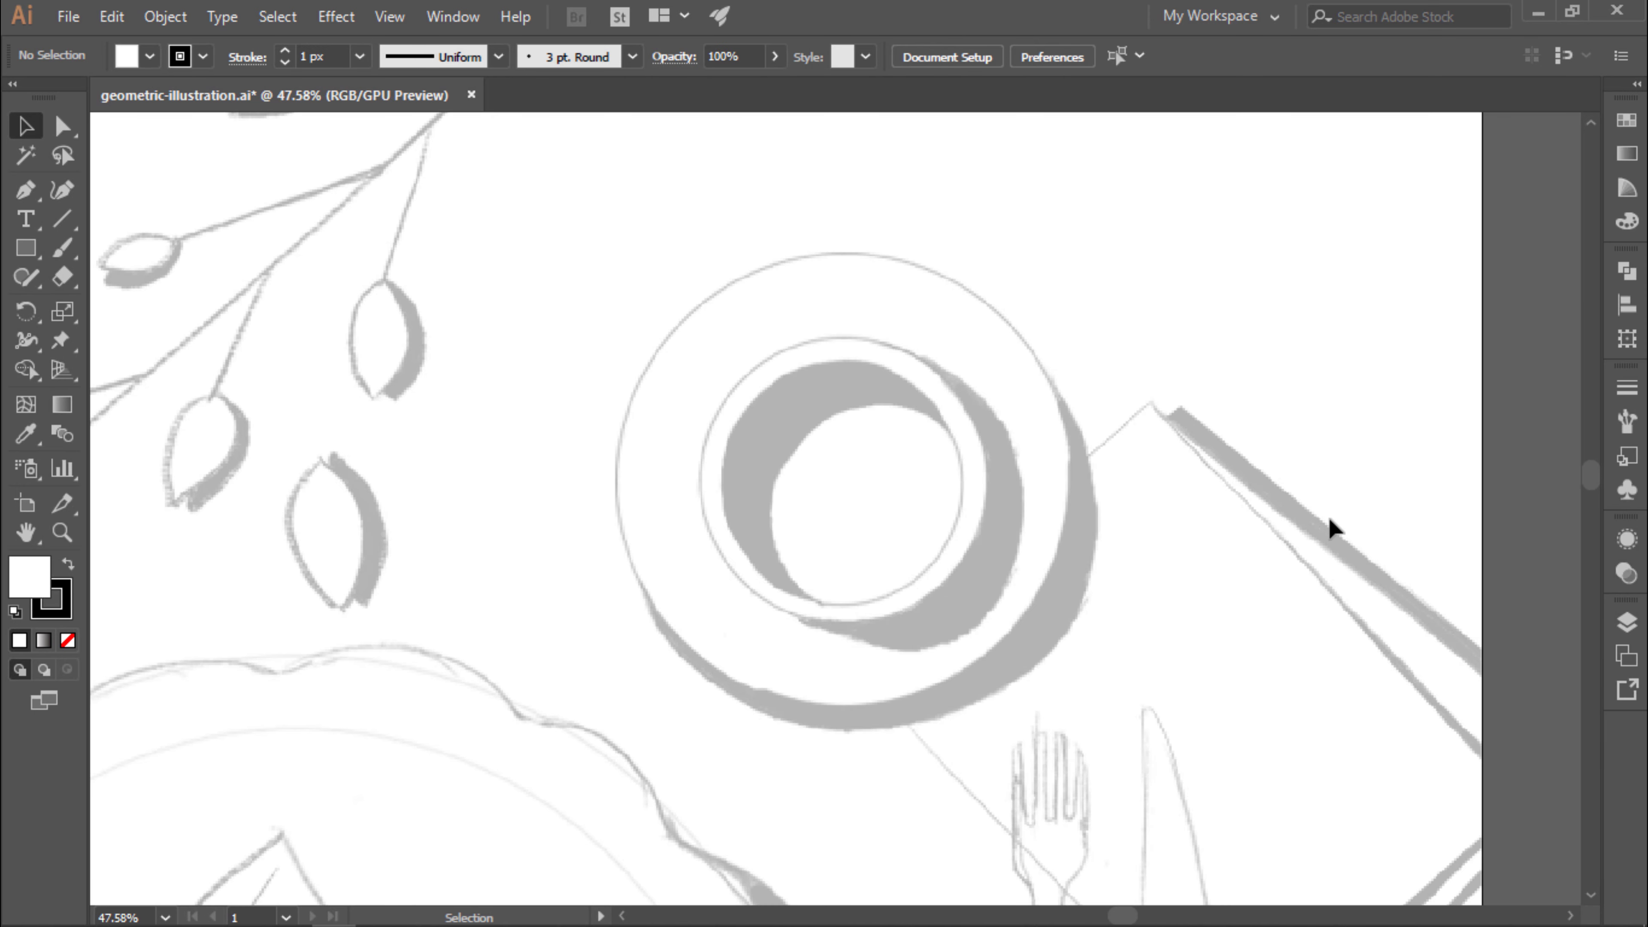
{"action": "left_click_drag", "start_coordinate": [858, 491], "coordinate": [1069, 346]}
{"action": "key", "text": "v"}
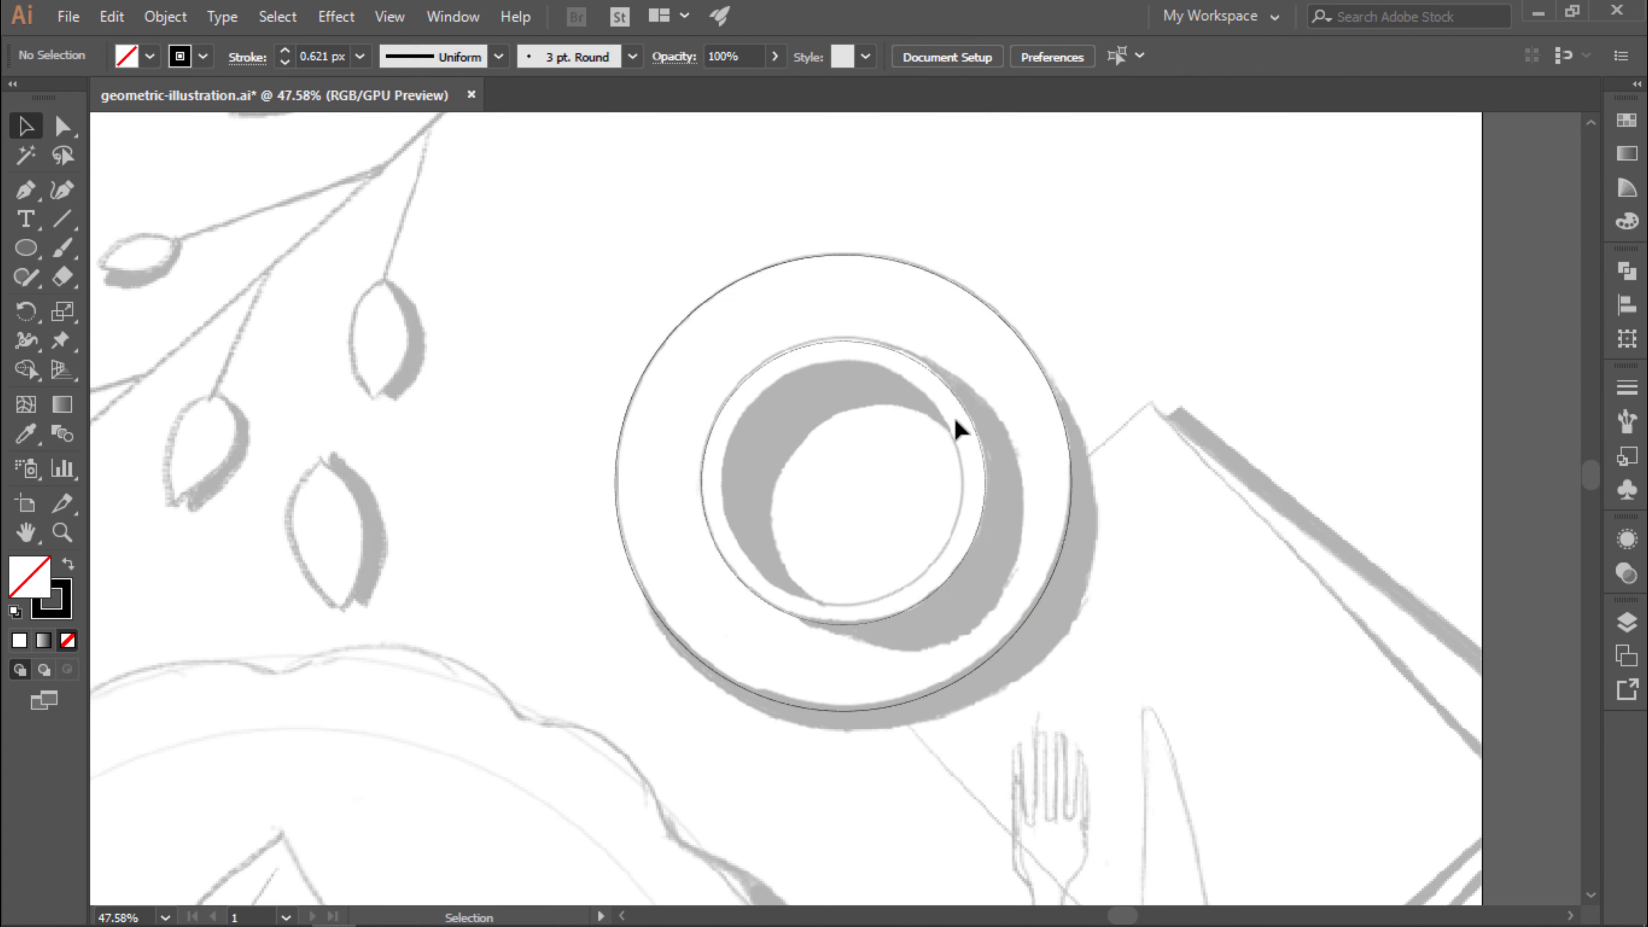
{"action": "left_click_drag", "start_coordinate": [1072, 253], "coordinate": [966, 355]}
{"action": "left_click", "coordinate": [1176, 312]}
Trace the napkin with a square rotated and resized into a diamond.
{"action": "scroll", "coordinate": [1177, 313], "scroll_direction": "down", "scroll_amount": 1}
{"action": "scroll", "coordinate": [1360, 496], "scroll_direction": "down", "scroll_amount": 1}
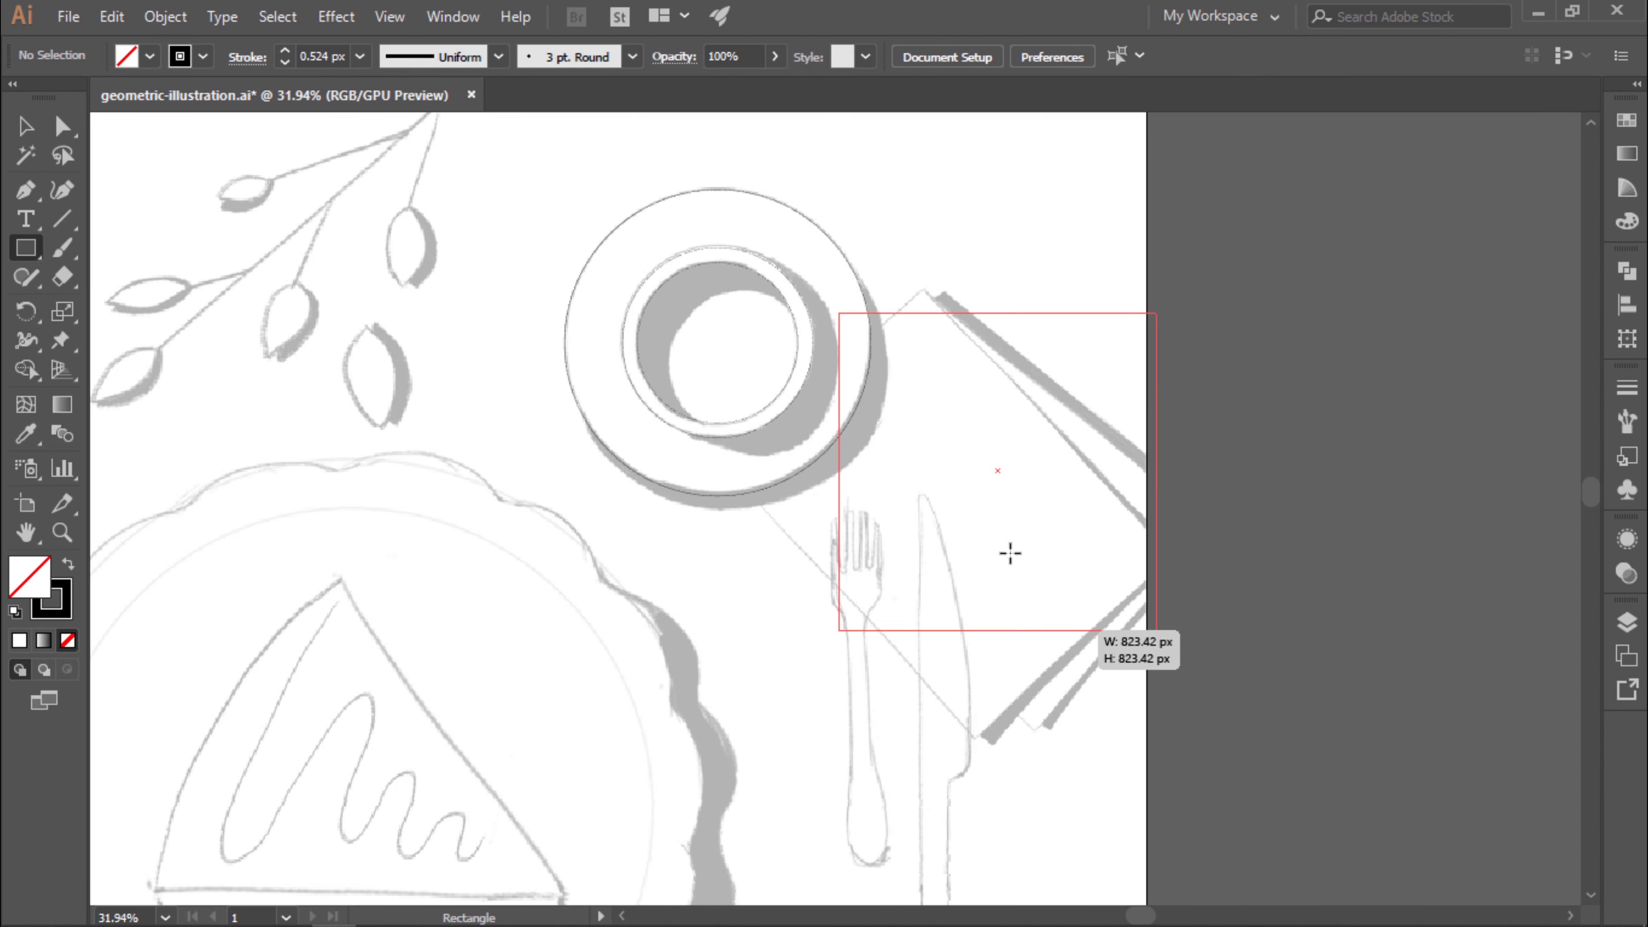
{"action": "mouse_move", "coordinate": [1010, 553]}
{"action": "left_mouse_down"}
{"action": "mouse_move", "coordinate": [1156, 630]}
{"action": "mouse_move", "coordinate": [1171, 549]}
{"action": "left_mouse_up"}
{"action": "key", "text": "v"}
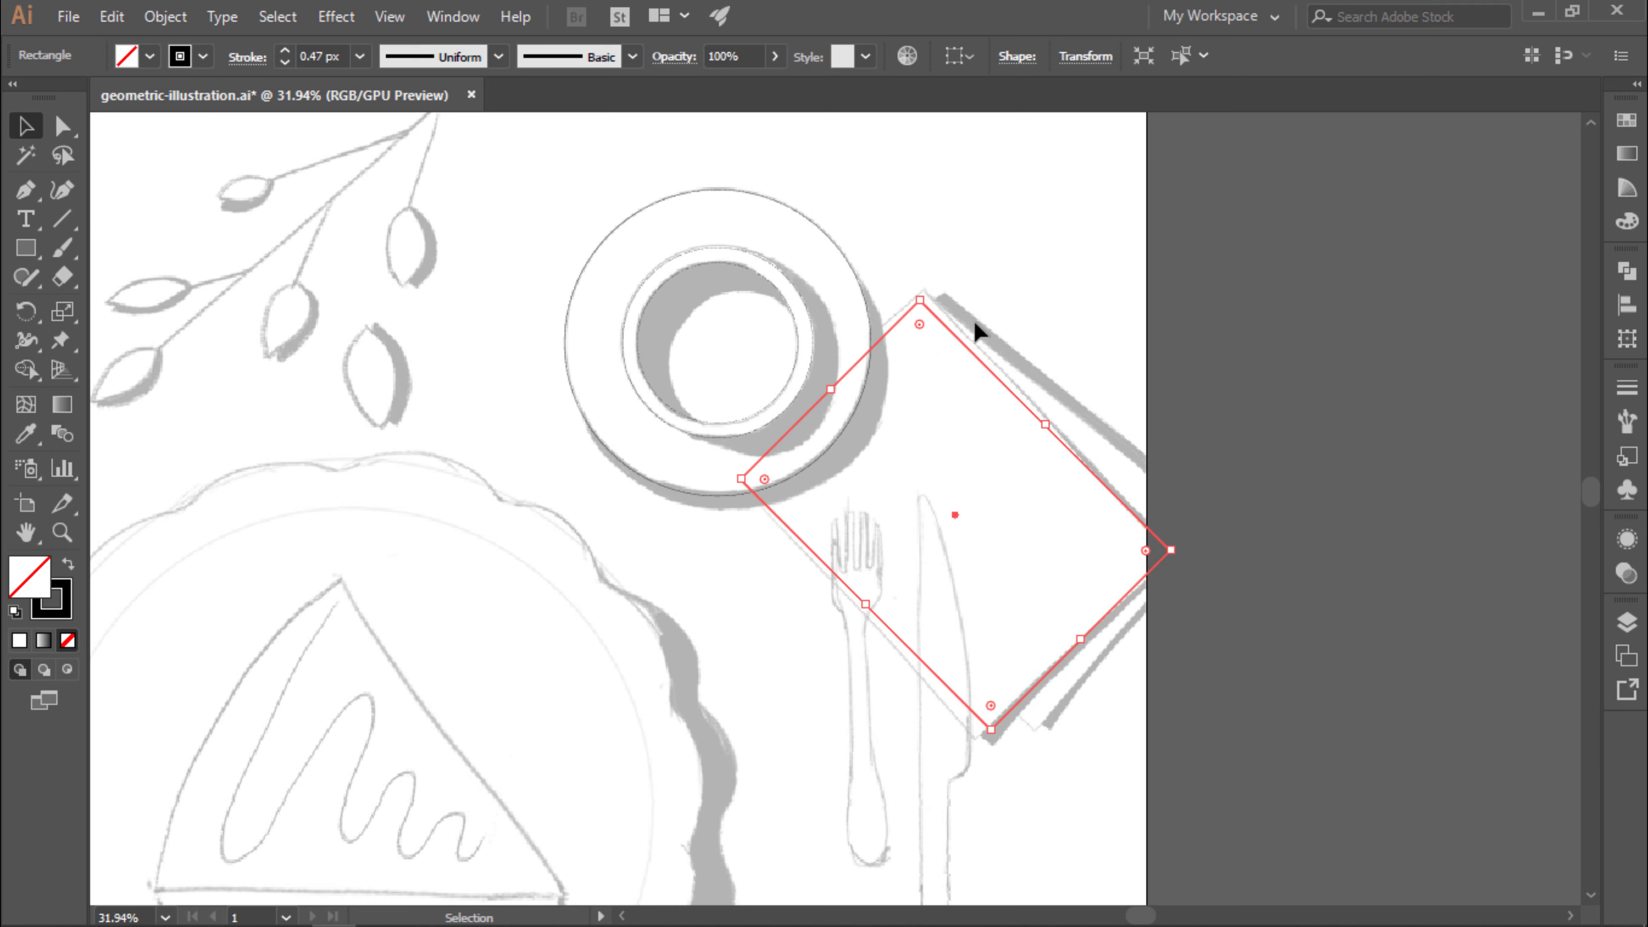
{"action": "left_click_drag", "start_coordinate": [924, 306], "coordinate": [1252, 424]}
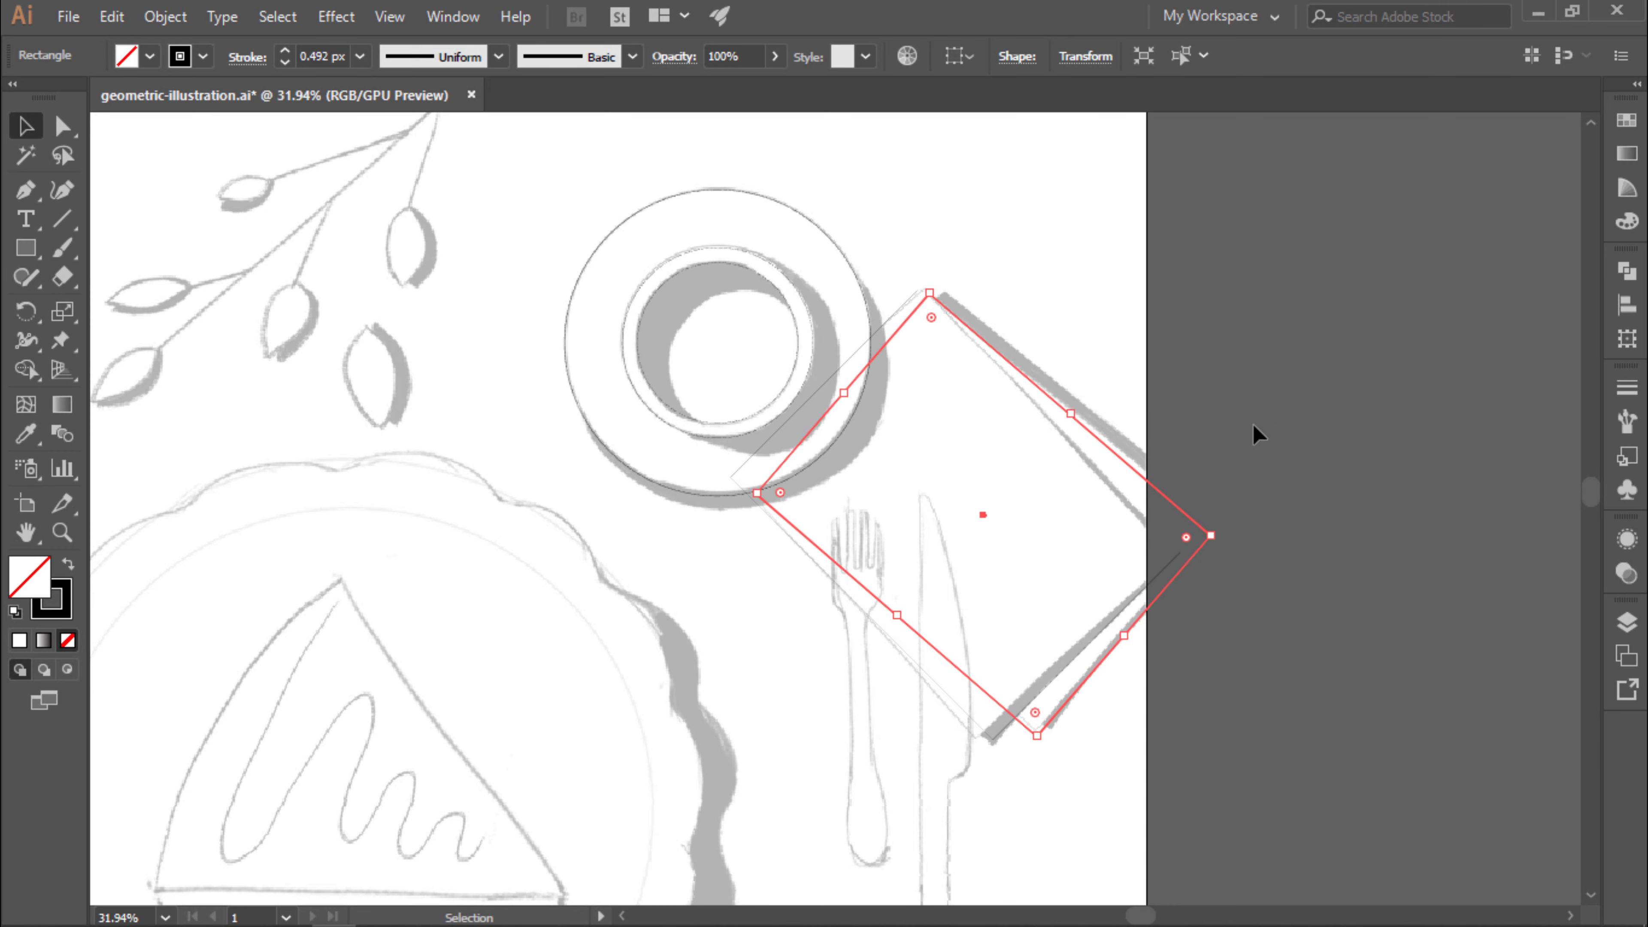
{"action": "left_click", "coordinate": [1252, 462]}
{"action": "scroll", "coordinate": [1252, 463], "scroll_direction": "down", "scroll_amount": 2}
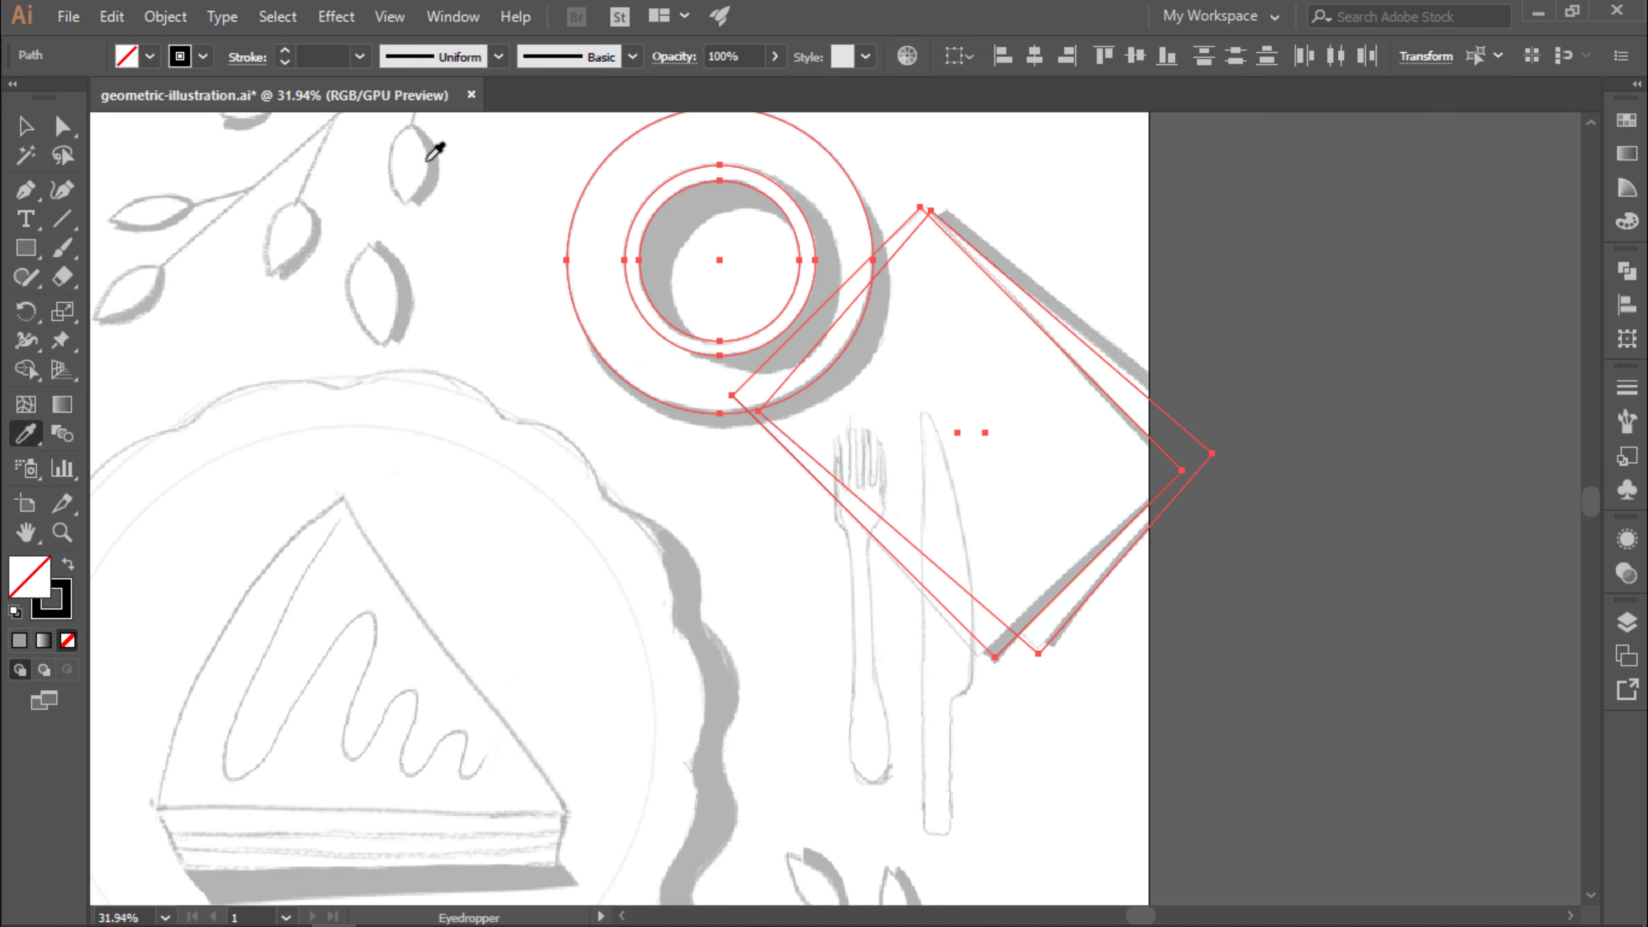
Draw a rectangle over the knife and slant its blade edge toward the tip.
{"action": "left_click", "coordinate": [1276, 366]}
{"action": "scroll", "coordinate": [1258, 390], "scroll_direction": "down", "scroll_amount": 3}
{"action": "key", "text": "m"}
{"action": "left_click", "coordinate": [868, 553]}
{"action": "key", "text": "Escape"}
{"action": "left_click_drag", "start_coordinate": [867, 555], "coordinate": [899, 698]}
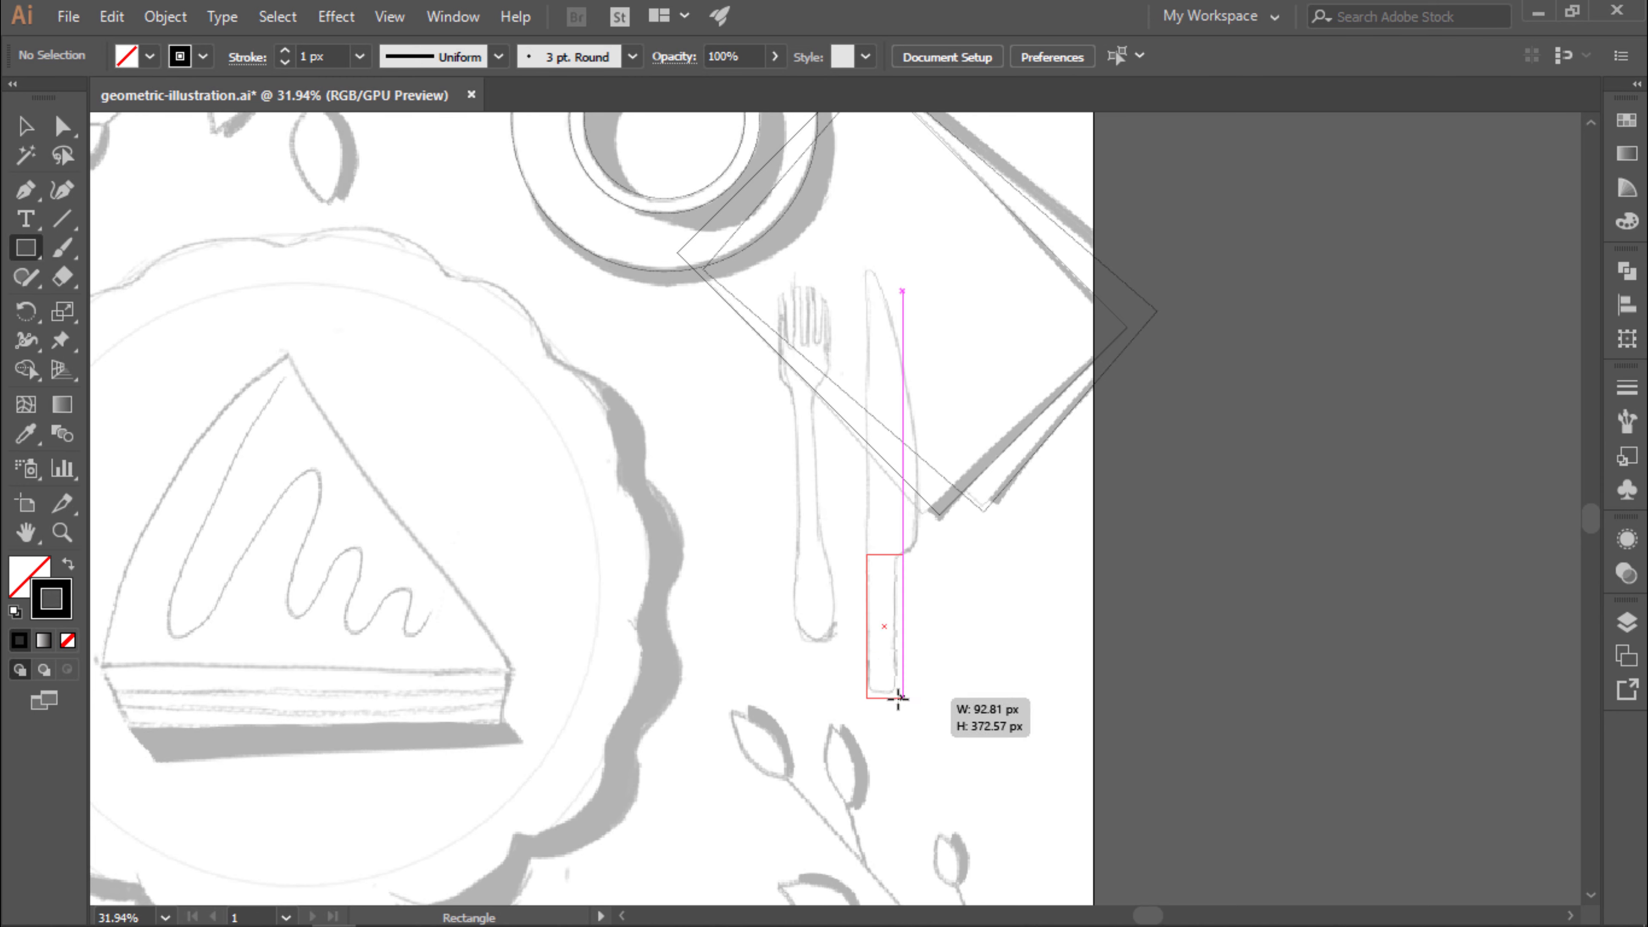
{"action": "key", "text": "a"}
{"action": "left_click_drag", "start_coordinate": [917, 254], "coordinate": [883, 263]}
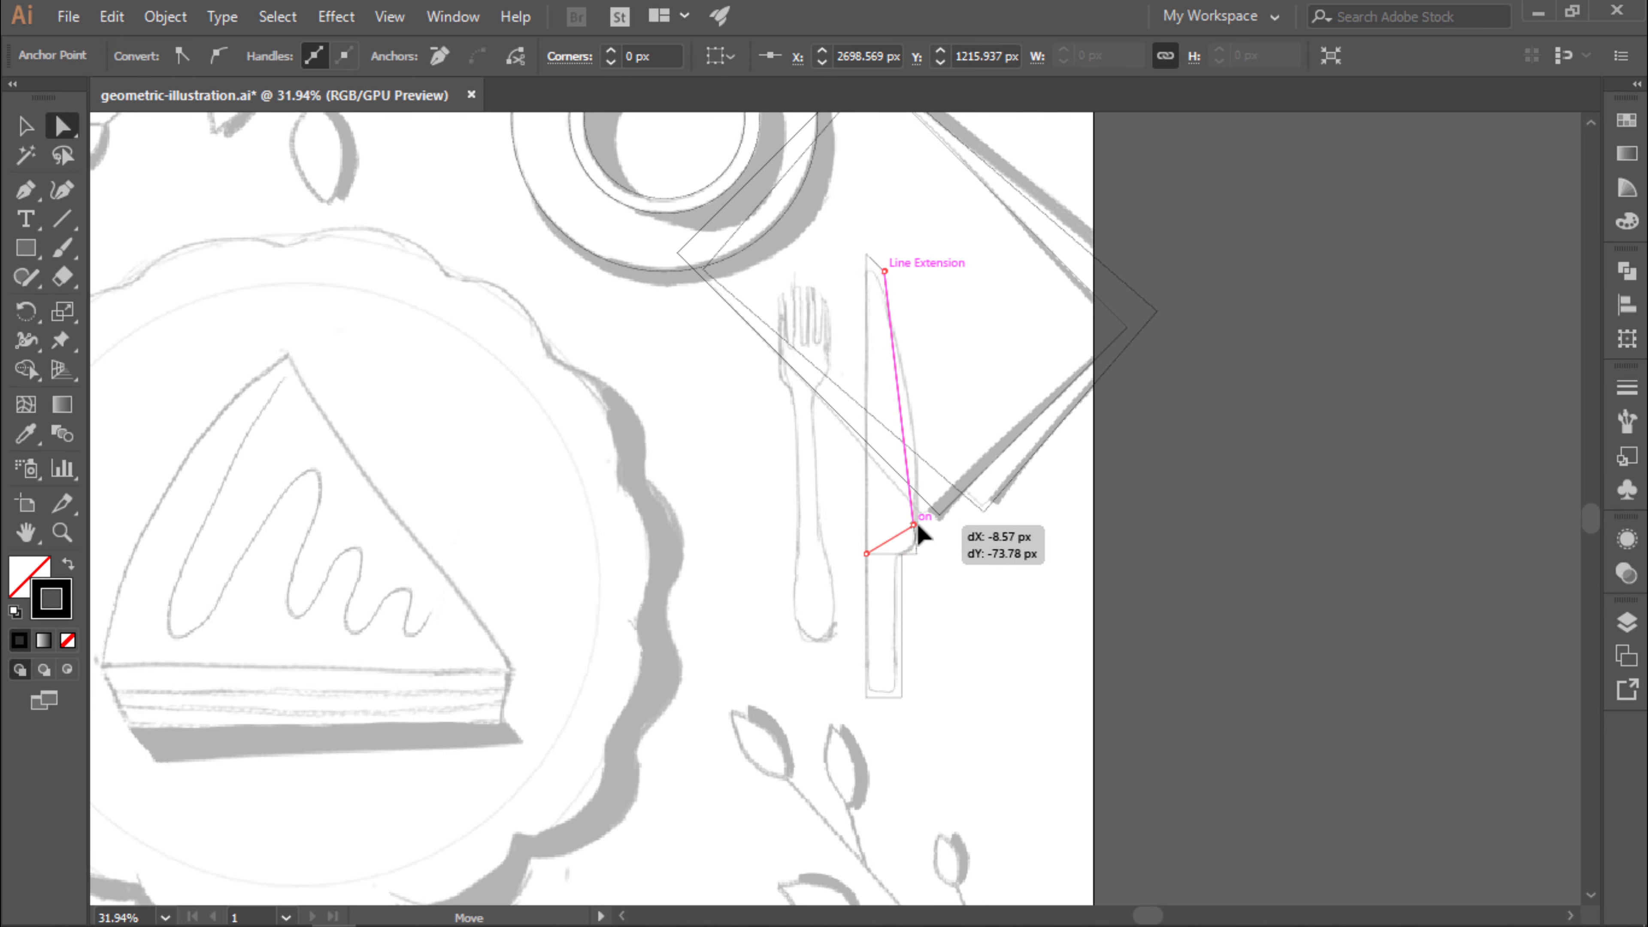
{"action": "mouse_move", "coordinate": [902, 553]}
{"action": "left_mouse_down"}
{"action": "mouse_move", "coordinate": [902, 527]}
{"action": "mouse_move", "coordinate": [929, 513]}
{"action": "left_mouse_up"}
Unite the knife pieces, round the tip, and draw a rectangle over the fork handle.
{"action": "key", "text": "v"}
{"action": "key", "text": "ctrl+shift+F9"}
{"action": "left_click", "coordinate": [1345, 323]}
{"action": "key", "text": "a"}
{"action": "key", "text": "ctrl+z"}
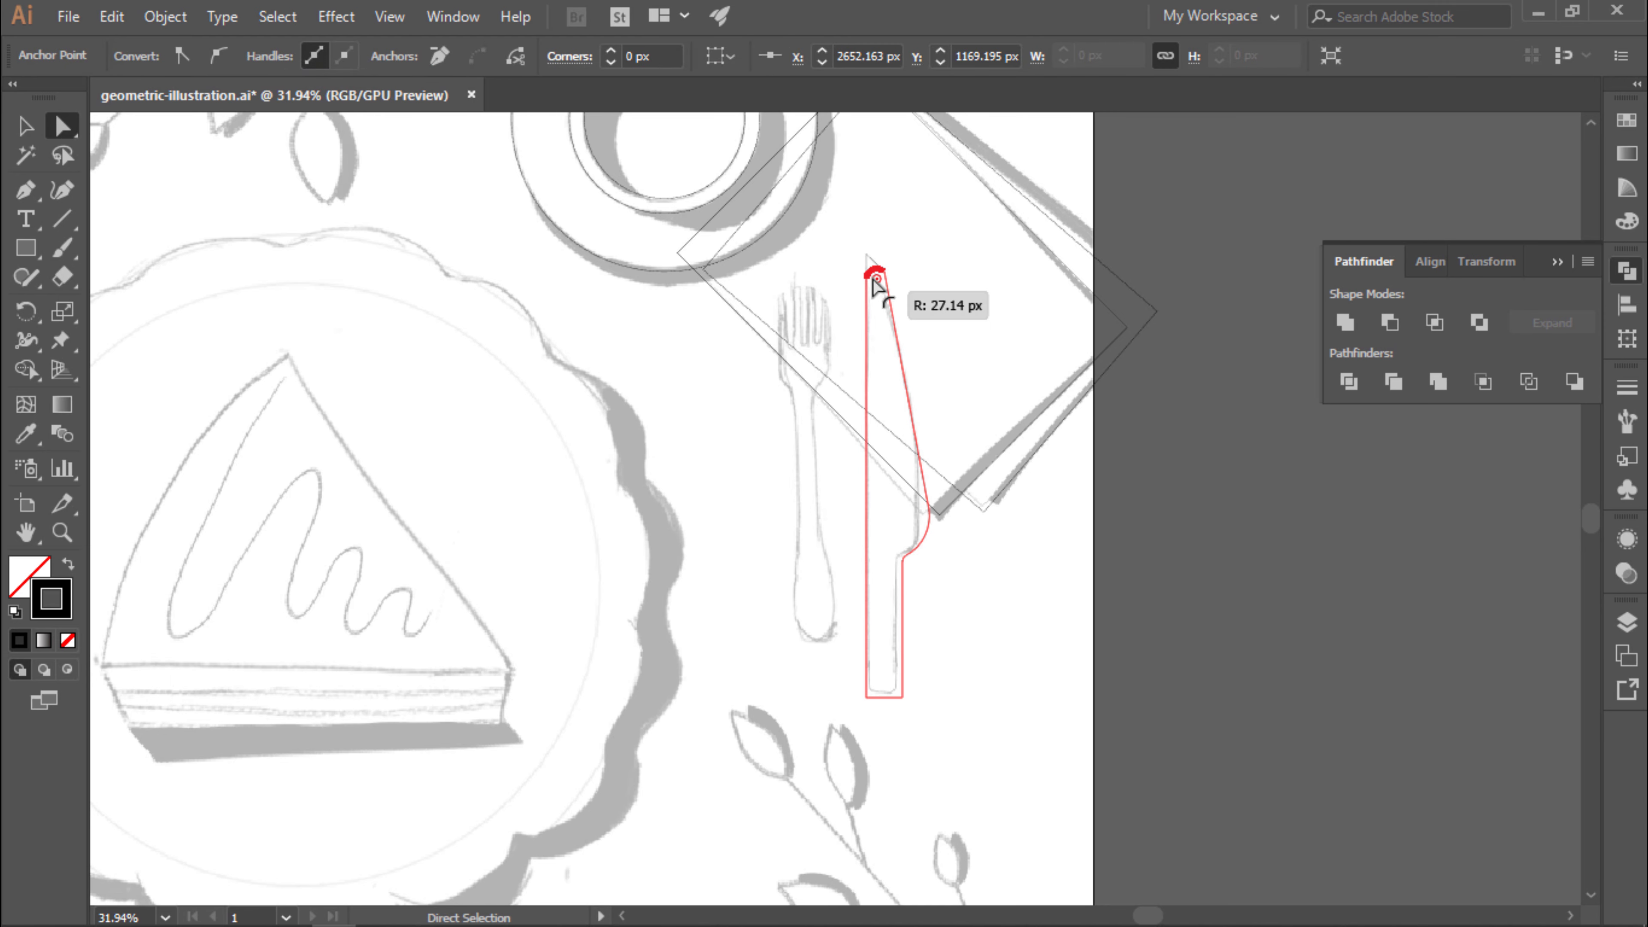
{"action": "left_click_drag", "start_coordinate": [876, 286], "coordinate": [883, 276]}
{"action": "left_click", "coordinate": [1209, 444]}
{"action": "key", "text": "m"}
{"action": "mouse_move", "coordinate": [789, 551]}
{"action": "left_mouse_down"}
{"action": "mouse_move", "coordinate": [834, 634]}
{"action": "mouse_move", "coordinate": [827, 369]}
{"action": "left_mouse_up"}
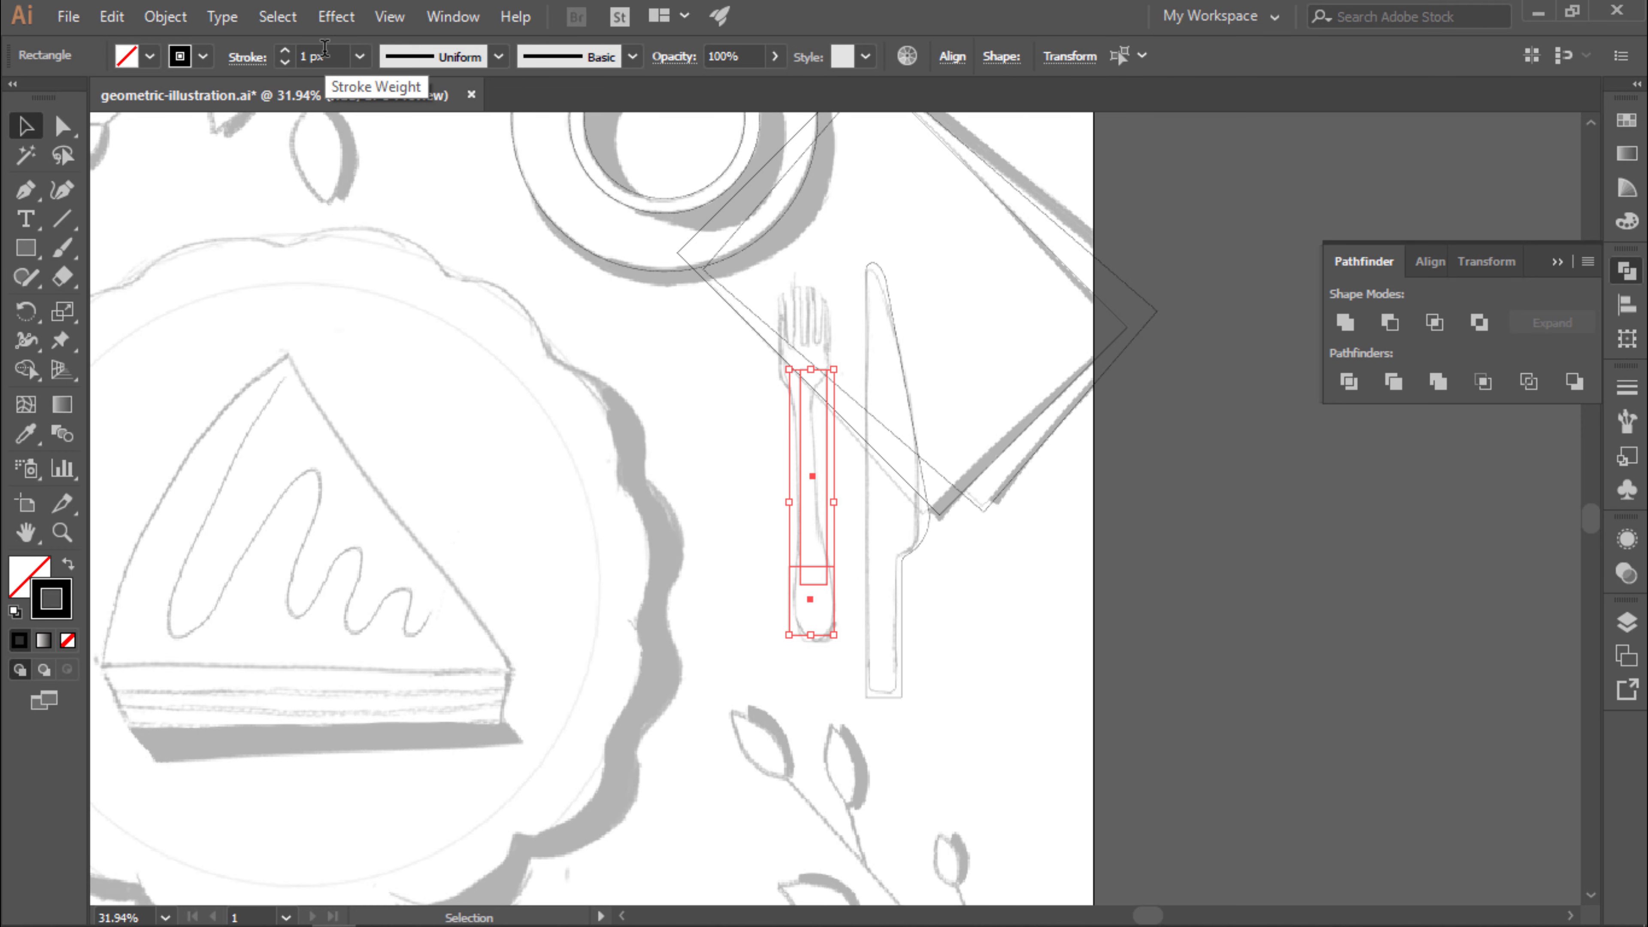
Draw thin tine rectangles and distribute the four fork tines evenly.
{"action": "left_click", "coordinate": [892, 515]}
{"action": "scroll", "coordinate": [823, 452], "scroll_direction": "up", "scroll_amount": 2}
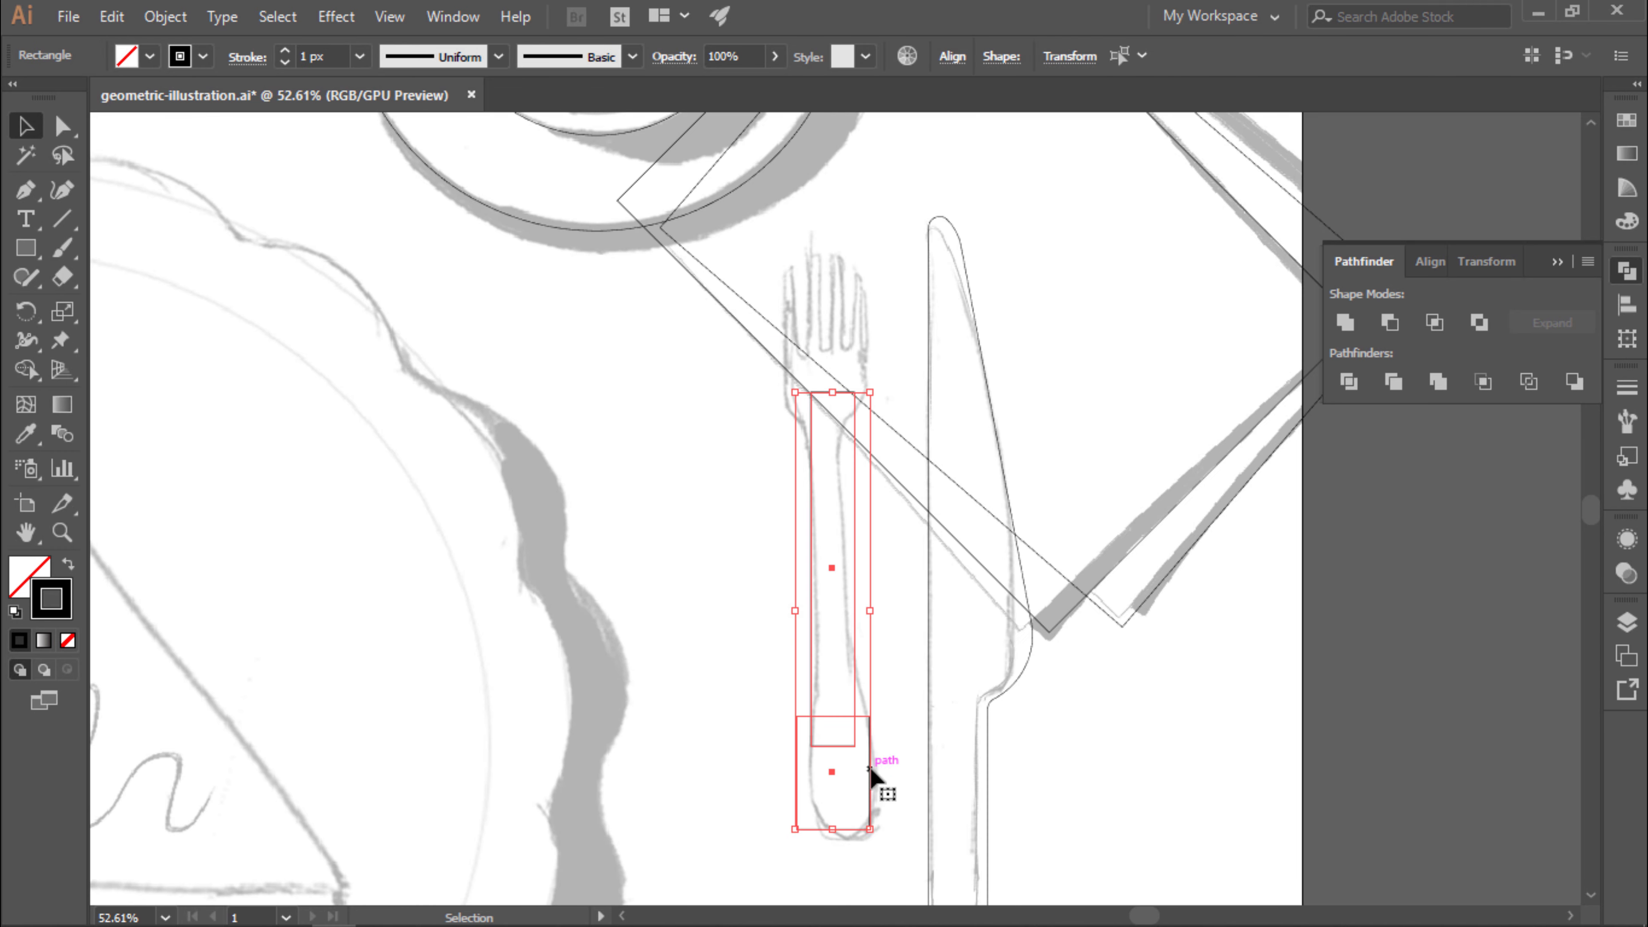
{"action": "left_click", "coordinate": [949, 758]}
{"action": "key", "text": "m"}
{"action": "left_click_drag", "start_coordinate": [783, 343], "coordinate": [862, 438]}
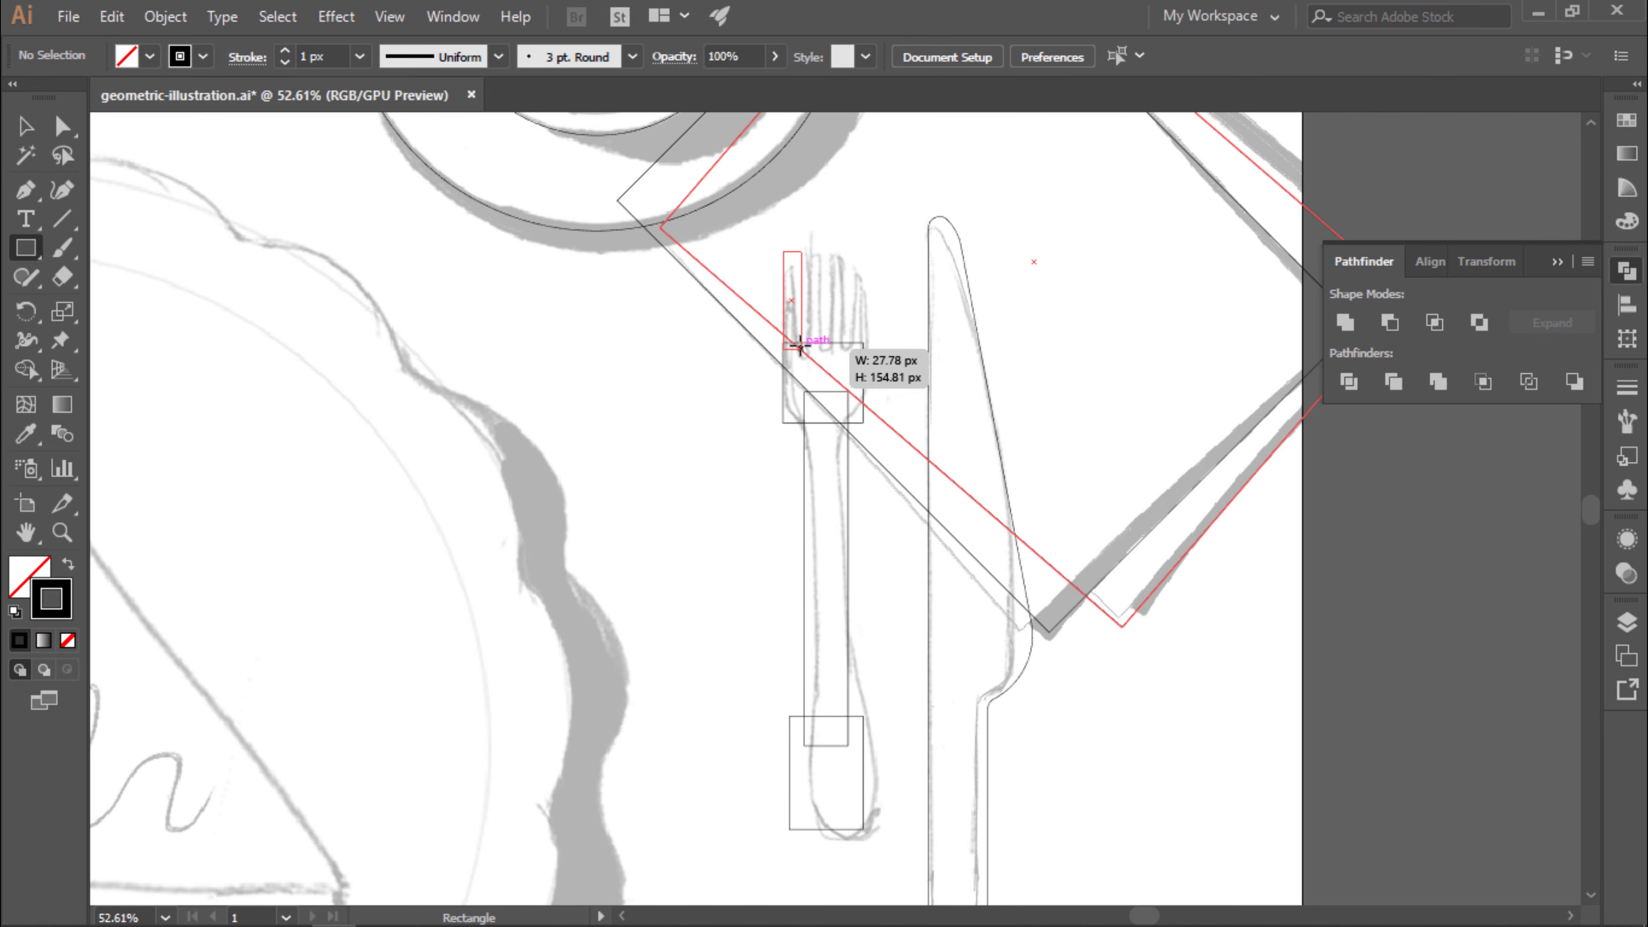
{"action": "left_click_drag", "start_coordinate": [800, 347], "coordinate": [800, 347]}
{"action": "key", "text": "v"}
{"action": "scroll", "coordinate": [811, 342], "scroll_direction": "up", "scroll_amount": 3}
{"action": "scroll", "coordinate": [837, 338], "scroll_direction": "up", "scroll_amount": 3}
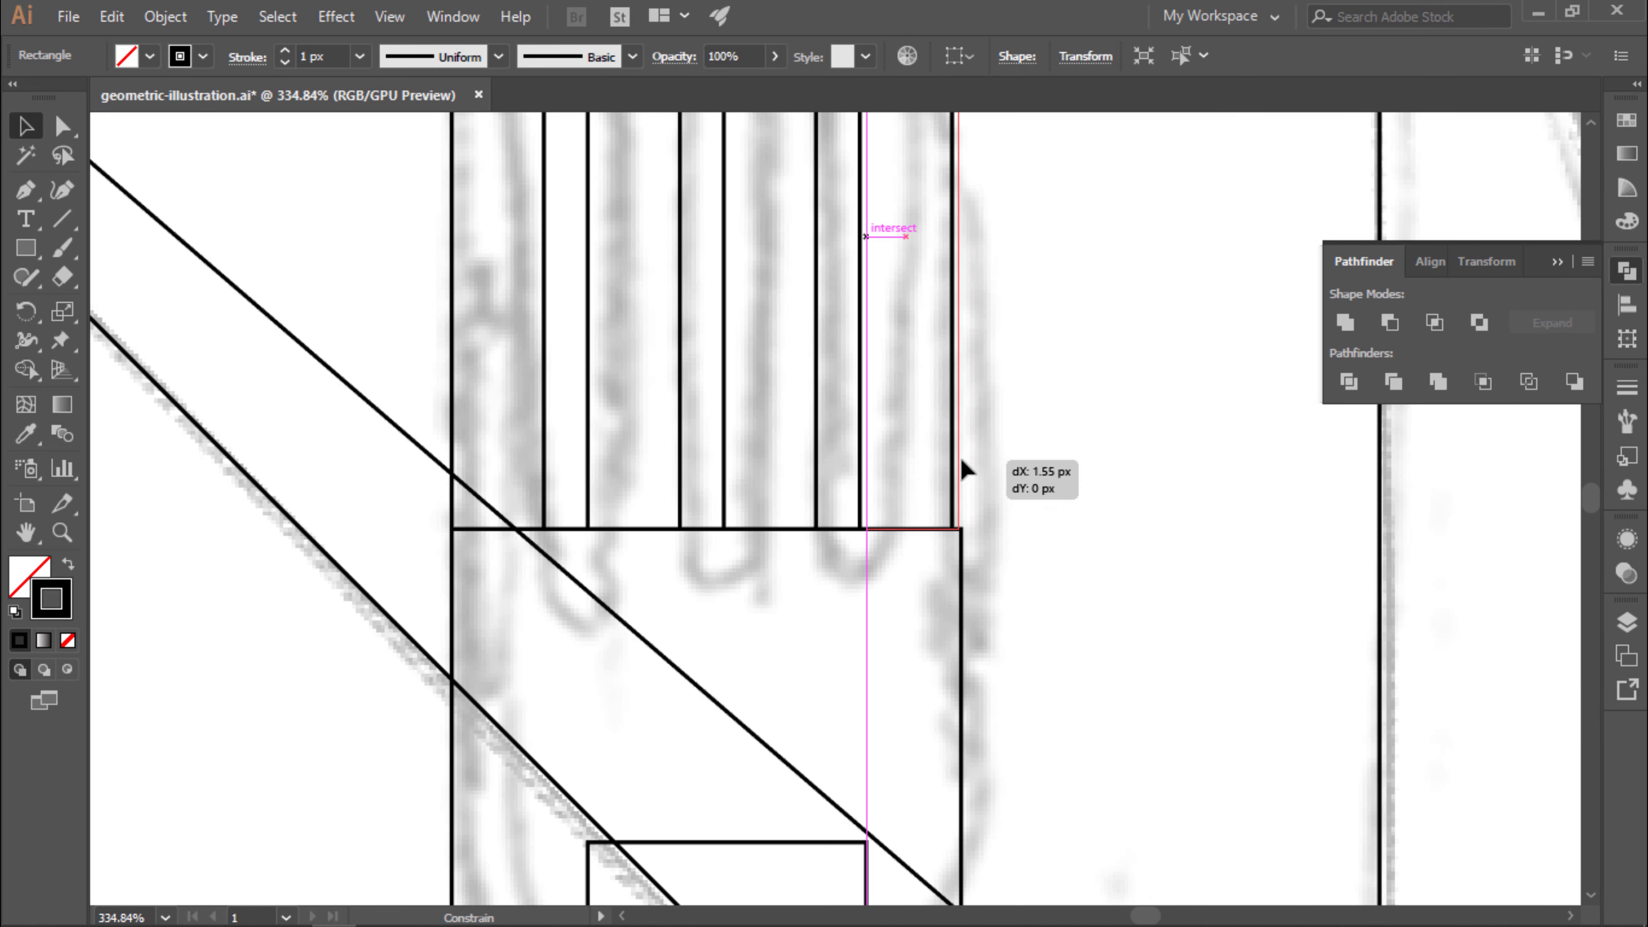
{"action": "scroll", "coordinate": [960, 455], "scroll_direction": "down", "scroll_amount": 2}
{"action": "left_click", "coordinate": [951, 57]}
{"action": "left_click", "coordinate": [895, 183]}
{"action": "left_click", "coordinate": [1086, 246]}
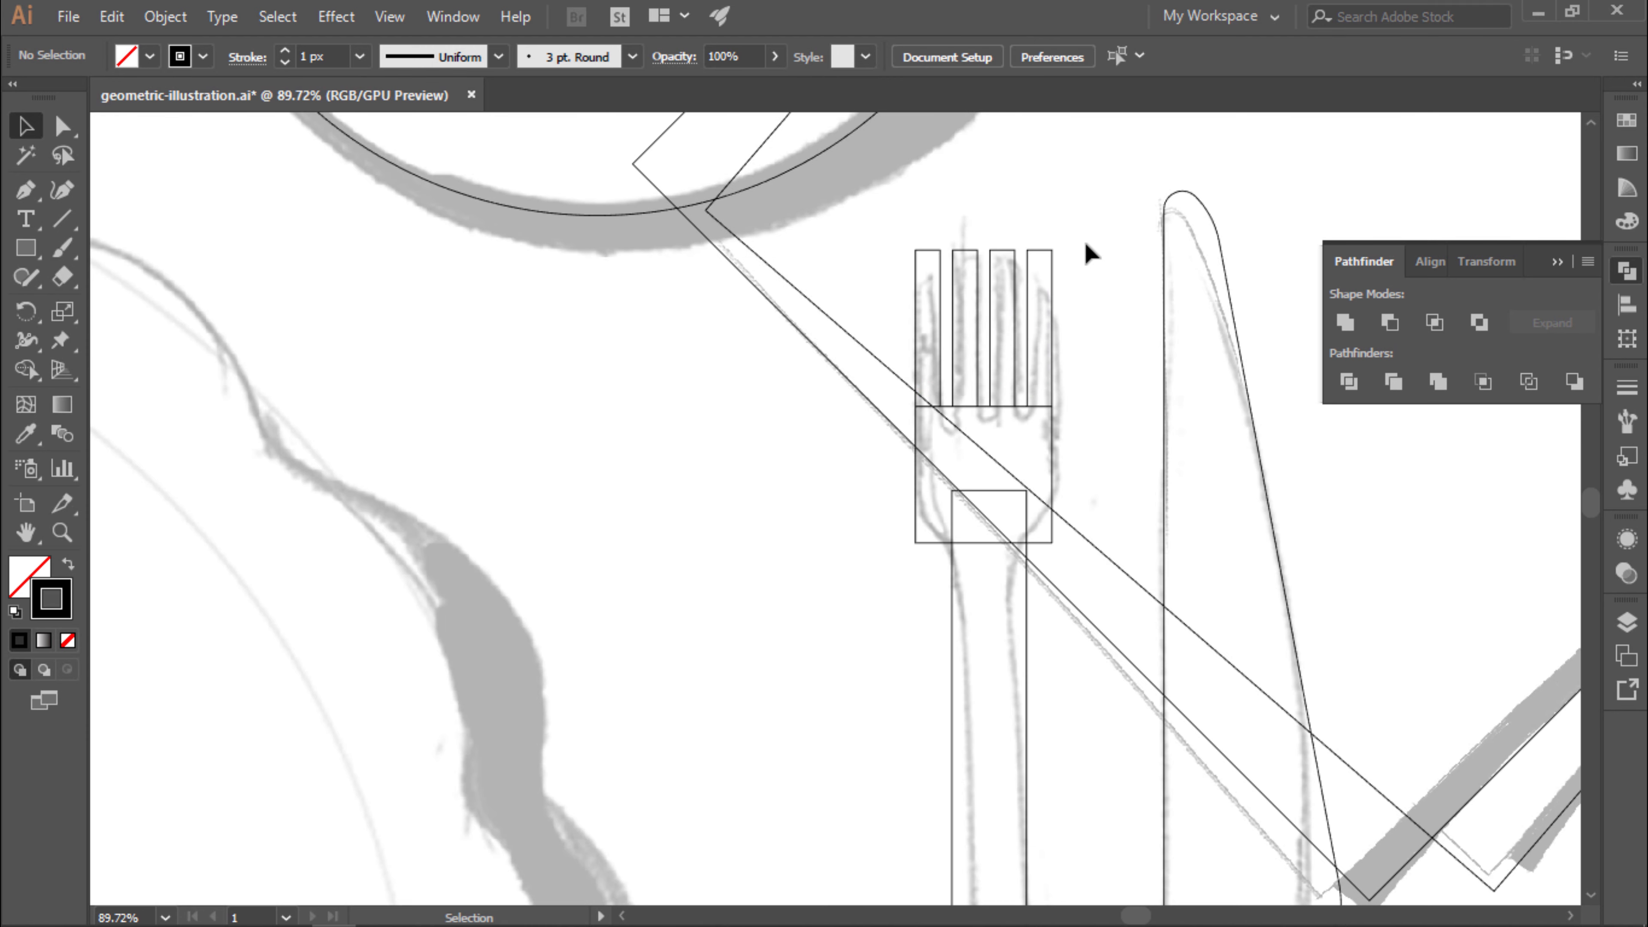
Give the tines pointed slanted tops and merge the fork pieces into one path.
{"action": "left_click_drag", "start_coordinate": [951, 240], "coordinate": [1051, 260]}
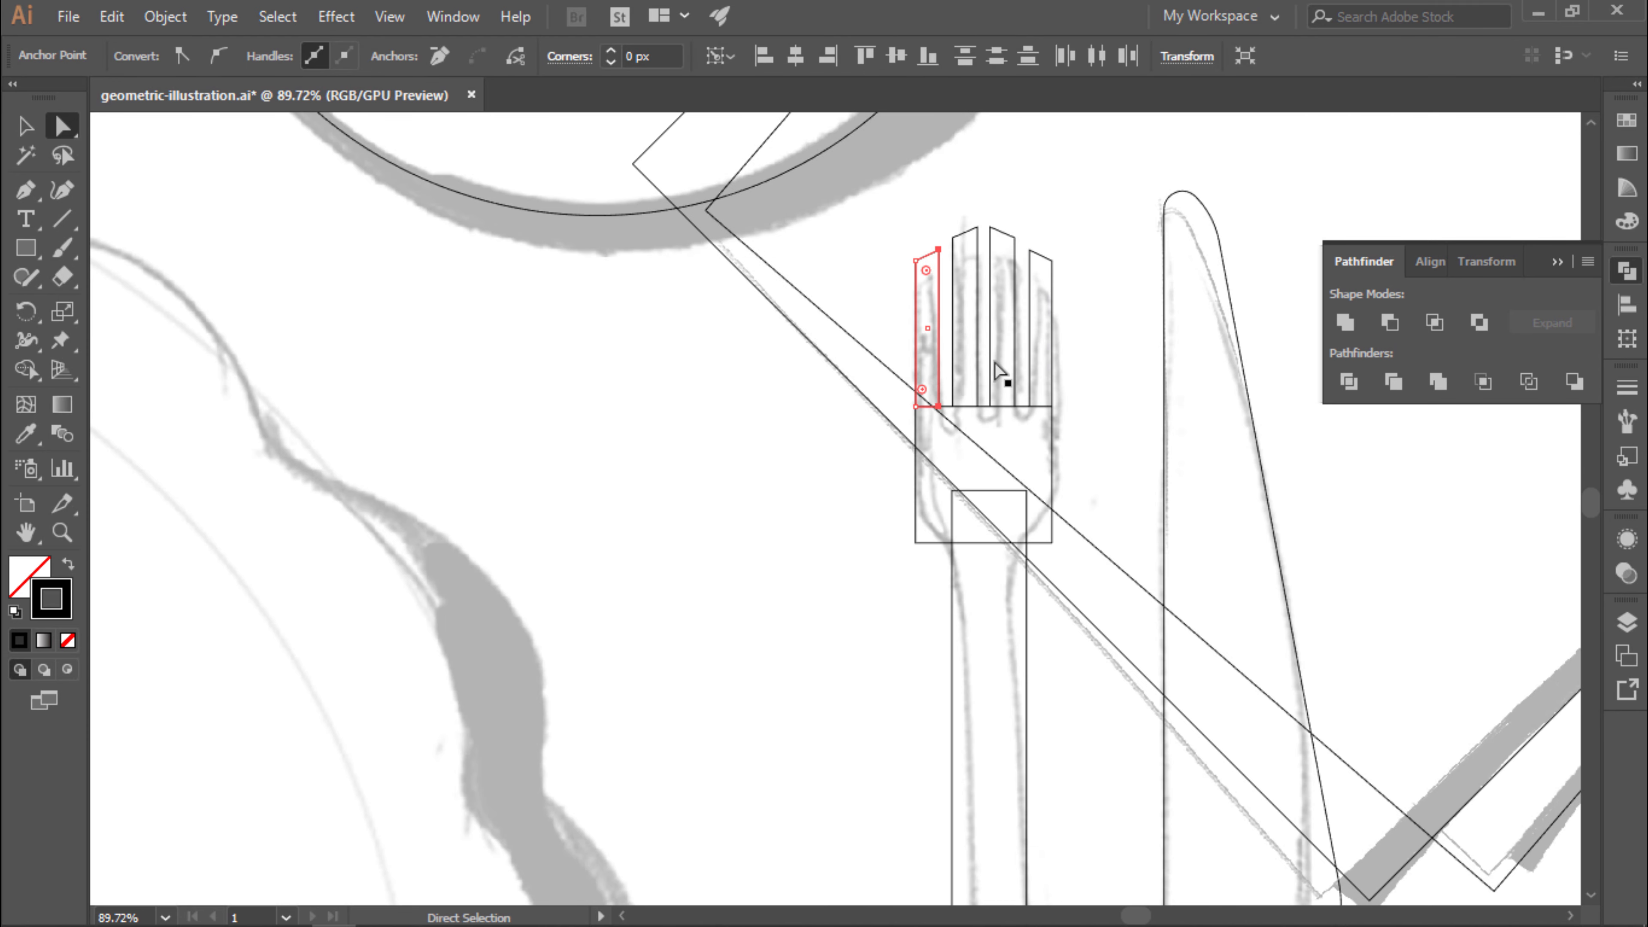
{"action": "left_click", "coordinate": [976, 406]}
{"action": "key", "text": "q"}
{"action": "left_click_drag", "start_coordinate": [895, 272], "coordinate": [1040, 221]}
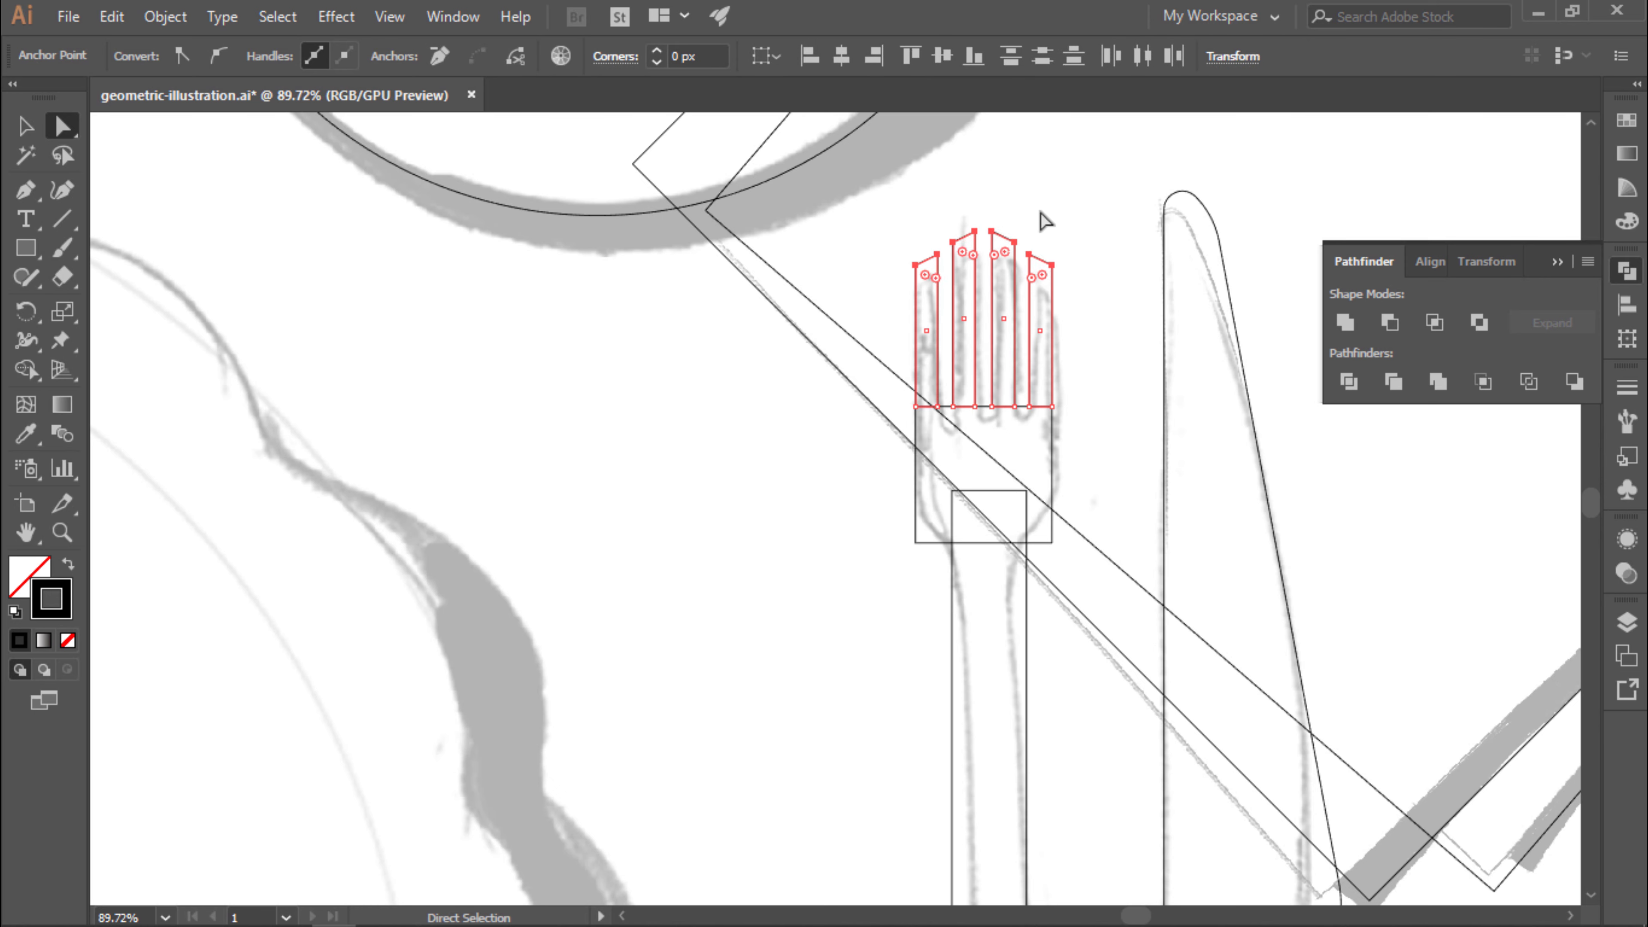
{"action": "key", "text": "v"}
{"action": "scroll", "coordinate": [928, 409], "scroll_direction": "down", "scroll_amount": 3}
{"action": "left_click_drag", "start_coordinate": [928, 409], "coordinate": [1019, 415]}
{"action": "key", "text": "a"}
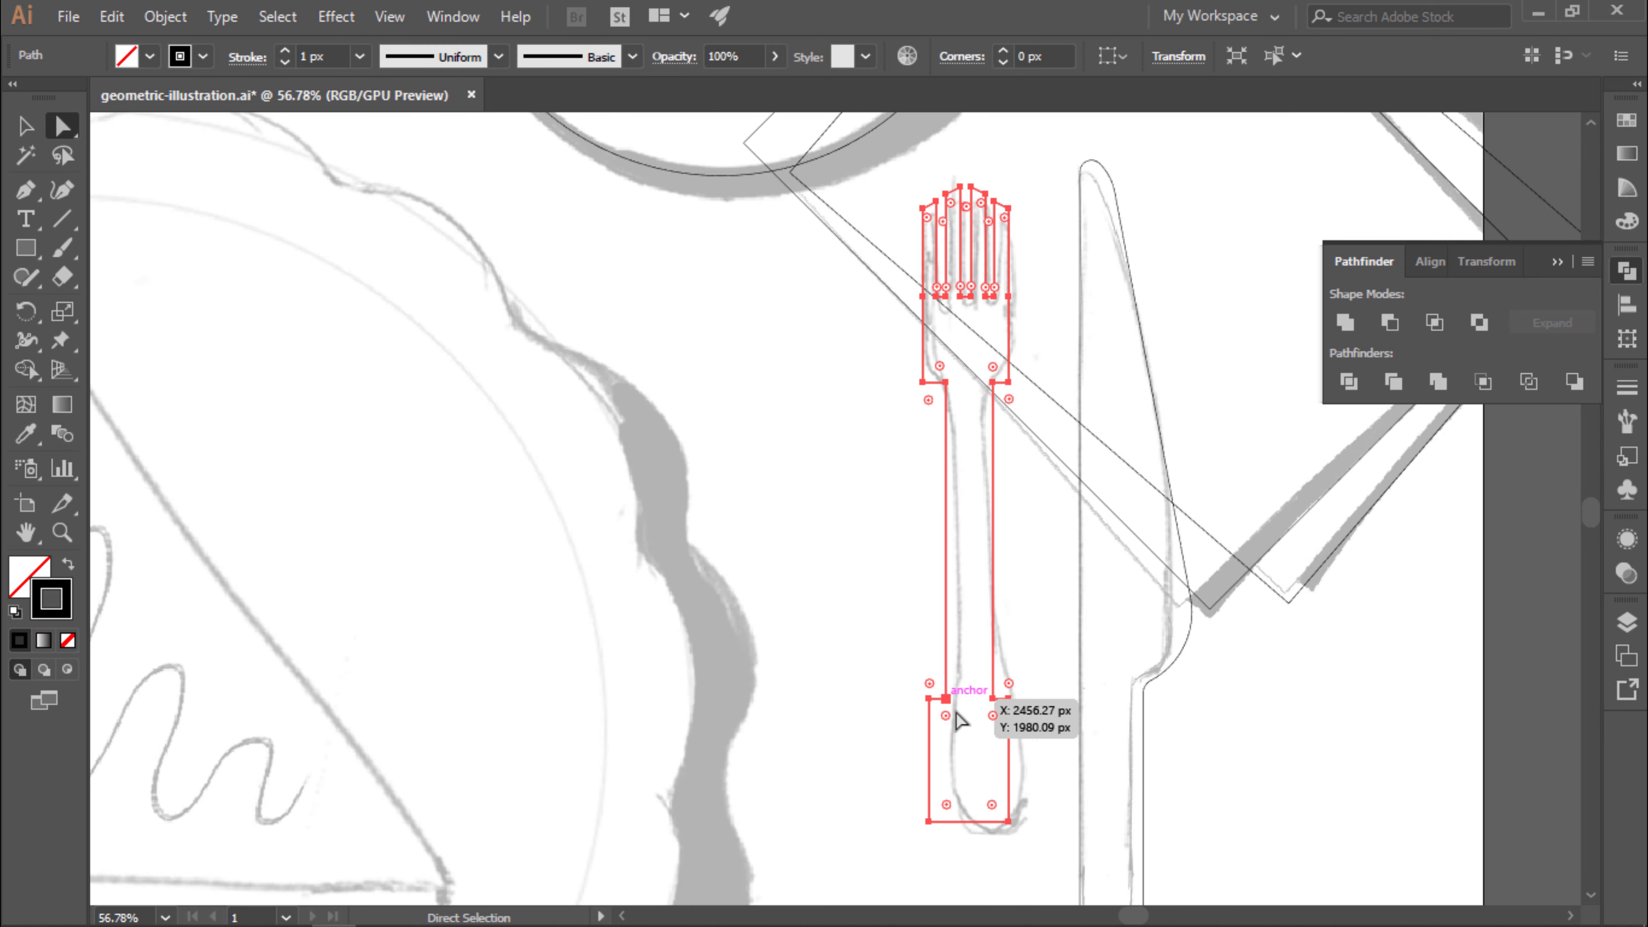
Lower and scale the neck anchors so the fork neck tapers.
{"action": "left_click_drag", "start_coordinate": [949, 717], "coordinate": [1003, 713]}
{"action": "left_click", "coordinate": [993, 700], "text": "shift"}
{"action": "left_click_drag", "start_coordinate": [945, 383], "coordinate": [945, 407]}
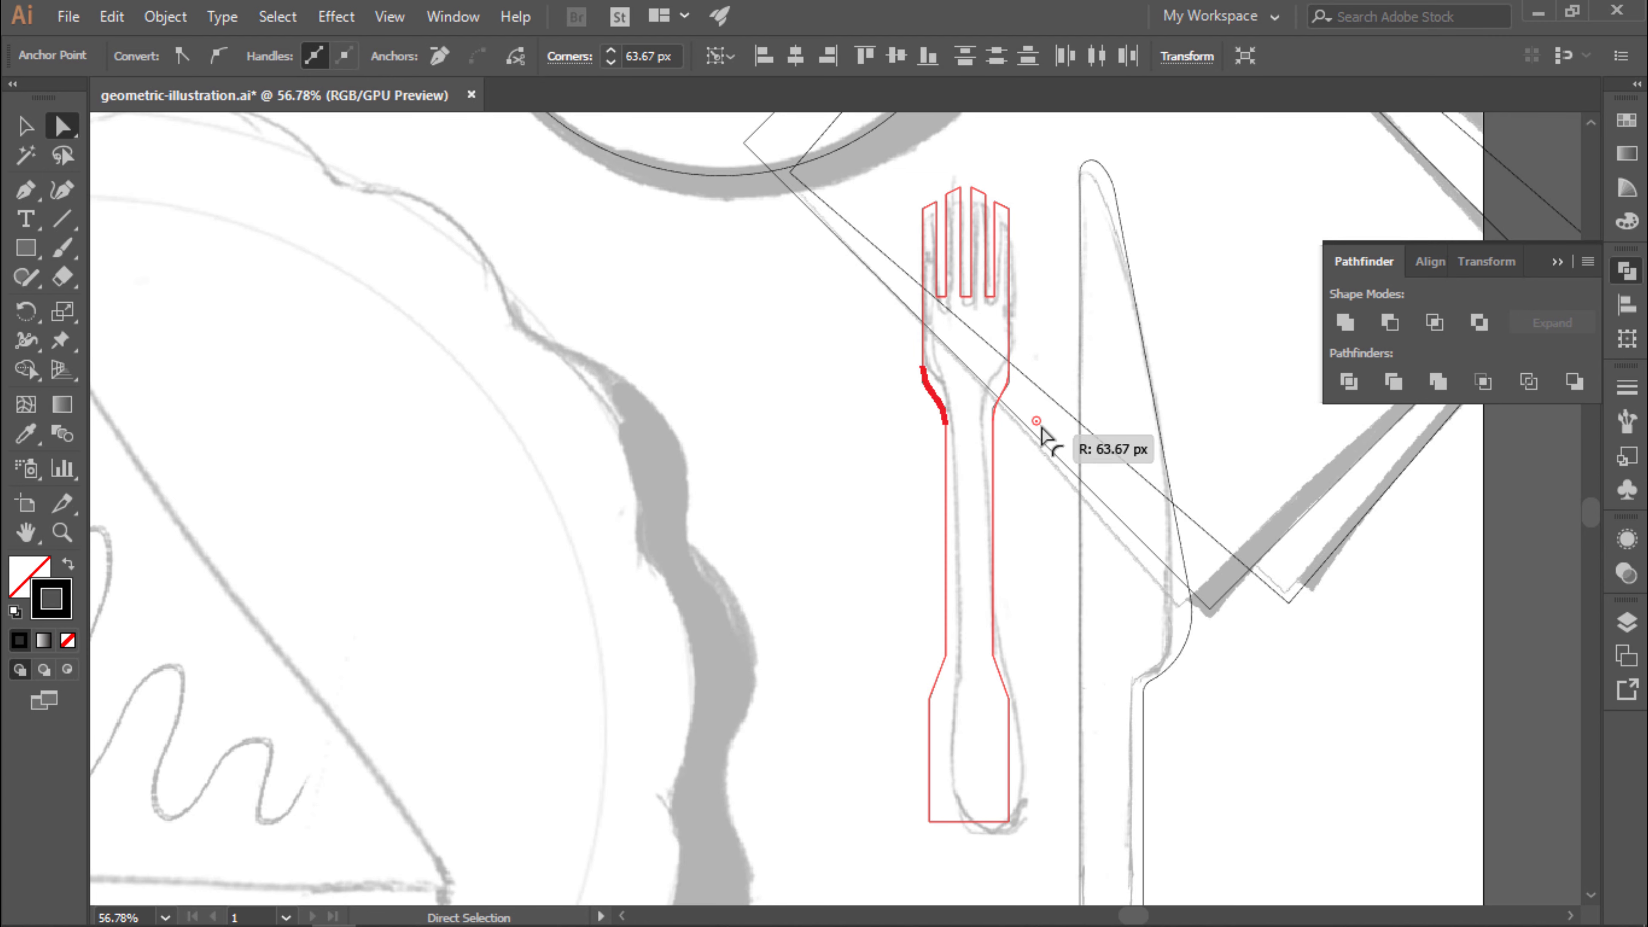
{"action": "left_click", "coordinate": [978, 729]}
{"action": "scroll", "coordinate": [979, 729], "scroll_direction": "down", "scroll_amount": 1}
{"action": "key", "text": "s"}
{"action": "left_click_drag", "start_coordinate": [912, 415], "coordinate": [960, 419]}
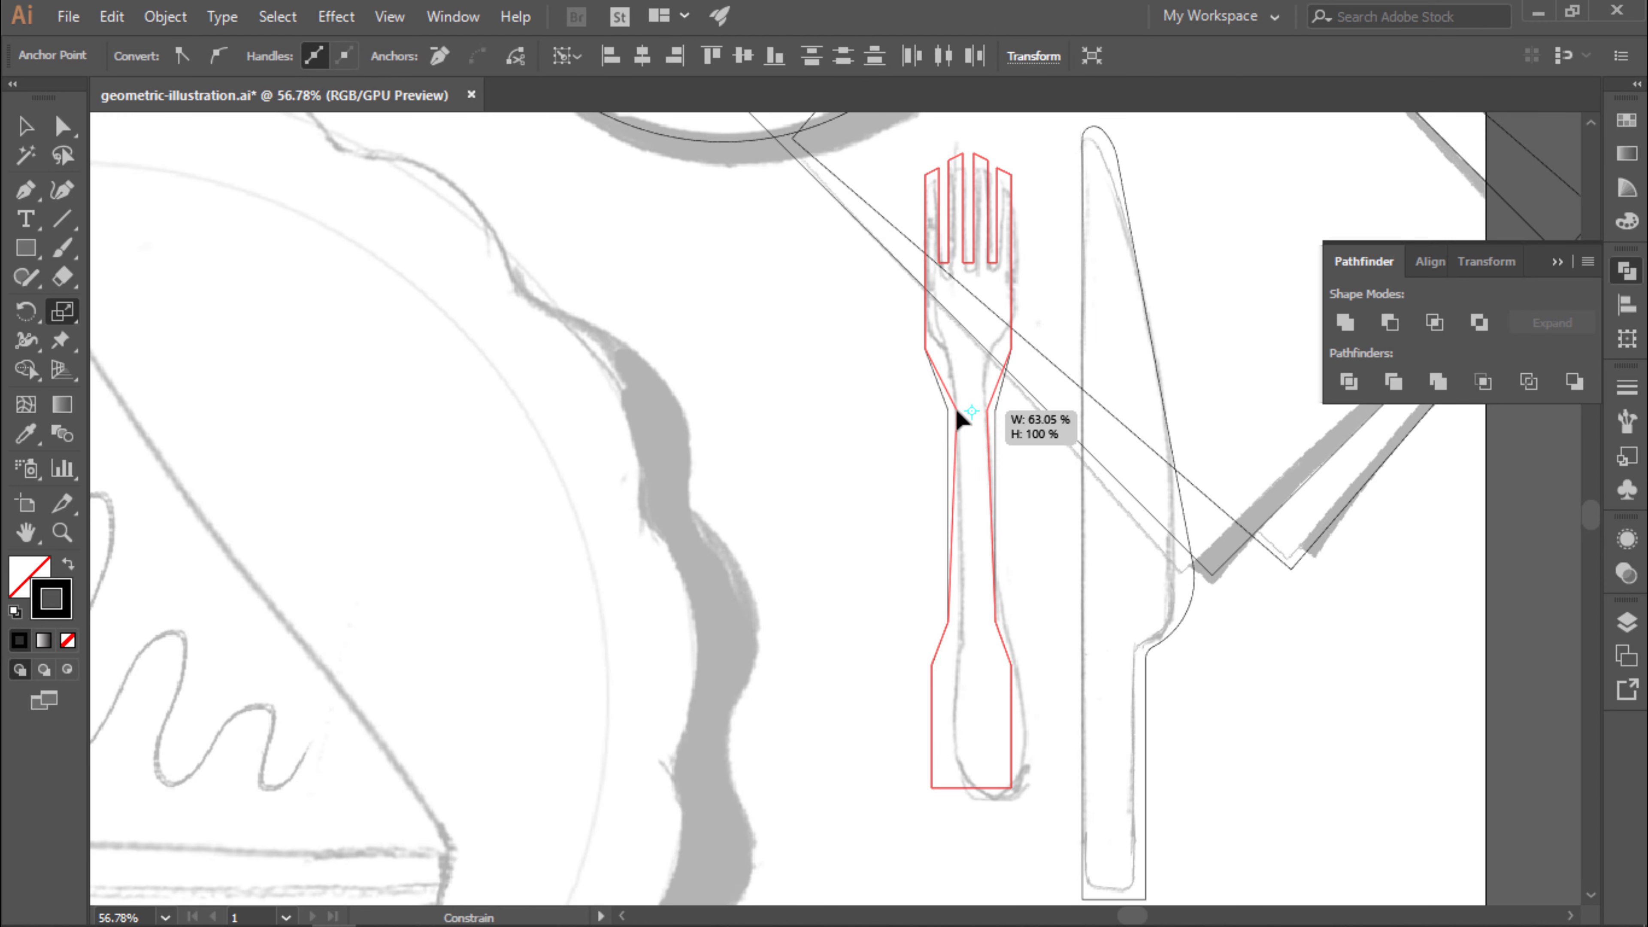
{"action": "key", "text": "a"}
Nudge the fork's lower-end anchors down and refine the neck and tine-top anchors.
{"action": "key", "text": "q"}
{"action": "left_click_drag", "start_coordinate": [915, 621], "coordinate": [1034, 828]}
{"action": "key", "text": "shift+Down"}
{"action": "key", "text": "shift+Down"}
{"action": "key", "text": "shift+Down"}
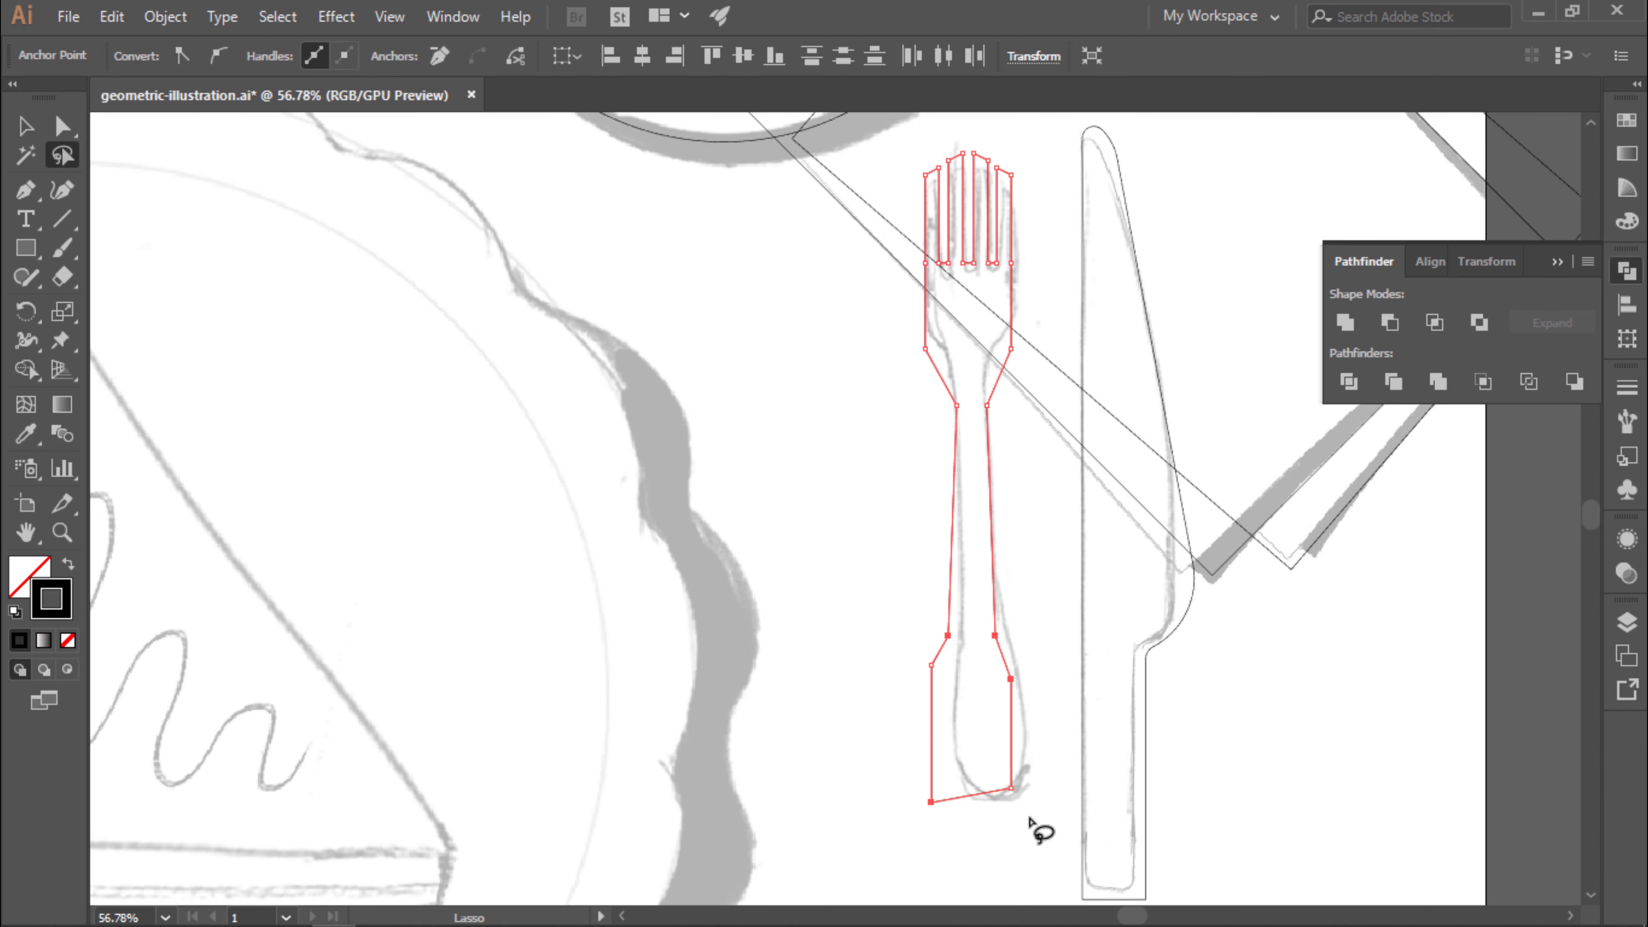
{"action": "key", "text": "shift+Down"}
{"action": "key", "text": "shift+Down"}
{"action": "key", "text": "shift+Down"}
{"action": "key", "text": "a"}
{"action": "left_click_drag", "start_coordinate": [926, 399], "coordinate": [1002, 409]}
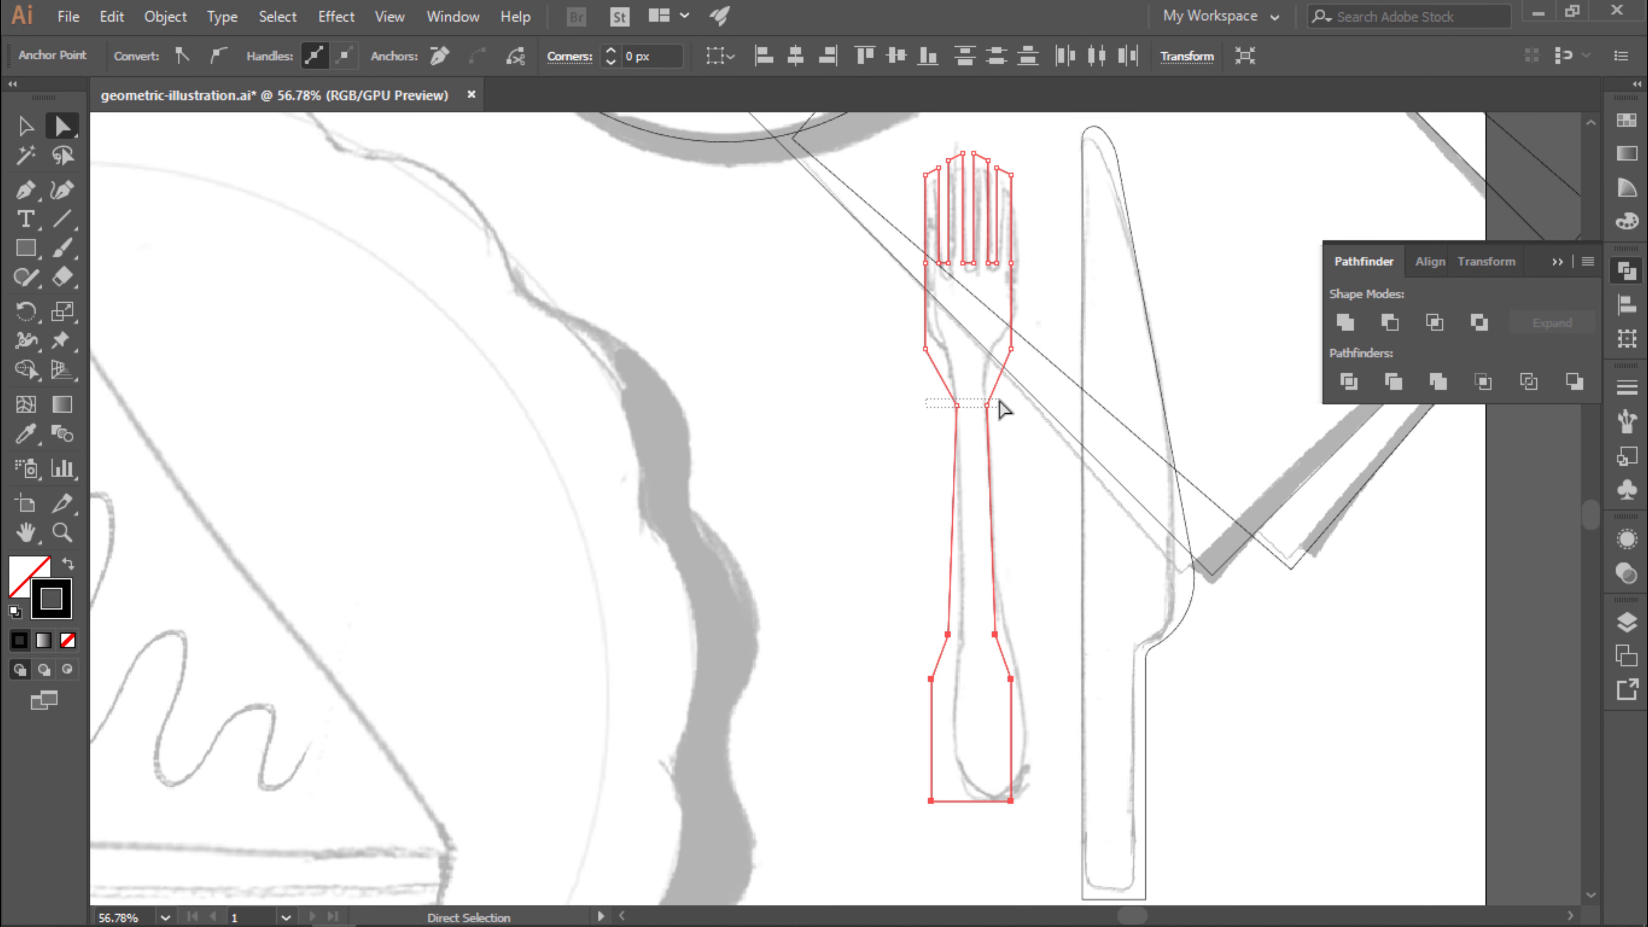
{"action": "key", "text": "ctrl+z"}
{"action": "key", "text": "ctrl+z"}
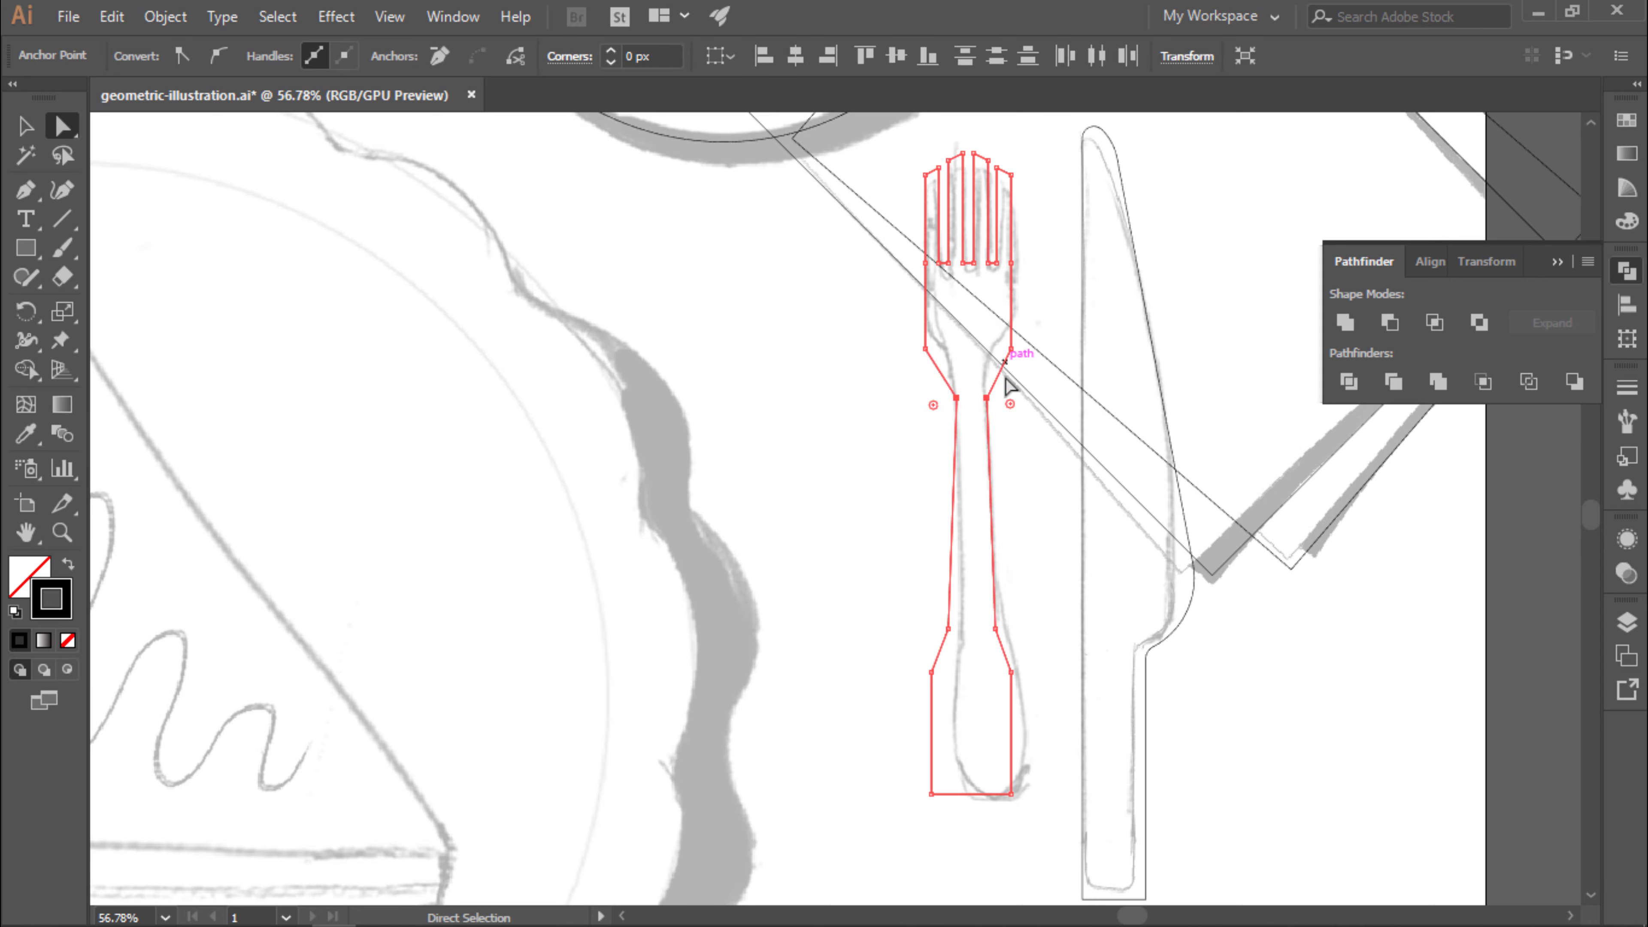
{"action": "scroll", "coordinate": [959, 410], "scroll_direction": "down", "scroll_amount": 2}
{"action": "left_click_drag", "start_coordinate": [911, 548], "coordinate": [1022, 626]}
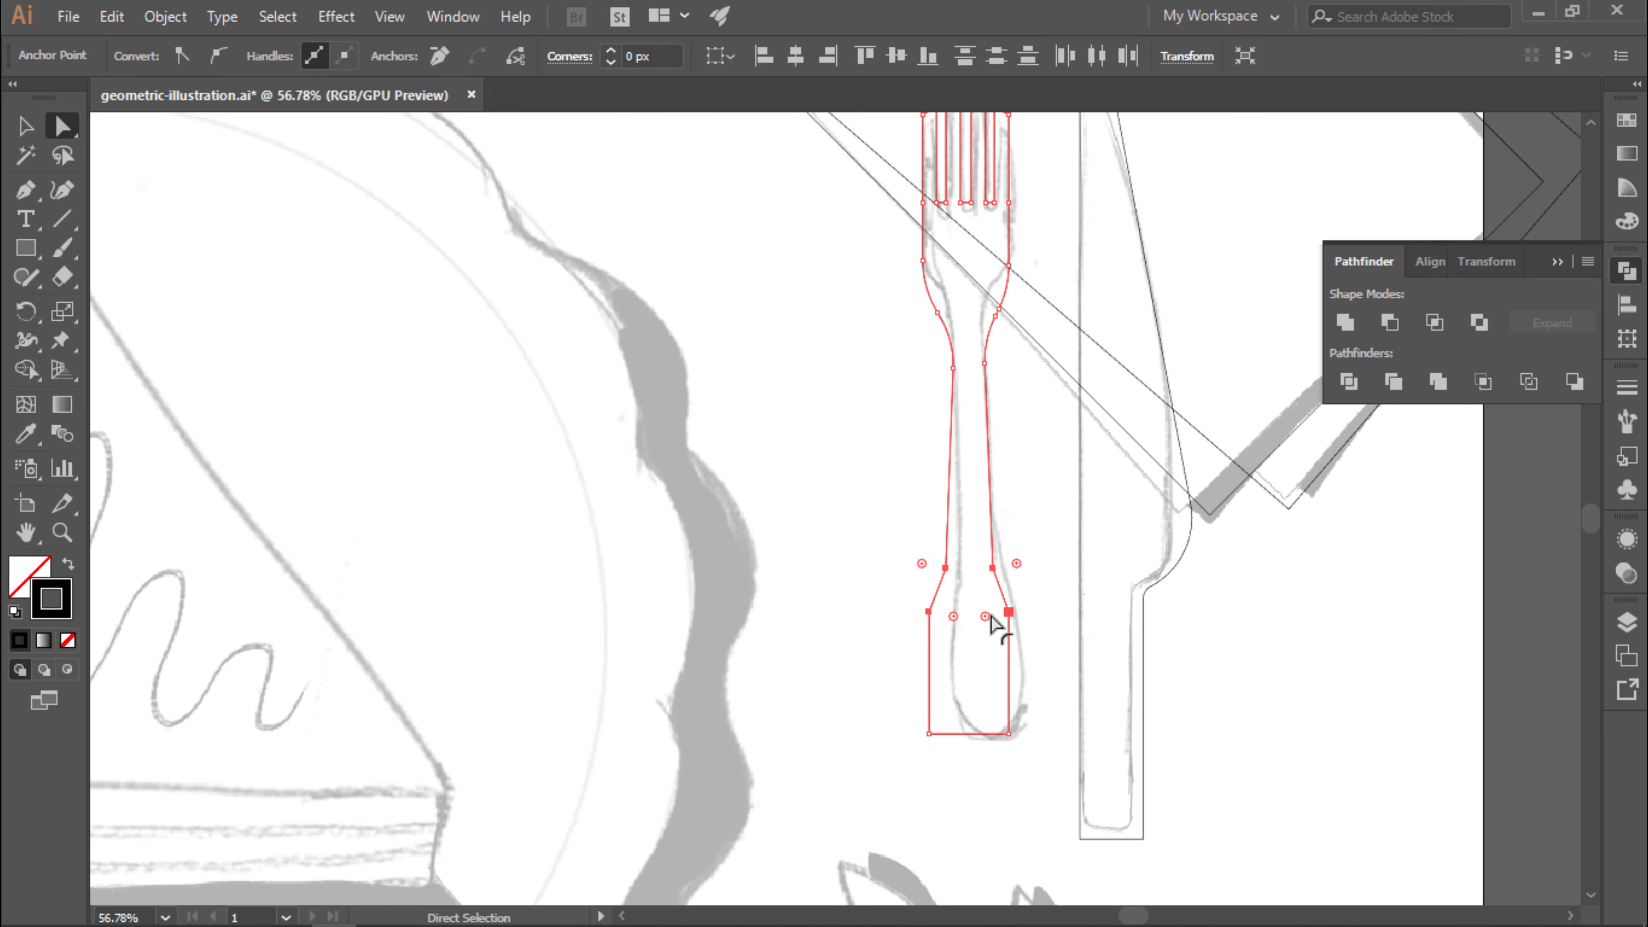
{"action": "scroll", "coordinate": [927, 773], "scroll_direction": "up", "scroll_amount": 5}
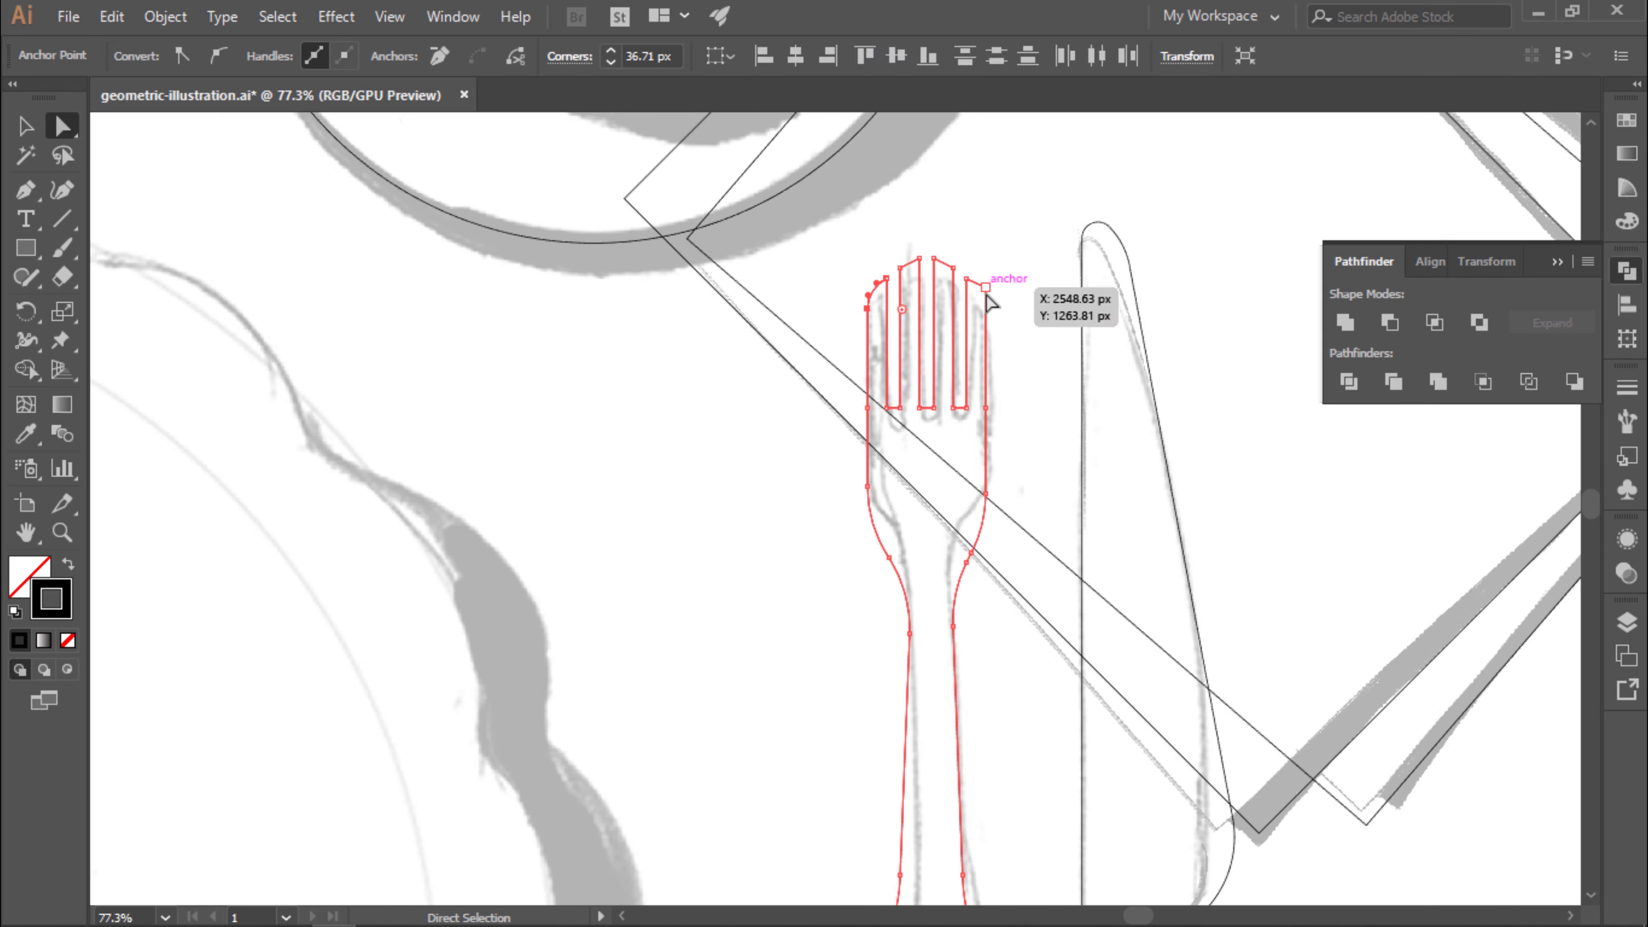
{"action": "left_click", "coordinate": [900, 267]}
{"action": "left_click_drag", "start_coordinate": [831, 246], "coordinate": [1015, 335]}
Draw a circle over the plate from its centre.
{"action": "left_click", "coordinate": [1015, 335]}
{"action": "key", "text": "ctrl+0"}
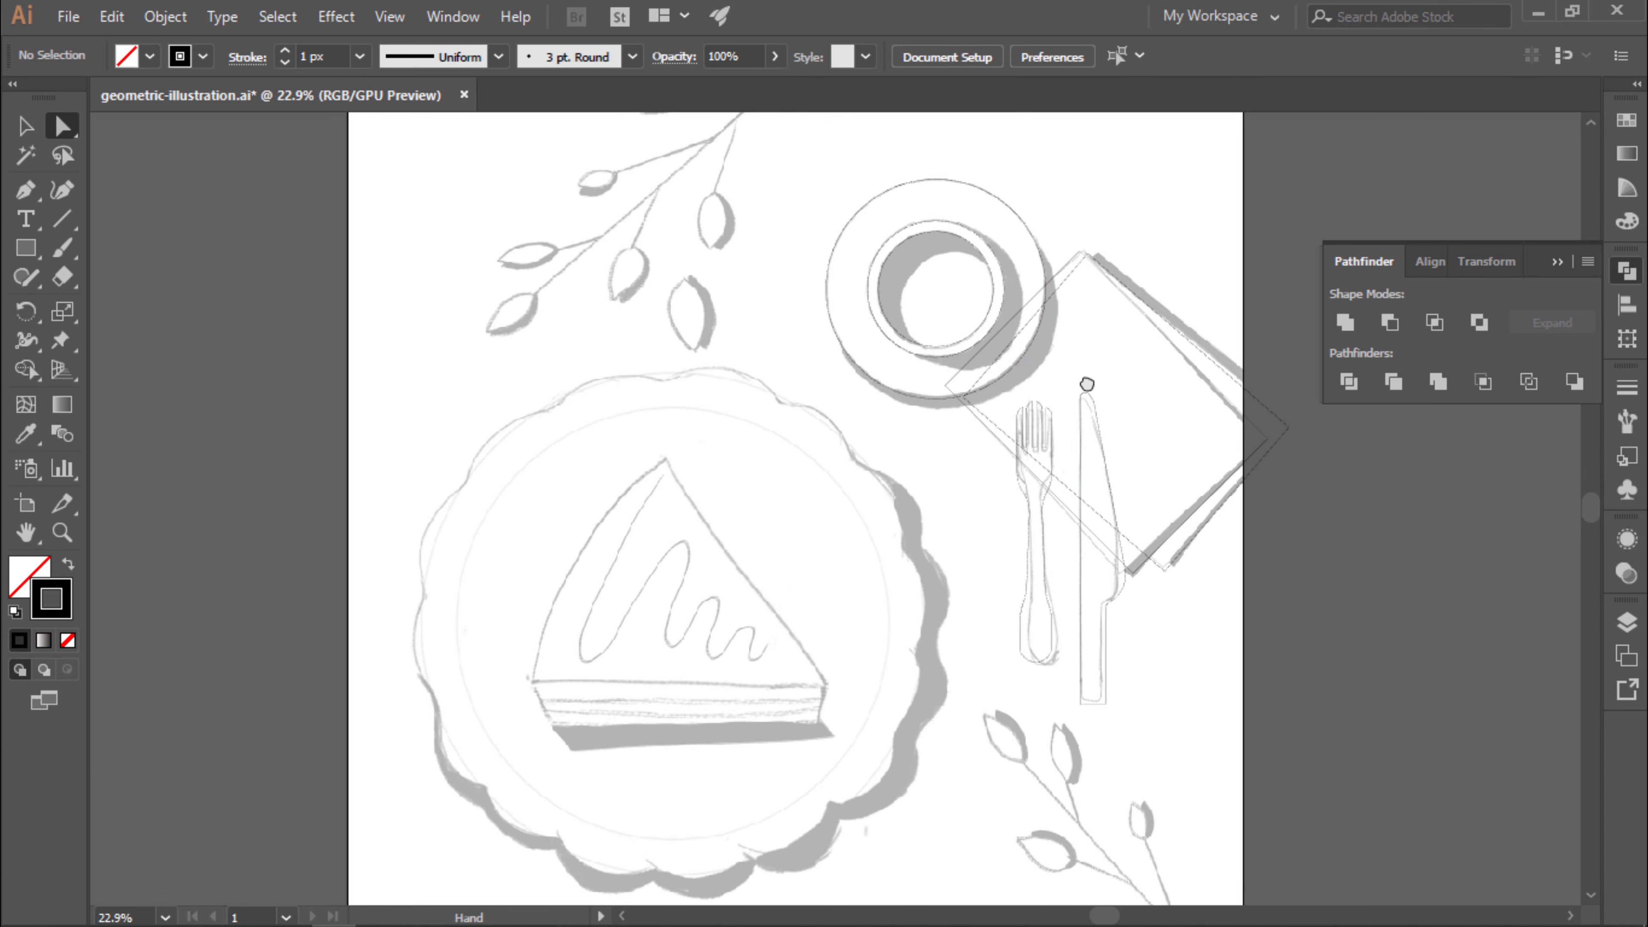
{"action": "mouse_move", "coordinate": [1177, 571]}
{"action": "left_mouse_down"}
{"action": "mouse_move", "coordinate": [1136, 448]}
{"action": "mouse_move", "coordinate": [1239, 423]}
{"action": "left_mouse_up"}
{"action": "key", "text": "l"}
{"action": "left_click_drag", "start_coordinate": [723, 552], "coordinate": [977, 380]}
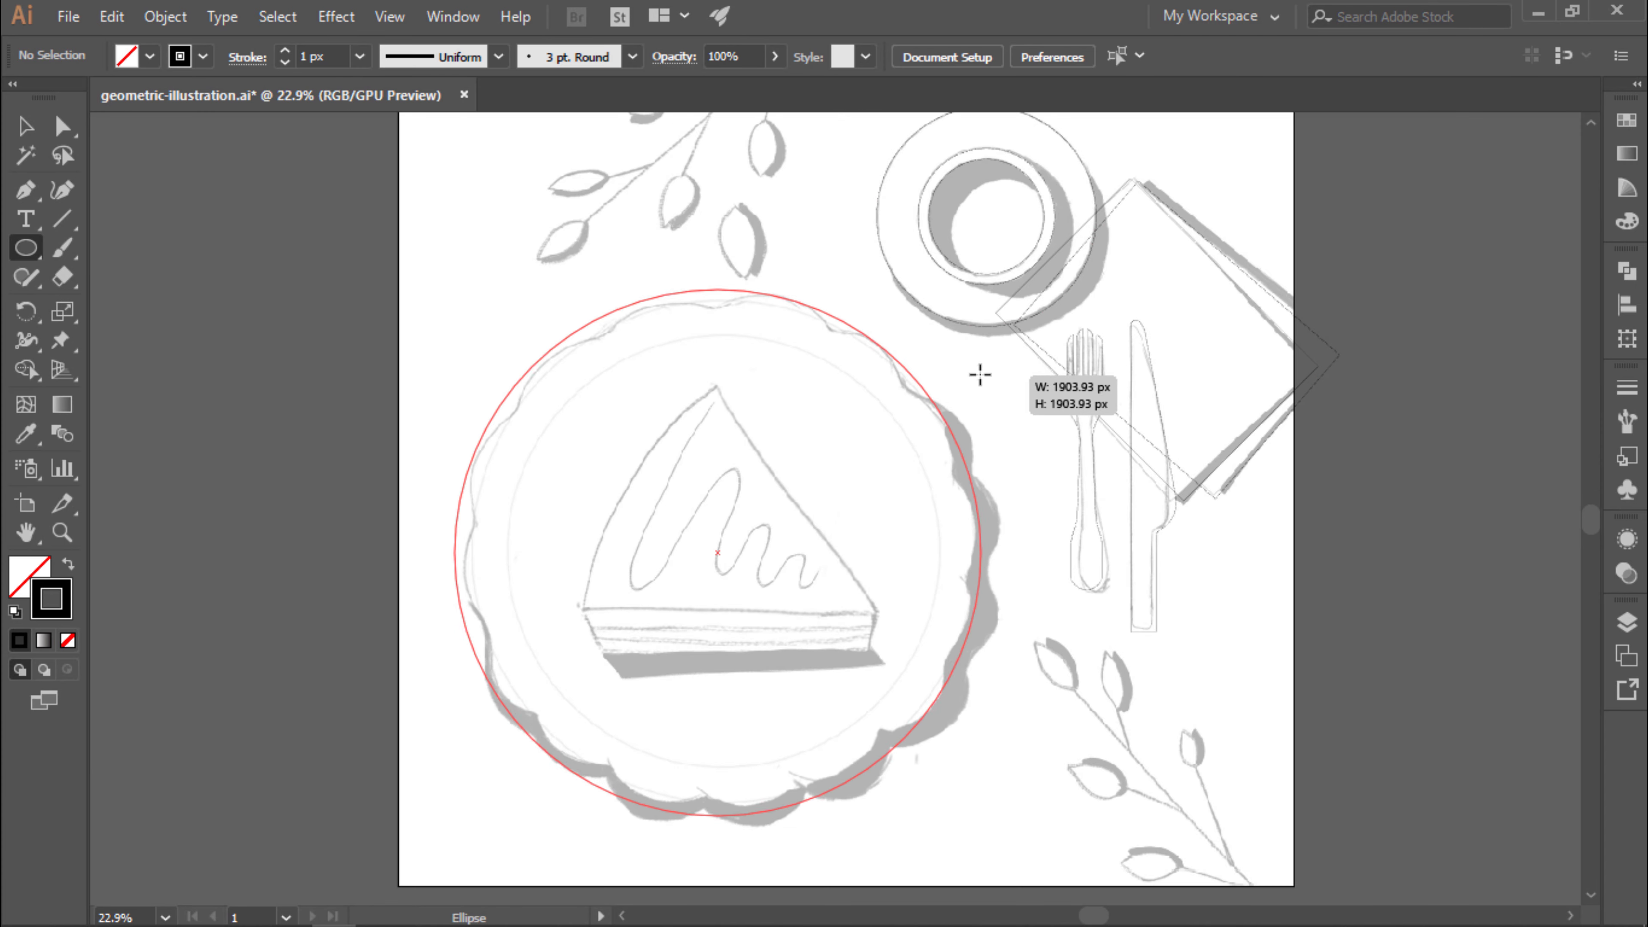
{"action": "left_click", "coordinate": [918, 393]}
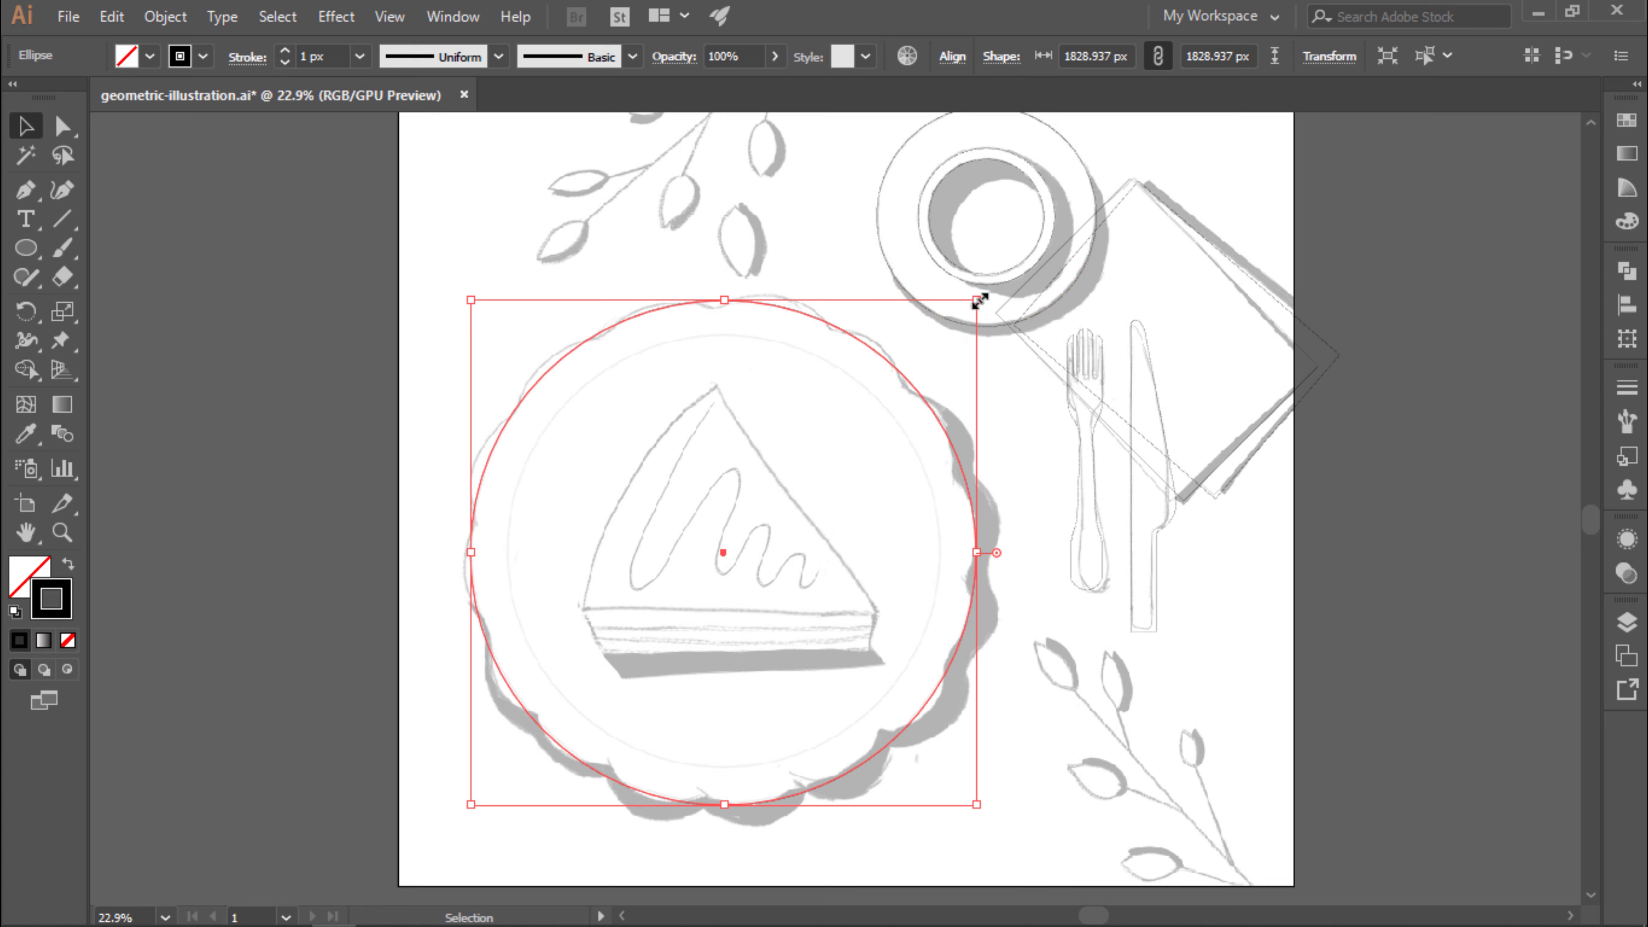
Apply Zig Zag of 24 px, 5 ridges, Smooth, then shrink the circle inside the plate.
{"action": "left_click", "coordinate": [335, 16]}
{"action": "left_click", "coordinate": [441, 210]}
{"action": "left_click", "coordinate": [623, 328]}
{"action": "left_click", "coordinate": [1220, 442]}
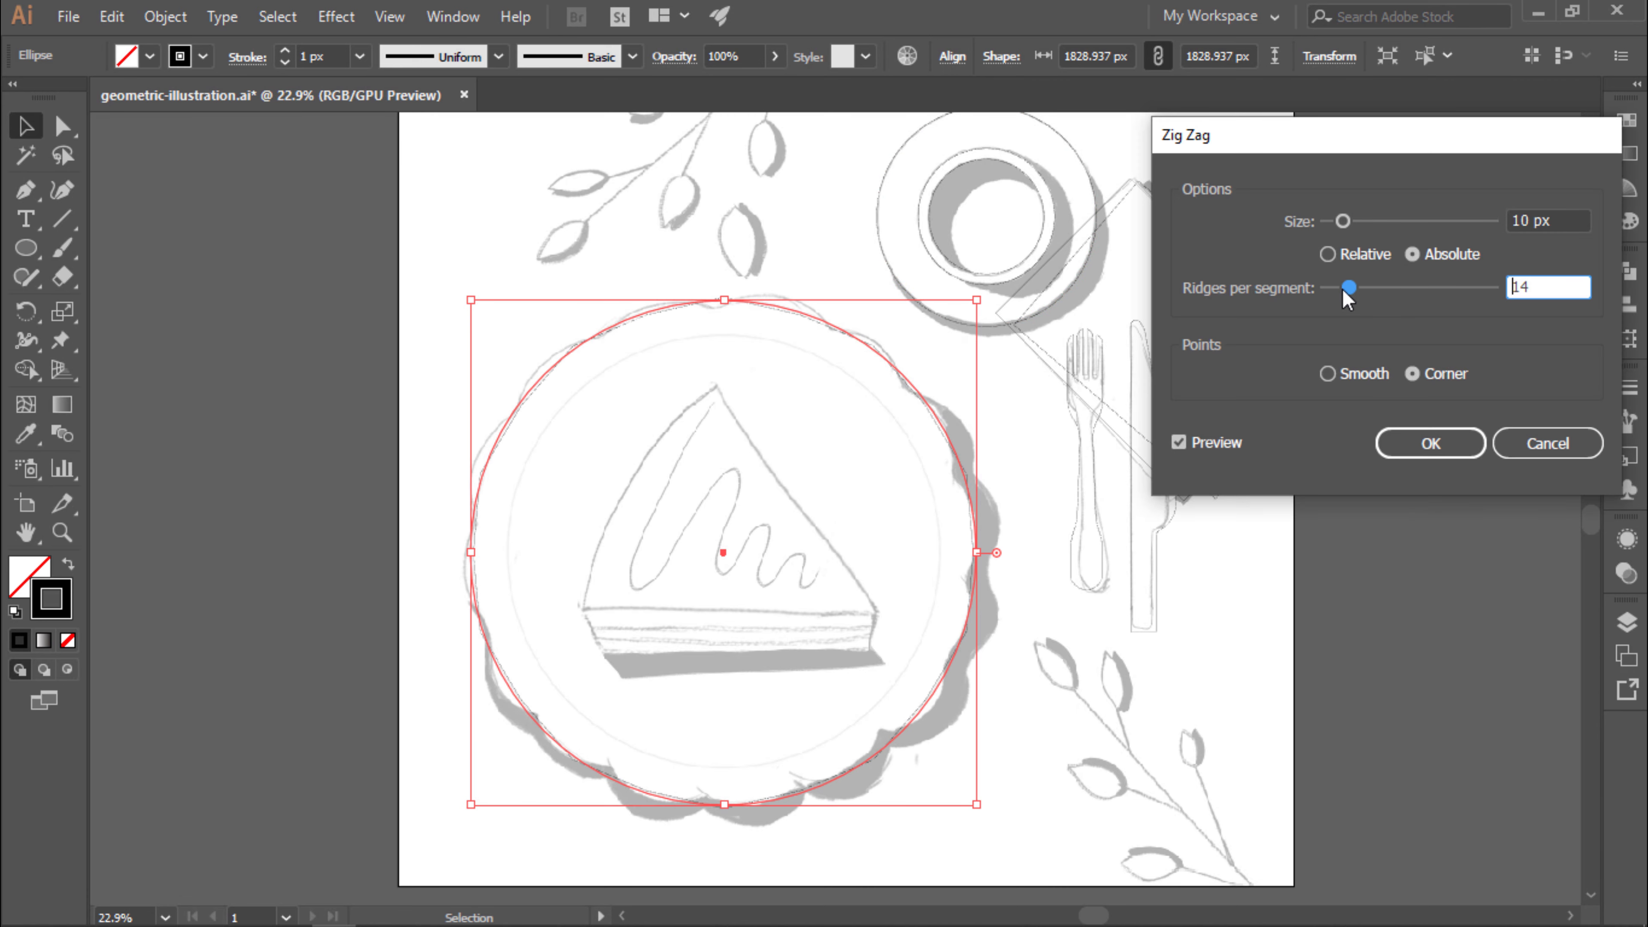
{"action": "left_click_drag", "start_coordinate": [1343, 221], "coordinate": [1366, 221]}
{"action": "left_click_drag", "start_coordinate": [1343, 287], "coordinate": [1335, 288]}
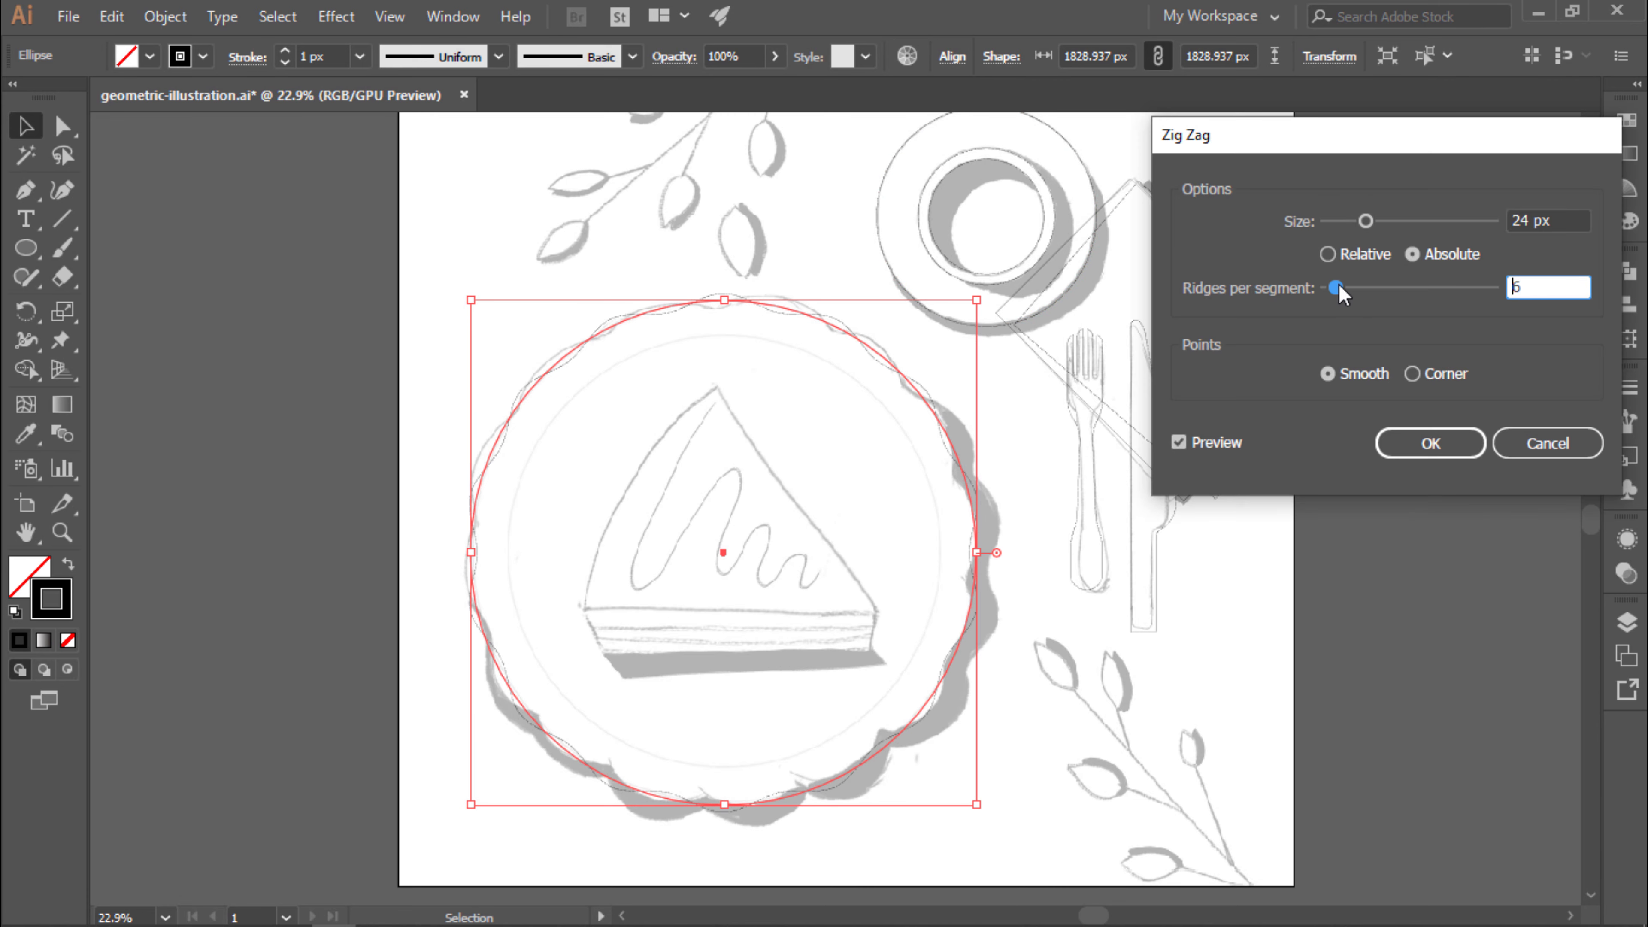
{"action": "left_click", "coordinate": [1431, 443]}
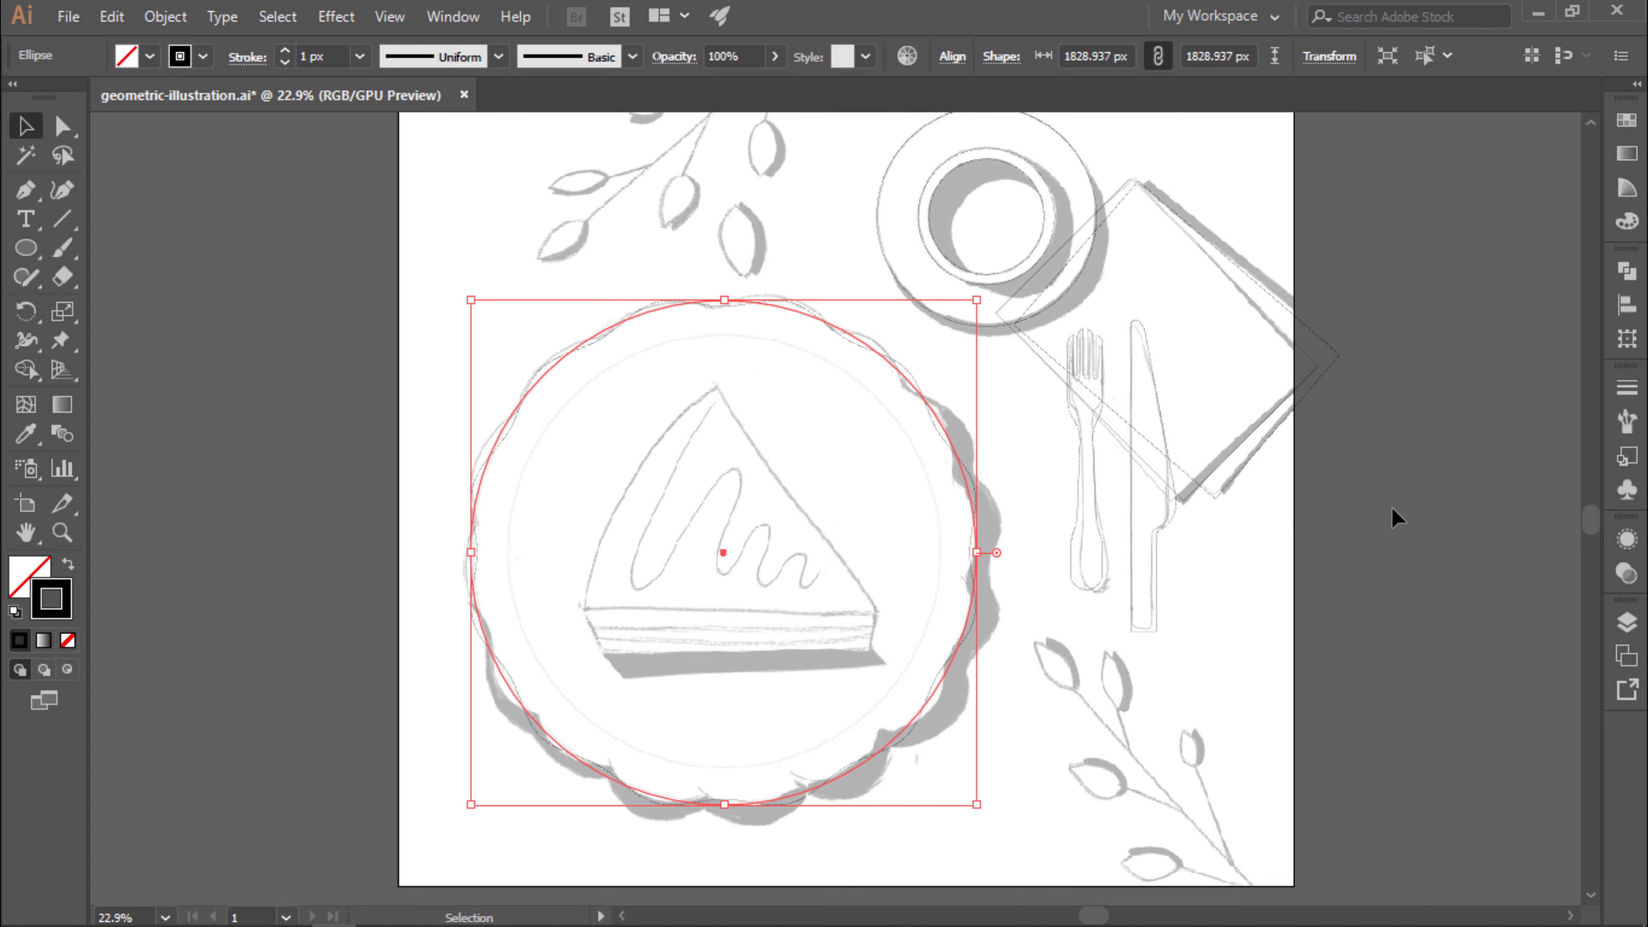
{"action": "scroll", "coordinate": [921, 432], "scroll_direction": "up", "scroll_amount": 1}
{"action": "mouse_move", "coordinate": [986, 281]}
{"action": "left_mouse_down"}
{"action": "mouse_move", "coordinate": [922, 346]}
{"action": "mouse_move", "coordinate": [932, 336]}
{"action": "left_mouse_up"}
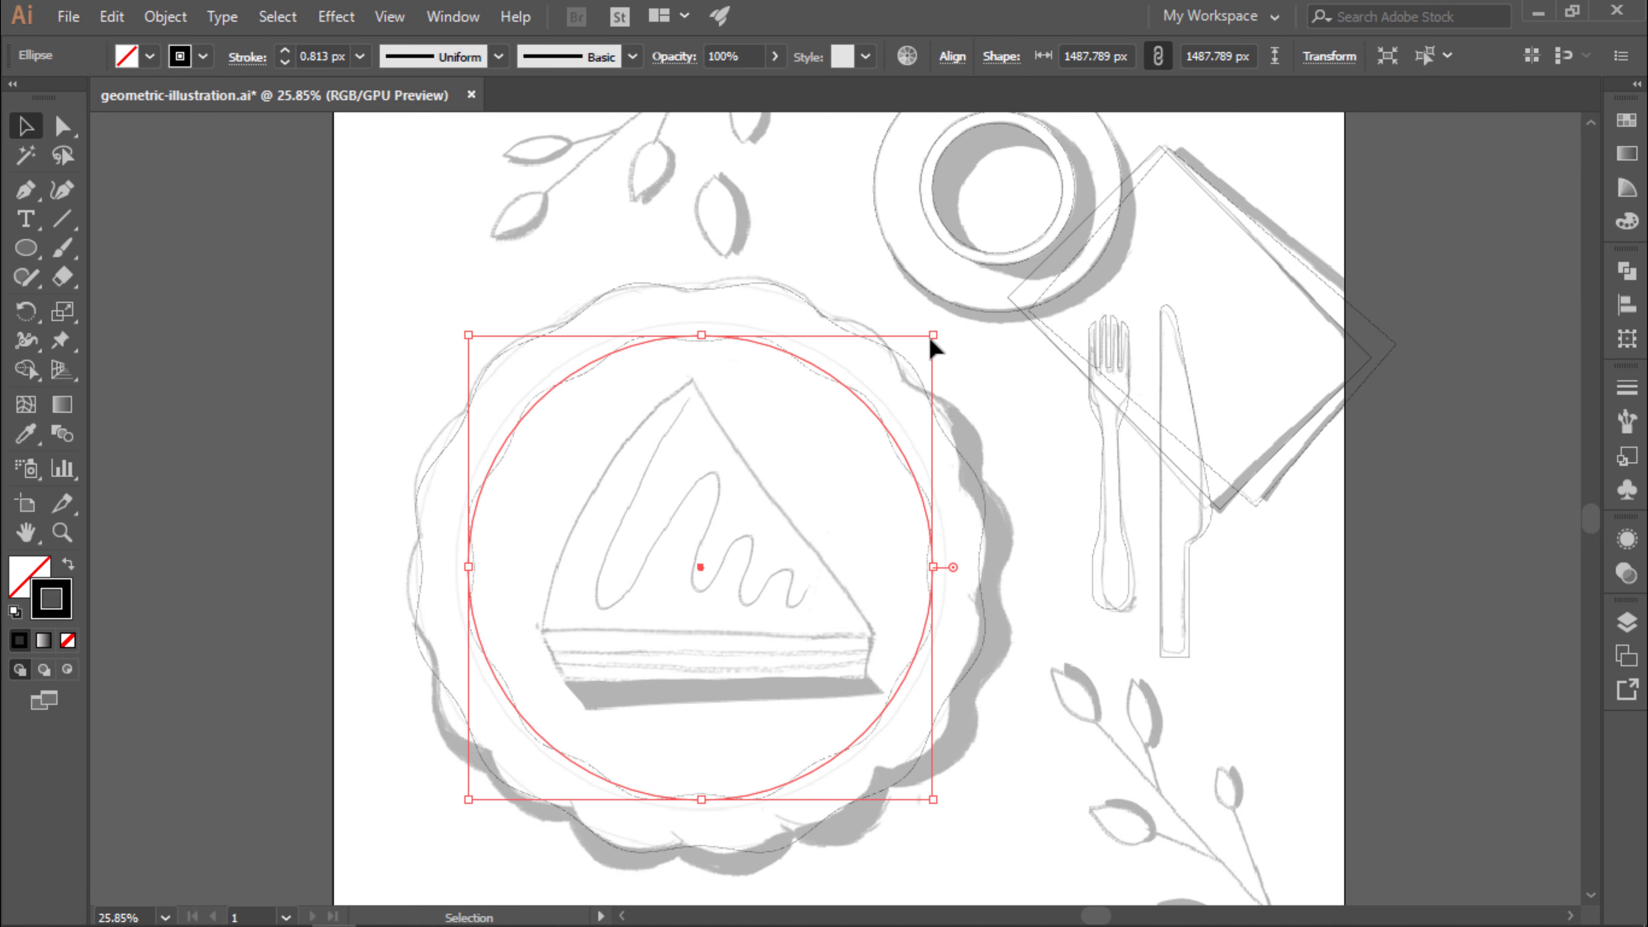
{"action": "left_click", "coordinate": [1309, 467]}
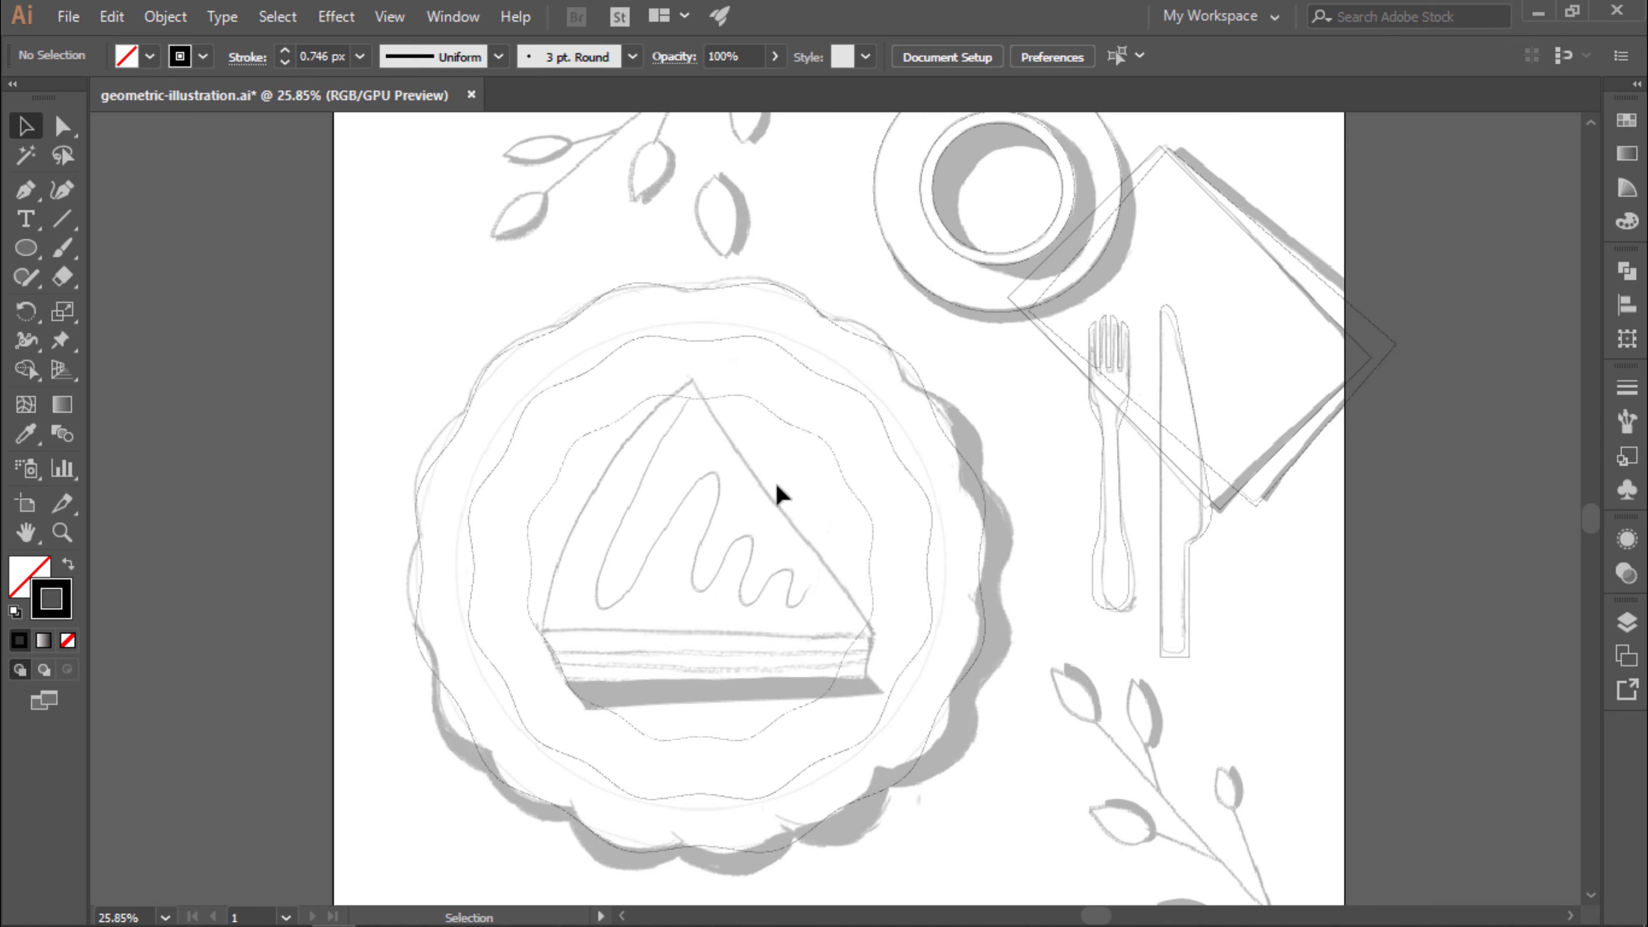
Draw a 3-sided polygon and rotate and fit it onto the cake slice top.
{"action": "left_click_drag", "start_coordinate": [26, 247], "coordinate": [130, 337]}
{"action": "left_click_drag", "start_coordinate": [589, 387], "coordinate": [724, 537]}
{"action": "key", "text": "Down"}
{"action": "key", "text": "Down"}
{"action": "key", "text": "Down"}
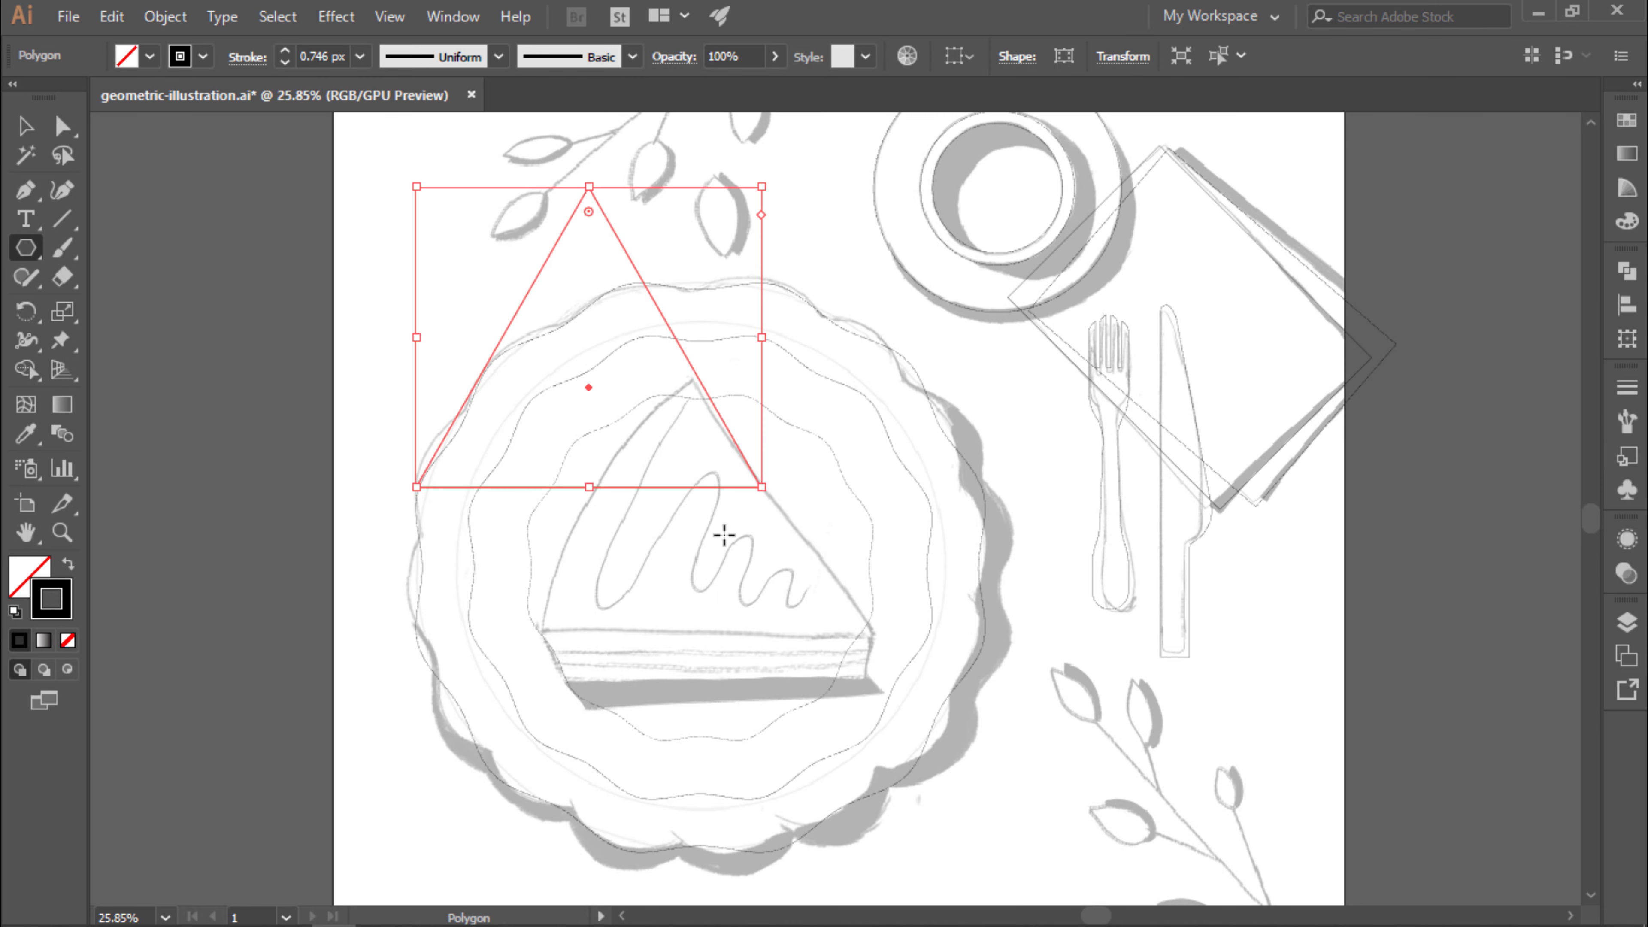
{"action": "key", "text": "v"}
{"action": "mouse_move", "coordinate": [798, 584]}
{"action": "left_mouse_down"}
{"action": "mouse_move", "coordinate": [675, 620]}
{"action": "mouse_move", "coordinate": [795, 563]}
{"action": "left_mouse_up"}
{"action": "key", "text": "a"}
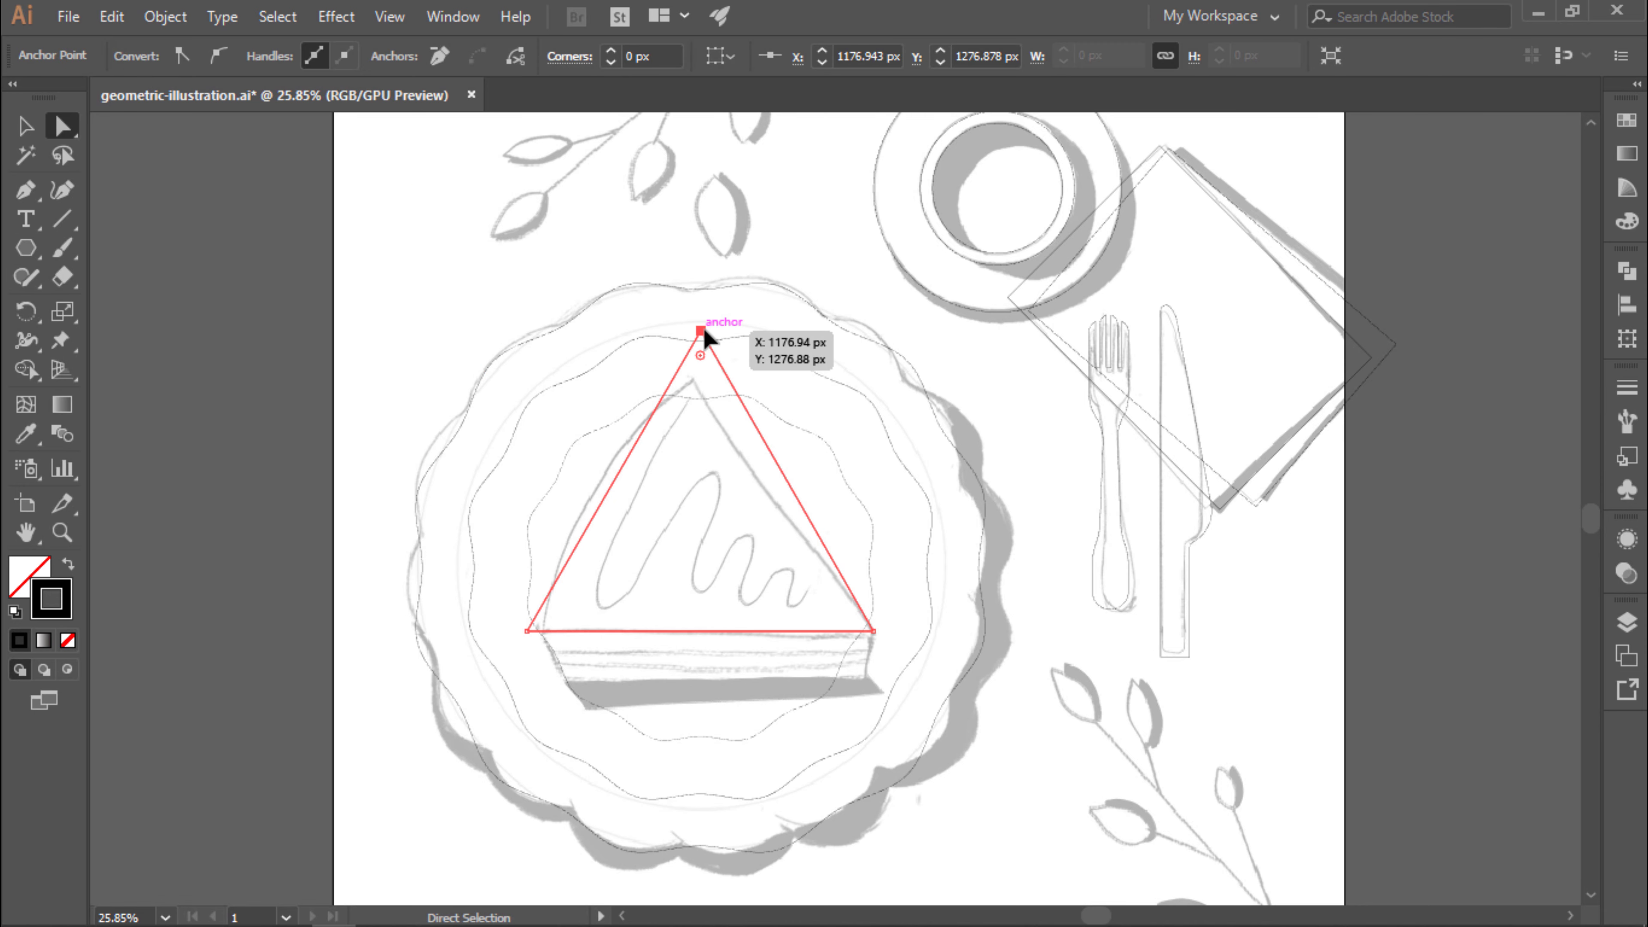
{"action": "left_click_drag", "start_coordinate": [706, 331], "coordinate": [589, 202]}
{"action": "left_click_drag", "start_coordinate": [766, 173], "coordinate": [808, 564]}
{"action": "key", "text": "a"}
{"action": "key", "text": "v"}
{"action": "mouse_move", "coordinate": [490, 243]}
{"action": "left_mouse_down"}
{"action": "mouse_move", "coordinate": [828, 515]}
{"action": "mouse_move", "coordinate": [875, 633]}
{"action": "mouse_move", "coordinate": [816, 640]}
{"action": "left_mouse_up"}
Curve the triangle's left edge and match its corners to the sketch.
{"action": "key", "text": "shift+c"}
{"action": "left_click_drag", "start_coordinate": [600, 500], "coordinate": [582, 499]}
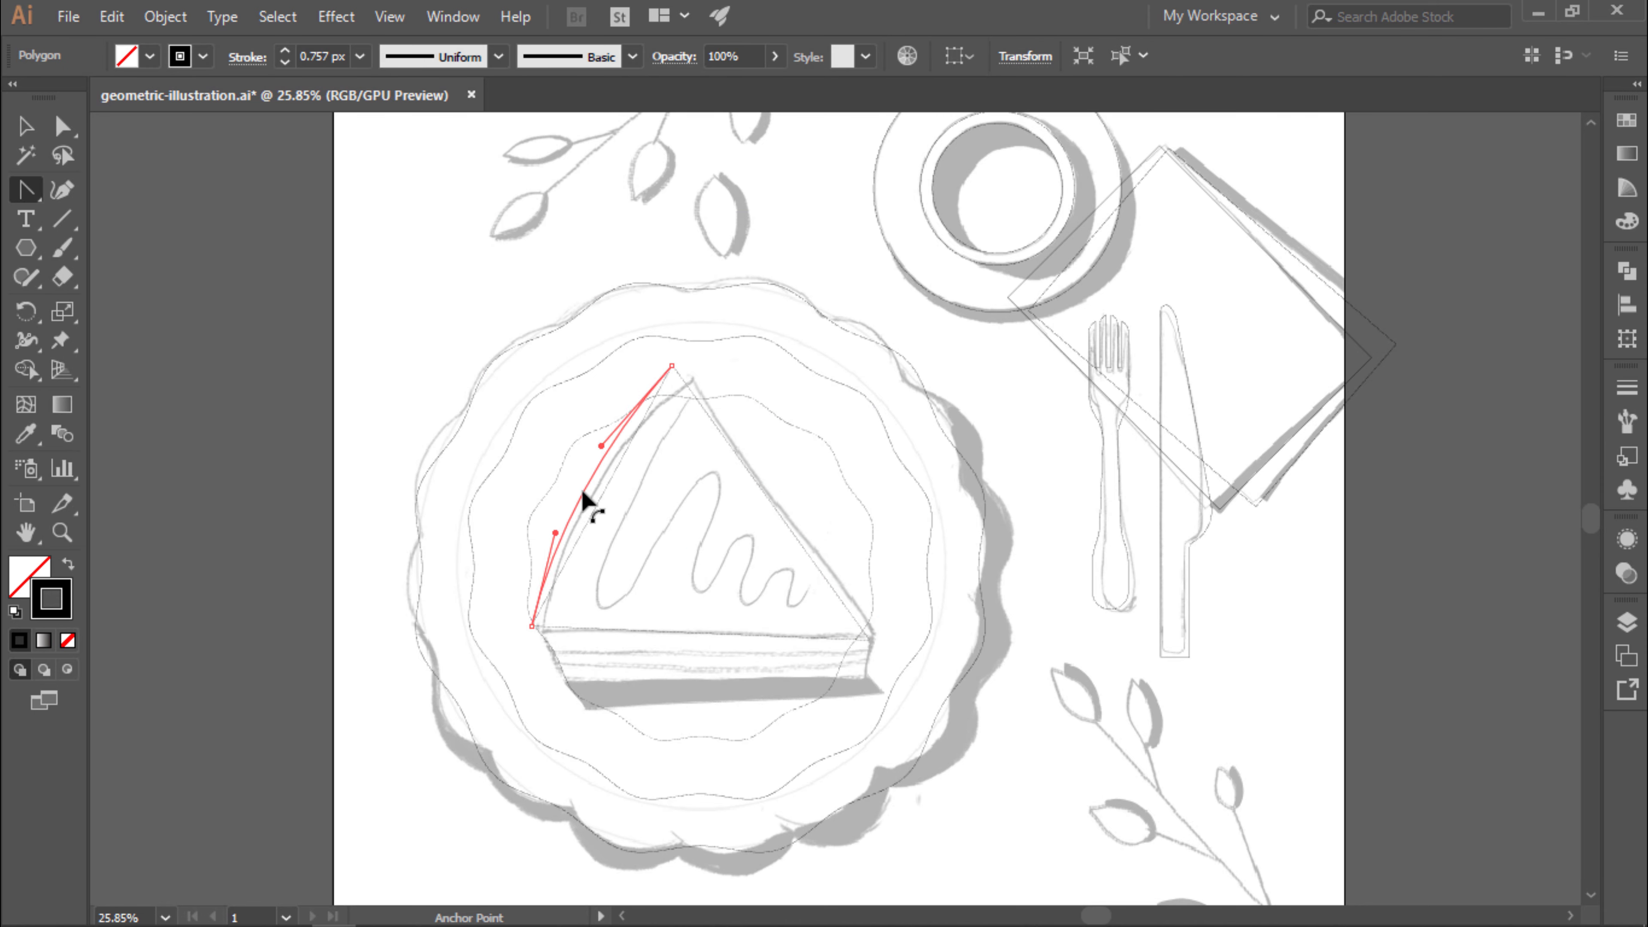
{"action": "key", "text": "a"}
{"action": "left_click_drag", "start_coordinate": [870, 633], "coordinate": [839, 589]}
{"action": "scroll", "coordinate": [551, 655], "scroll_direction": "up", "scroll_amount": 2}
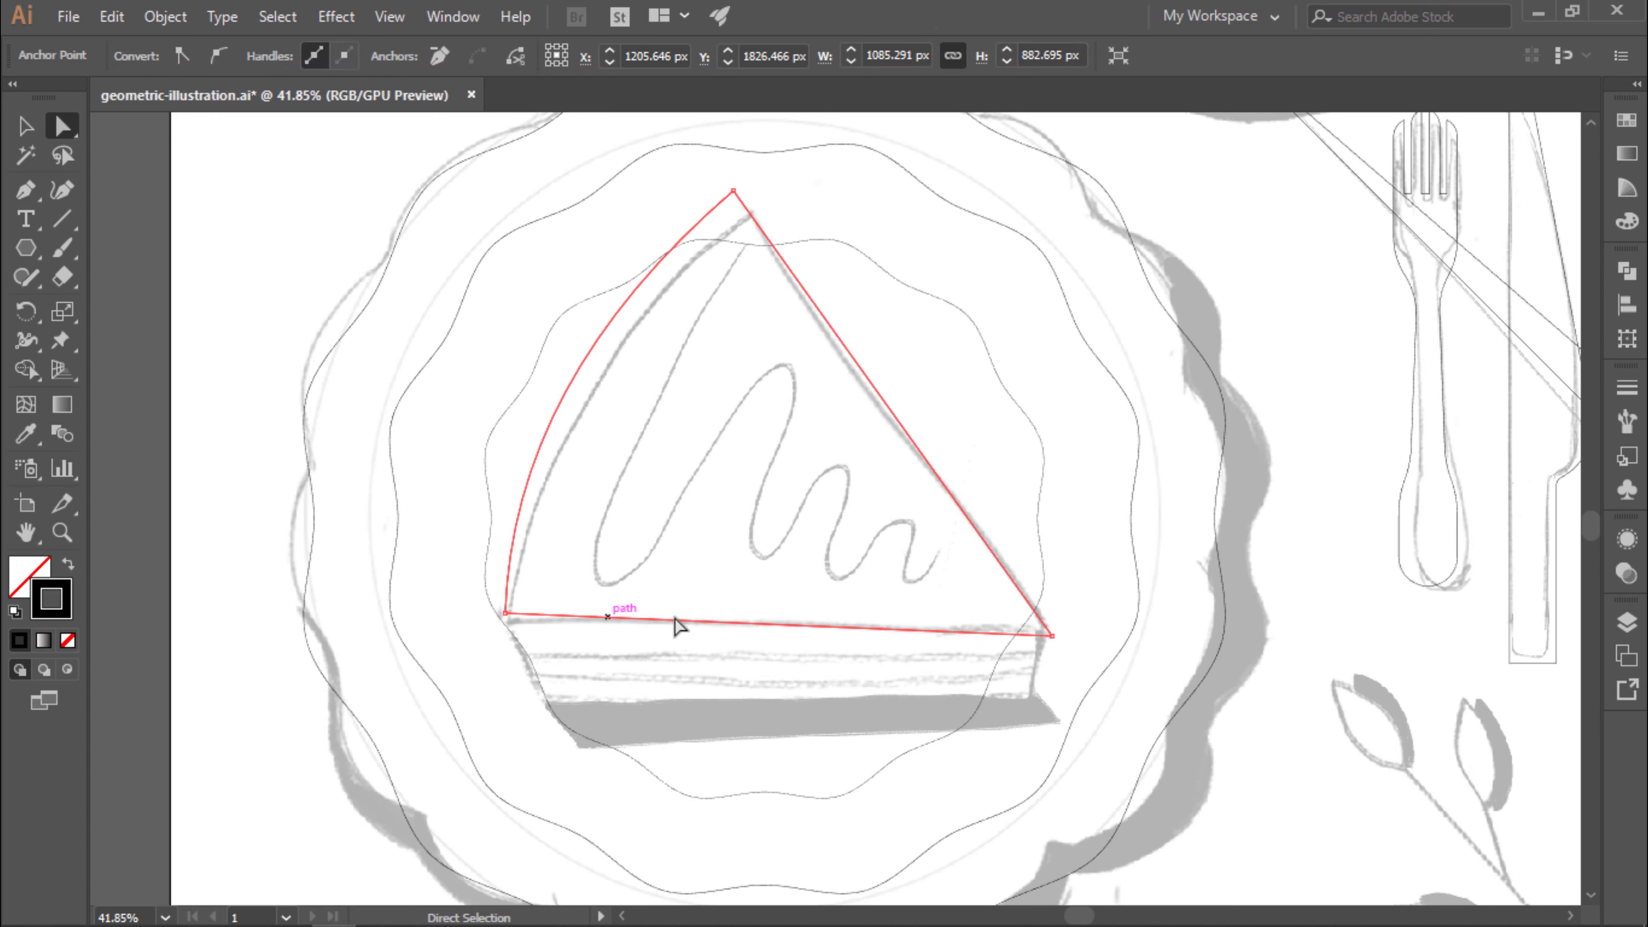
{"action": "key", "text": "ctrl+shift+a"}
Pen-trace a closed four-corner outline for the slice base.
{"action": "key", "text": "p"}
{"action": "left_click", "coordinate": [1045, 627]}
{"action": "left_click", "coordinate": [1029, 698]}
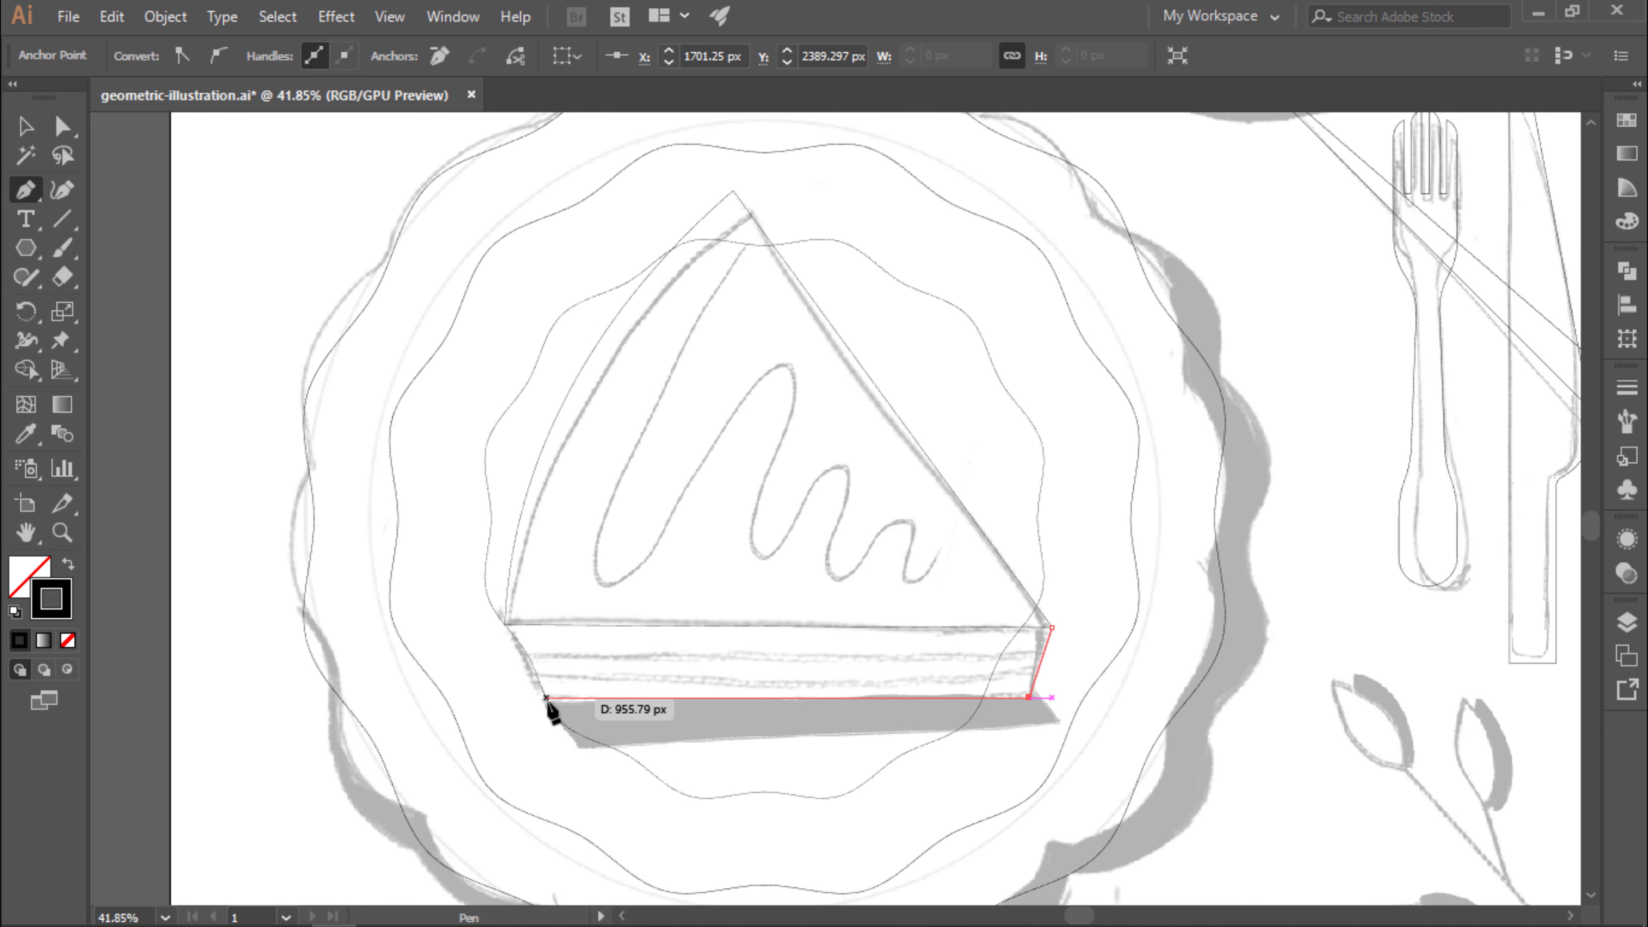
{"action": "left_click", "coordinate": [544, 697]}
{"action": "left_click", "coordinate": [505, 625]}
{"action": "left_click", "coordinate": [1046, 628]}
{"action": "key", "text": "ctrl+0"}
{"action": "key", "text": "v"}
{"action": "key", "text": "ctrl+shift+a"}
{"action": "scroll", "coordinate": [992, 675], "scroll_direction": "up", "scroll_amount": 2}
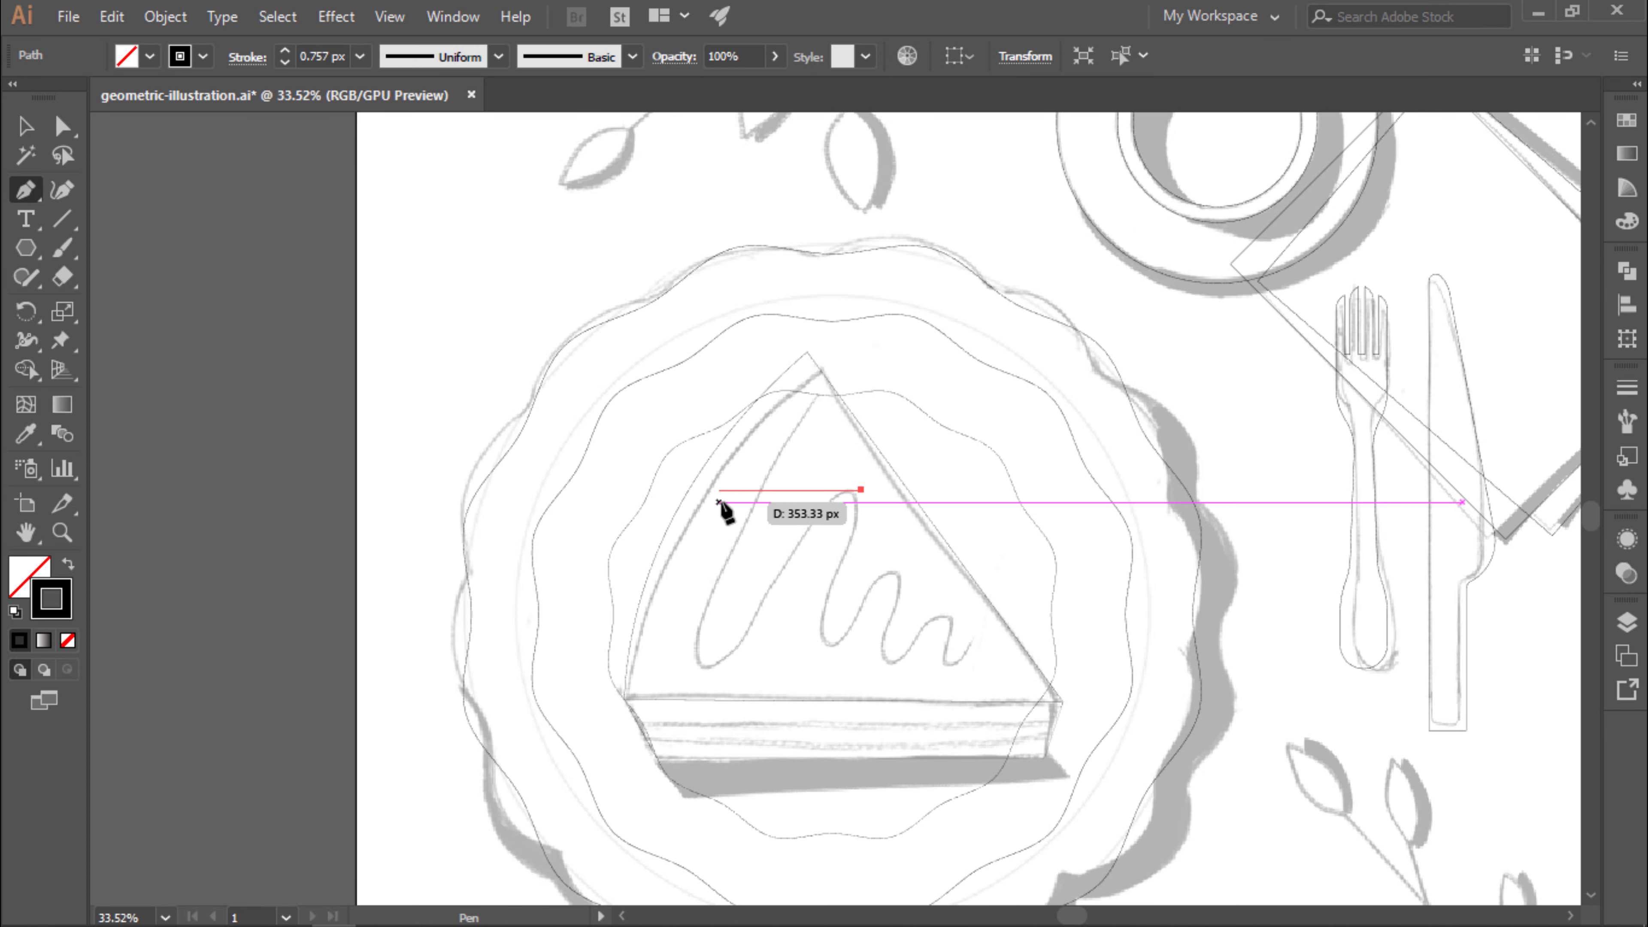
Pen-draw the zigzag cream drizzle and adjust its anchors onto the slice.
{"action": "left_click", "coordinate": [696, 490]}
{"action": "left_click", "coordinate": [695, 526]}
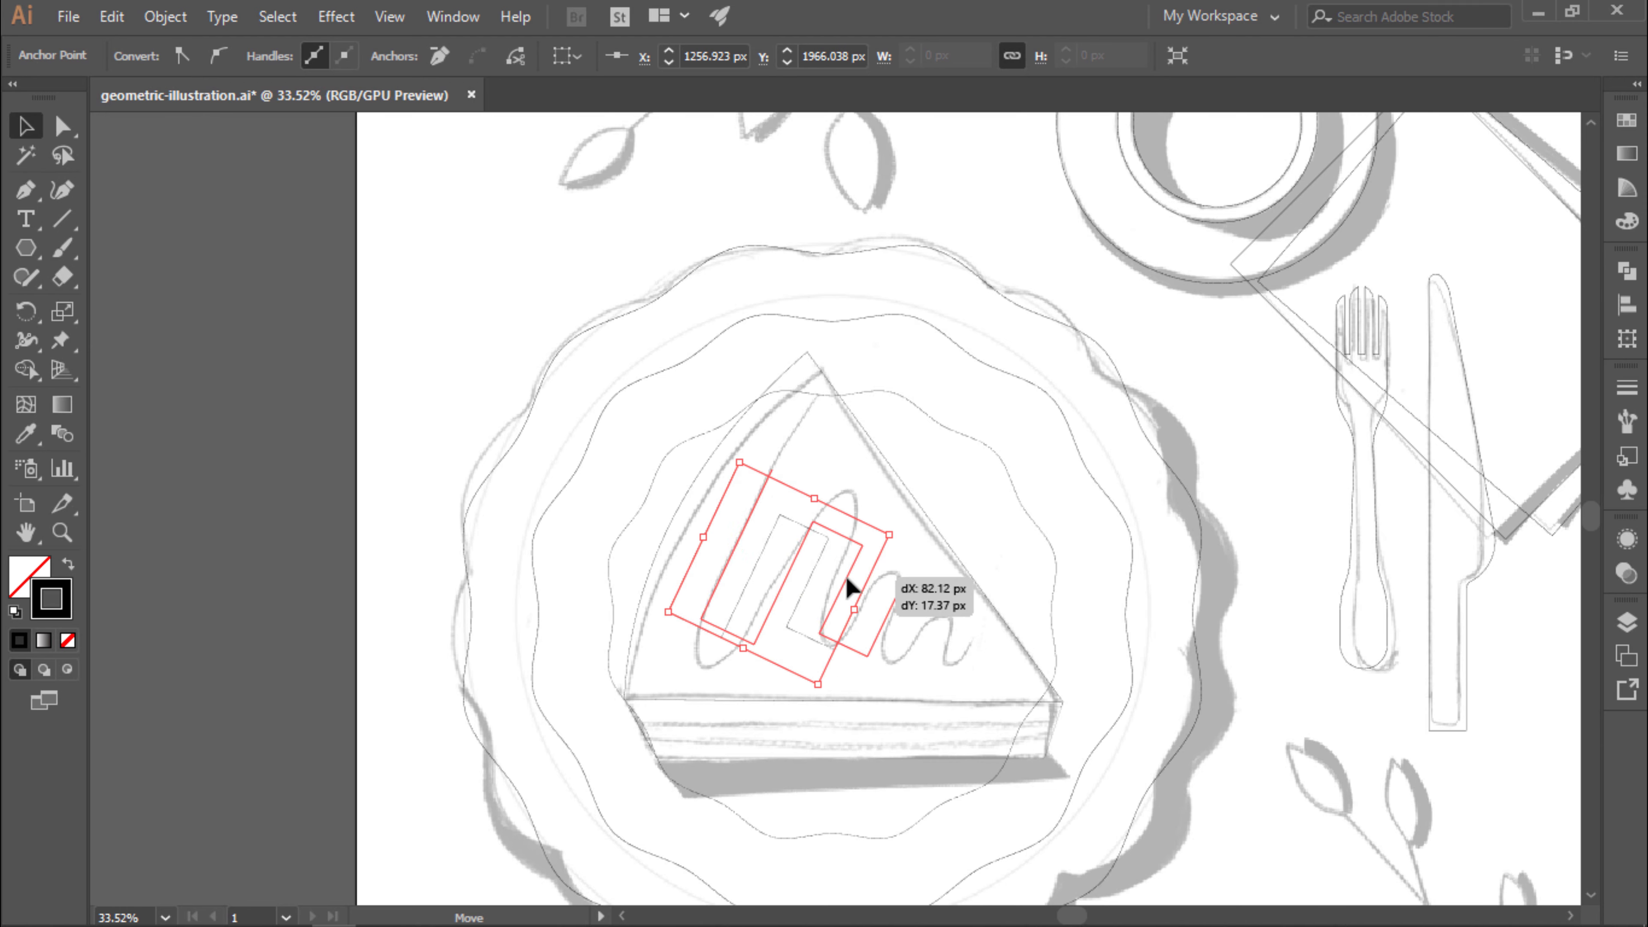
{"action": "left_click_drag", "start_coordinate": [850, 588], "coordinate": [851, 588]}
{"action": "key", "text": "a"}
{"action": "left_click_drag", "start_coordinate": [668, 611], "coordinate": [686, 648]}
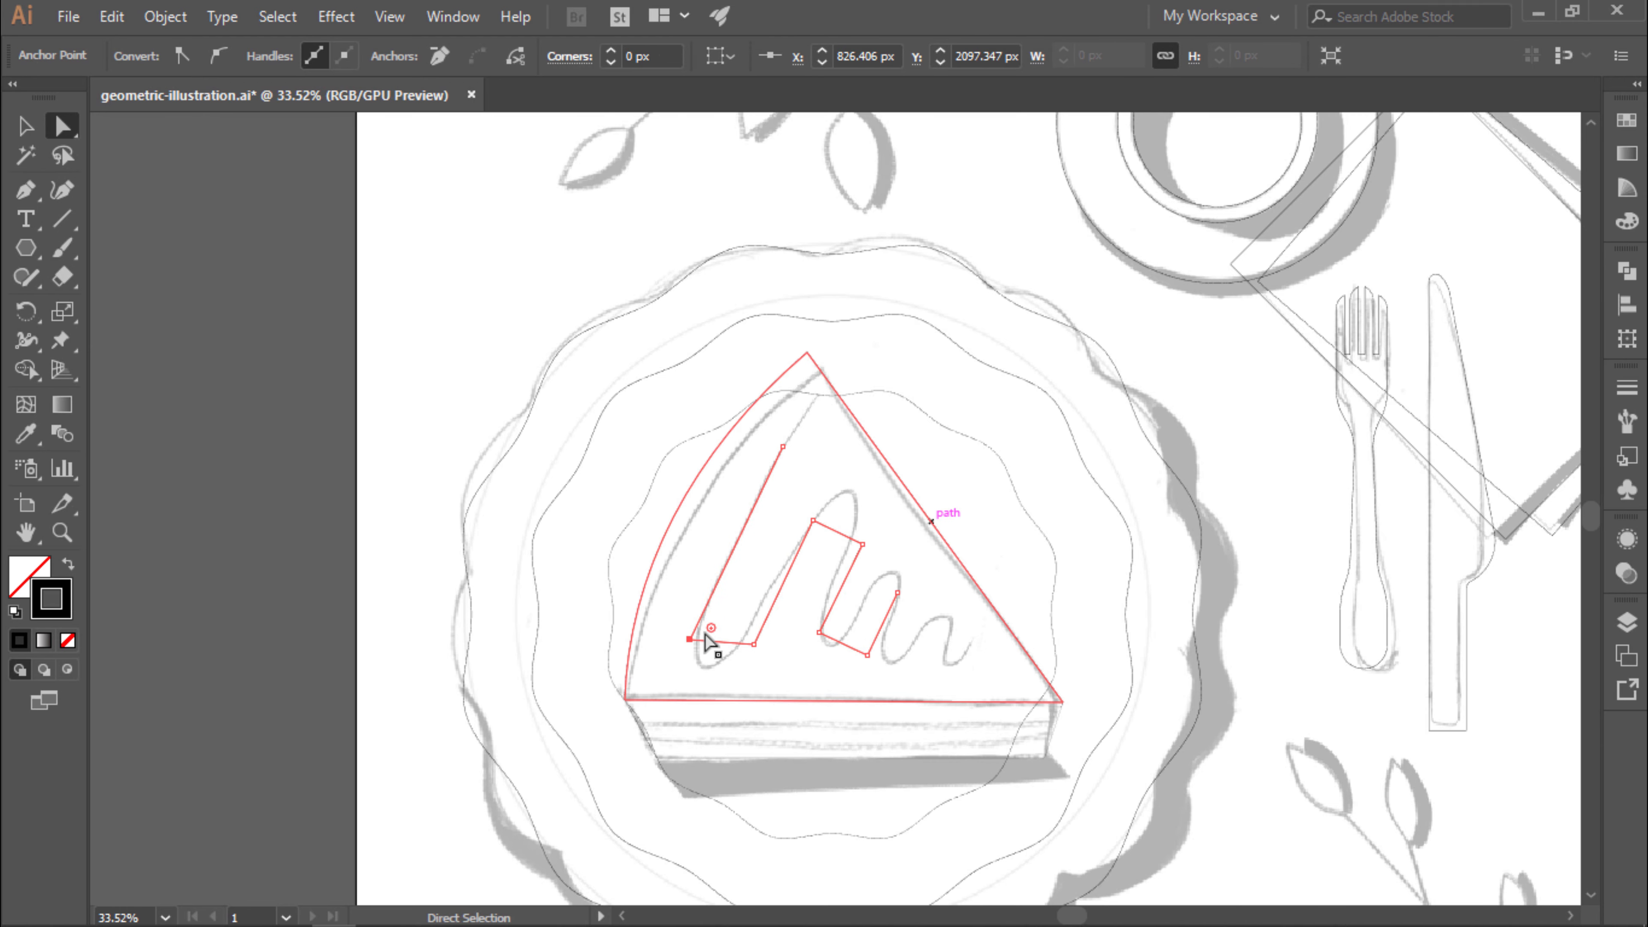
{"action": "left_click_drag", "start_coordinate": [813, 520], "coordinate": [828, 515]}
{"action": "left_click_drag", "start_coordinate": [819, 631], "coordinate": [811, 649]}
{"action": "left_click_drag", "start_coordinate": [828, 515], "coordinate": [820, 503]}
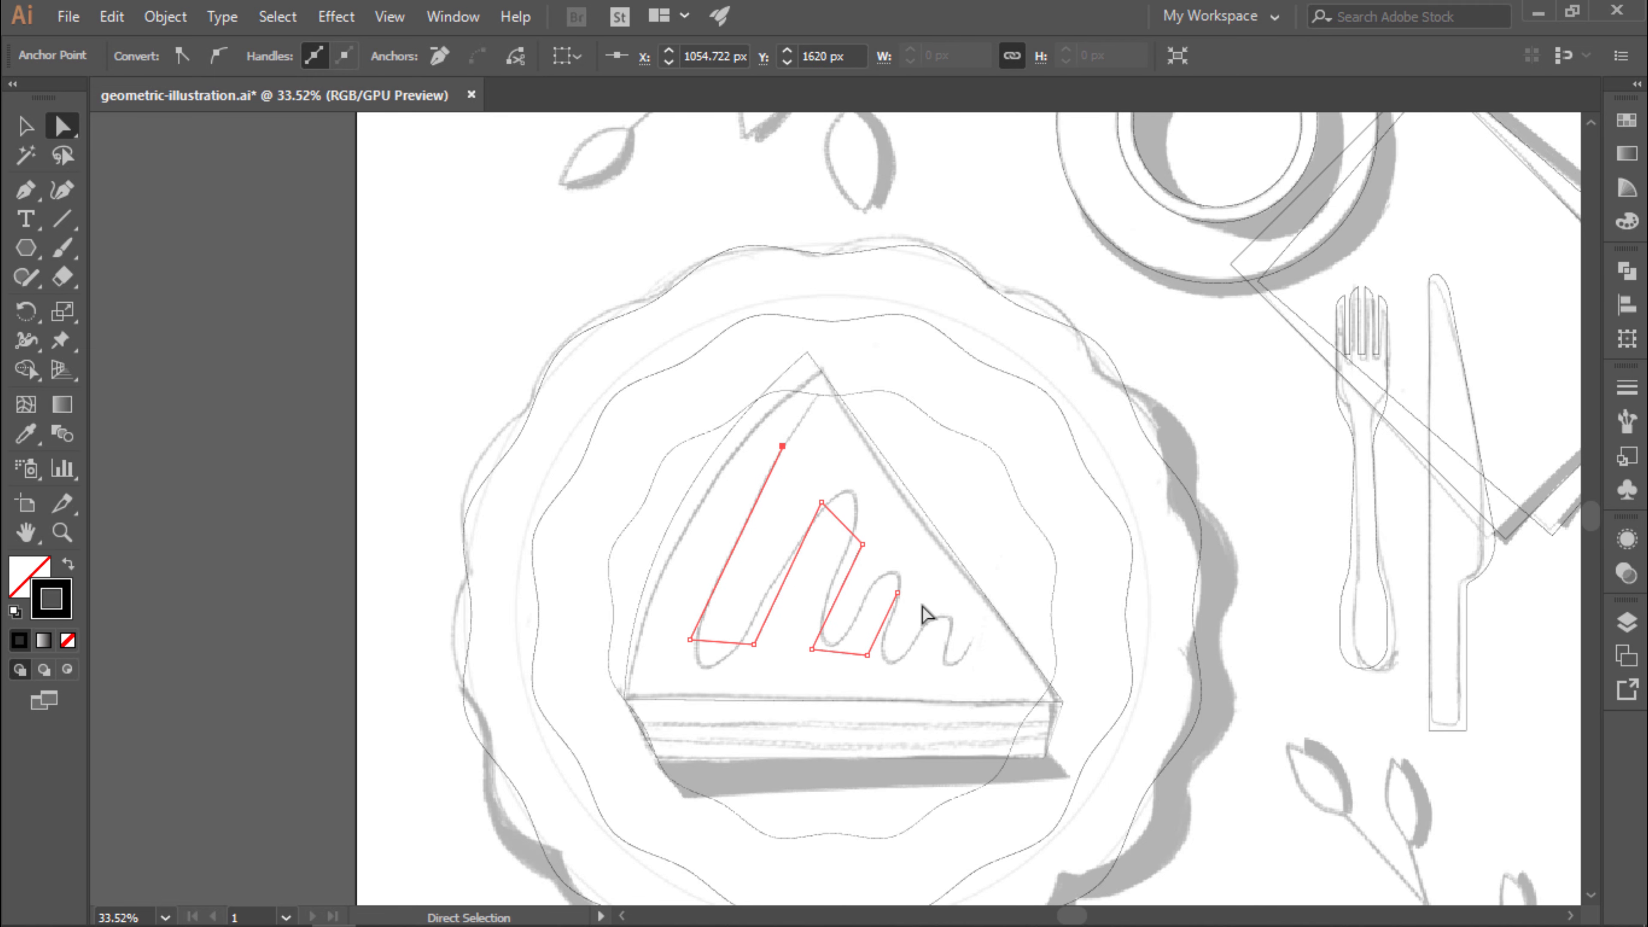
Add an end point to the drizzle and fine-tune its remaining anchors.
{"action": "left_click", "coordinate": [927, 649]}
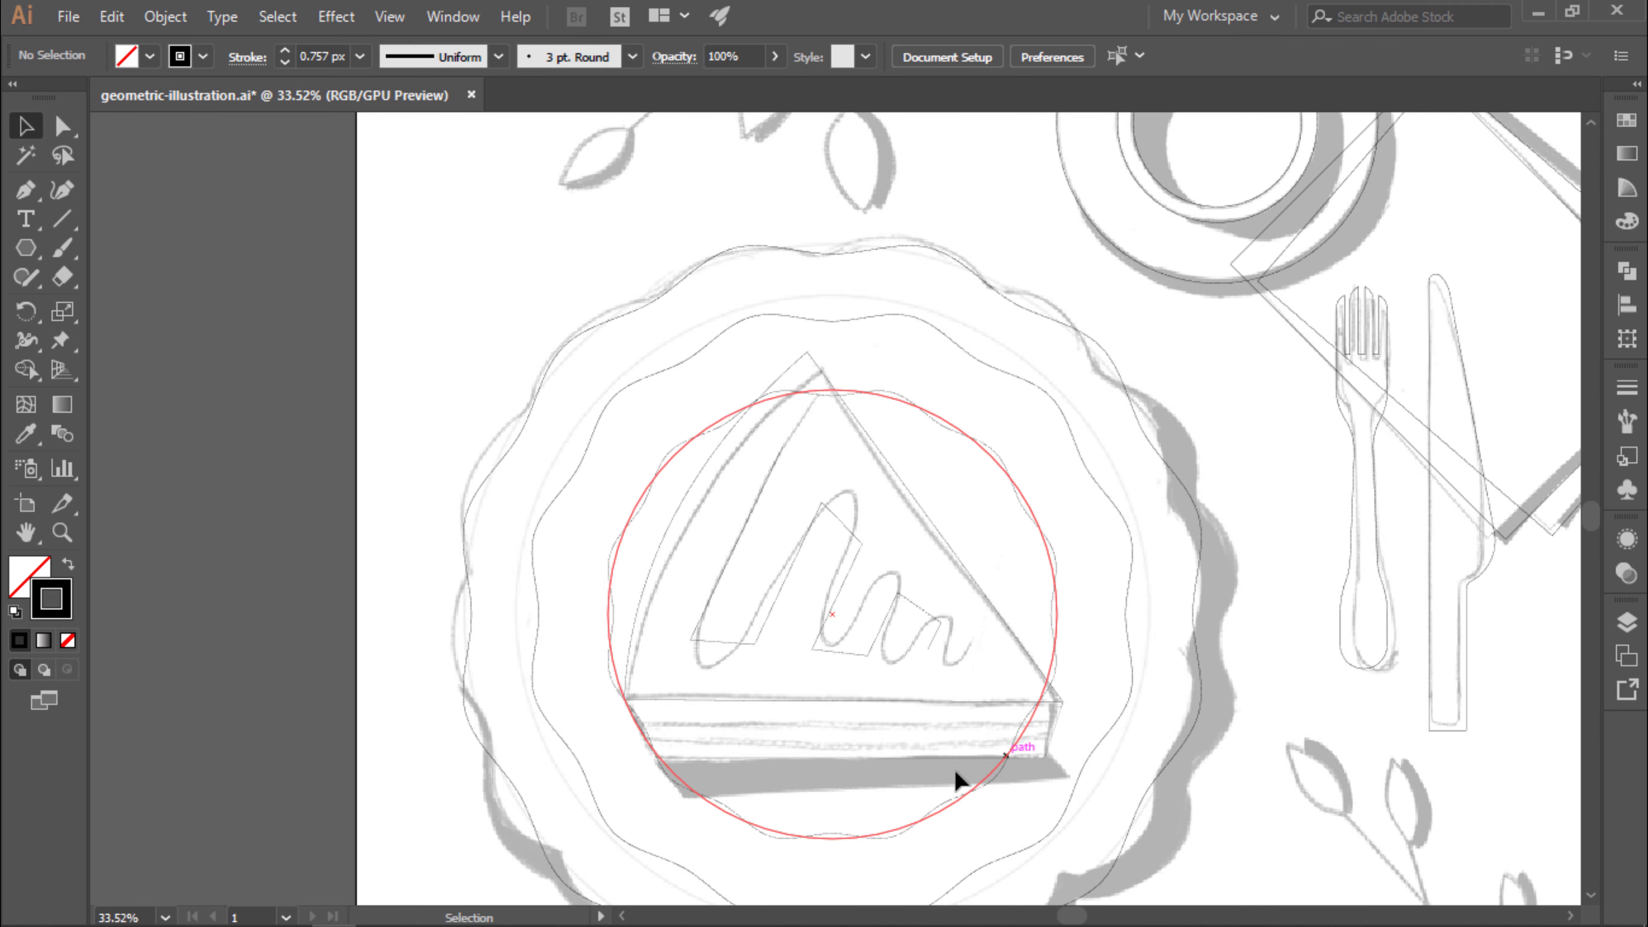
{"action": "key", "text": "a"}
{"action": "left_click_drag", "start_coordinate": [860, 542], "coordinate": [865, 529]}
{"action": "left_click_drag", "start_coordinate": [693, 647], "coordinate": [690, 656]}
{"action": "left_click_drag", "start_coordinate": [867, 655], "coordinate": [868, 657]}
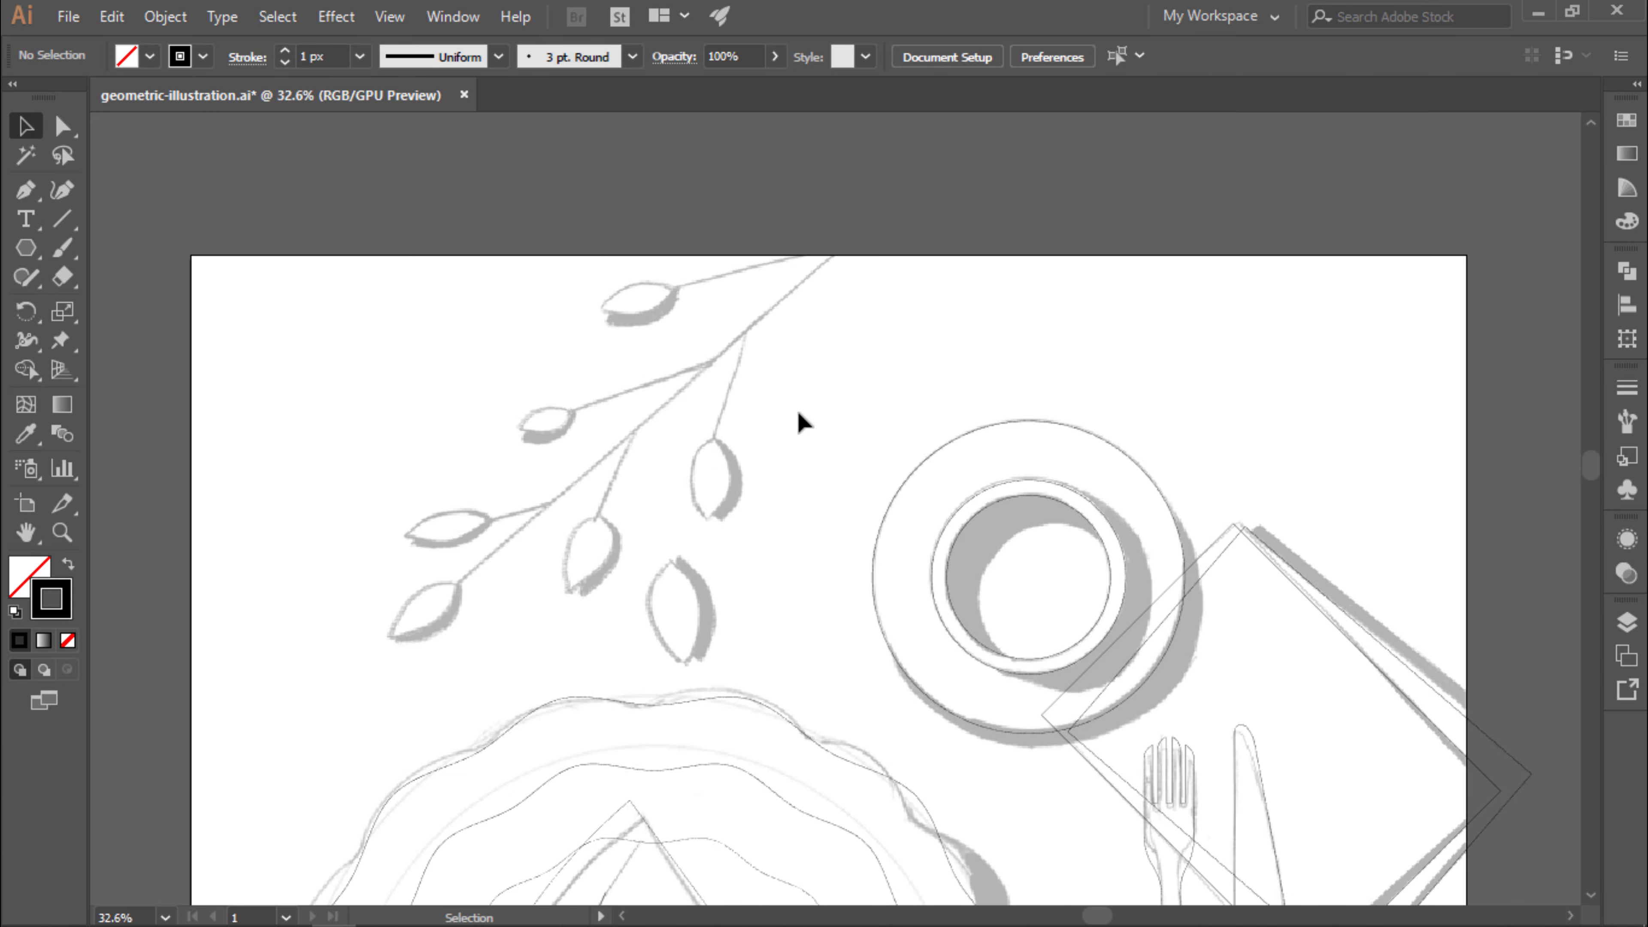
Finish the stem, then draw a circle over a sketched leaf and make it a pointed leaf.
{"action": "left_click", "coordinate": [857, 238]}
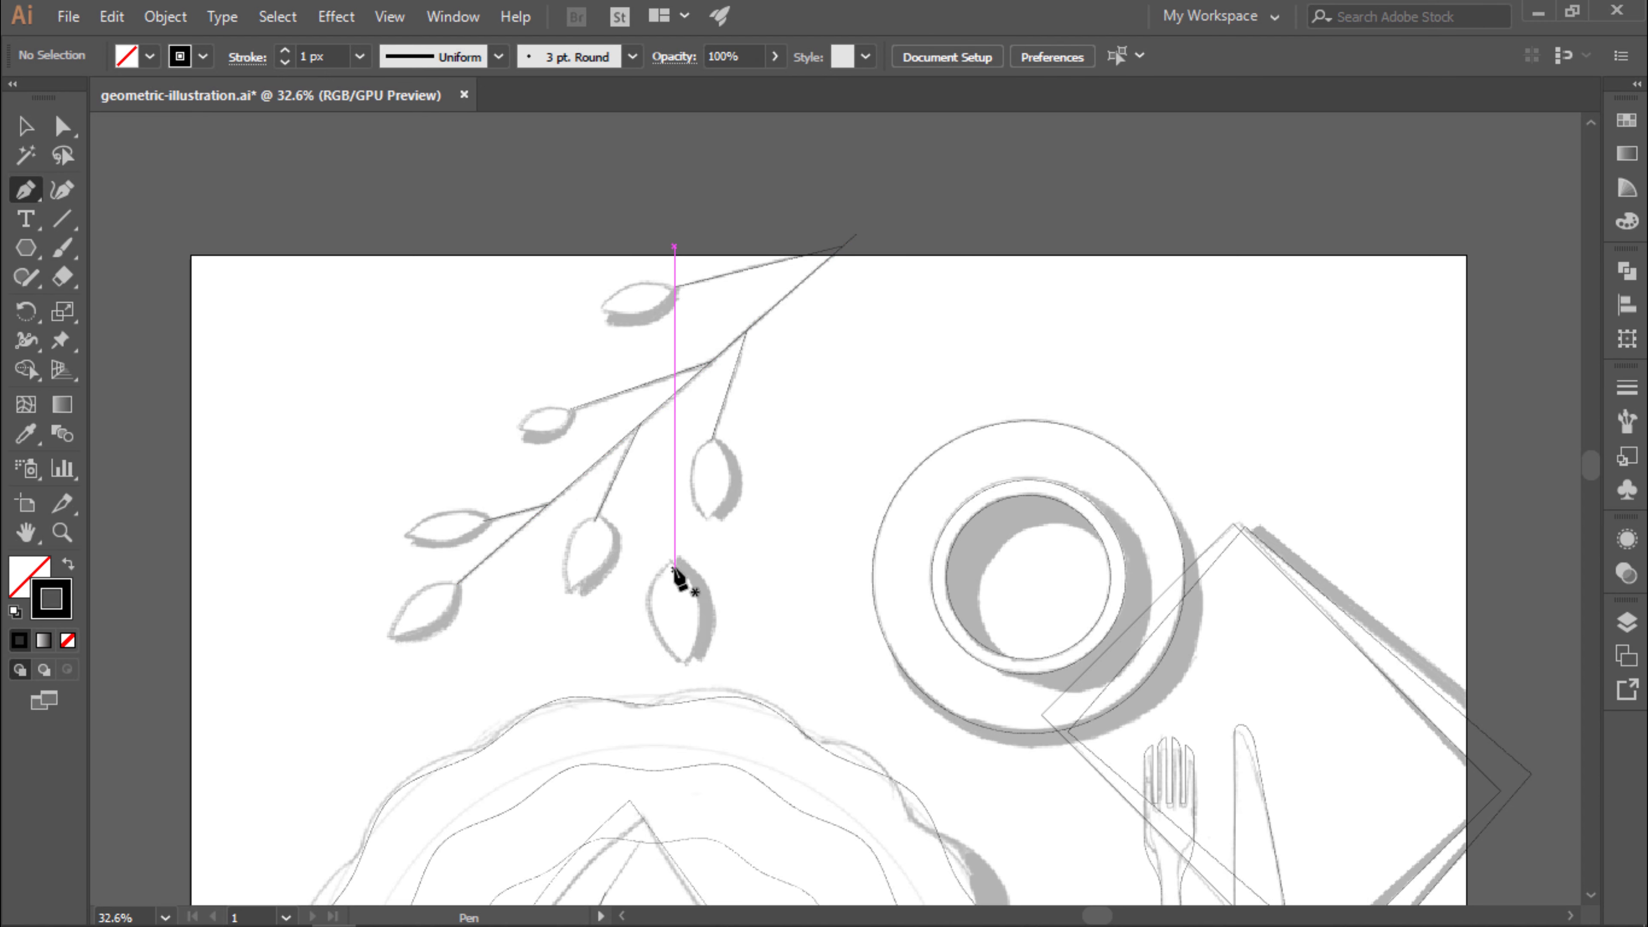
{"action": "double_click", "coordinate": [748, 404]}
{"action": "key", "text": "l"}
{"action": "left_click_drag", "start_coordinate": [653, 549], "coordinate": [741, 635]}
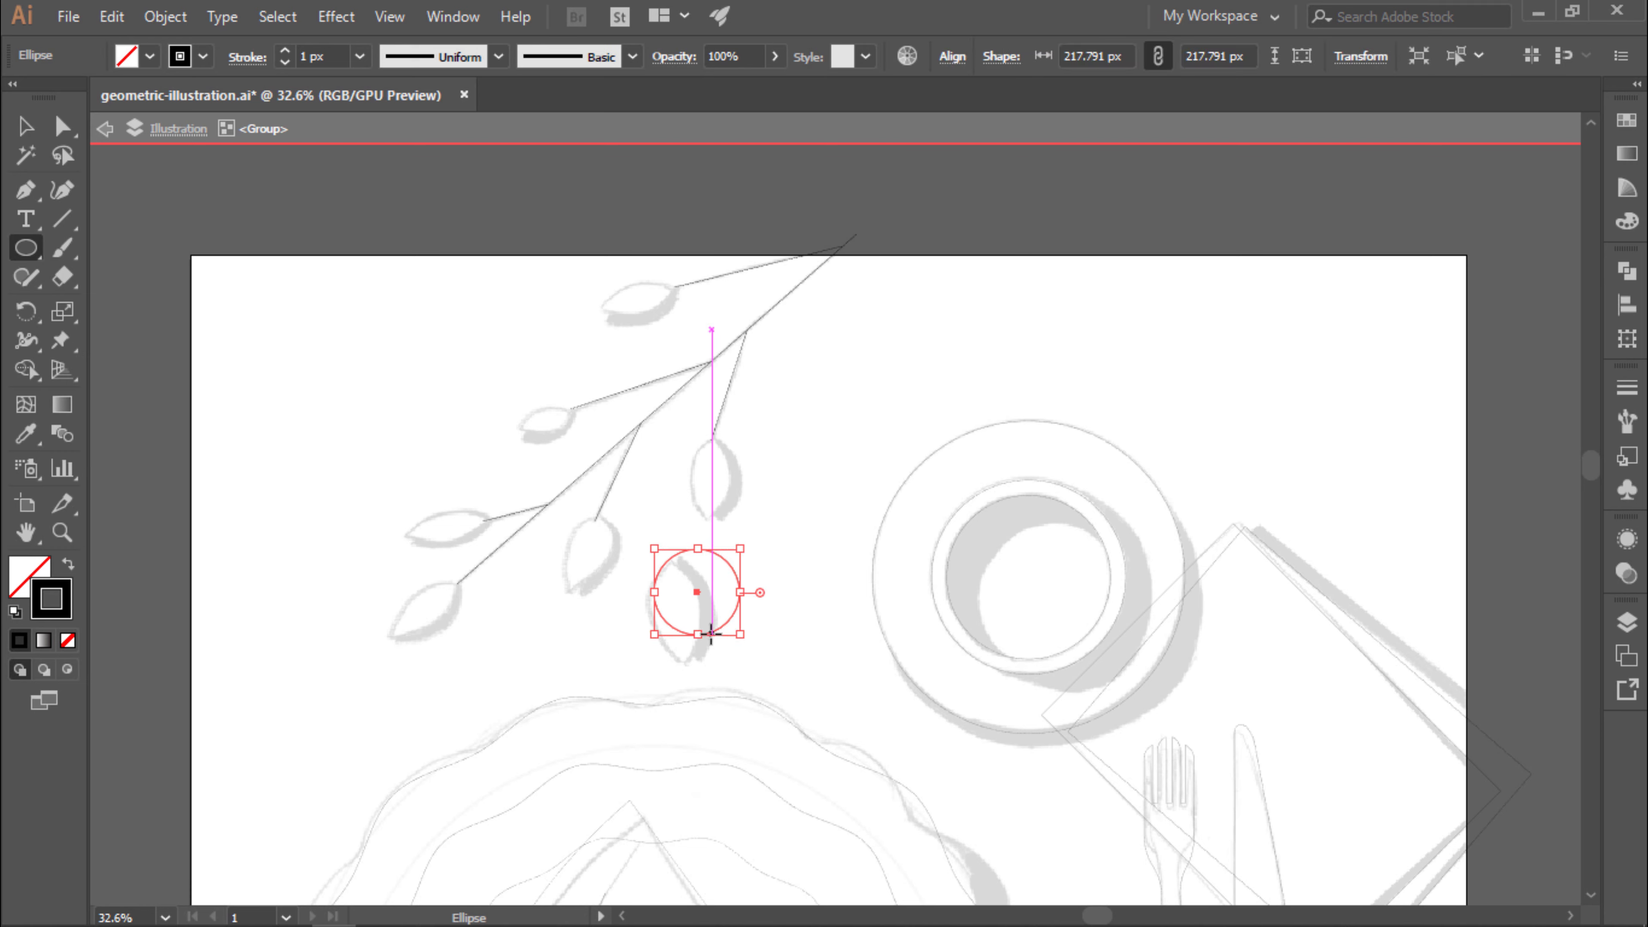
{"action": "key", "text": "s"}
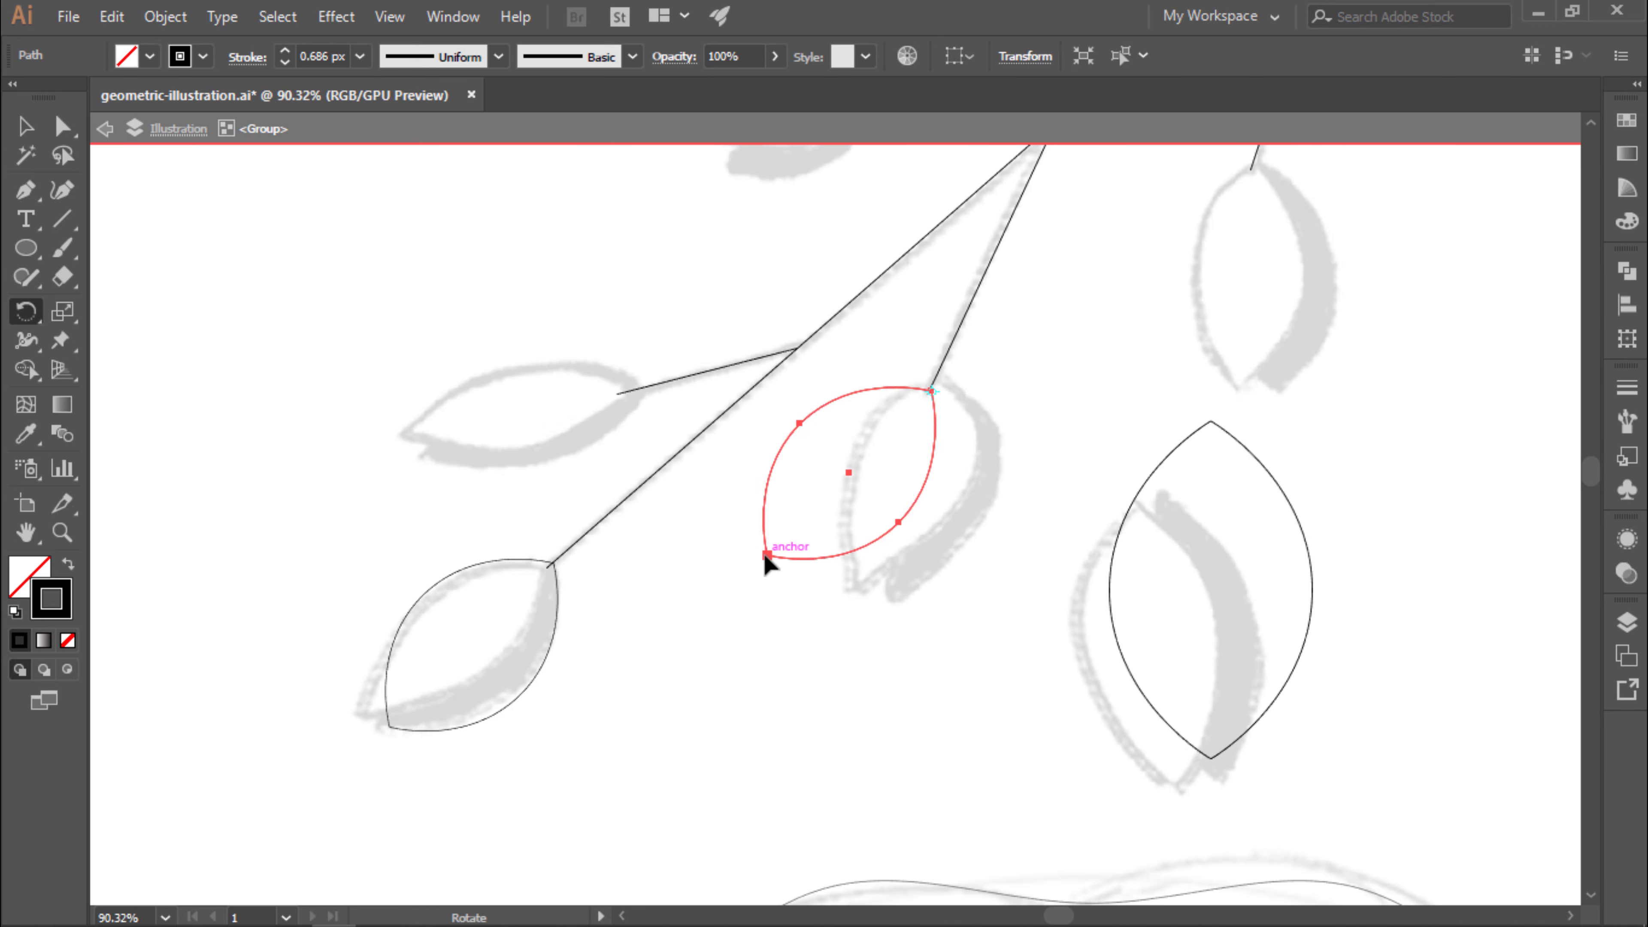
{"action": "left_click_drag", "start_coordinate": [932, 532], "coordinate": [954, 443]}
Narrow and rotate the leaf, then copy it up the stem and slim the copy.
{"action": "key", "text": "v"}
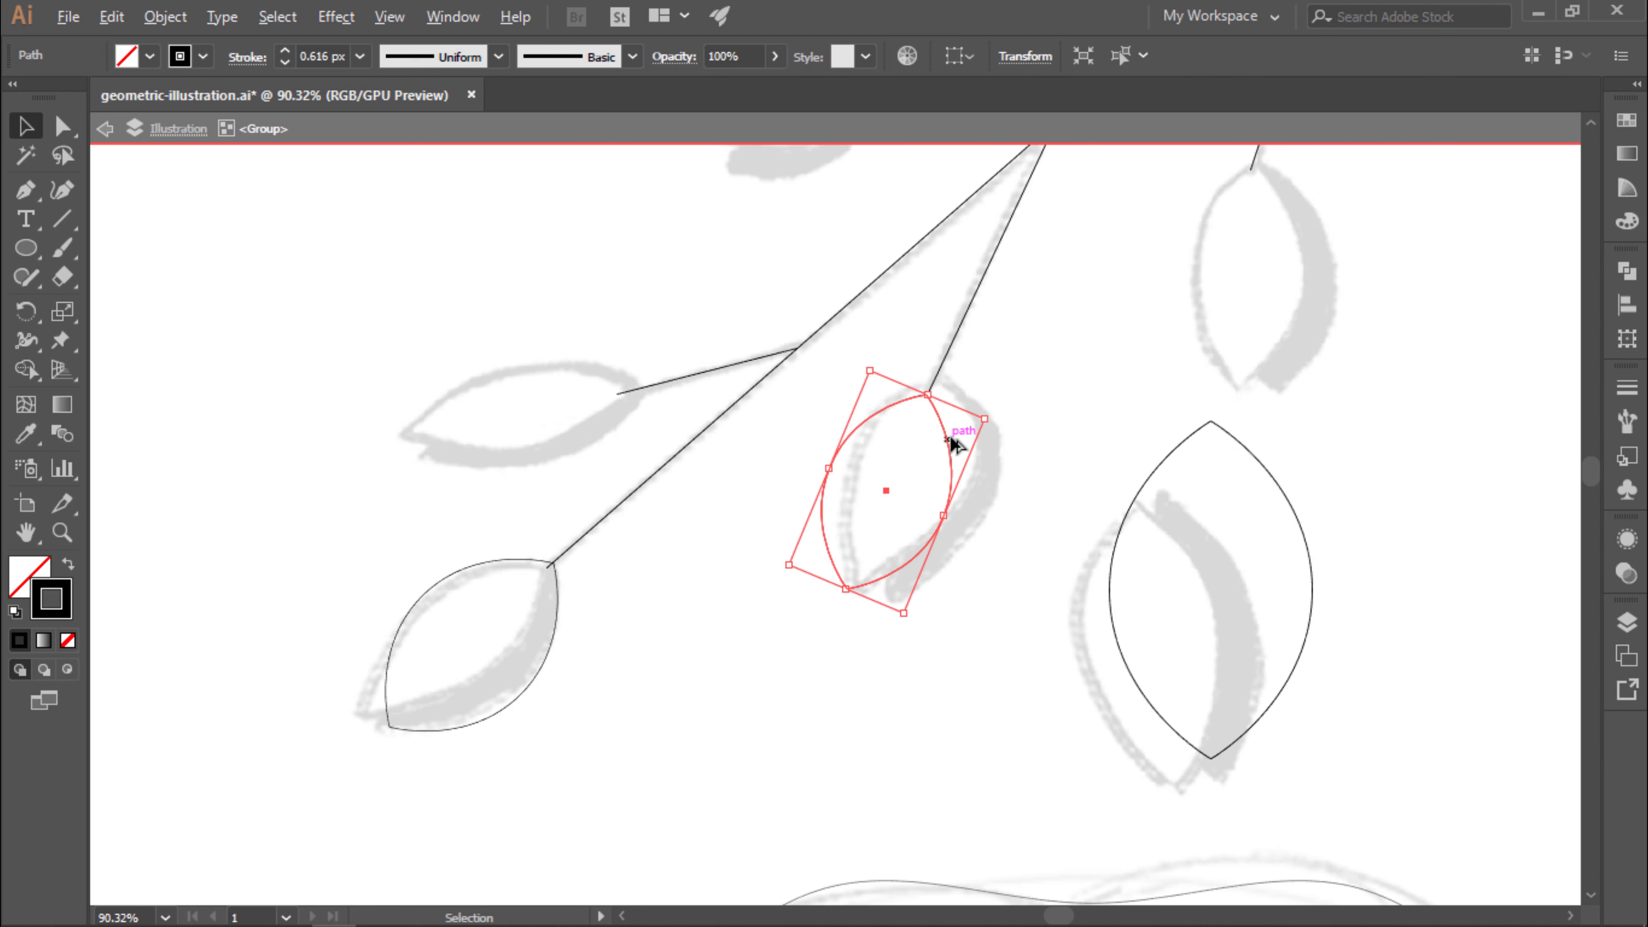
{"action": "left_click_drag", "start_coordinate": [507, 360], "coordinate": [511, 377]}
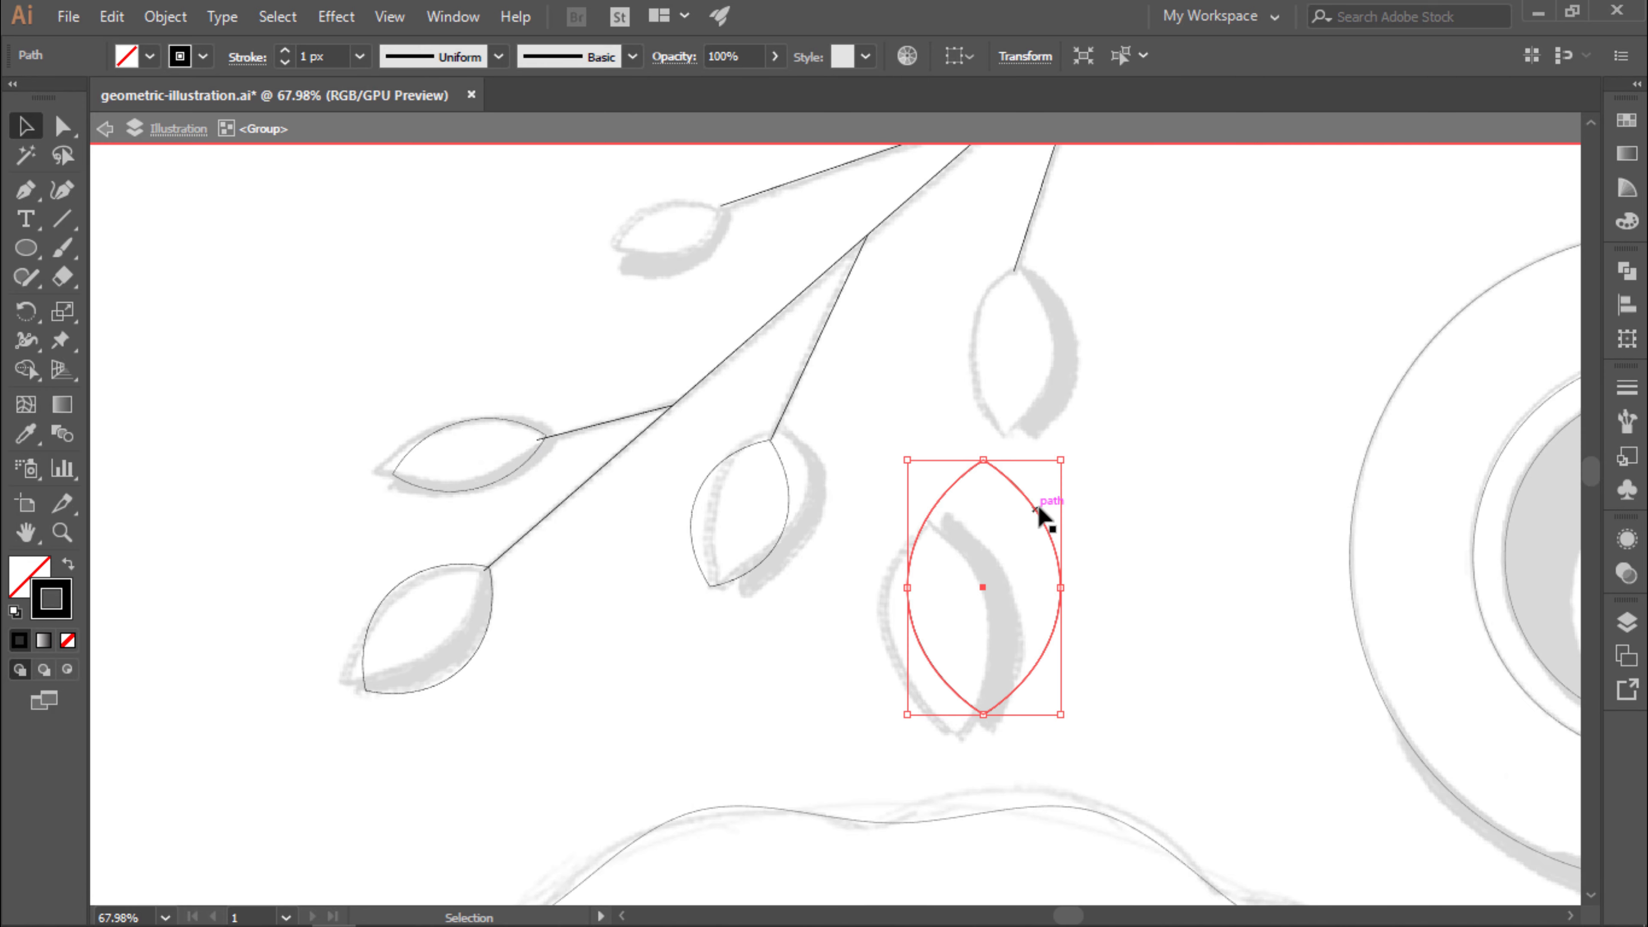
{"action": "mouse_move", "coordinate": [1041, 515]}
{"action": "left_mouse_down"}
{"action": "mouse_move", "coordinate": [972, 568]}
{"action": "mouse_move", "coordinate": [976, 508]}
{"action": "left_mouse_up"}
{"action": "left_click_drag", "start_coordinate": [981, 587], "coordinate": [1043, 293]}
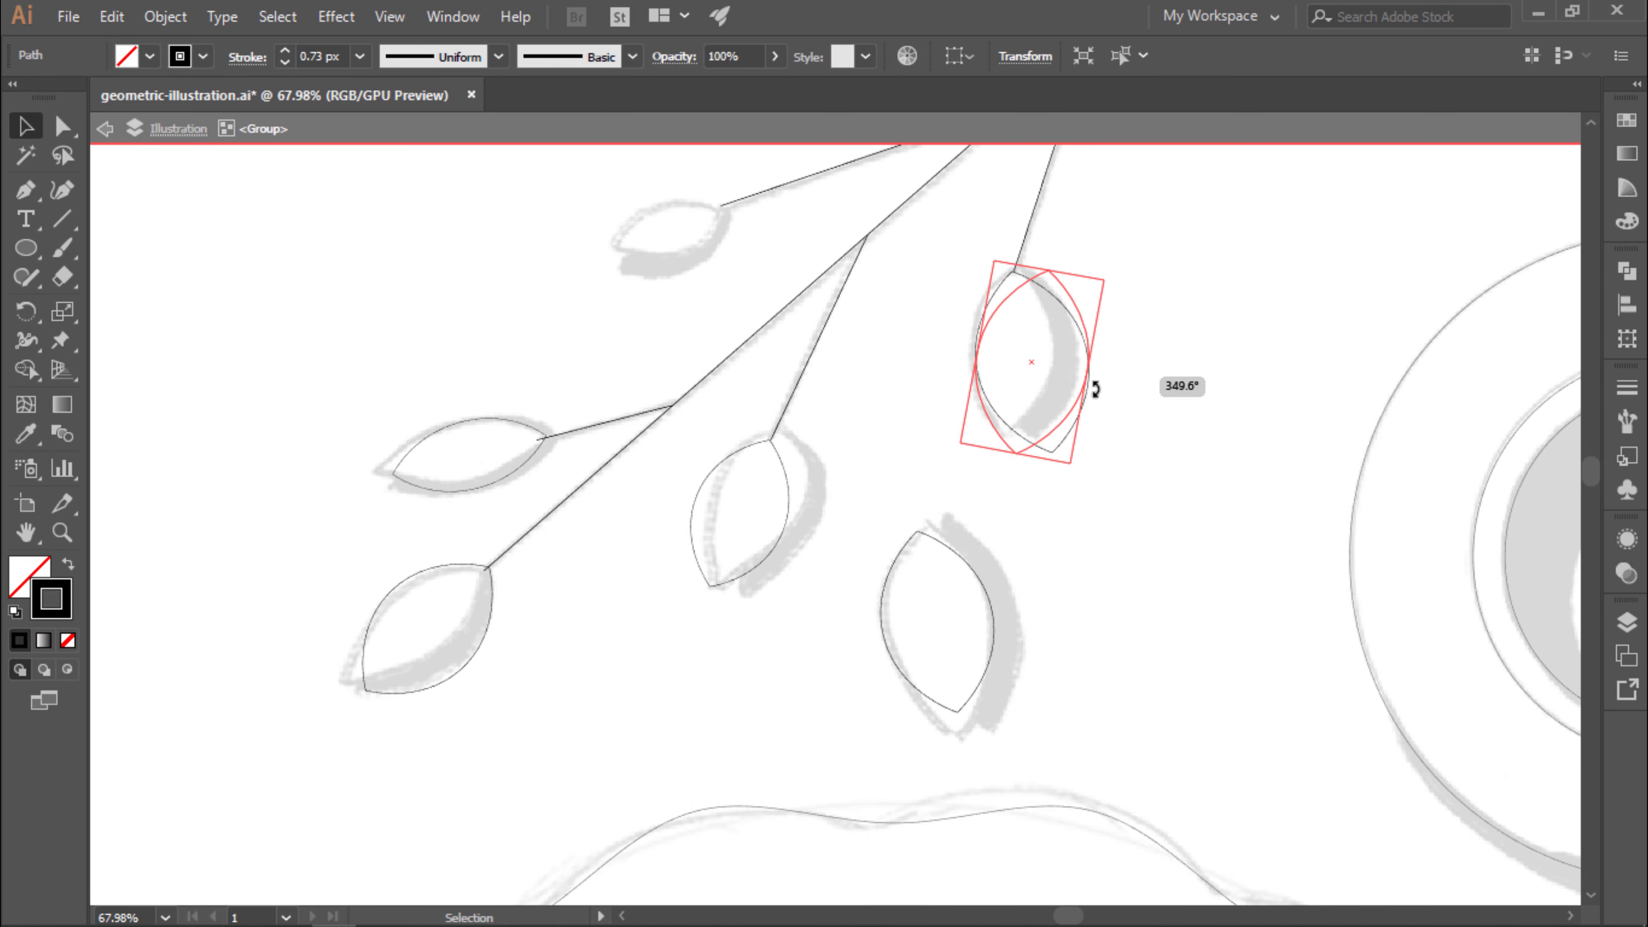
{"action": "left_click_drag", "start_coordinate": [1071, 353], "coordinate": [1046, 362]}
Place a copy of the leaf onto the left branch's stem.
{"action": "scroll", "coordinate": [893, 320], "scroll_direction": "down", "scroll_amount": 2}
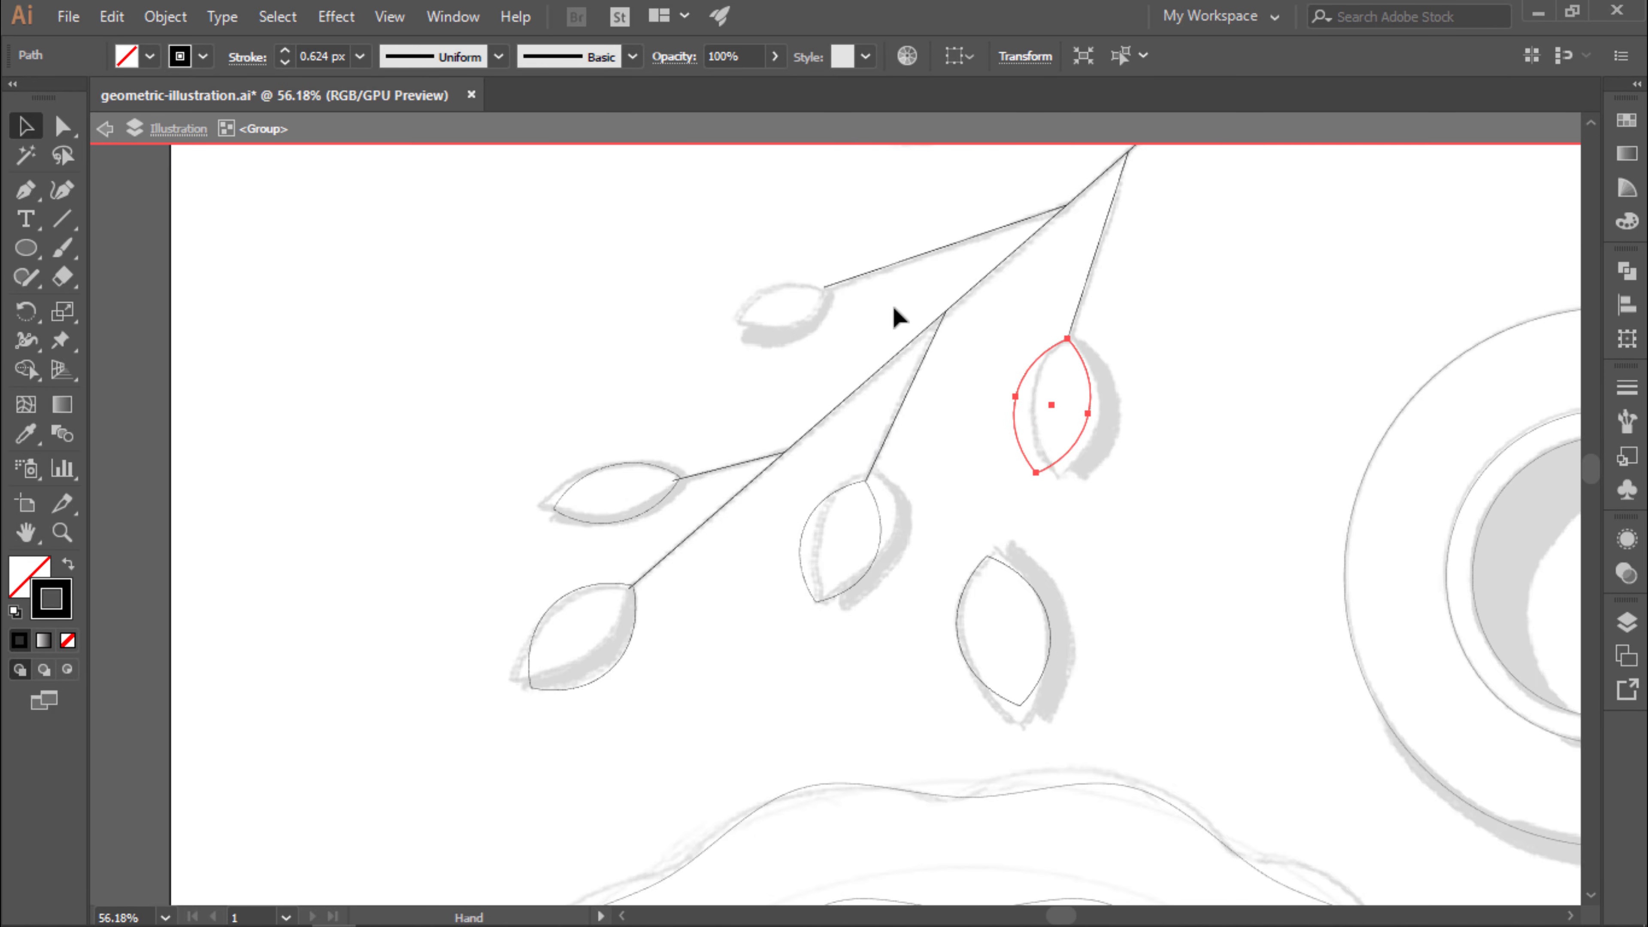
{"action": "left_click_drag", "start_coordinate": [1040, 545], "coordinate": [688, 426], "text": "alt"}
{"action": "scroll", "coordinate": [713, 482], "scroll_direction": "up", "scroll_amount": 4}
{"action": "left_click_drag", "start_coordinate": [713, 482], "coordinate": [673, 589]}
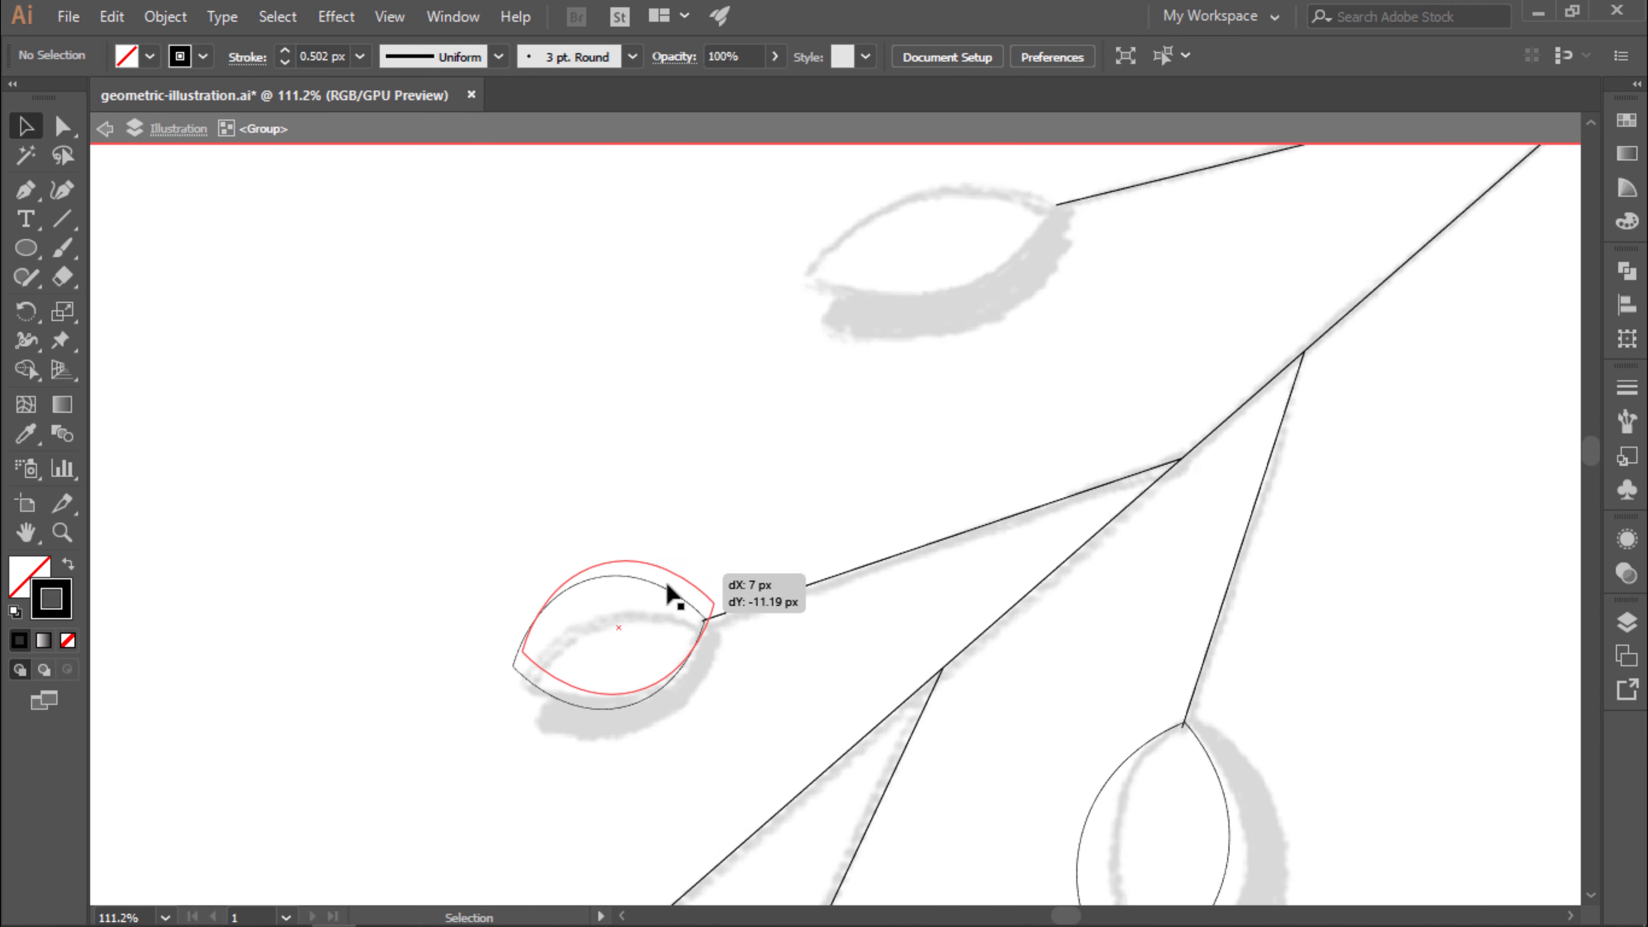
Move the upper leaf onto the lower branch, making it narrower and upright.
{"action": "left_click", "coordinate": [871, 256]}
{"action": "scroll", "coordinate": [886, 530], "scroll_direction": "down", "scroll_amount": 5}
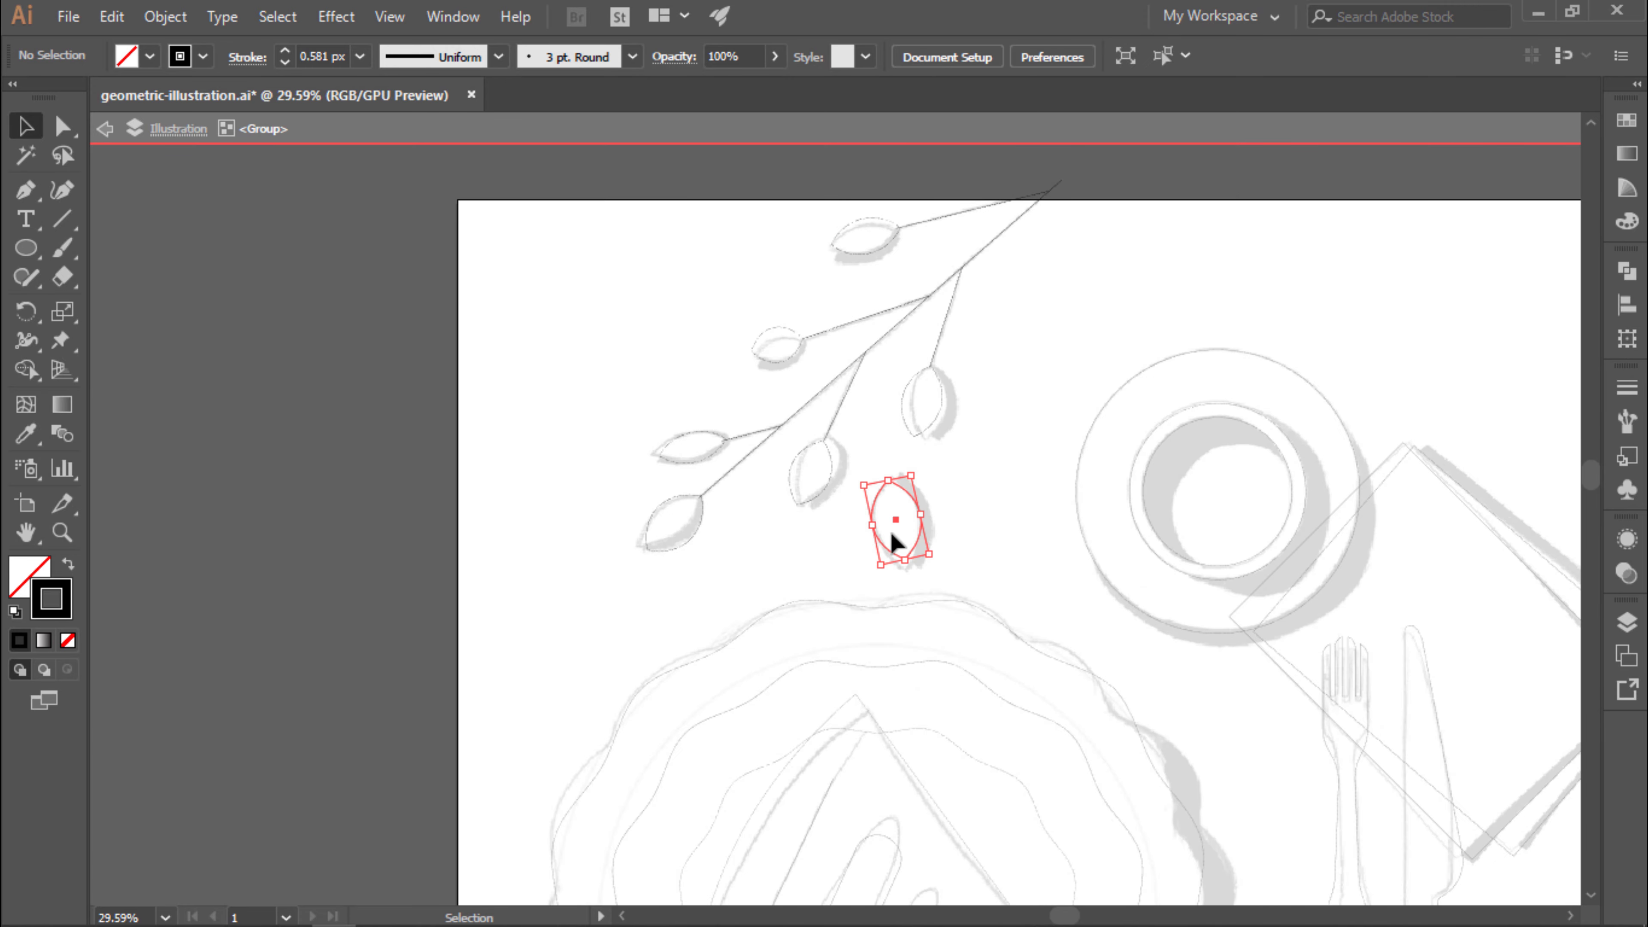
{"action": "scroll", "coordinate": [1026, 577], "scroll_direction": "up", "scroll_amount": 3}
{"action": "mouse_move", "coordinate": [1032, 267]}
{"action": "left_mouse_down"}
{"action": "mouse_move", "coordinate": [795, 399]}
{"action": "mouse_move", "coordinate": [762, 460]}
{"action": "mouse_move", "coordinate": [717, 368]}
{"action": "mouse_move", "coordinate": [955, 416]}
{"action": "mouse_move", "coordinate": [912, 488]}
{"action": "left_mouse_up"}
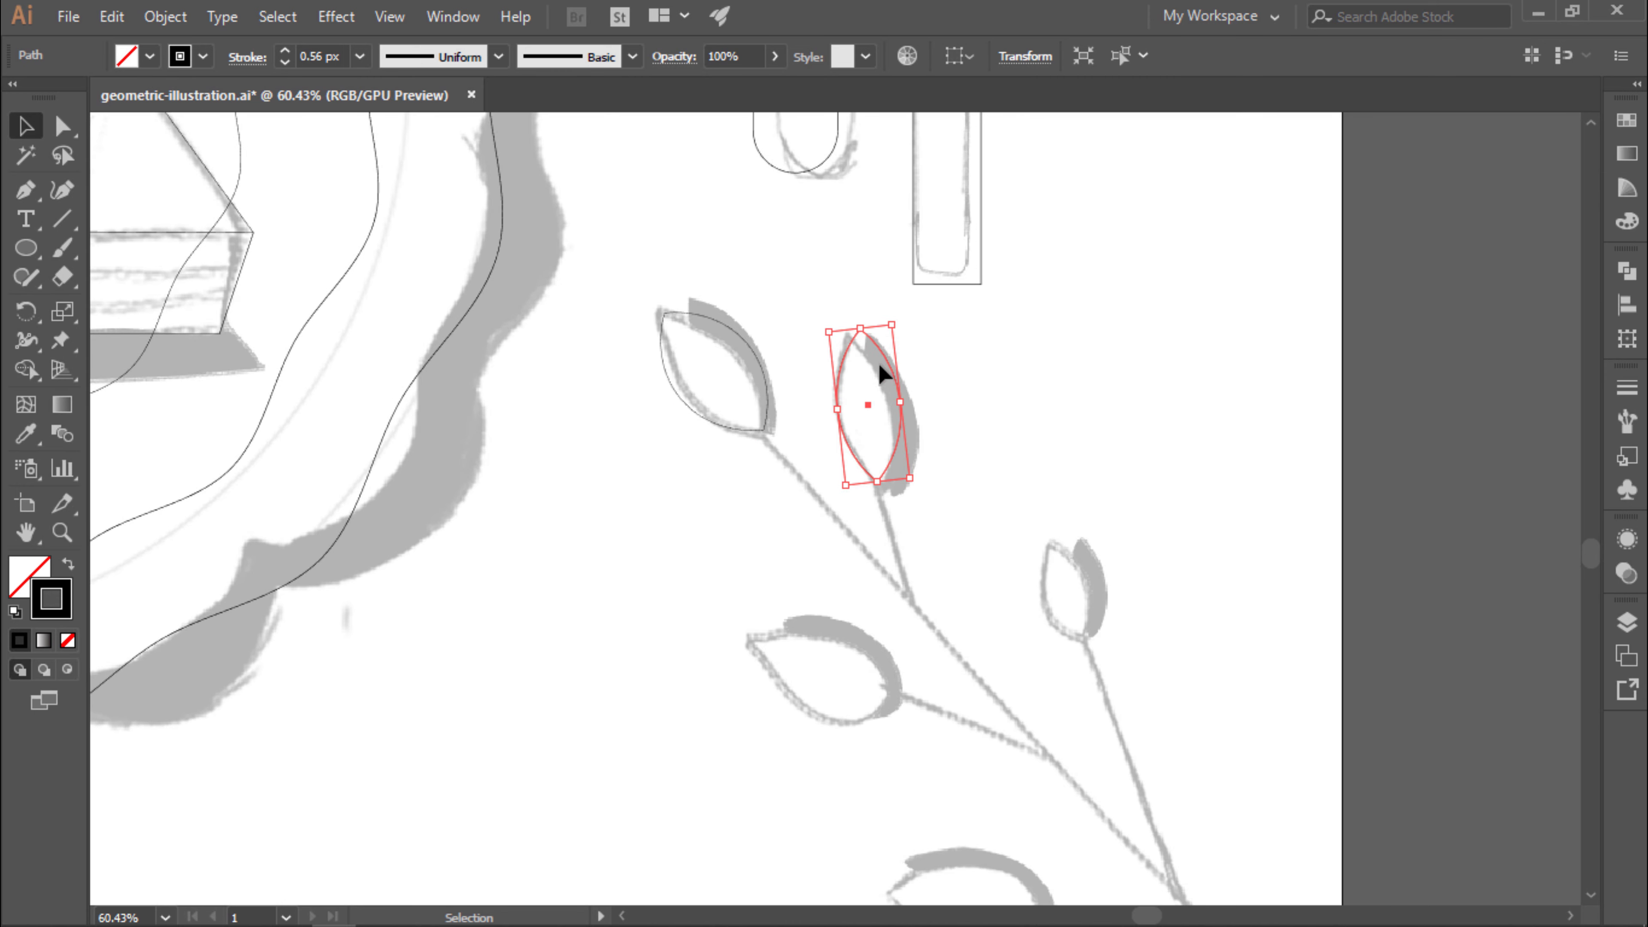
{"action": "left_click_drag", "start_coordinate": [1015, 520], "coordinate": [969, 416]}
{"action": "left_click_drag", "start_coordinate": [1047, 545], "coordinate": [1047, 546]}
Rotate the leaf to match its stem, copy it onto another stem, and set a base rotation origin.
{"action": "left_click", "coordinate": [1077, 519]}
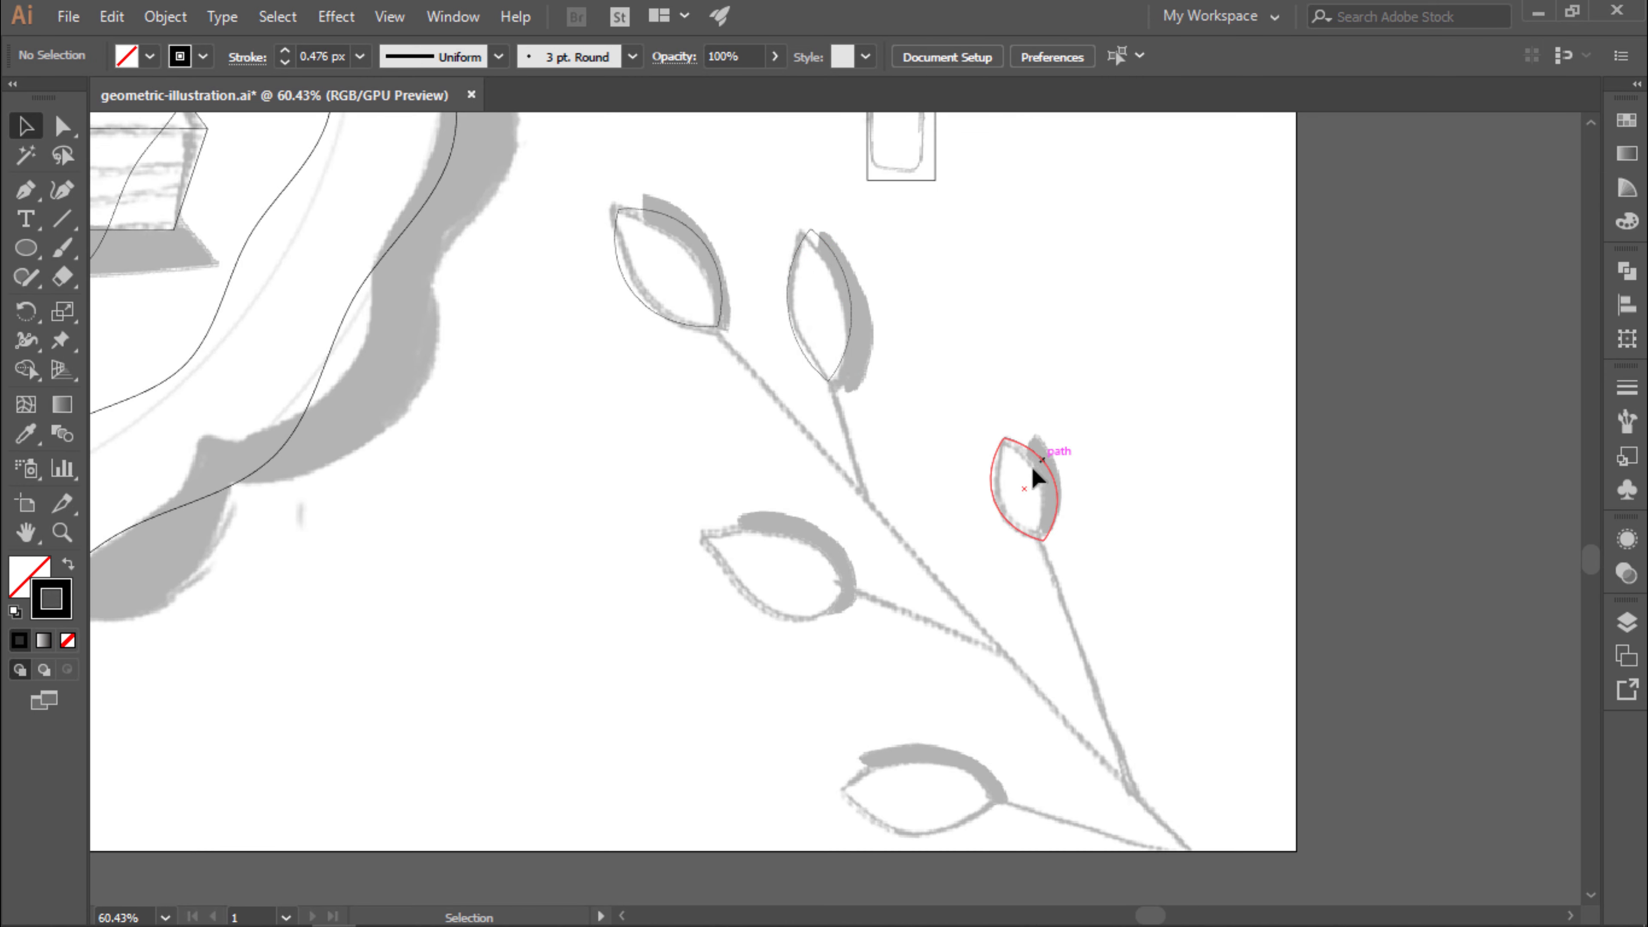
{"action": "left_click_drag", "start_coordinate": [851, 556], "coordinate": [795, 536]}
{"action": "left_click_drag", "start_coordinate": [814, 610], "coordinate": [941, 756]}
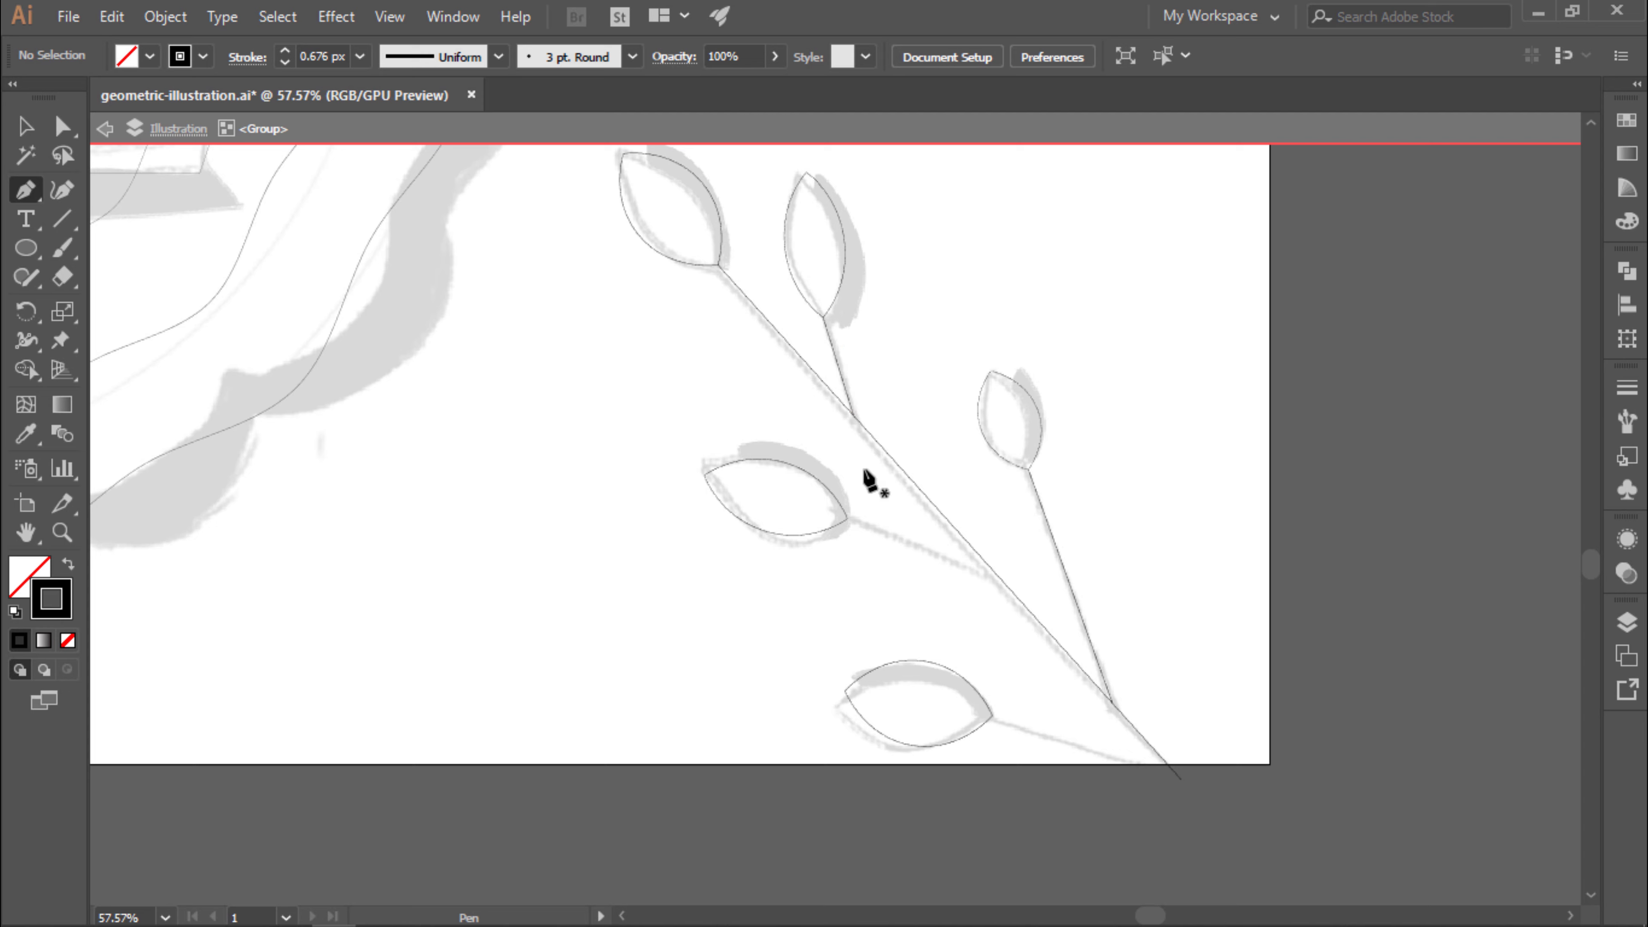
{"action": "key", "text": "v"}
{"action": "left_click", "coordinate": [973, 685]}
{"action": "key", "text": "r"}
{"action": "left_click", "coordinate": [991, 716]}
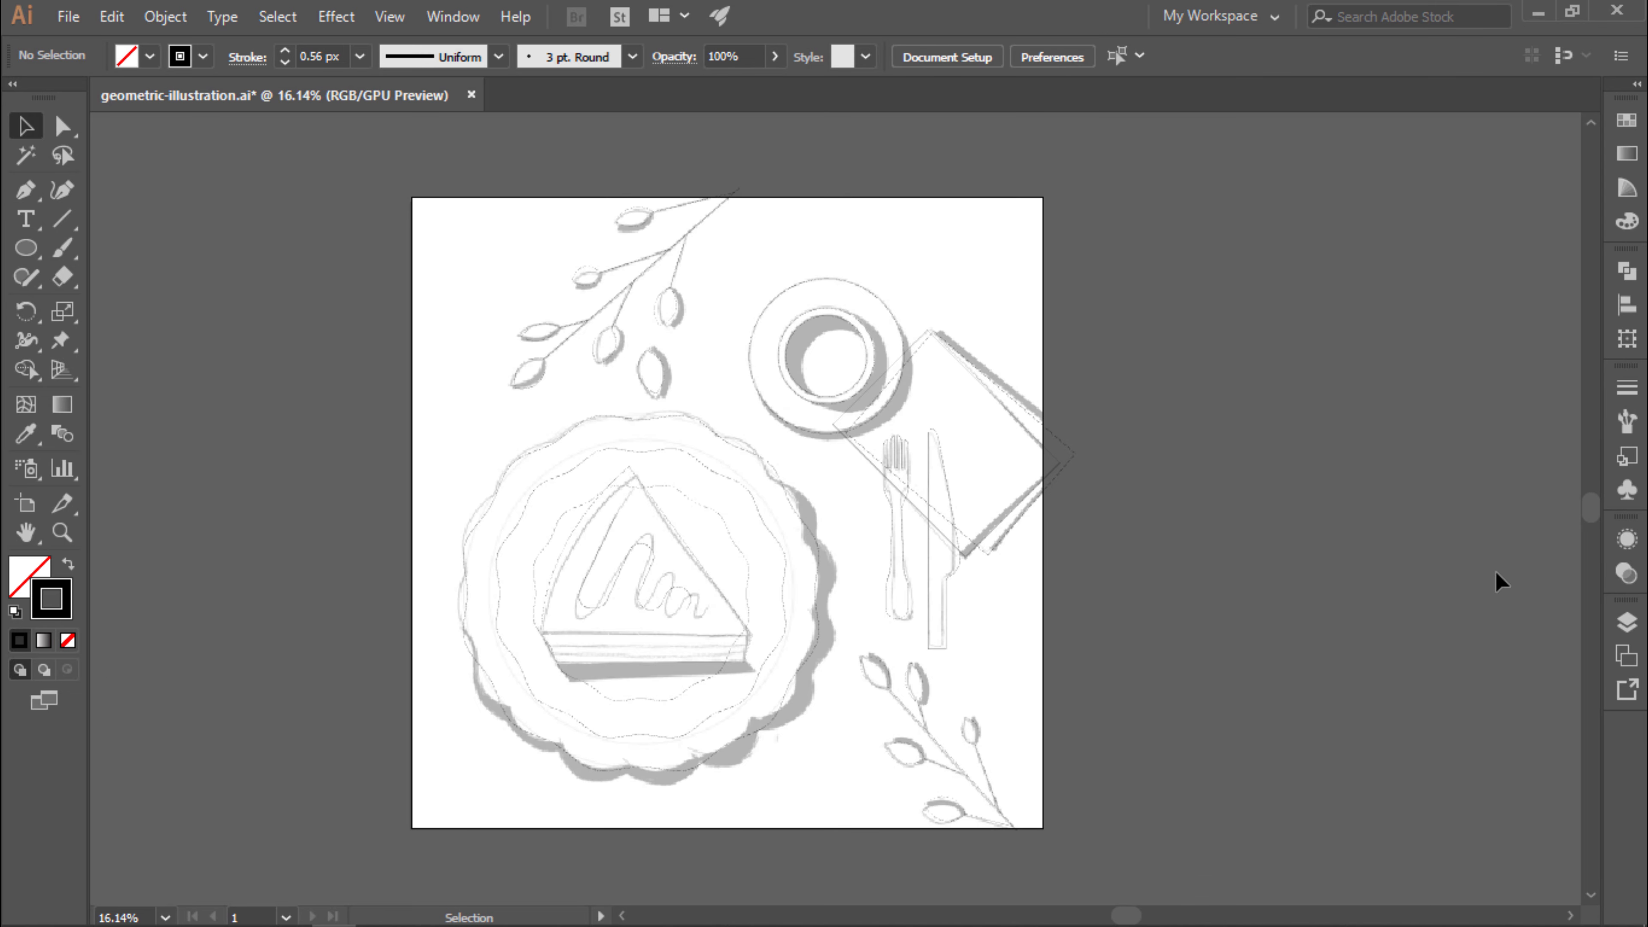
Fill the plate's wavy rim orange, its inner circle light yellow and the smallest circle pale cream.
{"action": "left_click", "coordinate": [1626, 621]}
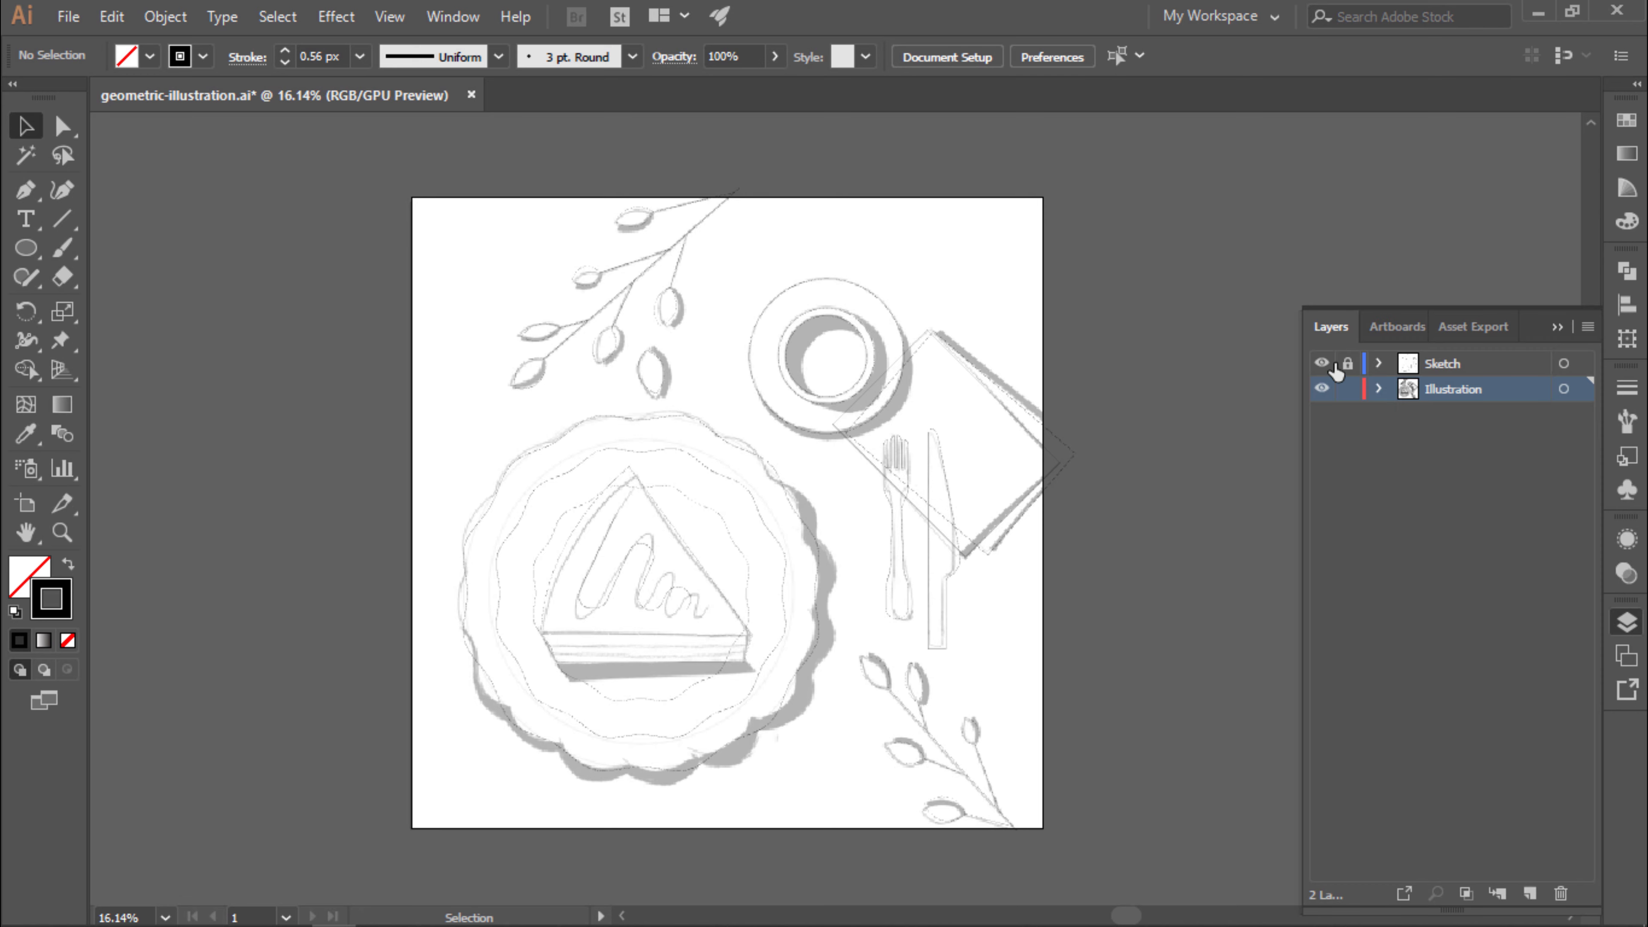
{"action": "left_click", "coordinate": [819, 478]}
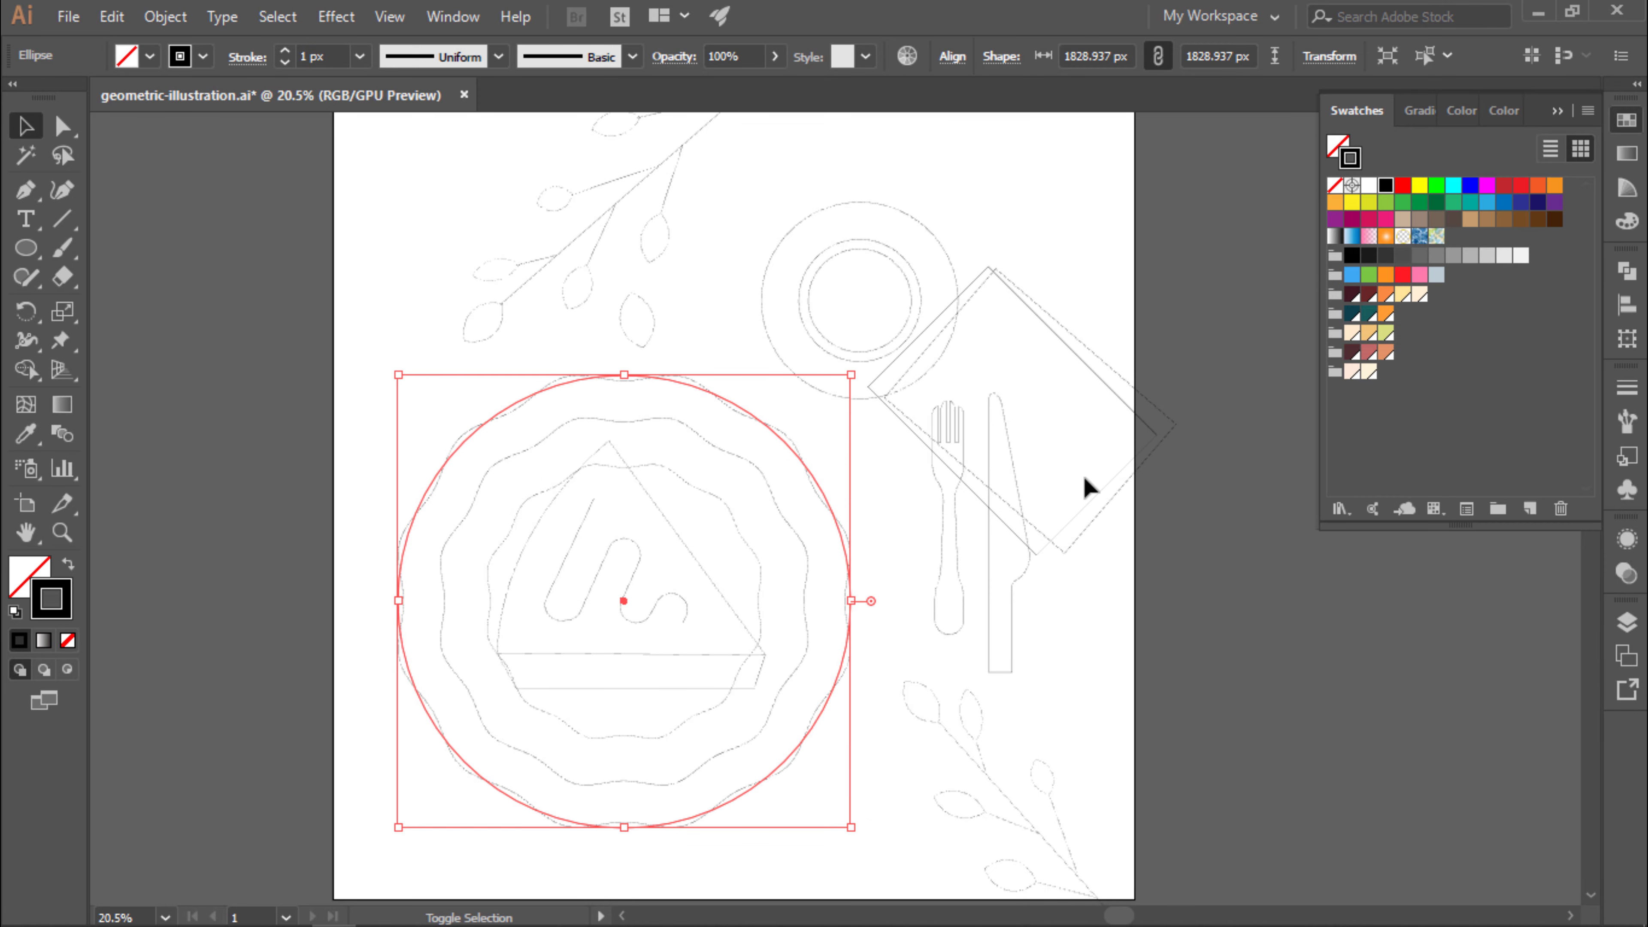
{"action": "key", "text": "shift+x"}
{"action": "left_click", "coordinate": [1386, 298]}
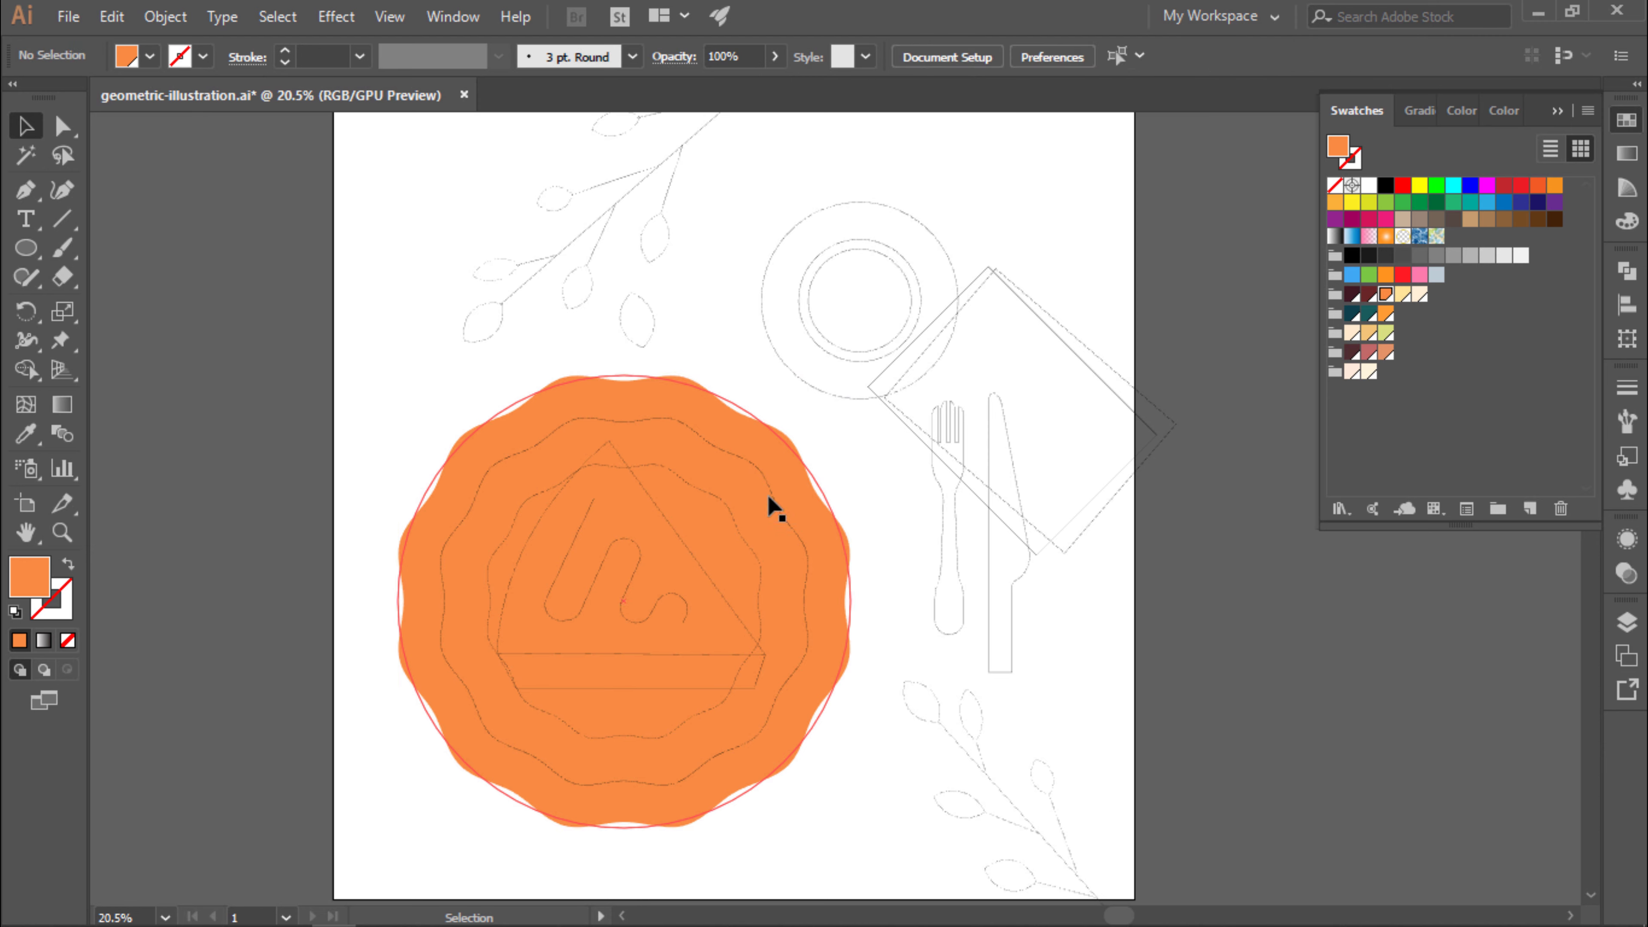
{"action": "left_click", "coordinate": [772, 504]}
{"action": "key", "text": "shift+x"}
{"action": "left_click", "coordinate": [1403, 294]}
{"action": "left_click", "coordinate": [762, 601]}
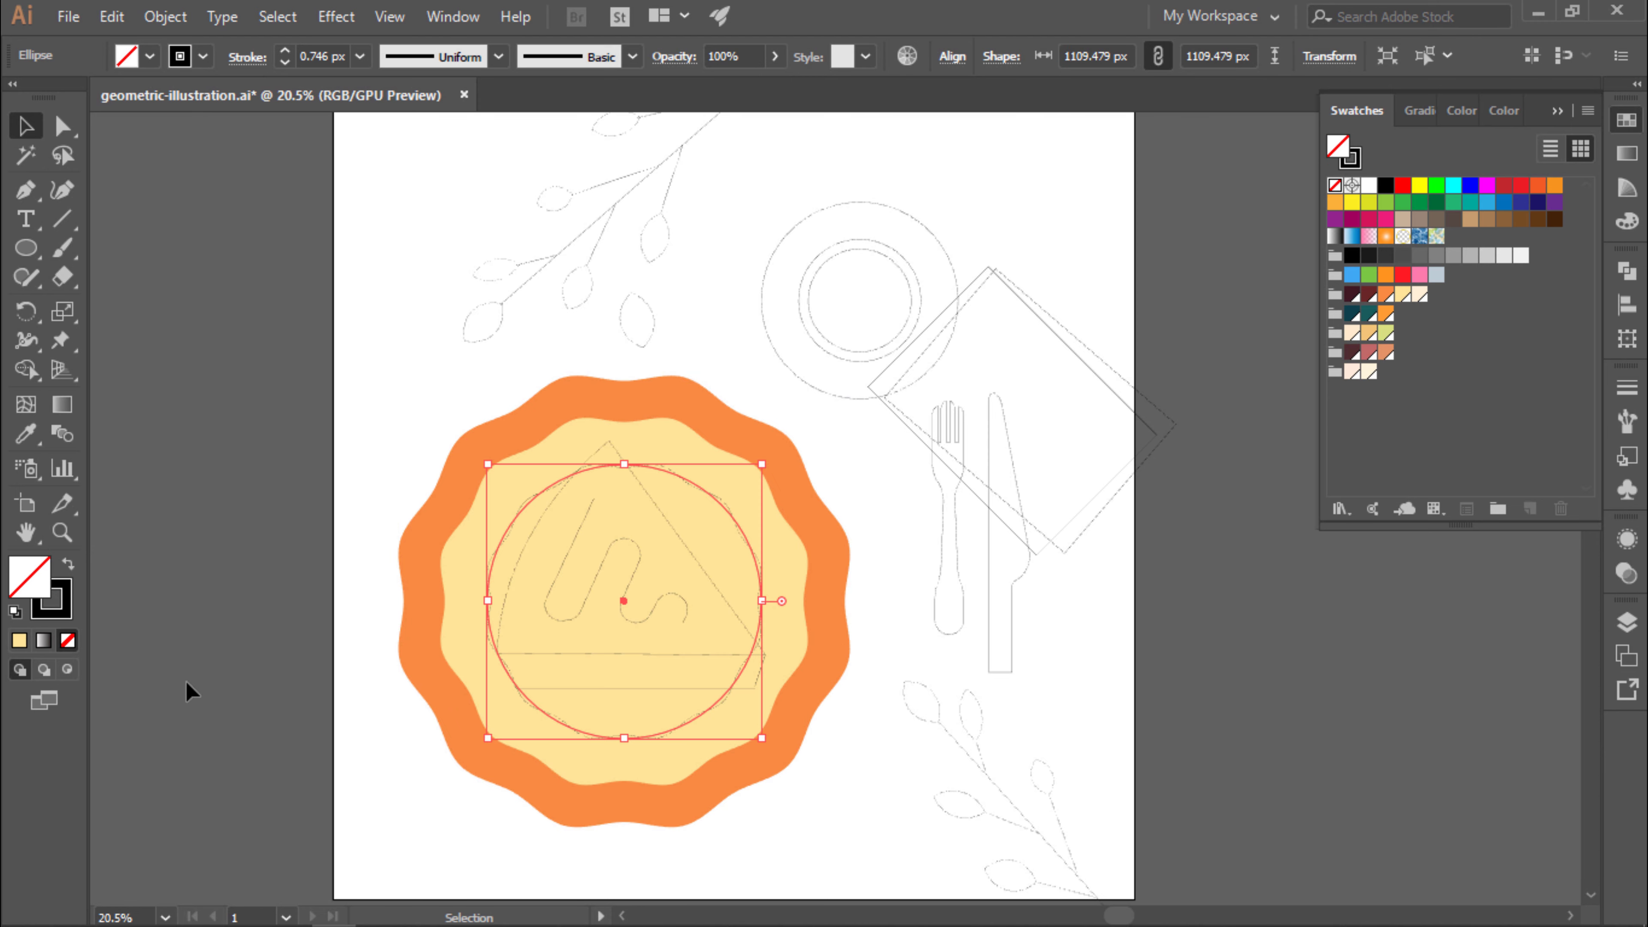
{"action": "left_click", "coordinate": [1419, 295]}
{"action": "left_click", "coordinate": [241, 650]}
Fill the cake slice triangle maroon and its base a darker maroon.
{"action": "scroll", "coordinate": [649, 596], "scroll_direction": "up", "scroll_amount": 2}
{"action": "left_click", "coordinate": [724, 570]}
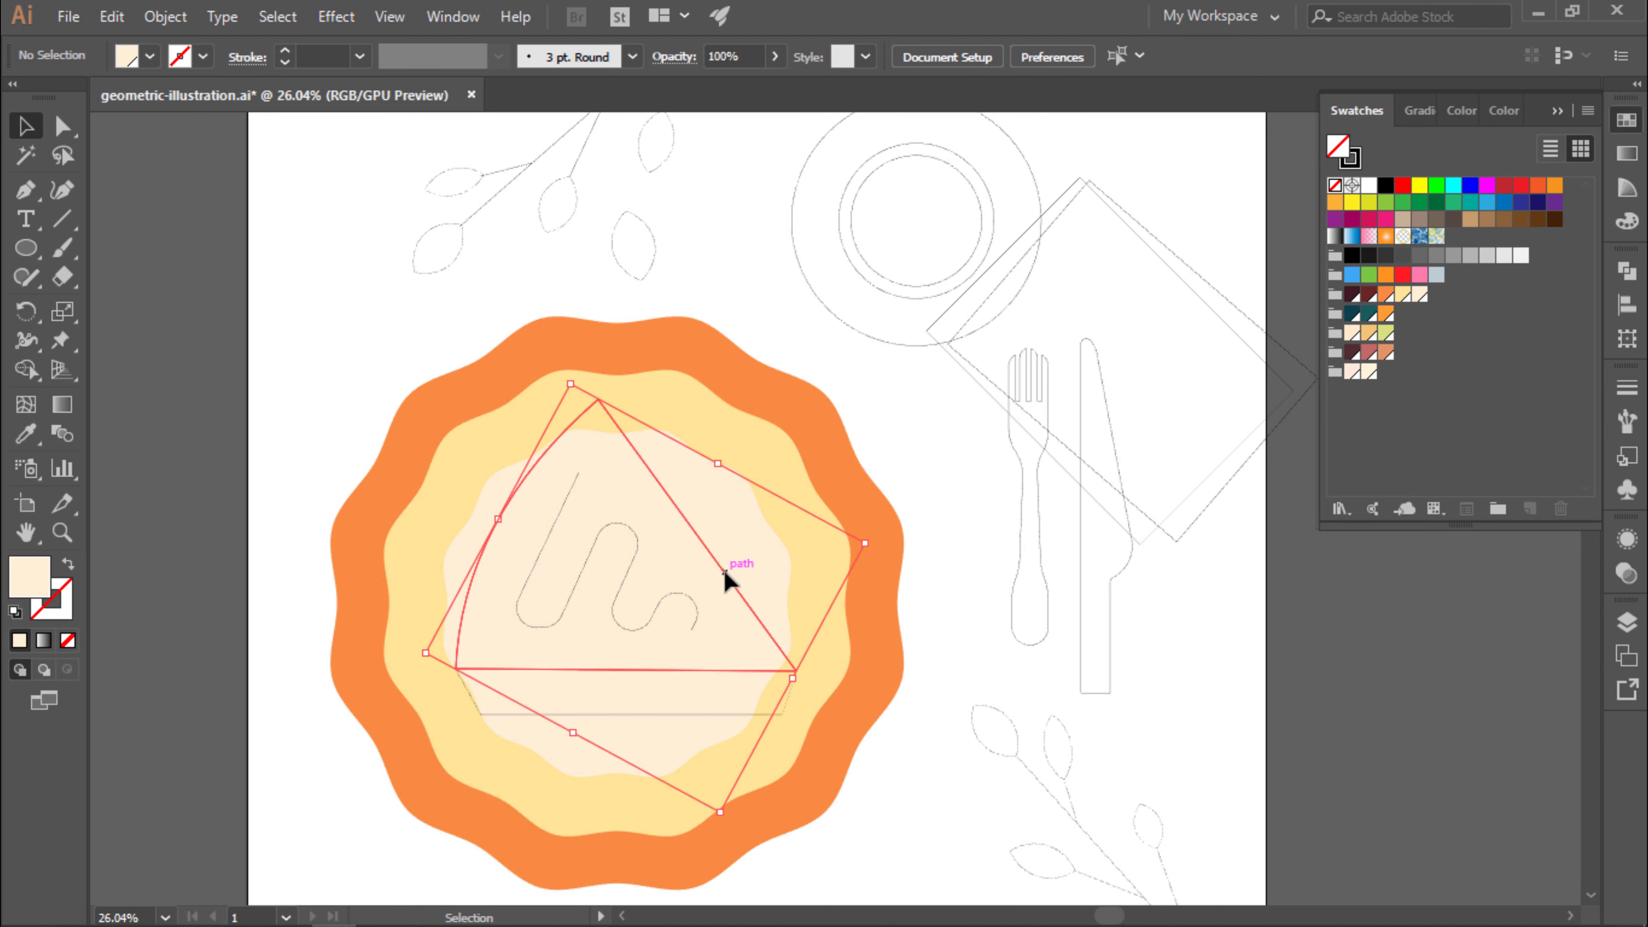
{"action": "left_click", "coordinate": [1368, 297]}
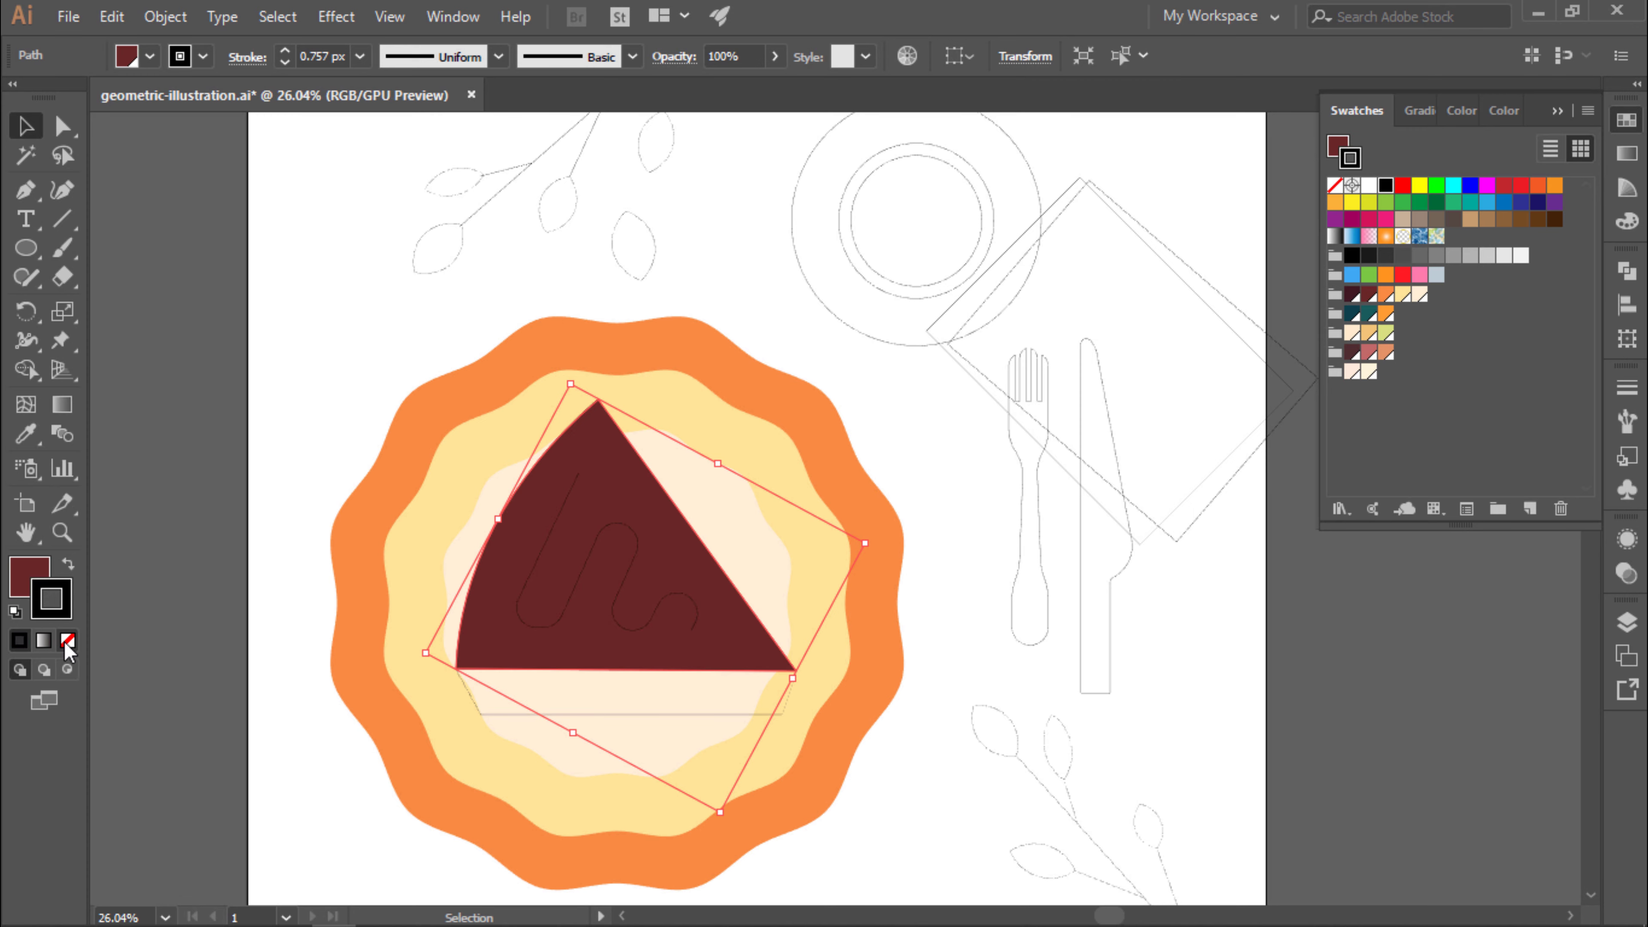
{"action": "left_click", "coordinate": [734, 714]}
{"action": "left_click", "coordinate": [1352, 294]}
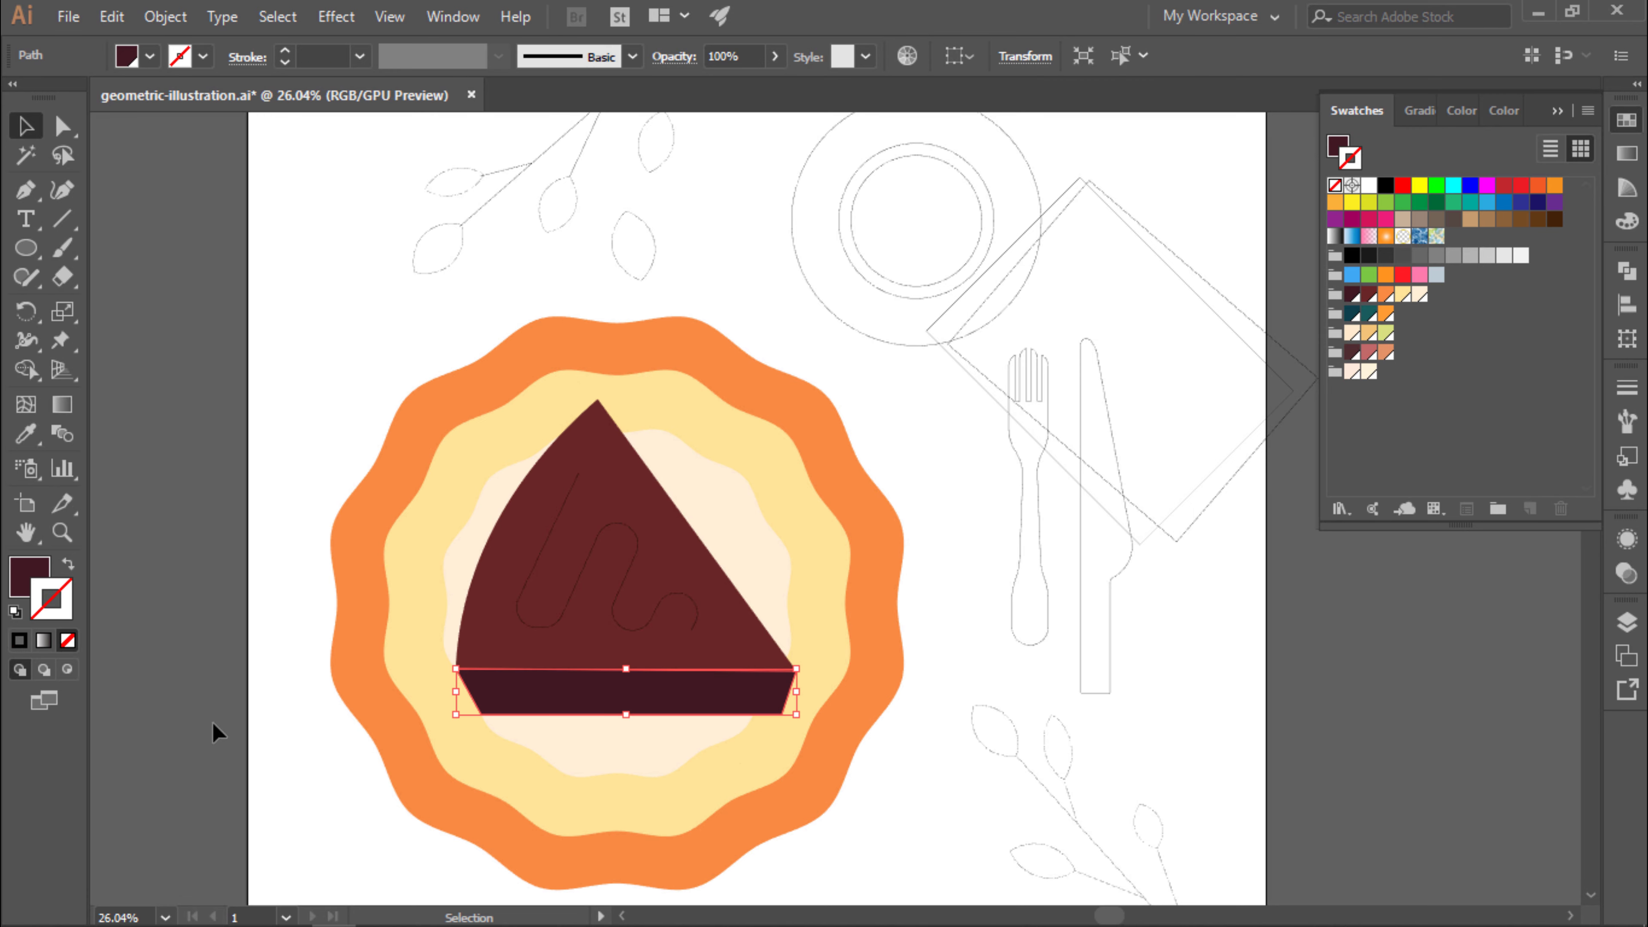
{"action": "left_click", "coordinate": [578, 557]}
{"action": "scroll", "coordinate": [577, 557], "scroll_direction": "up", "scroll_amount": 1}
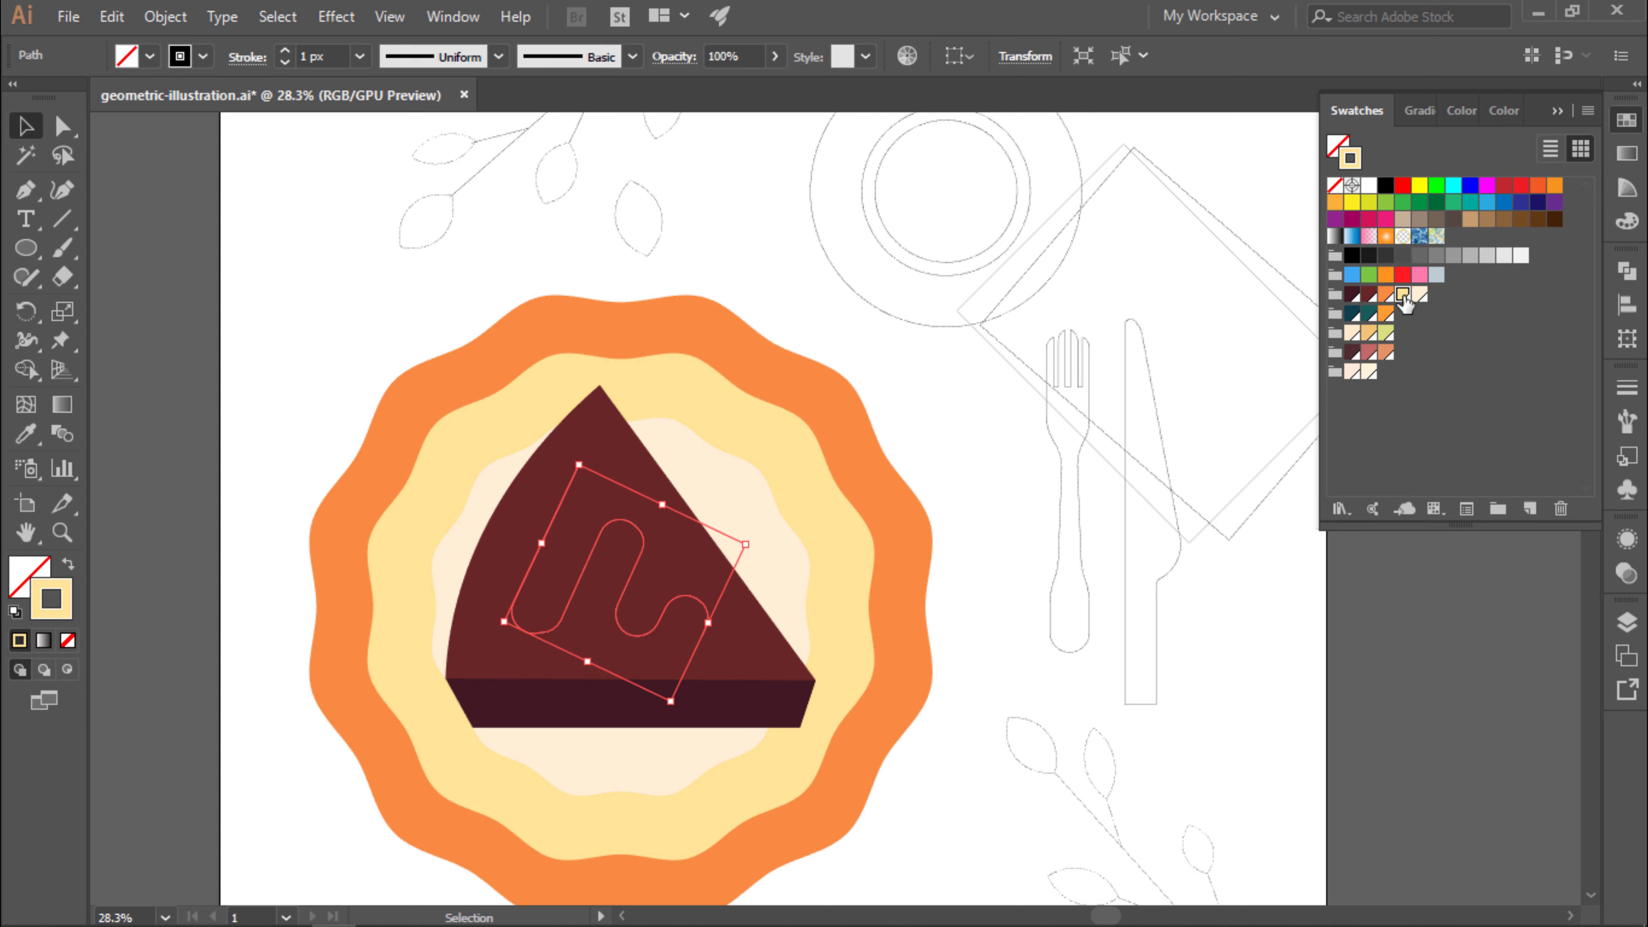
Give the squiggle thick round-capped strokes, apply an Arc warp, and scale it to fit the slice.
{"action": "left_click", "coordinate": [247, 57]}
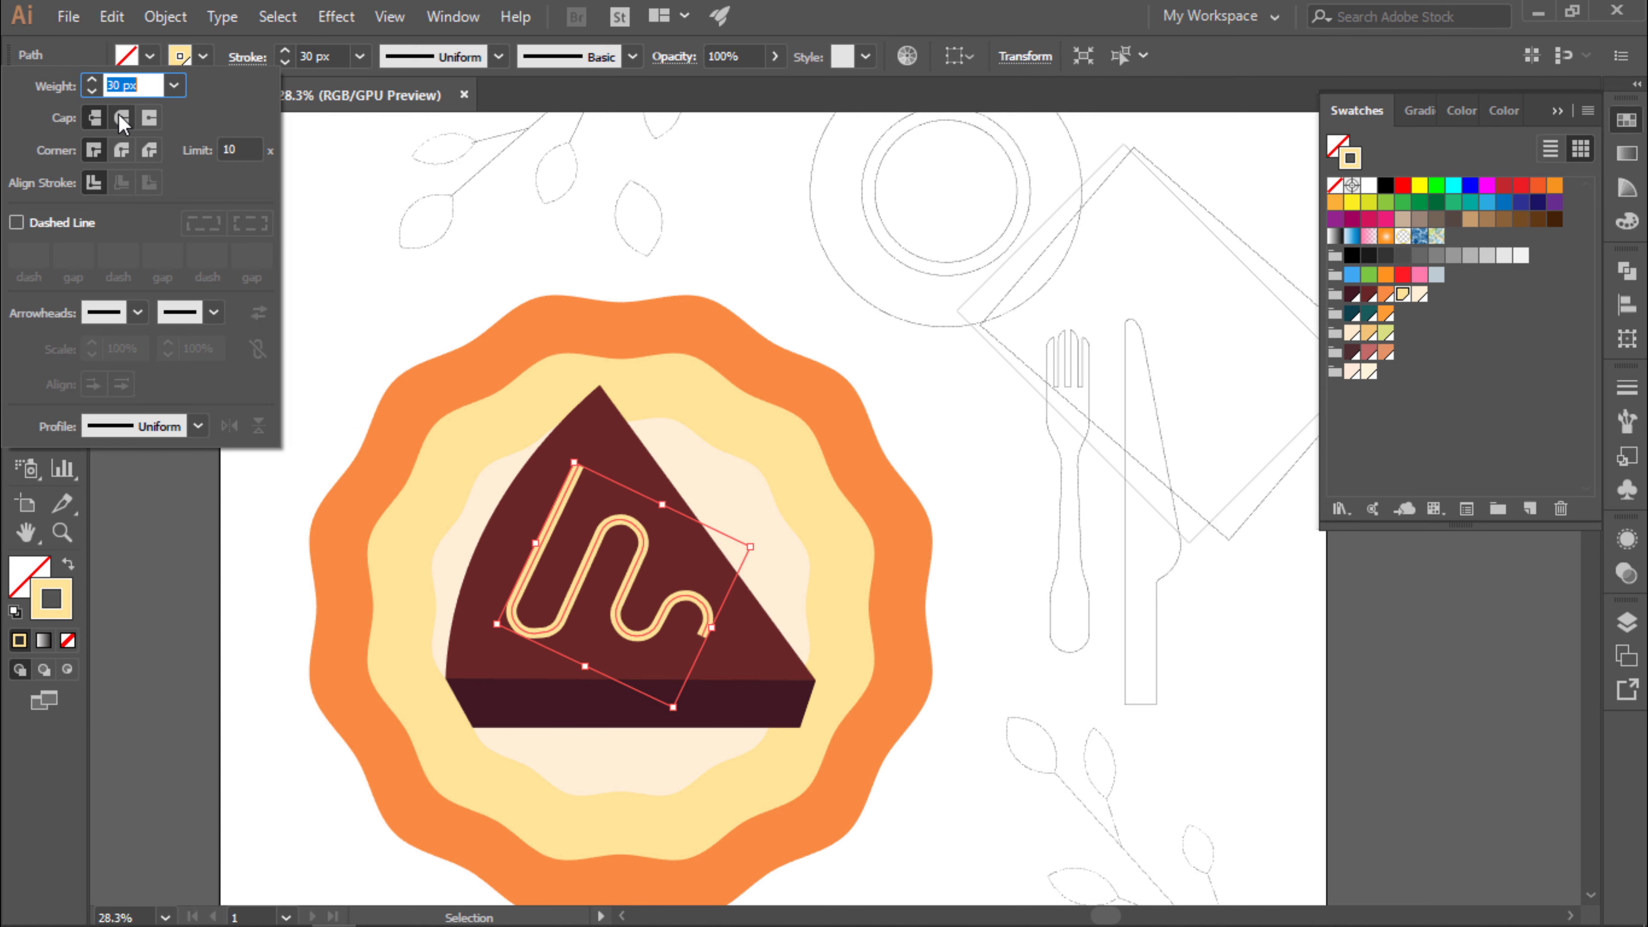
{"action": "scroll", "coordinate": [648, 534], "scroll_direction": "down", "scroll_amount": 2}
{"action": "scroll", "coordinate": [643, 475], "scroll_direction": "up", "scroll_amount": 2}
{"action": "scroll", "coordinate": [714, 577], "scroll_direction": "up", "scroll_amount": 1}
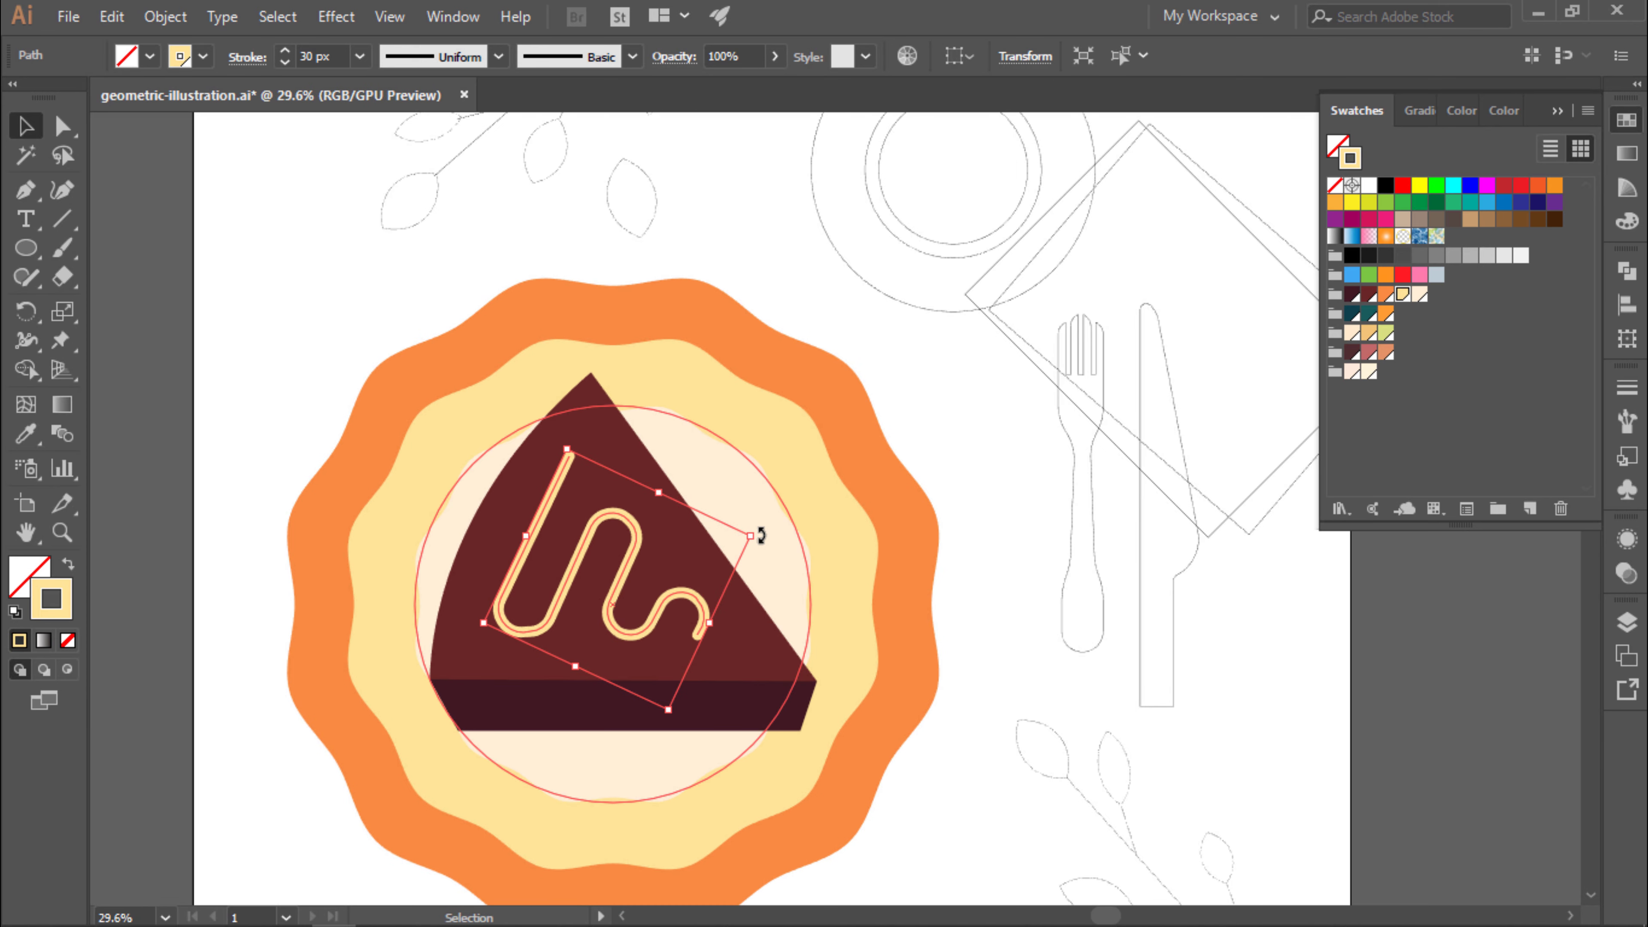
{"action": "left_click", "coordinate": [335, 16]}
{"action": "left_click", "coordinate": [642, 332]}
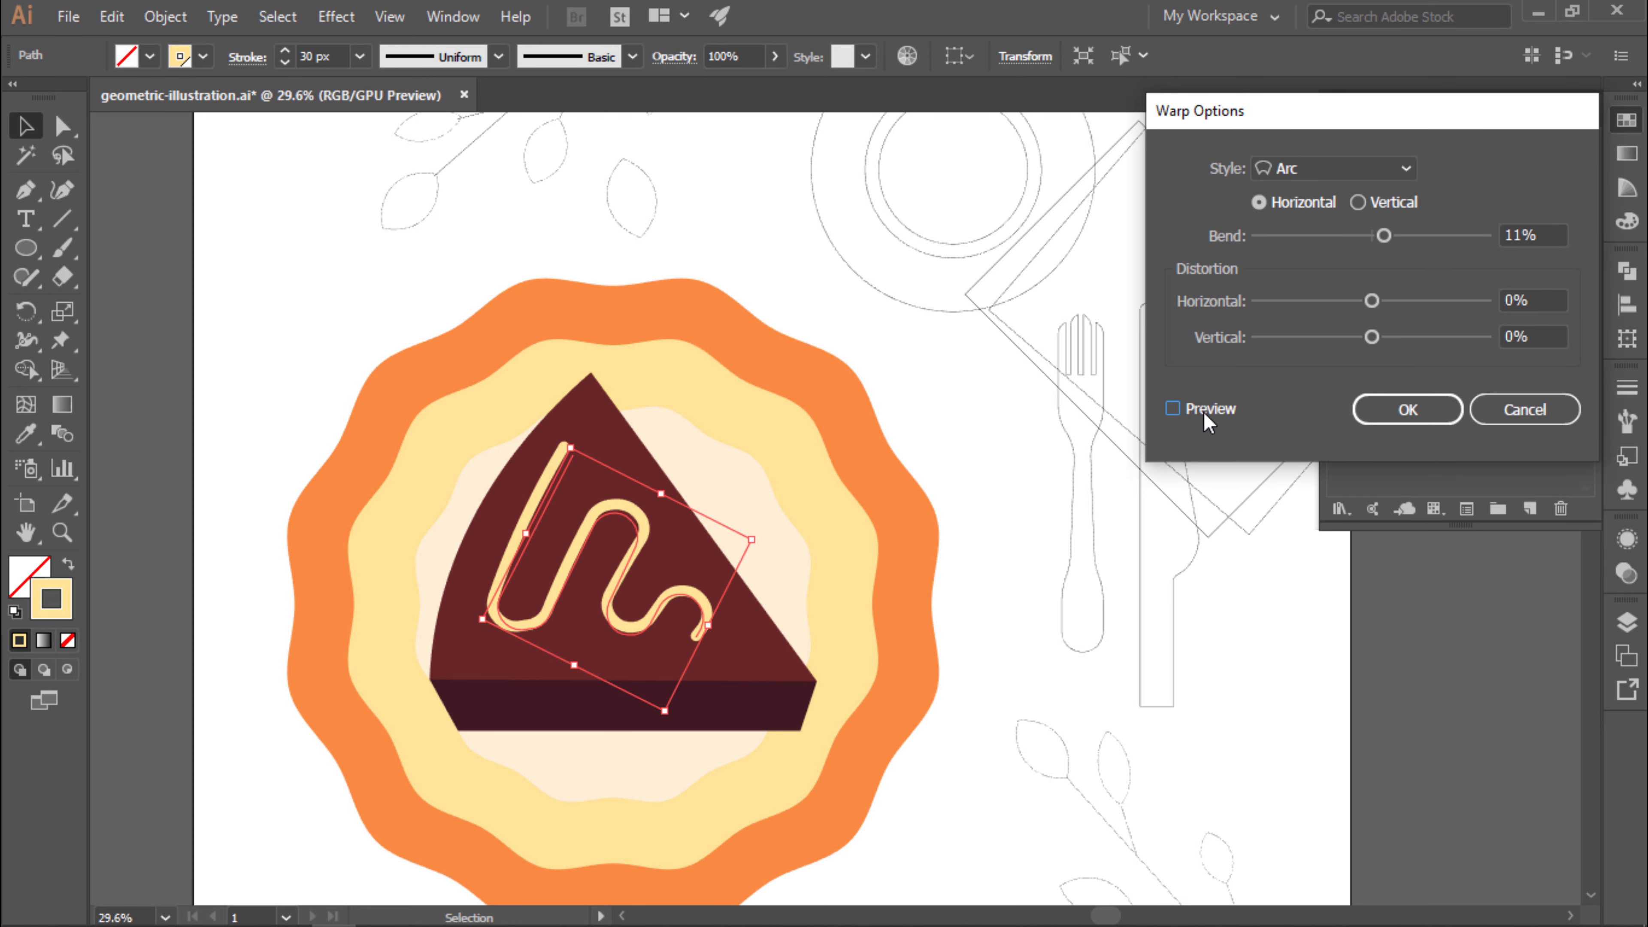
{"action": "left_click", "coordinate": [1407, 409]}
{"action": "scroll", "coordinate": [1214, 588], "scroll_direction": "down", "scroll_amount": 2}
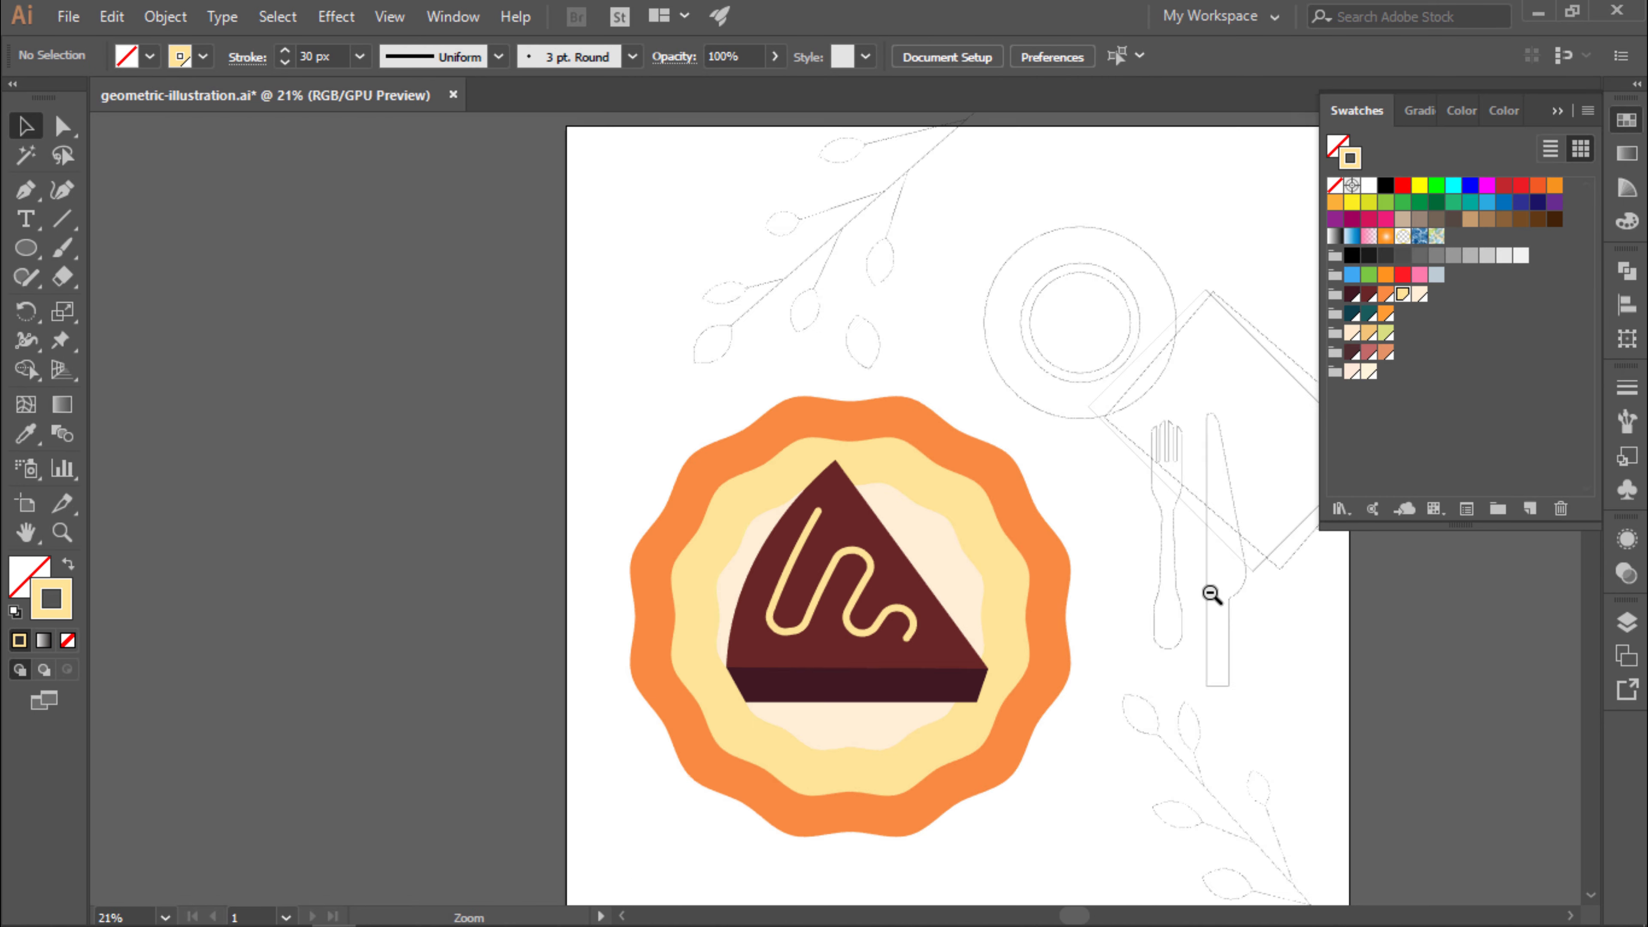
{"action": "scroll", "coordinate": [1214, 588], "scroll_direction": "up", "scroll_amount": 1}
{"action": "left_click_drag", "start_coordinate": [725, 509], "coordinate": [725, 484]}
{"action": "scroll", "coordinate": [886, 548], "scroll_direction": "up", "scroll_amount": 2}
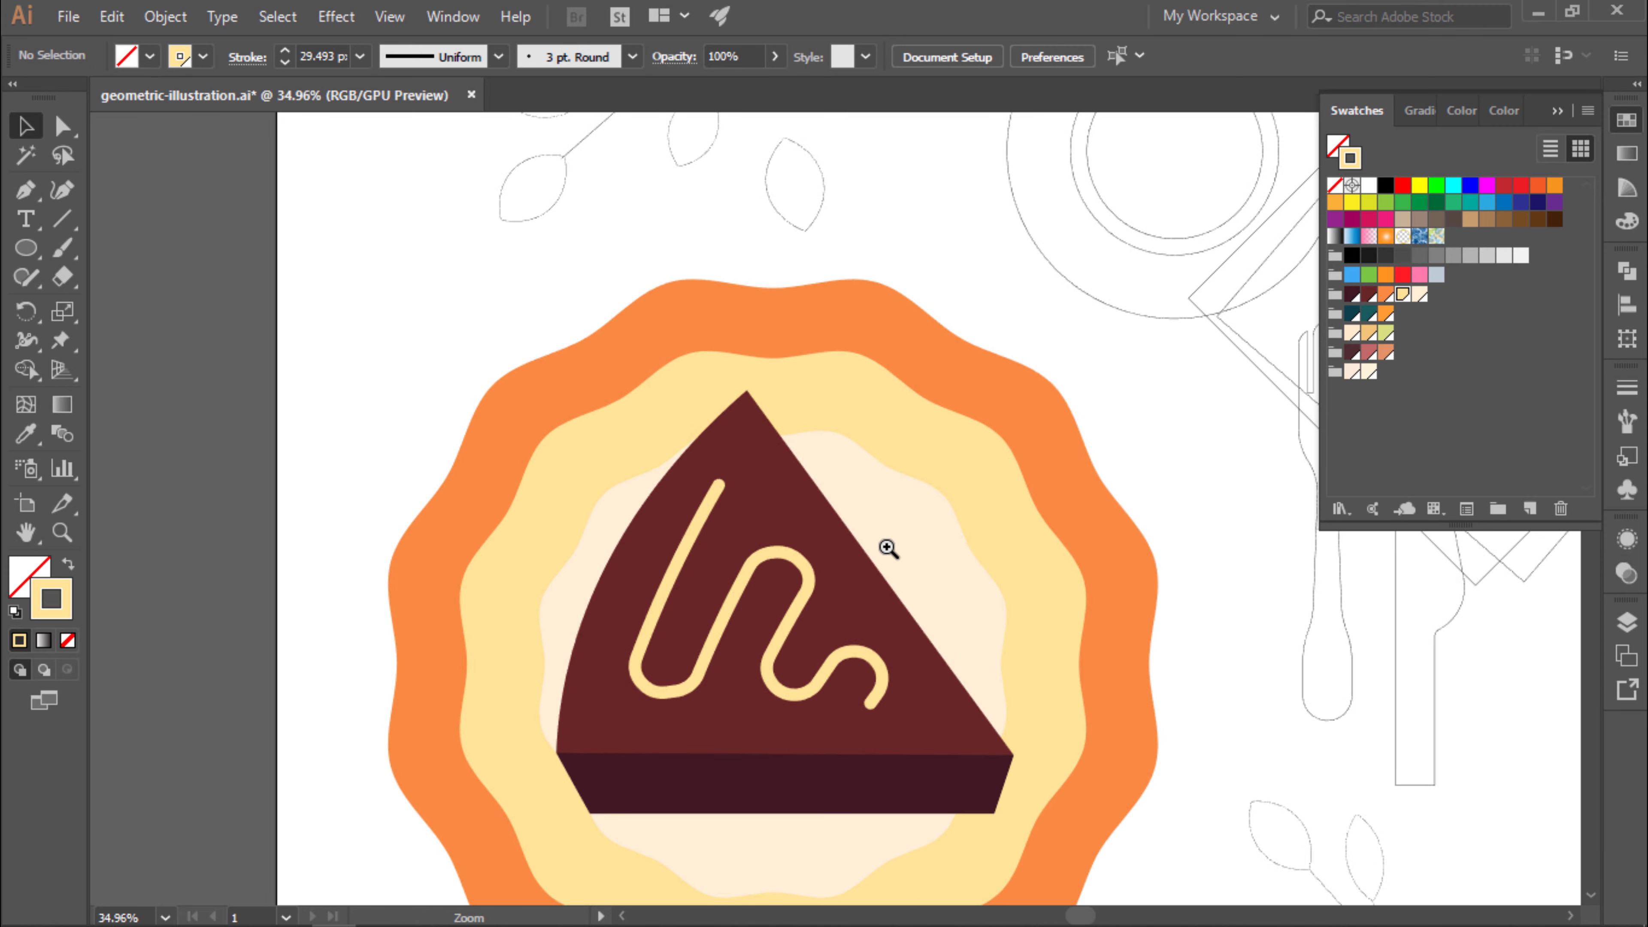
{"action": "scroll", "coordinate": [887, 548], "scroll_direction": "down", "scroll_amount": 1}
Edit the Arc warp in Appearance to vertical with 0% horizontal distortion.
{"action": "left_click", "coordinate": [1626, 538]}
{"action": "left_click", "coordinate": [1417, 599]}
{"action": "left_click", "coordinate": [1383, 203]}
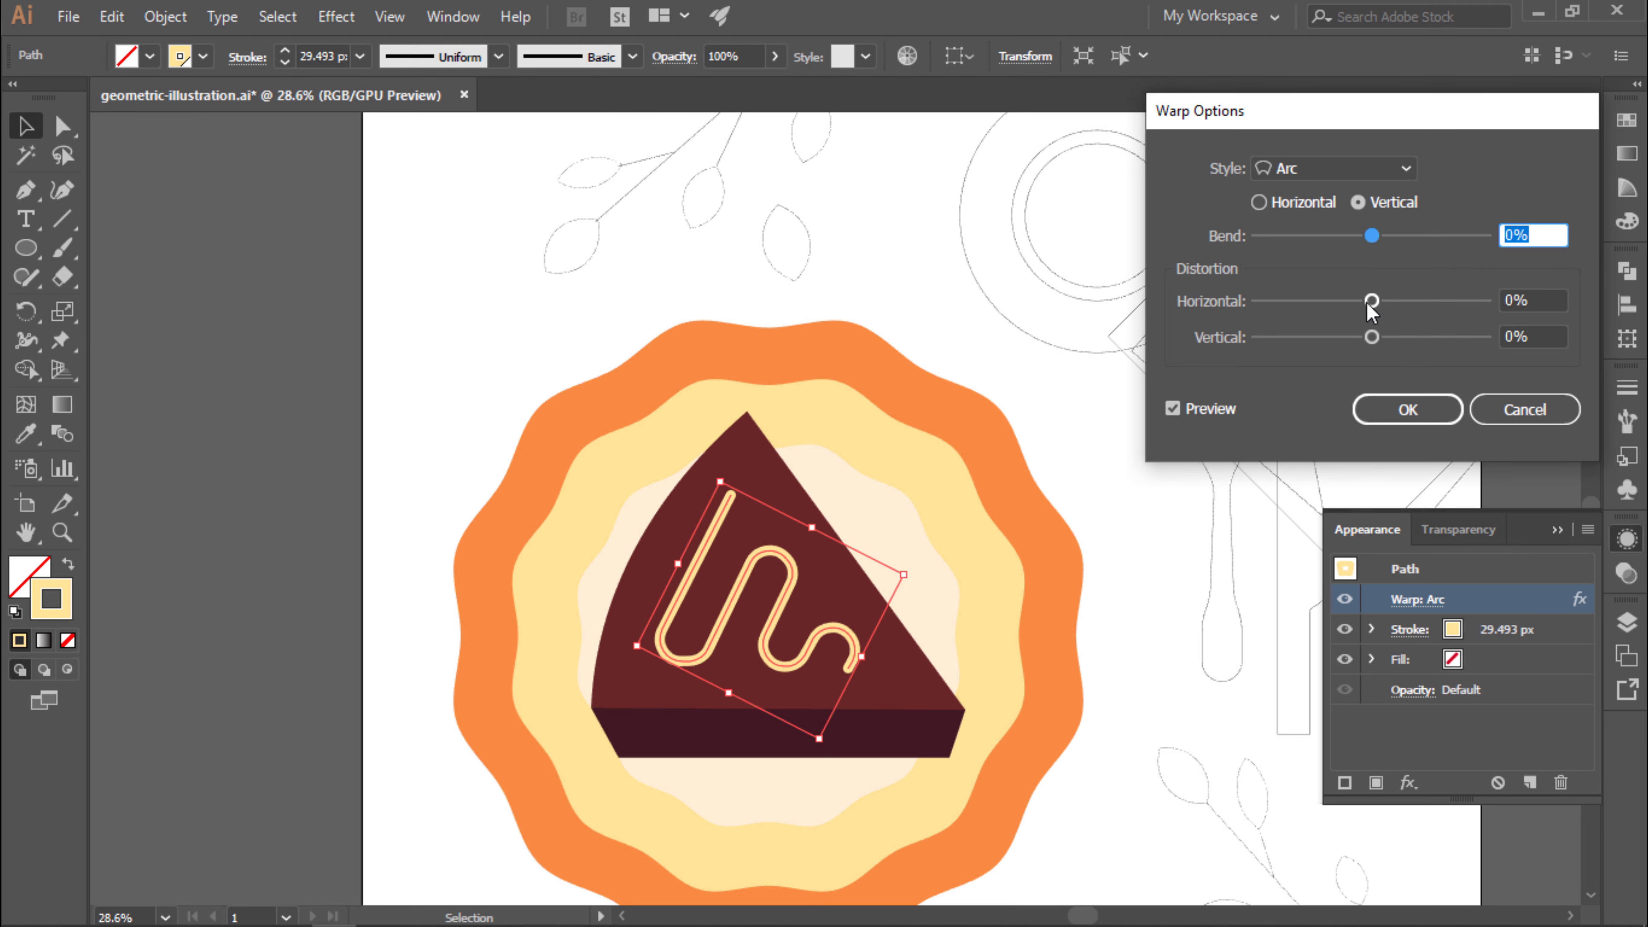
{"action": "type", "text": "0"}
{"action": "left_click", "coordinate": [1533, 234]}
{"action": "key", "text": "Return"}
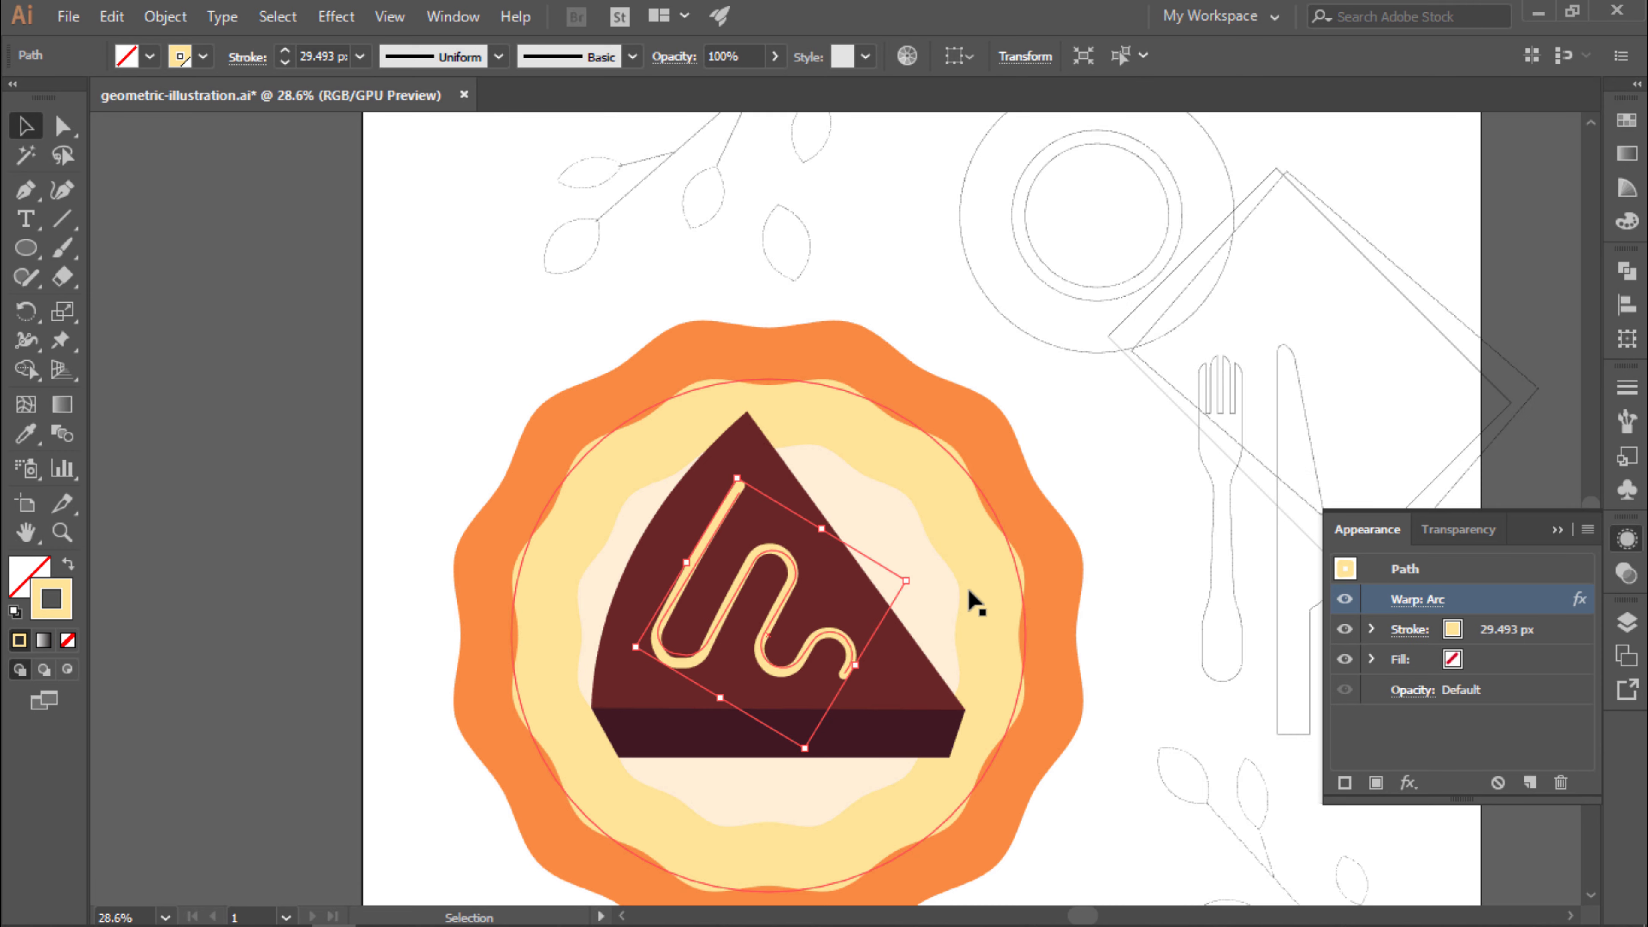
{"action": "key", "text": "ctrl+shift+a"}
{"action": "scroll", "coordinate": [588, 625], "scroll_direction": "up", "scroll_amount": 2}
Draw a thin rectangle strip across the slice's base.
{"action": "key", "text": "m"}
{"action": "left_click_drag", "start_coordinate": [524, 584], "coordinate": [1005, 602]}
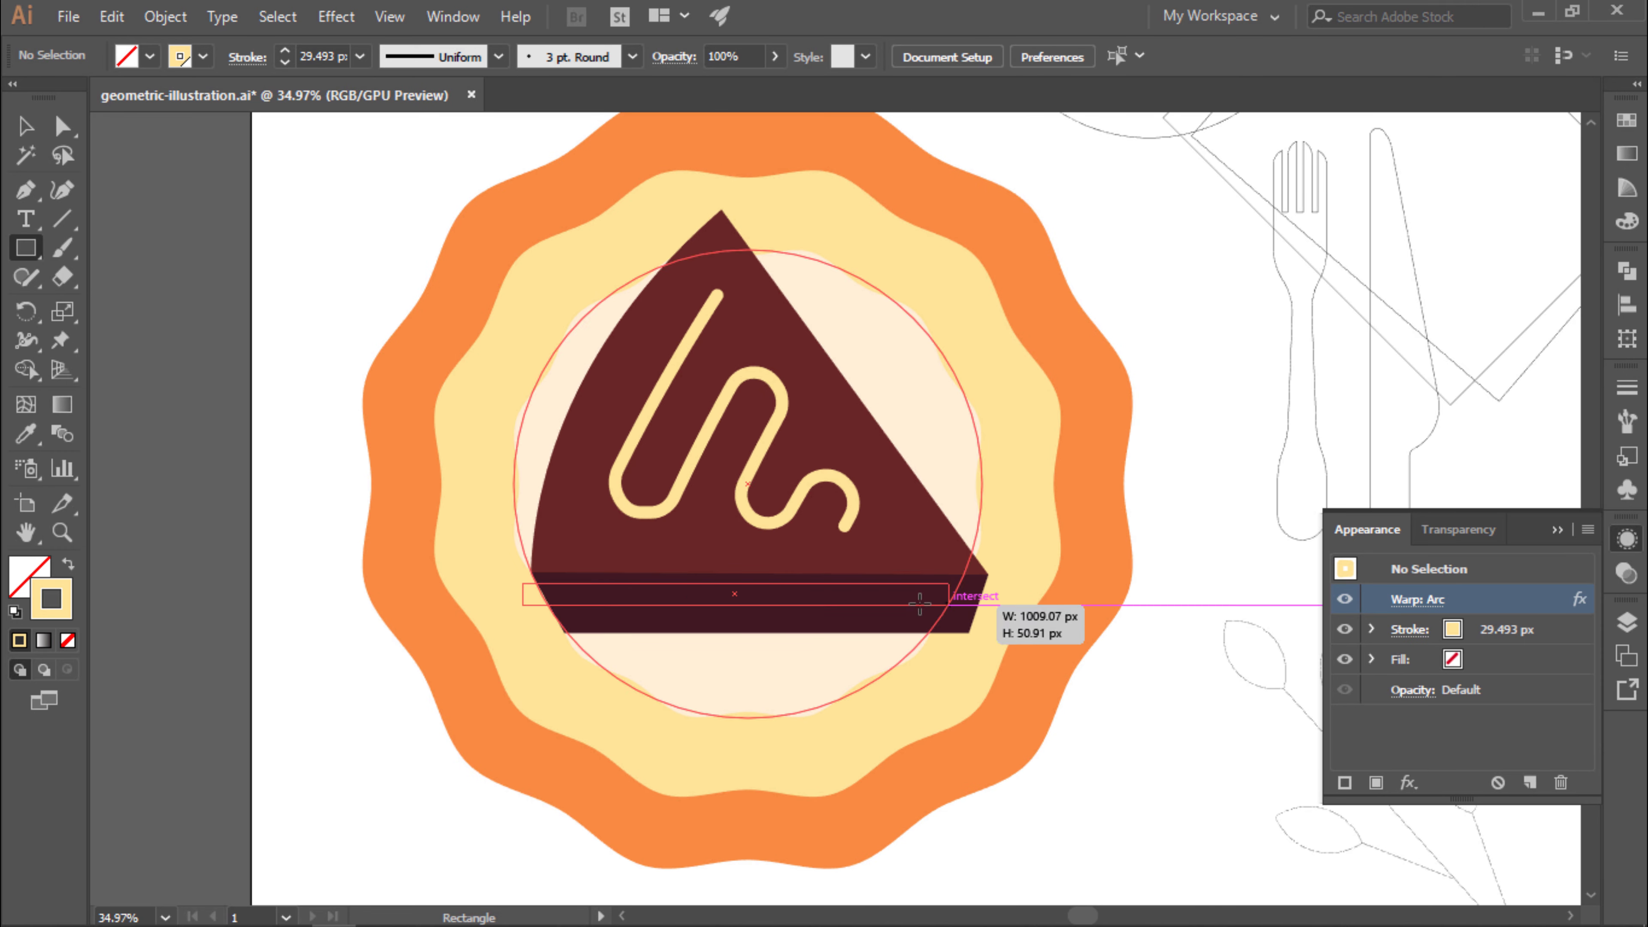
{"action": "scroll", "coordinate": [857, 593], "scroll_direction": "up", "scroll_amount": 2}
{"action": "key", "text": "v"}
{"action": "left_click", "coordinate": [772, 590]}
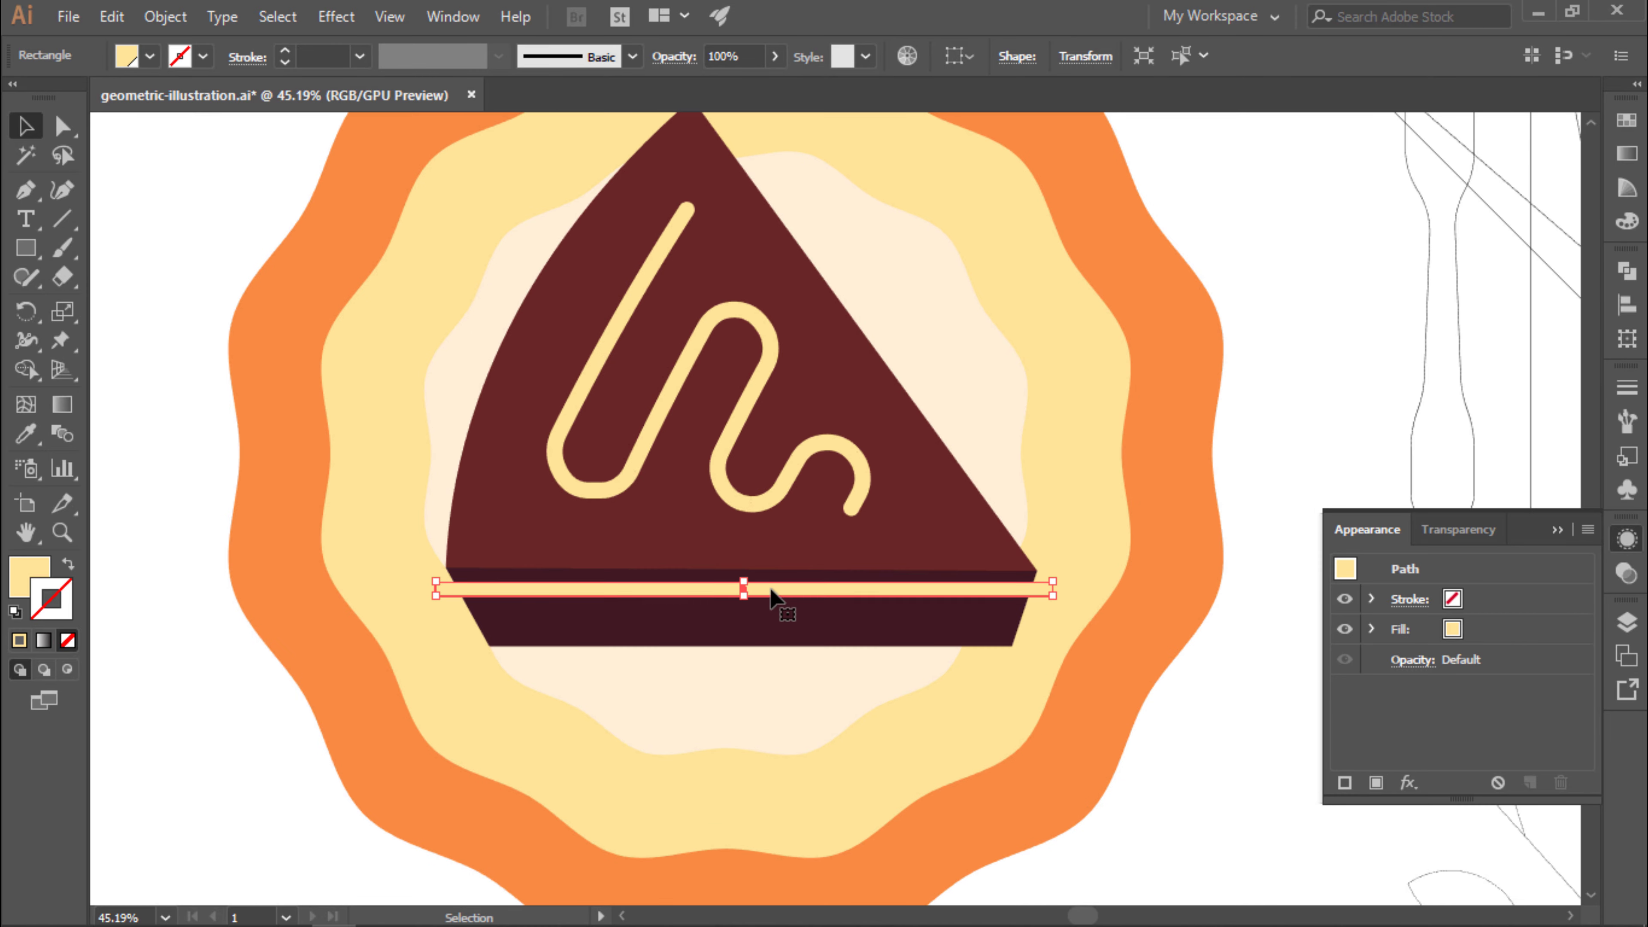
Fill the strip pale cream and give the squiggle's stroke the same cream.
{"action": "left_click", "coordinate": [1620, 132]}
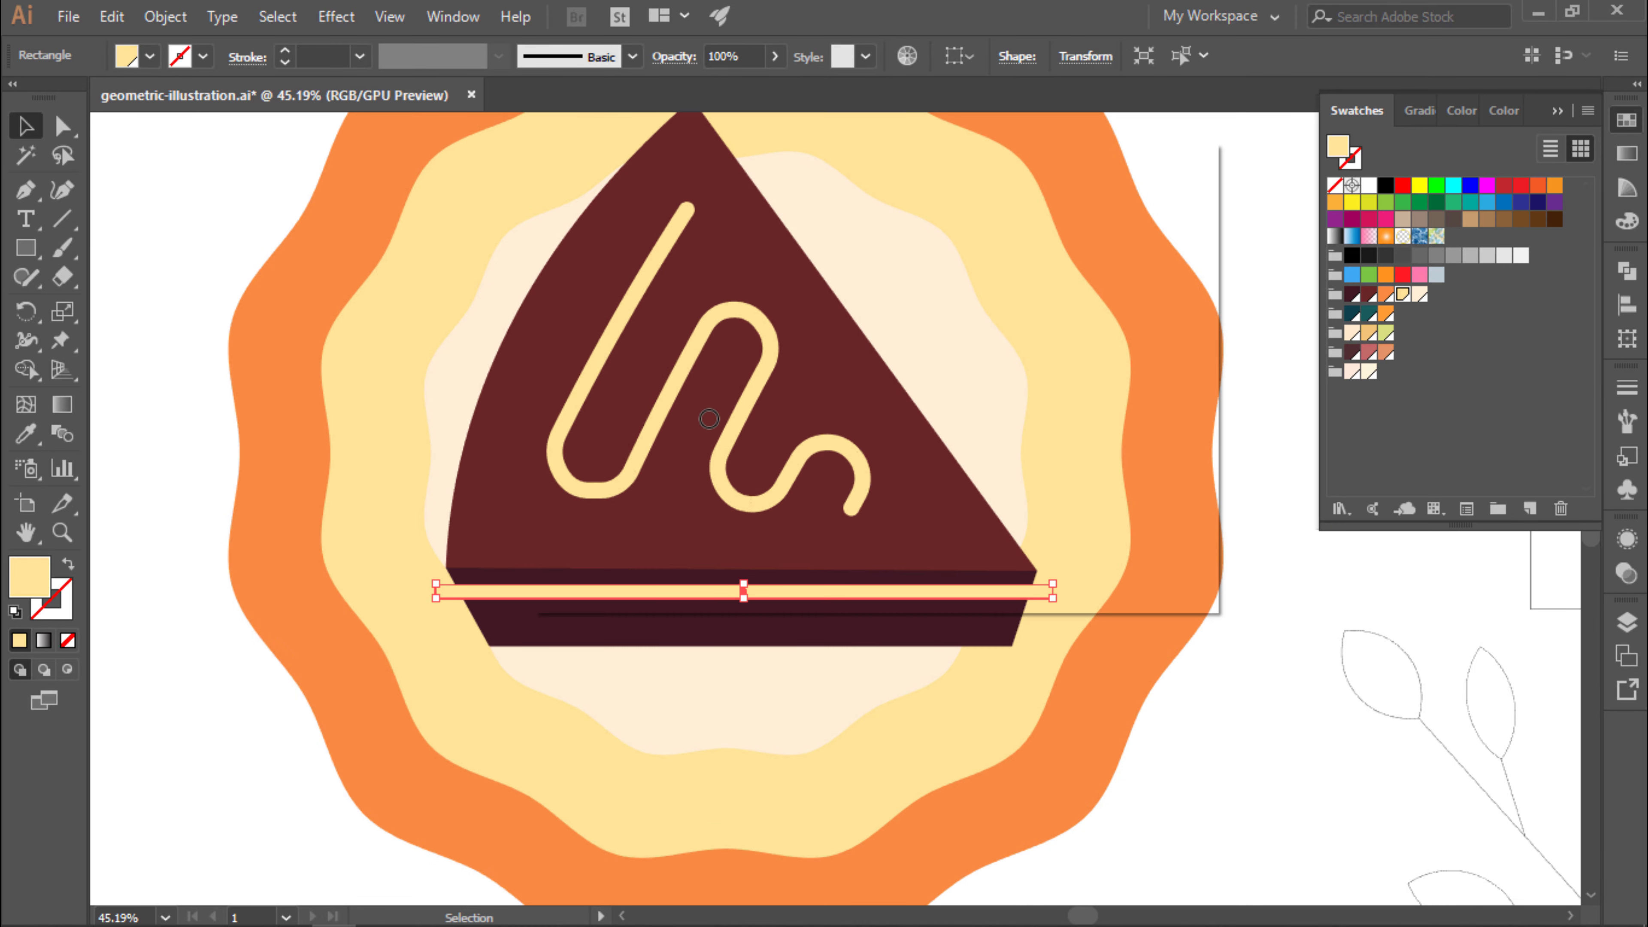
{"action": "double_click", "coordinate": [29, 575]}
{"action": "left_click", "coordinate": [1129, 235]}
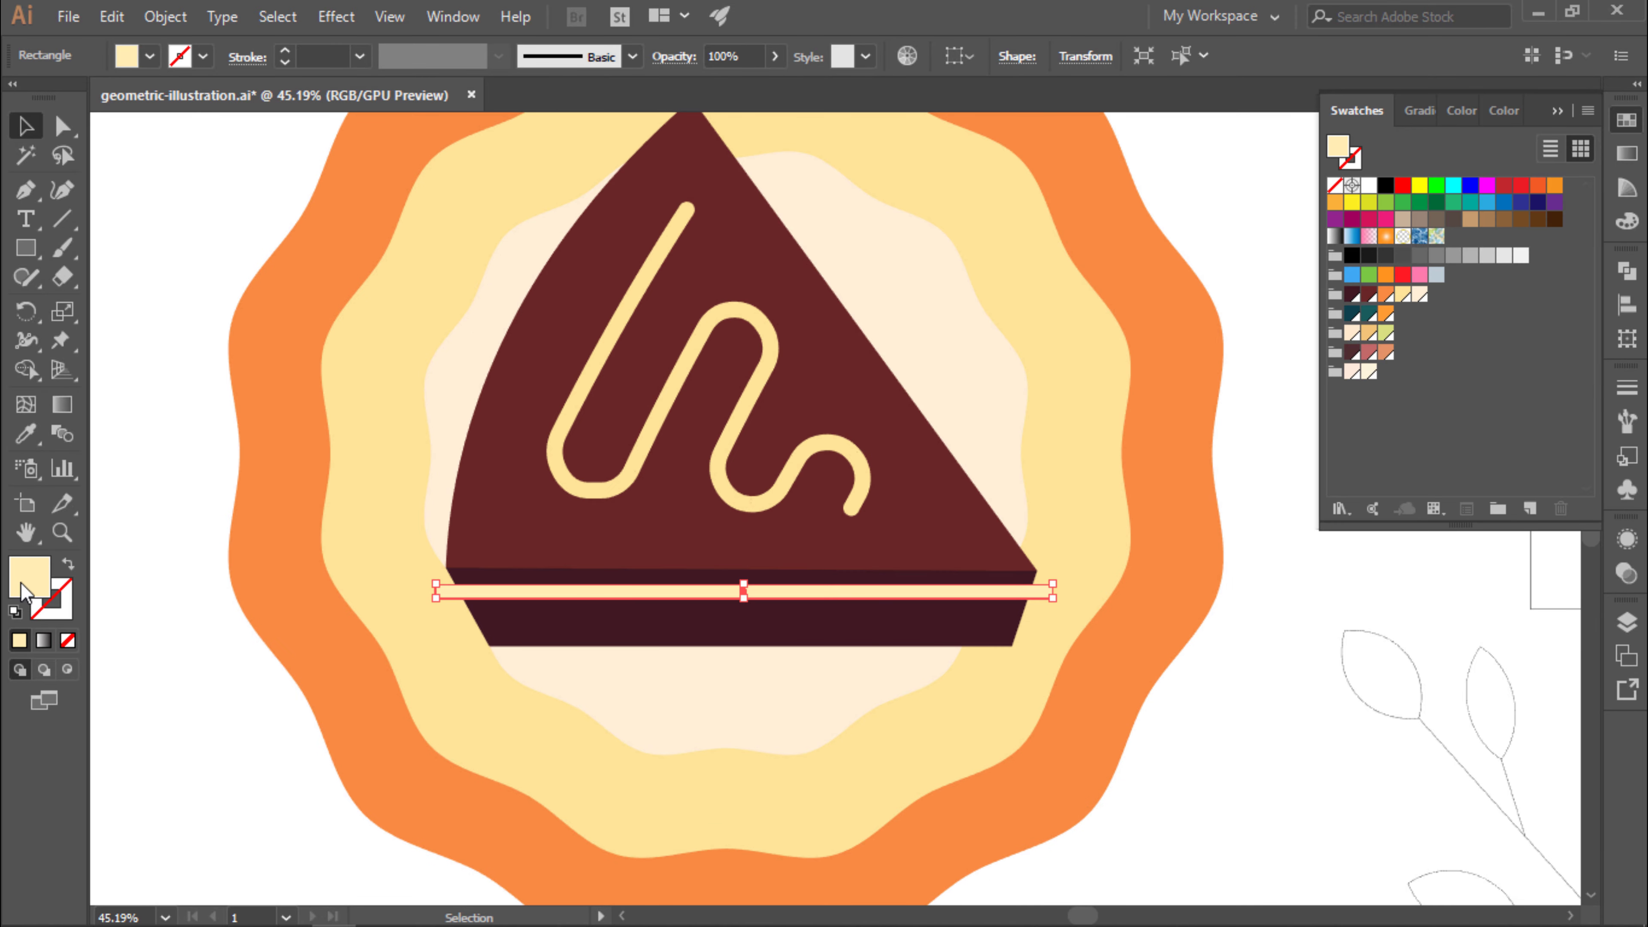
{"action": "double_click", "coordinate": [29, 574]}
{"action": "left_click", "coordinate": [1128, 235]}
{"action": "double_click", "coordinate": [30, 574]}
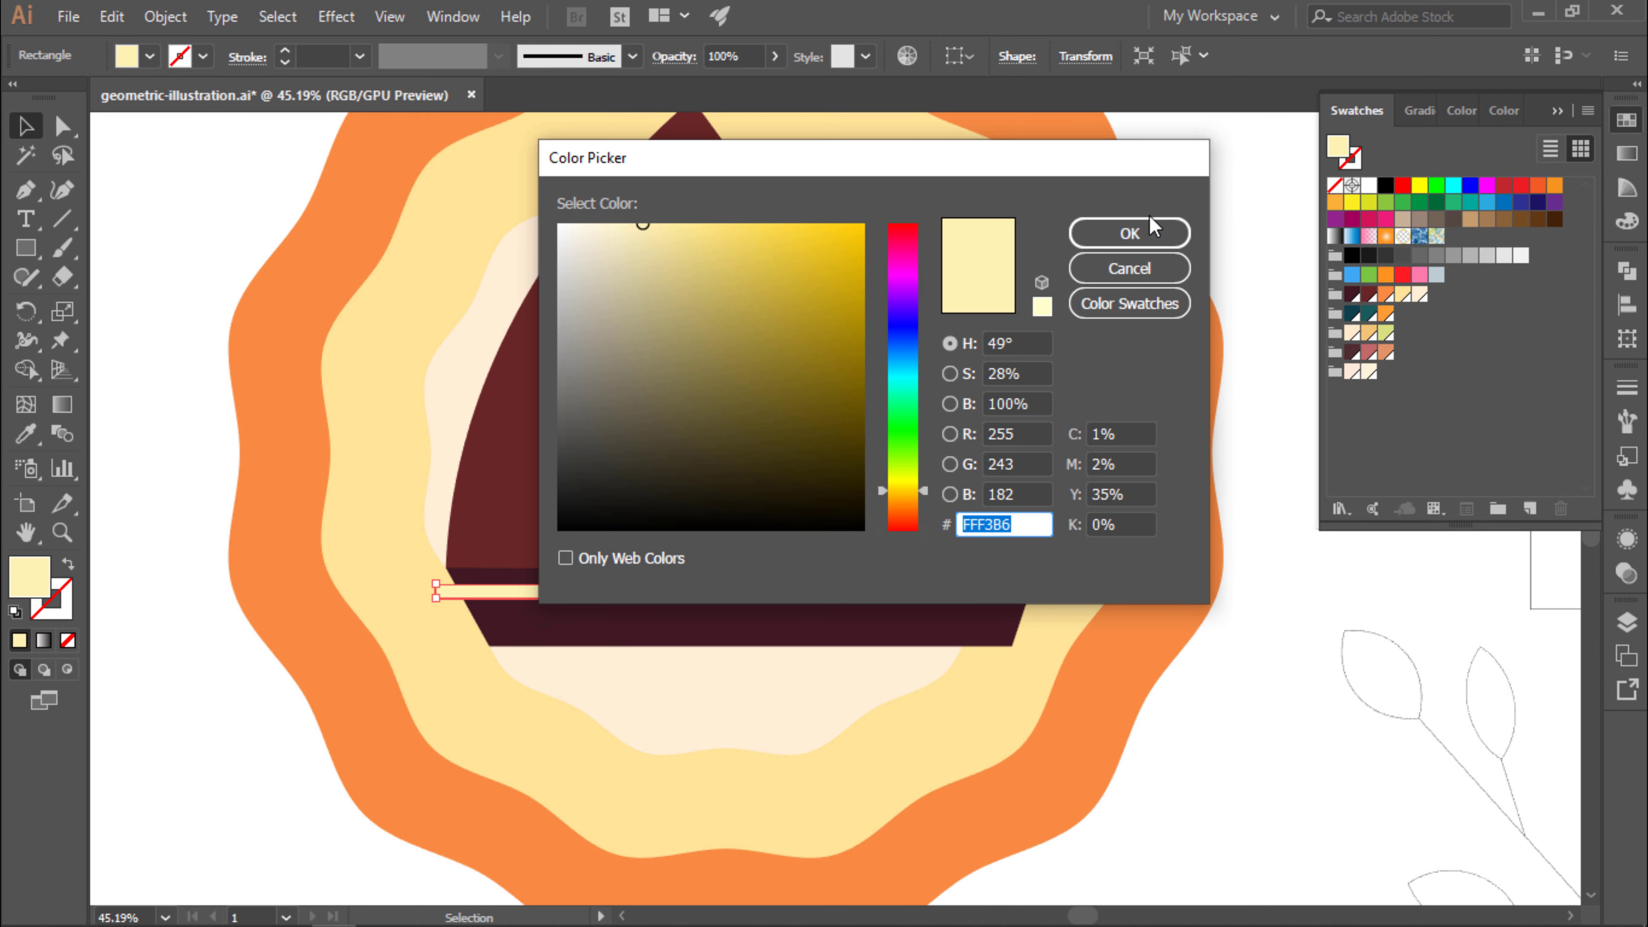
{"action": "left_click", "coordinate": [1129, 234]}
{"action": "left_click", "coordinate": [493, 455]}
{"action": "left_click", "coordinate": [662, 331]}
{"action": "double_click", "coordinate": [51, 599]}
{"action": "left_click", "coordinate": [1128, 234]}
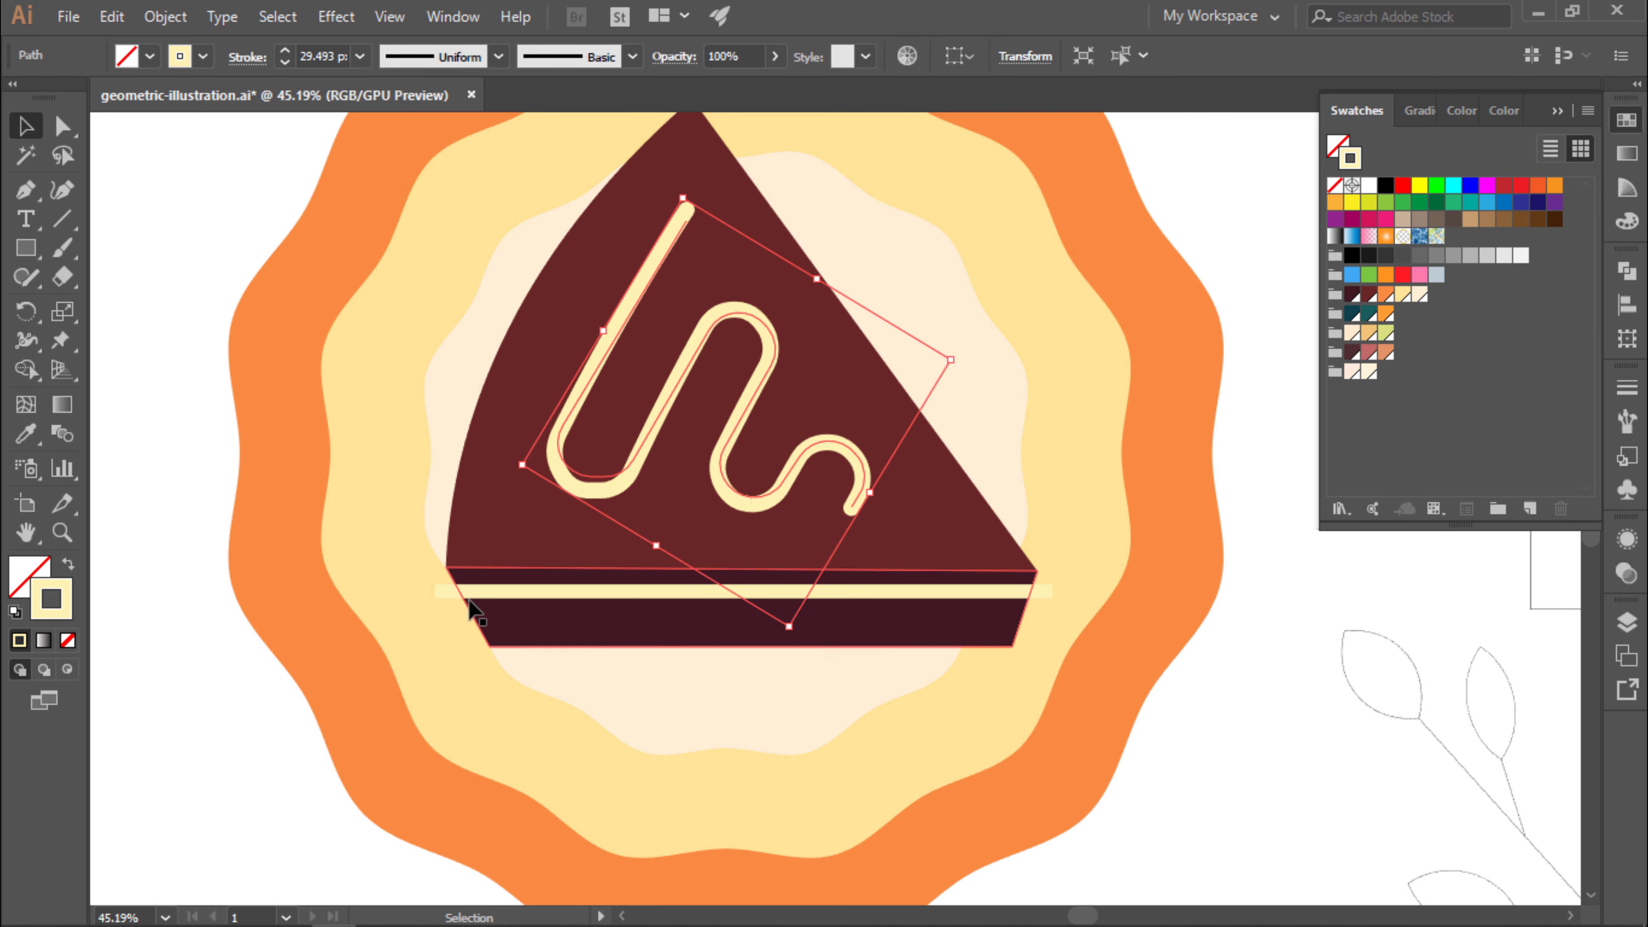
Duplicate the stripe lower on the base and trim both stripes to the cake edges with Intersect.
{"action": "left_click", "coordinate": [940, 592]}
{"action": "left_click_drag", "start_coordinate": [902, 600], "coordinate": [909, 629]}
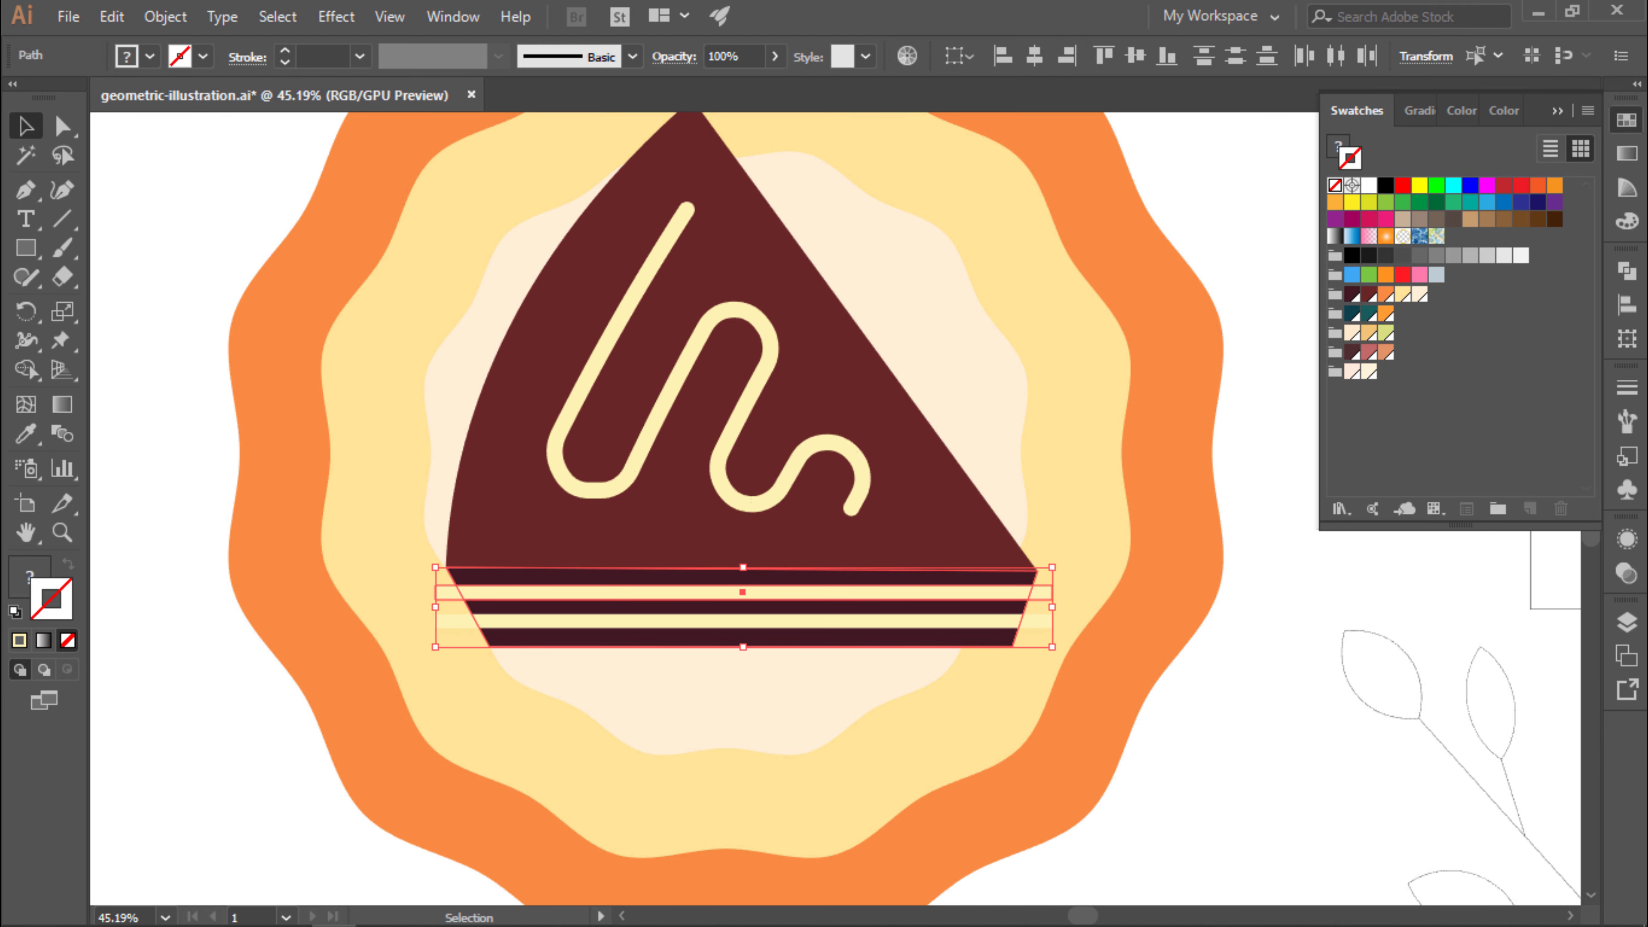
{"action": "left_click", "coordinate": [1627, 272]}
{"action": "left_click", "coordinate": [1434, 323]}
{"action": "left_click", "coordinate": [963, 623], "text": "shift"}
{"action": "left_click", "coordinate": [1434, 322]}
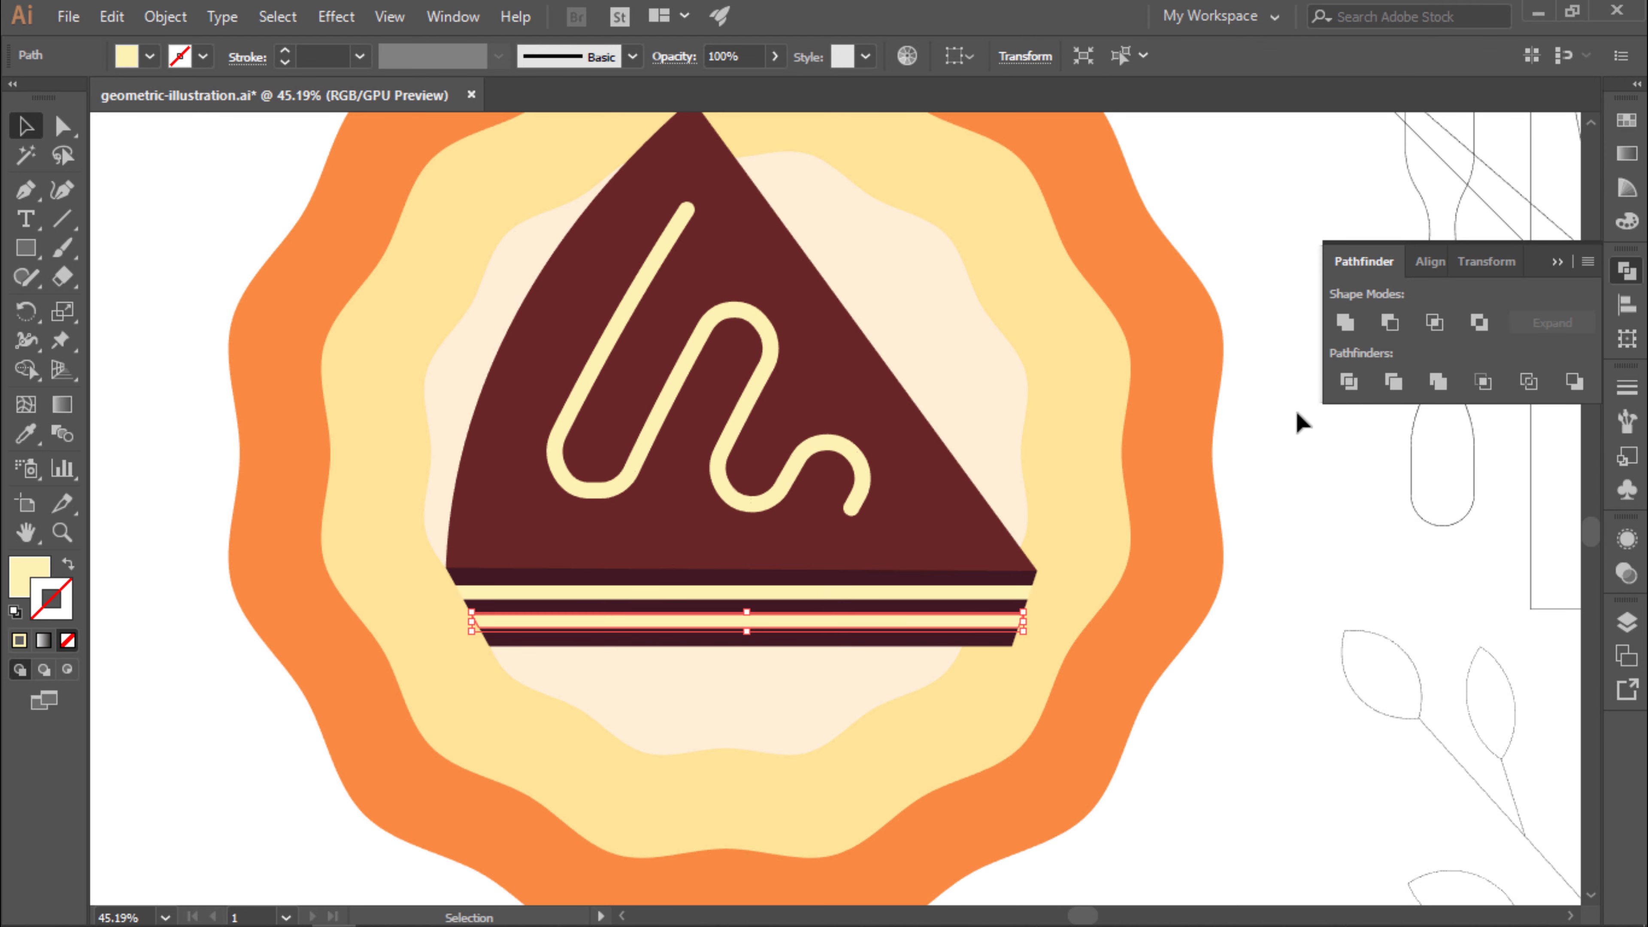
Group the triangle, stripes and squiggle into one slice group.
{"action": "left_click", "coordinate": [828, 589]}
{"action": "left_click", "coordinate": [843, 458], "text": "shift"}
{"action": "key", "text": "ctrl+g"}
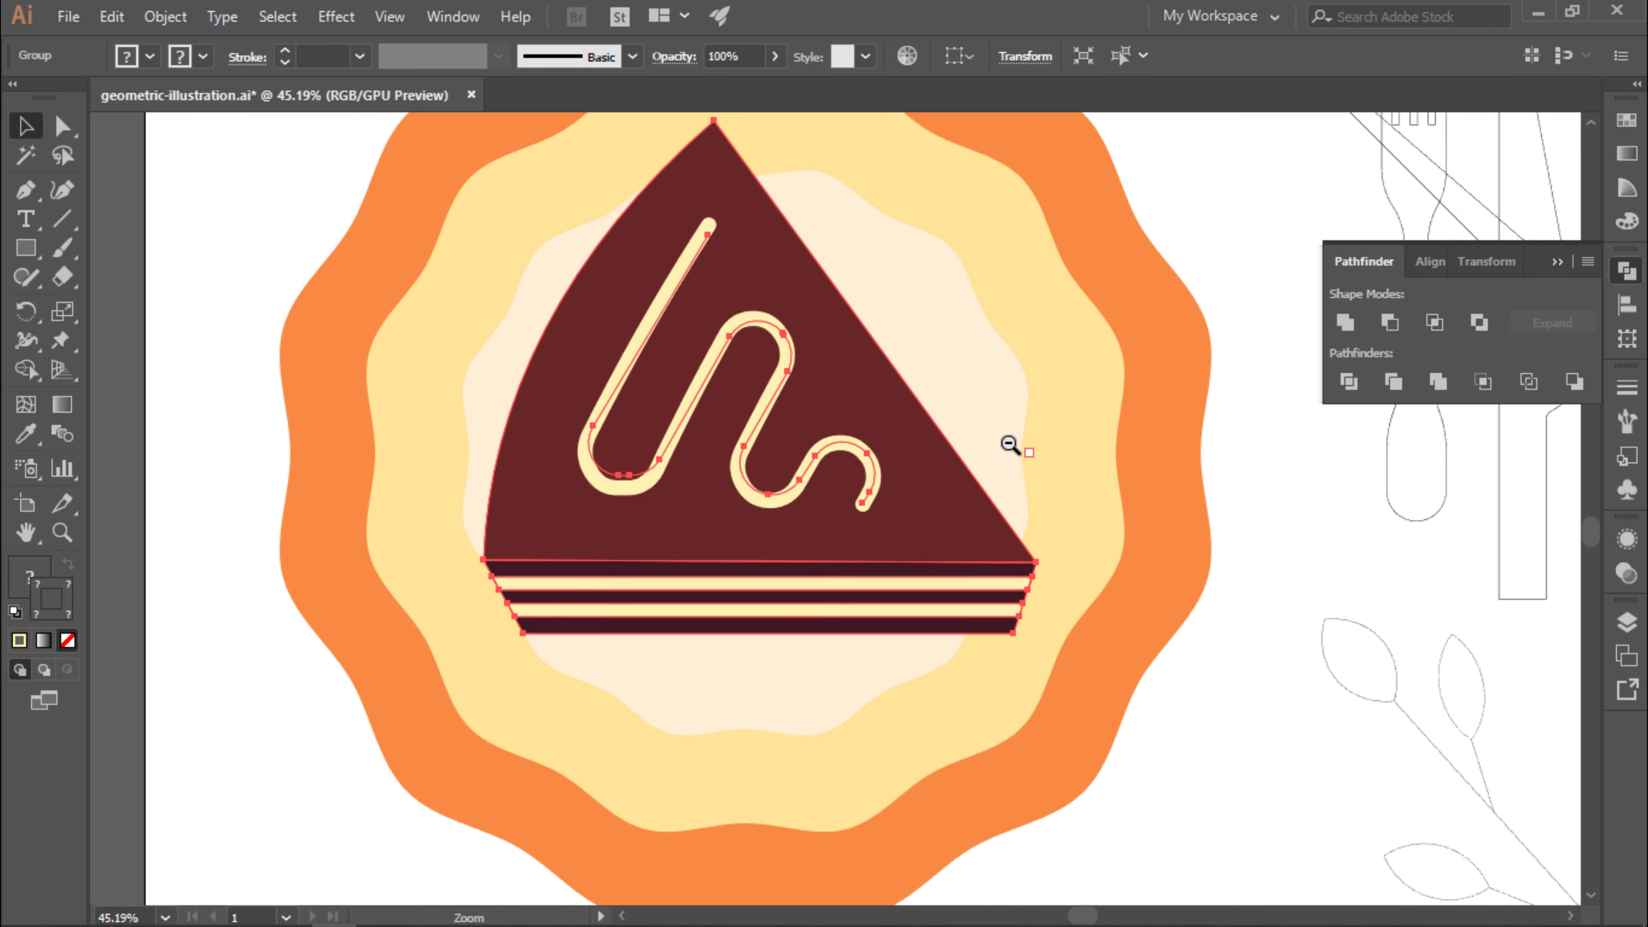
{"action": "scroll", "coordinate": [1007, 445], "scroll_direction": "down", "scroll_amount": 3}
{"action": "left_click_drag", "start_coordinate": [1162, 284], "coordinate": [946, 423]}
{"action": "scroll", "coordinate": [945, 423], "scroll_direction": "up", "scroll_amount": 1}
Fill the plate's outer circle dark teal, inner circle cream and innermost circle orange.
{"action": "left_click", "coordinate": [922, 225]}
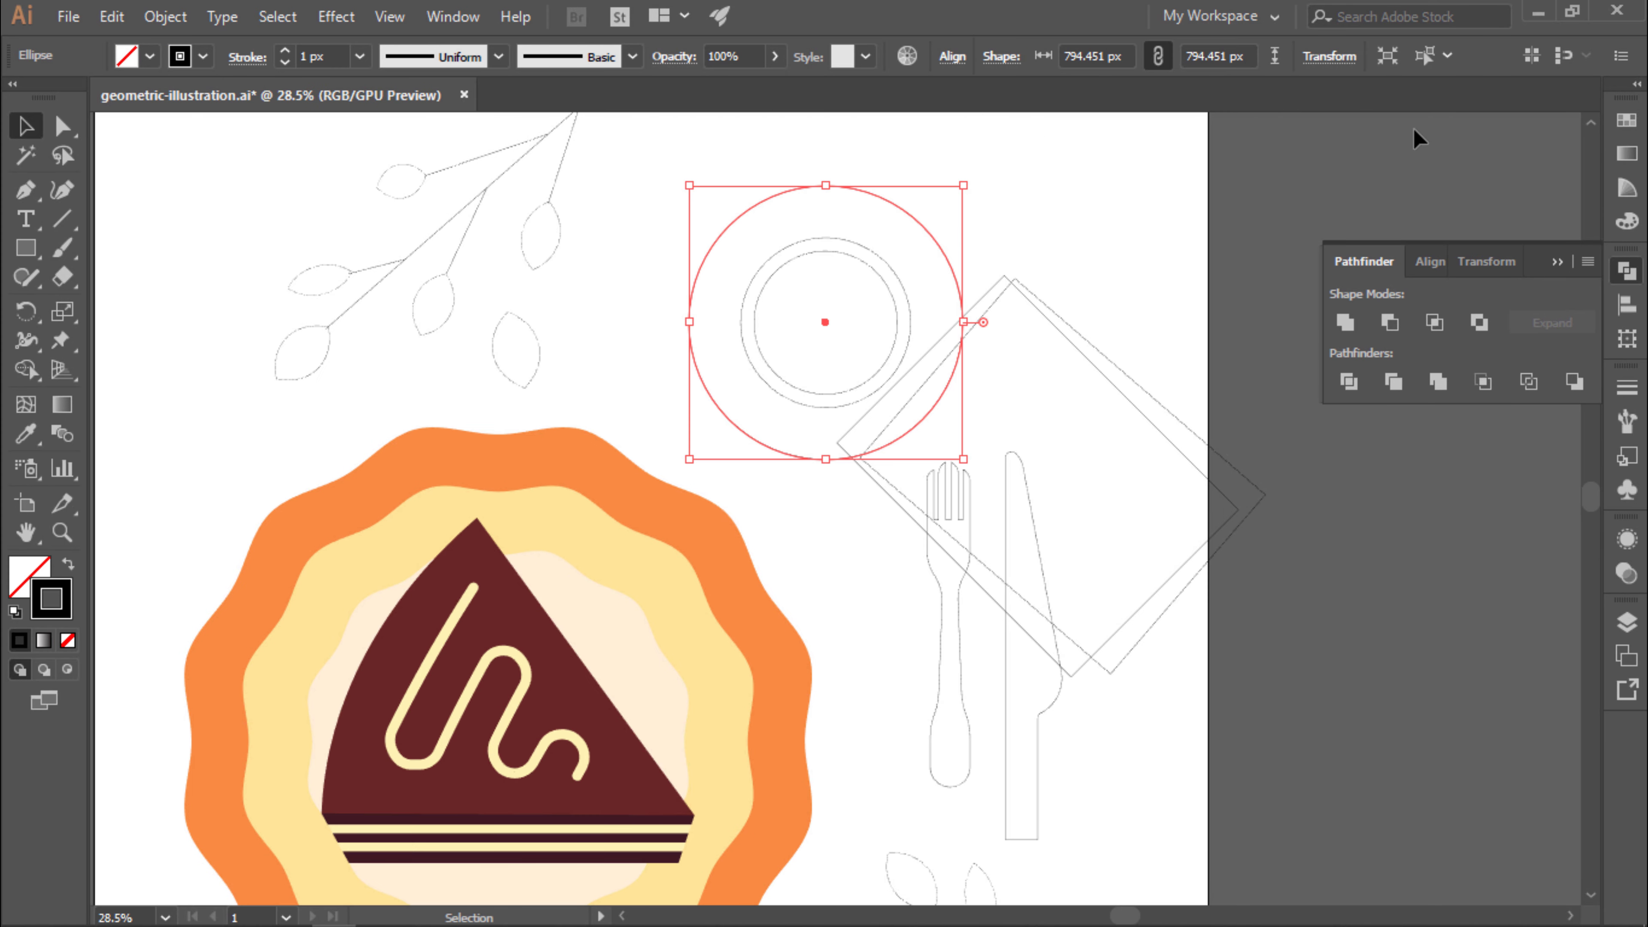
{"action": "left_click", "coordinate": [1626, 122]}
{"action": "left_click", "coordinate": [1369, 314]}
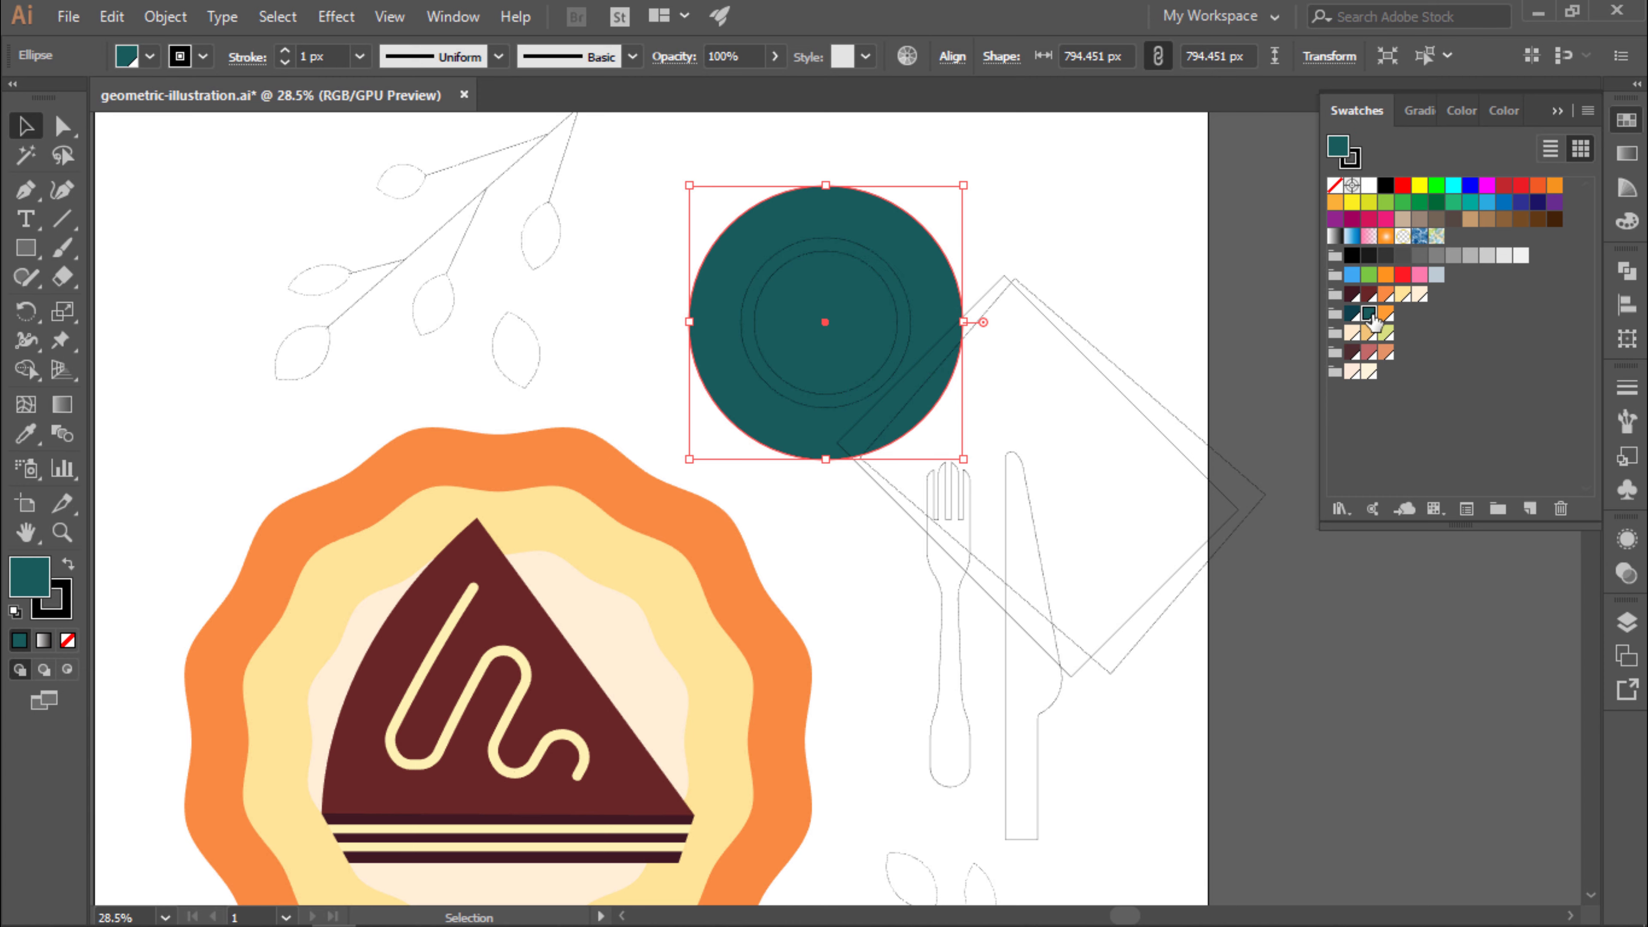
{"action": "left_click", "coordinate": [880, 278]}
{"action": "left_click", "coordinate": [1420, 295]}
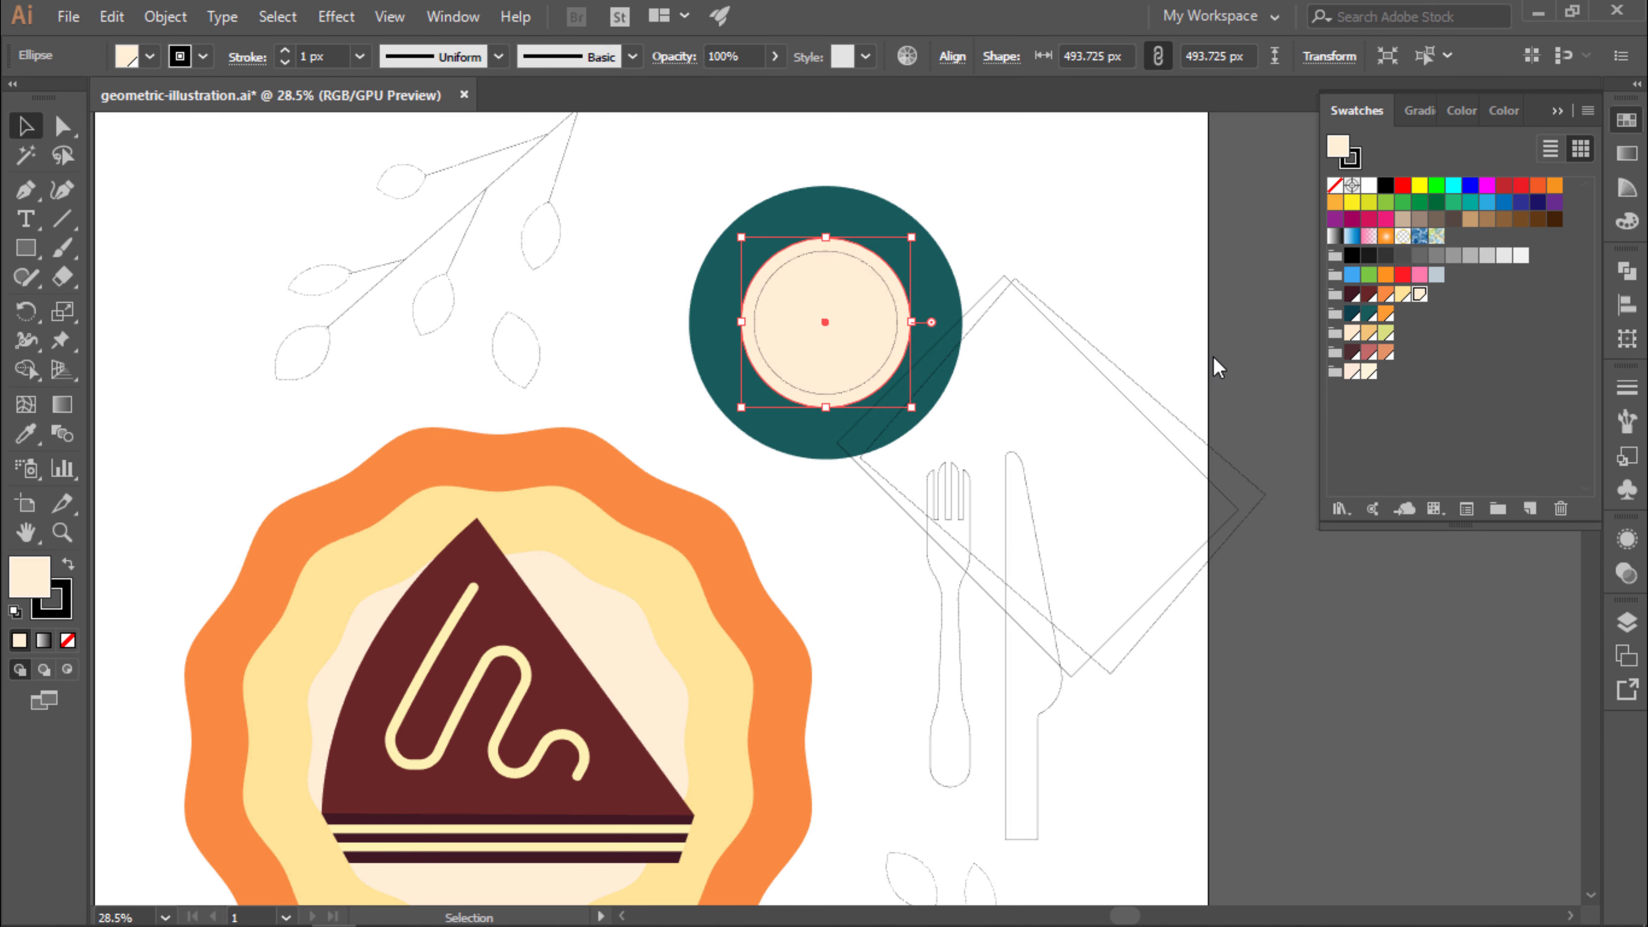
{"action": "left_click", "coordinate": [896, 310]}
{"action": "left_click", "coordinate": [1385, 314]}
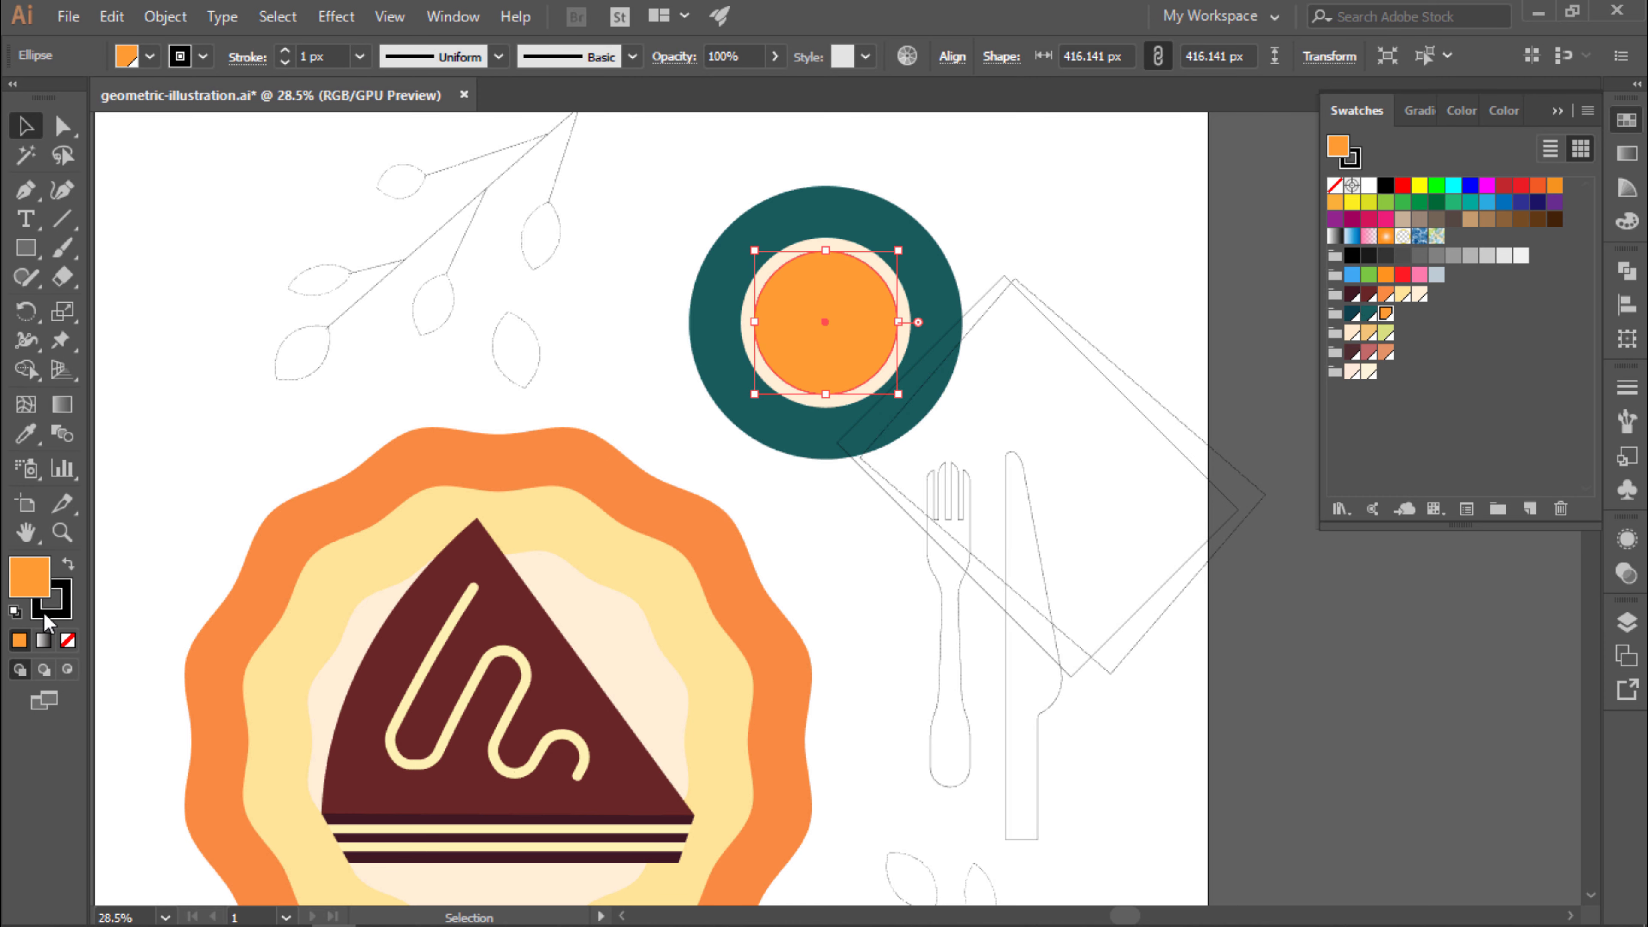
Resize the remaining outline circle to sit around the cream ring.
{"action": "left_click", "coordinate": [1283, 574]}
{"action": "scroll", "coordinate": [871, 222], "scroll_direction": "up", "scroll_amount": 3}
{"action": "left_click", "coordinate": [980, 272]}
{"action": "left_click_drag", "start_coordinate": [1041, 155], "coordinate": [1008, 223]}
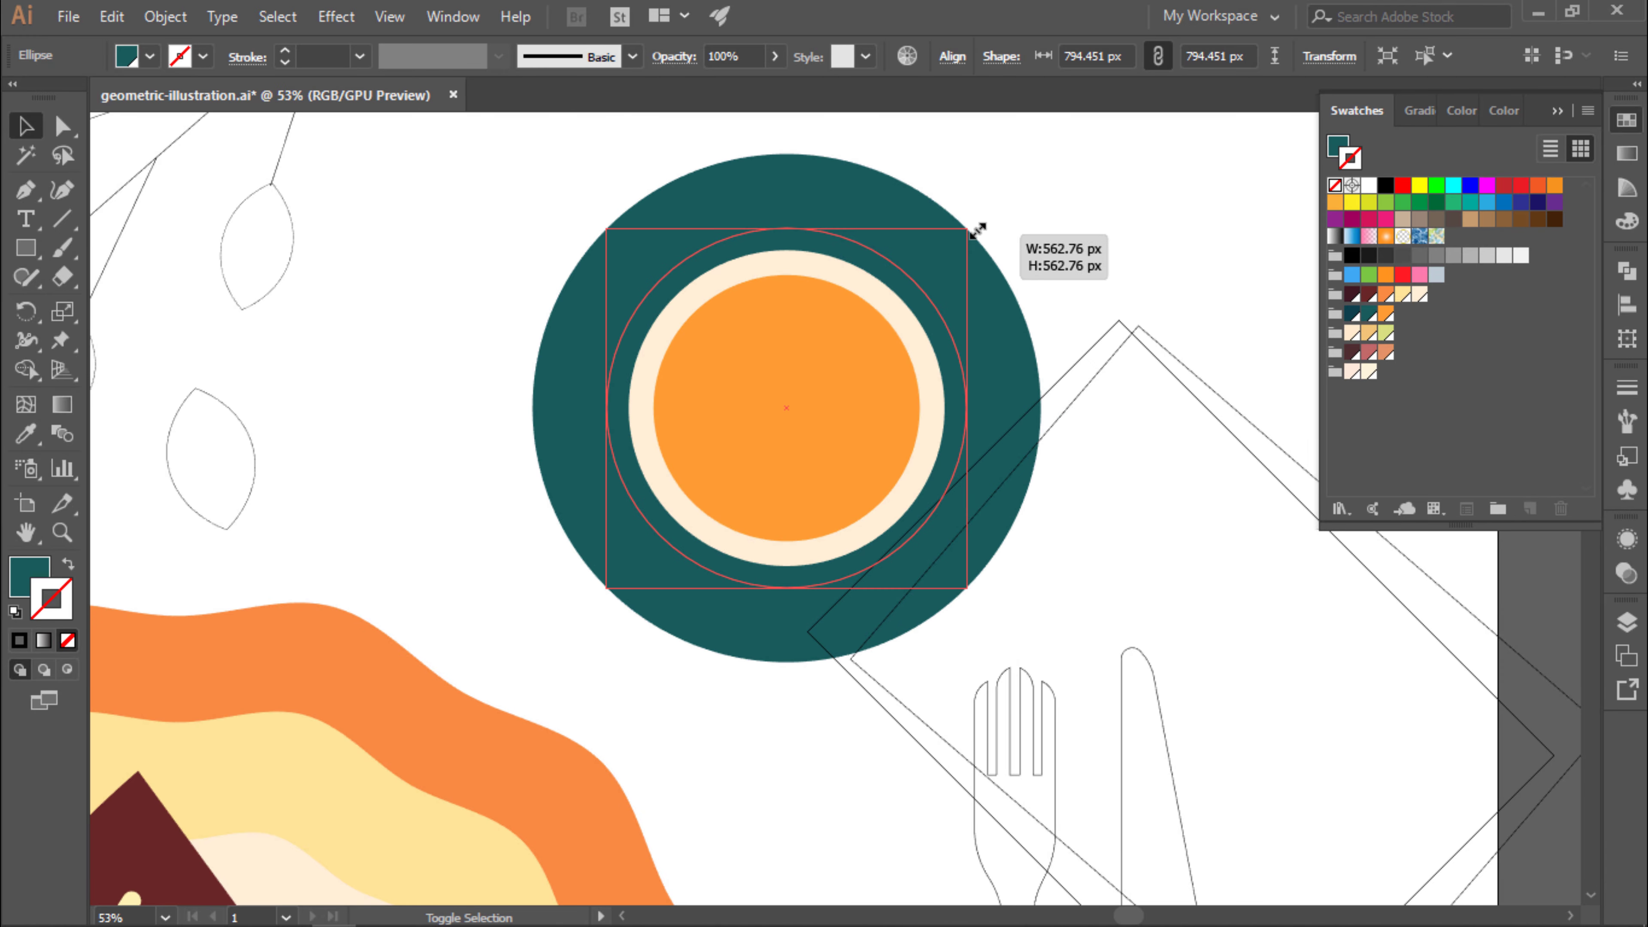
Fill the ring circle a darker teal.
{"action": "left_click", "coordinate": [1352, 314]}
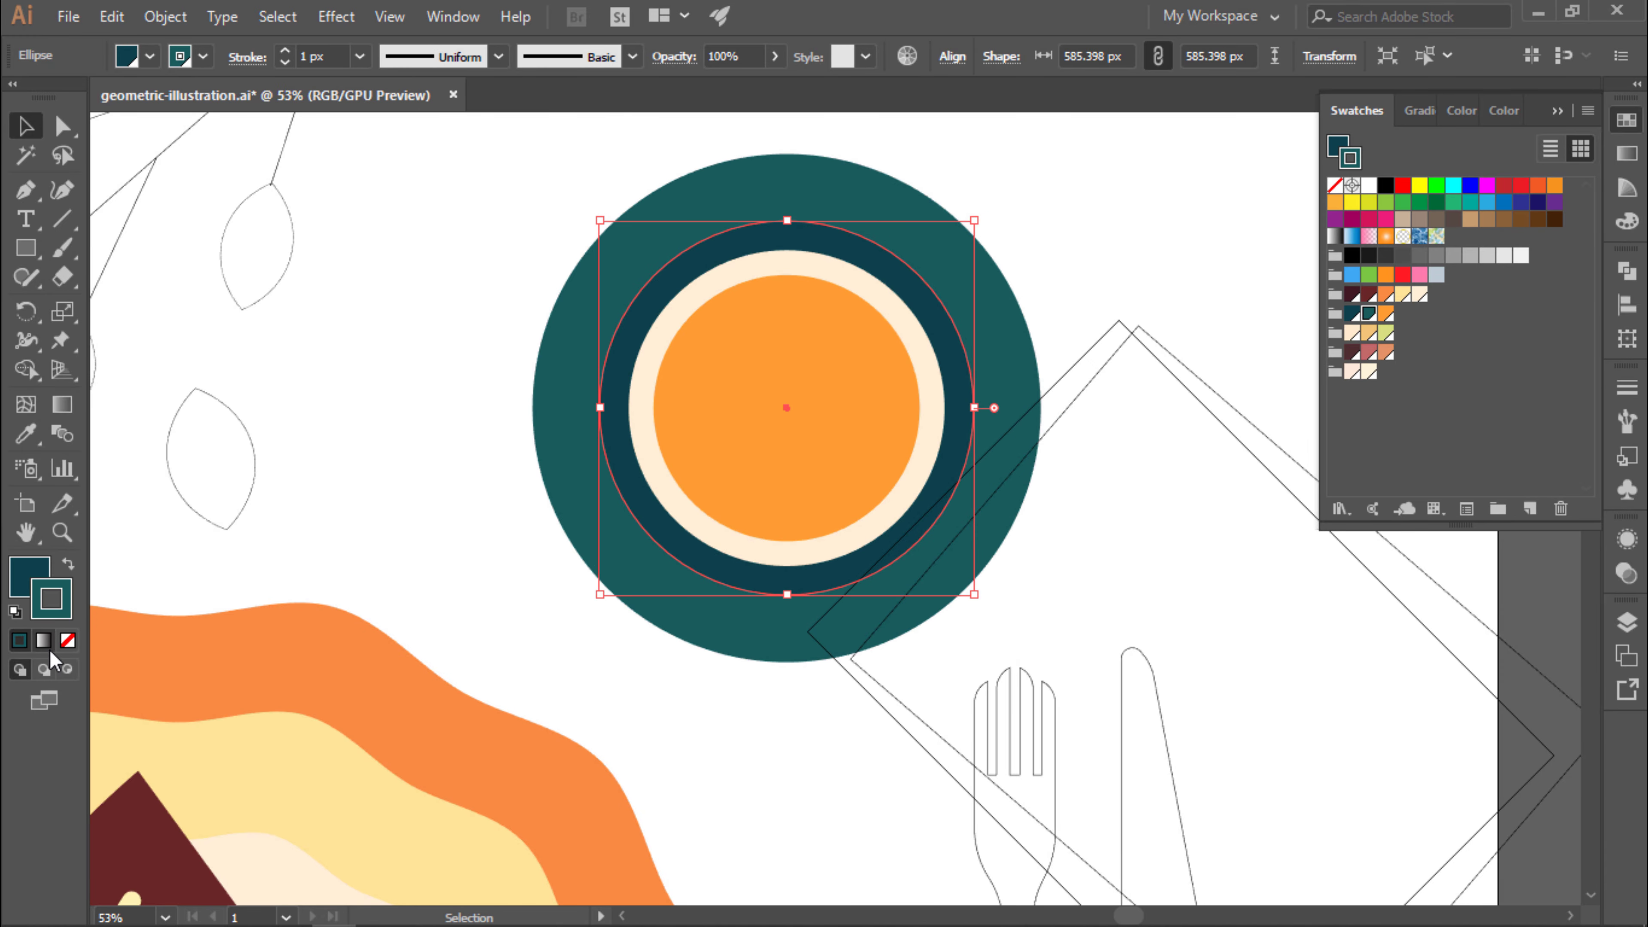
{"action": "left_click", "coordinate": [672, 635]}
{"action": "scroll", "coordinate": [805, 459], "scroll_direction": "down", "scroll_amount": 3}
{"action": "scroll", "coordinate": [787, 493], "scroll_direction": "up", "scroll_amount": 3}
Duplicate the orange centre circle down-right and resize the copy to about 402 px.
{"action": "left_click", "coordinate": [787, 494]}
{"action": "left_click_drag", "start_coordinate": [787, 493], "coordinate": [827, 530], "text": "alt"}
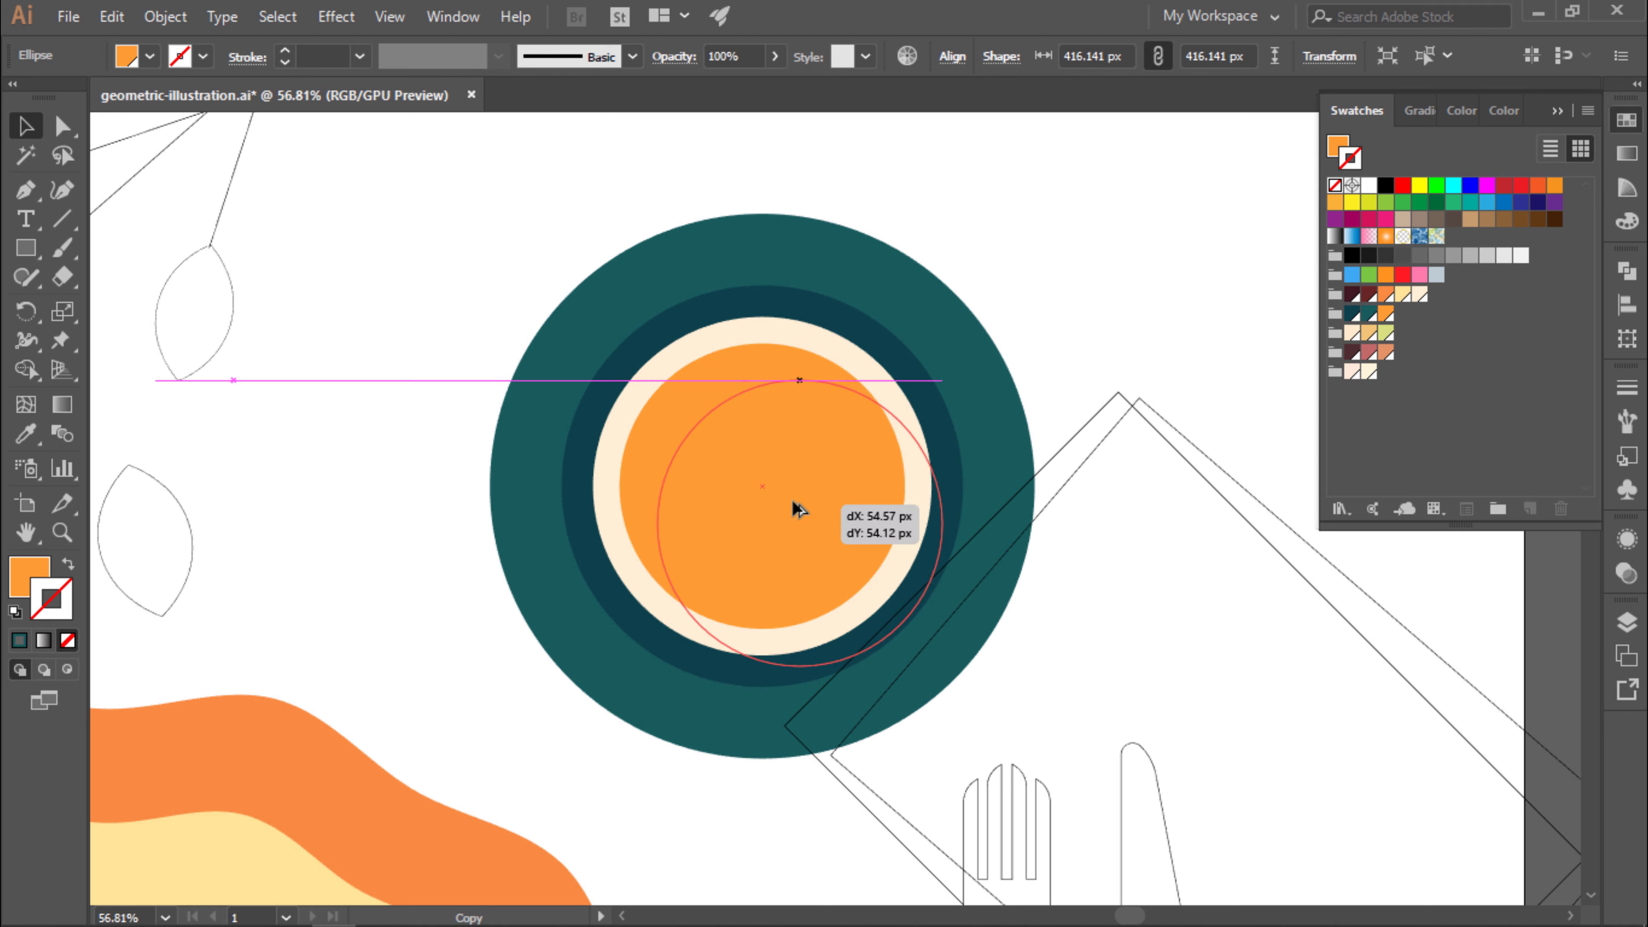
{"action": "left_click_drag", "start_coordinate": [948, 667], "coordinate": [934, 651]}
{"action": "left_click_drag", "start_coordinate": [835, 549], "coordinate": [833, 550]}
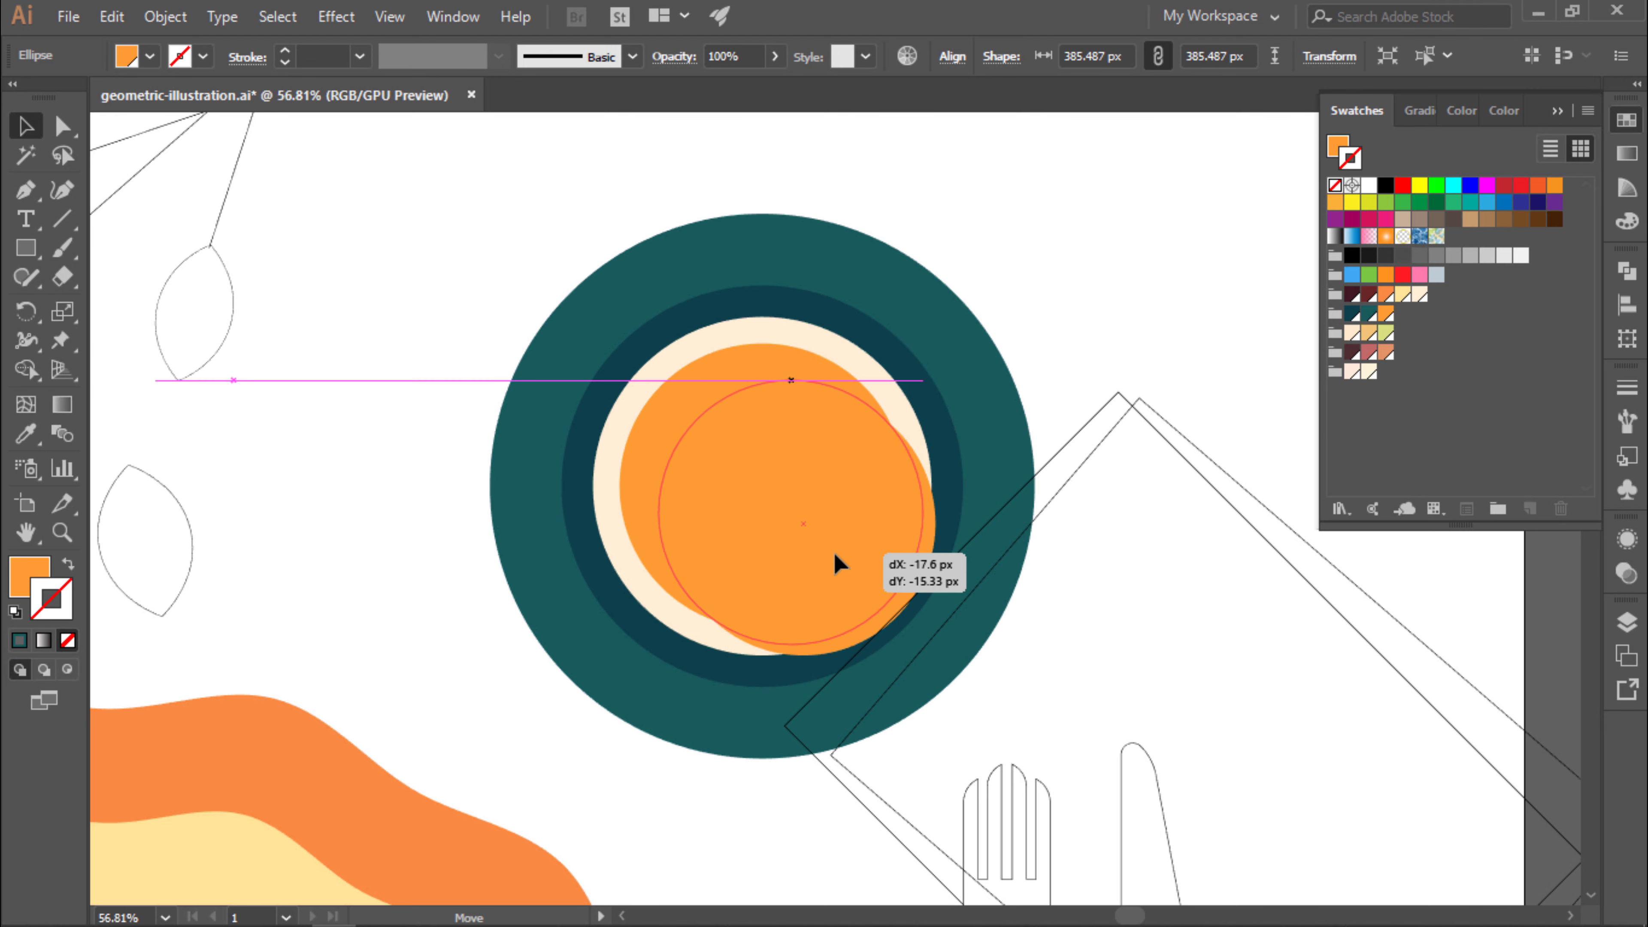
{"action": "left_click_drag", "start_coordinate": [659, 379], "coordinate": [655, 379]}
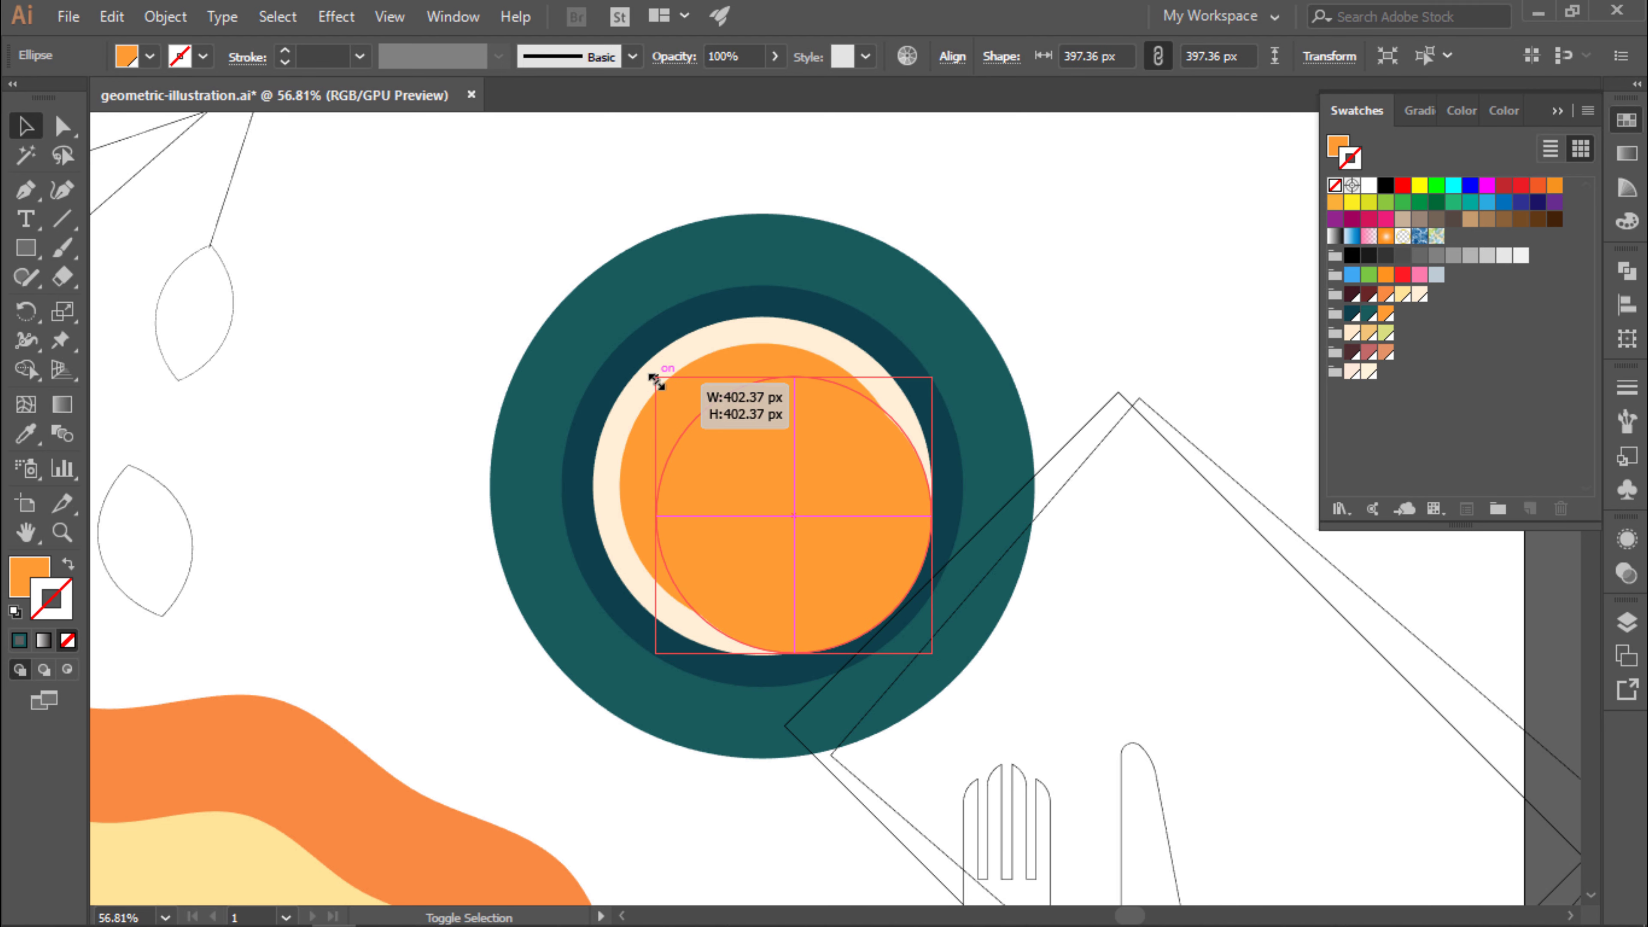
Subtract the circles with Minus Front to leave a crescent filled deep red-orange D14D2A.
{"action": "left_click", "coordinate": [921, 547], "text": "shift"}
{"action": "key", "text": "ctrl+shift+F9"}
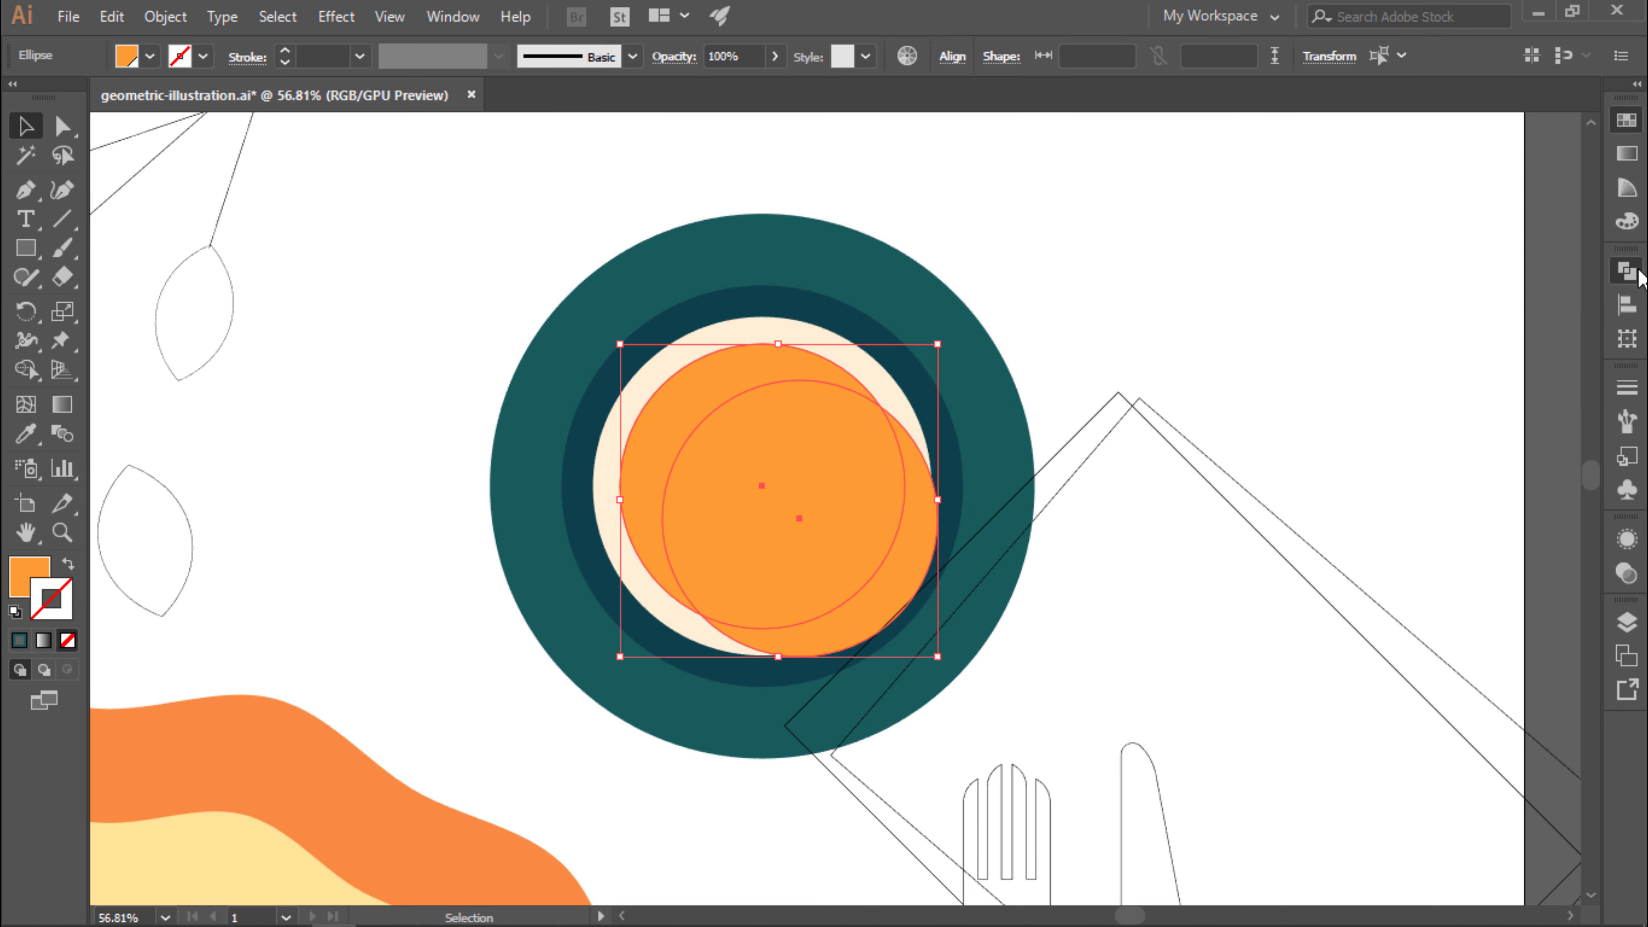
{"action": "double_click", "coordinate": [37, 574]}
{"action": "left_click", "coordinate": [908, 518]}
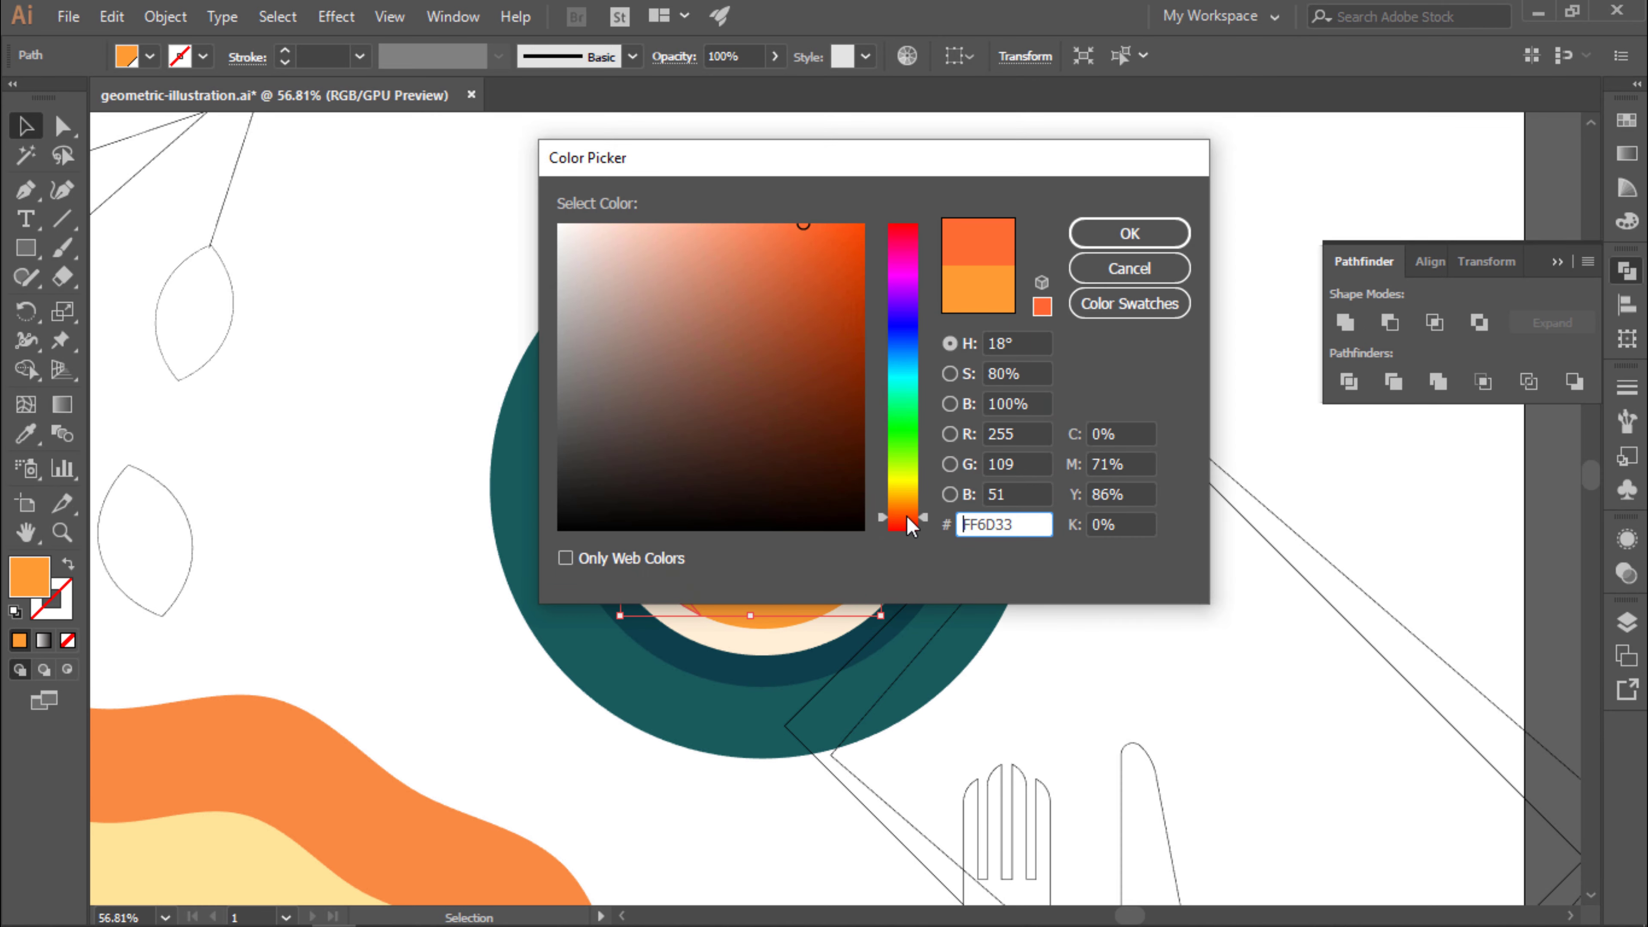
{"action": "left_click", "coordinate": [1103, 236]}
{"action": "double_click", "coordinate": [29, 576]}
{"action": "left_click", "coordinate": [908, 526]}
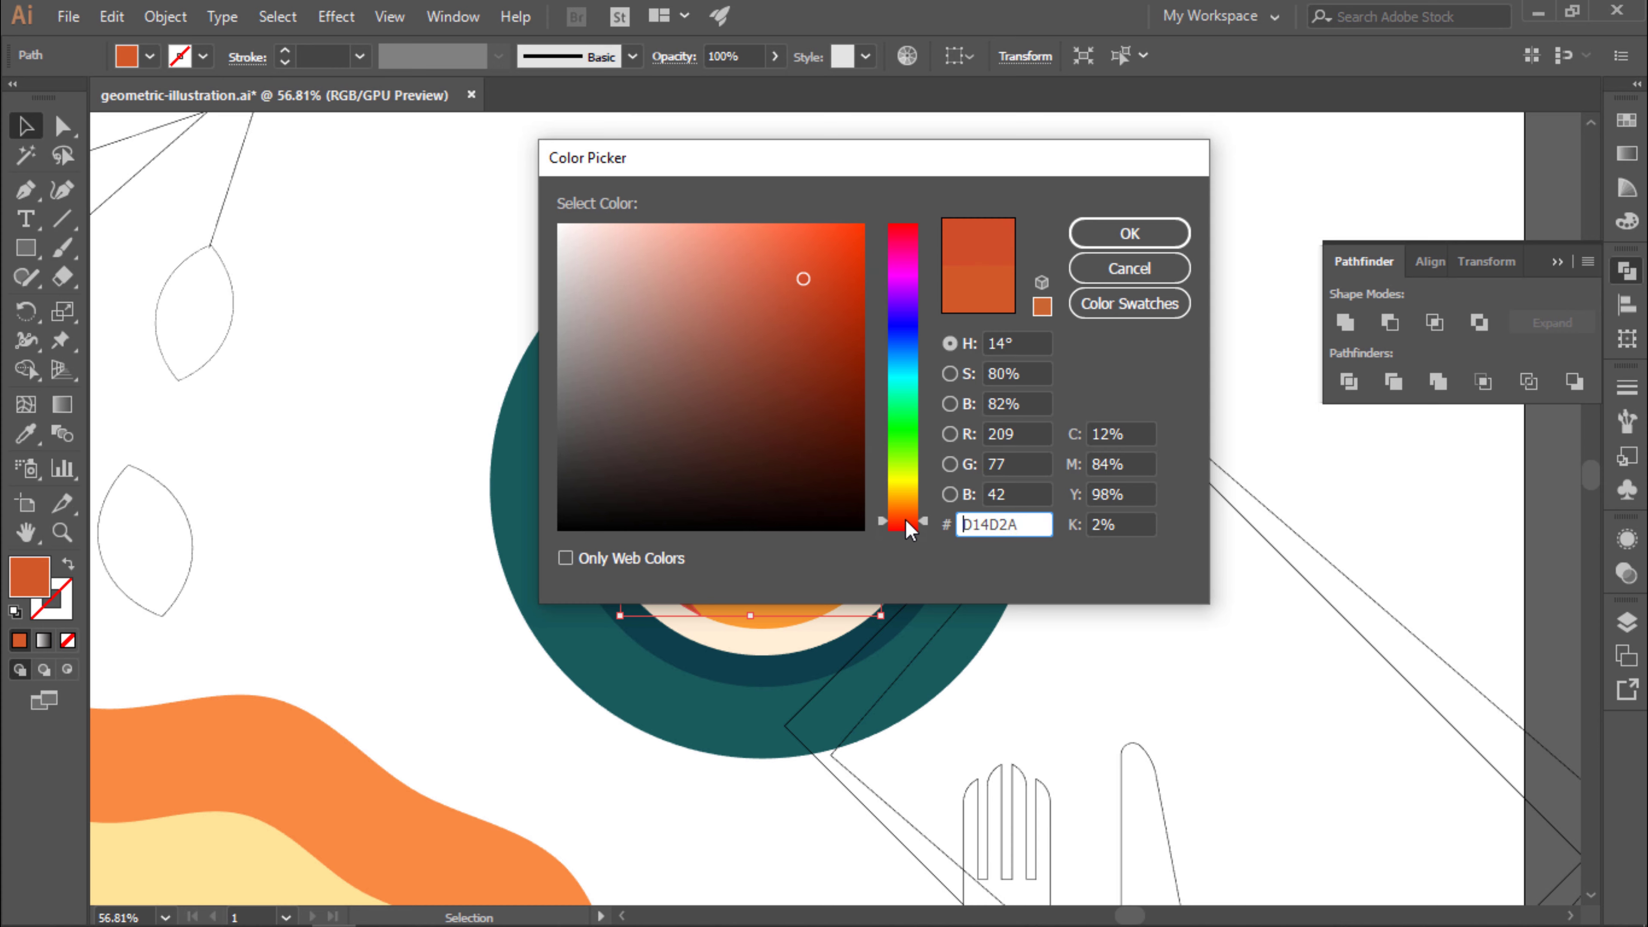
{"action": "left_click", "coordinate": [1129, 234]}
{"action": "key", "text": "ctrl+shift+a"}
{"action": "scroll", "coordinate": [938, 320], "scroll_direction": "down", "scroll_amount": 3}
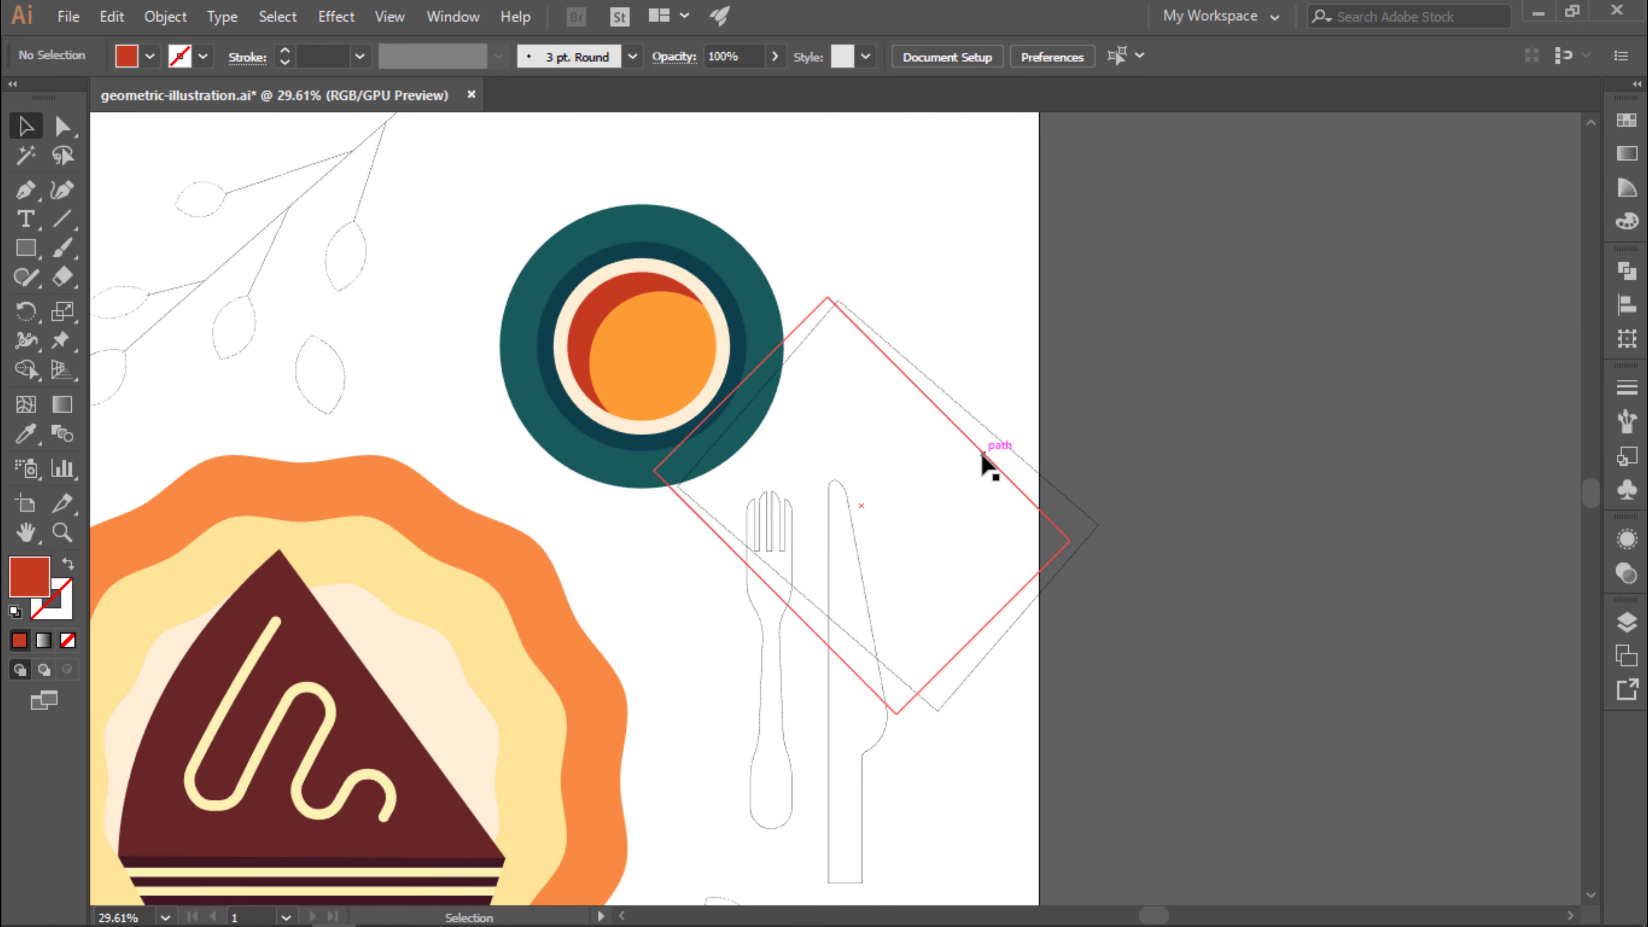
Fill the rotated napkin rectangle light peach, refining it to F9DDBD in the Color Picker.
{"action": "left_click", "coordinate": [985, 462]}
{"action": "left_click", "coordinate": [1626, 120]}
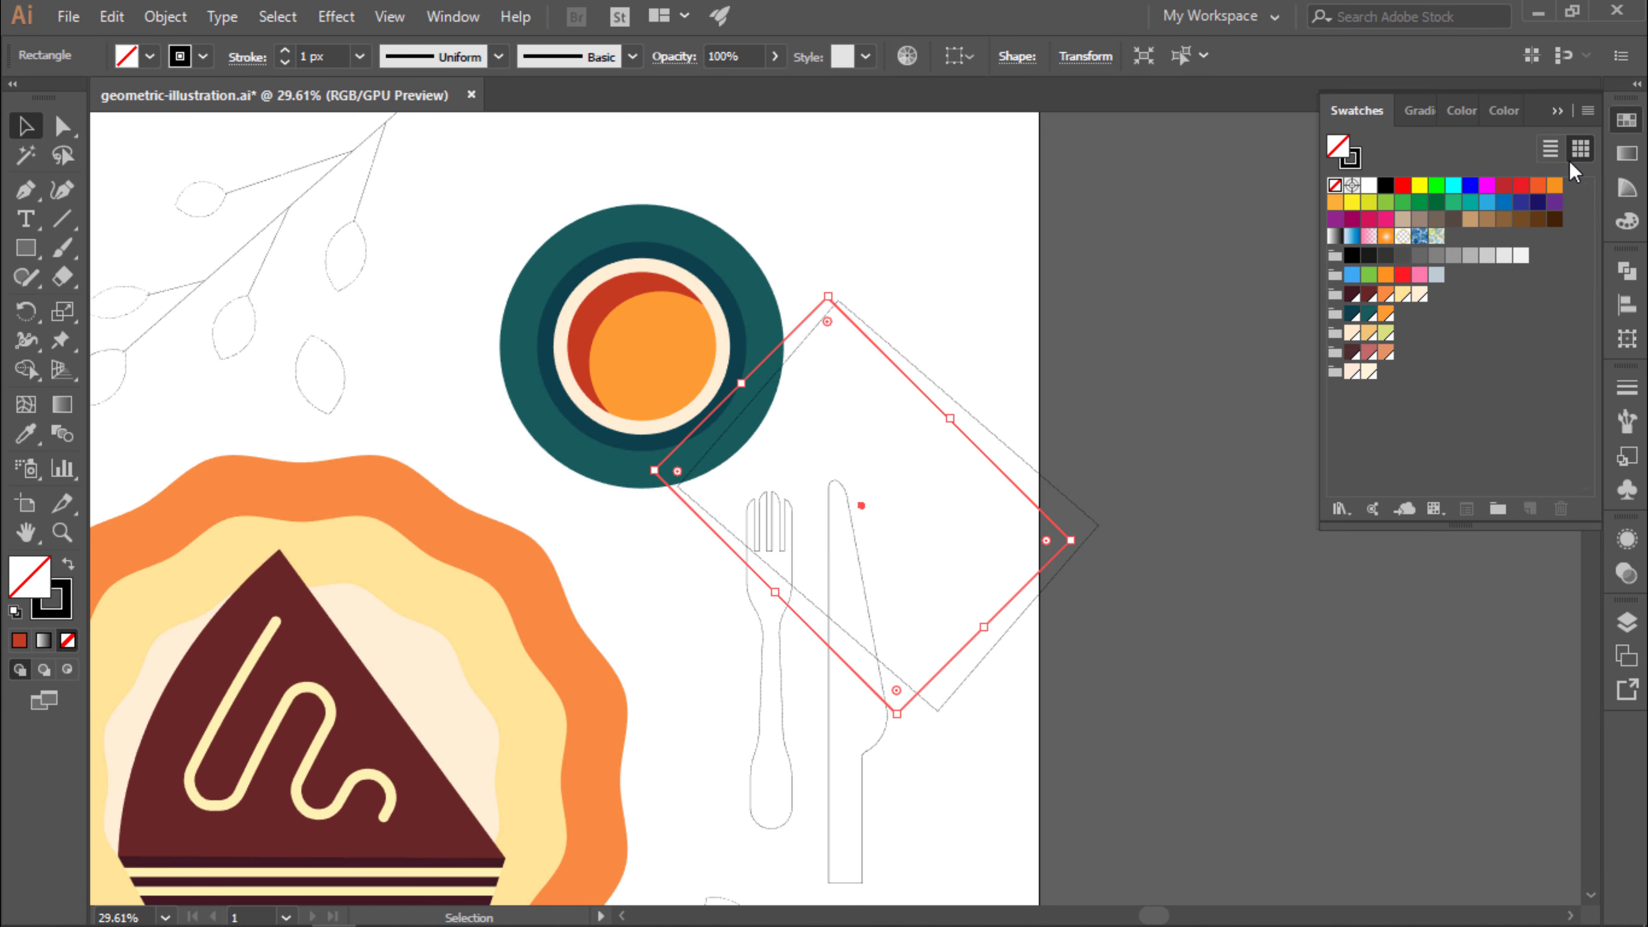
{"action": "left_click", "coordinate": [1358, 344]}
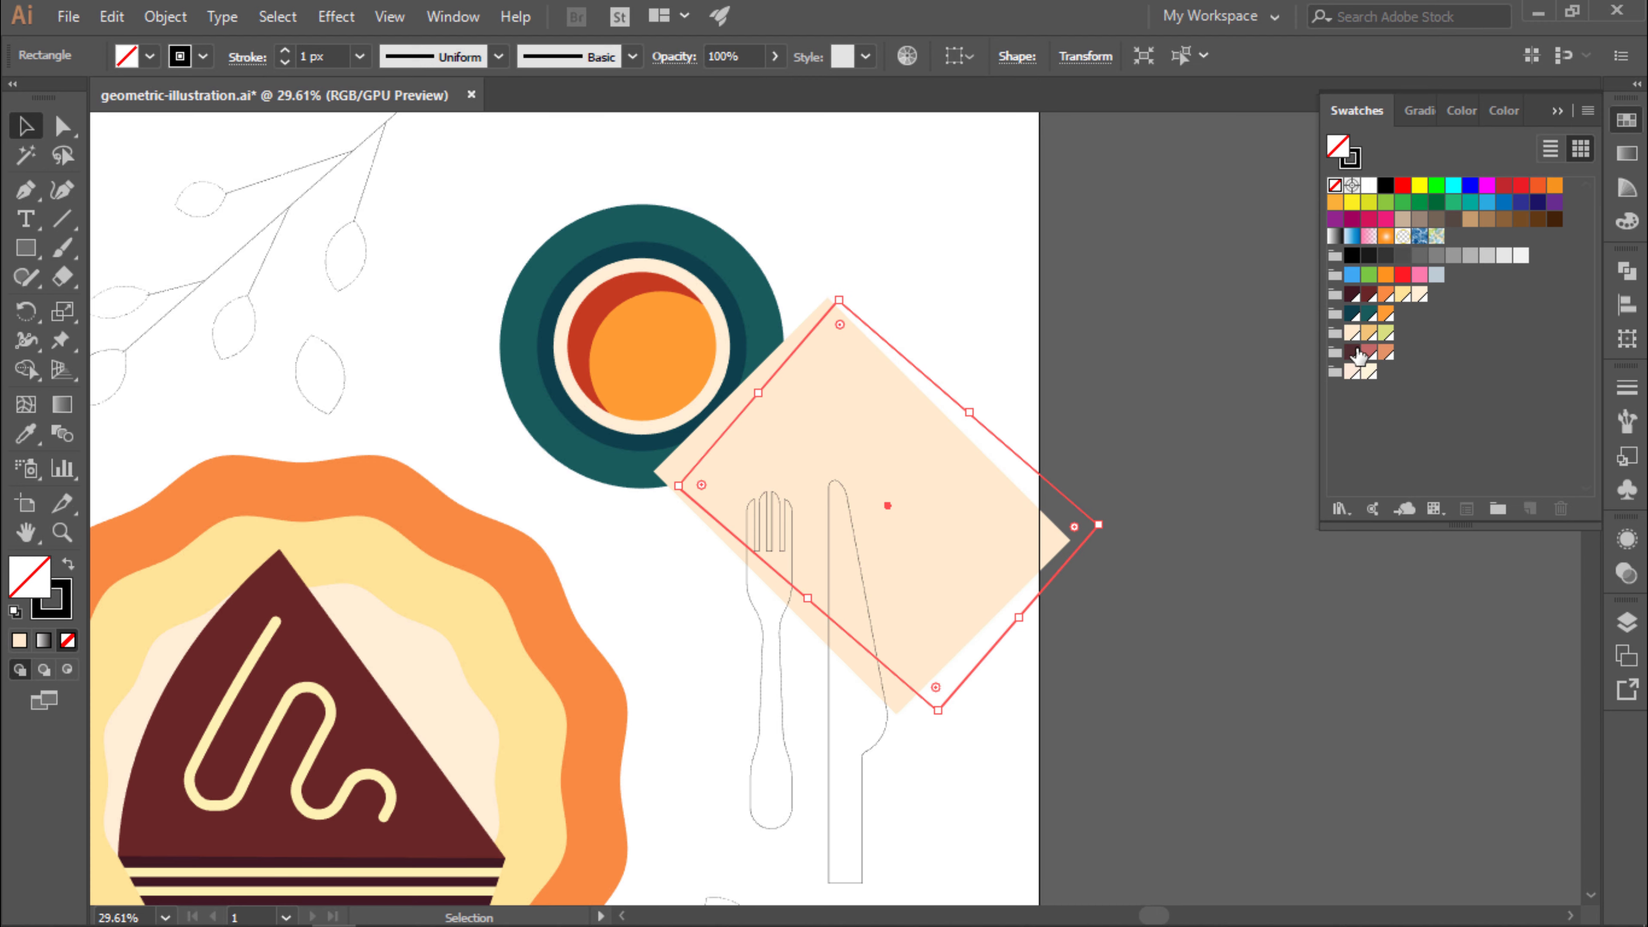
{"action": "double_click", "coordinate": [29, 577]}
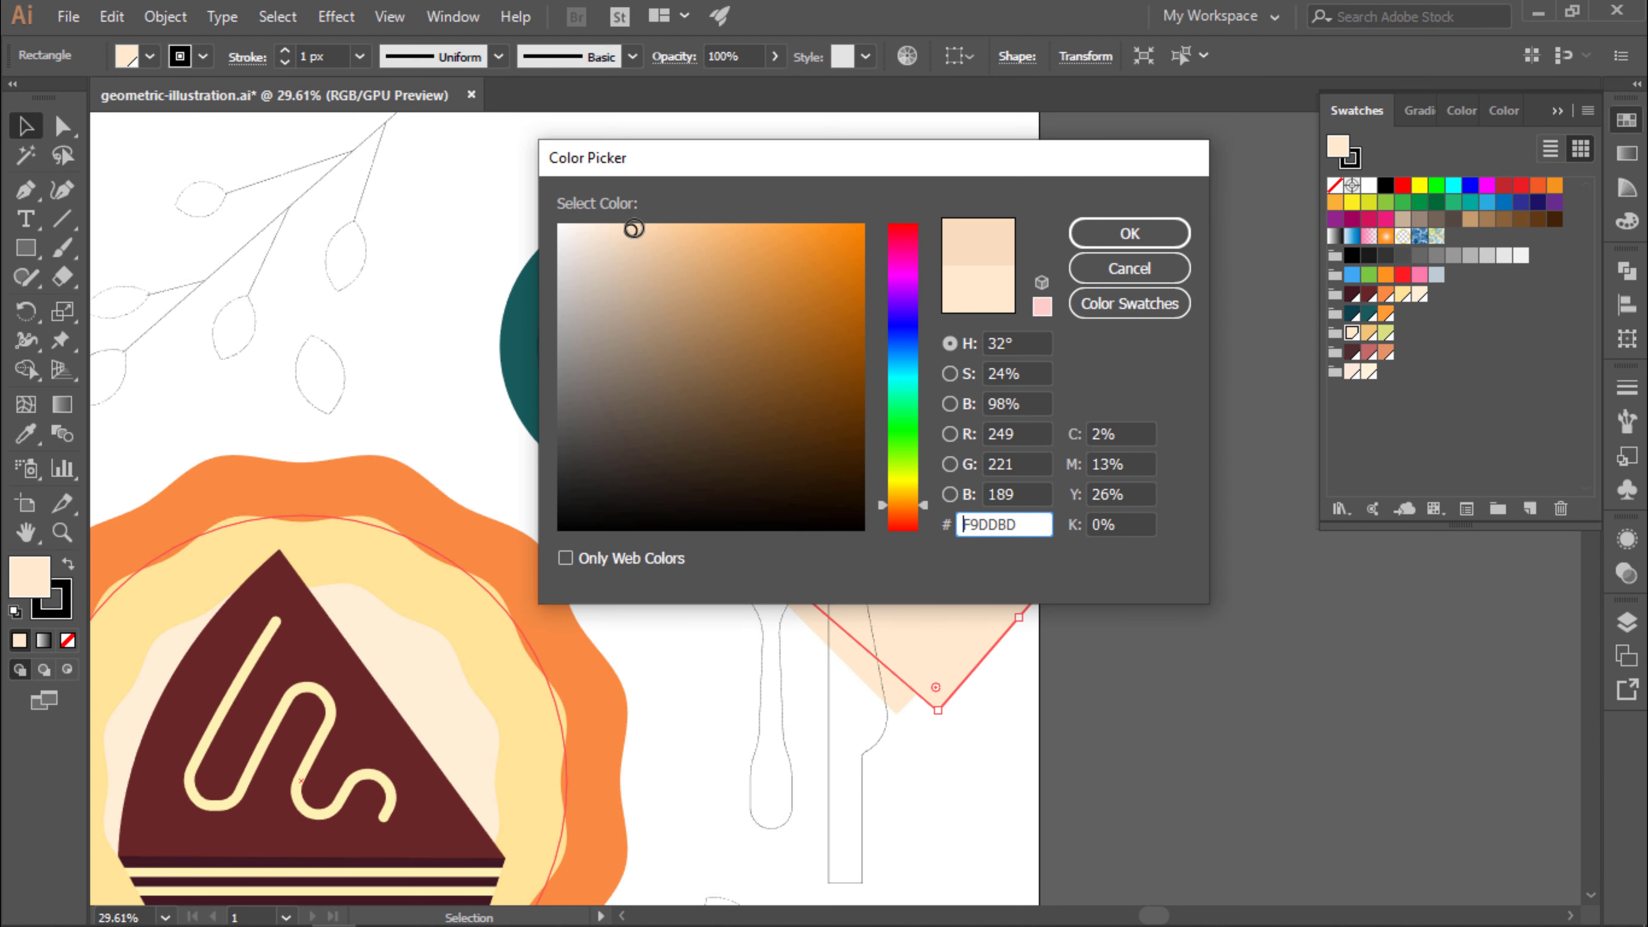
{"action": "key", "text": "Return"}
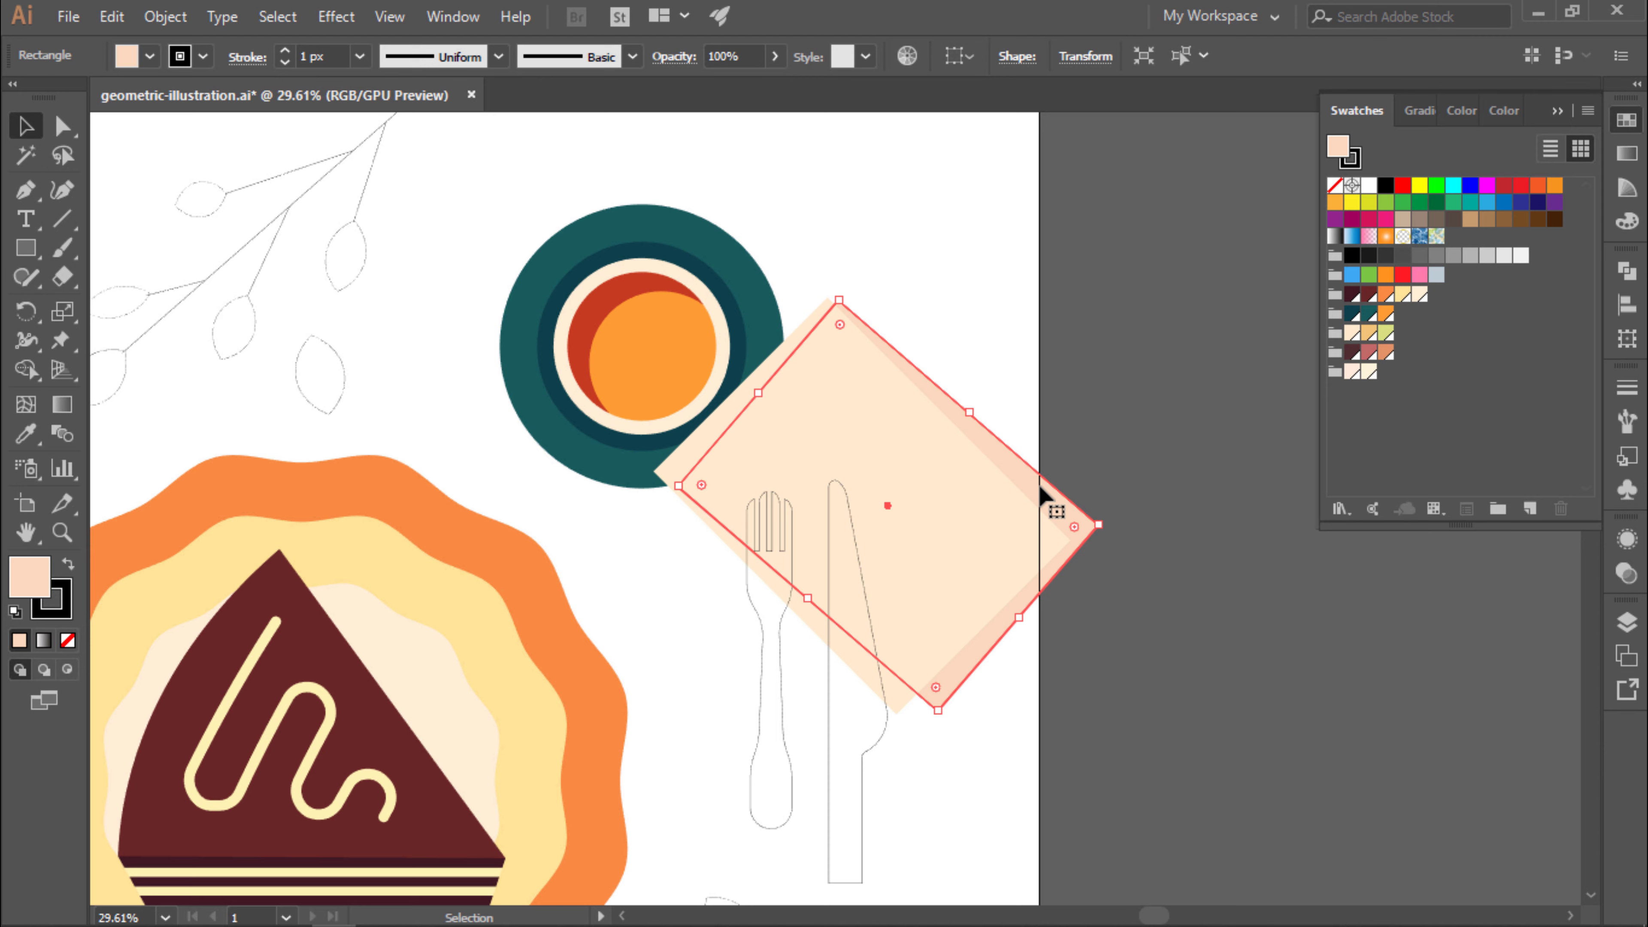
{"action": "scroll", "coordinate": [930, 515], "scroll_direction": "down", "scroll_amount": 2}
{"action": "left_click", "coordinate": [876, 649]}
Square off the knife's two bottom corners by setting their corner radius to 0.
{"action": "key", "text": "a"}
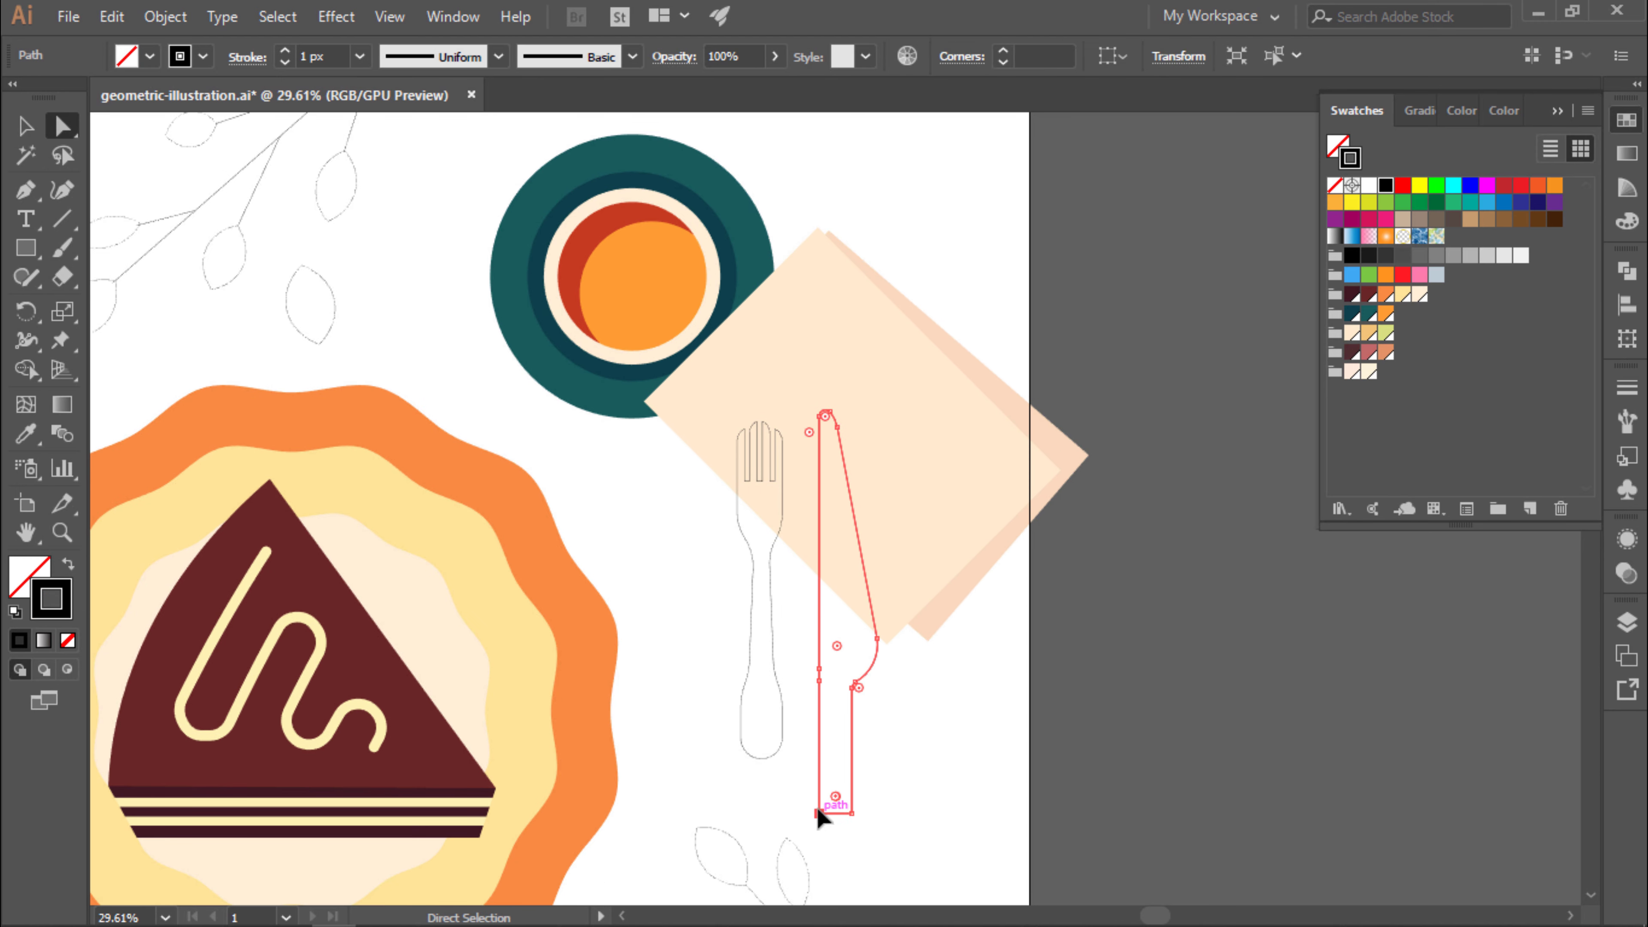
{"action": "left_click_drag", "start_coordinate": [867, 836], "coordinate": [807, 779]}
{"action": "left_click", "coordinate": [835, 812]}
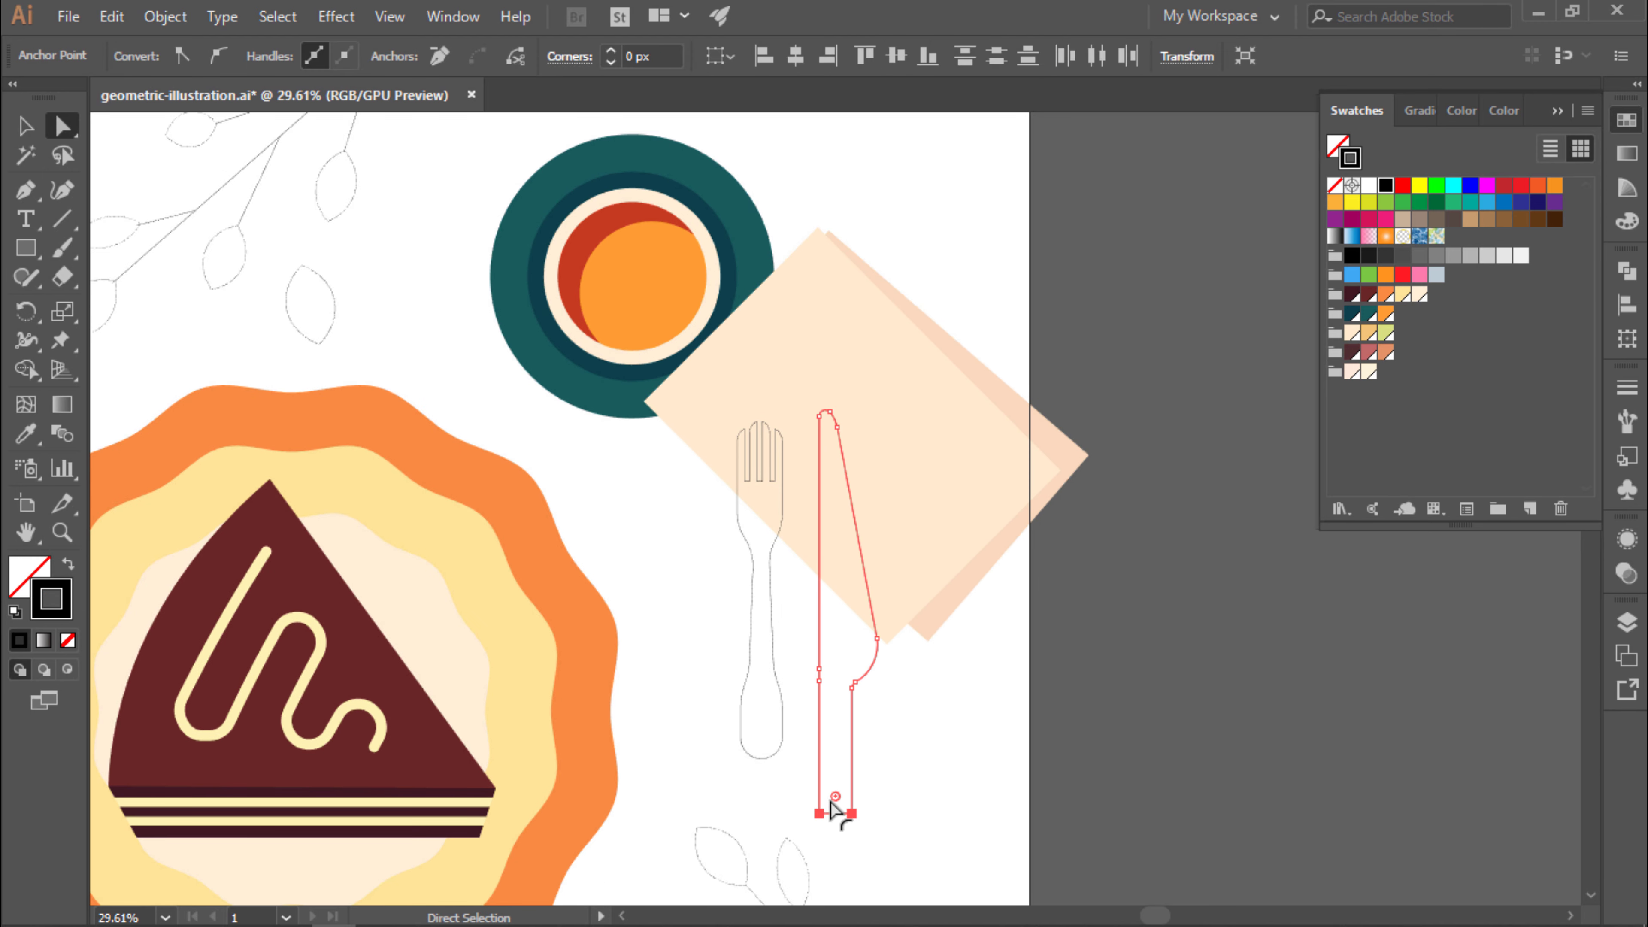
{"action": "key", "text": "v"}
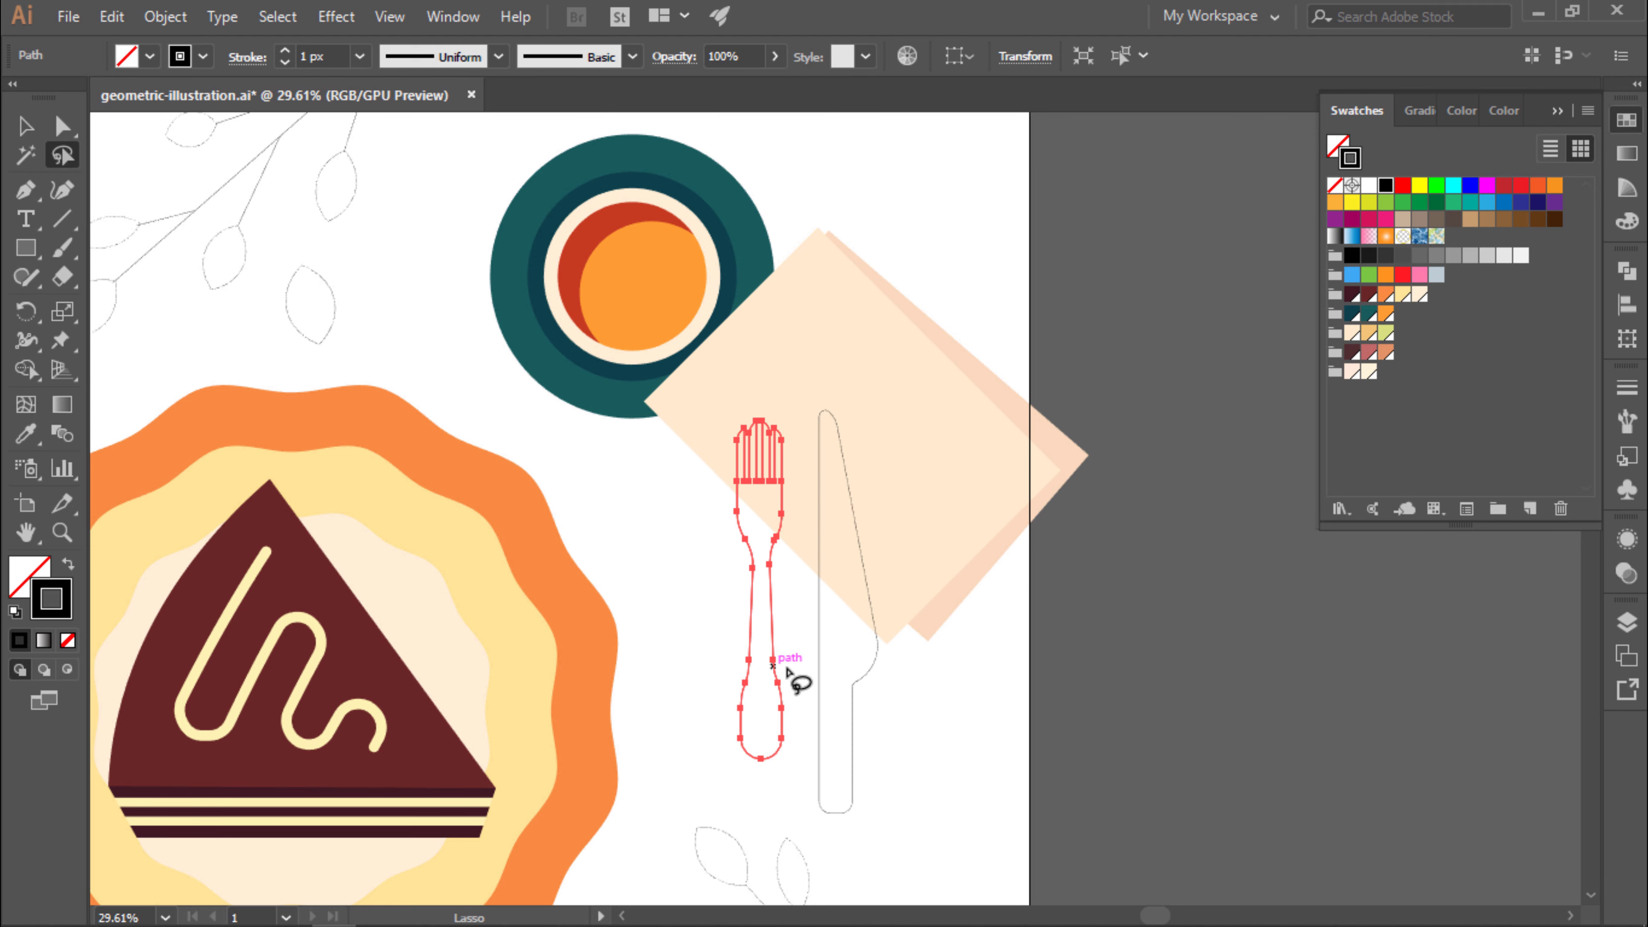
Give the fork and knife a pale yellow fill with no outline.
{"action": "left_click_drag", "start_coordinate": [768, 783], "coordinate": [773, 777]}
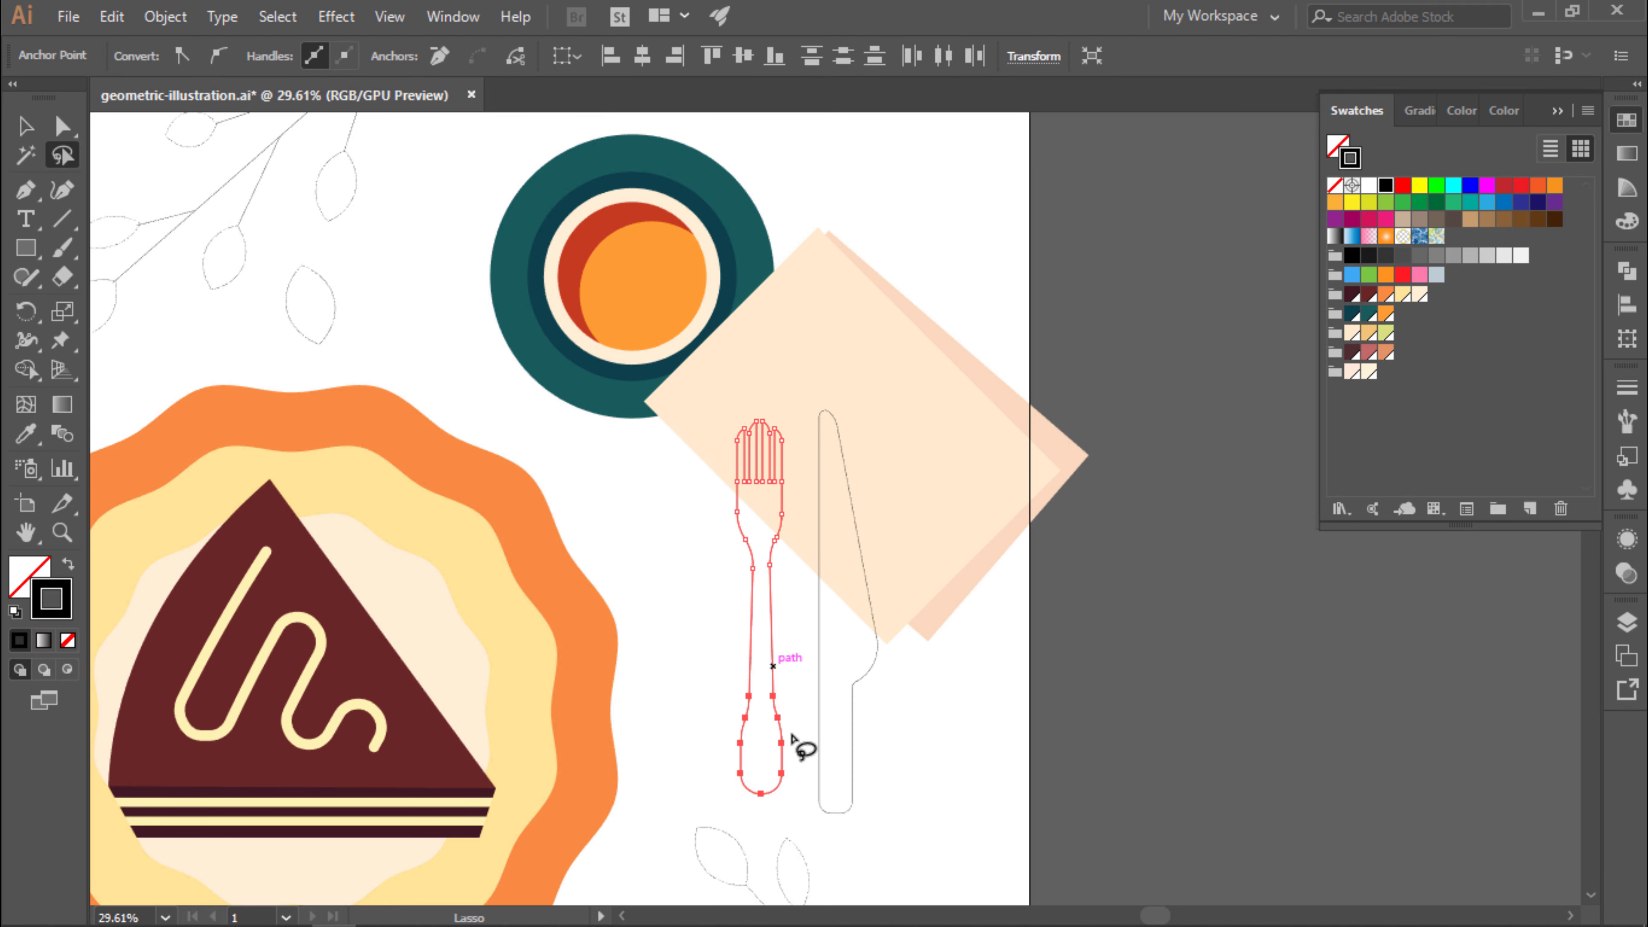
{"action": "key", "text": "v"}
{"action": "left_click", "coordinate": [1233, 683]}
{"action": "left_click_drag", "start_coordinate": [778, 645], "coordinate": [826, 662]}
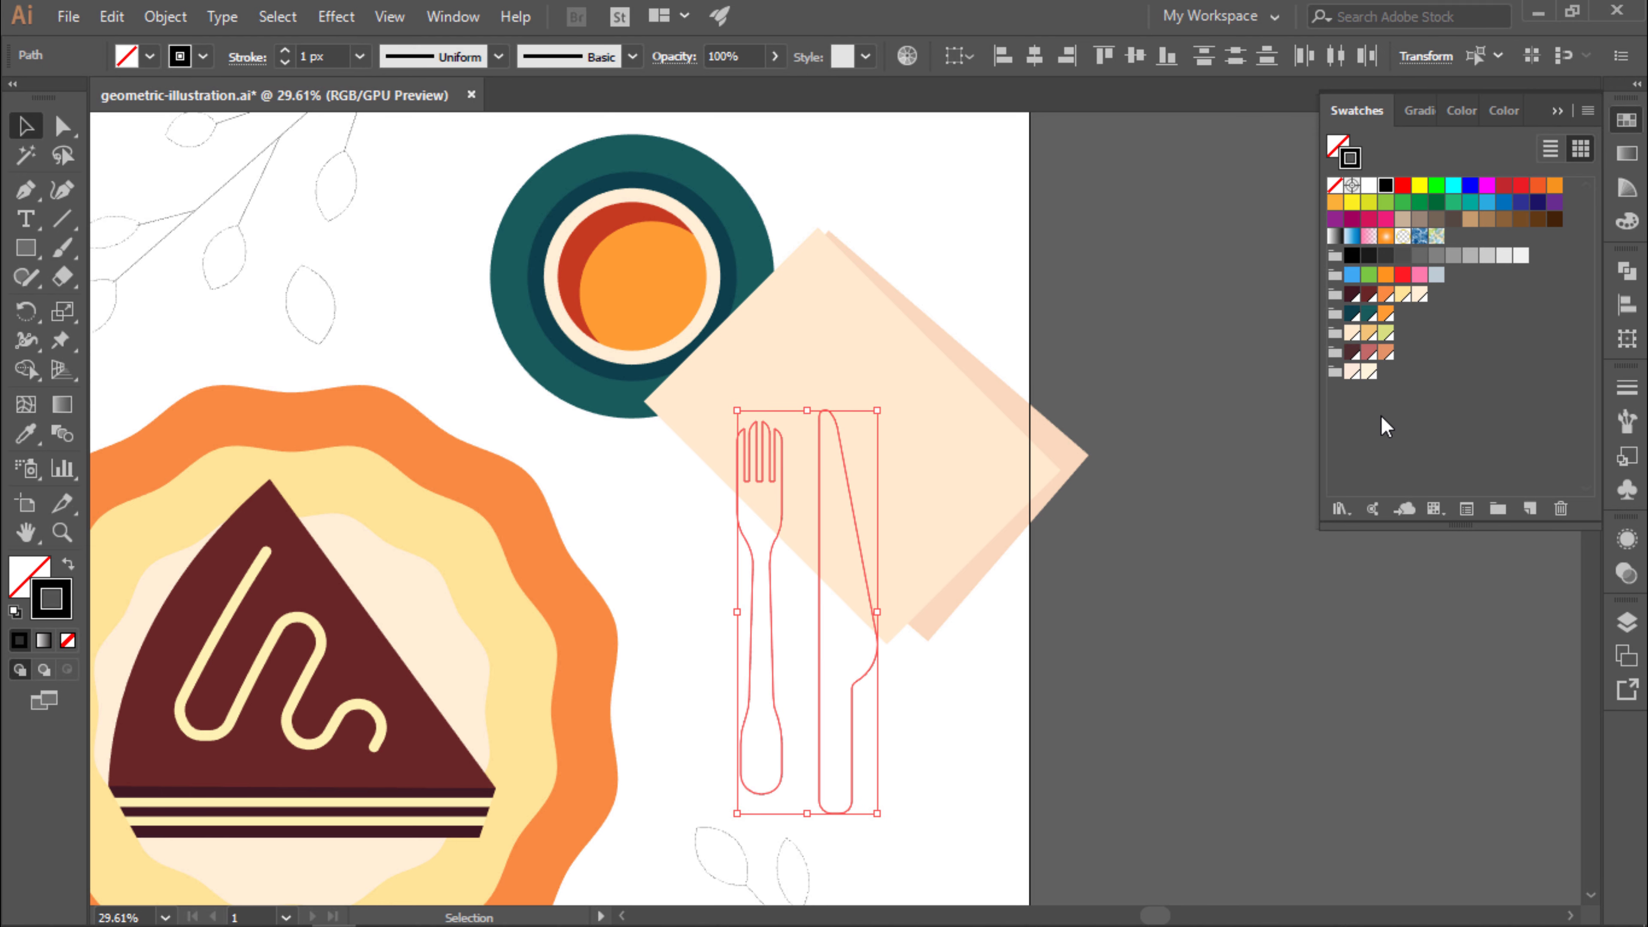
{"action": "key", "text": "shift+x"}
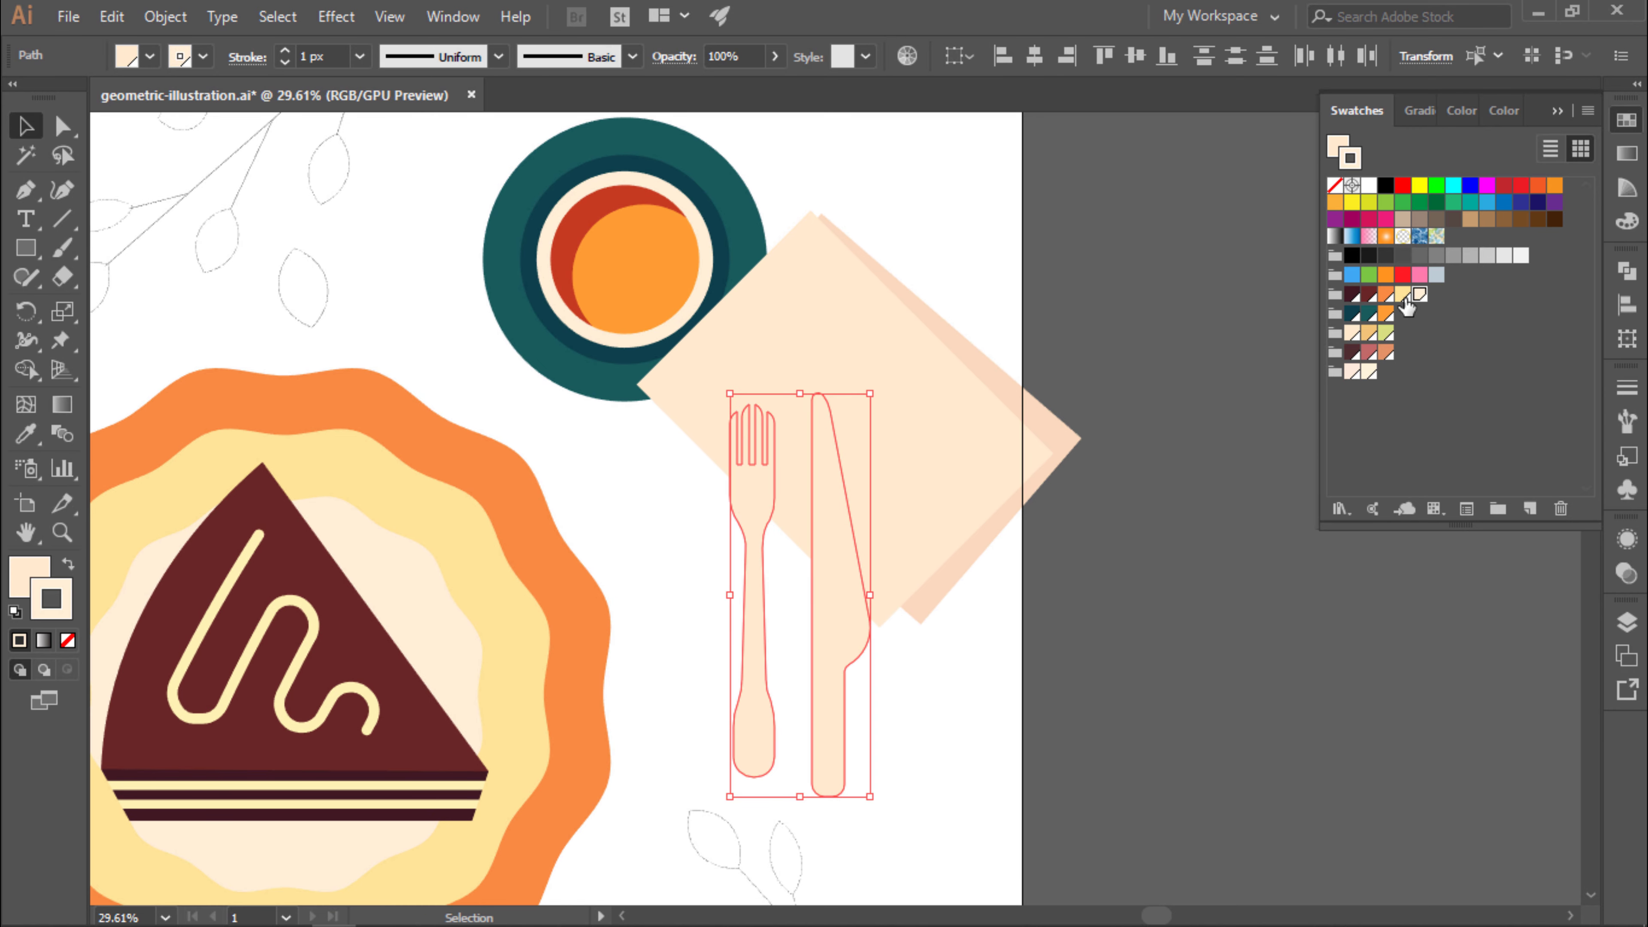
{"action": "key", "text": "i"}
{"action": "left_click", "coordinate": [368, 662]}
{"action": "key", "text": "ctrl+shift+a"}
{"action": "key", "text": "ctrl+minus"}
{"action": "key", "text": "z"}
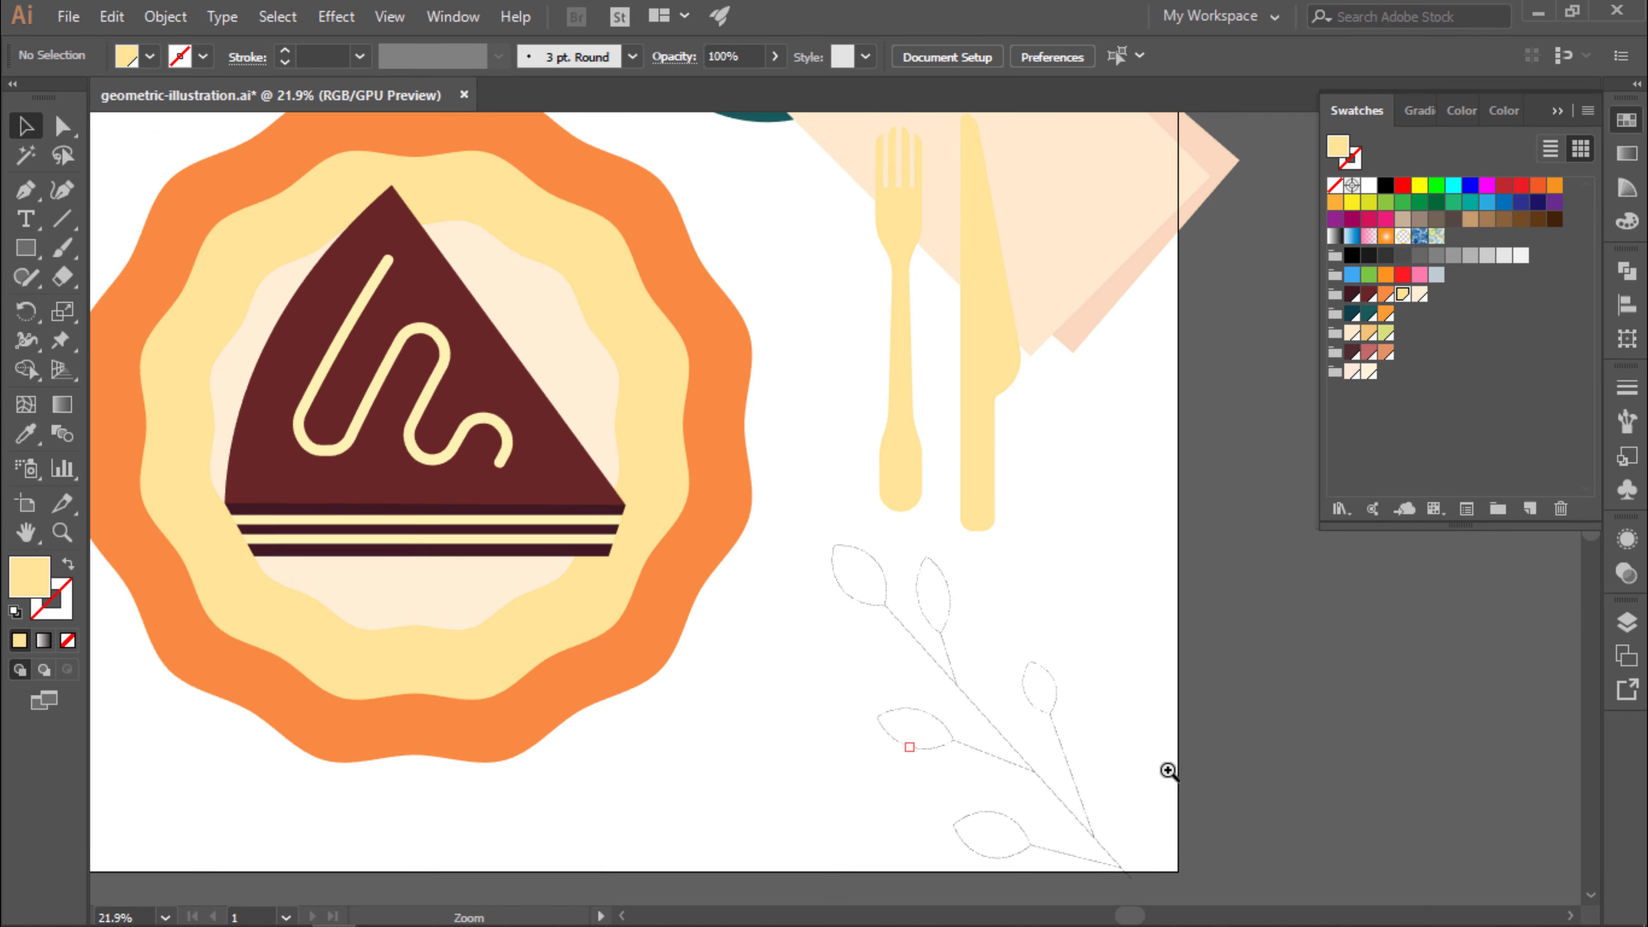
{"action": "mouse_move", "coordinate": [905, 662]}
{"action": "left_mouse_down"}
{"action": "mouse_move", "coordinate": [900, 648]}
{"action": "mouse_move", "coordinate": [934, 642]}
{"action": "left_mouse_up"}
Fill the lower branch's leaves with terracotta orange.
{"action": "key", "text": "v"}
{"action": "left_click", "coordinate": [986, 618]}
{"action": "double_click", "coordinate": [956, 633]}
{"action": "left_click", "coordinate": [959, 725]}
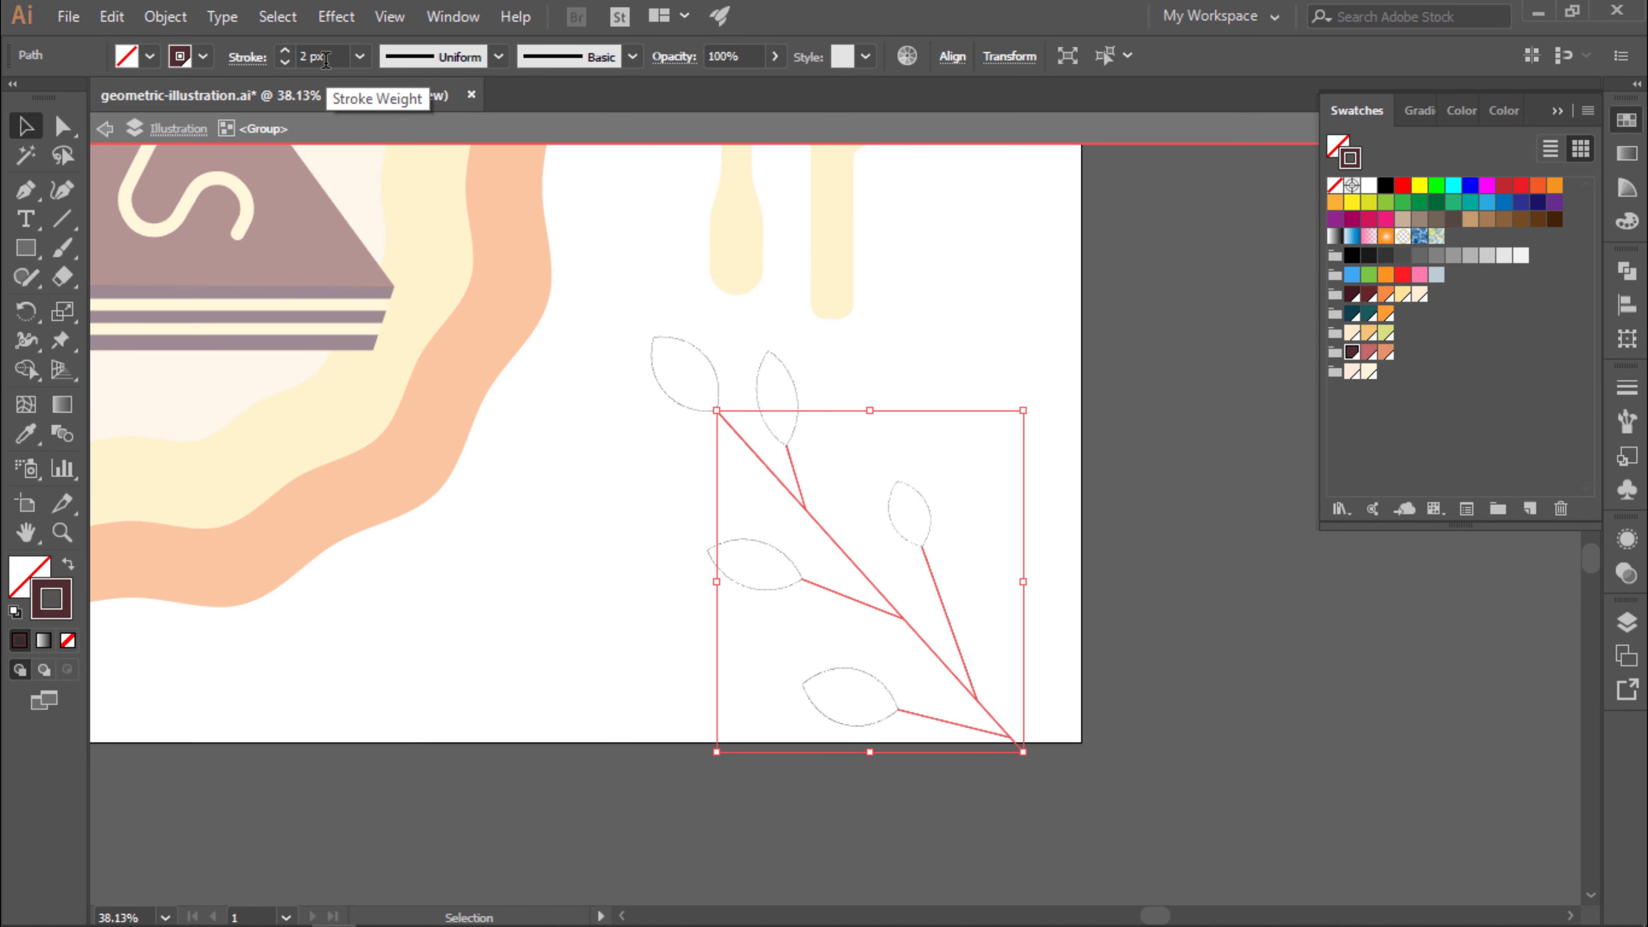
{"action": "left_click", "coordinate": [1169, 578]}
{"action": "scroll", "coordinate": [755, 391], "scroll_direction": "up", "scroll_amount": 1}
{"action": "left_click", "coordinate": [665, 357]}
{"action": "left_click", "coordinate": [778, 399], "text": "shift"}
{"action": "left_click", "coordinate": [948, 519], "text": "shift"}
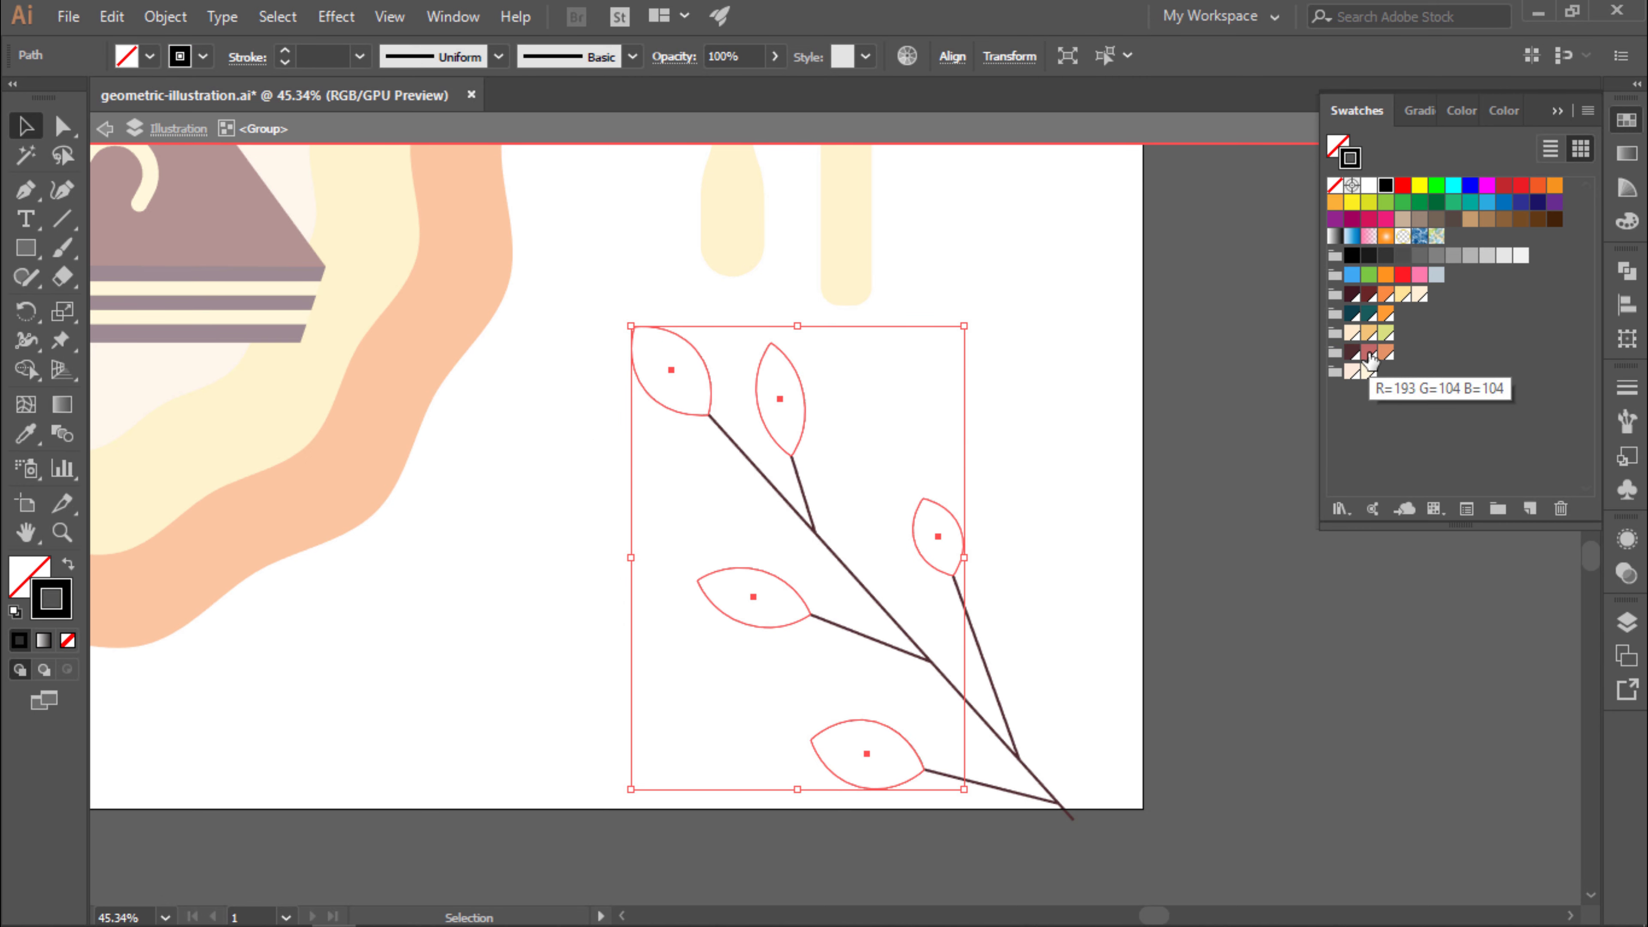
{"action": "left_click", "coordinate": [1385, 353]}
{"action": "left_click", "coordinate": [1200, 561]}
Nudge the lower branch's leaves onto the tips of their stems.
{"action": "left_click_drag", "start_coordinate": [1055, 644], "coordinate": [1103, 643]}
{"action": "left_click_drag", "start_coordinate": [905, 411], "coordinate": [907, 416]}
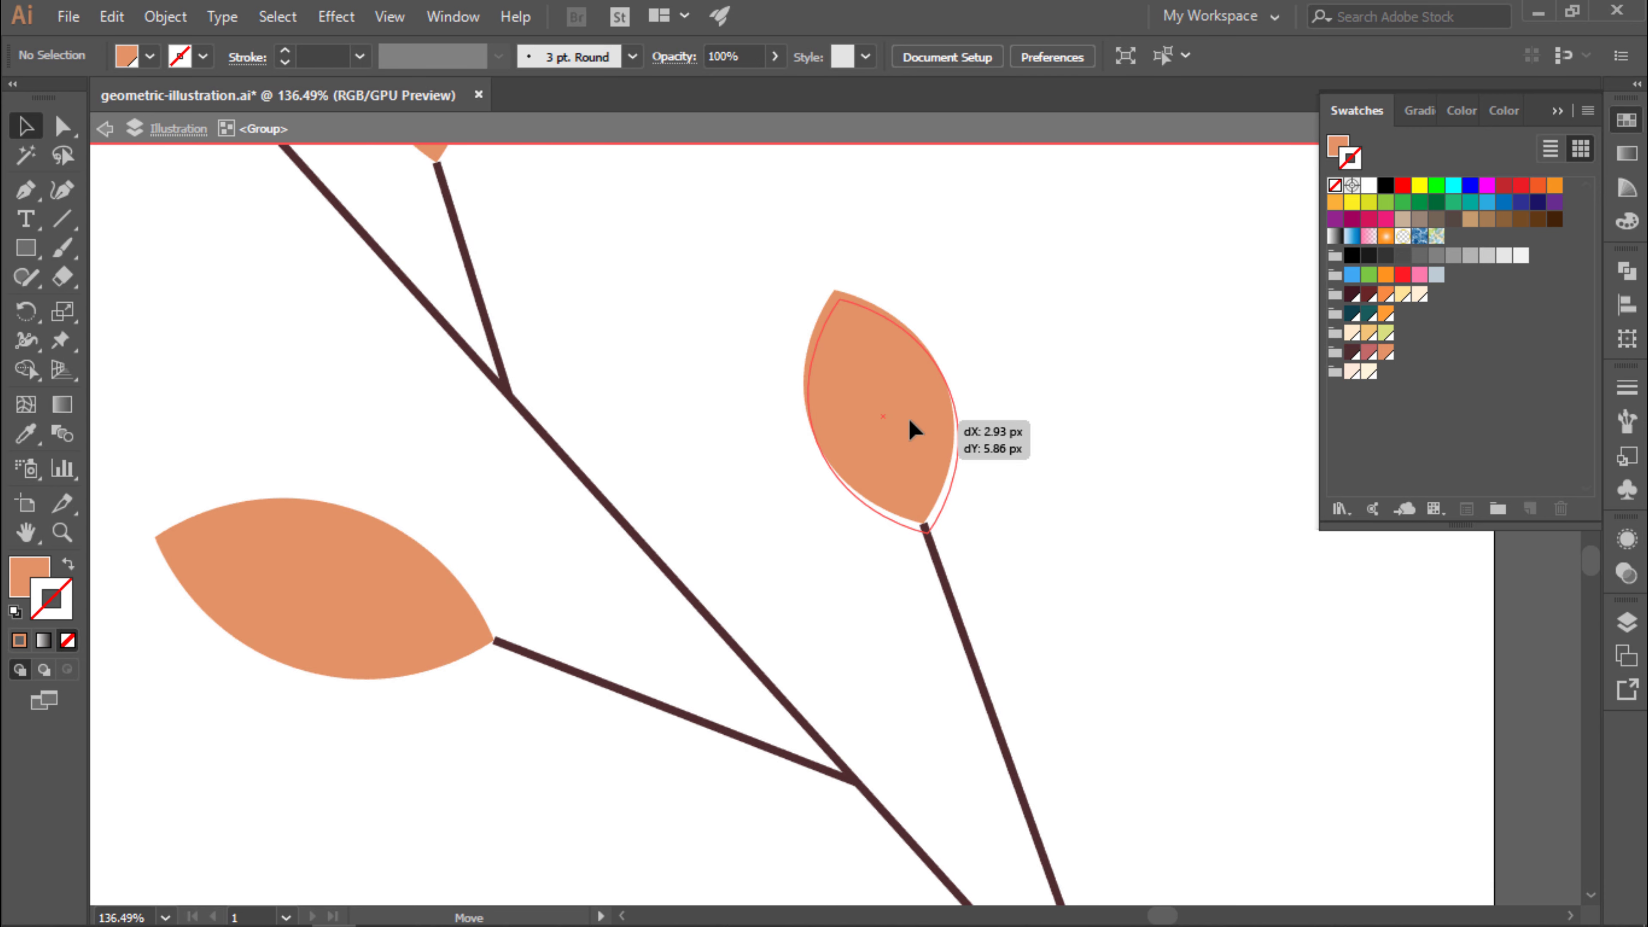
{"action": "scroll", "coordinate": [930, 648], "scroll_direction": "down", "scroll_amount": 3}
{"action": "scroll", "coordinate": [647, 637], "scroll_direction": "up", "scroll_amount": 3}
{"action": "left_click_drag", "start_coordinate": [642, 630], "coordinate": [647, 640]}
{"action": "scroll", "coordinate": [888, 323], "scroll_direction": "down", "scroll_amount": 2}
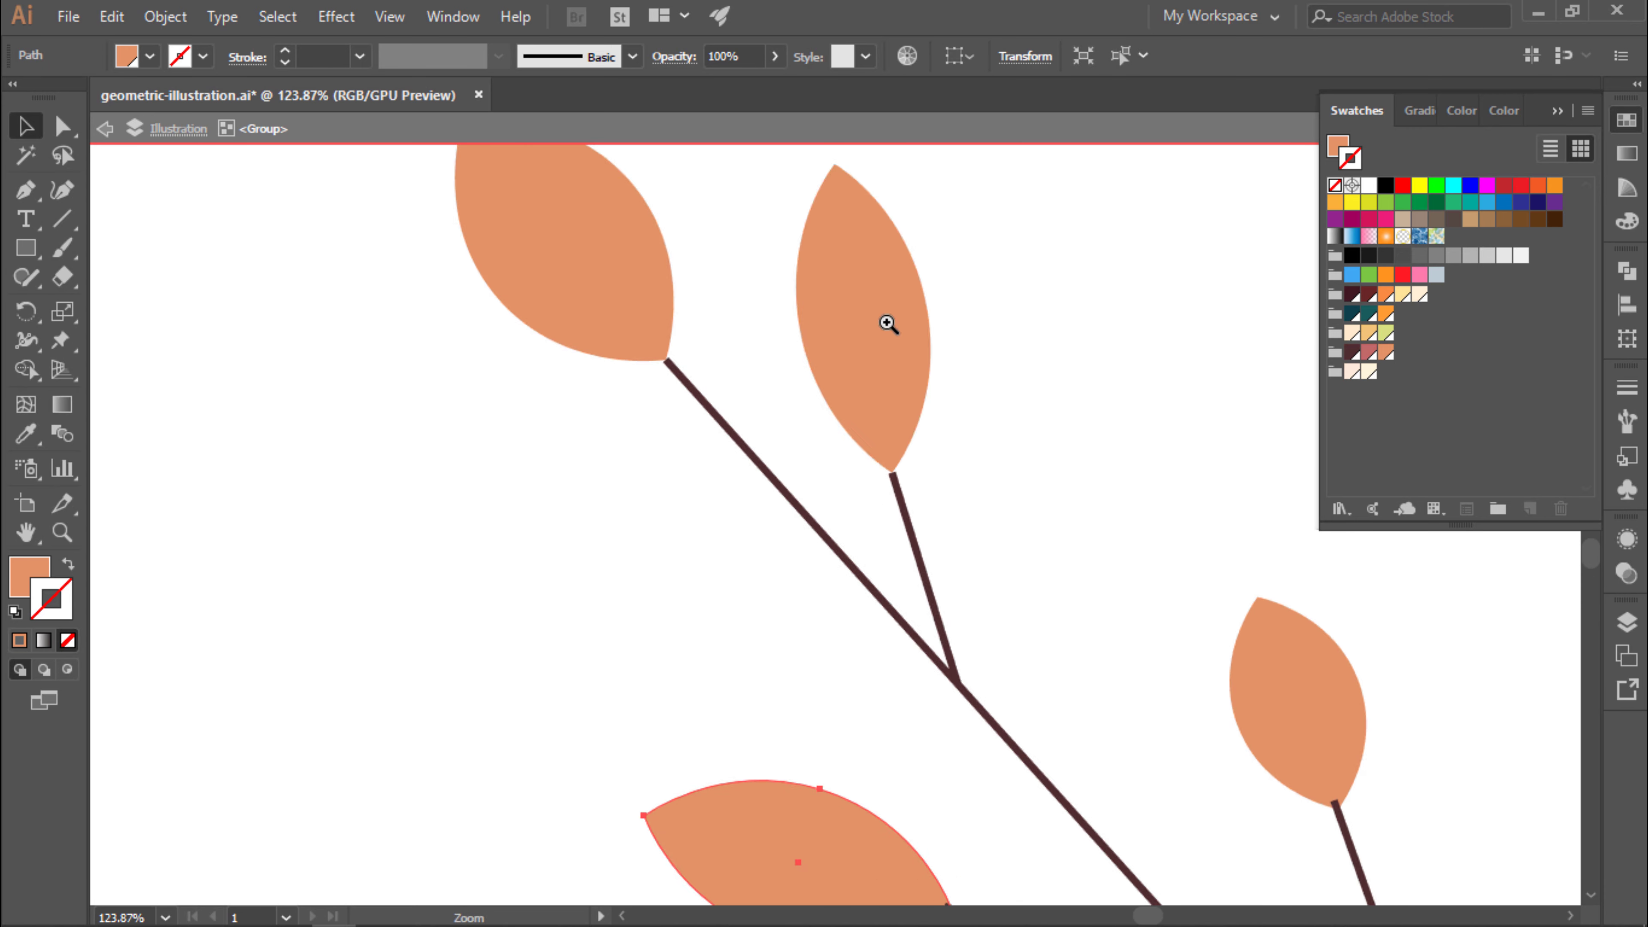
{"action": "scroll", "coordinate": [607, 313], "scroll_direction": "down", "scroll_amount": 3}
{"action": "left_click_drag", "start_coordinate": [892, 712], "coordinate": [921, 714]}
{"action": "left_click", "coordinate": [996, 324], "text": "shift"}
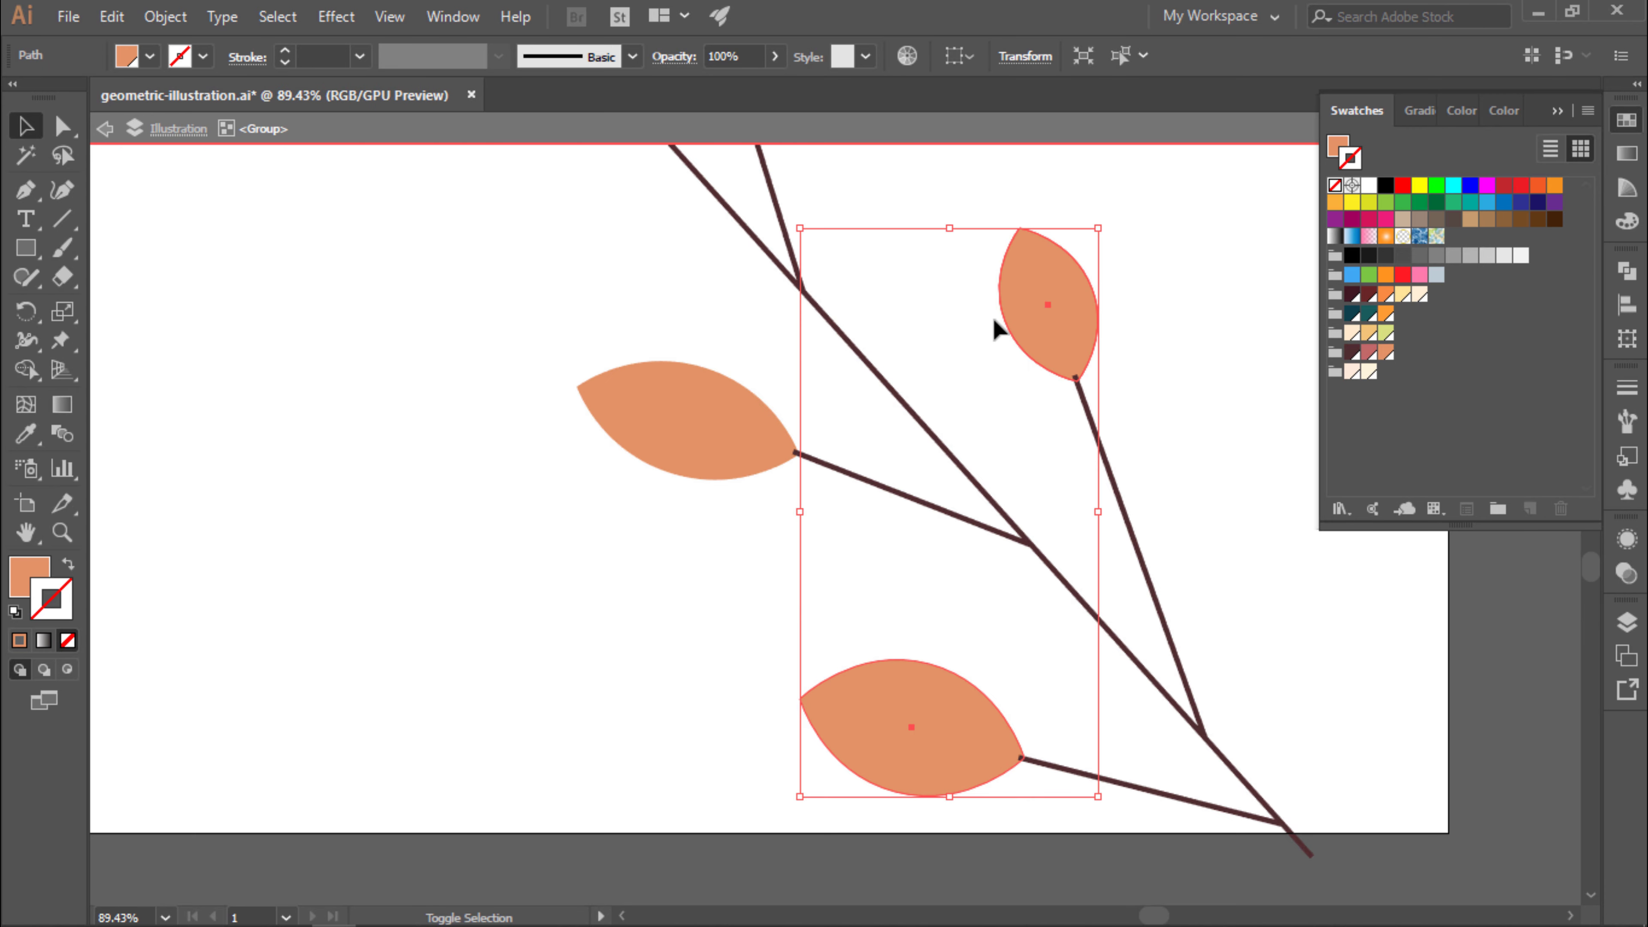
{"action": "scroll", "coordinate": [947, 422], "scroll_direction": "up", "scroll_amount": 5}
{"action": "left_click", "coordinate": [441, 578]}
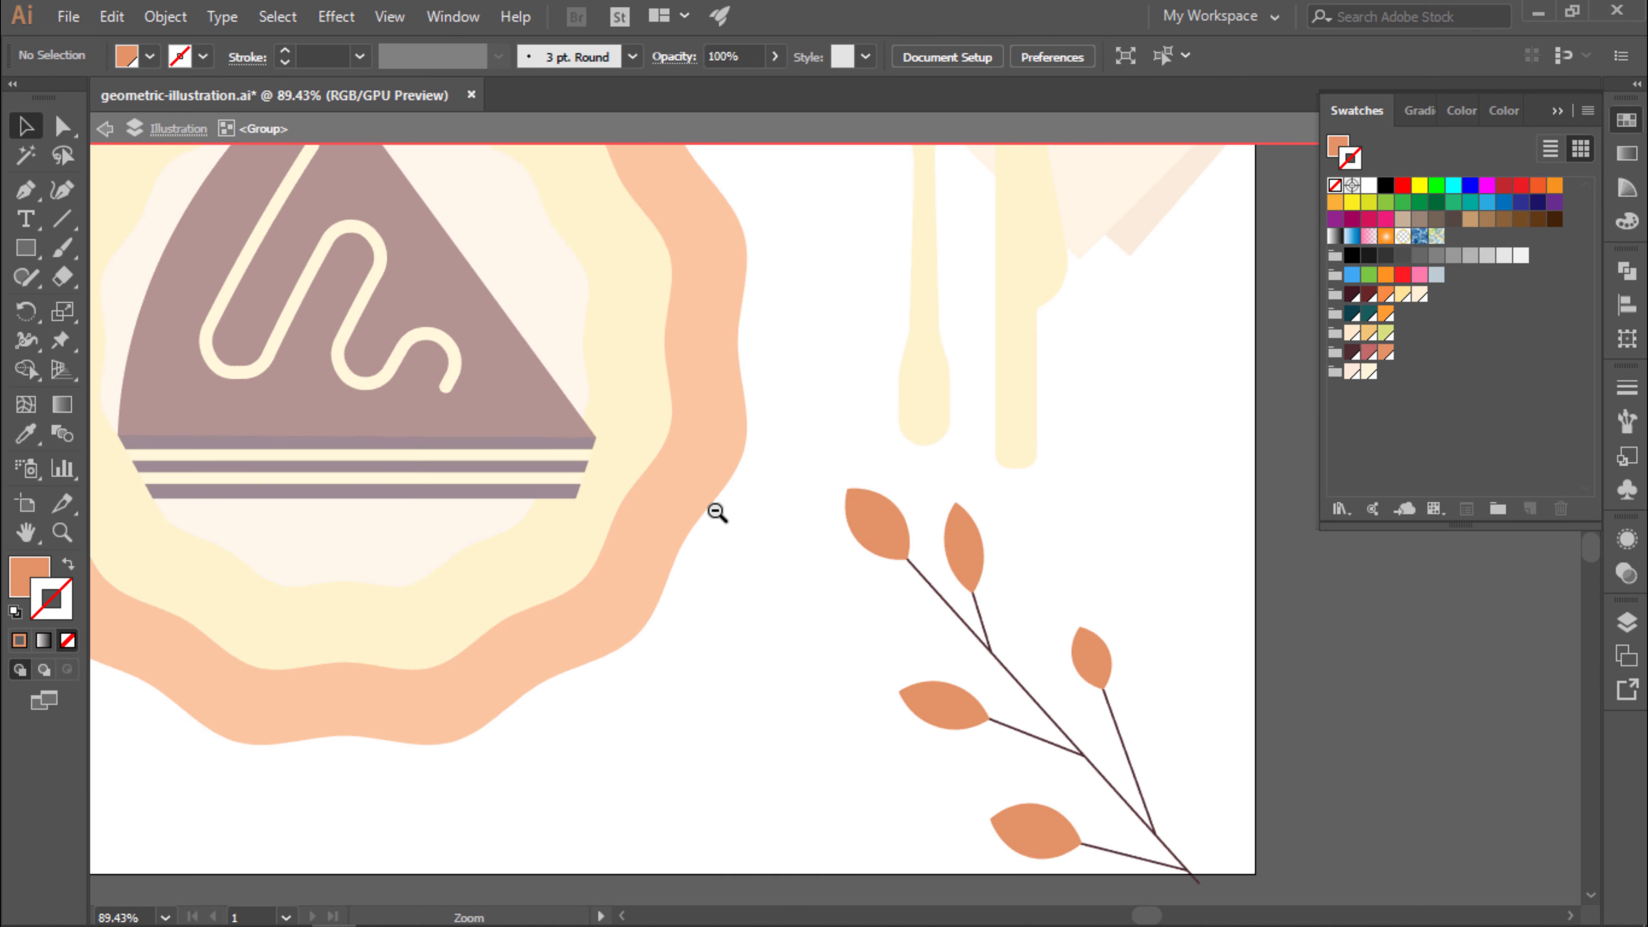
Fill the upper branch's leaves with terracotta orange.
{"action": "scroll", "coordinate": [710, 509], "scroll_direction": "down", "scroll_amount": 2}
{"action": "scroll", "coordinate": [895, 519], "scroll_direction": "down", "scroll_amount": 2}
{"action": "double_click", "coordinate": [893, 523]}
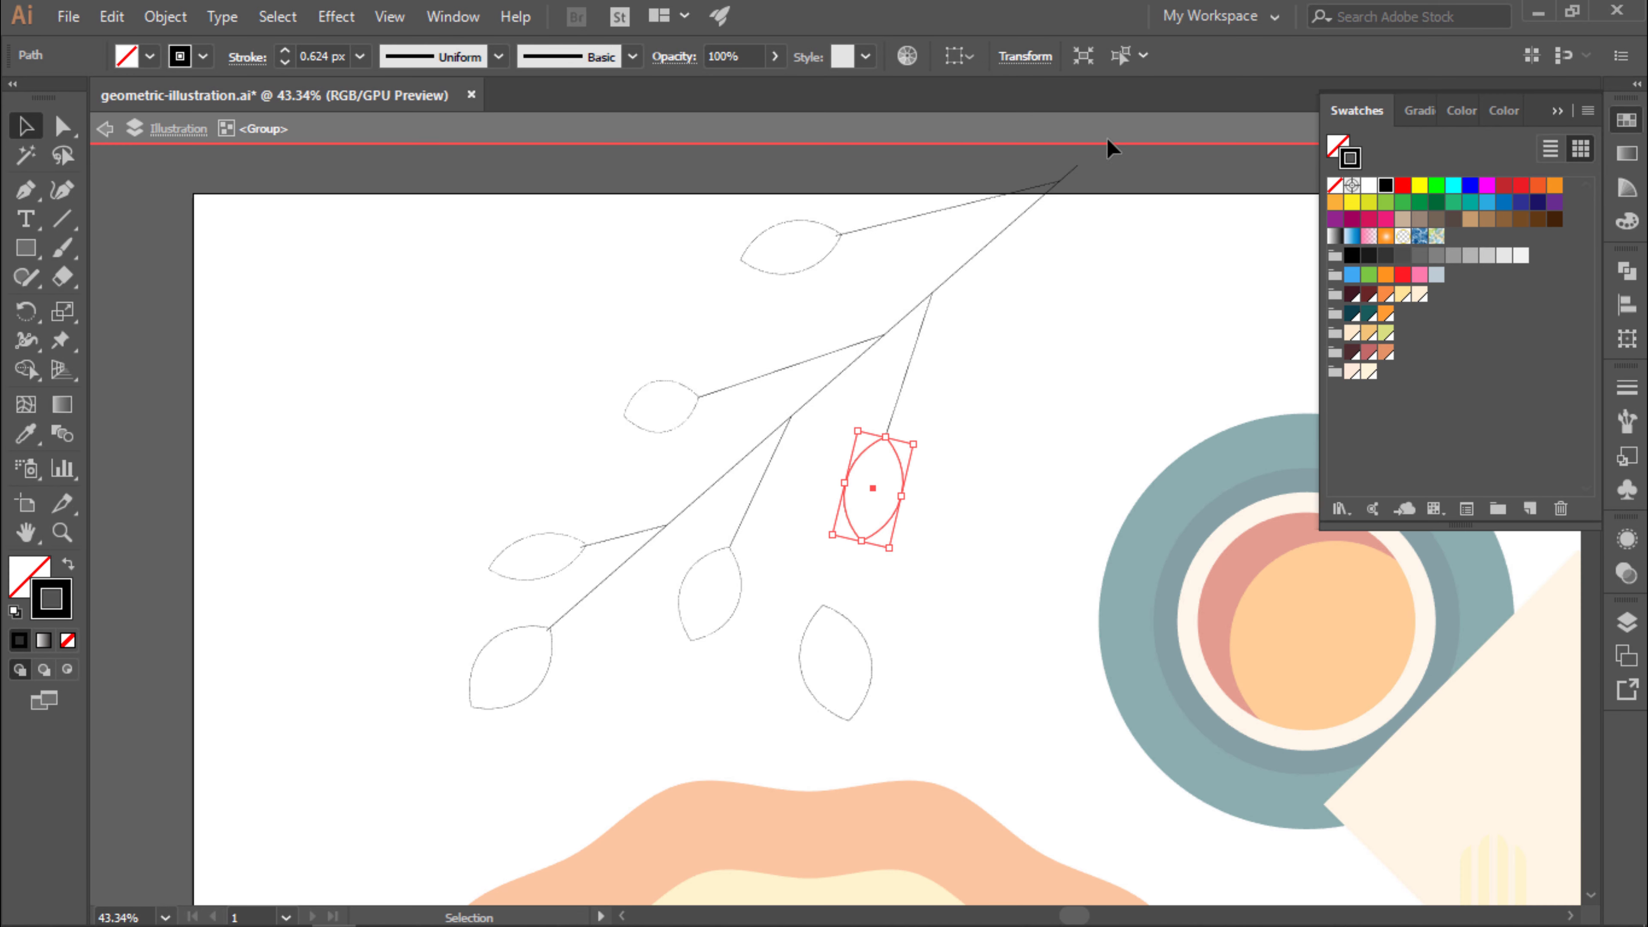
{"action": "left_click_drag", "start_coordinate": [785, 698], "coordinate": [713, 694]}
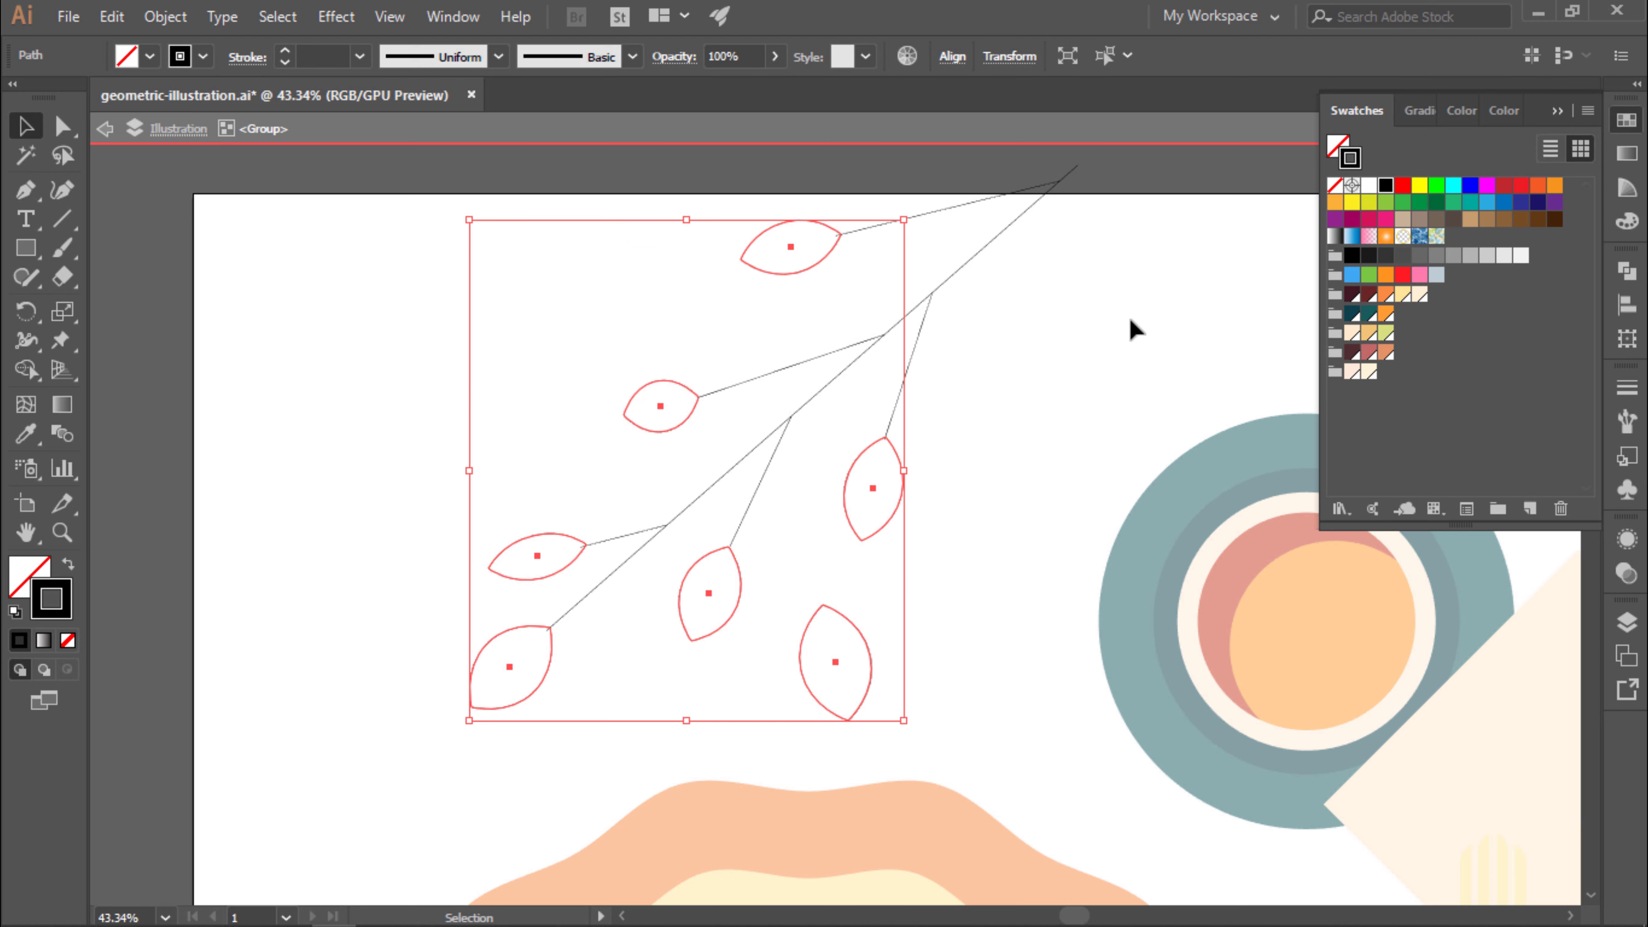
{"action": "left_click", "coordinate": [1378, 354]}
Give the upper branch's stems a dark brown 5 px stroke.
{"action": "left_click", "coordinate": [924, 299]}
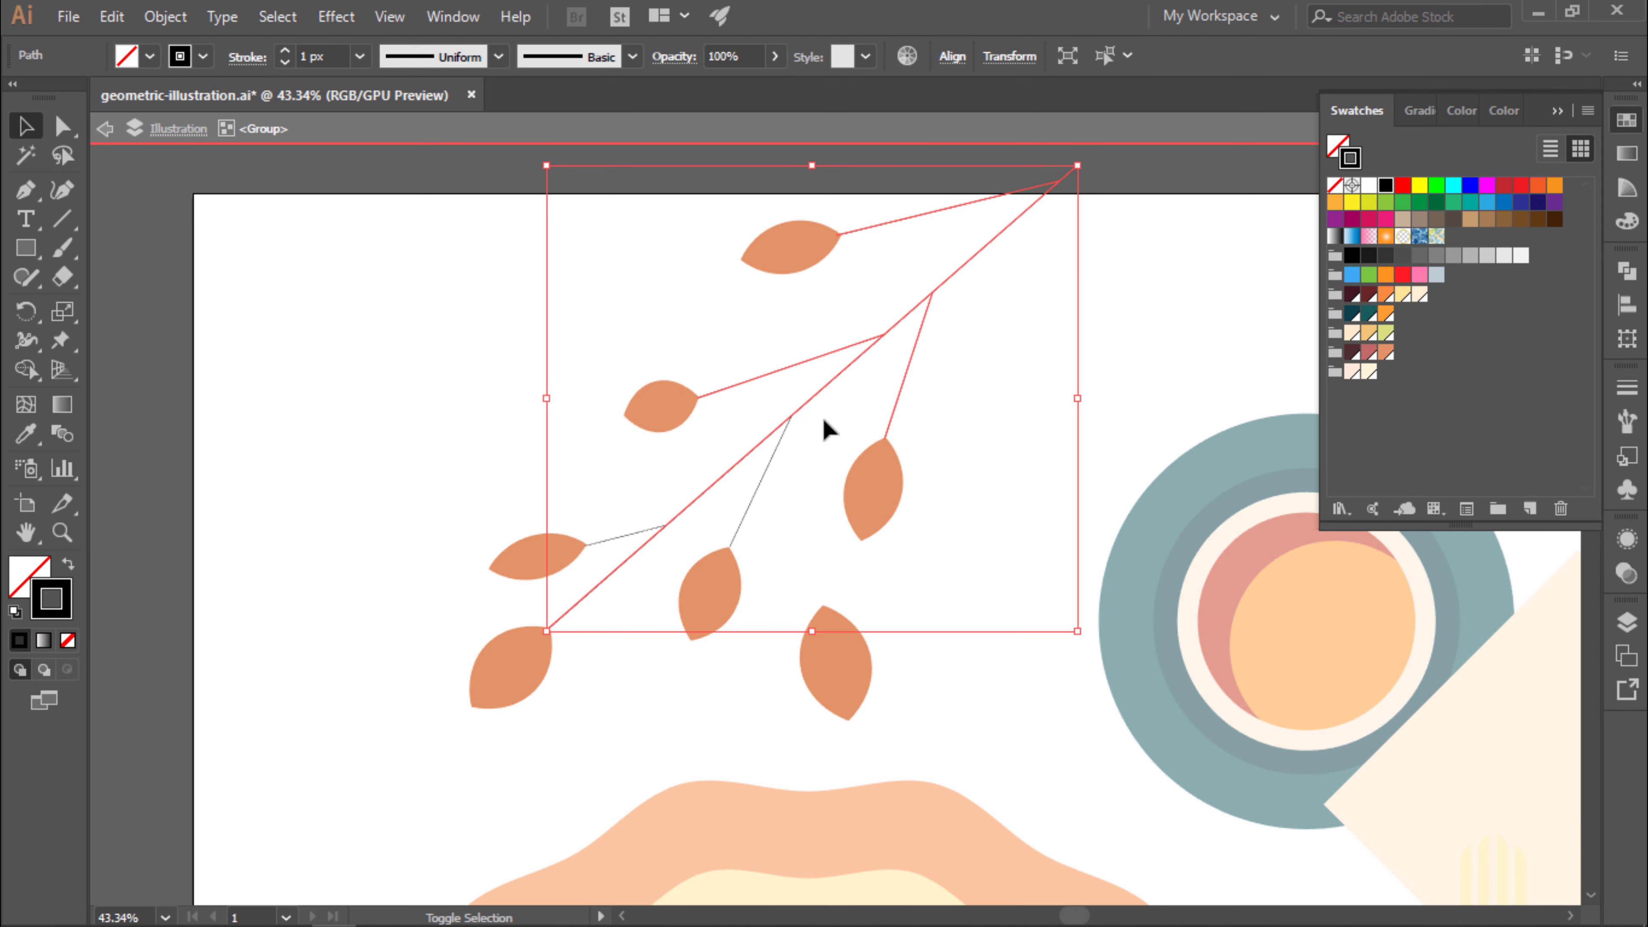
{"action": "left_click", "coordinate": [1354, 353]}
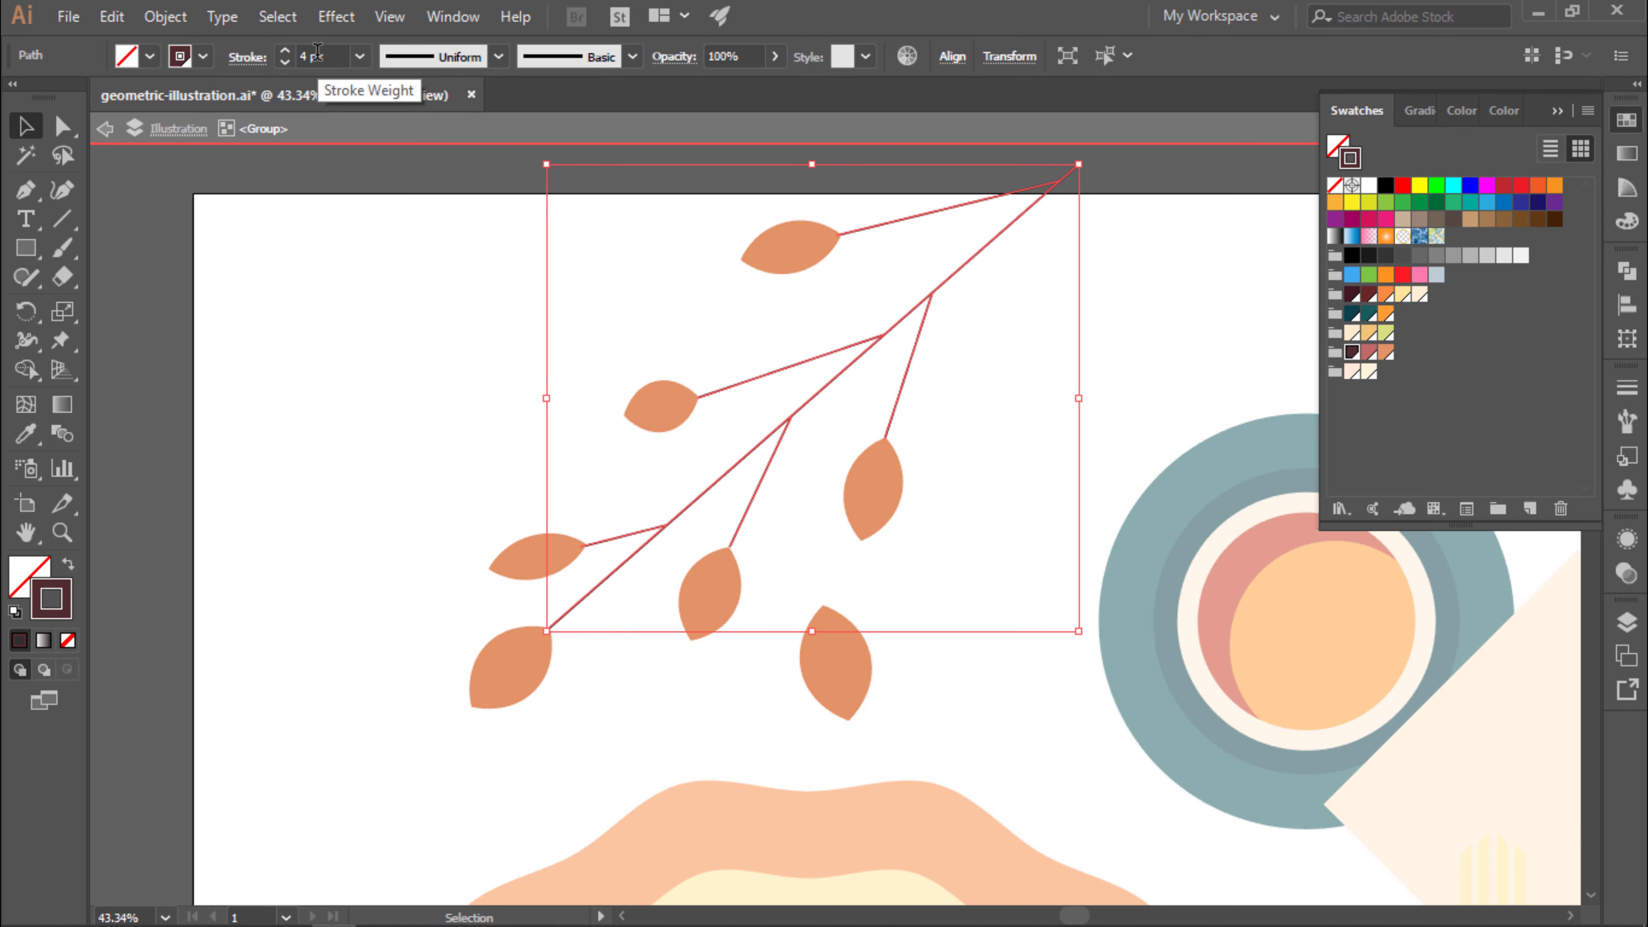
{"action": "left_click", "coordinate": [285, 51]}
{"action": "key", "text": "Escape"}
{"action": "key", "text": "ctrl+0"}
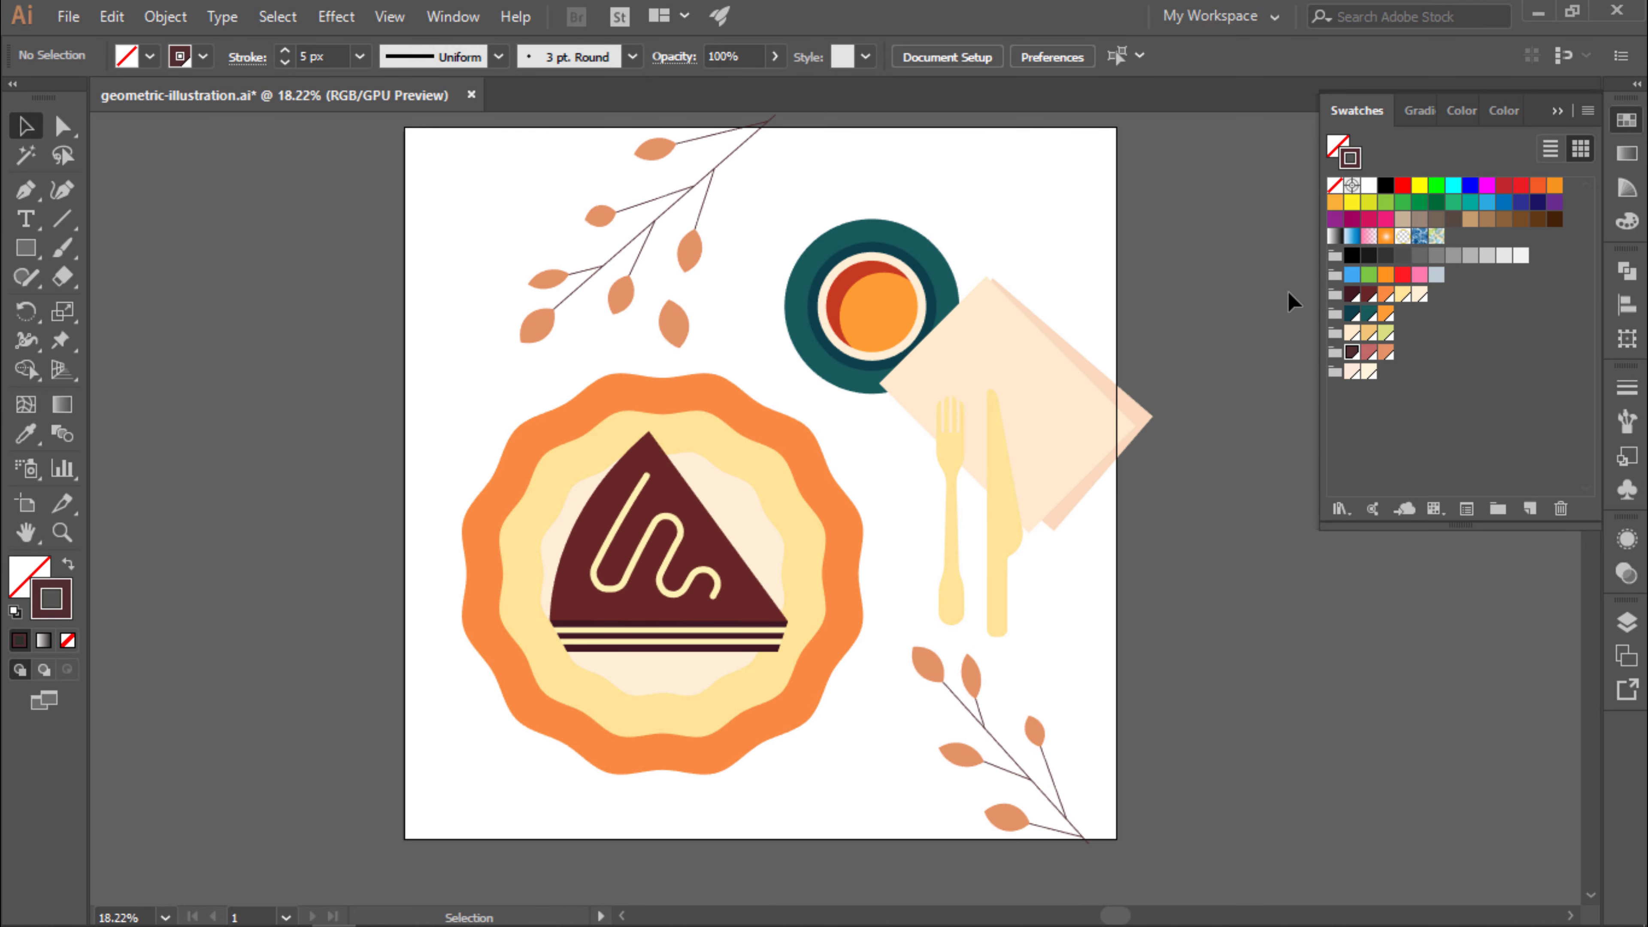
Draw a small orange dot on the plate's outer rim.
{"action": "left_click", "coordinate": [1555, 112]}
{"action": "left_click_drag", "start_coordinate": [1322, 339], "coordinate": [1320, 347]}
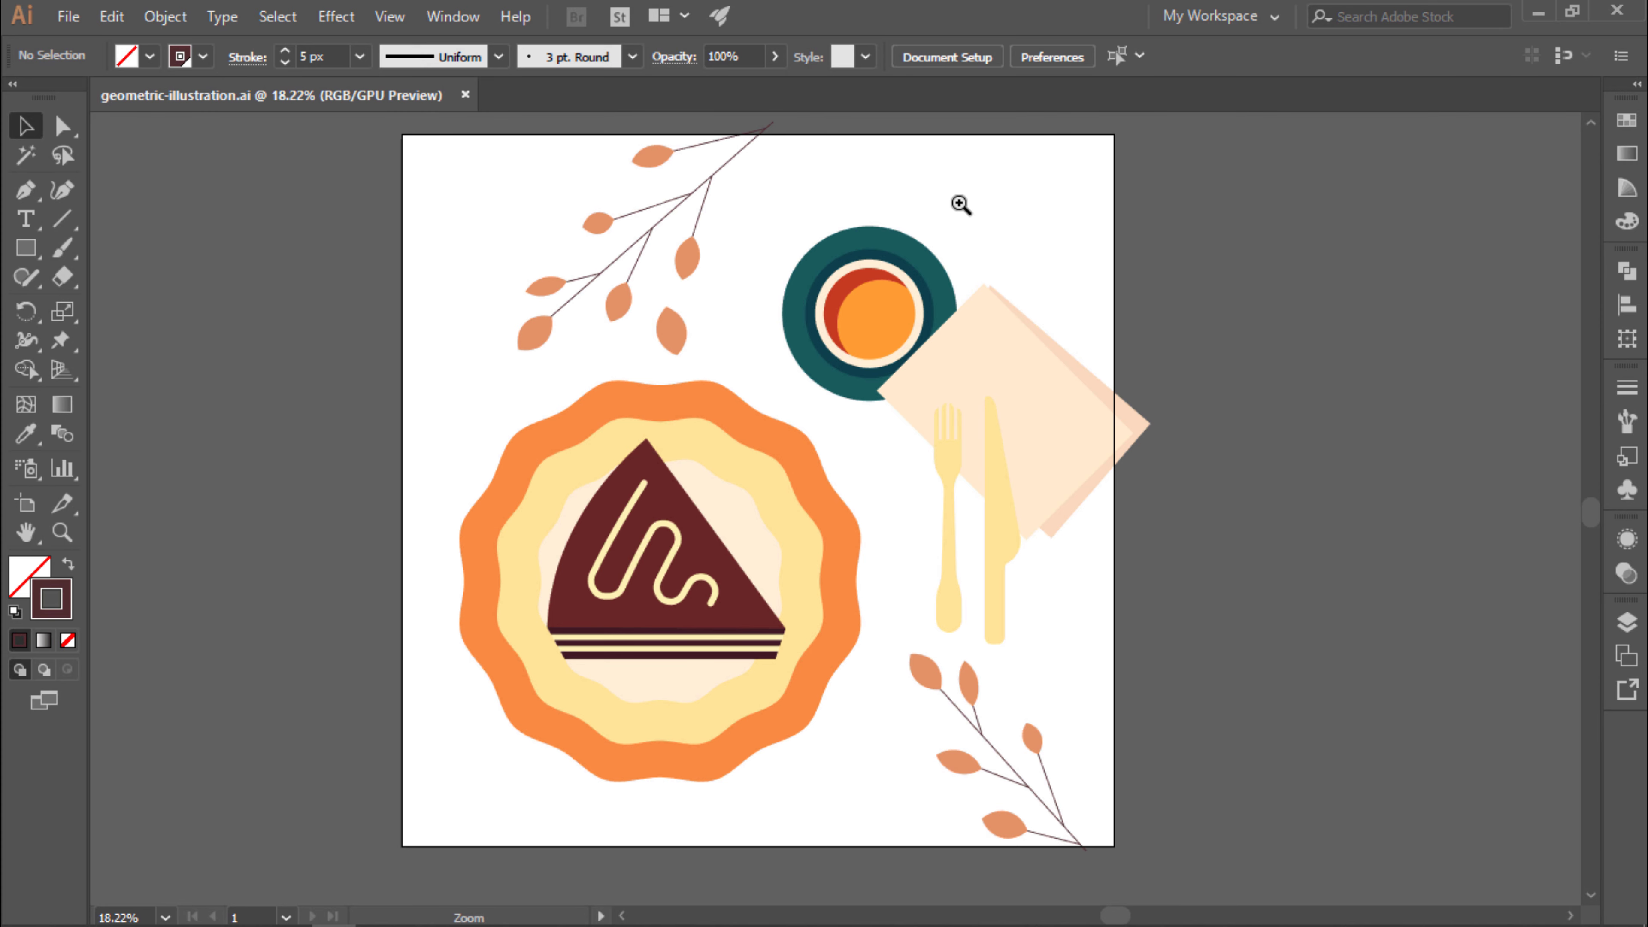
{"action": "left_click_drag", "start_coordinate": [960, 205], "coordinate": [938, 327]}
{"action": "left_click_drag", "start_coordinate": [764, 318], "coordinate": [776, 367]}
{"action": "key", "text": "v"}
{"action": "scroll", "coordinate": [765, 318], "scroll_direction": "up", "scroll_amount": 1}
{"action": "left_click", "coordinate": [863, 389]}
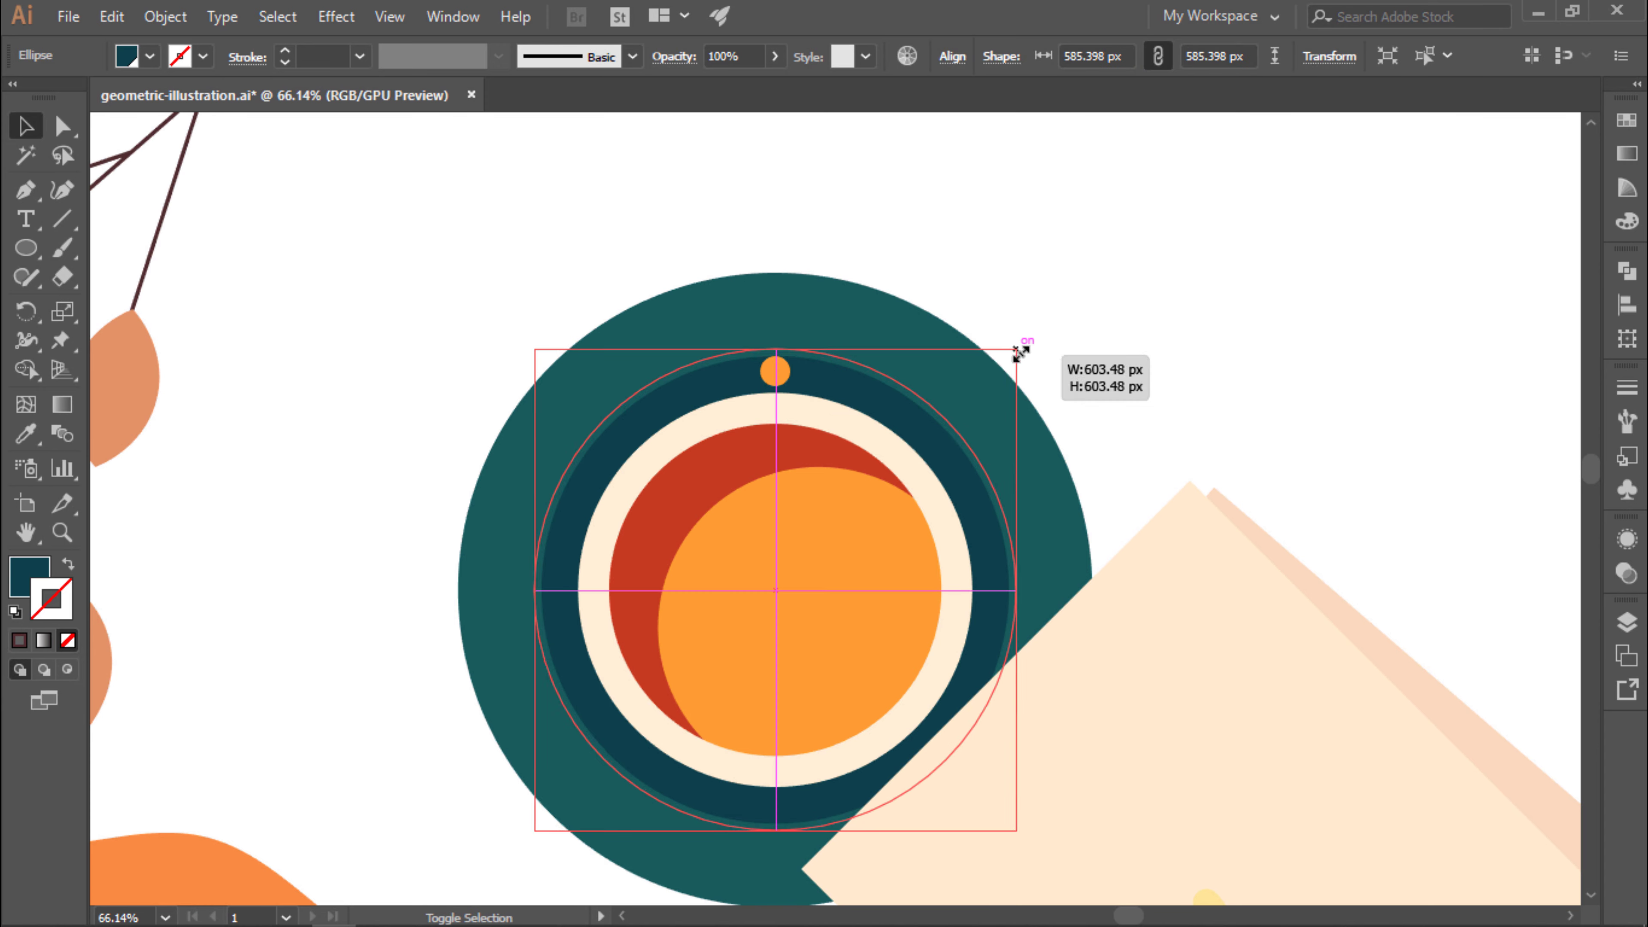
{"action": "left_click", "coordinate": [964, 328]}
{"action": "left_click", "coordinate": [775, 371]}
{"action": "scroll", "coordinate": [776, 371], "scroll_direction": "up", "scroll_amount": 1, "text": "alt"}
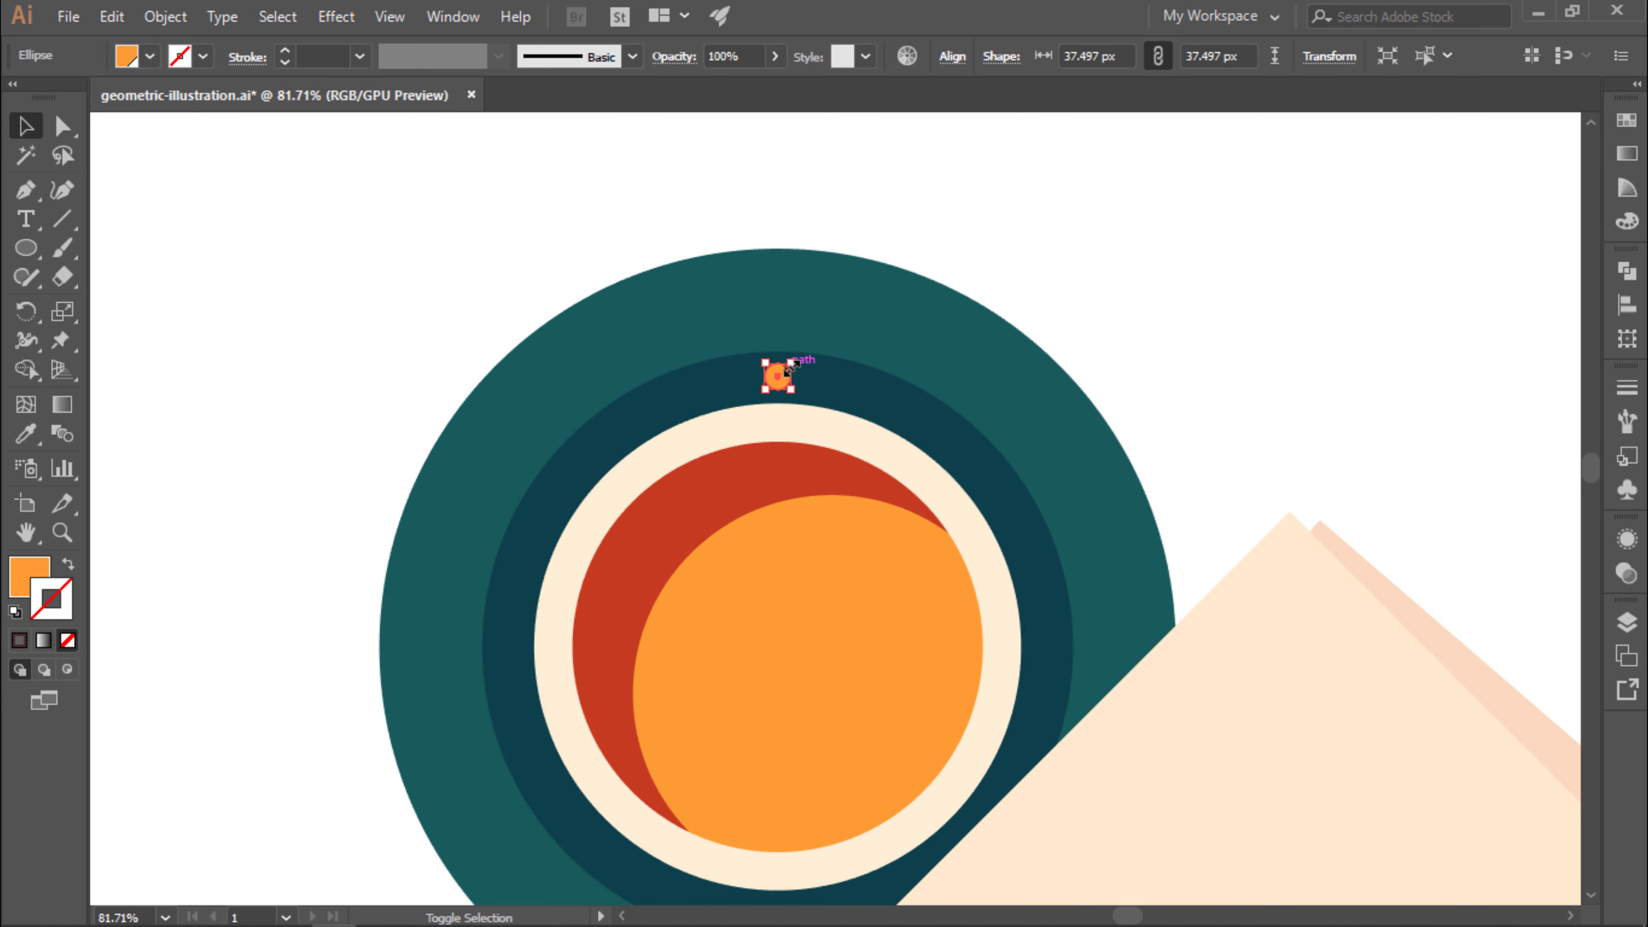
Draw a small orange ellipse above the dot and stretch it into a tall oval.
{"action": "key", "text": "ctrl+shift+a"}
{"action": "key", "text": "l"}
{"action": "left_click_drag", "start_coordinate": [802, 286], "coordinate": [781, 344]}
{"action": "key", "text": "a"}
{"action": "key", "text": "s"}
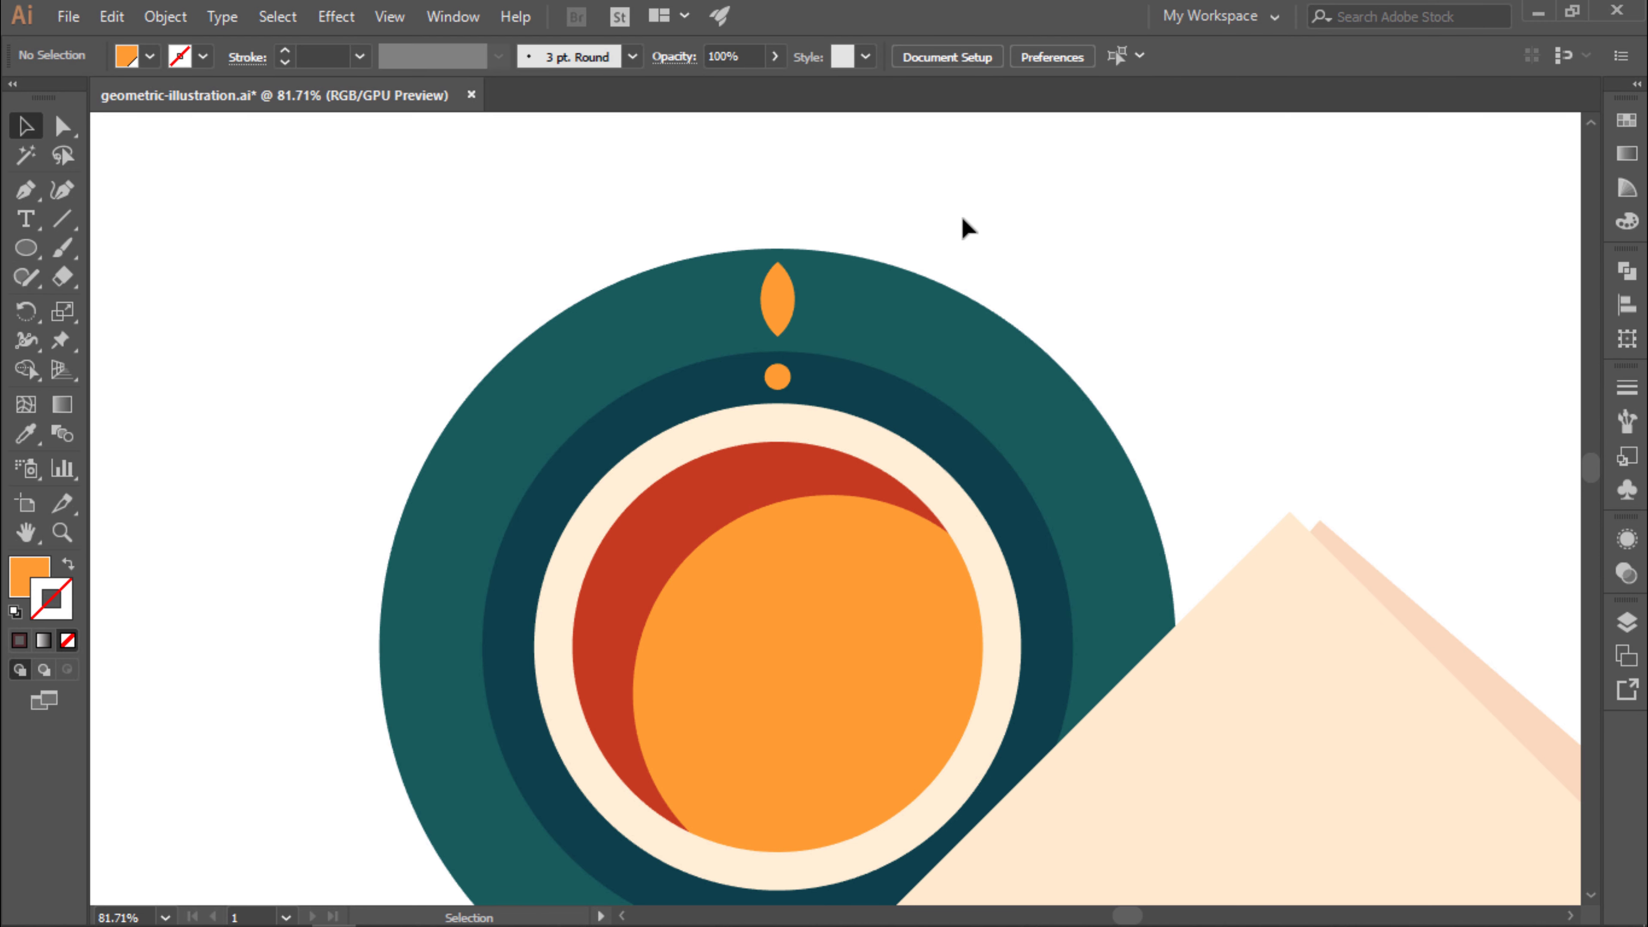
Sharpen the oval's ends into a pointed leaf and group it with the dot.
{"action": "key", "text": "v"}
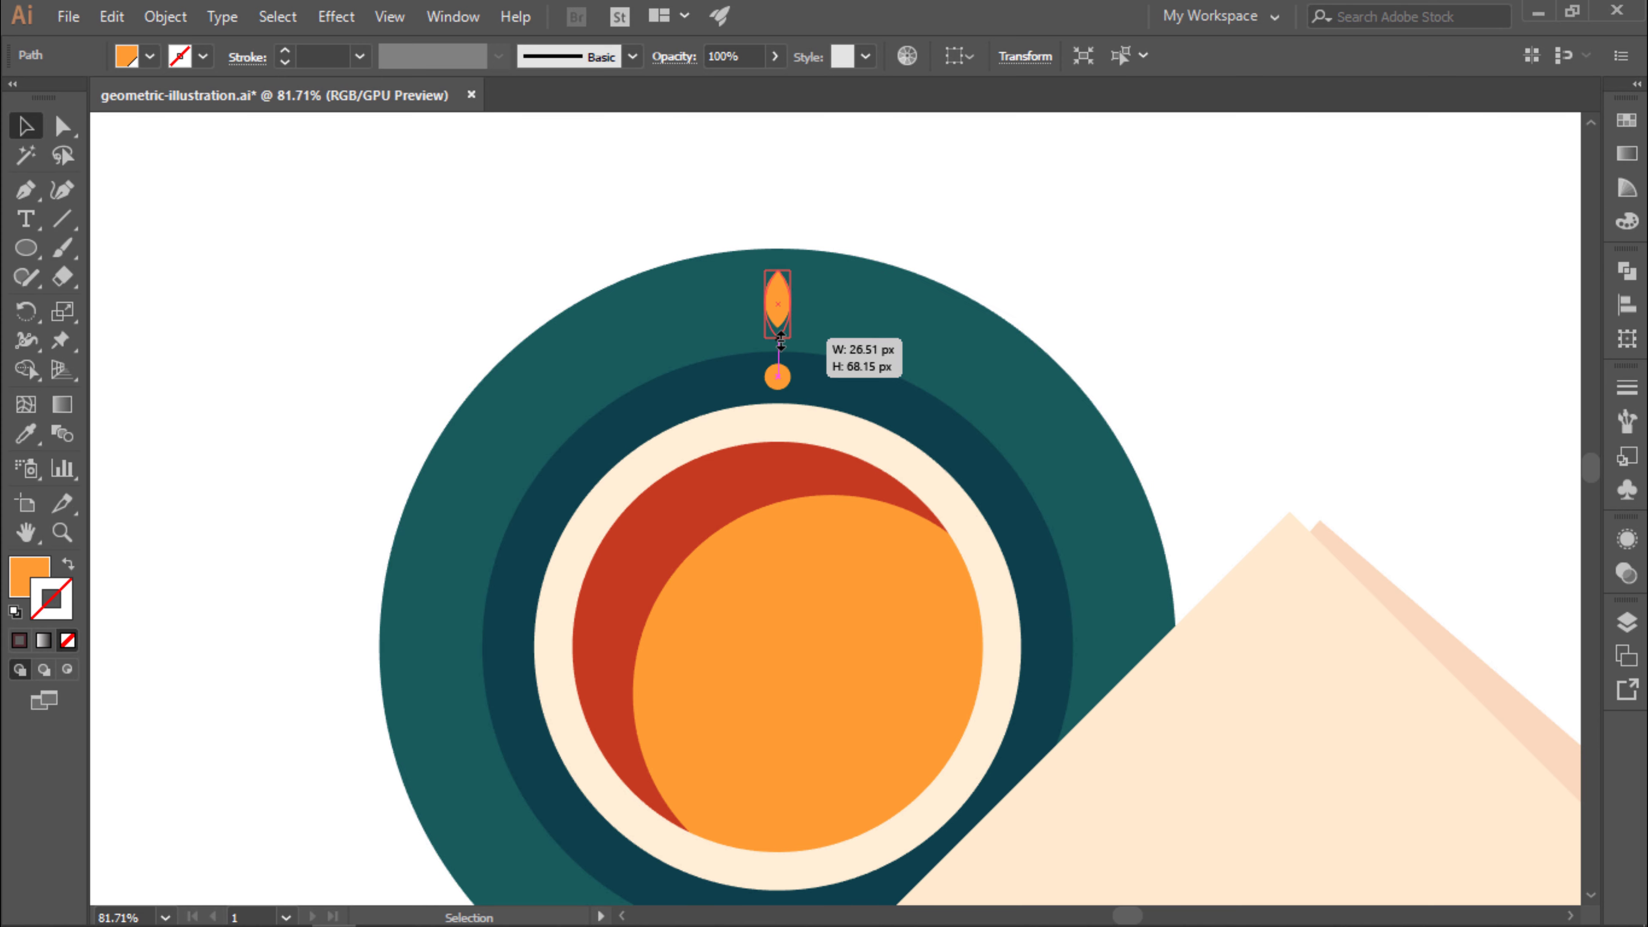
{"action": "scroll", "coordinate": [753, 318], "scroll_direction": "up", "scroll_amount": 2}
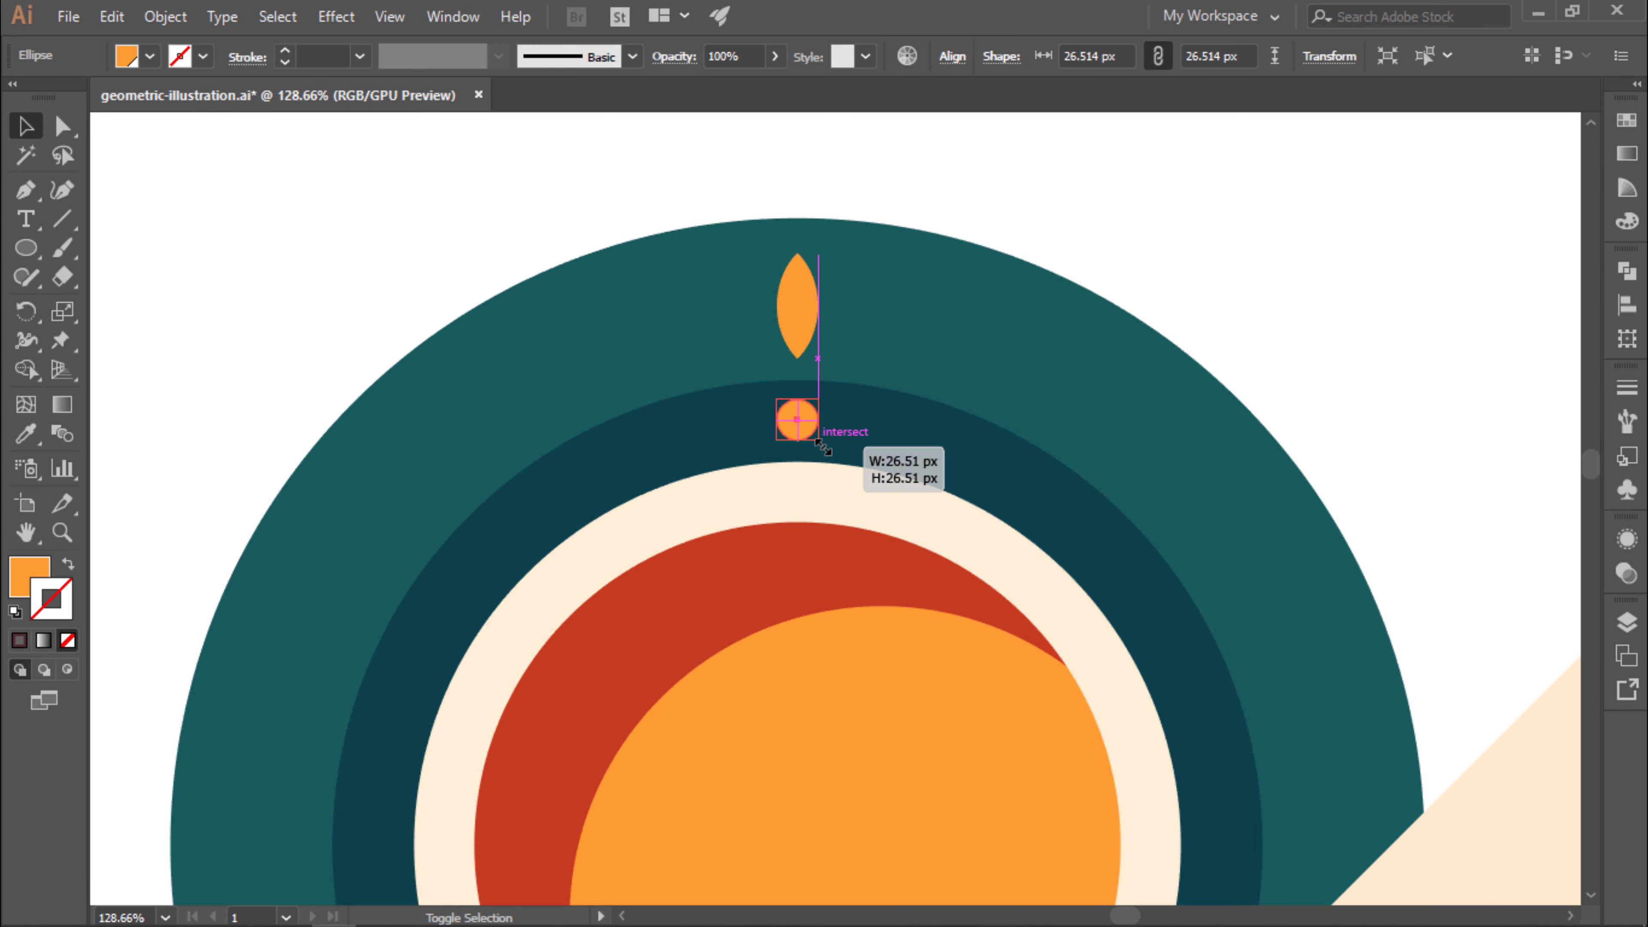
{"action": "left_click", "coordinate": [797, 305]}
{"action": "key", "text": "a"}
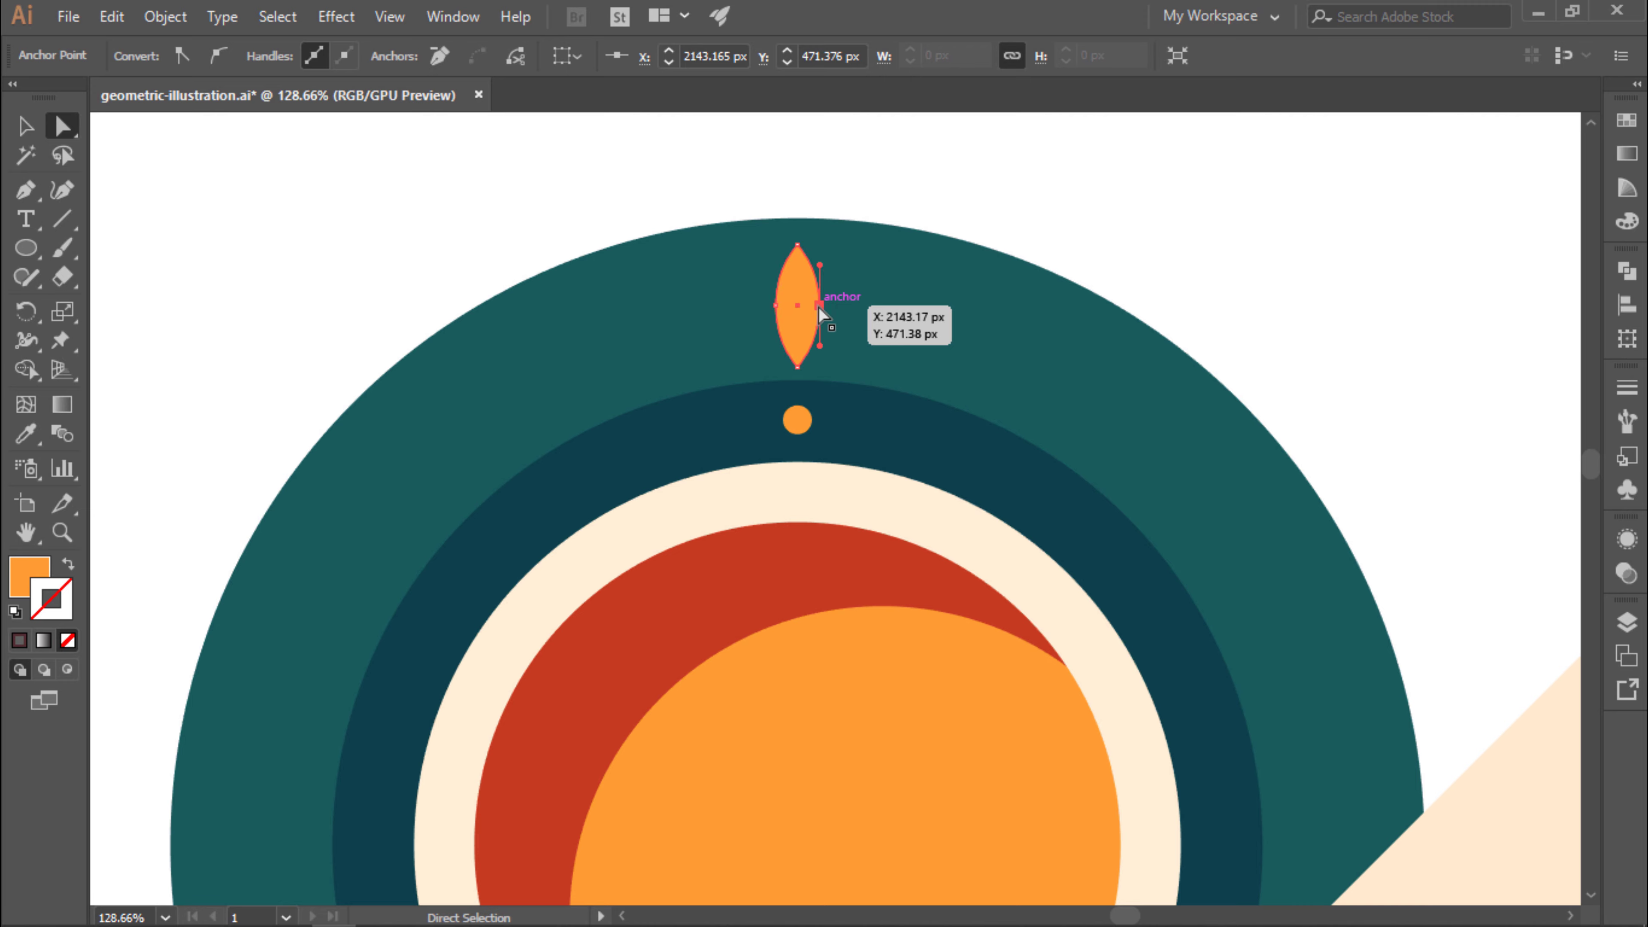
{"action": "left_click", "coordinate": [798, 421]}
{"action": "key", "text": "v"}
{"action": "scroll", "coordinate": [1070, 260], "scroll_direction": "down", "scroll_amount": 1}
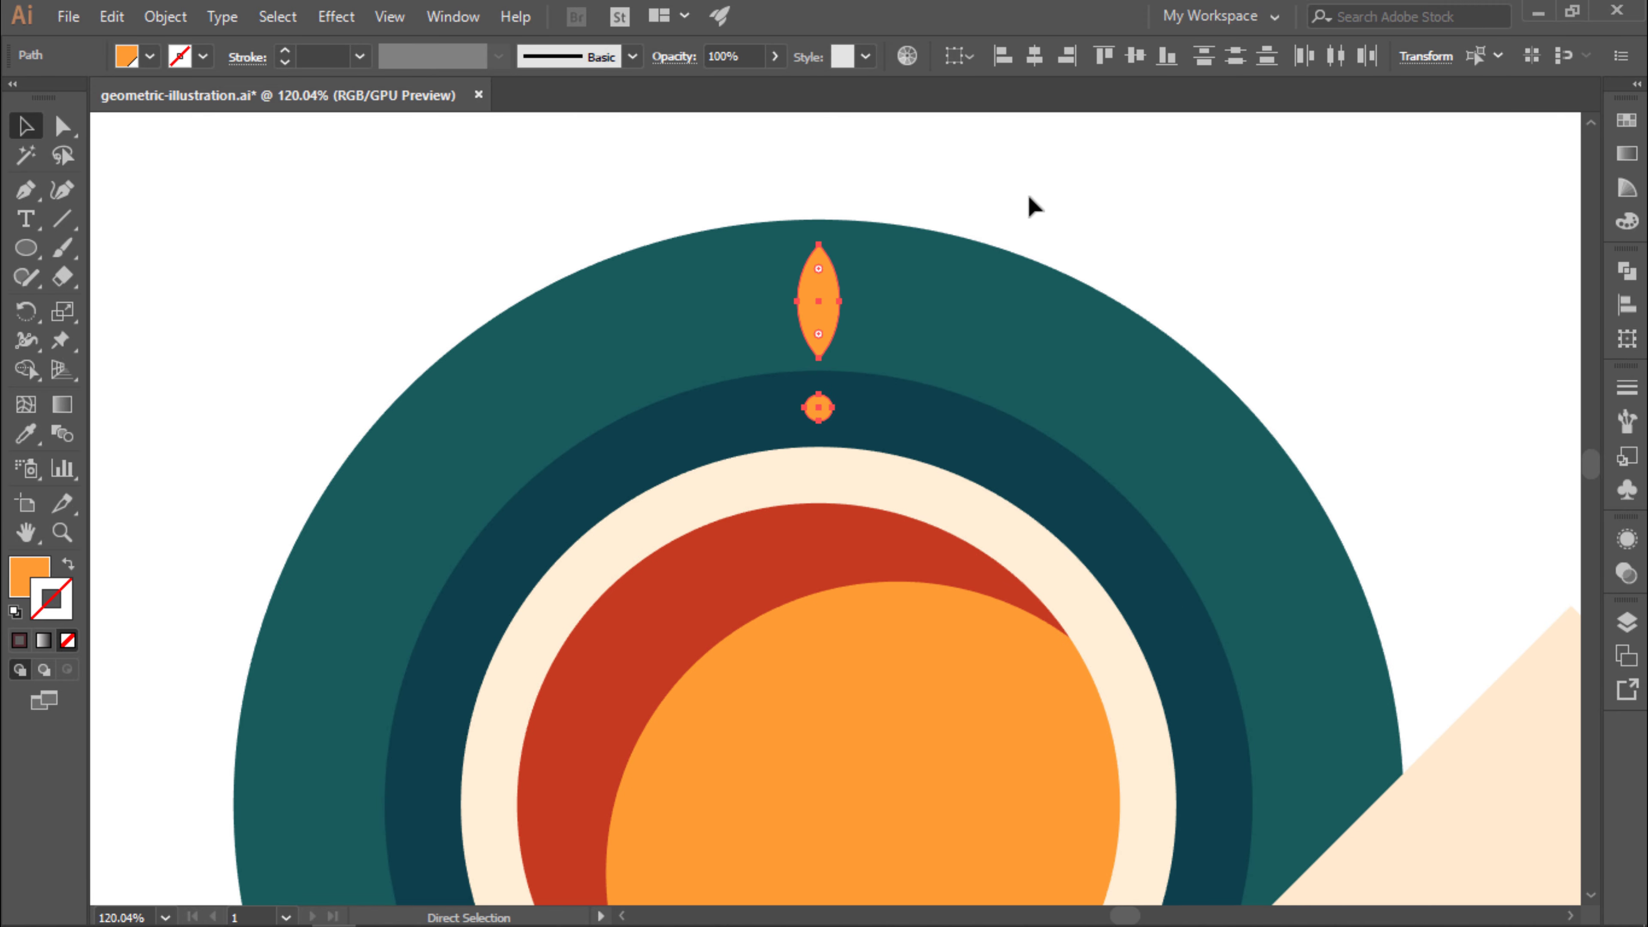
{"action": "key", "text": "ctrl+g"}
{"action": "key", "text": "r"}
{"action": "scroll", "coordinate": [1055, 502], "scroll_direction": "down", "scroll_amount": 5}
Repeat 30° rotated copies of the leaf-and-dot group around the plate centre.
{"action": "left_click", "coordinate": [893, 709], "text": "alt"}
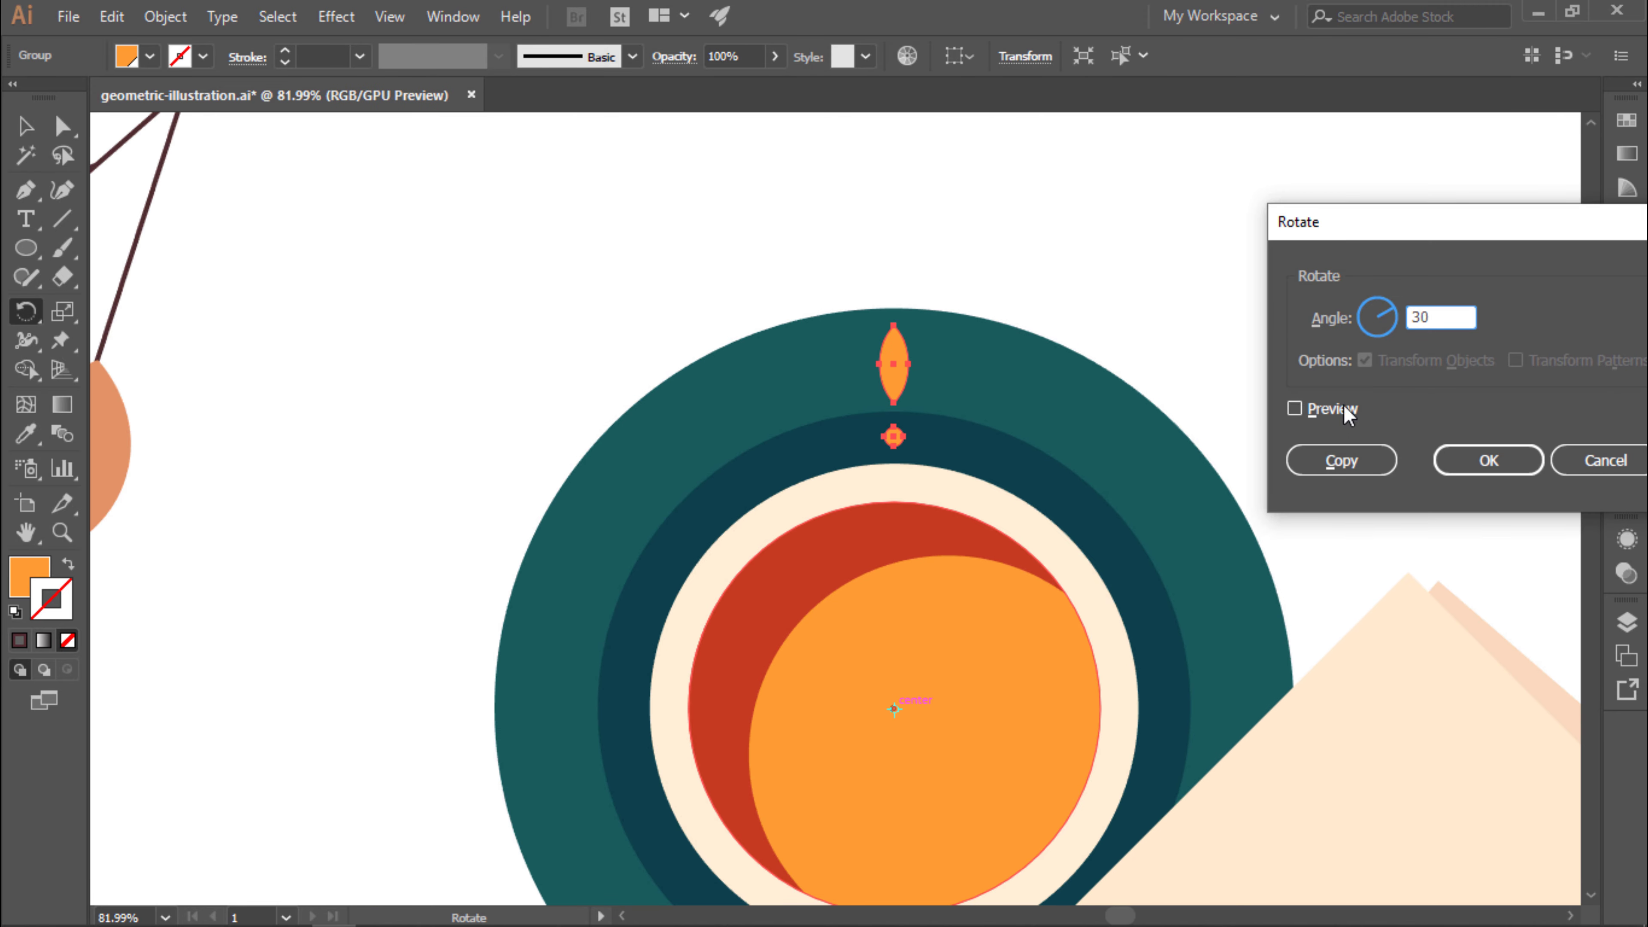
{"action": "left_click", "coordinate": [1341, 460]}
{"action": "key", "text": "ctrl+d"}
{"action": "key", "text": "ctrl+d"}
{"action": "key", "text": "ctrl+d"}
{"action": "scroll", "coordinate": [1200, 392], "scroll_direction": "down", "scroll_amount": 3}
{"action": "key", "text": "v"}
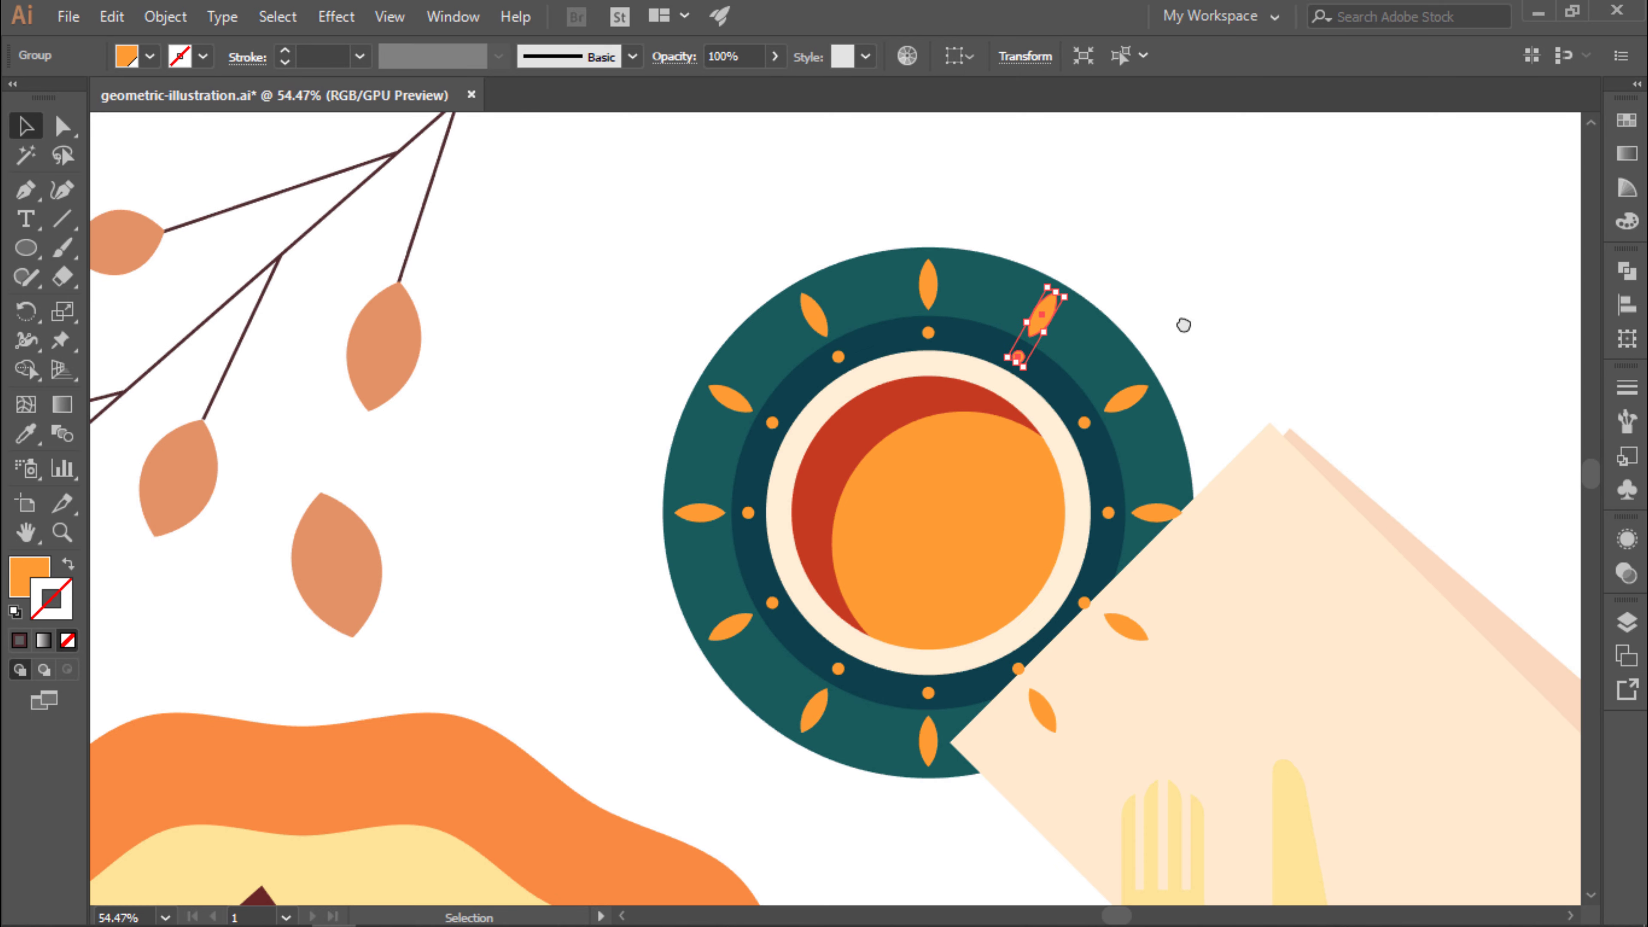
Select the leaf-and-dot groups around the rim, then clear the selection.
{"action": "left_click", "coordinate": [1126, 397], "text": "shift"}
{"action": "left_click", "coordinate": [1156, 511], "text": "shift"}
{"action": "left_click", "coordinate": [730, 626], "text": "shift"}
{"action": "left_click", "coordinate": [701, 512], "text": "shift"}
{"action": "left_click", "coordinate": [730, 399], "text": "shift"}
{"action": "scroll", "coordinate": [1313, 269], "scroll_direction": "down", "scroll_amount": 3}
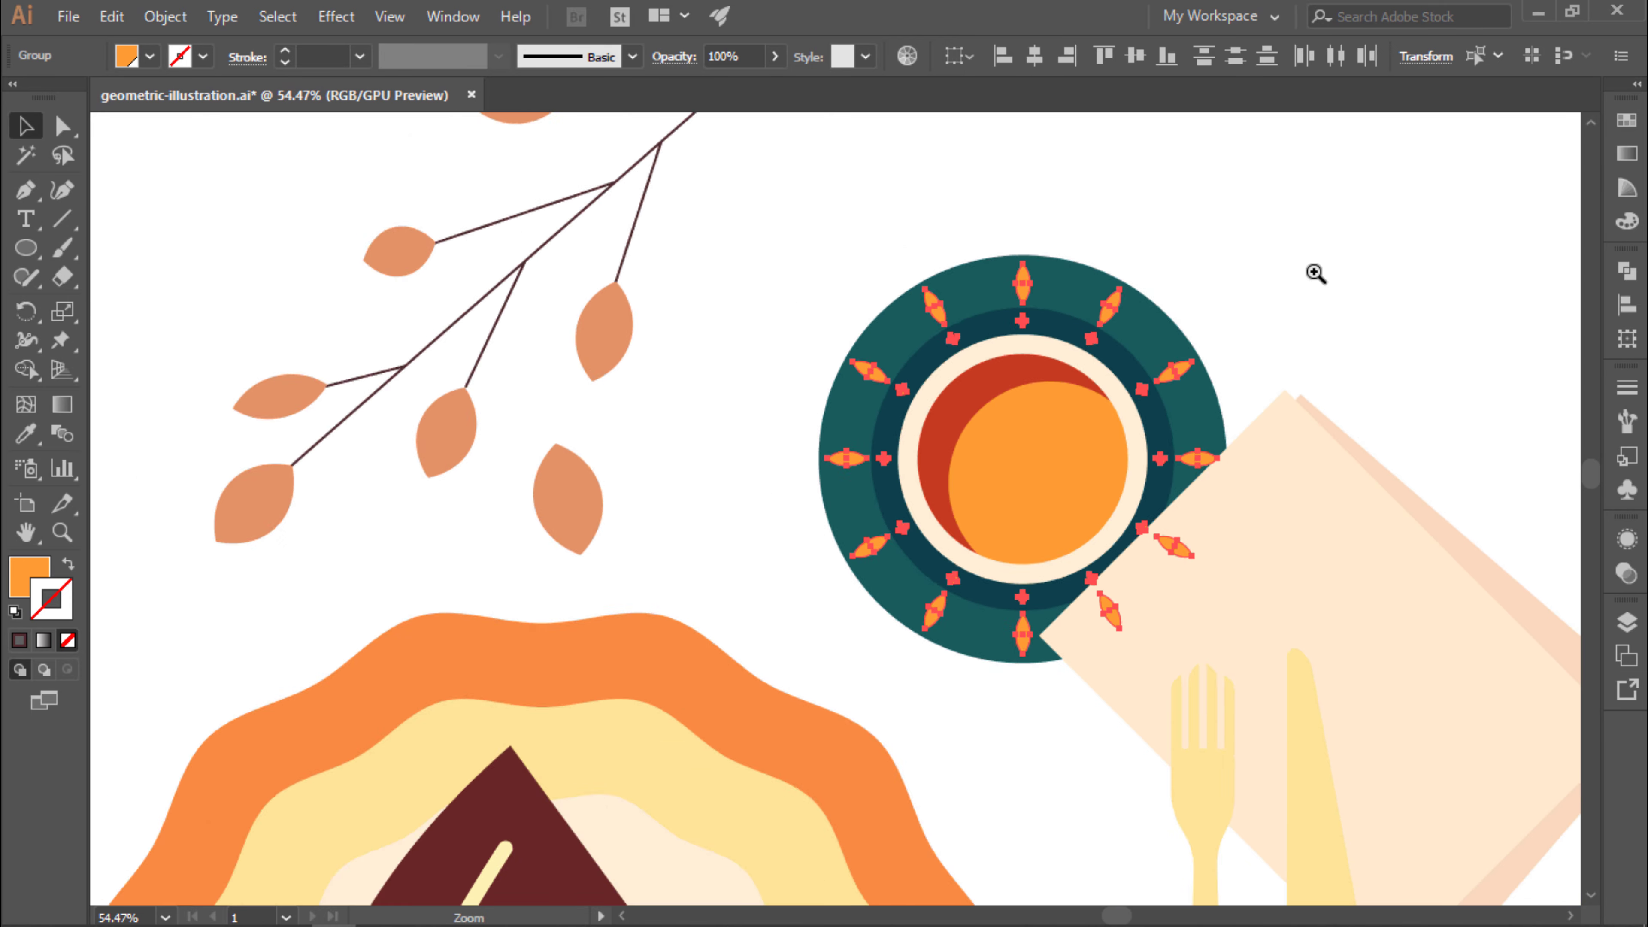
{"action": "scroll", "coordinate": [1313, 268], "scroll_direction": "up", "scroll_amount": 2}
{"action": "key", "text": "ctrl+shift+a"}
{"action": "scroll", "coordinate": [1000, 320], "scroll_direction": "down", "scroll_amount": 5}
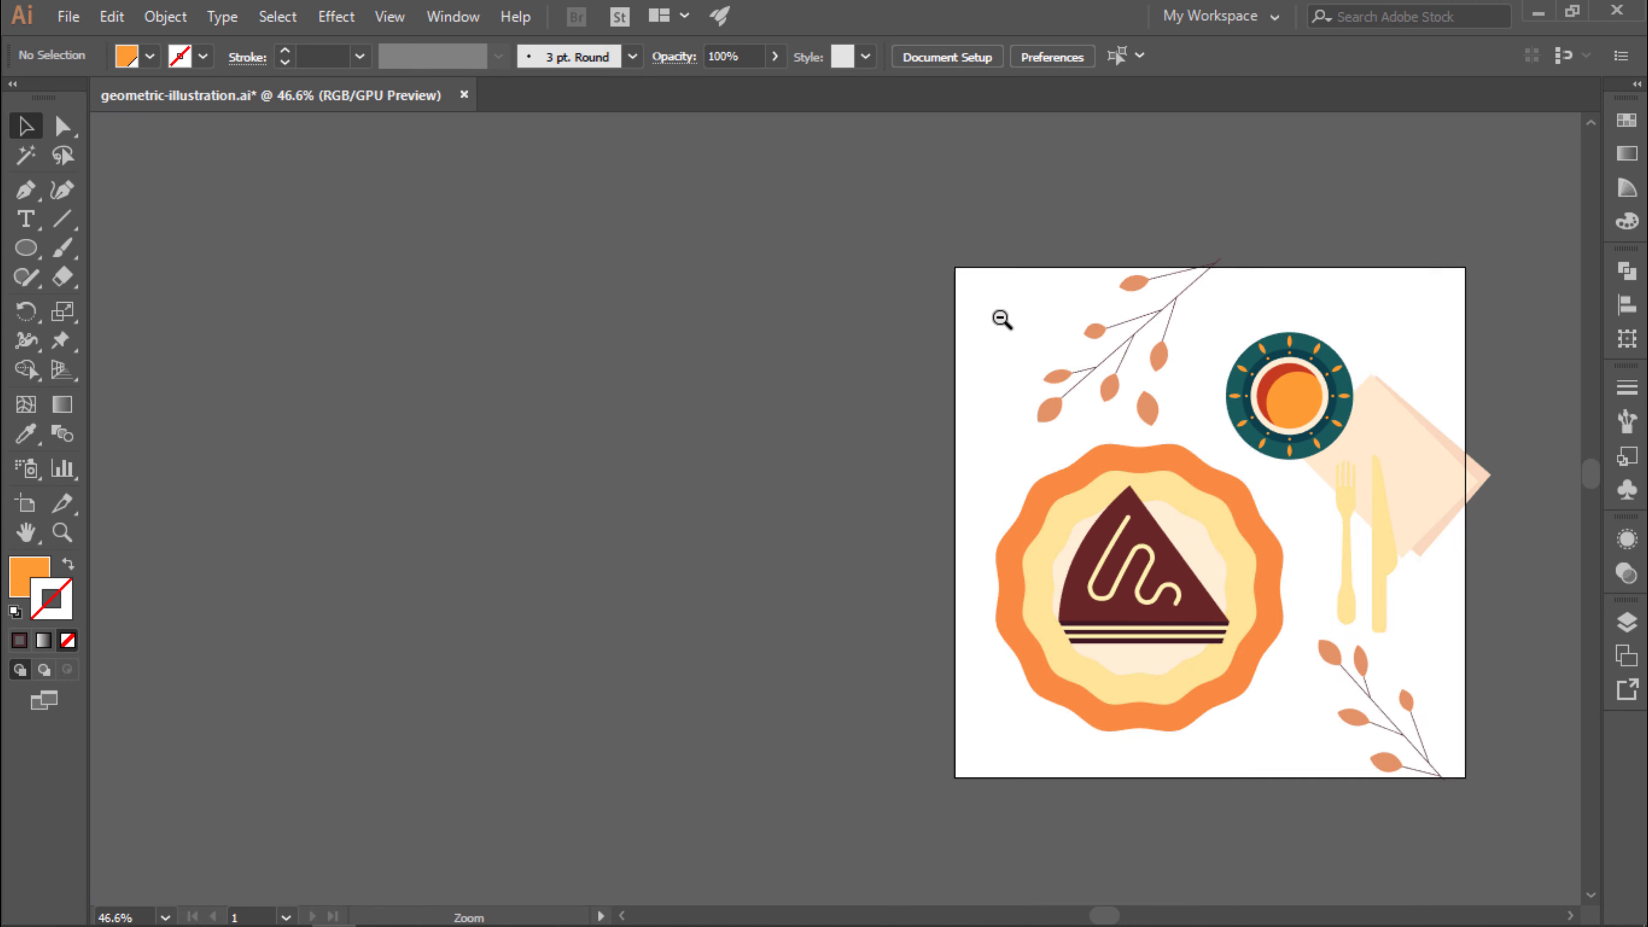
{"action": "scroll", "coordinate": [1081, 309], "scroll_direction": "down", "scroll_amount": 1}
{"action": "scroll", "coordinate": [1262, 456], "scroll_direction": "up", "scroll_amount": 2}
{"action": "scroll", "coordinate": [1143, 430], "scroll_direction": "up", "scroll_amount": 3}
{"action": "scroll", "coordinate": [1143, 431], "scroll_direction": "up", "scroll_amount": 2}
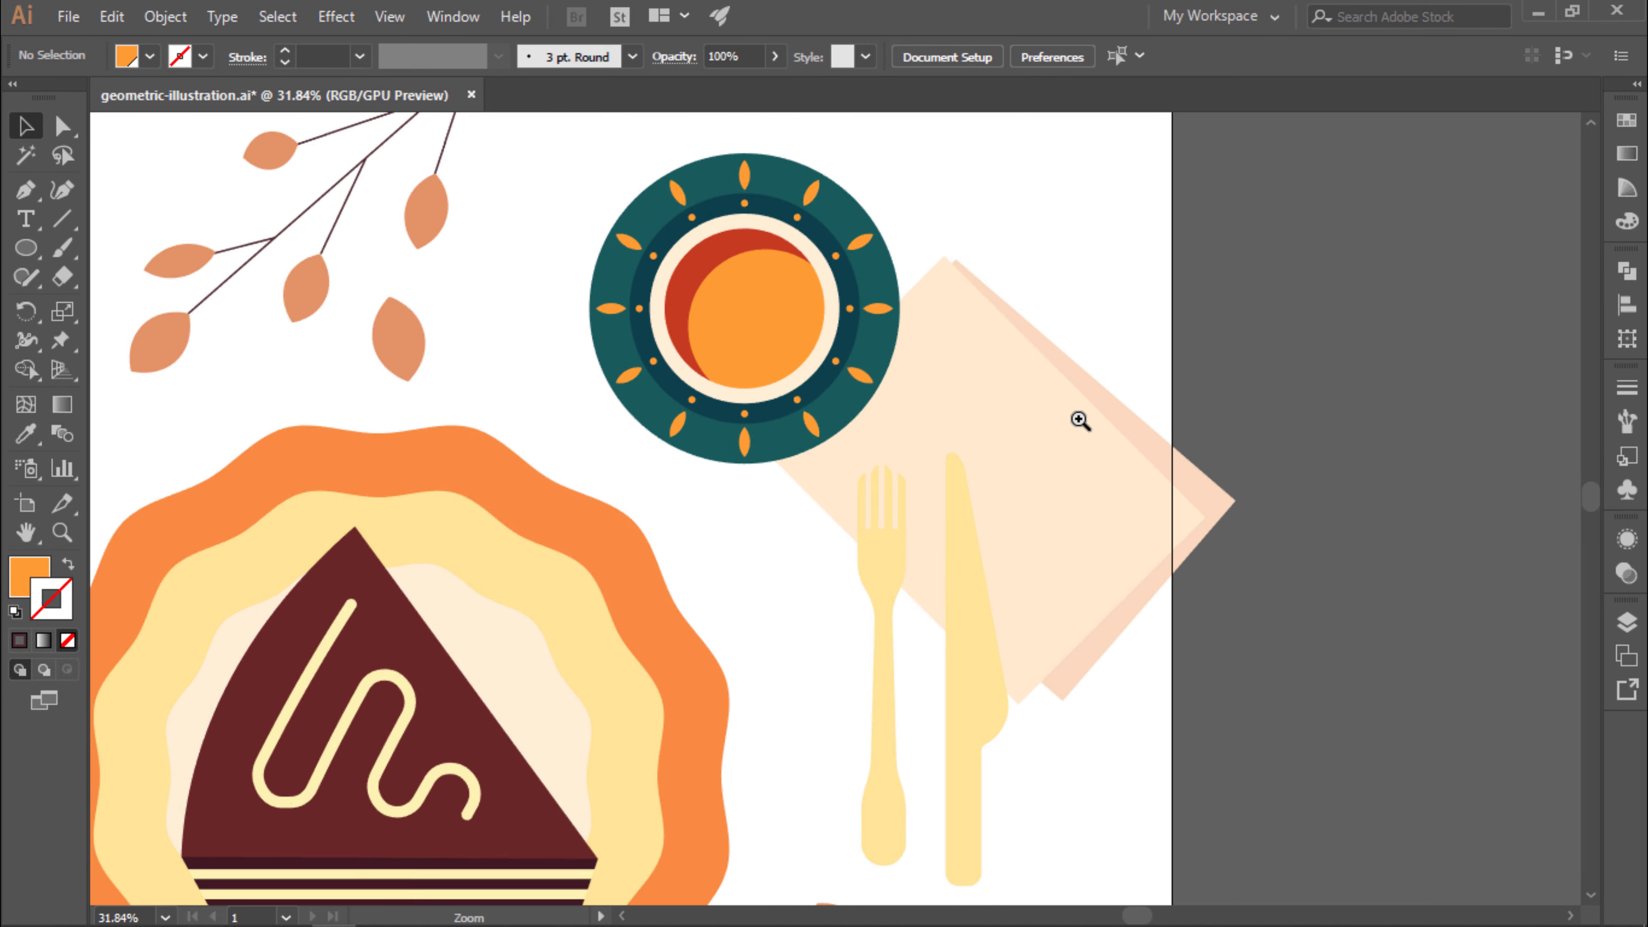
Draw two thin green bars, tilt them diagonally and place them across the napkin.
{"action": "key", "text": "m"}
{"action": "scroll", "coordinate": [1008, 415], "scroll_direction": "up", "scroll_amount": 1}
{"action": "left_click_drag", "start_coordinate": [1168, 409], "coordinate": [1104, 184]}
{"action": "key", "text": "v"}
{"action": "left_click", "coordinate": [1144, 416], "text": "shift"}
{"action": "left_click", "coordinate": [1628, 120]}
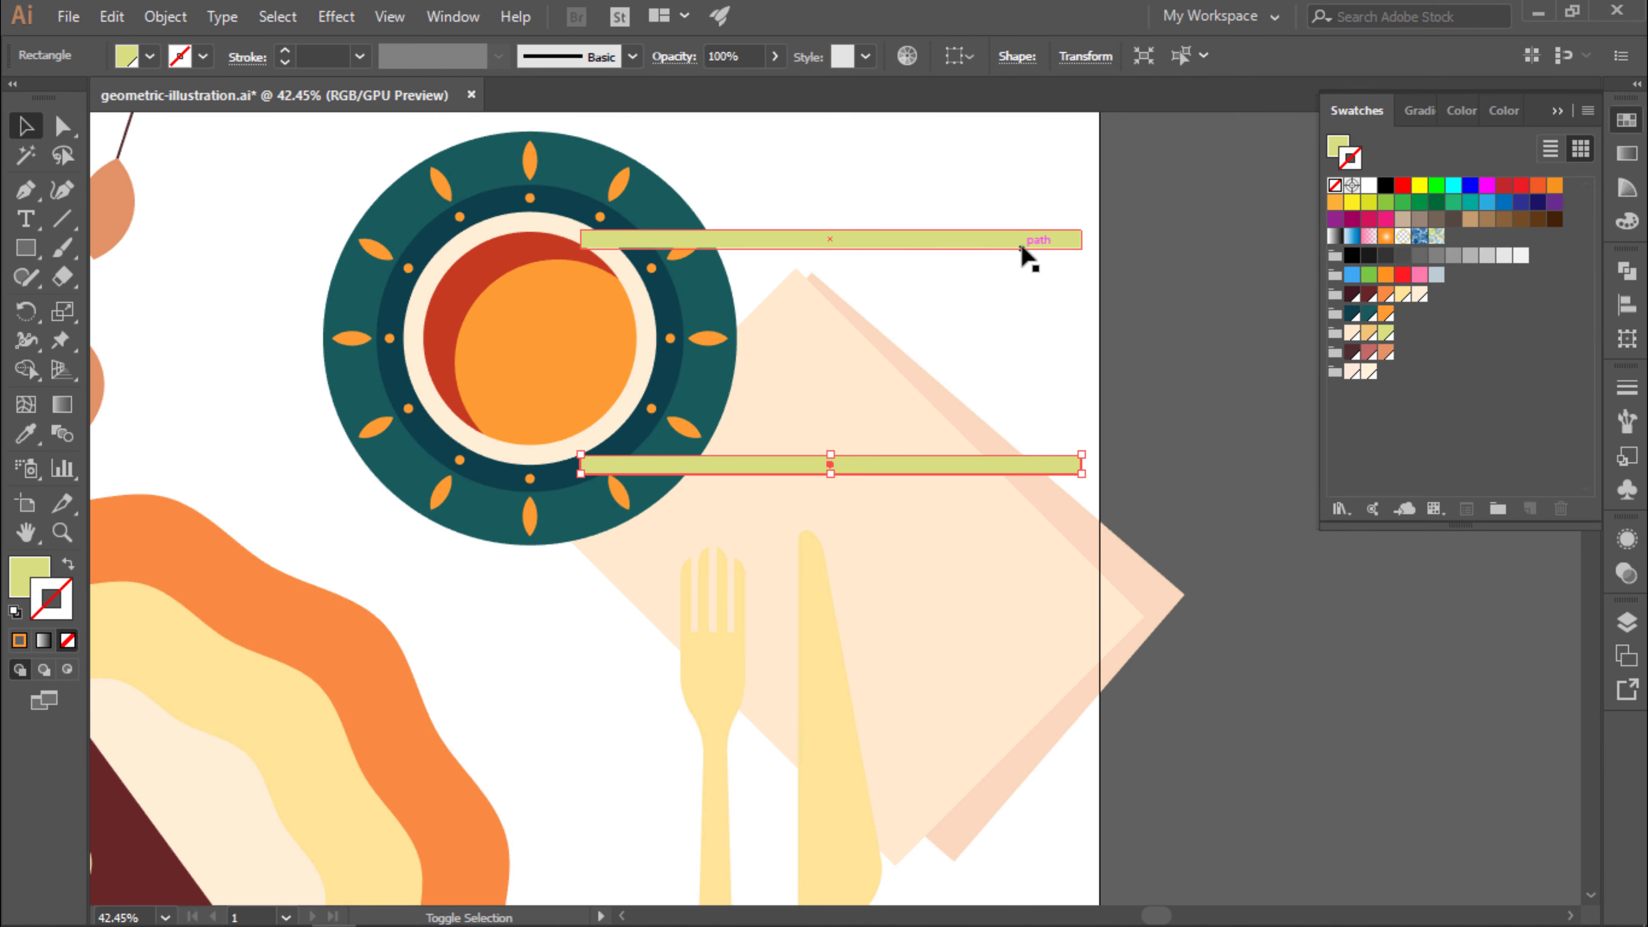
{"action": "left_click_drag", "start_coordinate": [1090, 240], "coordinate": [1161, 415]}
{"action": "mouse_move", "coordinate": [1008, 450]}
{"action": "left_mouse_down"}
{"action": "mouse_move", "coordinate": [1025, 557]}
{"action": "mouse_move", "coordinate": [927, 815]}
{"action": "left_mouse_up"}
{"action": "left_click_drag", "start_coordinate": [1079, 652], "coordinate": [1107, 614]}
Blend the two green bars with 4 specified steps.
{"action": "key", "text": "w"}
{"action": "left_click", "coordinate": [744, 659]}
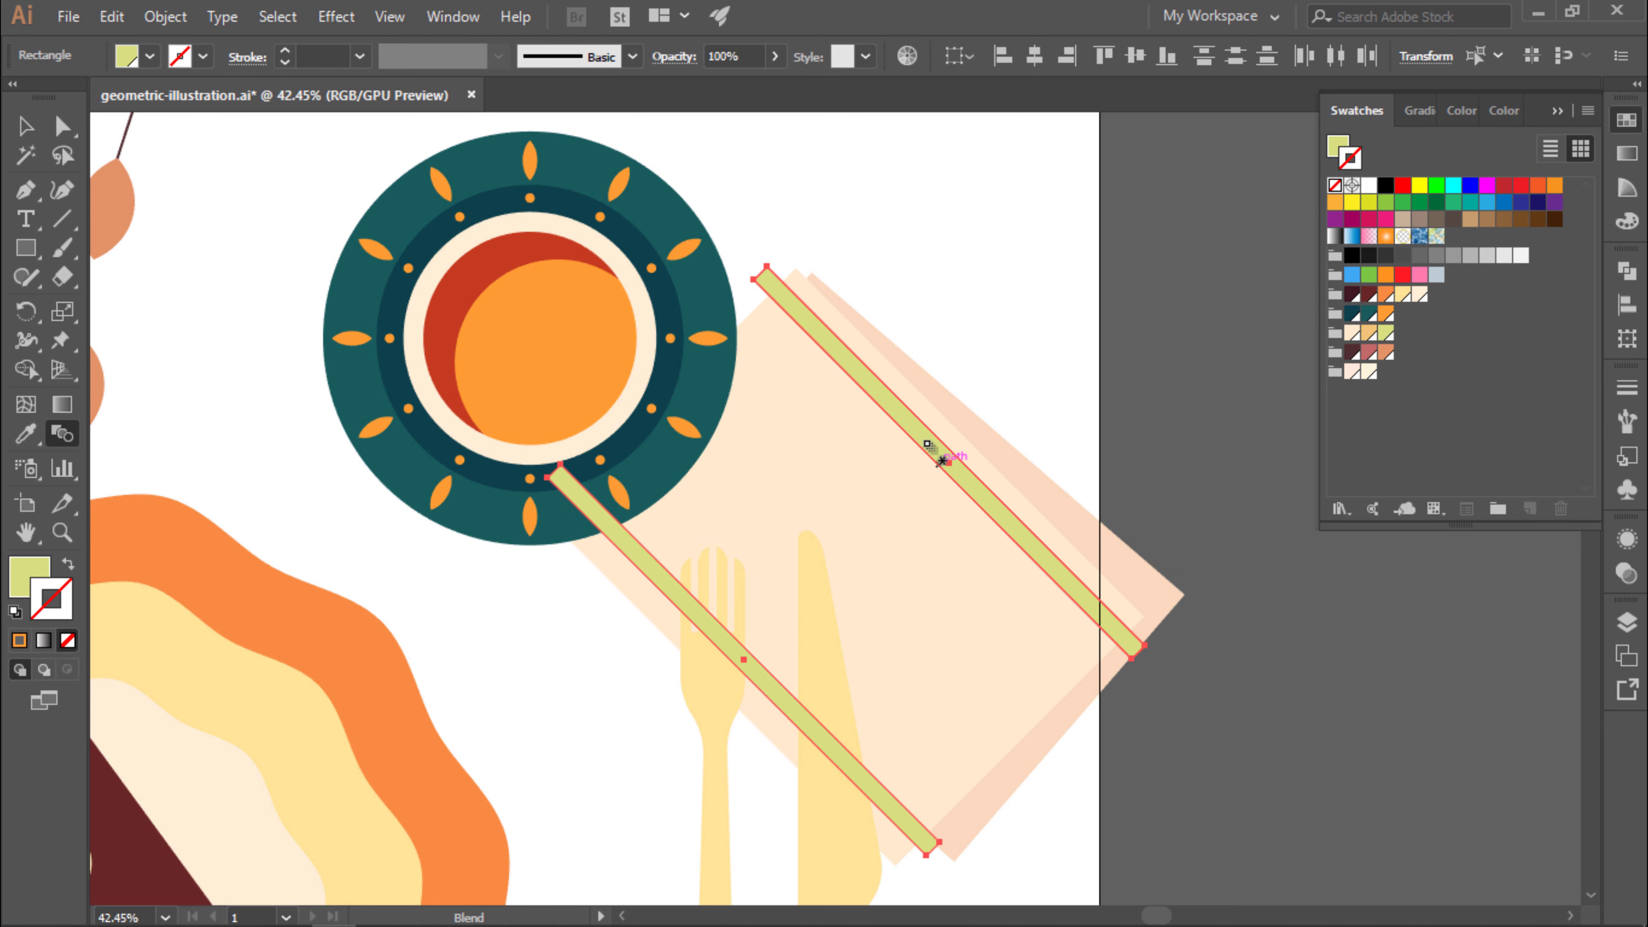
{"action": "left_click", "coordinate": [949, 463]}
{"action": "key", "text": "Return"}
{"action": "left_click", "coordinate": [1042, 424]}
{"action": "double_click", "coordinate": [1281, 312]}
{"action": "type", "text": "4"}
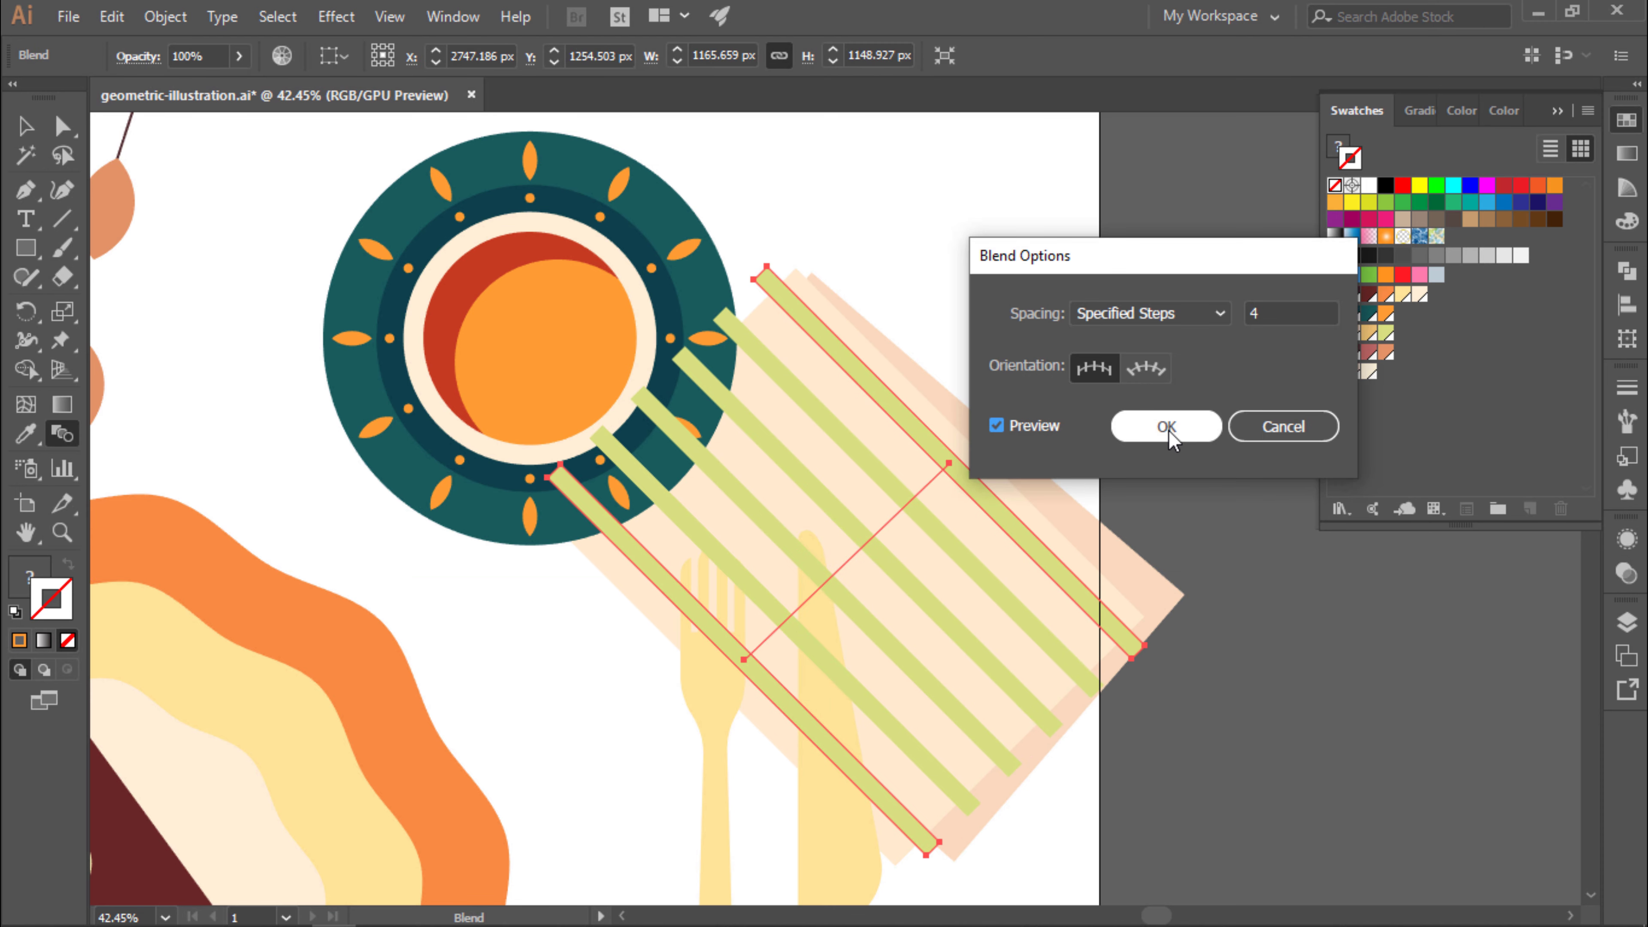
{"action": "left_click", "coordinate": [1166, 427]}
Add a crossing set of orange stripes at 90°, blended with 5 steps.
{"action": "key", "text": "v"}
{"action": "mouse_move", "coordinate": [1160, 259]}
{"action": "left_mouse_down"}
{"action": "mouse_move", "coordinate": [1259, 694]}
{"action": "mouse_move", "coordinate": [1104, 802]}
{"action": "left_mouse_up"}
{"action": "double_click", "coordinate": [965, 627]}
{"action": "mouse_move", "coordinate": [964, 627]}
{"action": "left_mouse_down"}
{"action": "mouse_move", "coordinate": [1038, 675]}
{"action": "mouse_move", "coordinate": [736, 394]}
{"action": "left_mouse_up"}
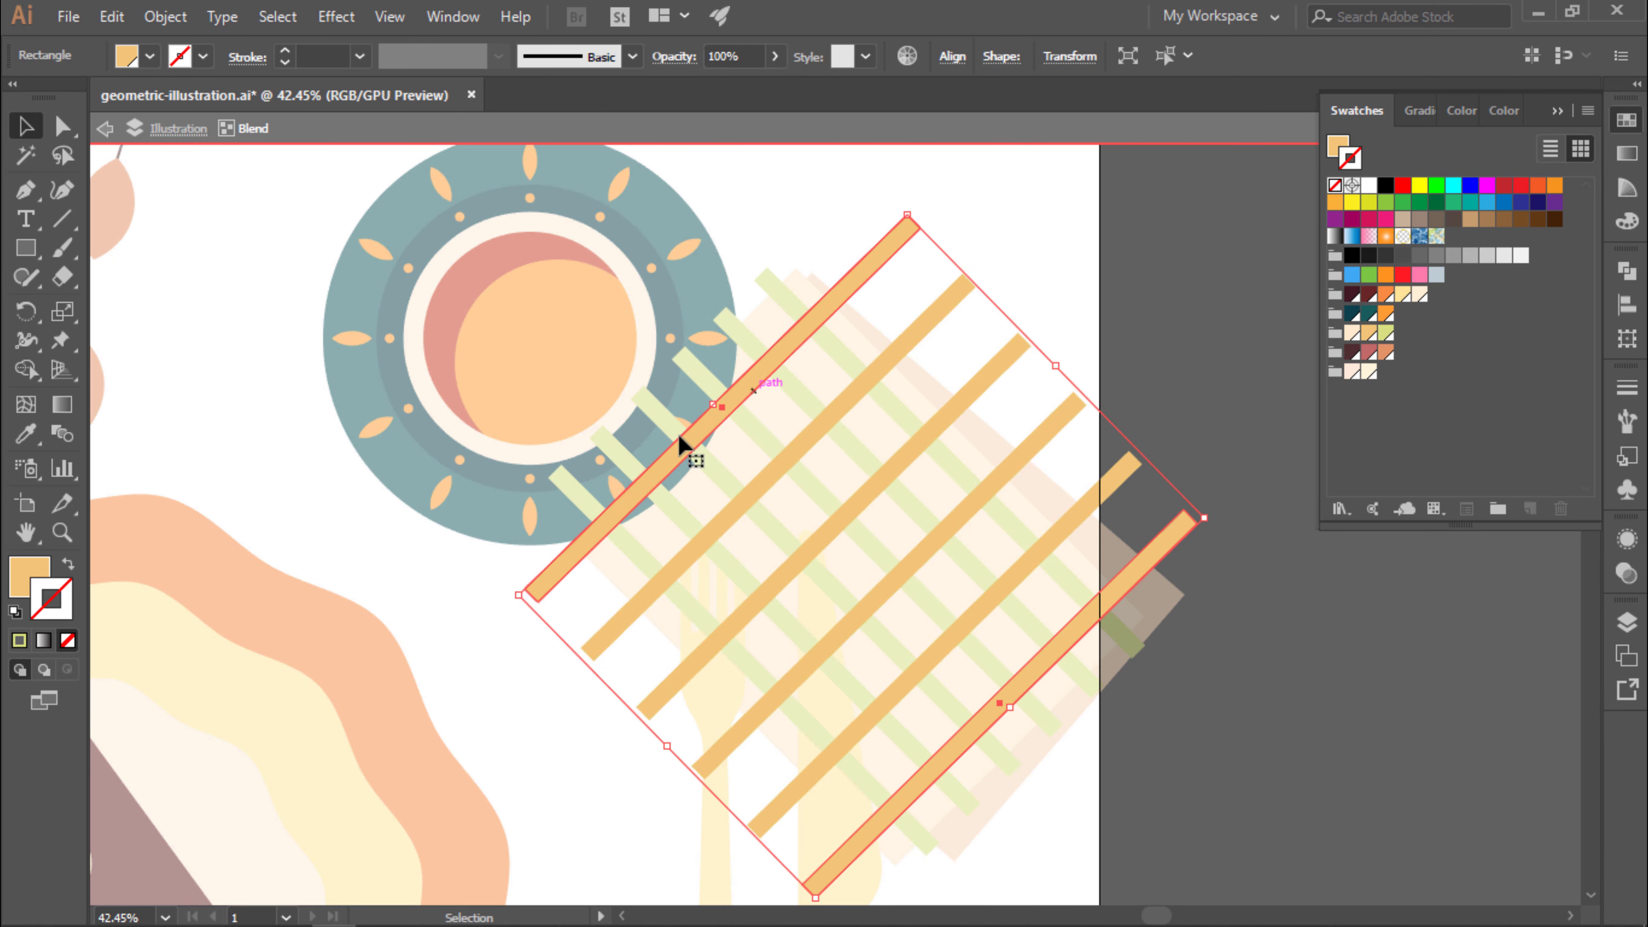
{"action": "double_click", "coordinate": [62, 433]}
{"action": "left_click_drag", "start_coordinate": [1038, 254], "coordinate": [1177, 190]}
{"action": "left_click", "coordinate": [1145, 360]}
{"action": "double_click", "coordinate": [1414, 248]}
{"action": "type", "text": "5"}
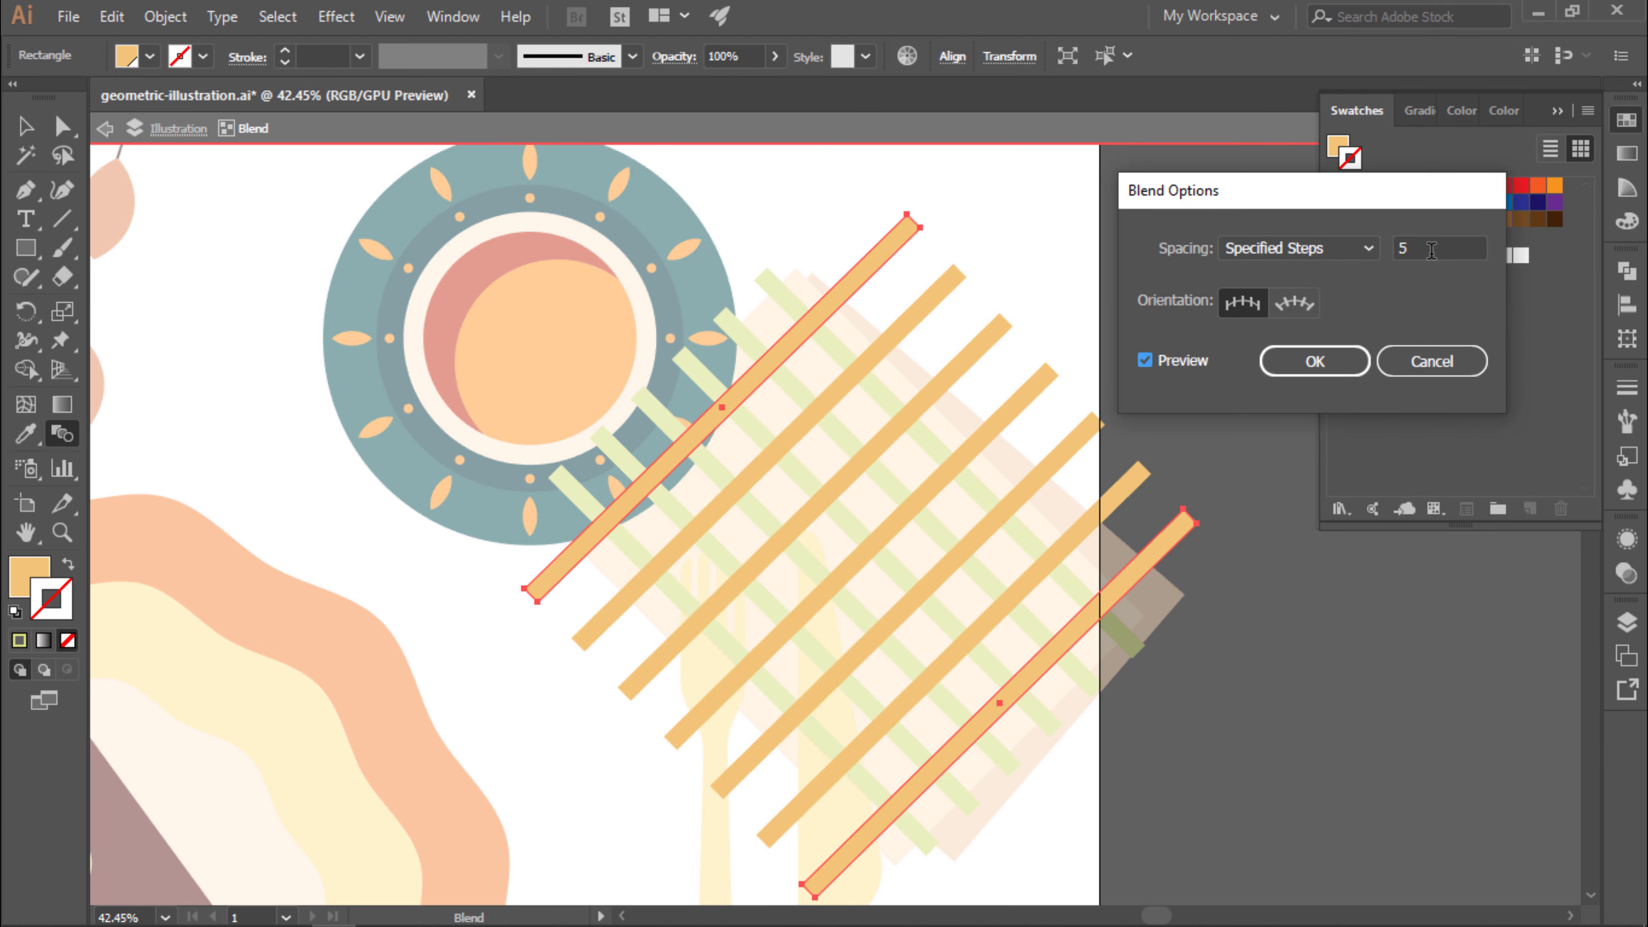
{"action": "left_click", "coordinate": [1314, 360]}
Select the whole crisscross stripe grid and cut it.
{"action": "double_click", "coordinate": [1173, 455]}
{"action": "left_click", "coordinate": [1143, 578]}
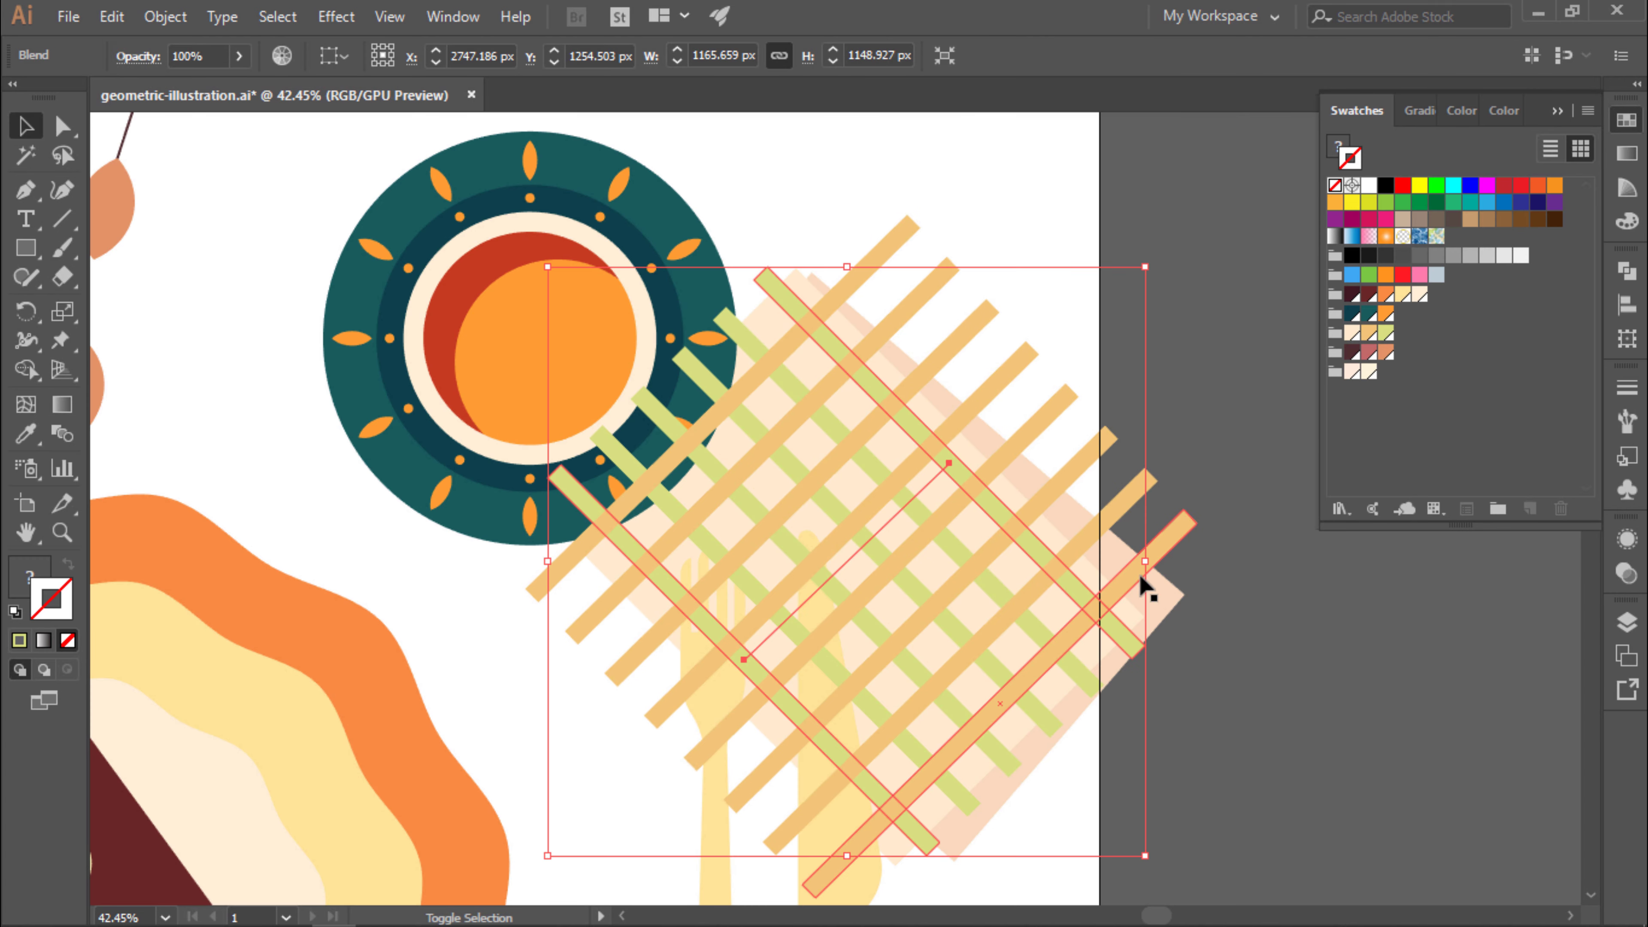
{"action": "key", "text": "Delete"}
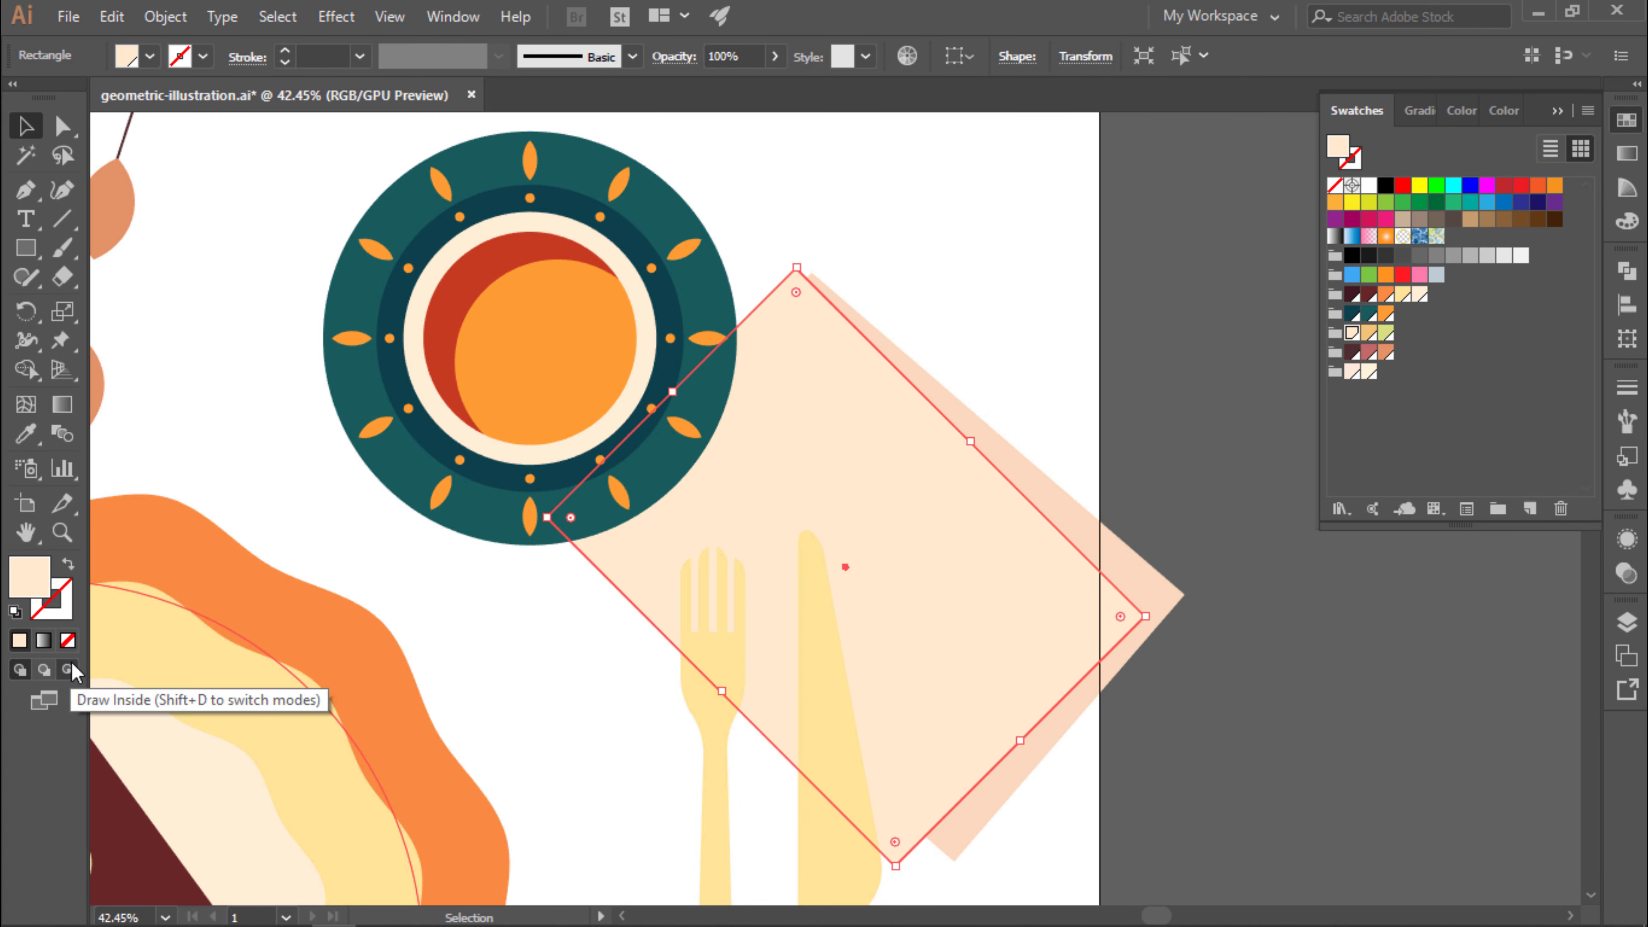
Paste the stripe grid inside the peach napkin and enter the plaid clip group.
{"action": "key", "text": "ctrl+z"}
{"action": "scroll", "coordinate": [1078, 534], "scroll_direction": "down", "scroll_amount": 3}
{"action": "scroll", "coordinate": [1323, 618], "scroll_direction": "up", "scroll_amount": 3}
{"action": "left_click", "coordinate": [1323, 617]}
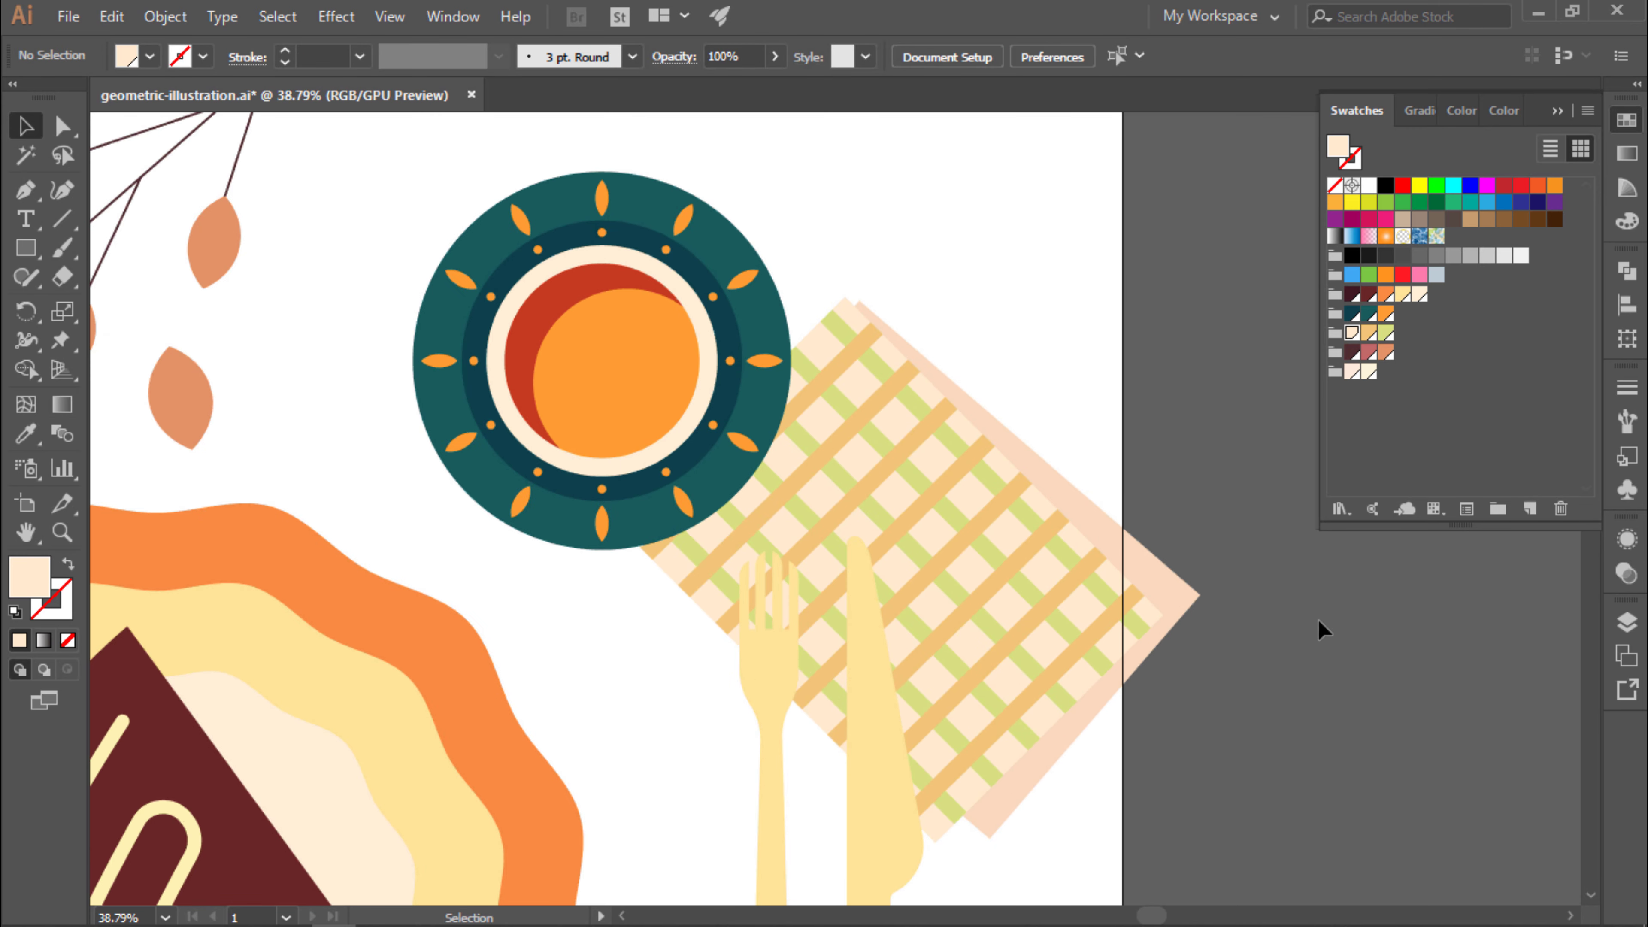
{"action": "left_click", "coordinate": [1103, 600]}
{"action": "double_click", "coordinate": [1041, 602]}
Try Multiply blending on the stripes, undo it, and select the orange stripe blend.
{"action": "left_click", "coordinate": [1626, 573]}
{"action": "left_click", "coordinate": [1385, 566]}
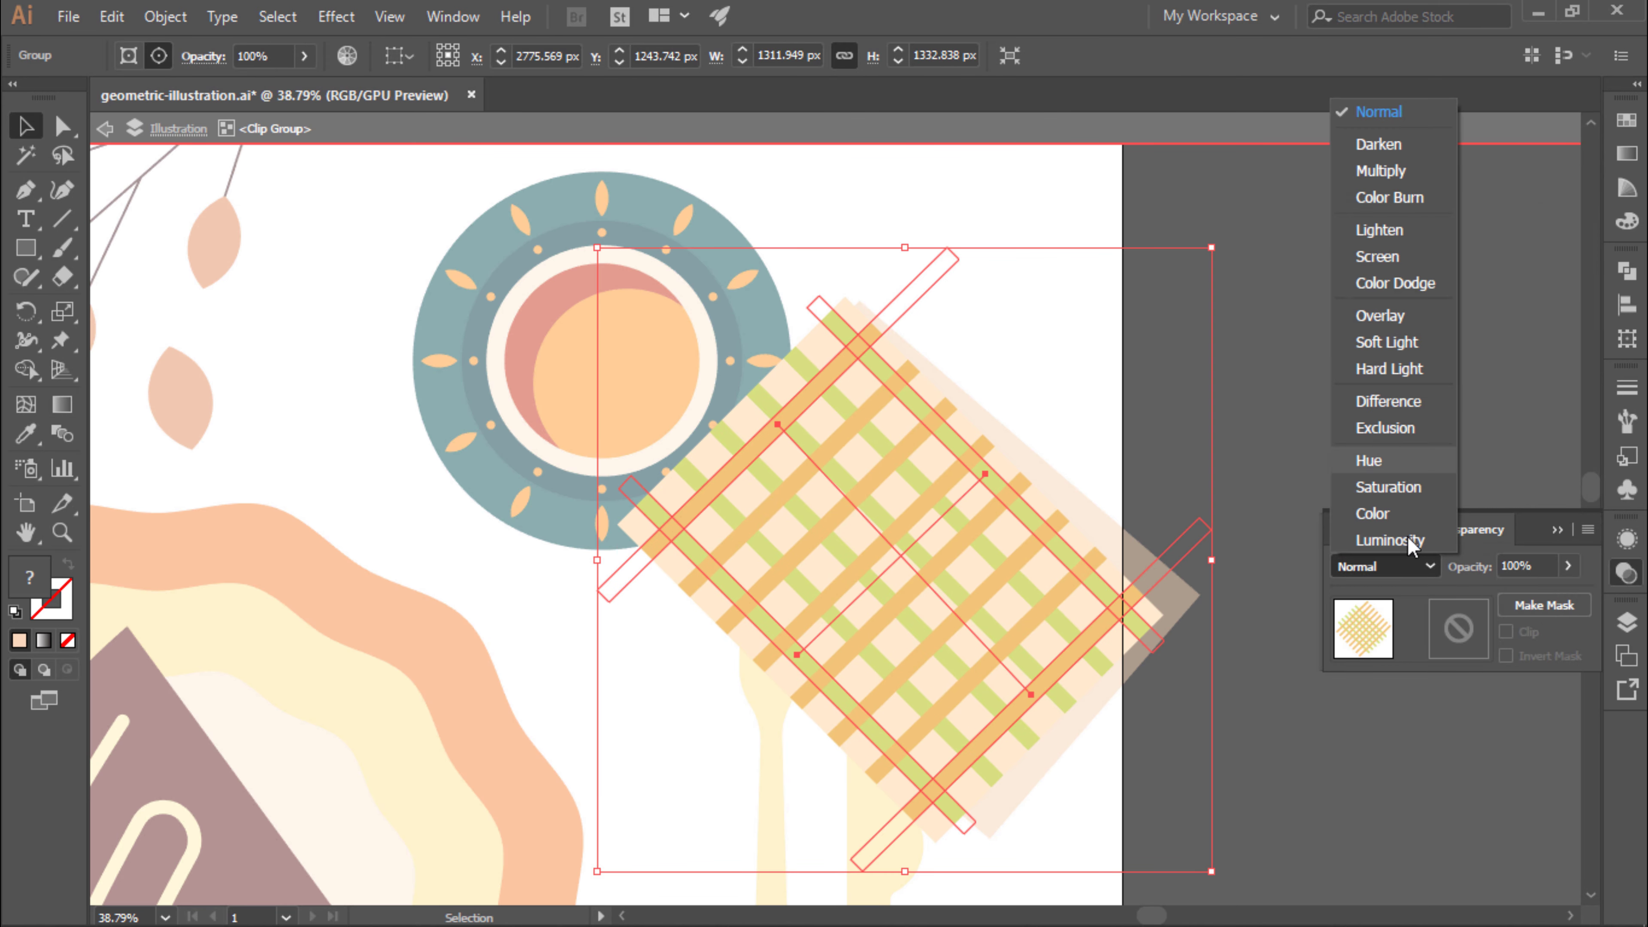
{"action": "left_click", "coordinate": [1380, 173]}
{"action": "key", "text": "ctrl+z"}
{"action": "double_click", "coordinate": [1001, 478]}
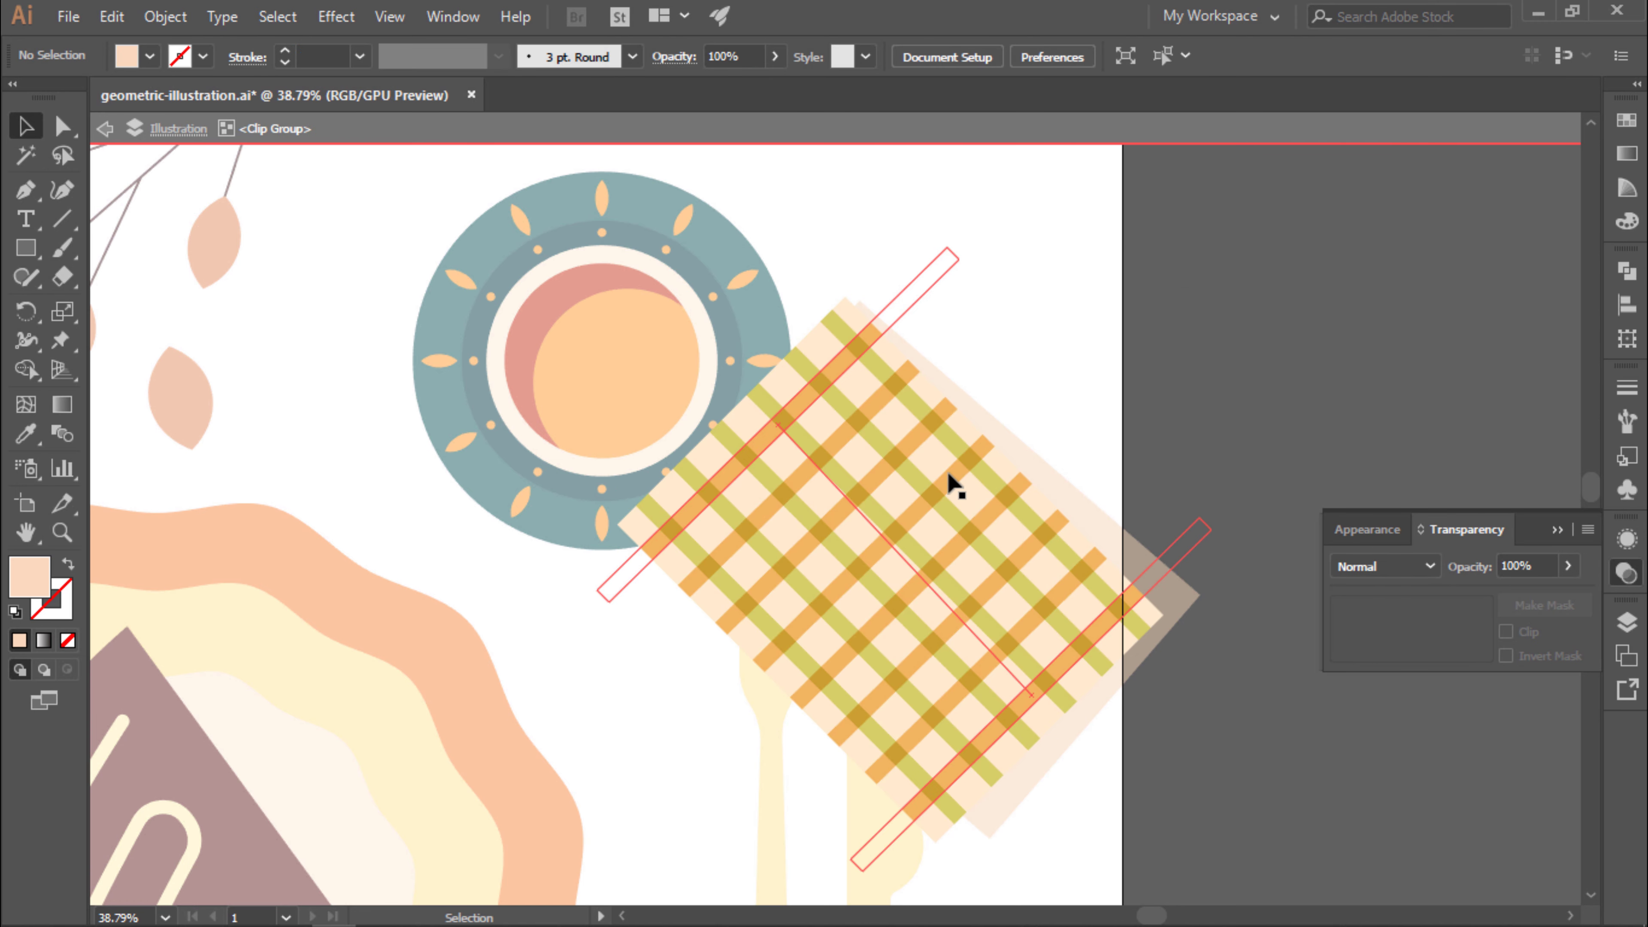
{"action": "left_click", "coordinate": [1204, 529]}
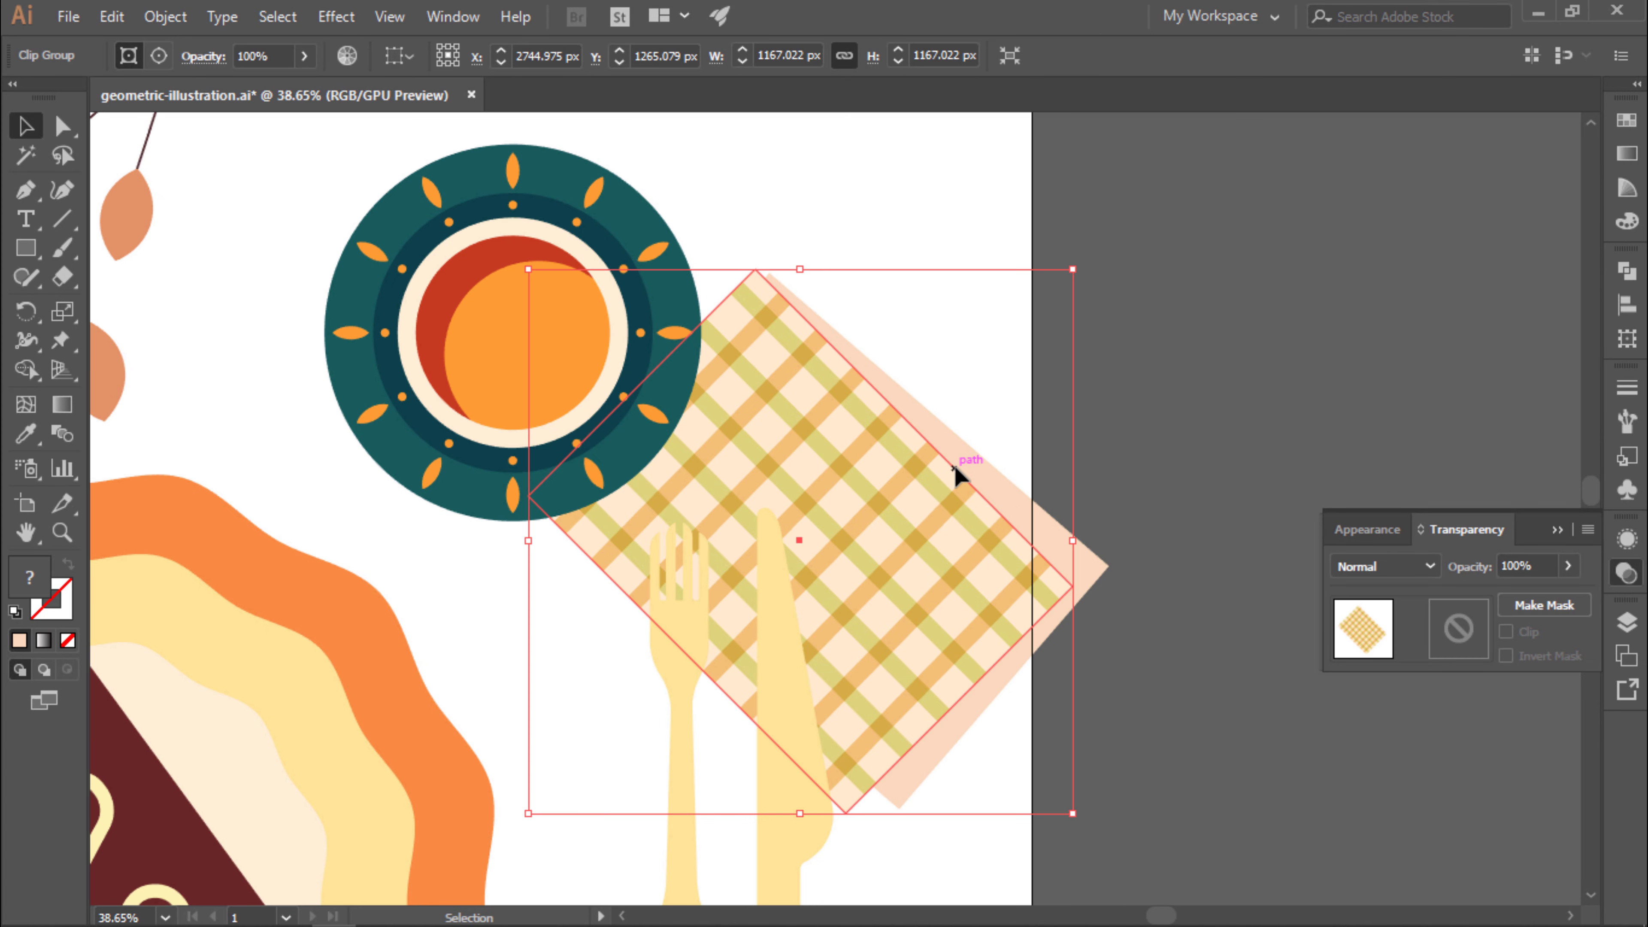
Nudge the plaid slightly right and down, then rotate it about 2° on the napkin.
{"action": "left_click_drag", "start_coordinate": [953, 464], "coordinate": [970, 472]}
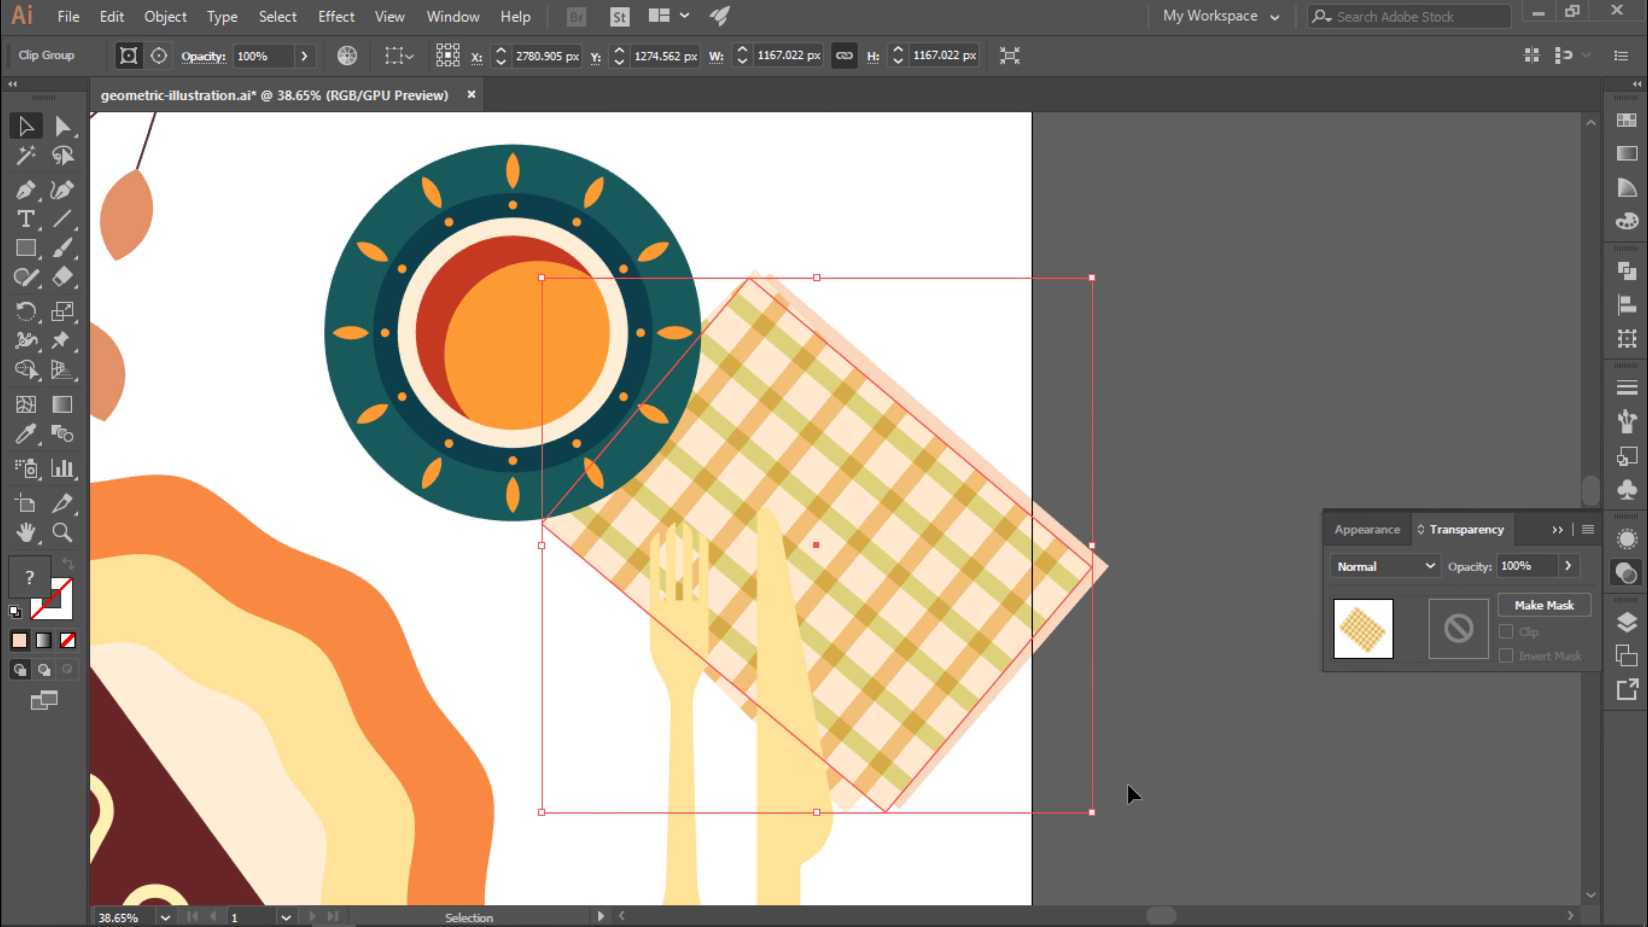
{"action": "scroll", "coordinate": [1127, 784], "scroll_direction": "up", "scroll_amount": 3}
{"action": "left_click", "coordinate": [831, 869]}
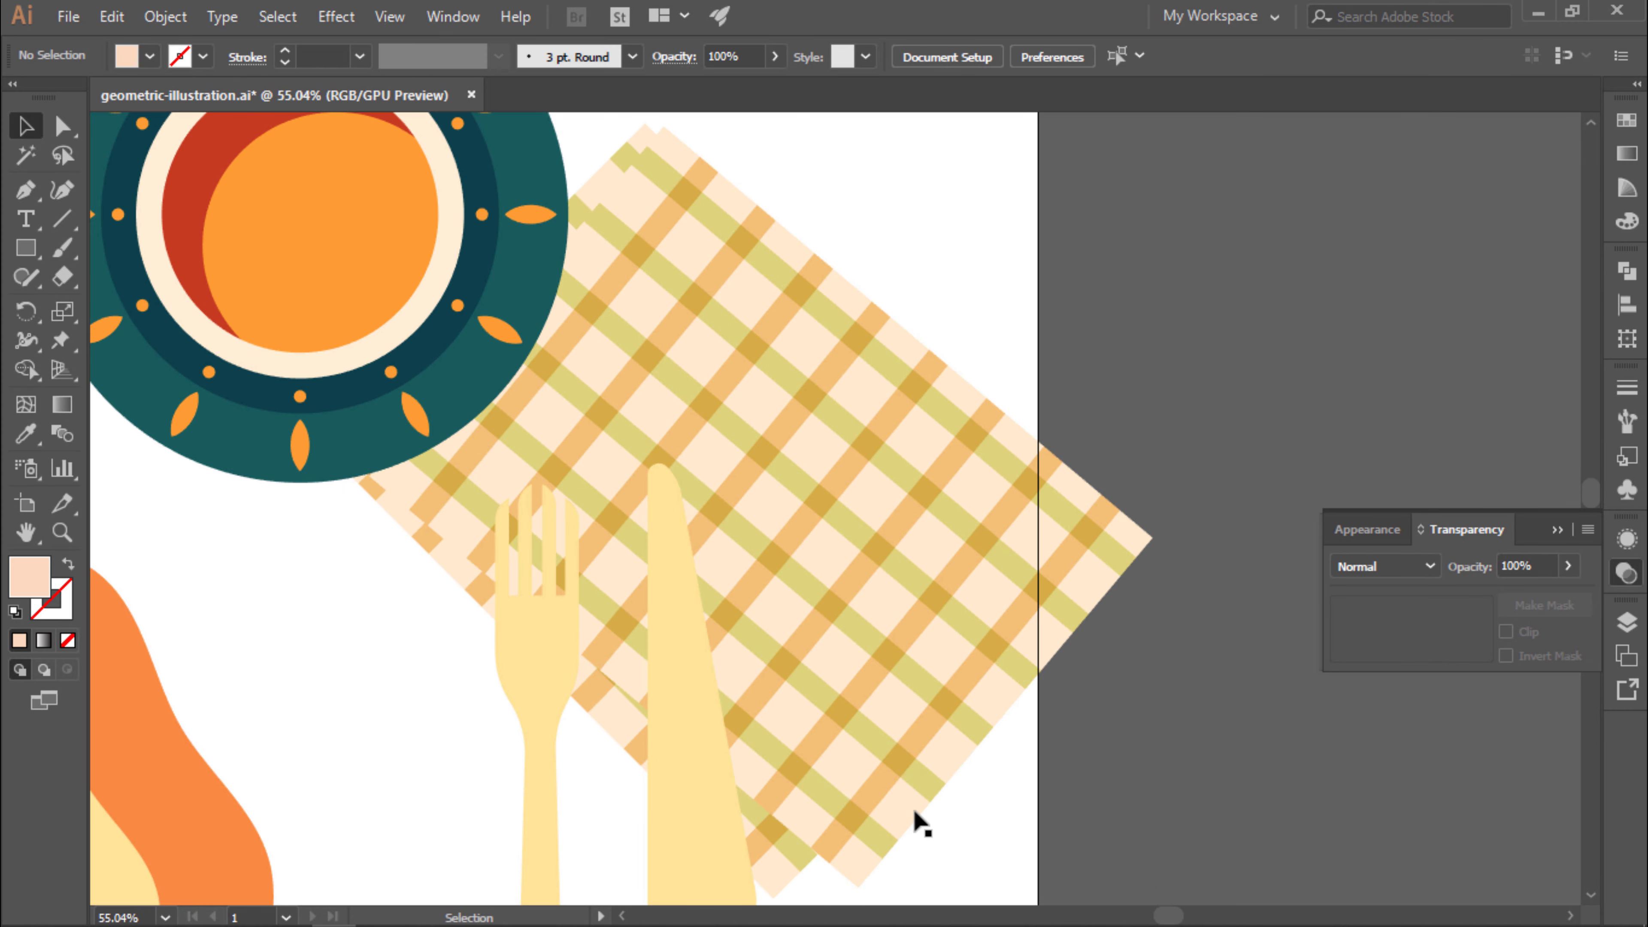
{"action": "left_click", "coordinate": [915, 812]}
{"action": "left_click_drag", "start_coordinate": [1158, 136], "coordinate": [1148, 117]}
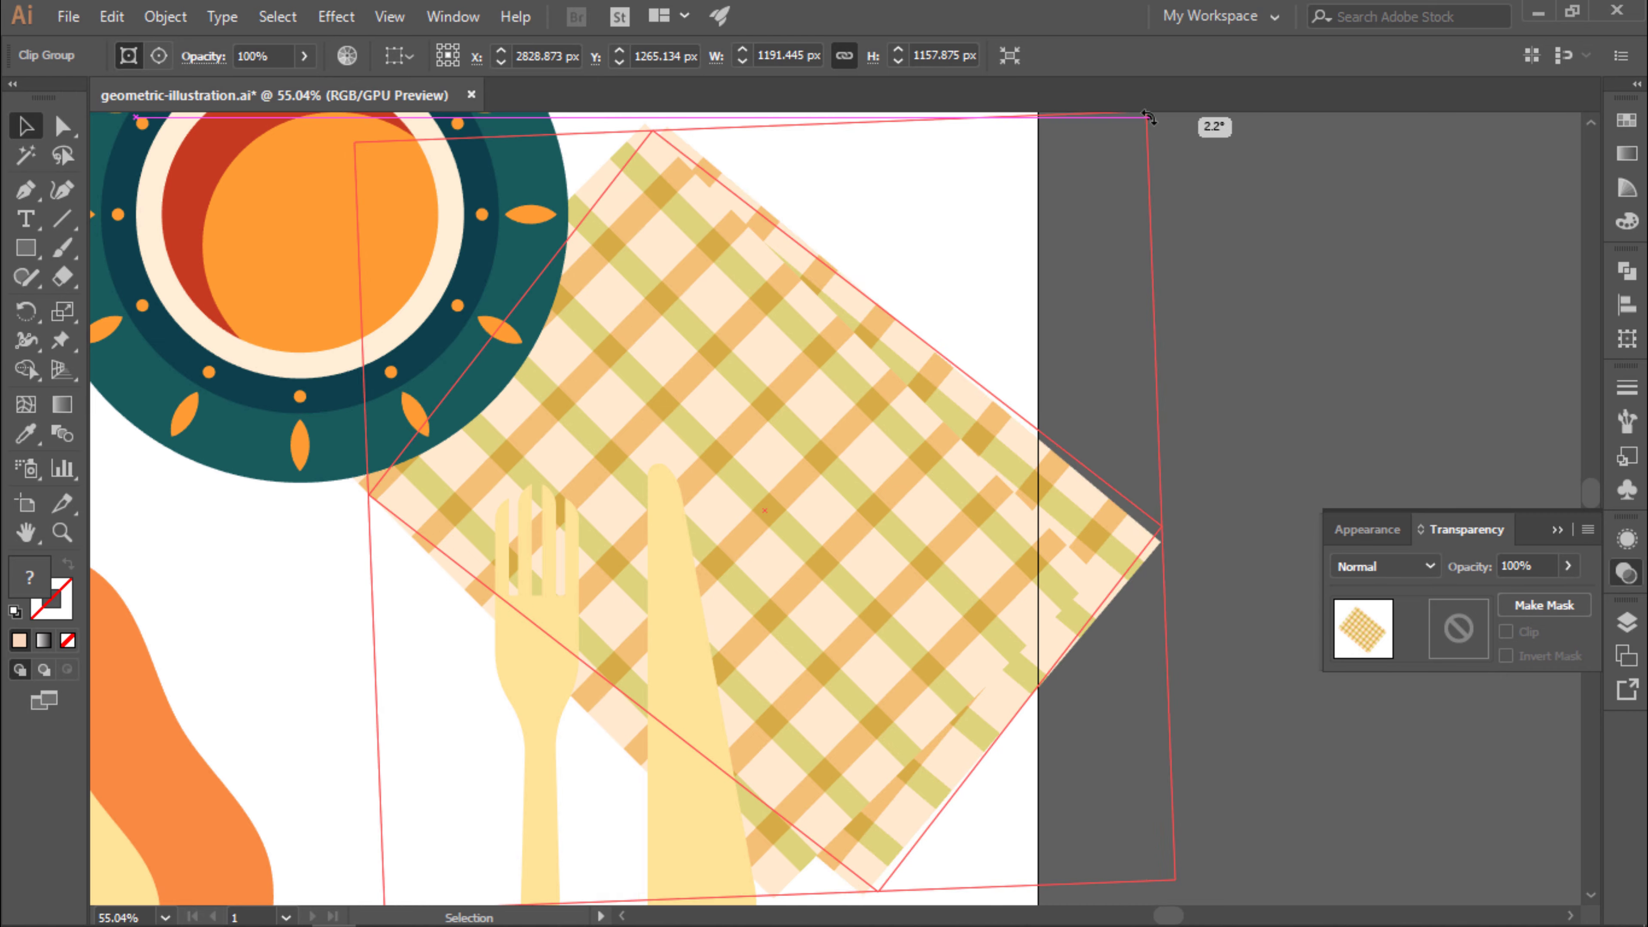
{"action": "scroll", "coordinate": [1158, 471], "scroll_direction": "down", "scroll_amount": 2}
Adjust the napkin shape's fill colour in the colour picker.
{"action": "key", "text": "a"}
{"action": "left_click", "coordinate": [1121, 460]}
{"action": "double_click", "coordinate": [29, 576]}
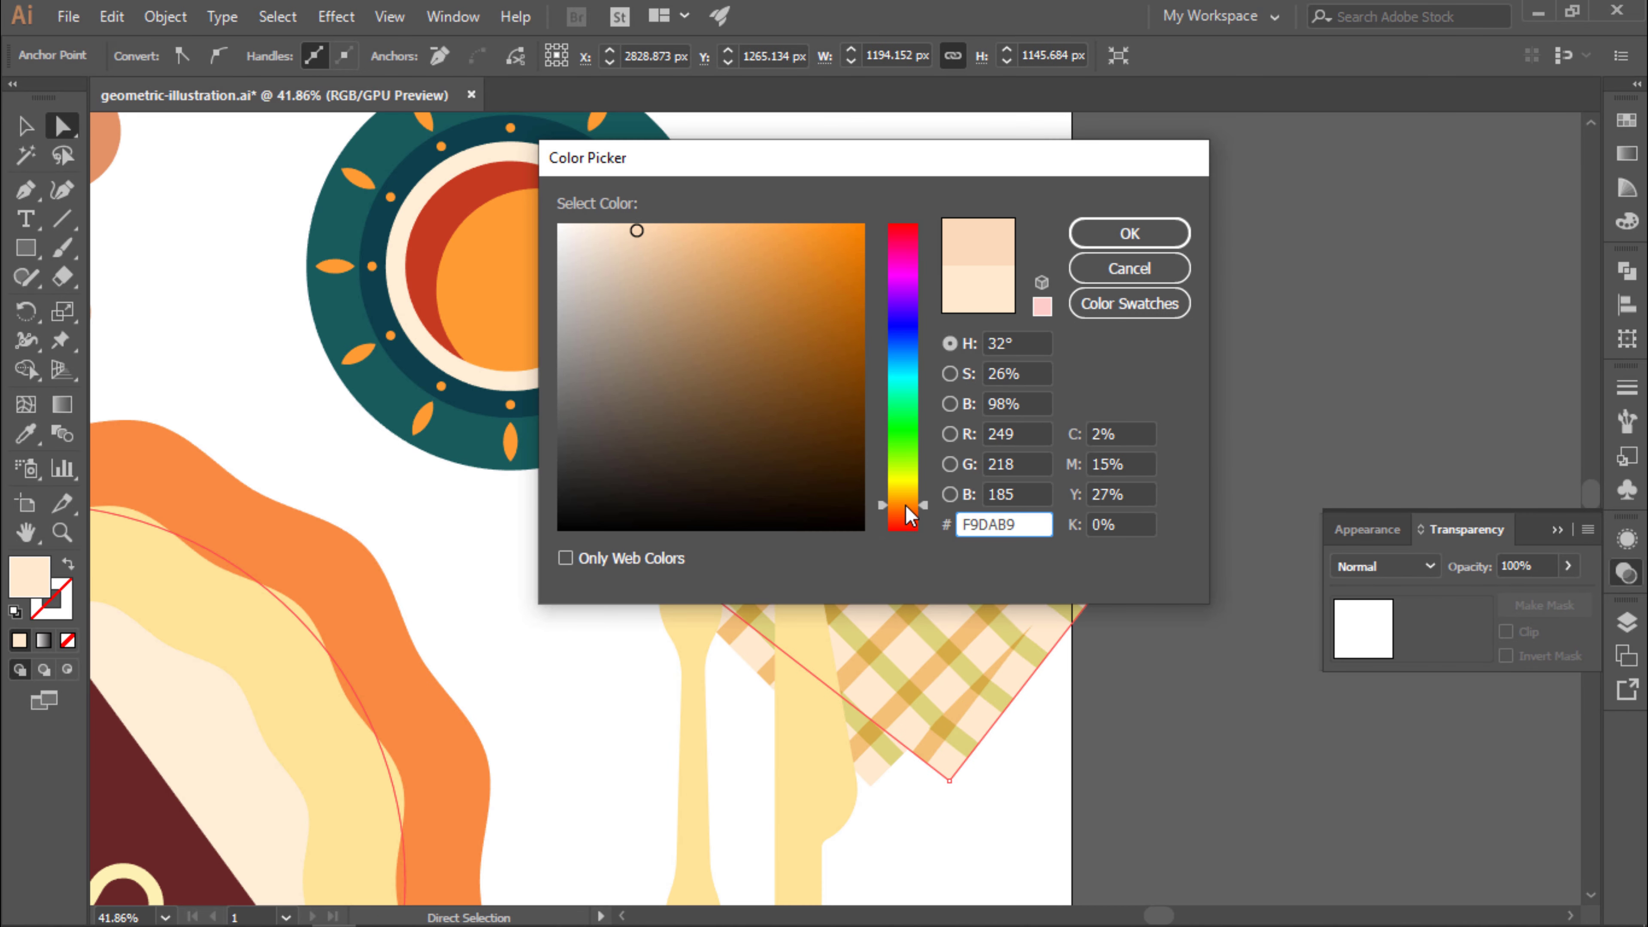
{"action": "left_click", "coordinate": [1129, 234]}
{"action": "left_click", "coordinate": [1224, 294]}
Select the plaid's stripe blends and a green stripe, then exit plaid editing mode.
{"action": "left_click", "coordinate": [1151, 513]}
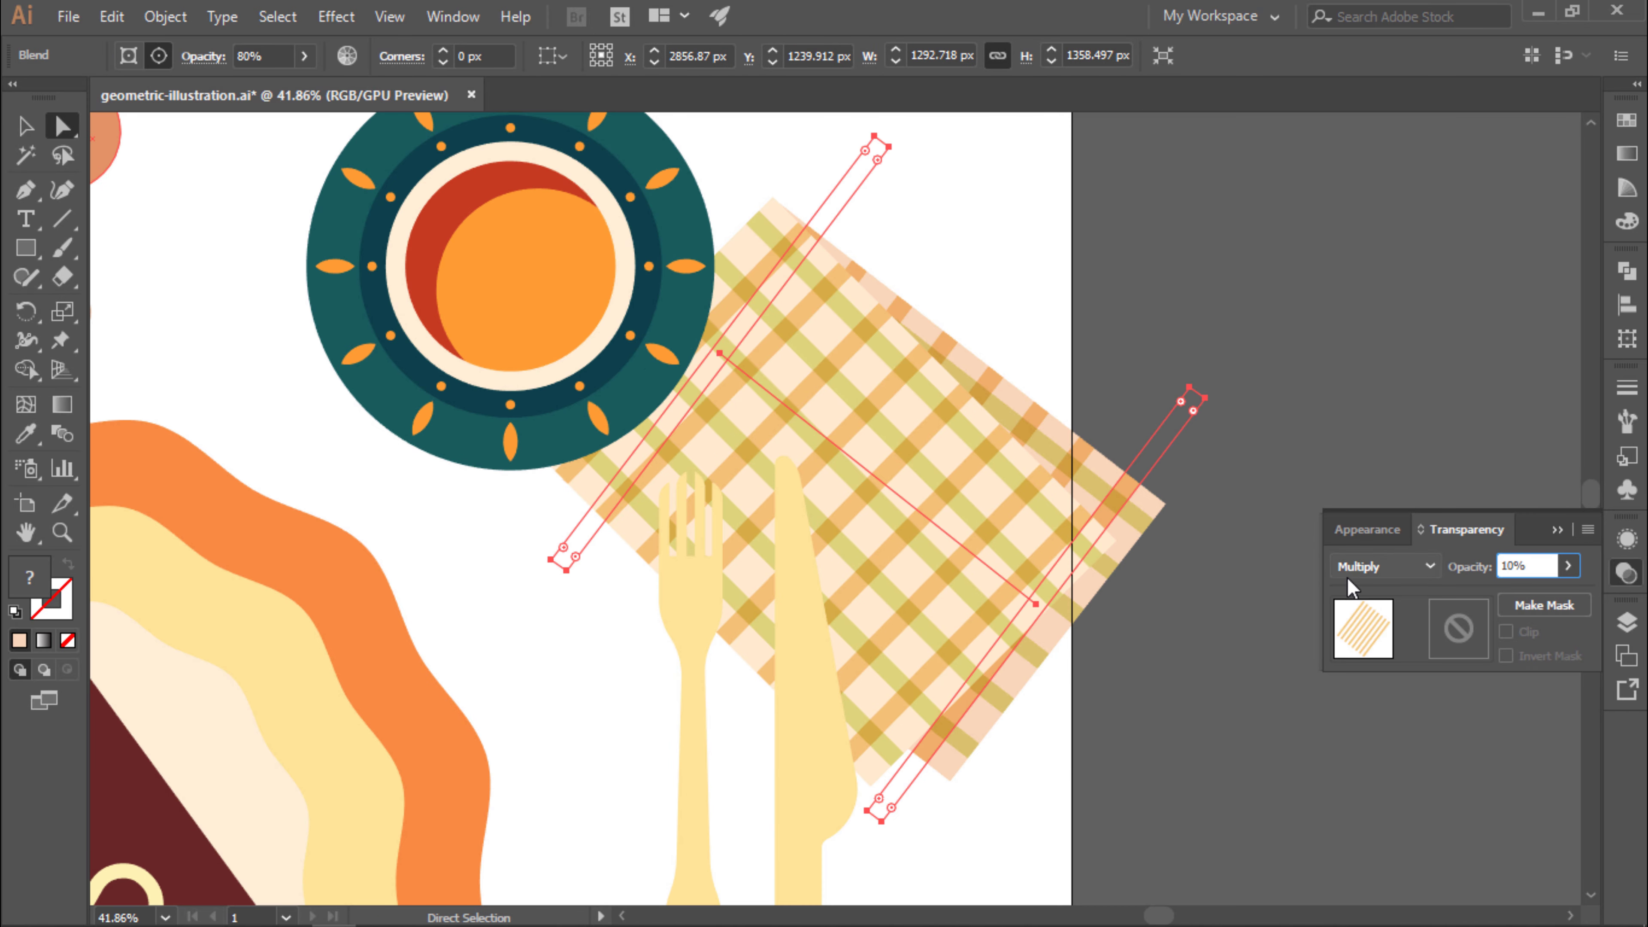
{"action": "left_click", "coordinate": [1165, 529]}
{"action": "double_click", "coordinate": [1141, 523]}
{"action": "left_click", "coordinate": [1141, 523]}
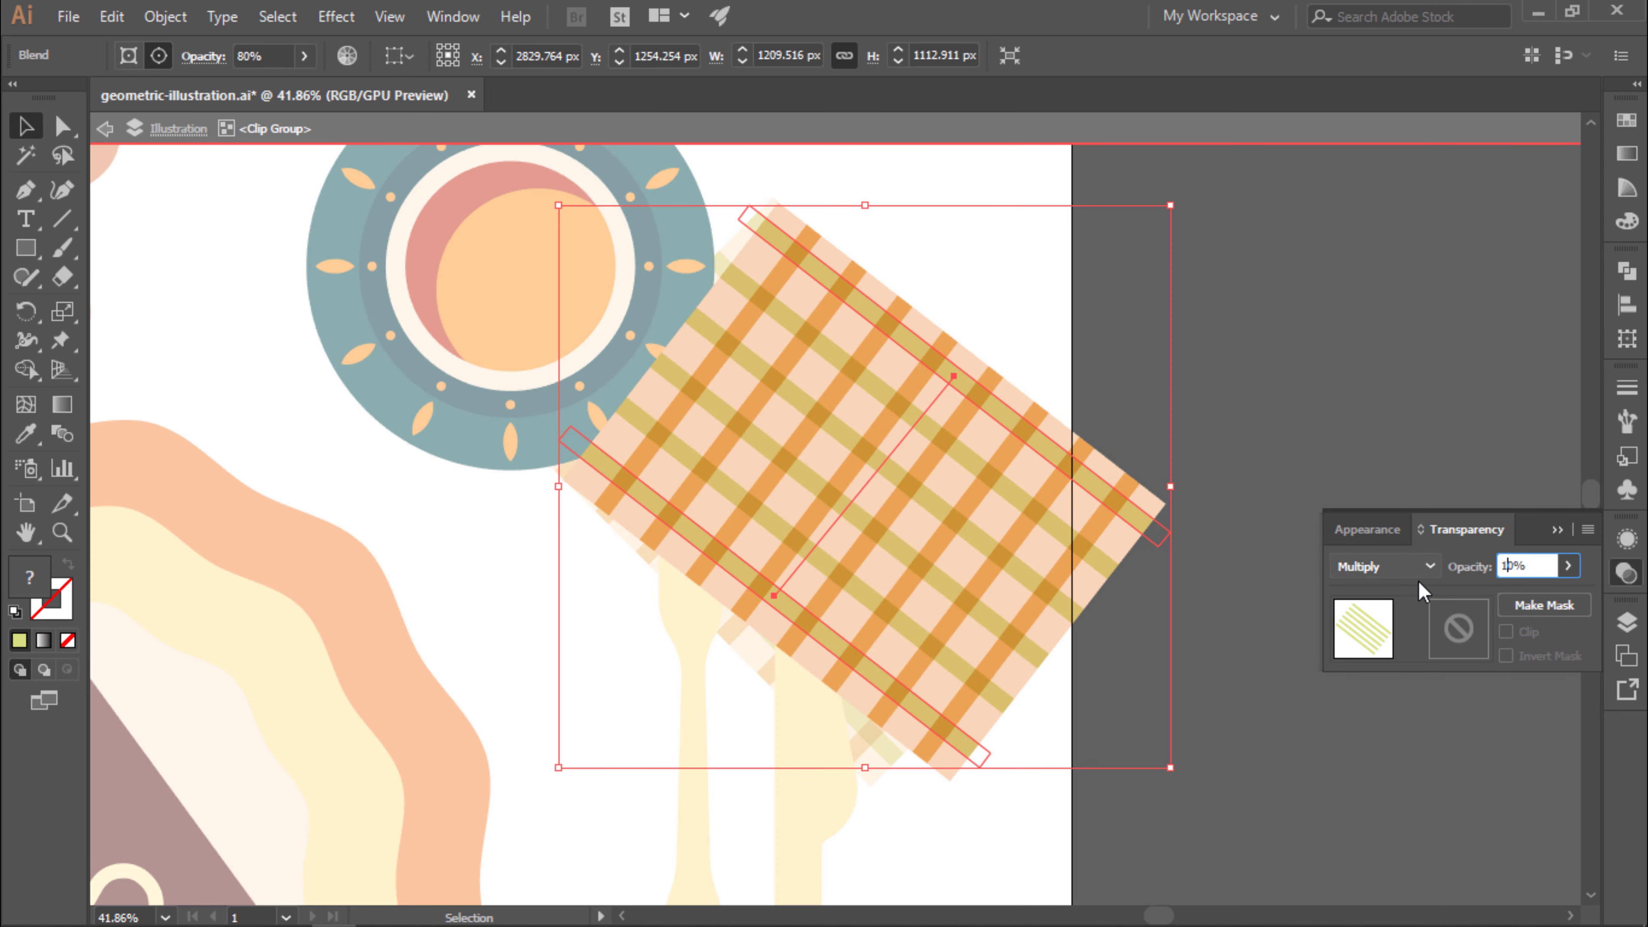
{"action": "double_click", "coordinate": [1317, 353]}
{"action": "scroll", "coordinate": [929, 325], "scroll_direction": "up", "scroll_amount": 5}
{"action": "scroll", "coordinate": [1015, 563], "scroll_direction": "down", "scroll_amount": 2}
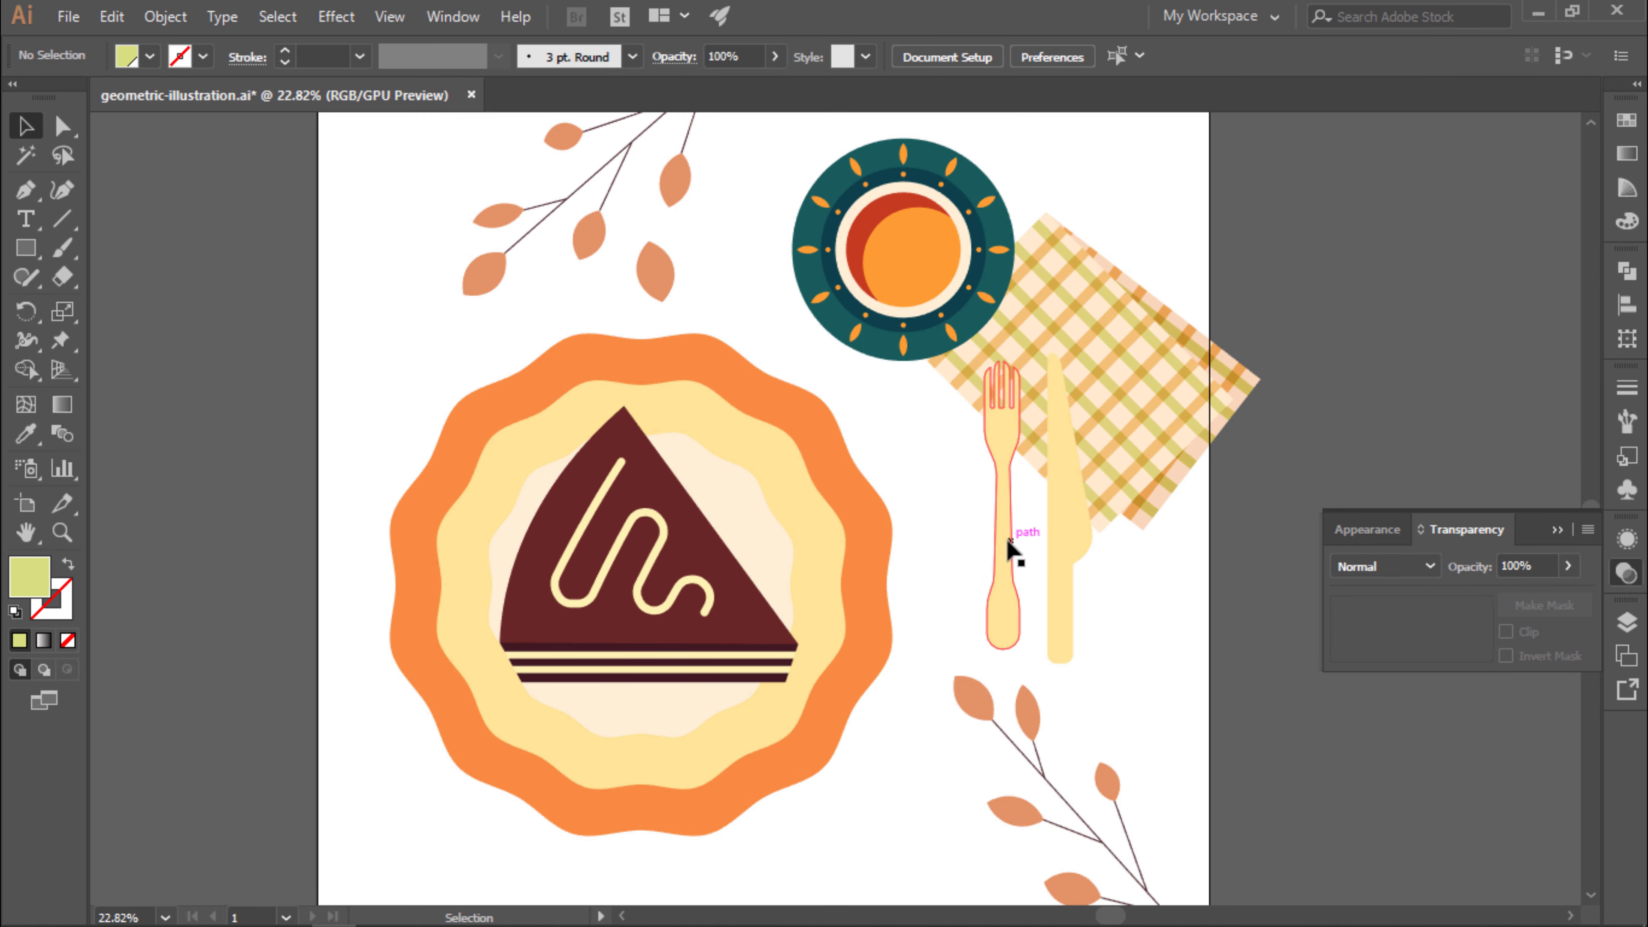
Show the rulers and locate the circle outlining the orange plate rim.
{"action": "scroll", "coordinate": [644, 589], "scroll_direction": "up", "scroll_amount": 1}
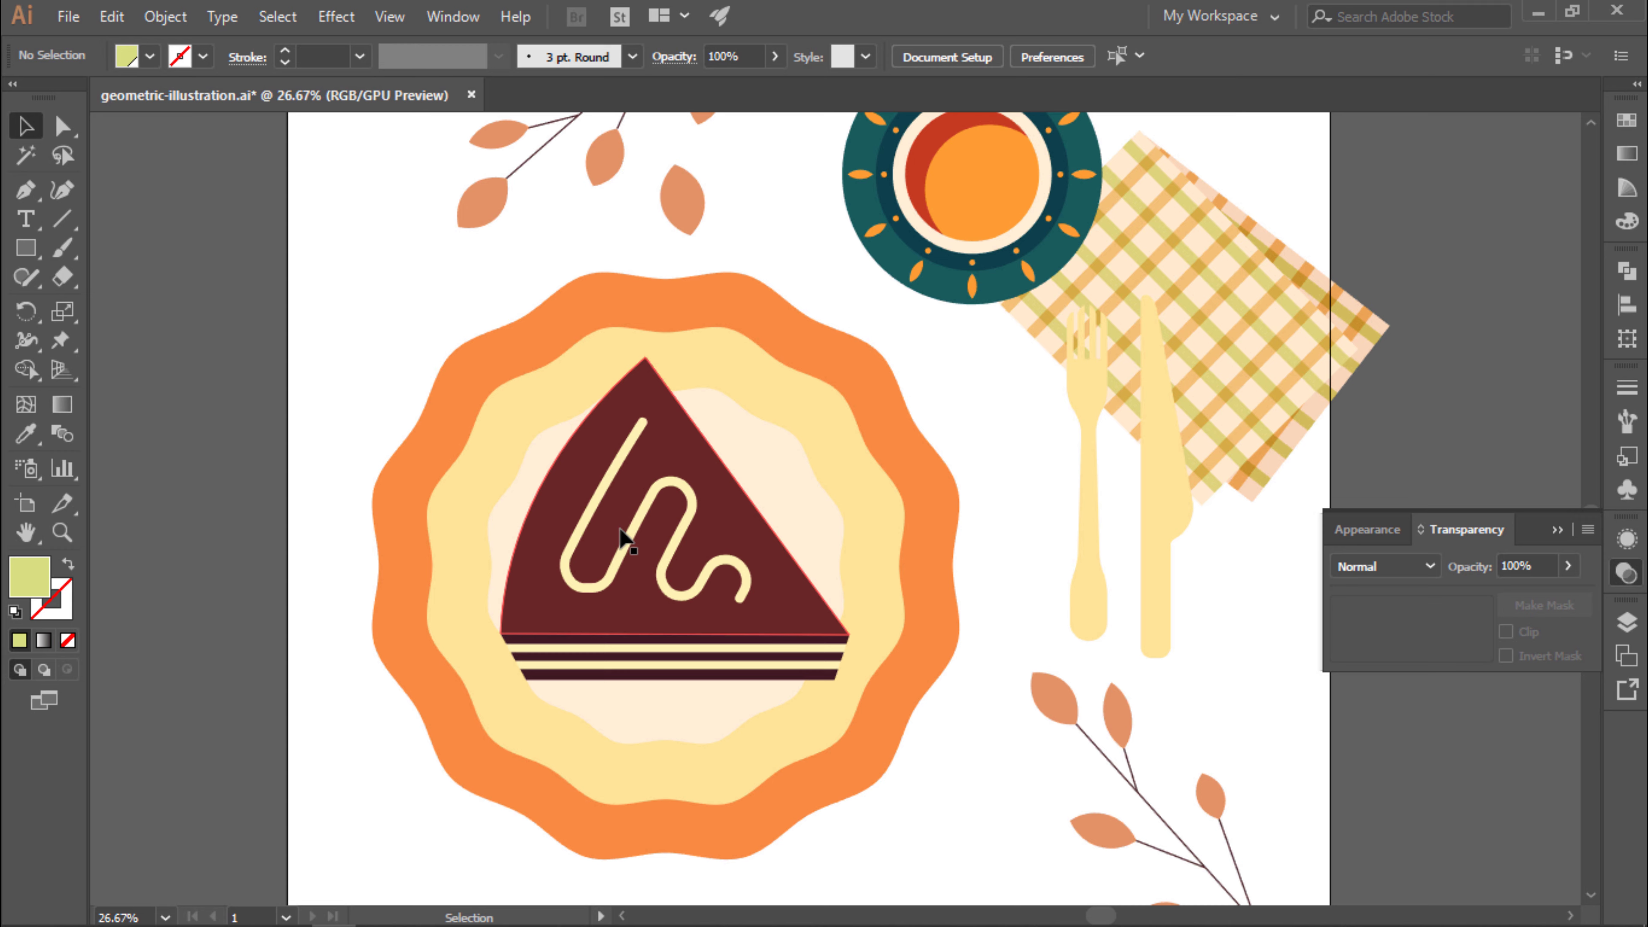
{"action": "left_click", "coordinate": [1557, 529]}
{"action": "key", "text": "ctrl+r"}
{"action": "left_click", "coordinate": [864, 368]}
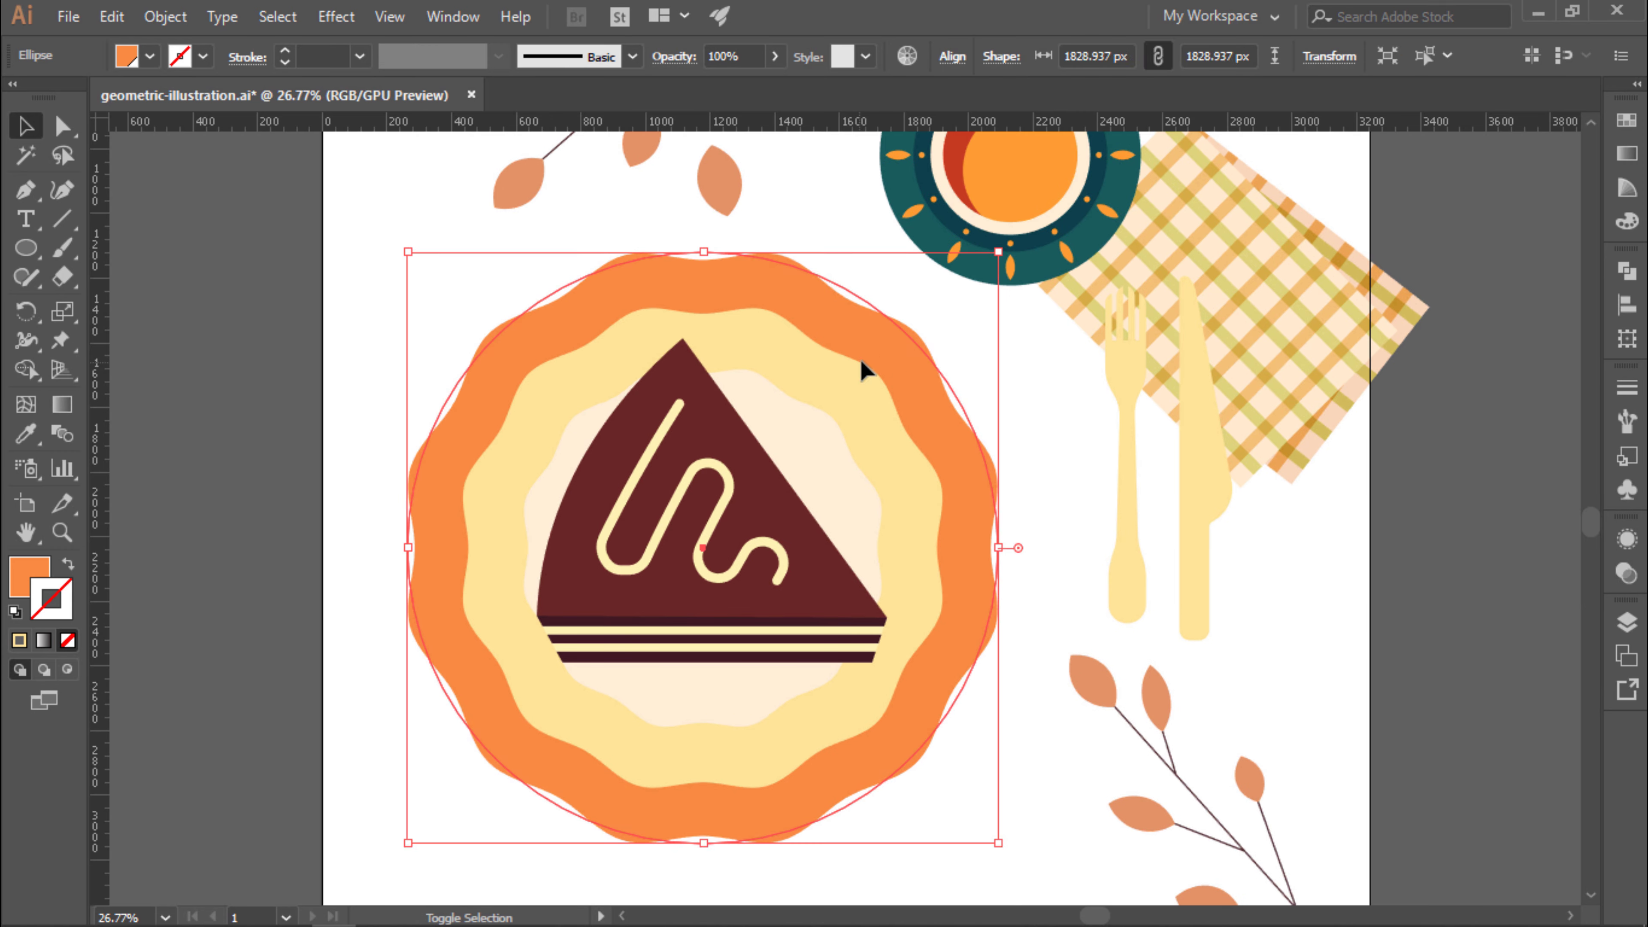
{"action": "left_click", "coordinate": [1493, 497]}
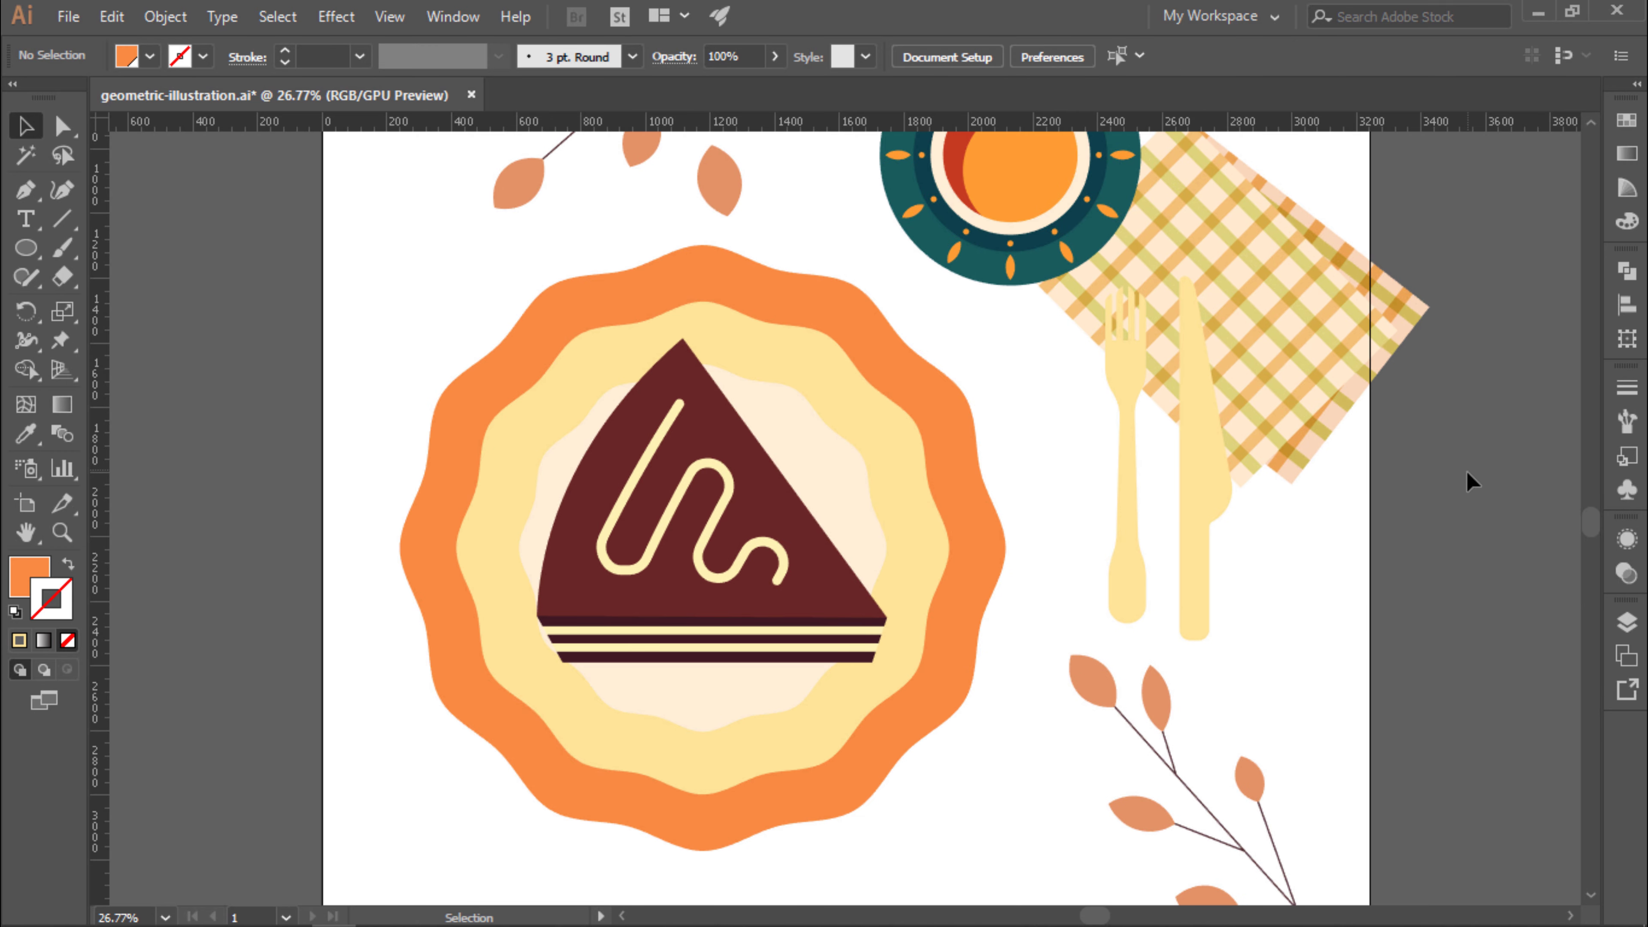
{"action": "left_click", "coordinate": [980, 462]}
{"action": "scroll", "coordinate": [960, 338], "scroll_direction": "up", "scroll_amount": 2}
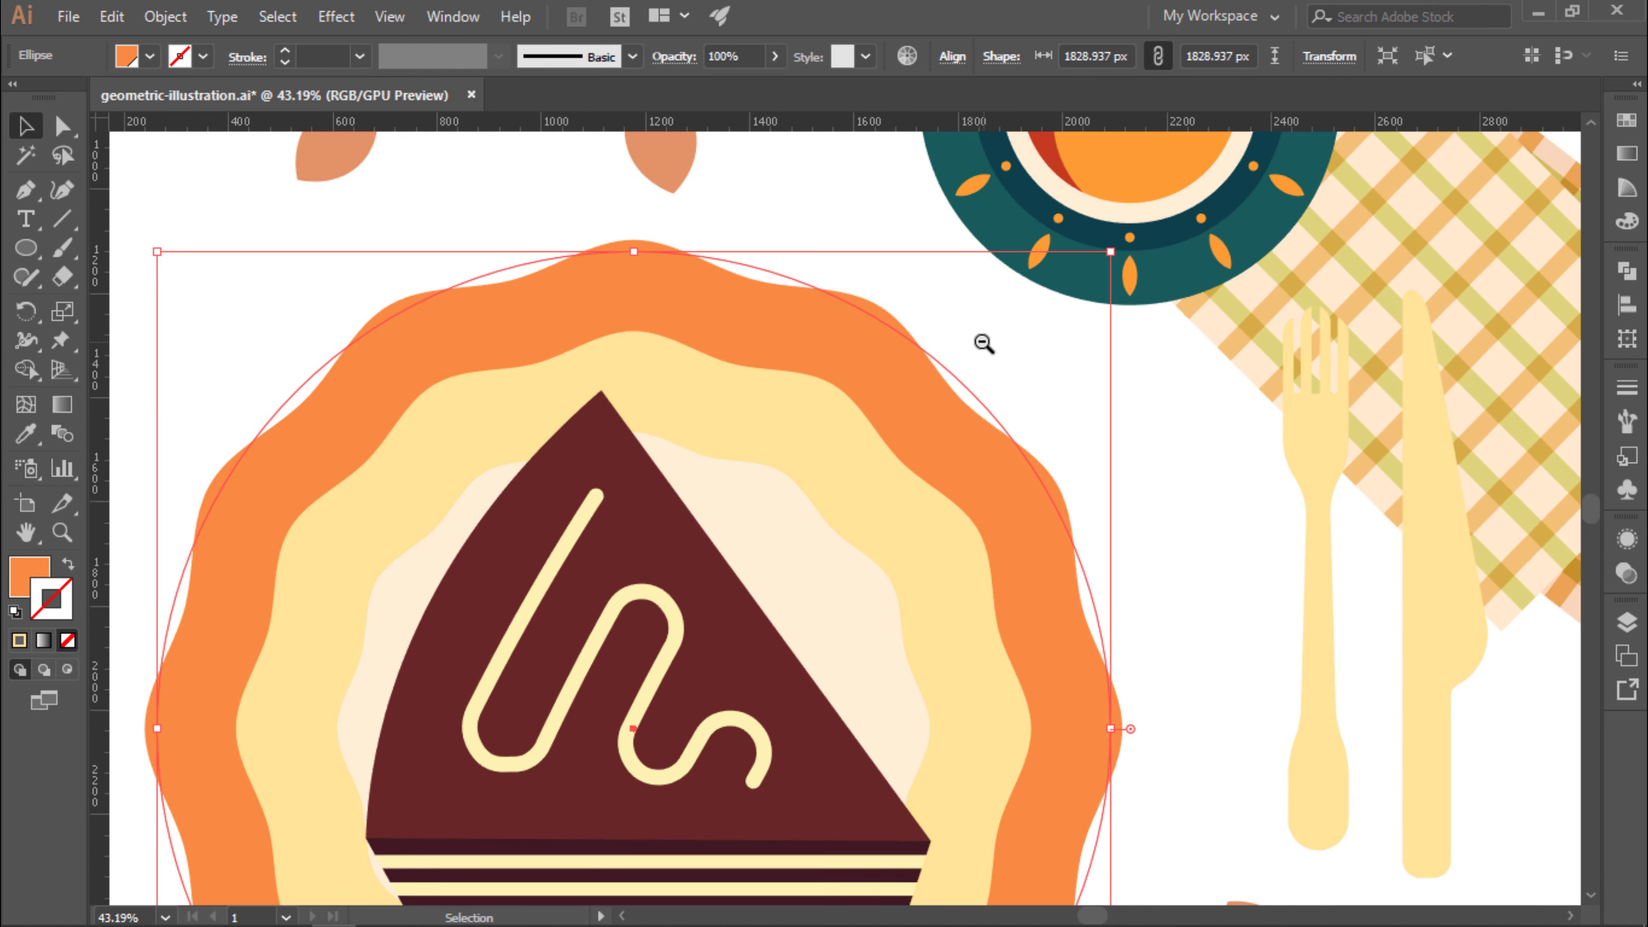
{"action": "left_click", "coordinate": [699, 239]}
{"action": "scroll", "coordinate": [869, 216], "scroll_direction": "up", "scroll_amount": 1}
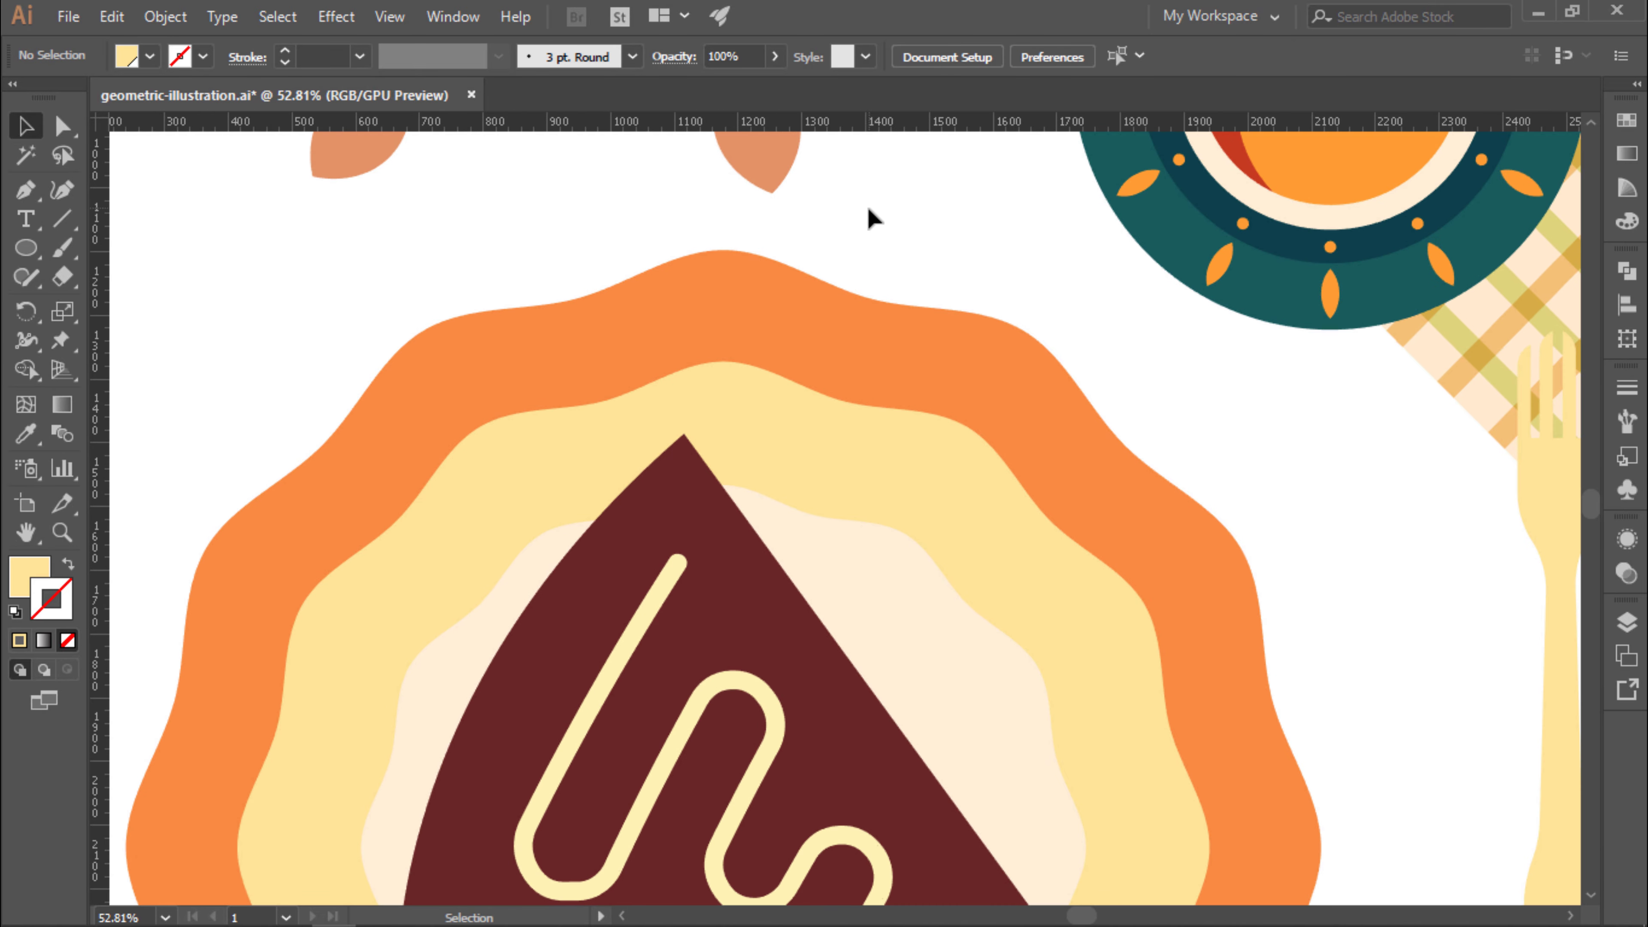
{"action": "scroll", "coordinate": [791, 253], "scroll_direction": "up", "scroll_amount": 1}
Draw a small circle atop the rim and stretch an ellipse's top into a pointed leaf.
{"action": "left_click_drag", "start_coordinate": [717, 286], "coordinate": [726, 295]}
{"action": "key", "text": "v"}
{"action": "key", "text": "ctrl+shift+a"}
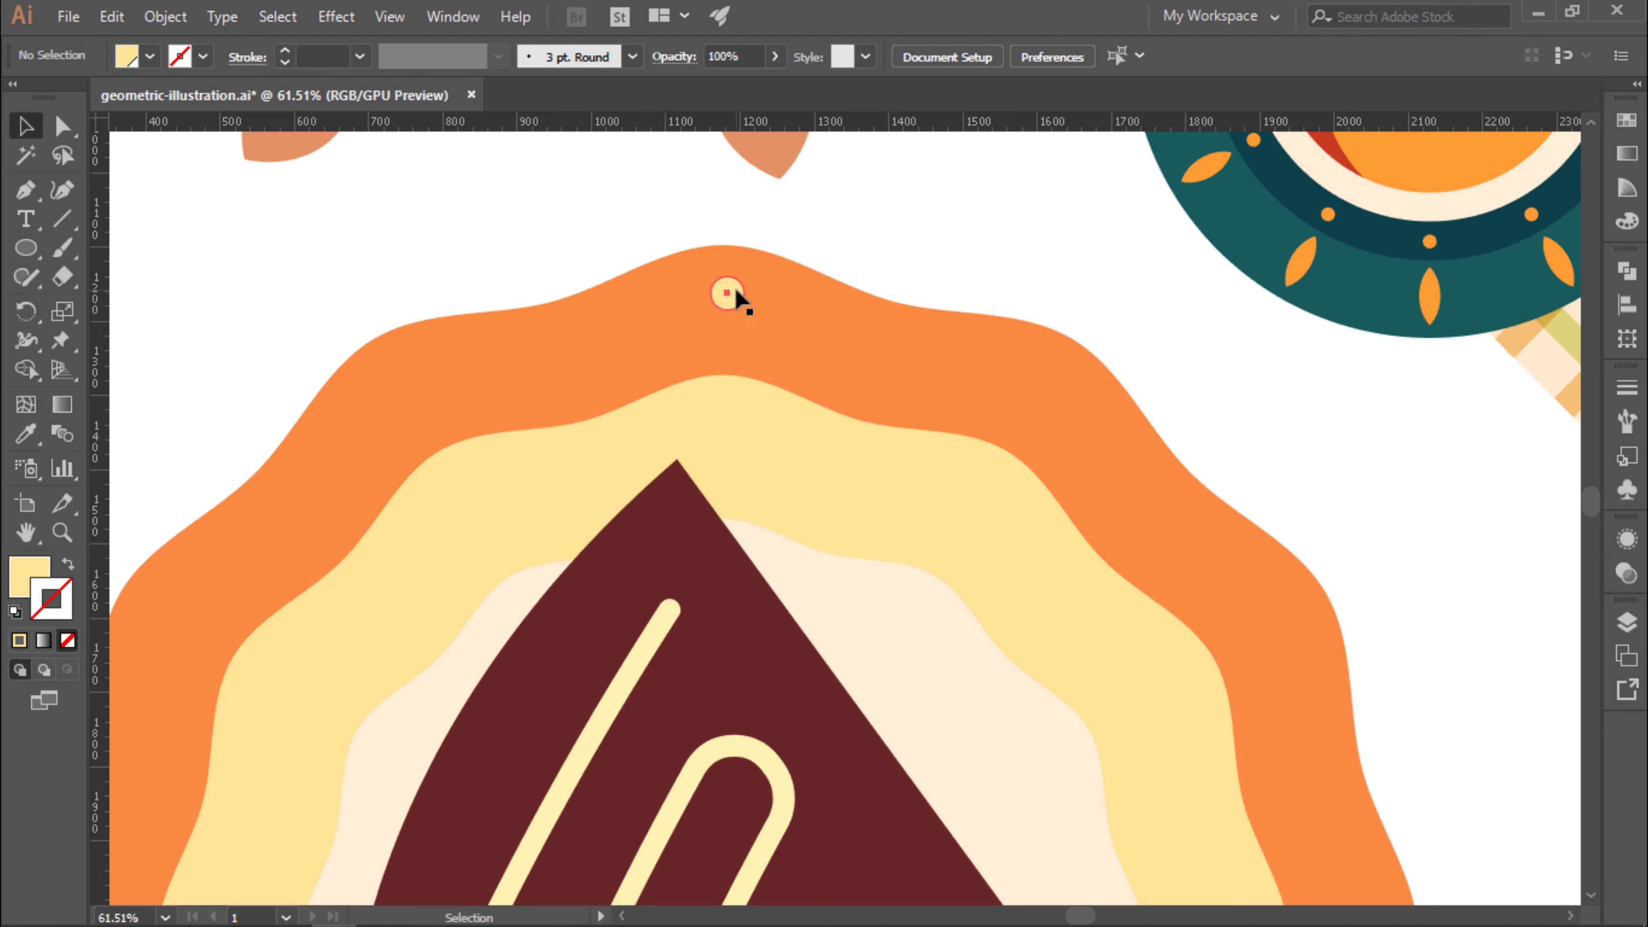
{"action": "left_click", "coordinate": [678, 312]}
{"action": "key", "text": "s"}
{"action": "mouse_move", "coordinate": [679, 357]}
{"action": "left_mouse_down"}
{"action": "mouse_move", "coordinate": [704, 321]}
{"action": "mouse_move", "coordinate": [718, 357]}
{"action": "left_mouse_up"}
{"action": "key", "text": "v"}
{"action": "left_click", "coordinate": [814, 258]}
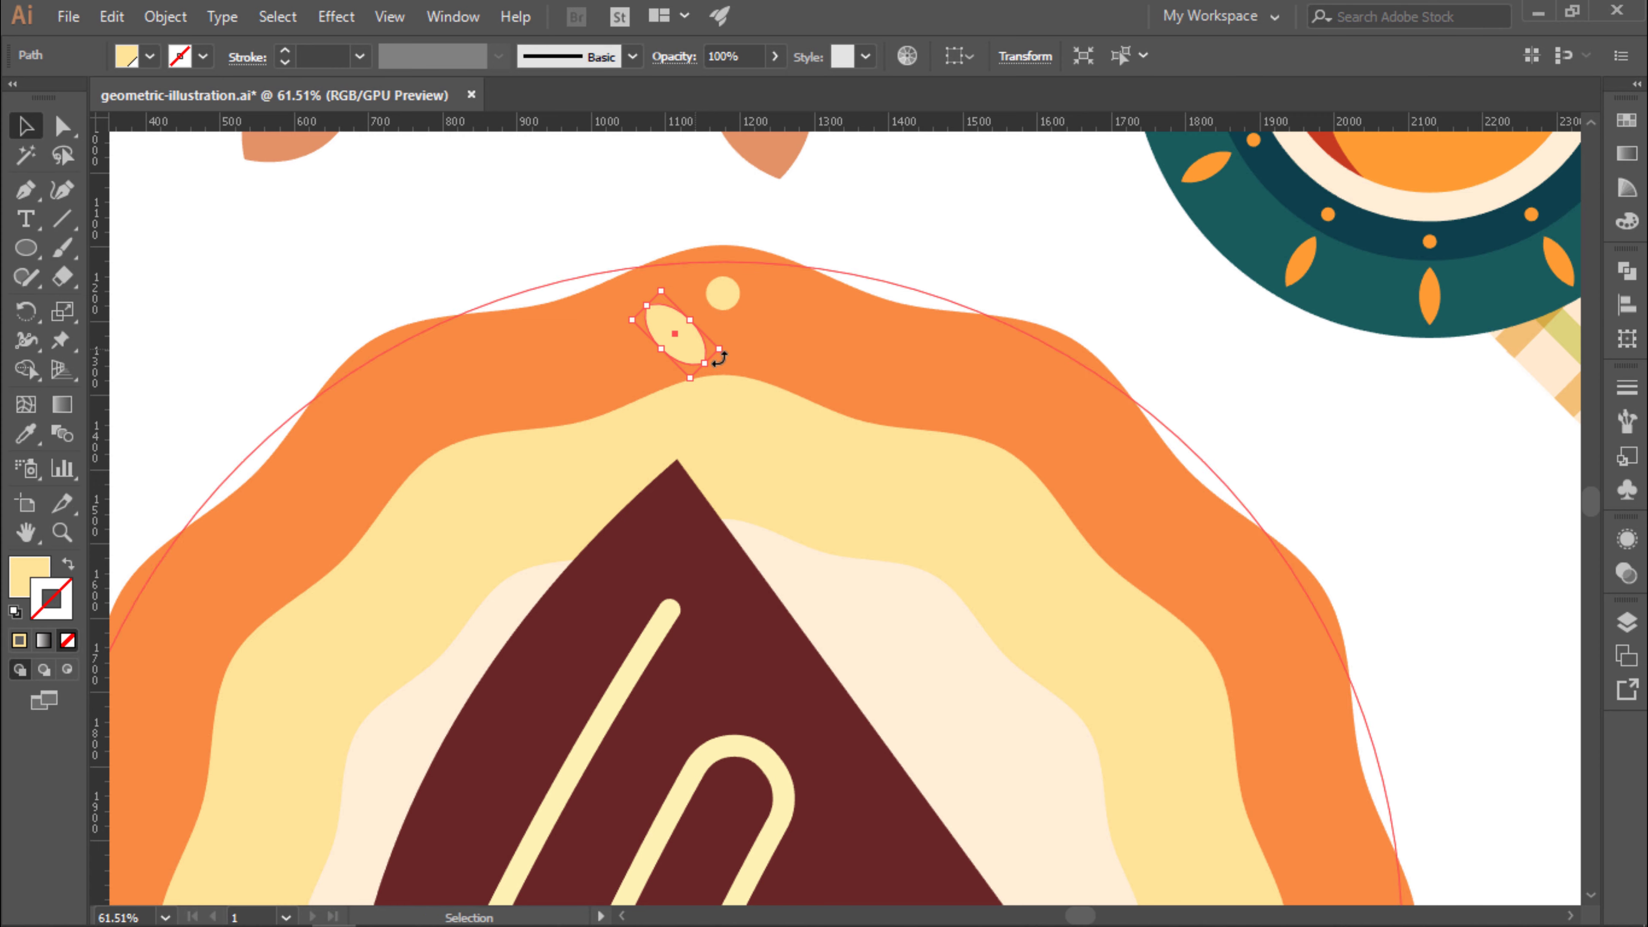
Tilt the leaf, mirror a copy across a vertical axis, and group circle and leaves.
{"action": "key", "text": "r"}
{"action": "key", "text": "Return"}
{"action": "left_click", "coordinate": [1346, 462]}
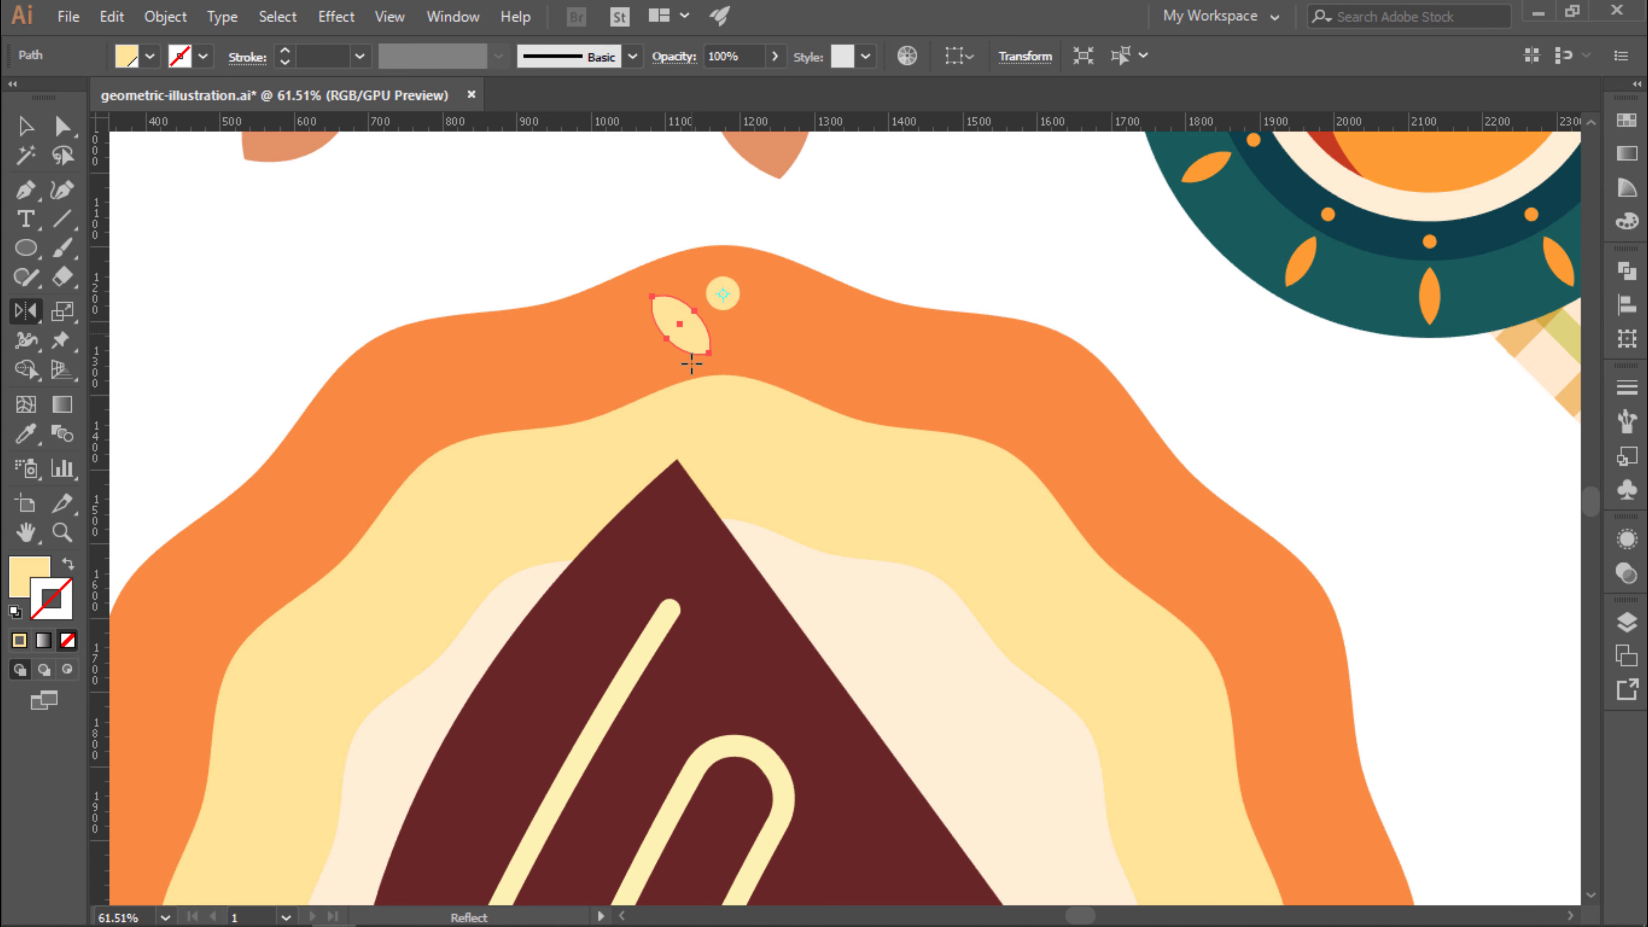
{"action": "key", "text": "o"}
{"action": "key", "text": "Return"}
{"action": "left_click", "coordinate": [1284, 589]}
{"action": "left_click", "coordinate": [742, 216], "text": "ctrl+alt"}
{"action": "scroll", "coordinate": [743, 215], "scroll_direction": "up", "scroll_amount": 4}
{"action": "left_click", "coordinate": [652, 354]}
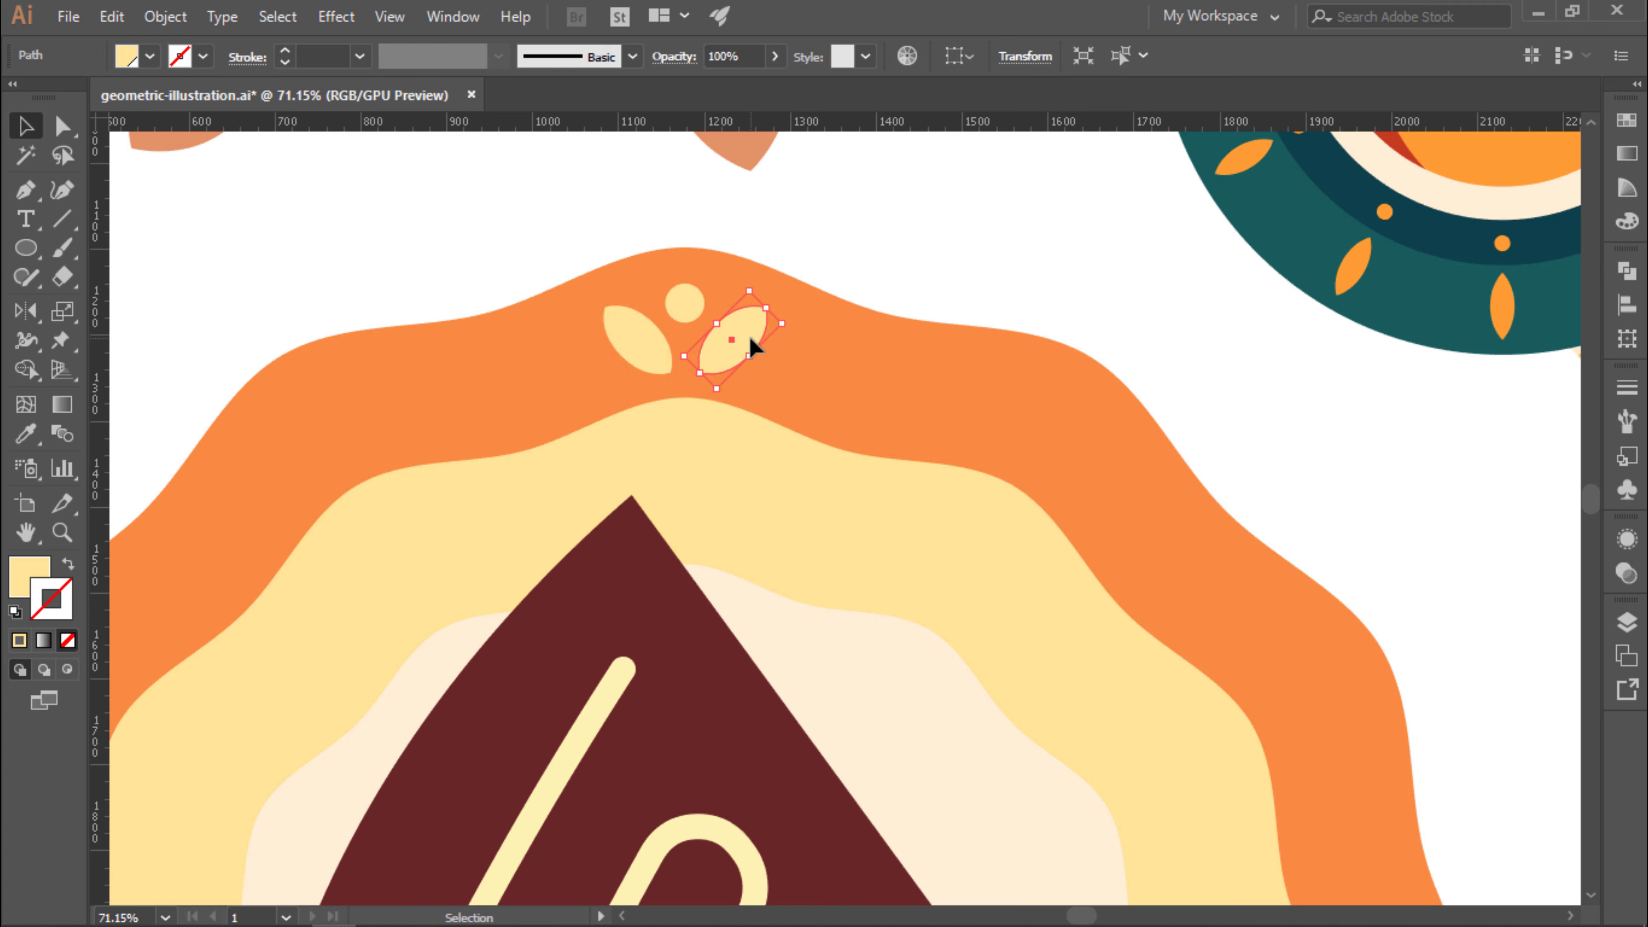
{"action": "left_click_drag", "start_coordinate": [686, 279], "coordinate": [686, 276]}
{"action": "left_click", "coordinate": [165, 16]}
Offset the flower group by 22 px and turn the outline's fill into a stroke.
{"action": "left_click", "coordinate": [649, 606]}
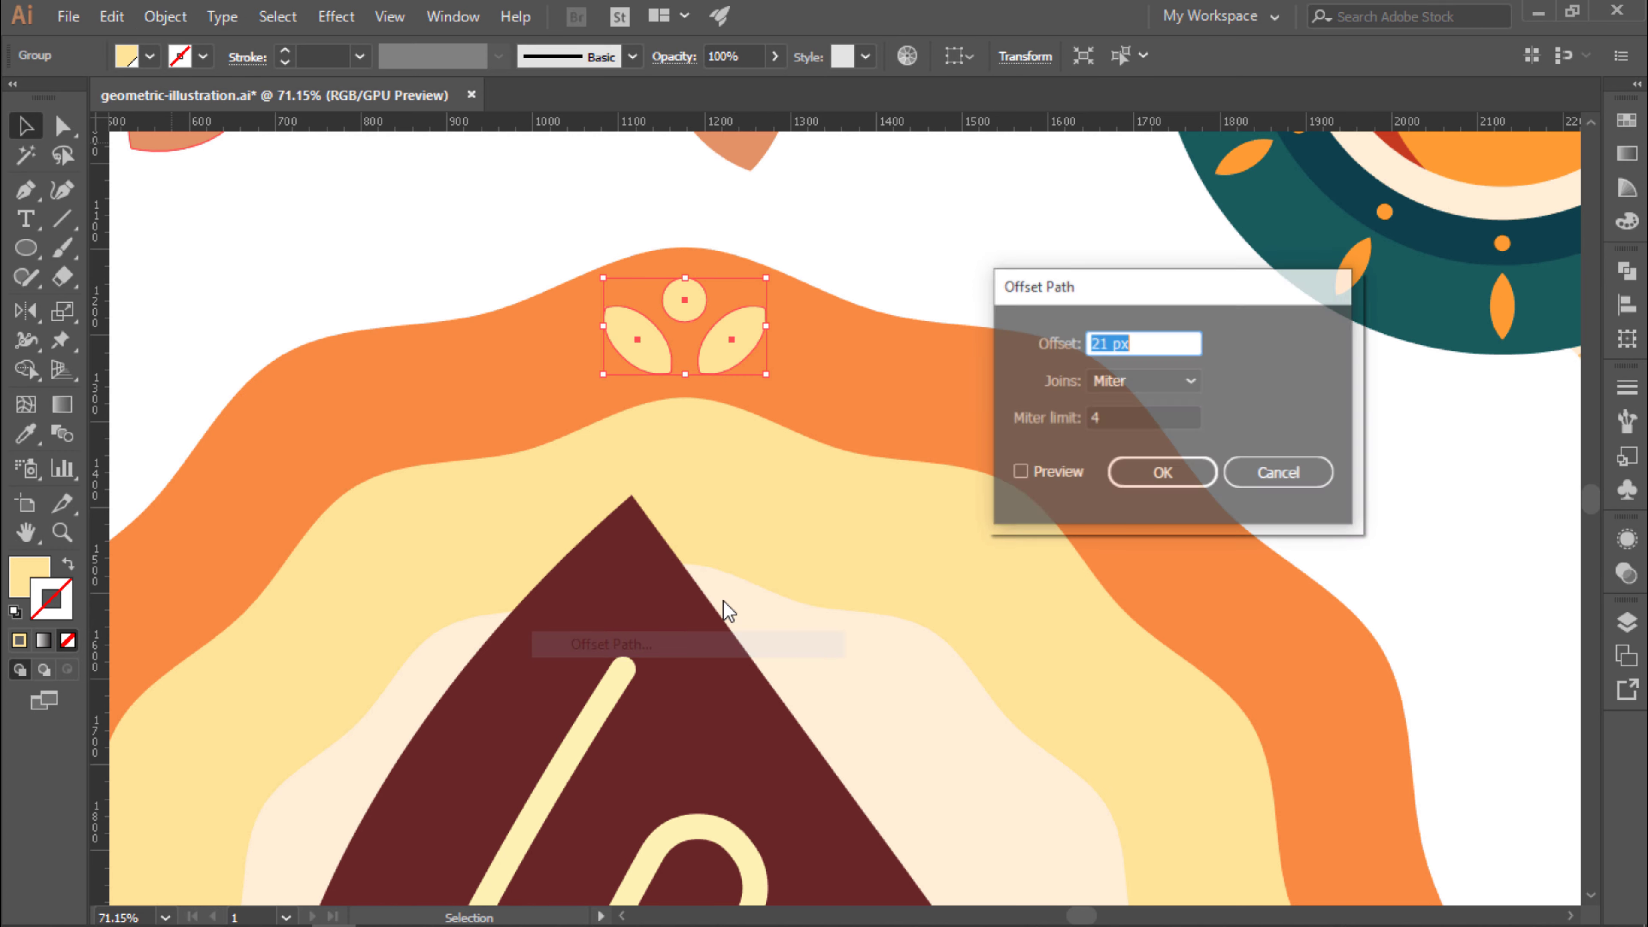
{"action": "left_click", "coordinate": [1019, 472]}
{"action": "type", "text": "22"}
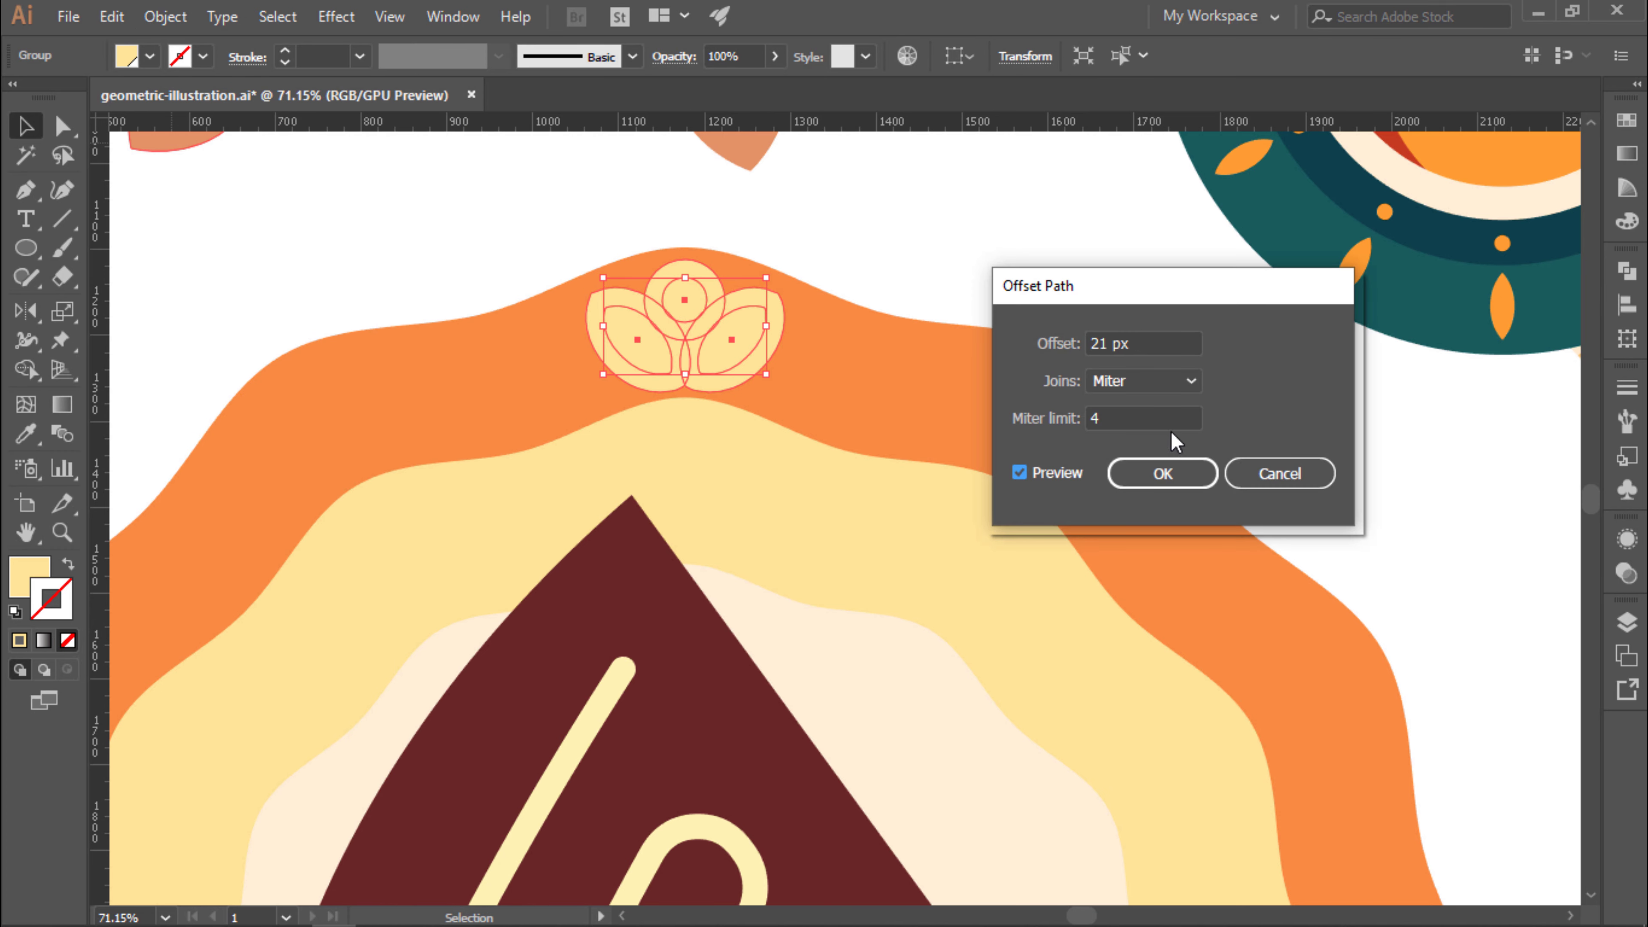
{"action": "left_click", "coordinate": [1161, 473]}
{"action": "key", "text": "shift+ctrl+F9"}
Fix the notch point at the outline's bottom, then exit and select the whole flower group.
{"action": "double_click", "coordinate": [728, 331]}
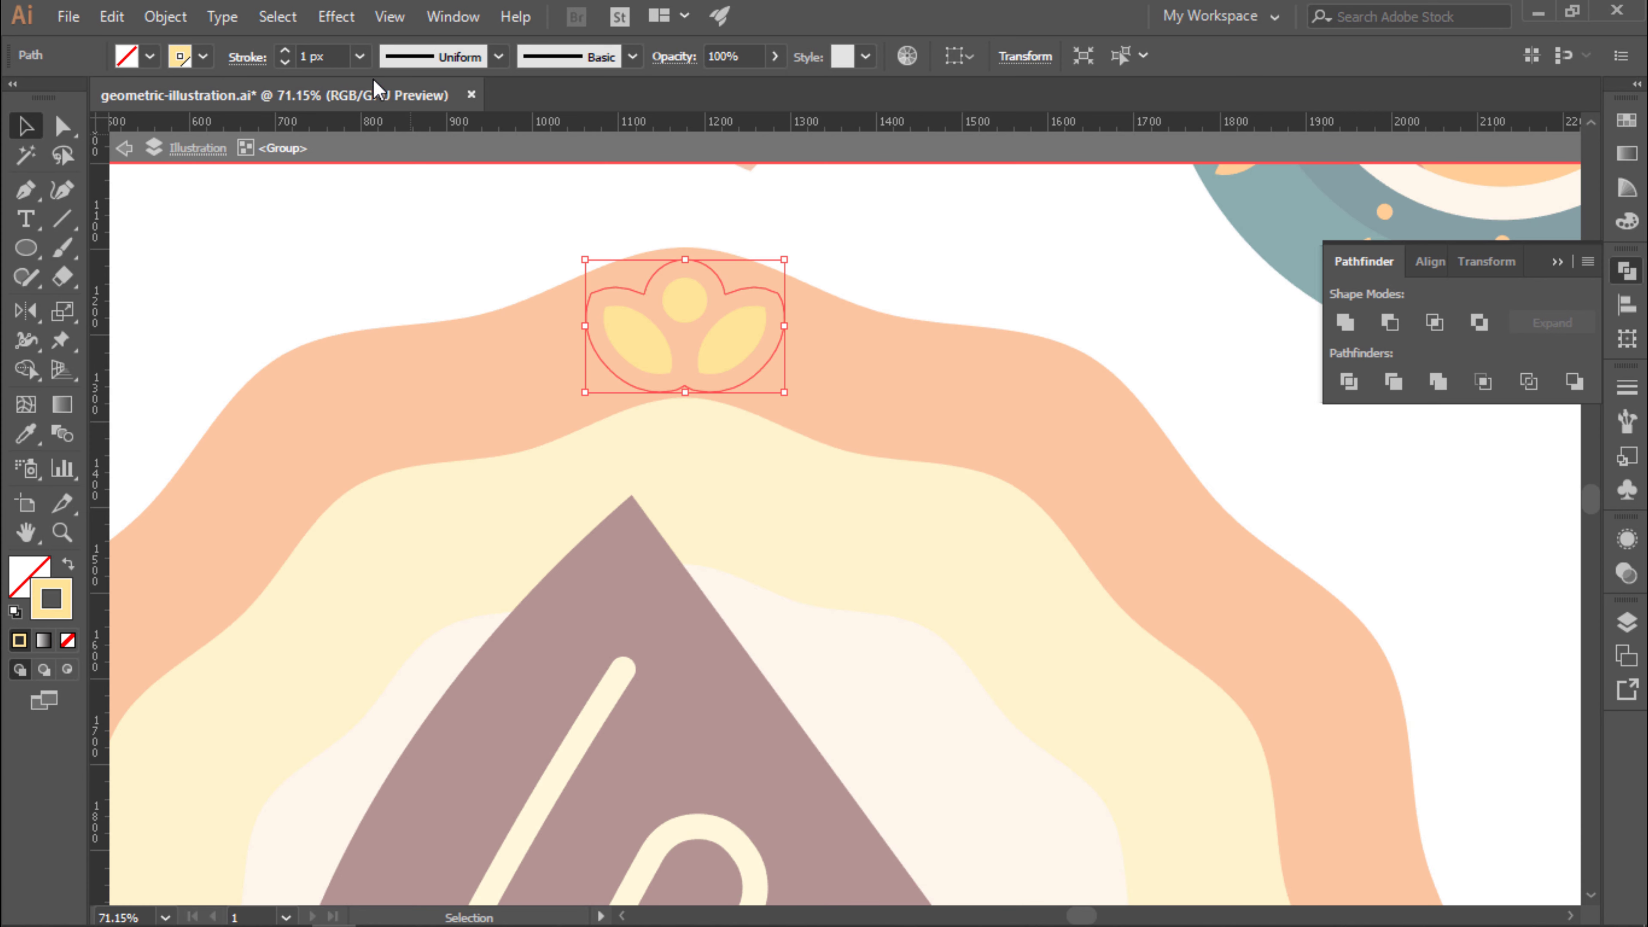
{"action": "double_click", "coordinate": [395, 238]}
{"action": "key", "text": "a"}
{"action": "scroll", "coordinate": [685, 387], "scroll_direction": "up", "scroll_amount": 5}
{"action": "left_click", "coordinate": [693, 387]}
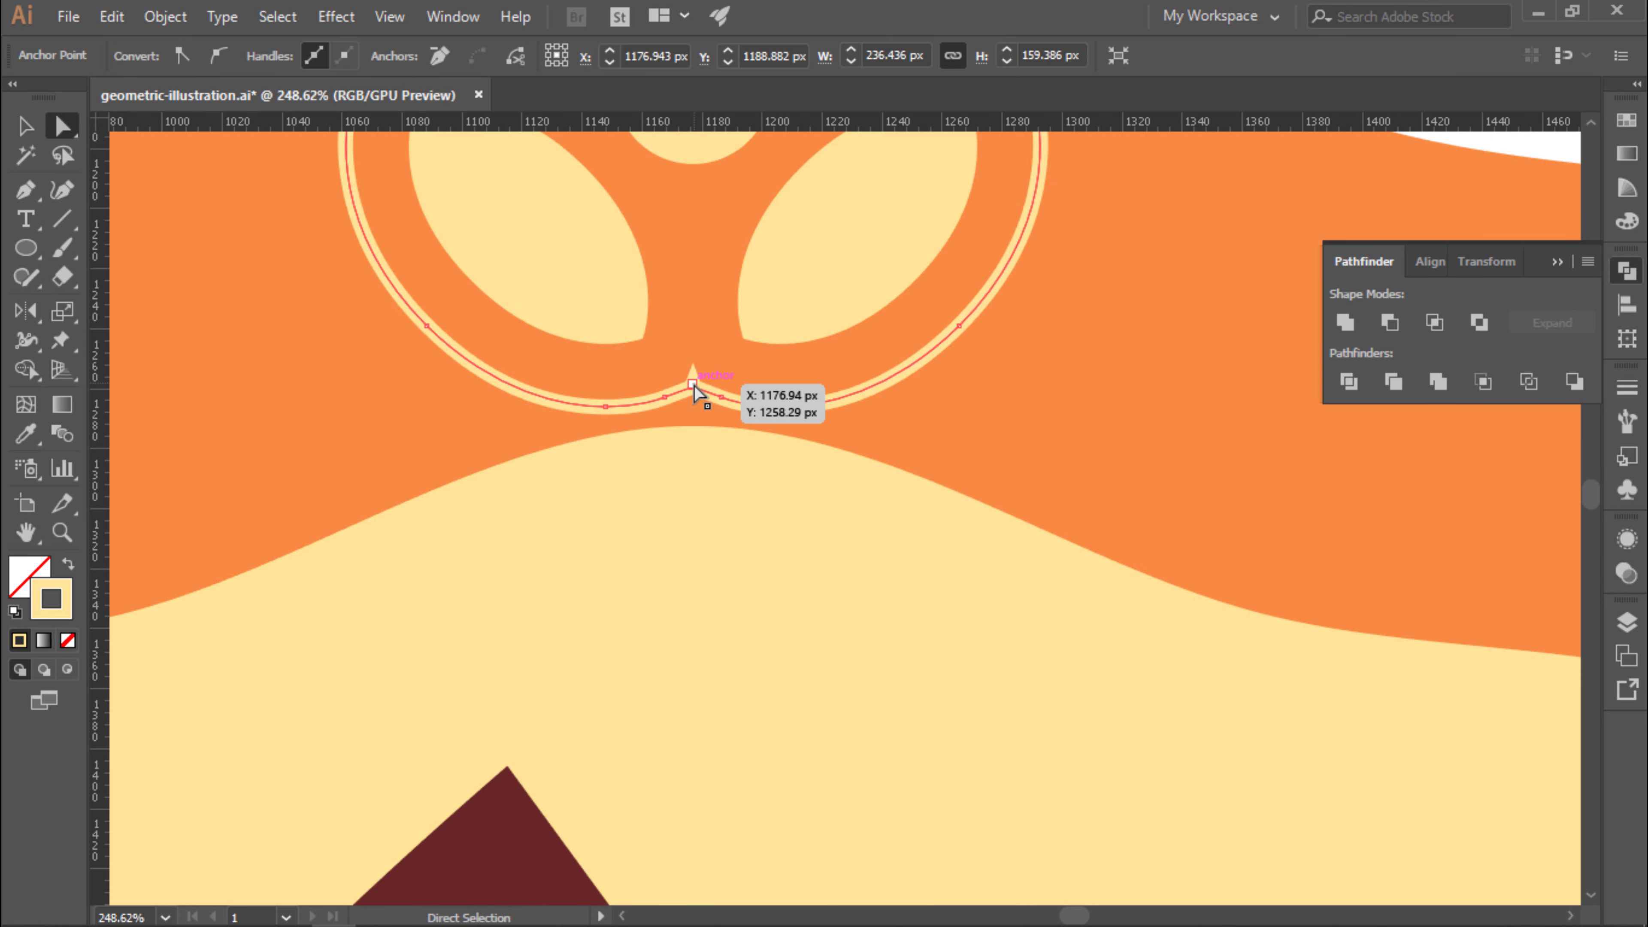
{"action": "key", "text": "p"}
{"action": "key", "text": "v"}
{"action": "key", "text": "ctrl+0"}
{"action": "left_click", "coordinate": [963, 195]}
{"action": "left_click", "coordinate": [1082, 187]}
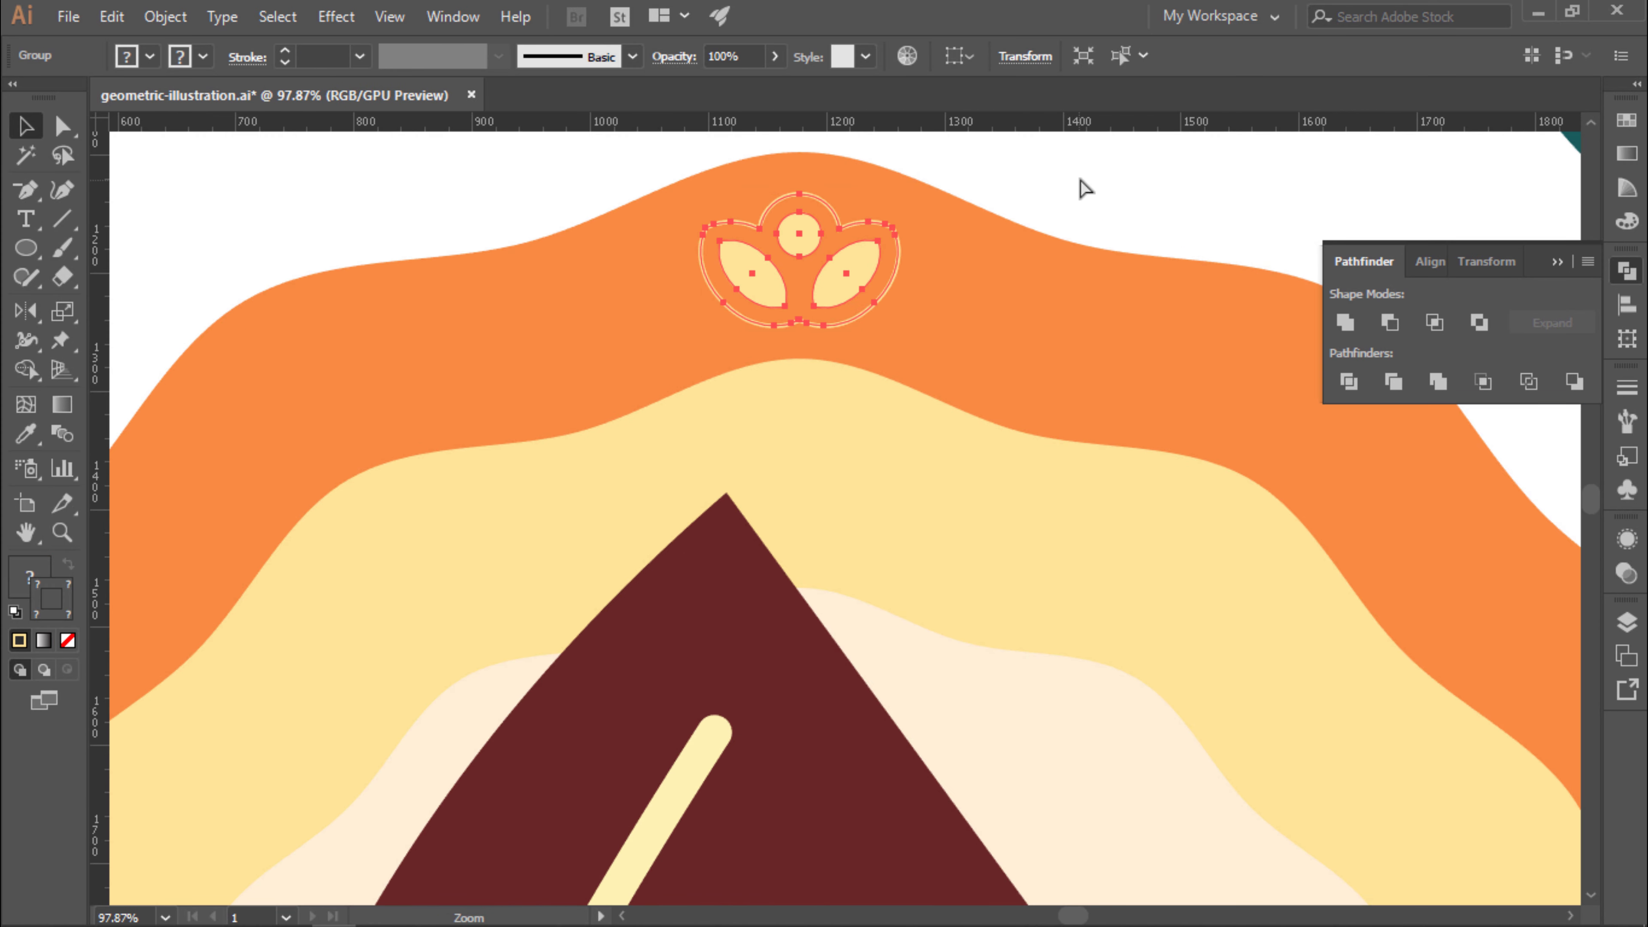
{"action": "key", "text": "ctrl+plus"}
{"action": "scroll", "coordinate": [1109, 276], "scroll_direction": "down", "scroll_amount": 3}
{"action": "left_click", "coordinate": [1626, 271]}
{"action": "scroll", "coordinate": [255, 390], "scroll_direction": "up", "scroll_amount": 1}
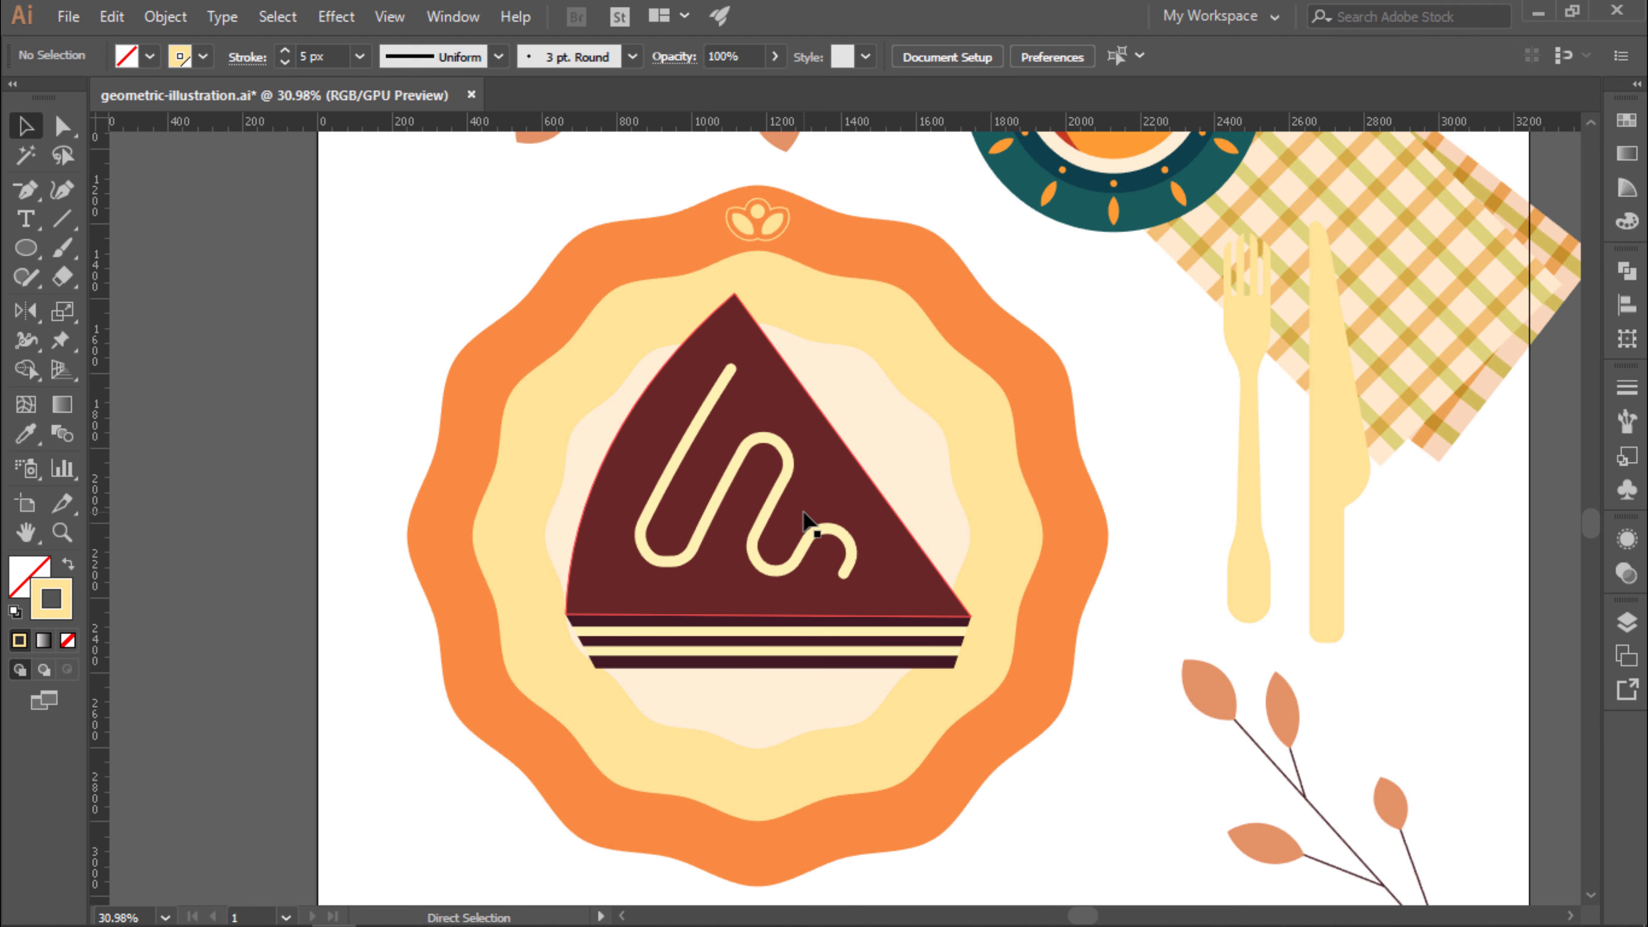
Add a horizontal guide through the plate centre.
{"action": "left_click", "coordinate": [756, 287]}
{"action": "left_click", "coordinate": [762, 167]}
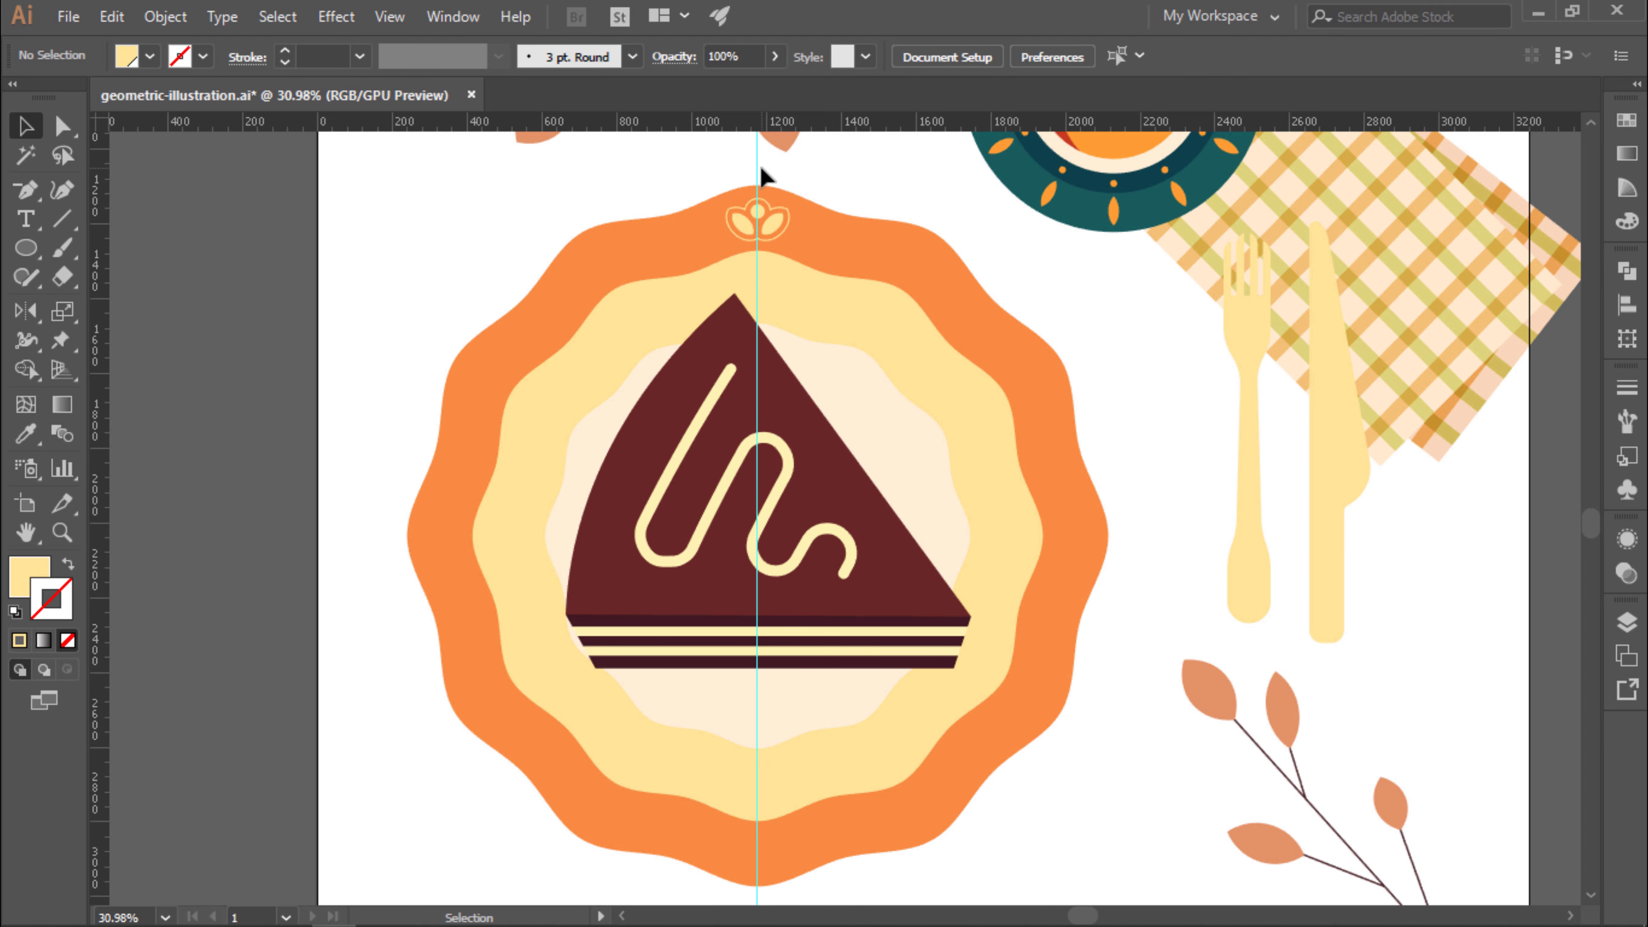
{"action": "left_click", "coordinate": [761, 191]}
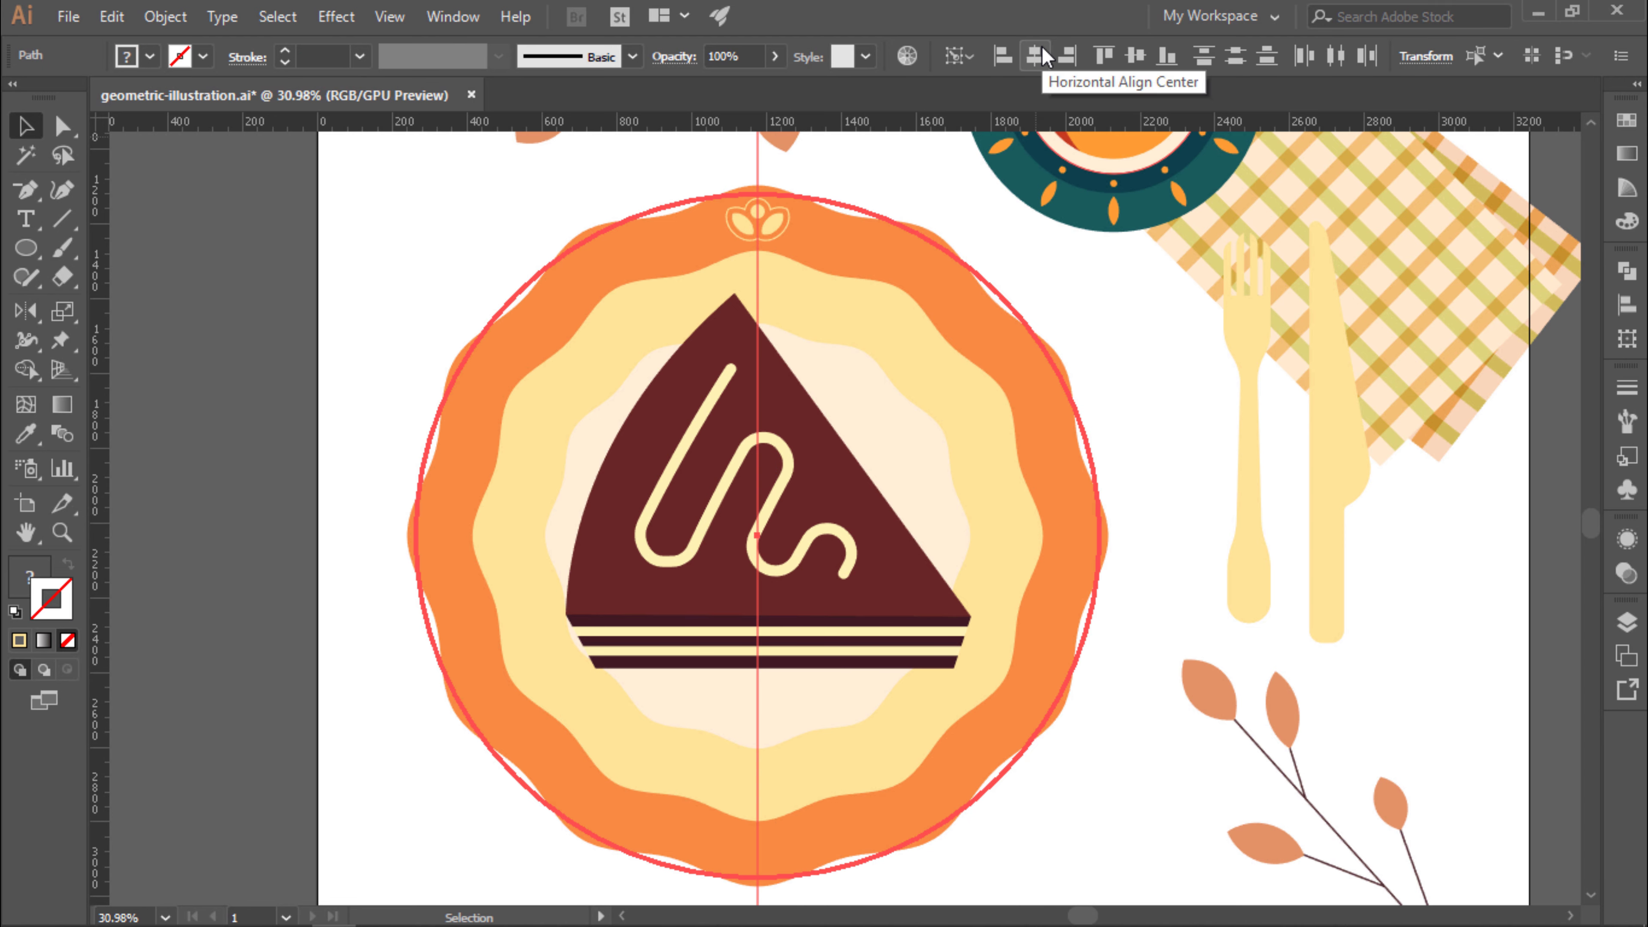
{"action": "key", "text": "ctrl+shift+a"}
{"action": "left_click_drag", "start_coordinate": [758, 532], "coordinate": [758, 535]}
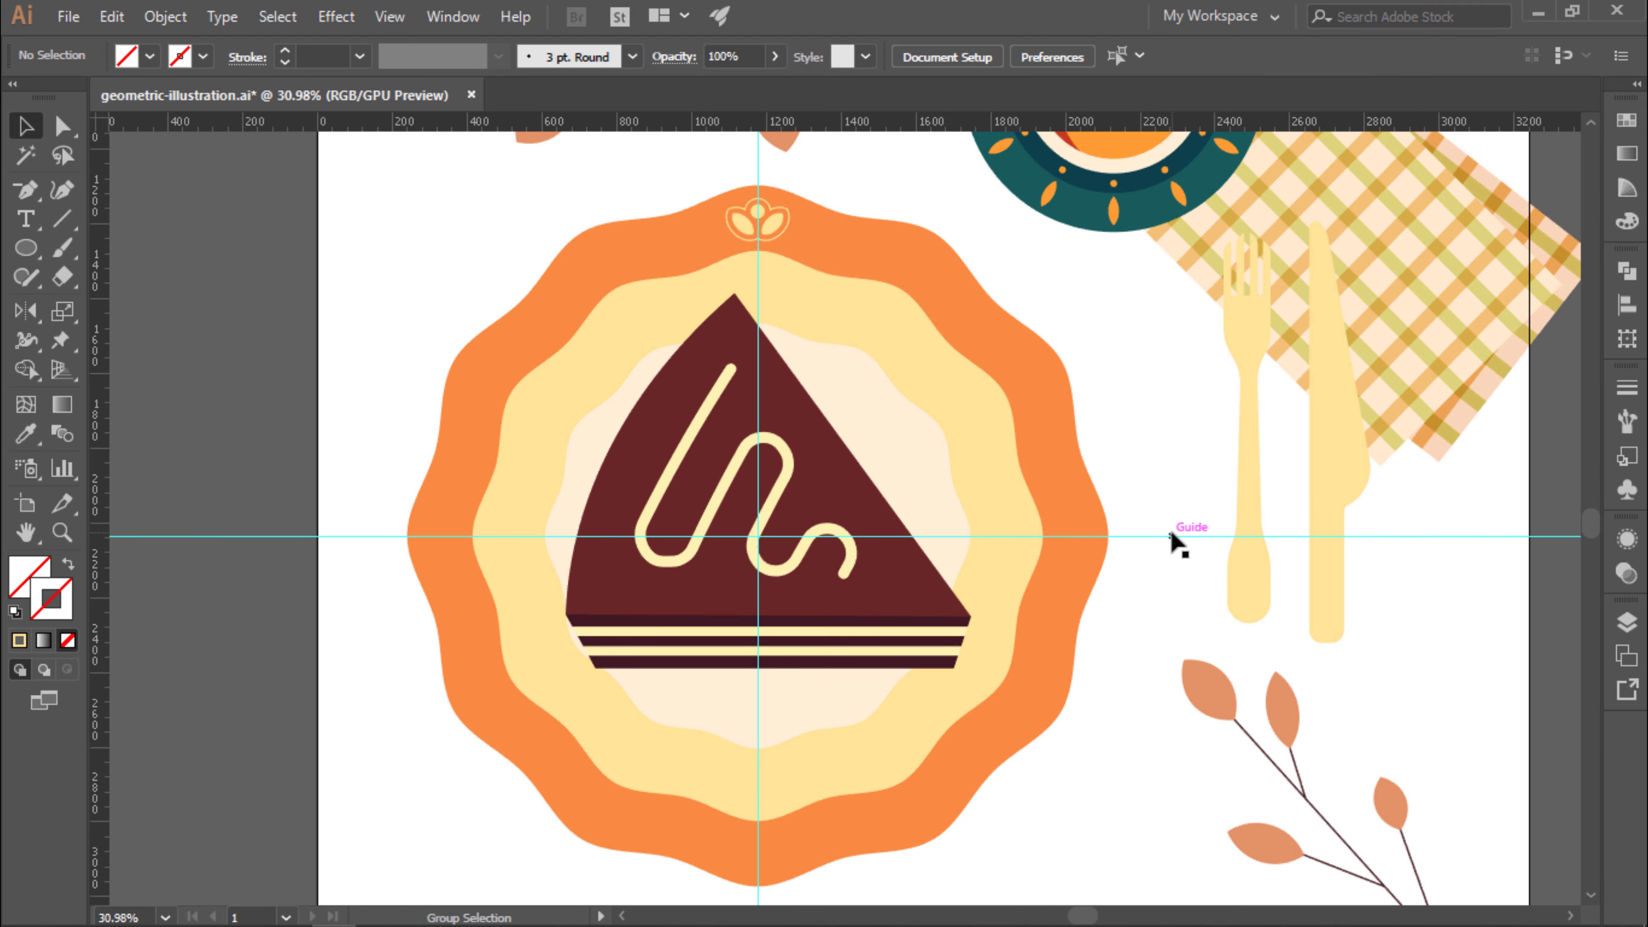
Rotate copies of the flower motif every 30° around the plate centre to fill the rim.
{"action": "left_click", "coordinate": [792, 228]}
{"action": "key", "text": "r"}
{"action": "left_click", "coordinate": [758, 535], "text": "alt"}
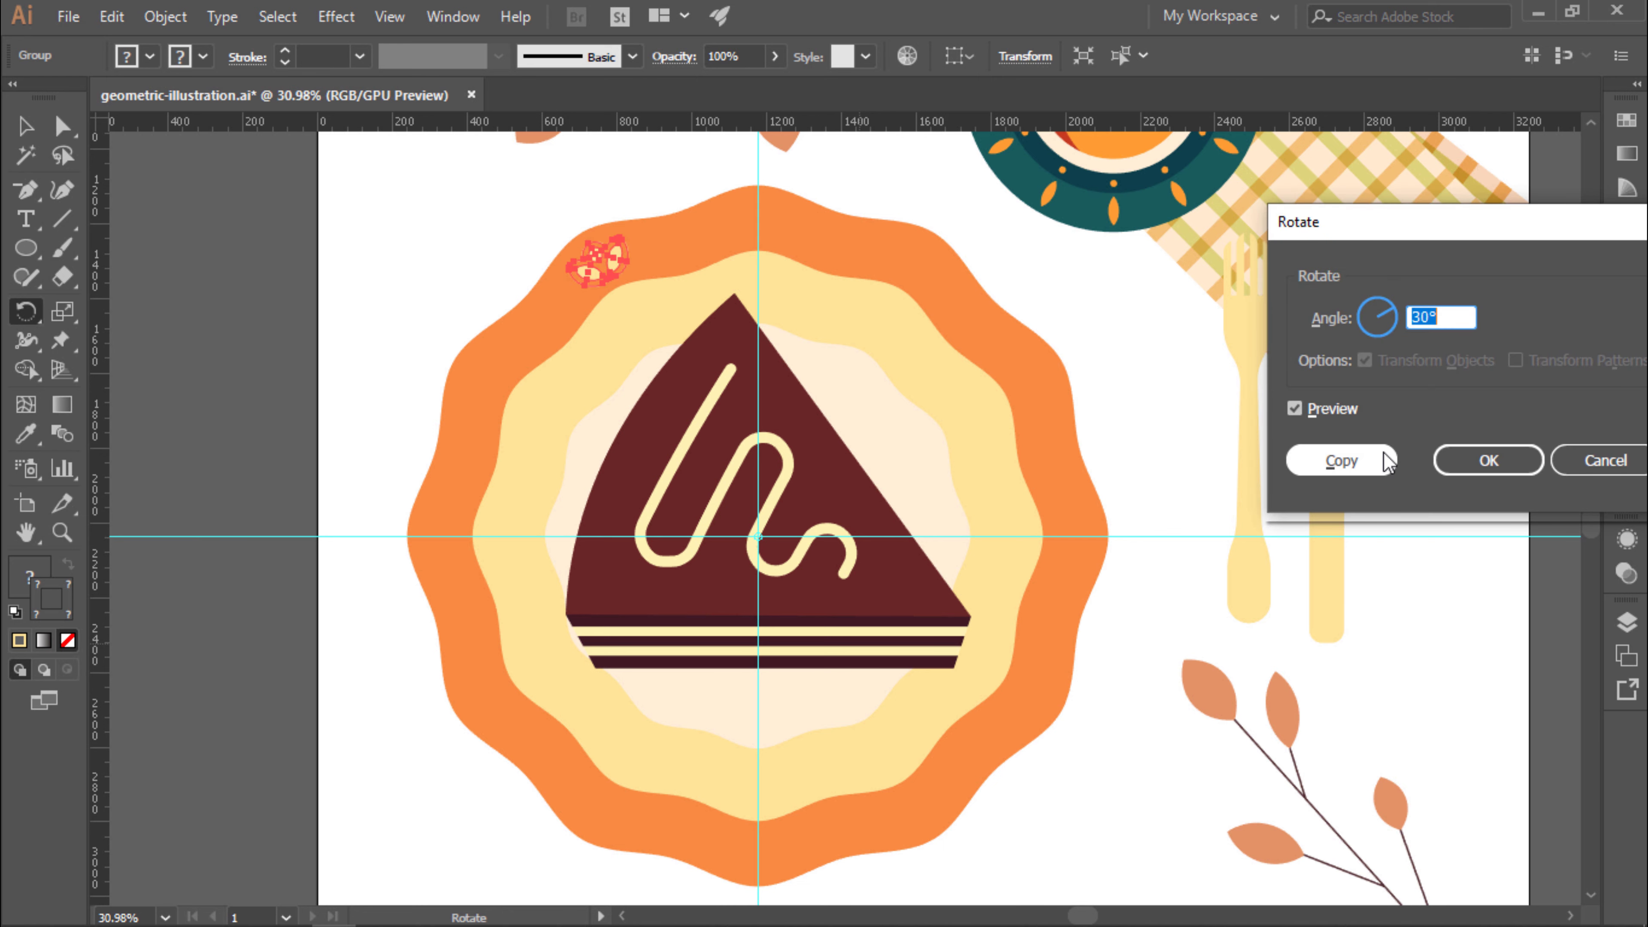
{"action": "left_click", "coordinate": [1341, 460]}
{"action": "key", "text": "ctrl+d"}
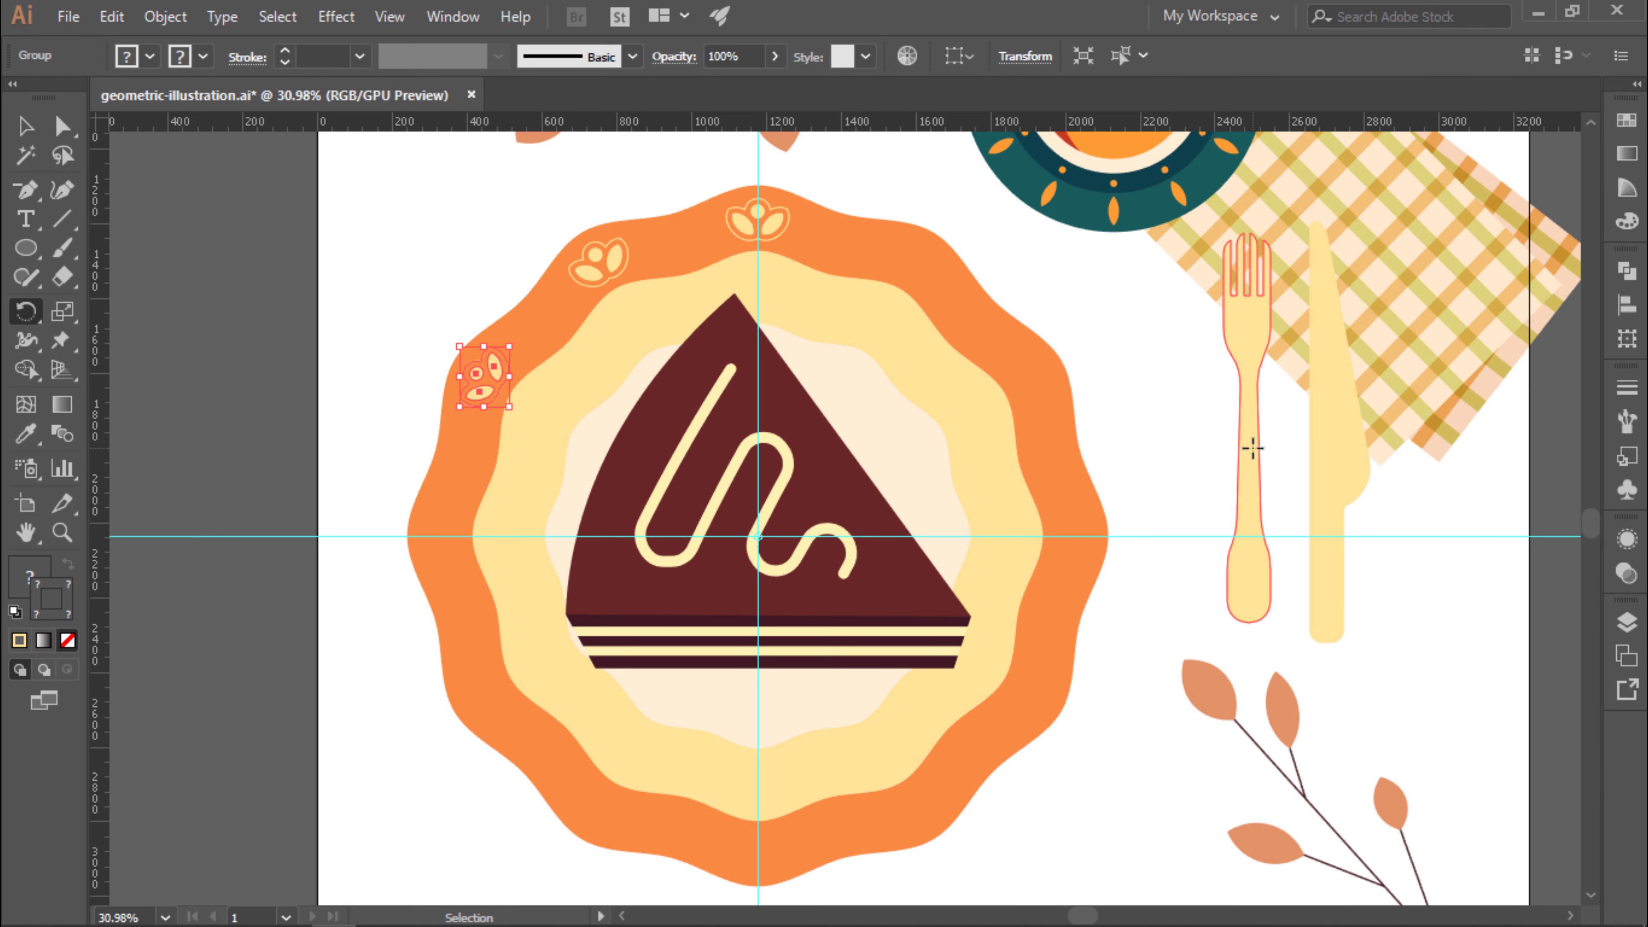
{"action": "key", "text": "ctrl+d"}
{"action": "key", "text": "ctrl+d"}
{"action": "key", "text": "ctrl+d"}
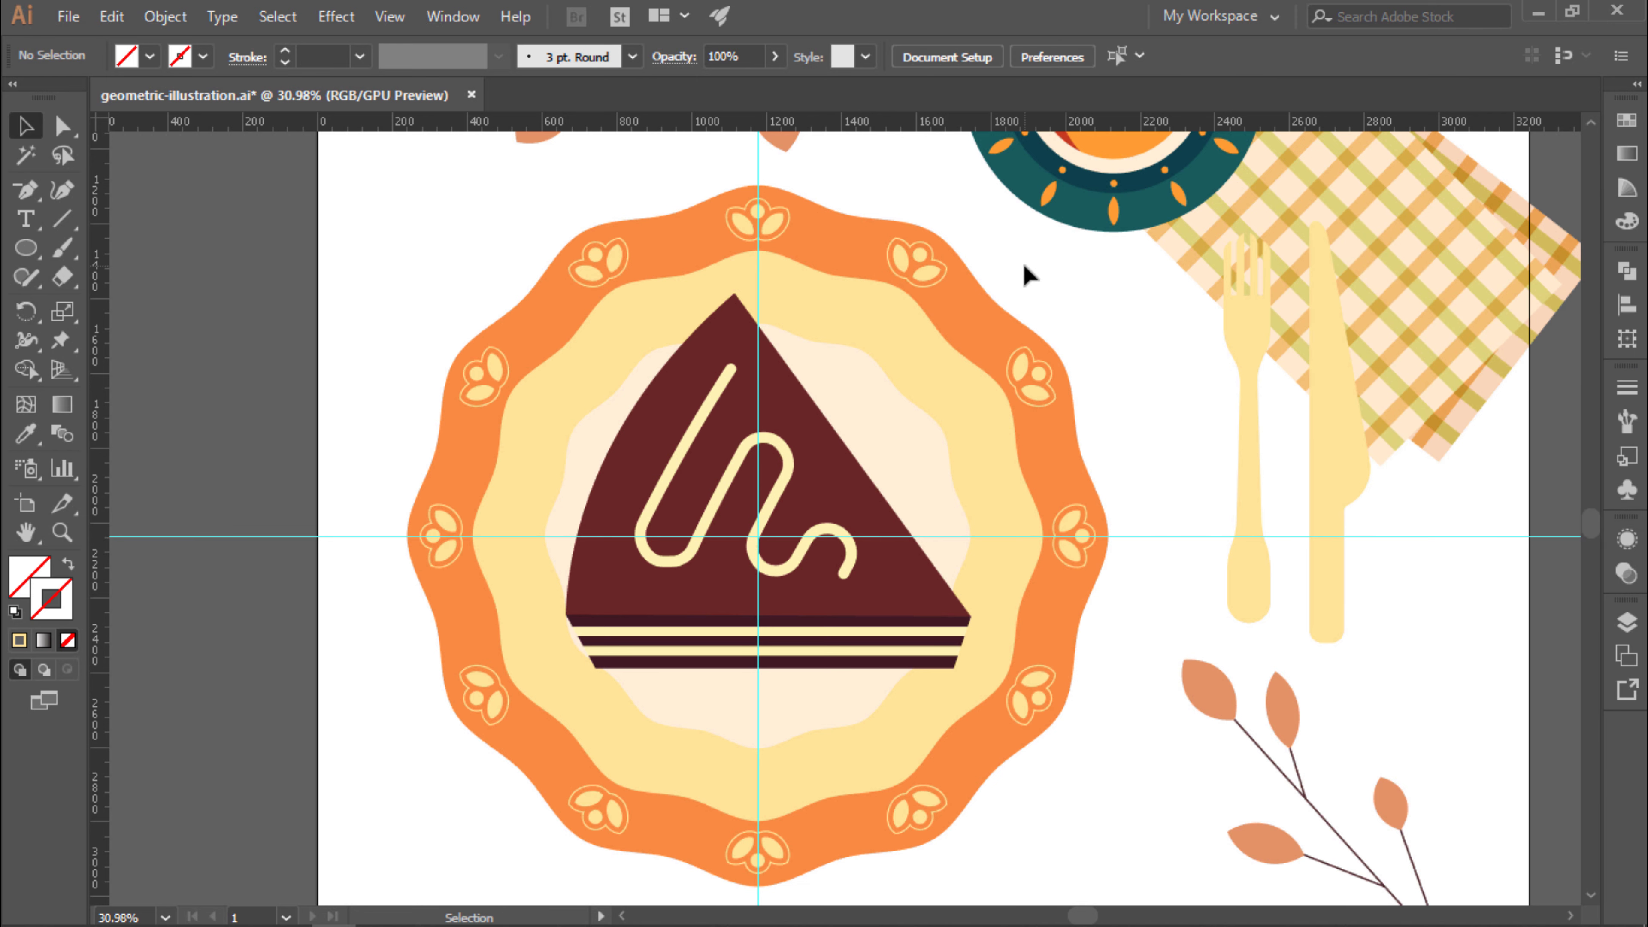
Copy the flower's centre circle as a small dot just below it.
{"action": "key", "text": "a"}
{"action": "scroll", "coordinate": [756, 215], "scroll_direction": "up", "scroll_amount": 6}
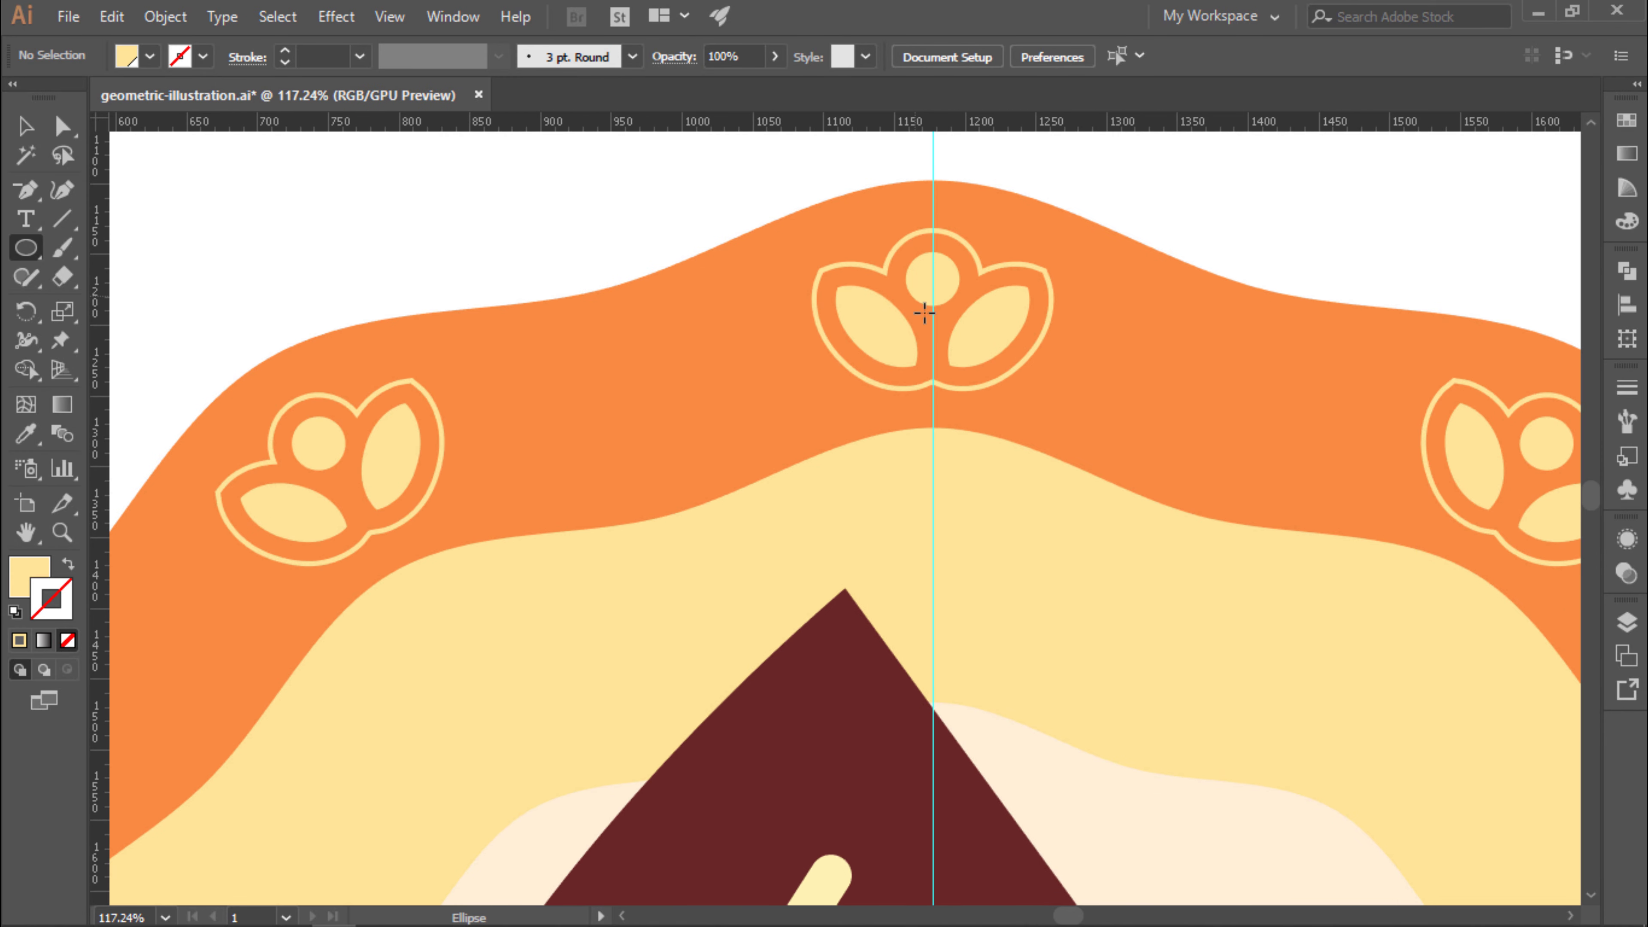
{"action": "key", "text": "v"}
{"action": "mouse_move", "coordinate": [924, 314]}
{"action": "left_mouse_down"}
{"action": "mouse_move", "coordinate": [952, 339]}
{"action": "mouse_move", "coordinate": [937, 318]}
{"action": "left_mouse_up"}
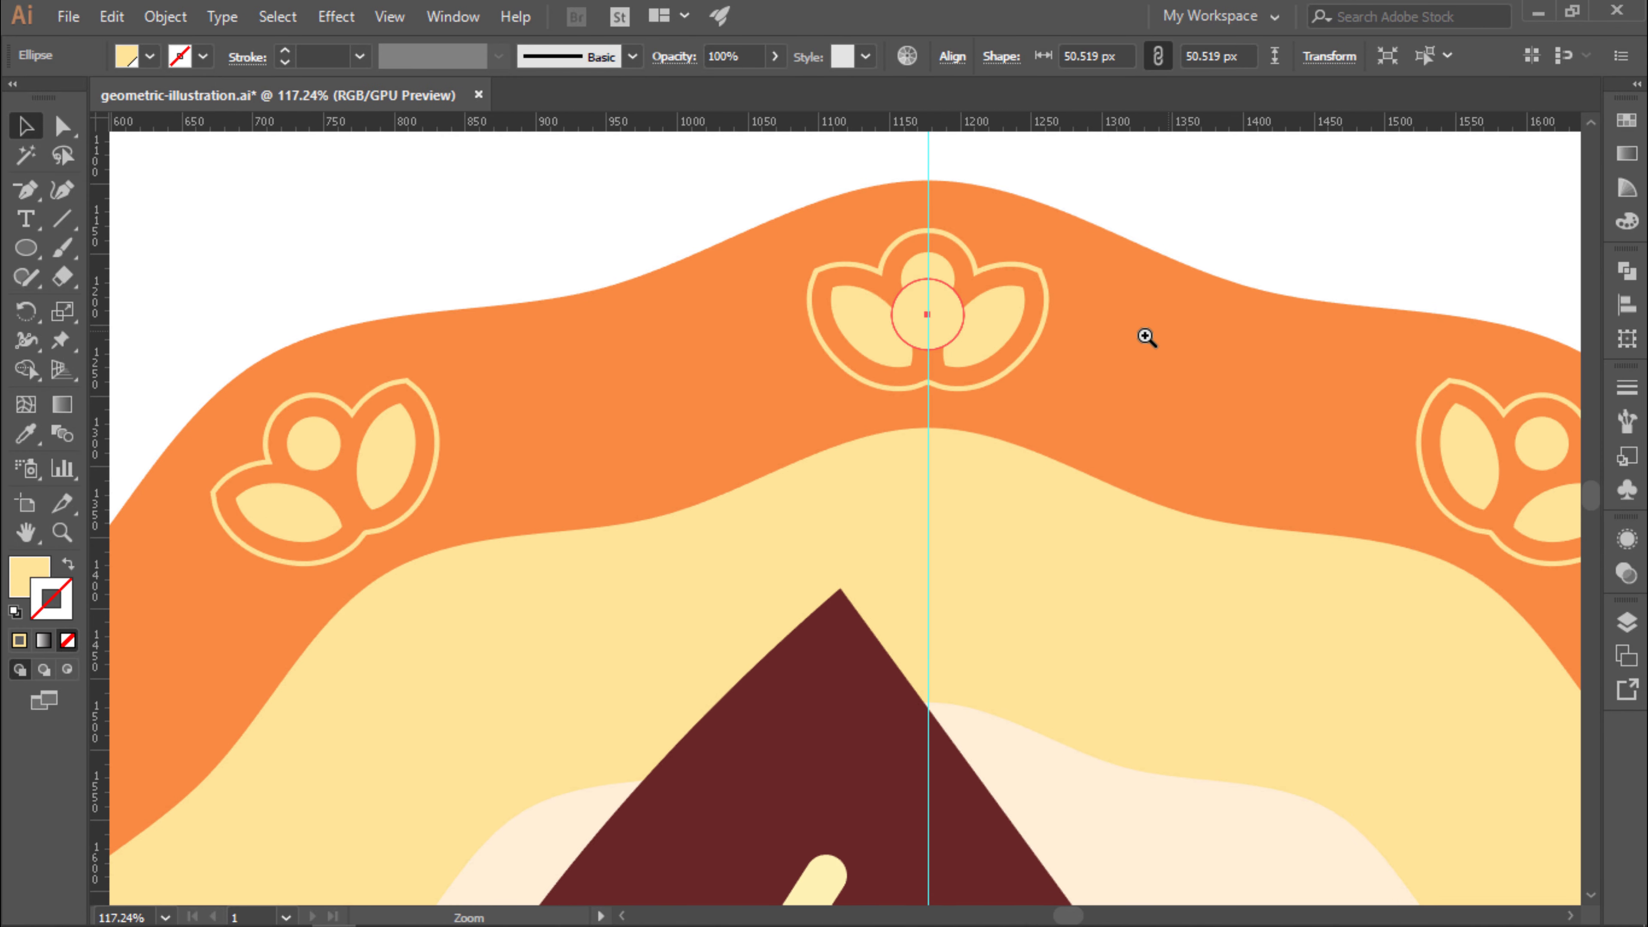
{"action": "scroll", "coordinate": [1147, 335], "scroll_direction": "down", "scroll_amount": 5}
Rotate copies of the dot around the plate centre into each gap between flowers.
{"action": "key", "text": "r"}
{"action": "left_click", "coordinate": [955, 690], "text": "alt"}
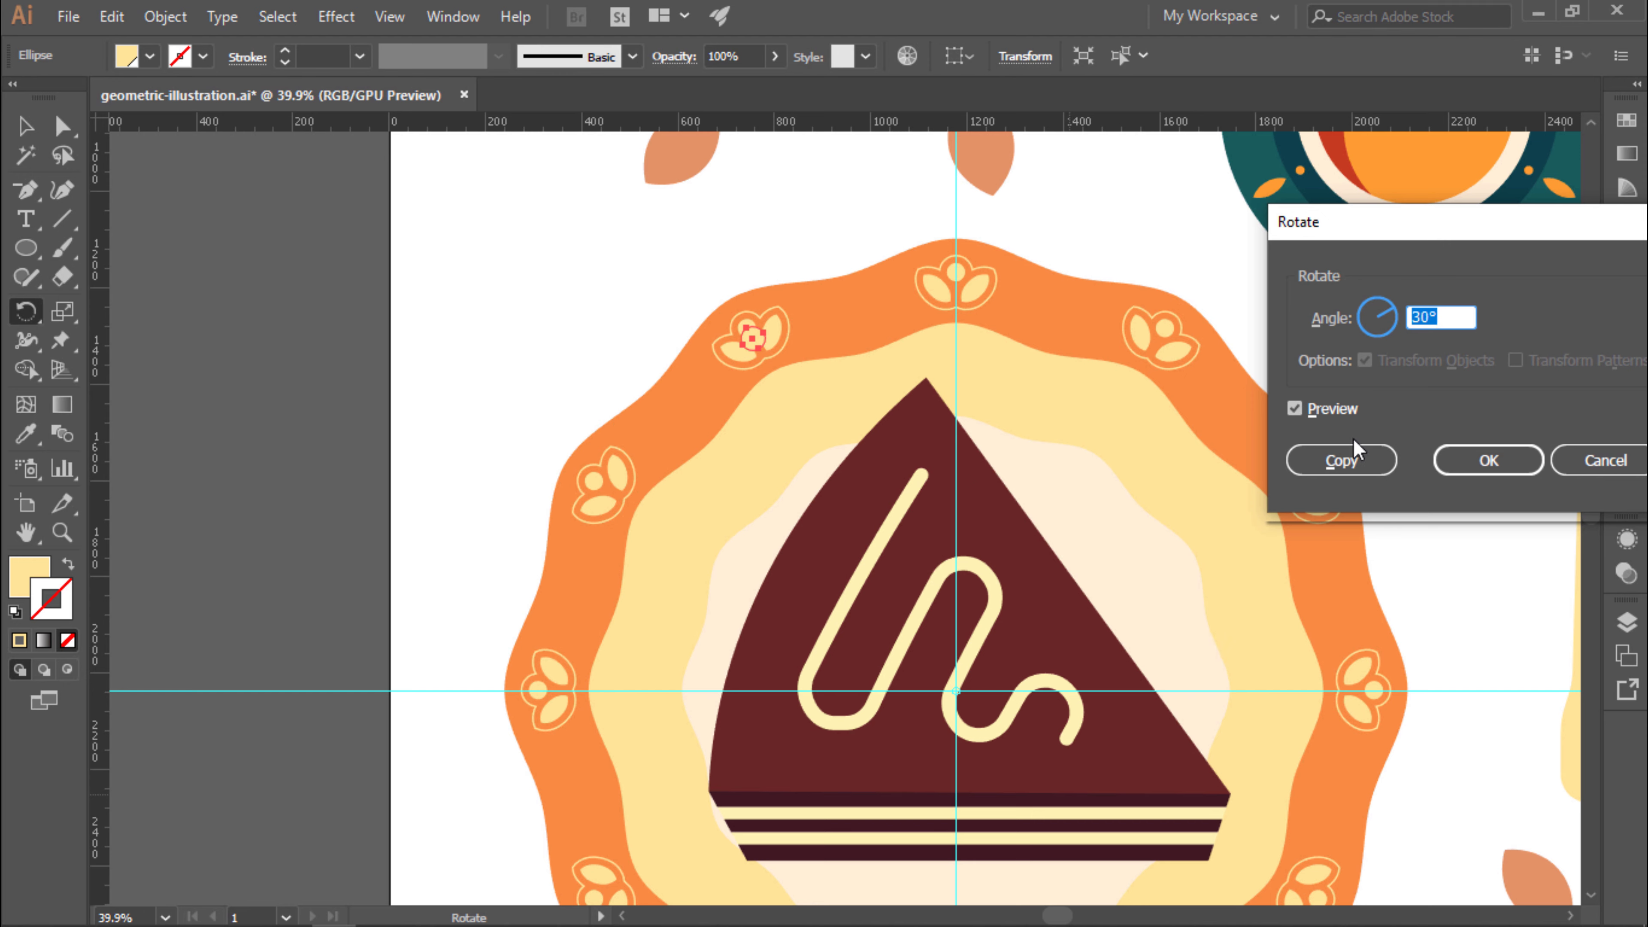
{"action": "left_click", "coordinate": [1370, 473]}
{"action": "key", "text": "r"}
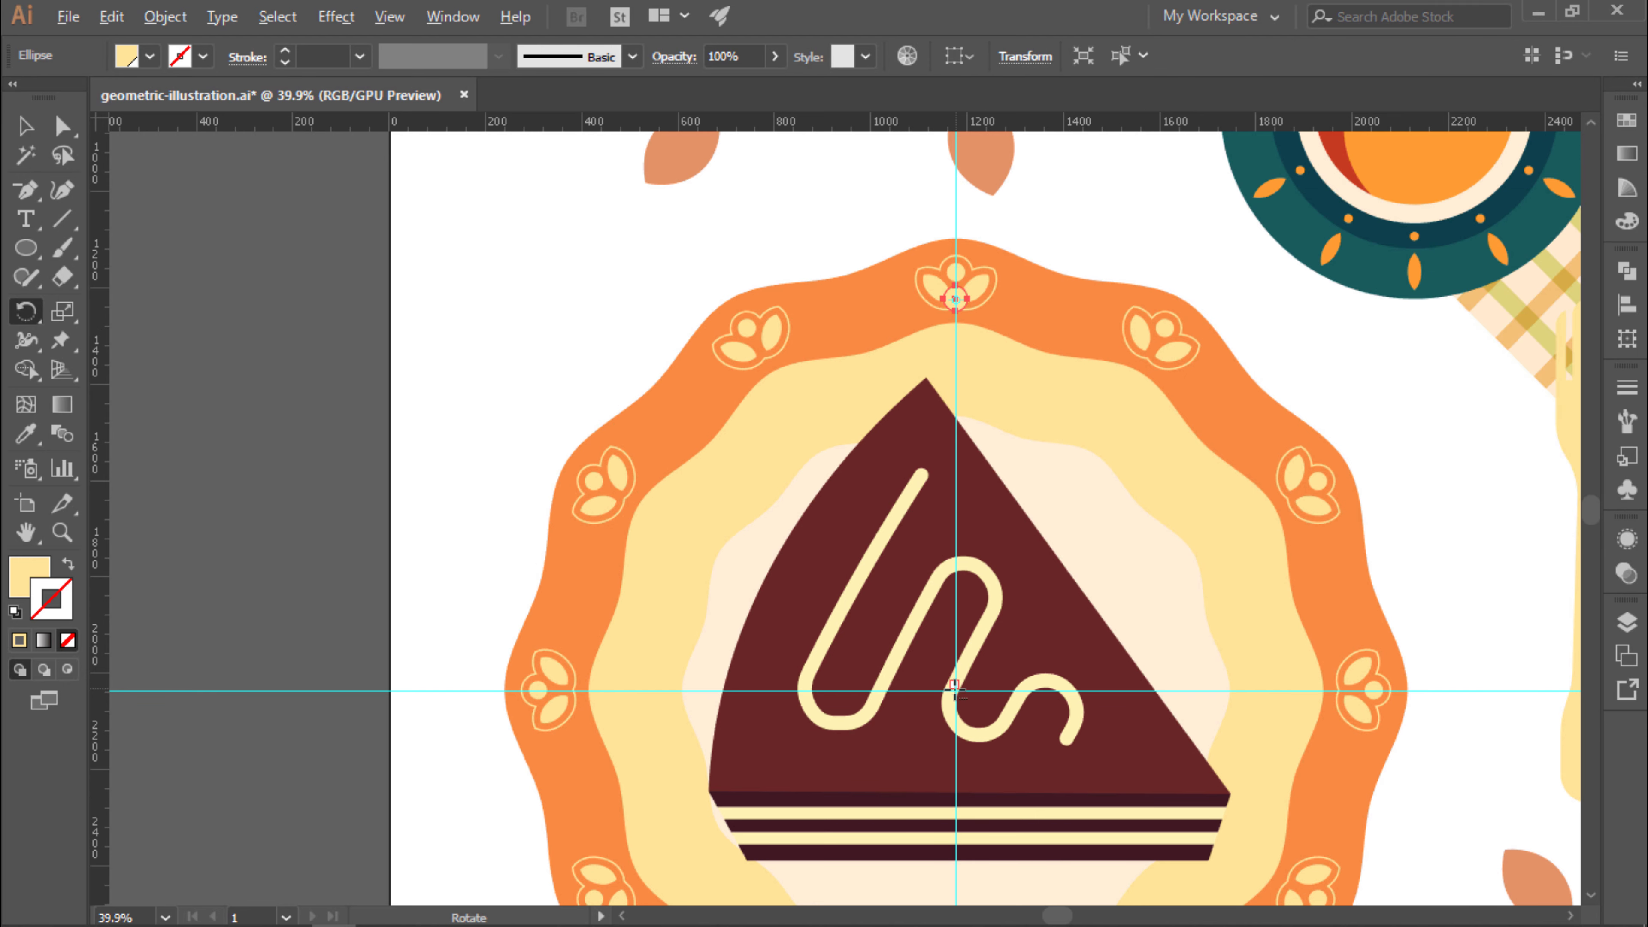
{"action": "left_click", "coordinate": [956, 690], "text": "alt"}
{"action": "left_click", "coordinate": [1367, 470]}
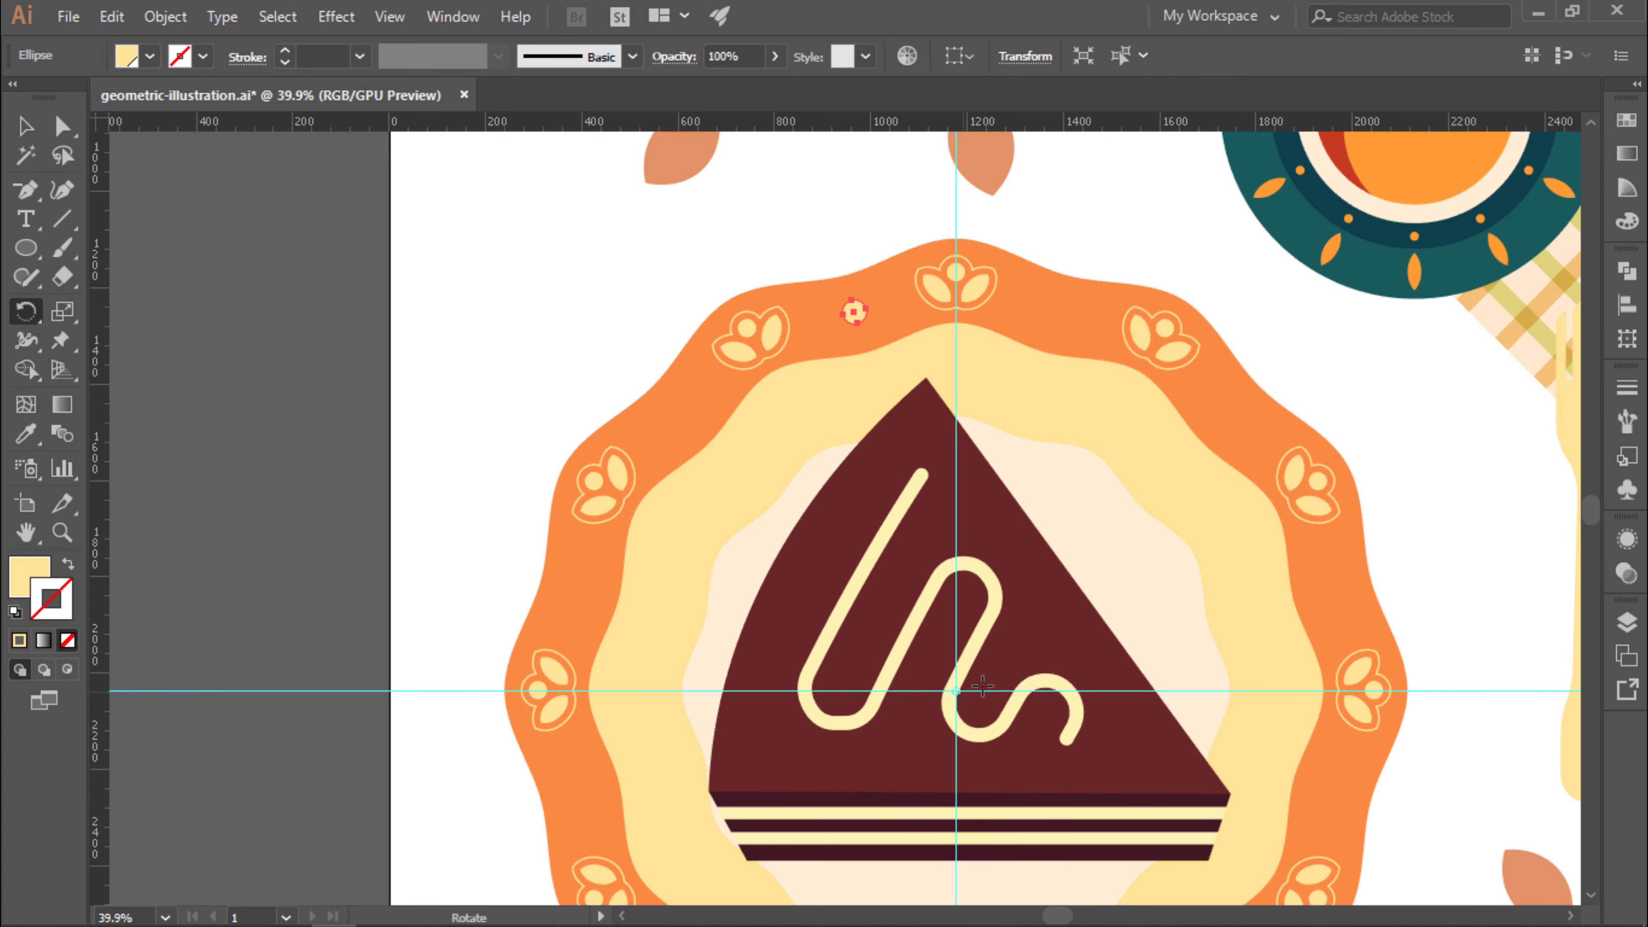
{"action": "left_click", "coordinate": [956, 690], "text": "alt"}
{"action": "left_click", "coordinate": [1366, 471]}
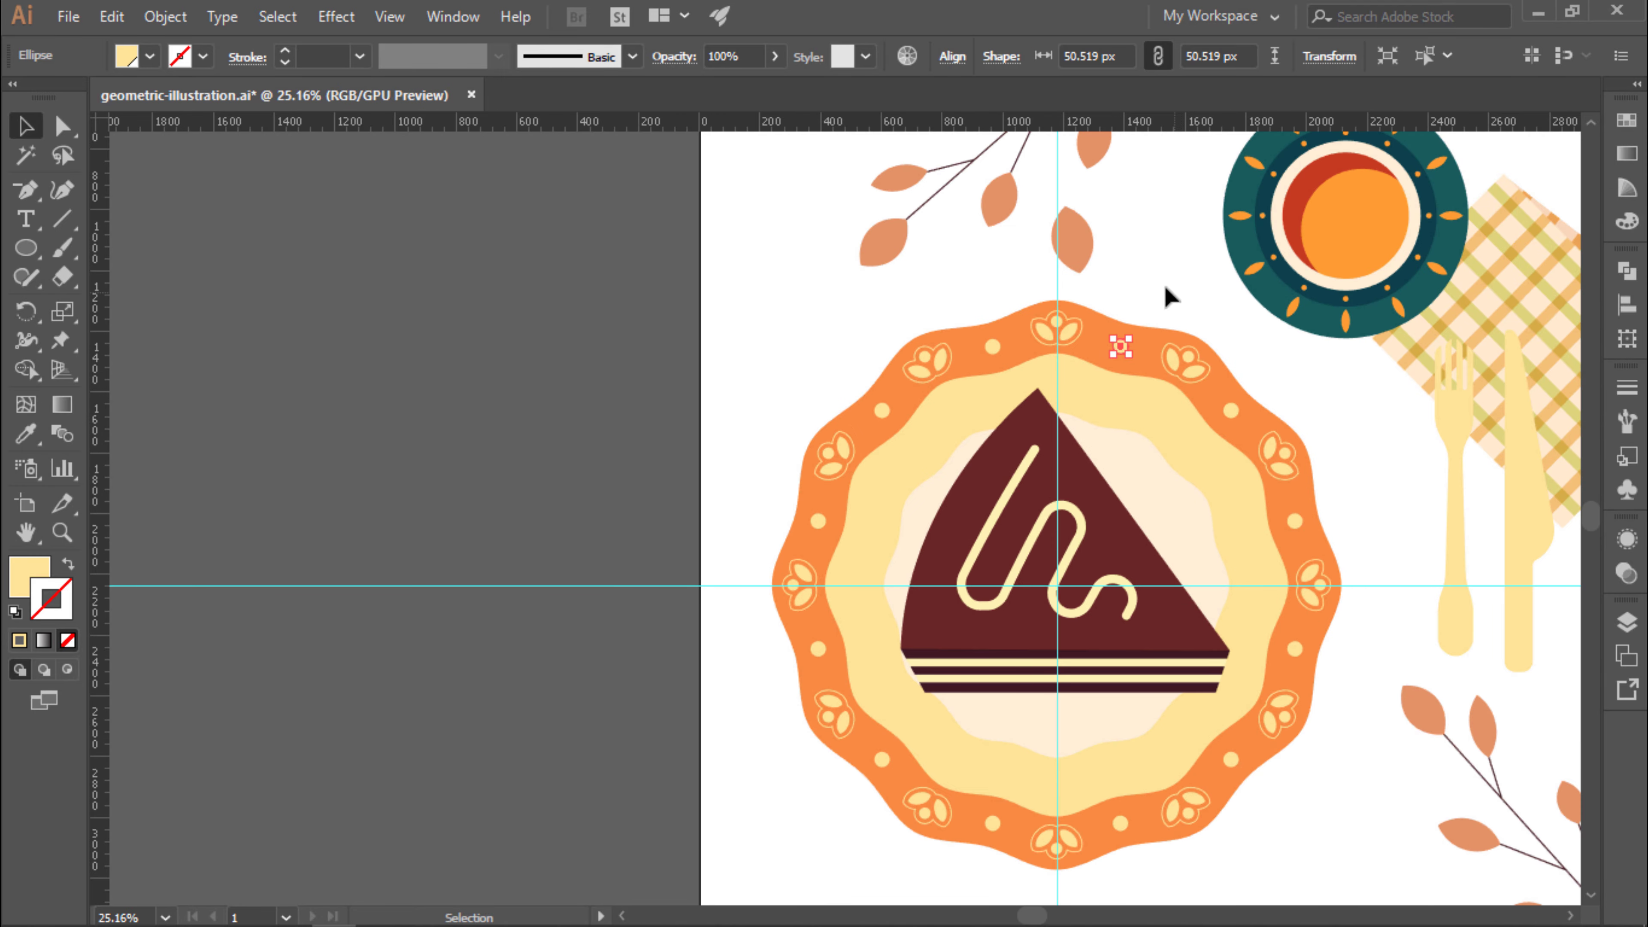
{"action": "mouse_move", "coordinate": [1021, 351]}
{"action": "left_mouse_down"}
{"action": "mouse_move", "coordinate": [817, 294]}
{"action": "mouse_move", "coordinate": [718, 761]}
{"action": "mouse_move", "coordinate": [616, 461]}
{"action": "left_mouse_up"}
Accidentally delete some rim decorations, then undo twice to restore the flowers and dots.
{"action": "key", "text": "v"}
{"action": "left_click", "coordinate": [655, 413]}
{"action": "left_click", "coordinate": [787, 288]}
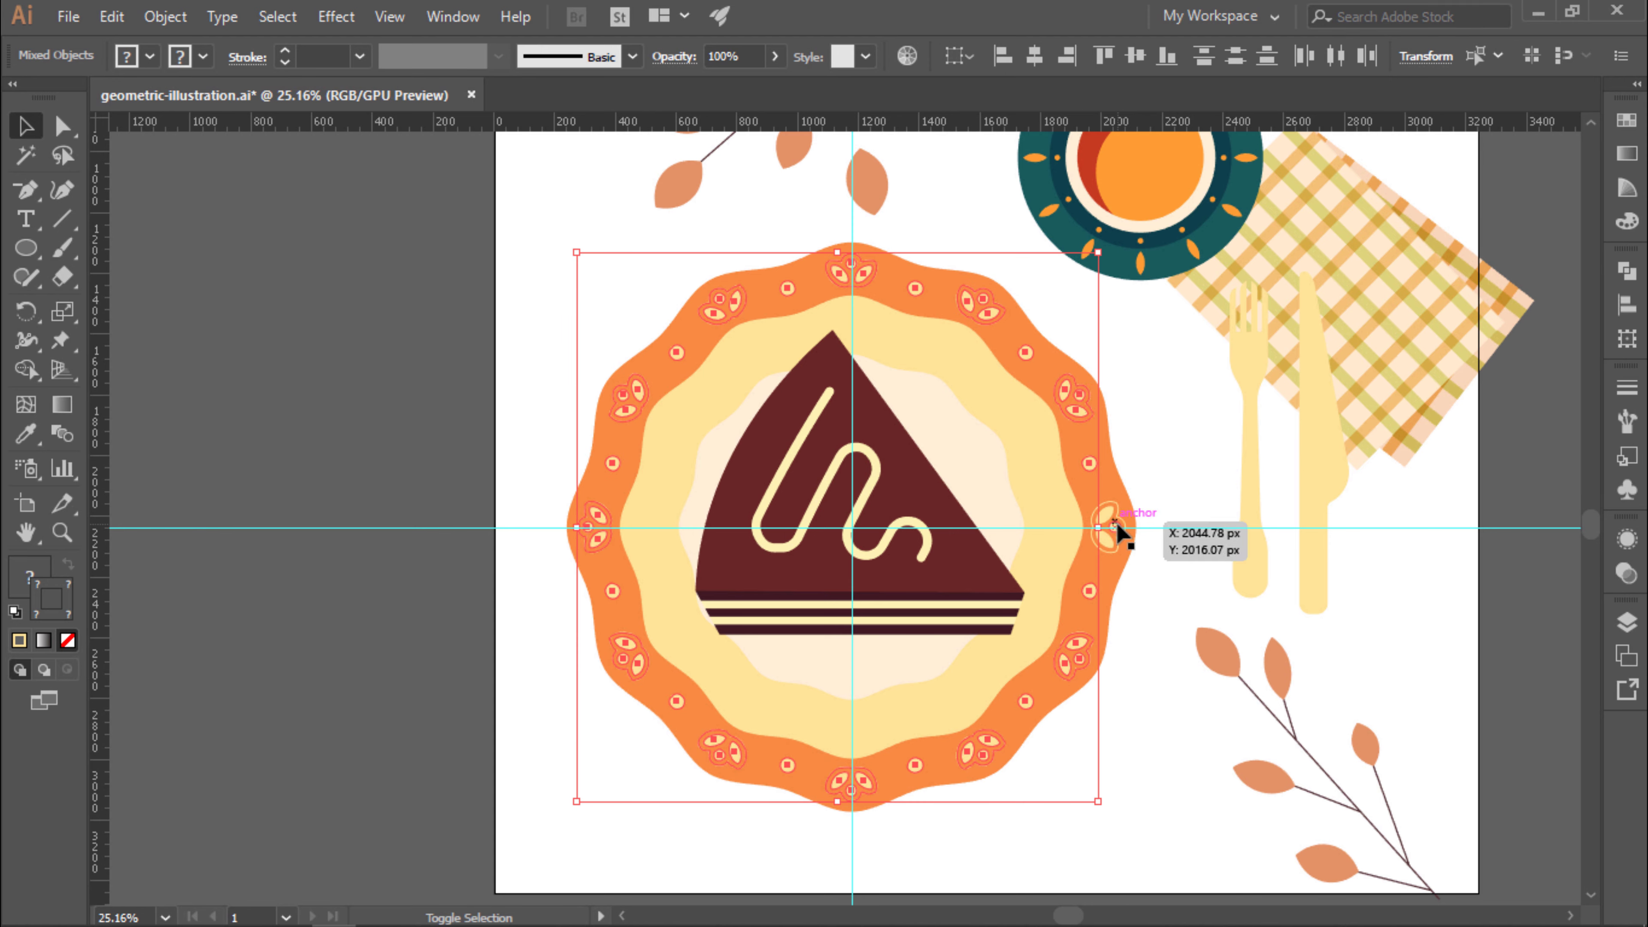
{"action": "key", "text": "Delete"}
{"action": "left_click", "coordinate": [1004, 445]}
{"action": "left_click", "coordinate": [1092, 335]}
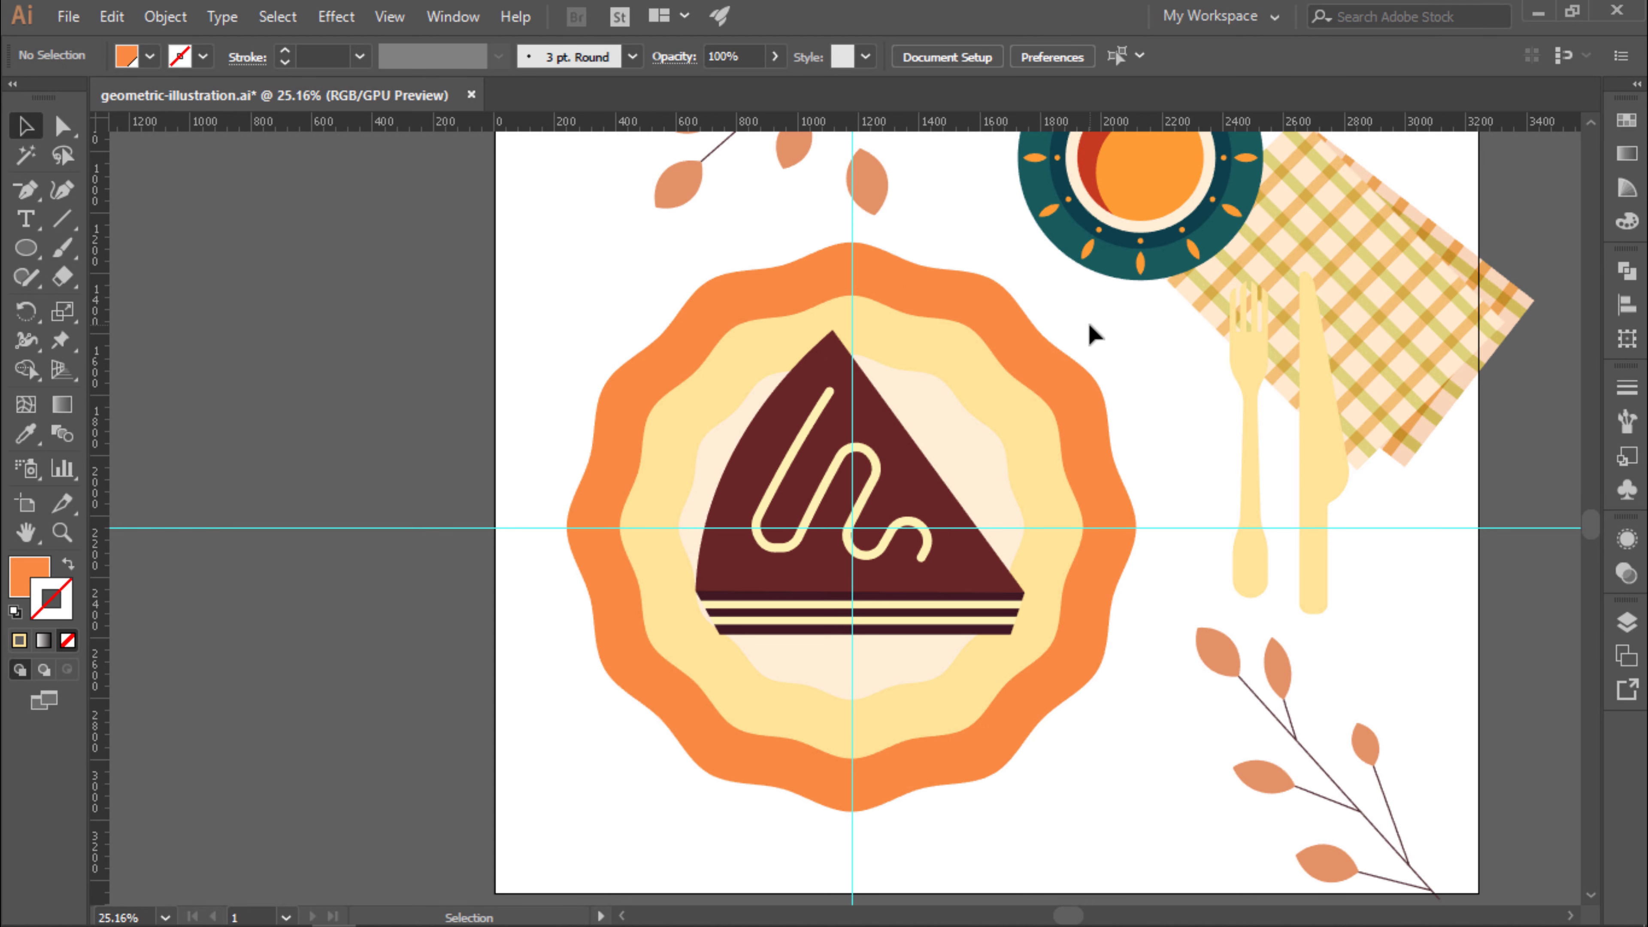
{"action": "left_click", "coordinate": [941, 480], "text": "shift"}
{"action": "key", "text": "ctrl+z"}
{"action": "key", "text": "ctrl+z"}
{"action": "key", "text": "ctrl+z"}
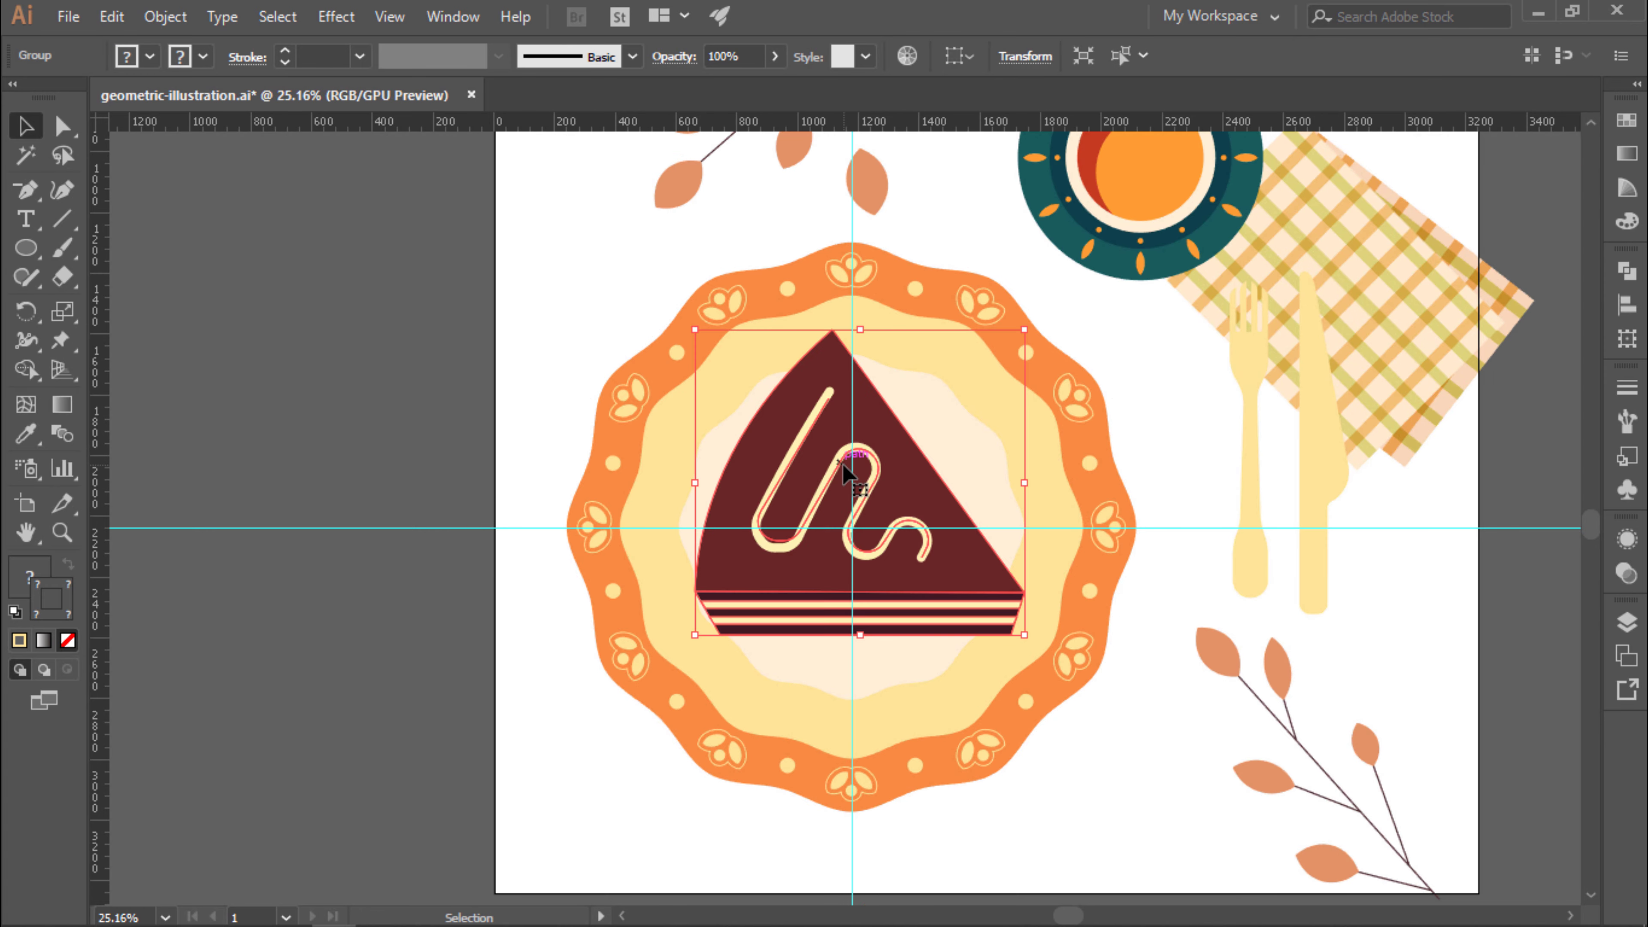
{"action": "key", "text": "ctrl+z"}
Give a small leaf on the plate the cream fill and move it upward.
{"action": "left_click", "coordinate": [1089, 380]}
{"action": "scroll", "coordinate": [1089, 380], "scroll_direction": "up", "scroll_amount": 1}
{"action": "double_click", "coordinate": [900, 344]}
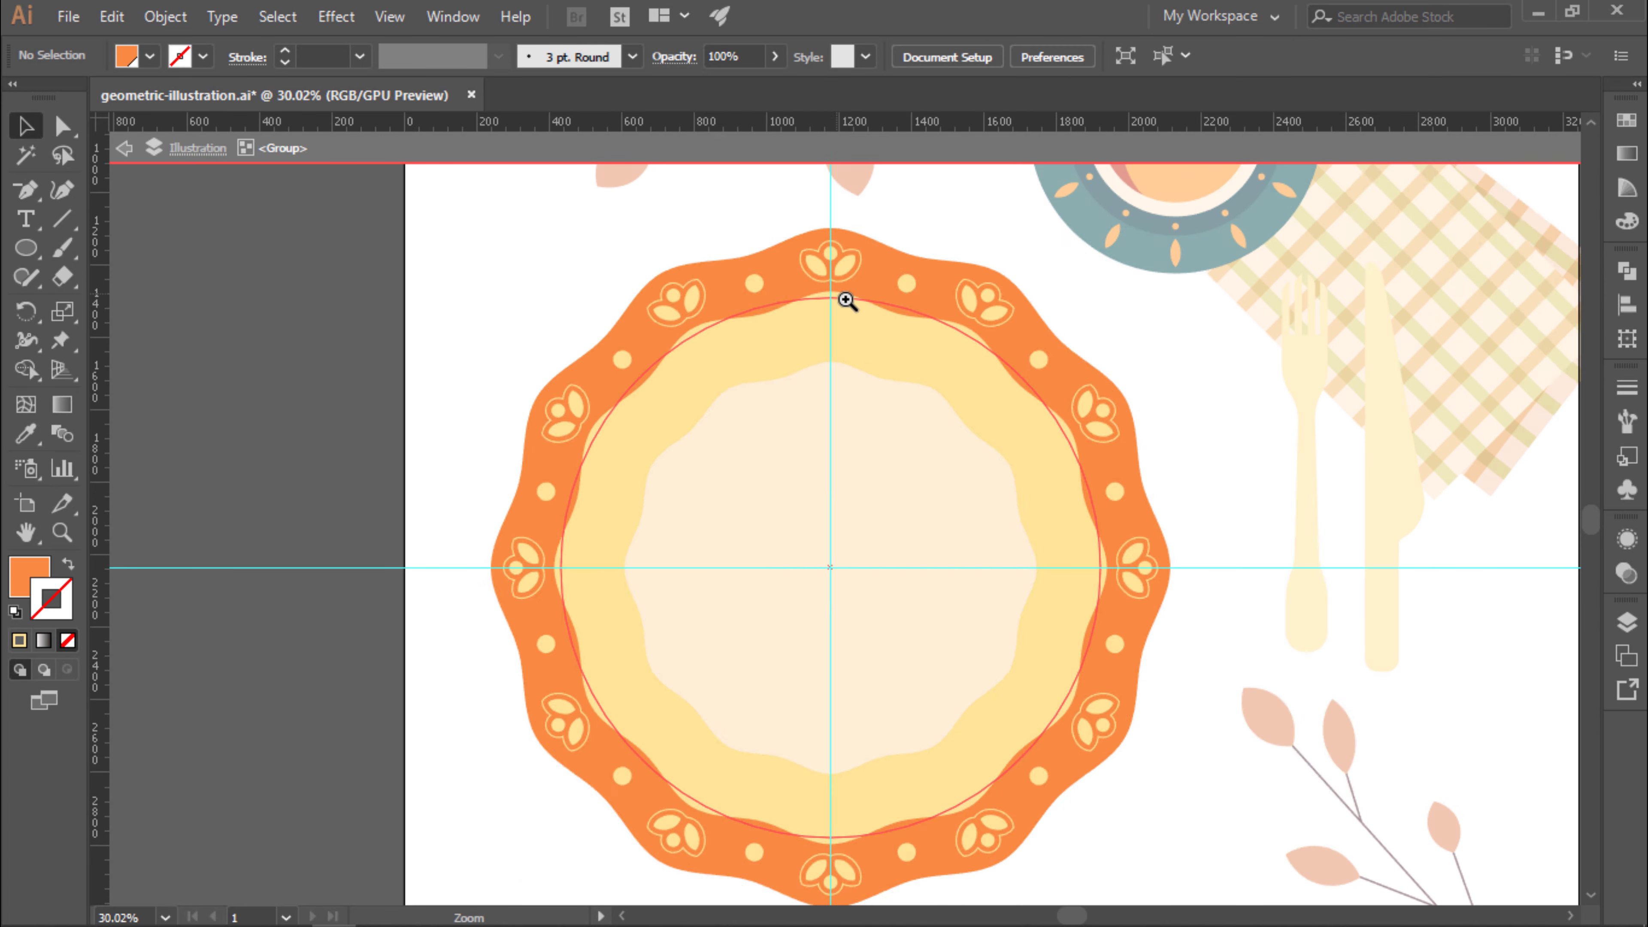
{"action": "scroll", "coordinate": [735, 221], "scroll_direction": "up", "scroll_amount": 5}
{"action": "left_click", "coordinate": [835, 508]}
{"action": "key", "text": "i"}
{"action": "left_click", "coordinate": [882, 642]}
{"action": "key", "text": "v"}
{"action": "mouse_move", "coordinate": [835, 508]}
{"action": "left_mouse_down"}
{"action": "mouse_move", "coordinate": [790, 430]}
{"action": "mouse_move", "coordinate": [788, 386]}
{"action": "mouse_move", "coordinate": [925, 407]}
{"action": "mouse_move", "coordinate": [846, 504]}
{"action": "left_mouse_up"}
Group the four leaves and repeat 30° rotated copies around the plate centre.
{"action": "key", "text": "ctrl+a"}
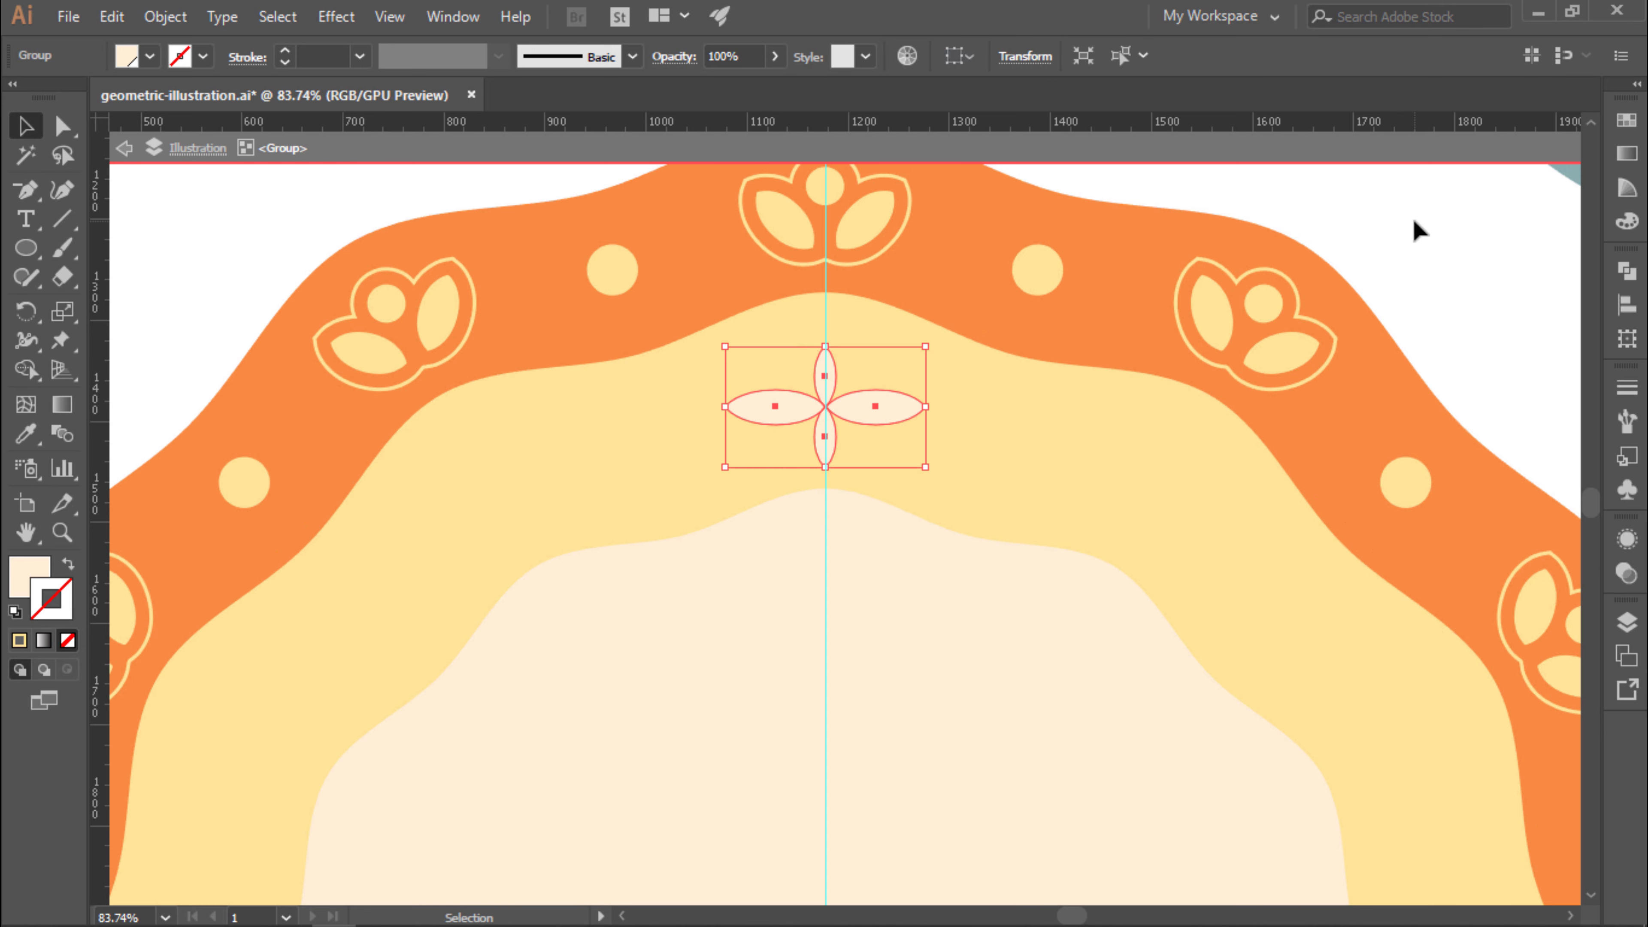
{"action": "scroll", "coordinate": [1326, 295], "scroll_direction": "down", "scroll_amount": 2}
{"action": "key", "text": "ctrl+g"}
{"action": "scroll", "coordinate": [1052, 666], "scroll_direction": "down", "scroll_amount": 2}
{"action": "key", "text": "r"}
{"action": "left_click", "coordinate": [919, 634], "text": "alt"}
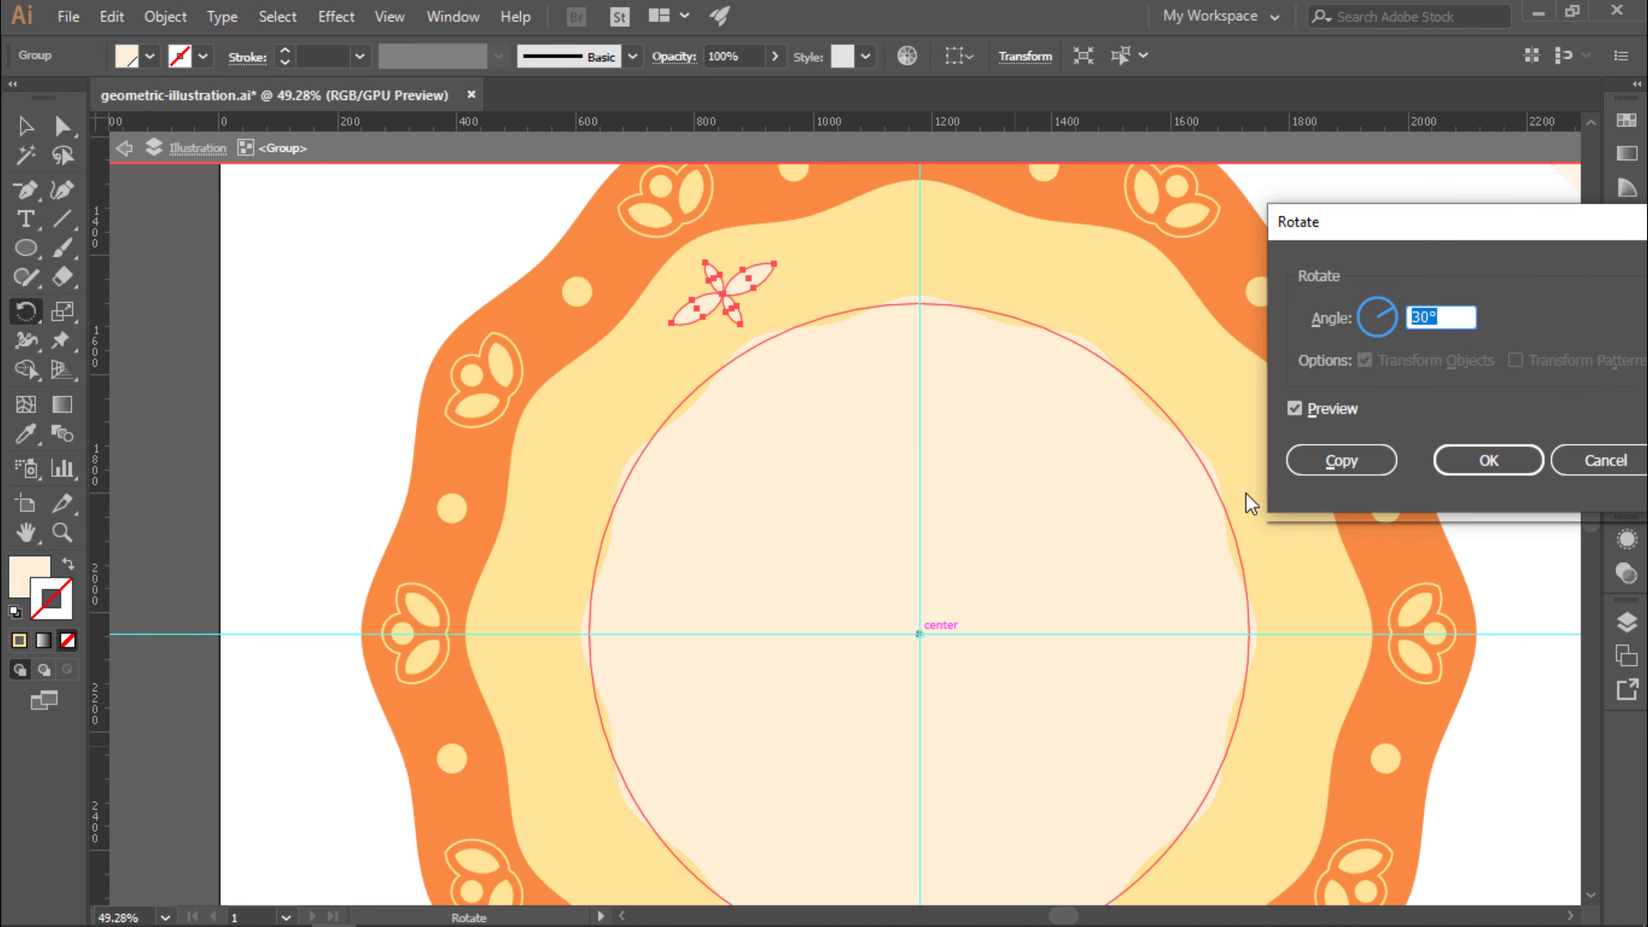
{"action": "left_click", "coordinate": [1335, 456]}
{"action": "key", "text": "ctrl+d"}
{"action": "key", "text": "ctrl+d"}
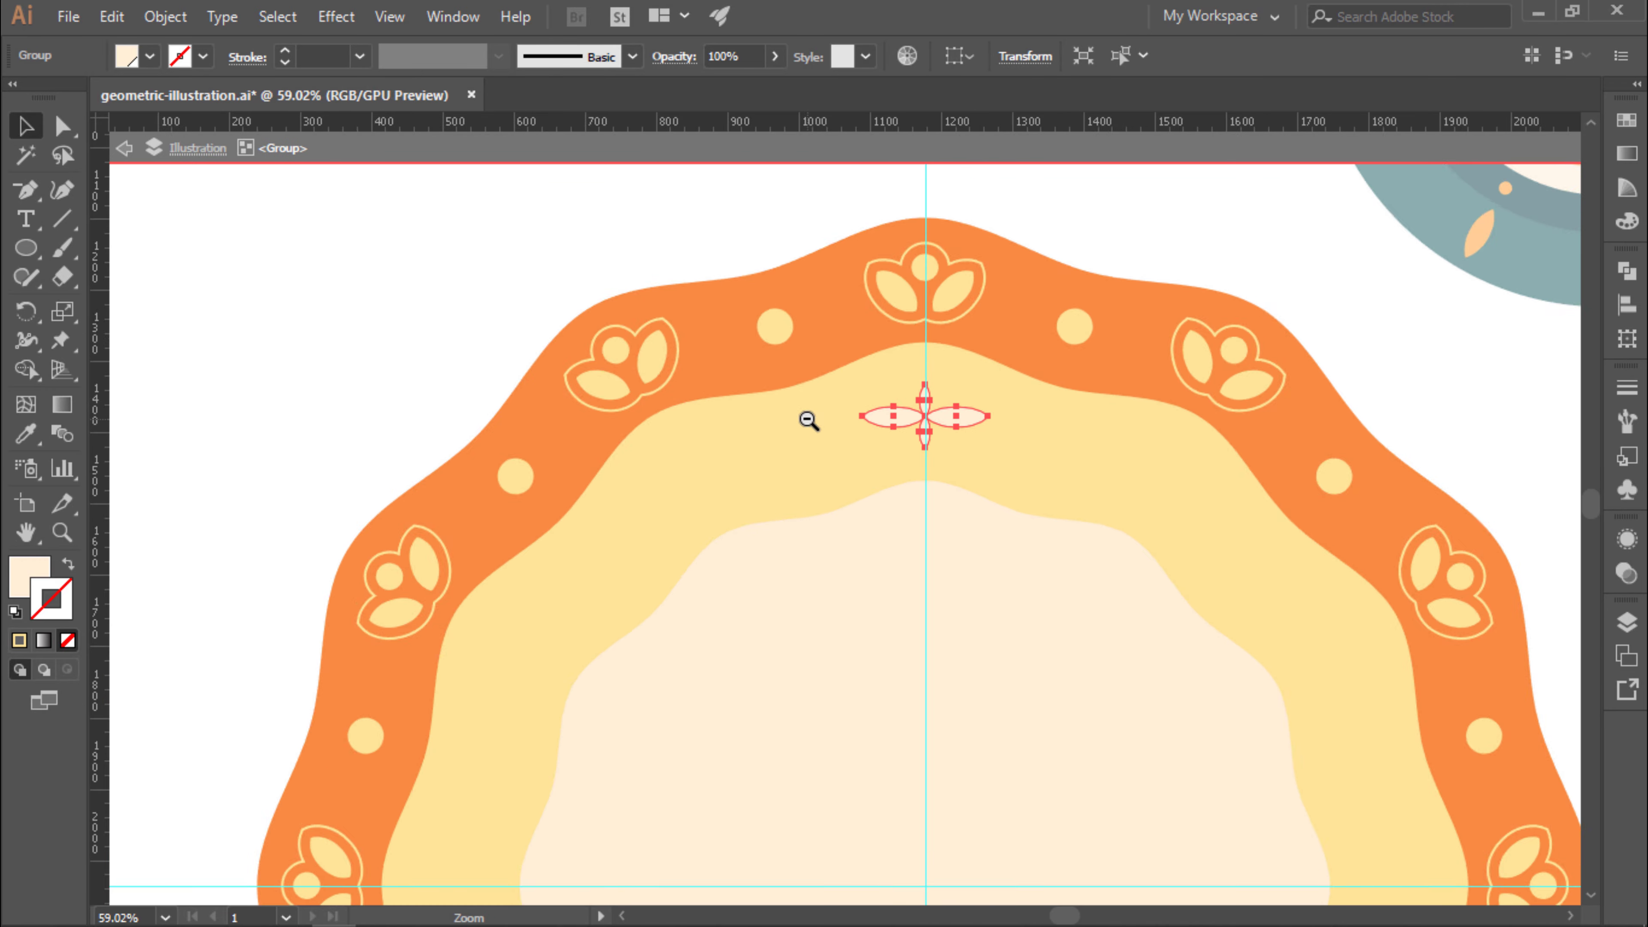
Make another ring of 30° rotated flower copies around a re-picked plate centre.
{"action": "scroll", "coordinate": [949, 563], "scroll_direction": "down", "scroll_amount": 3}
{"action": "key", "text": "r"}
{"action": "left_click", "coordinate": [845, 530], "text": "alt"}
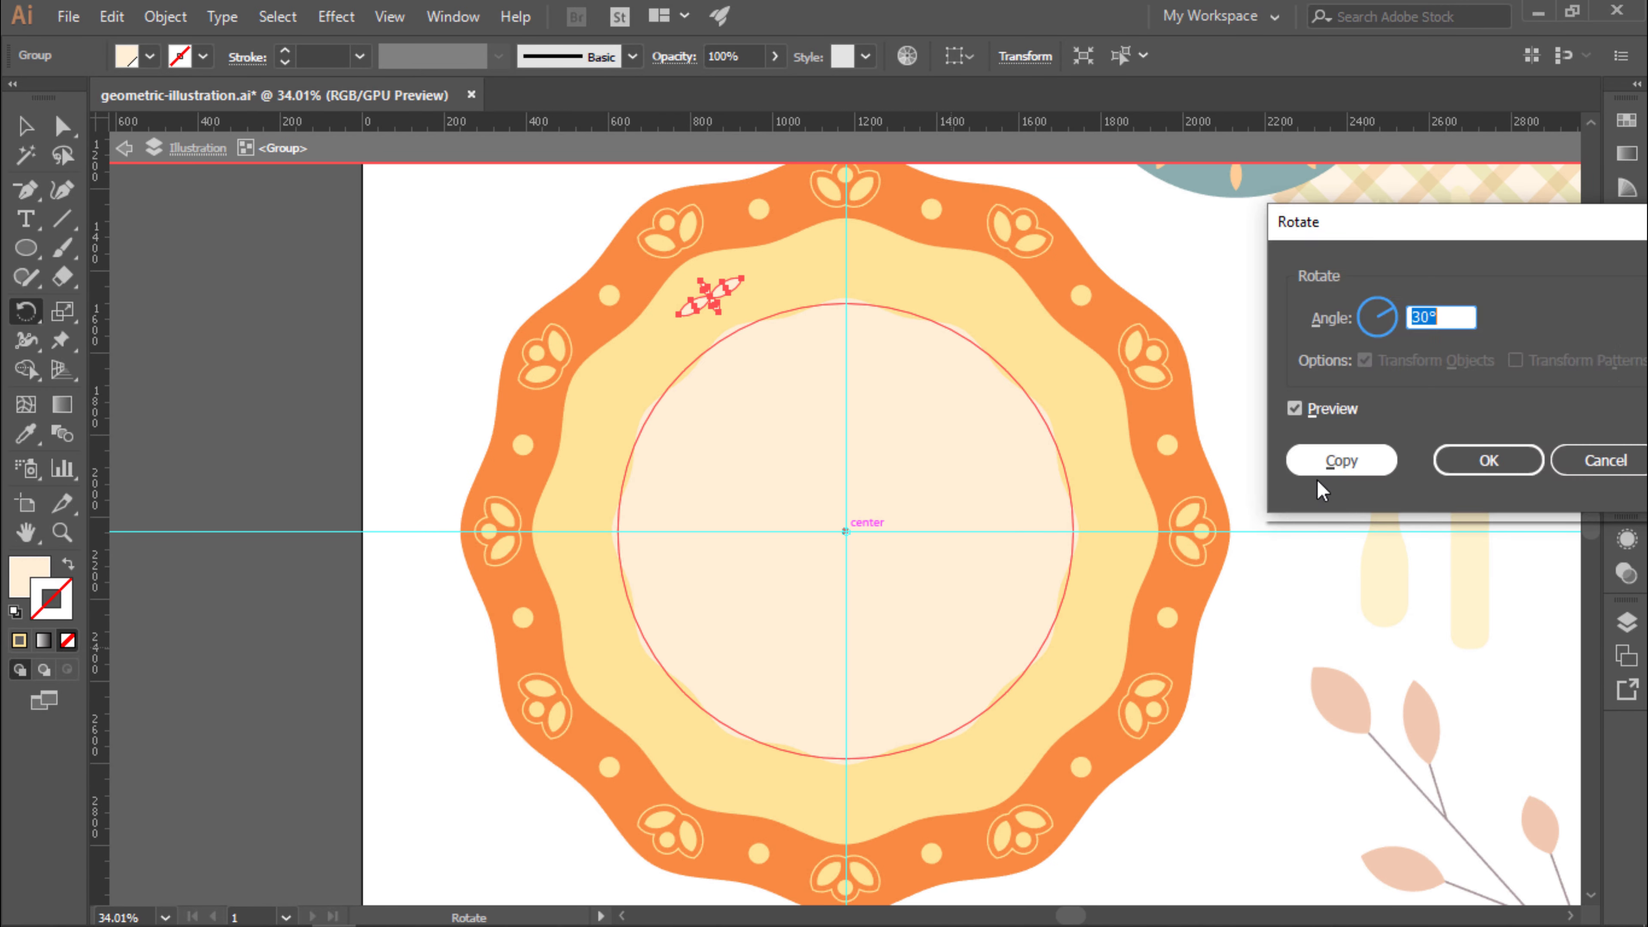
{"action": "left_click", "coordinate": [1336, 461]}
{"action": "key", "text": "ctrl+d"}
{"action": "key", "text": "ctrl+d"}
{"action": "key", "text": "ctrl+d"}
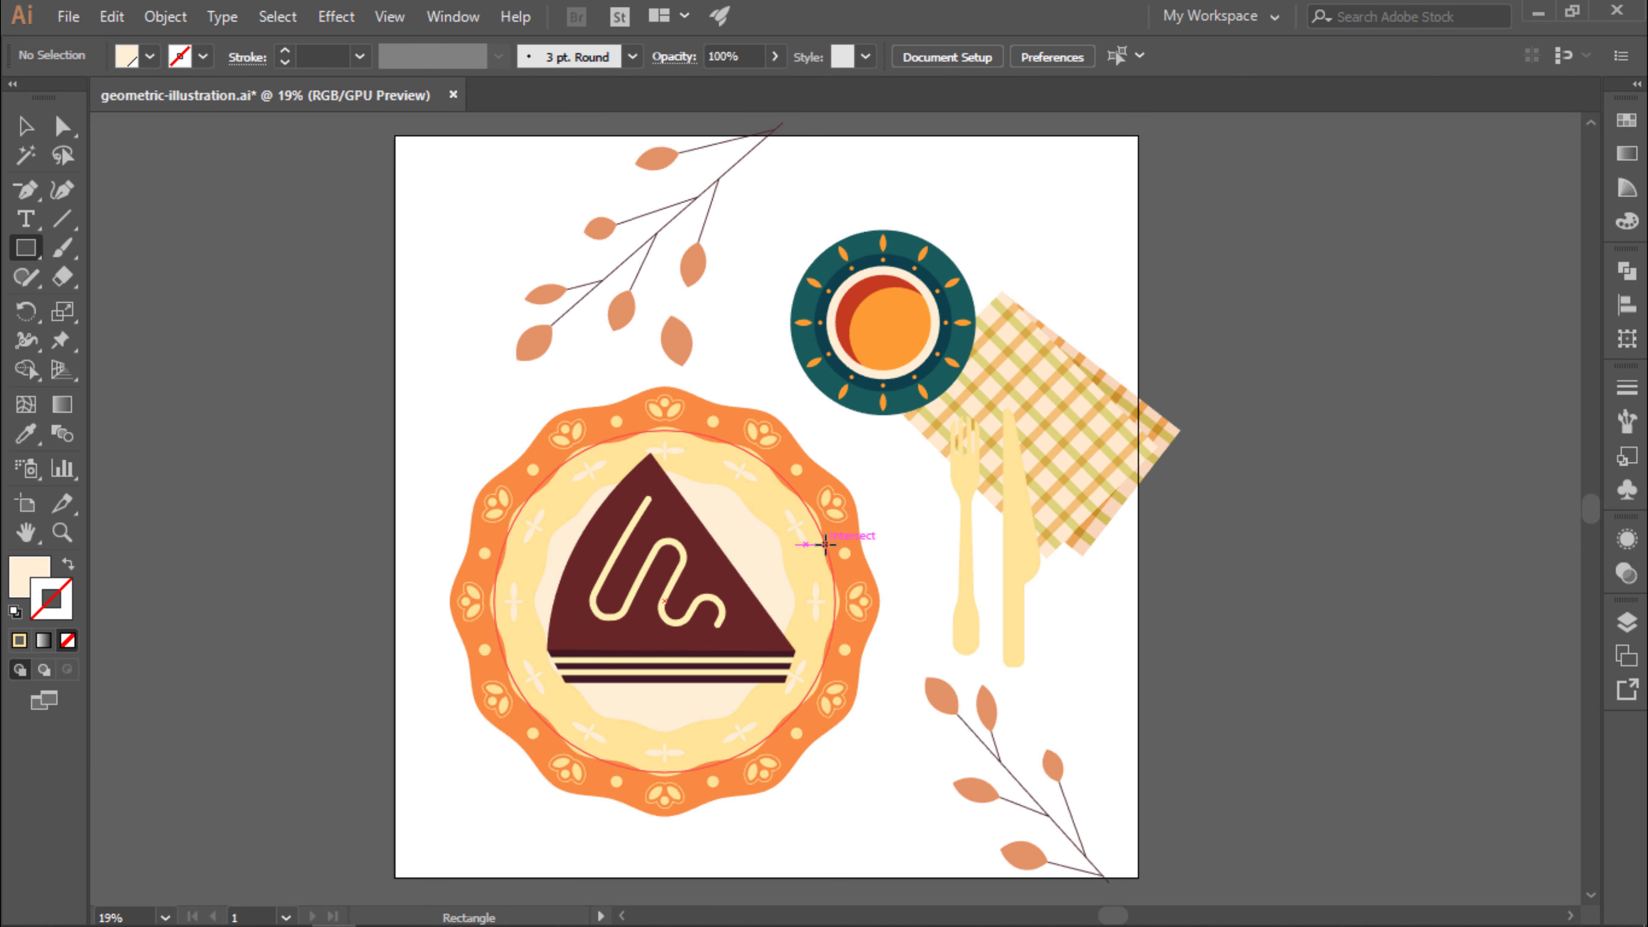
Add an artboard-size cream rectangle and send it behind all artwork.
{"action": "left_click_drag", "start_coordinate": [827, 419], "coordinate": [1138, 877]}
{"action": "key", "text": "v"}
{"action": "left_click", "coordinate": [1625, 120]}
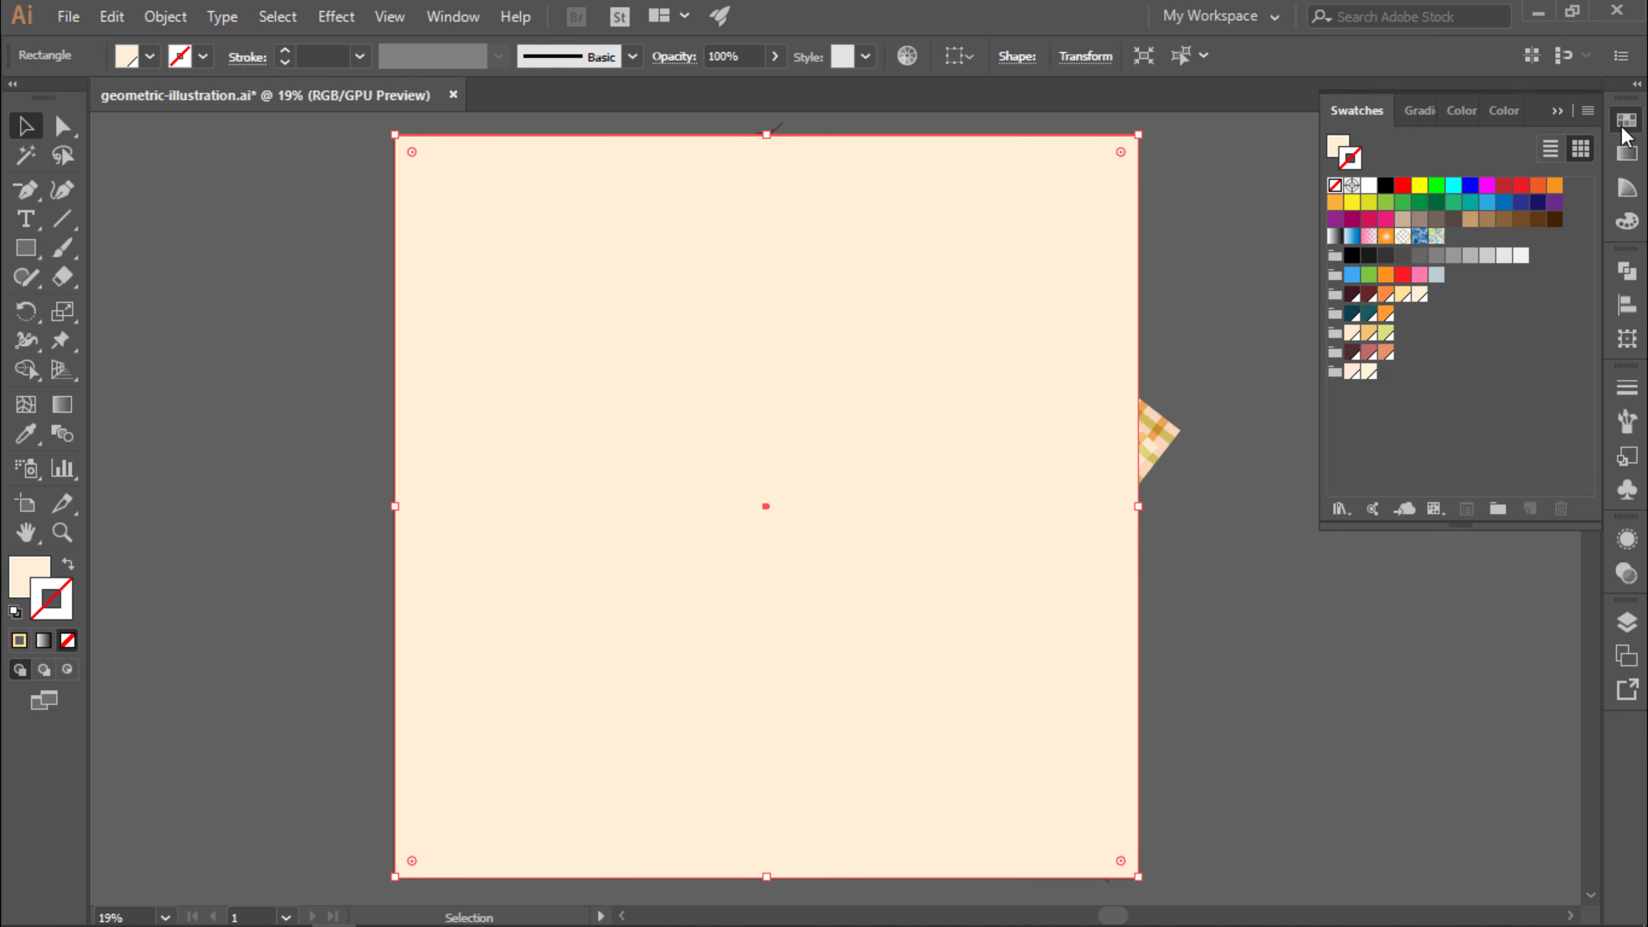
{"action": "key", "text": "ctrl+shift+bracketleft"}
{"action": "left_click", "coordinate": [1265, 150]}
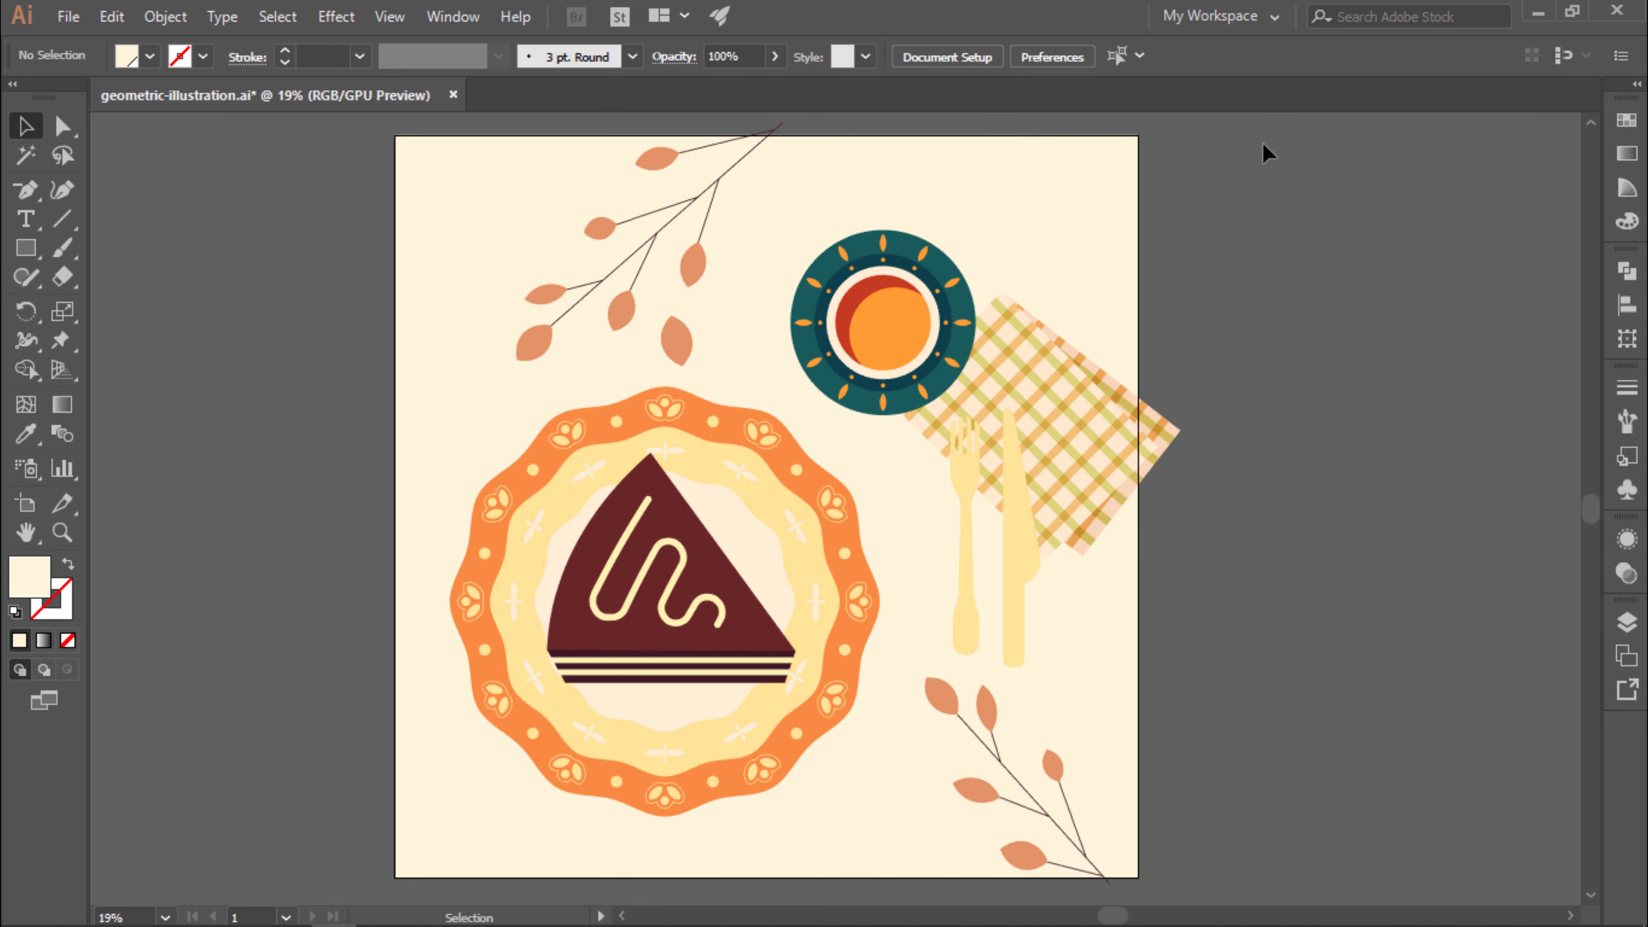
{"action": "scroll", "coordinate": [1077, 276], "scroll_direction": "up", "scroll_amount": 3}
Draw a wide thin band across the artboard top and set its outline colour and thickness.
{"action": "key", "text": "m"}
{"action": "left_click_drag", "start_coordinate": [105, 212], "coordinate": [1489, 275]}
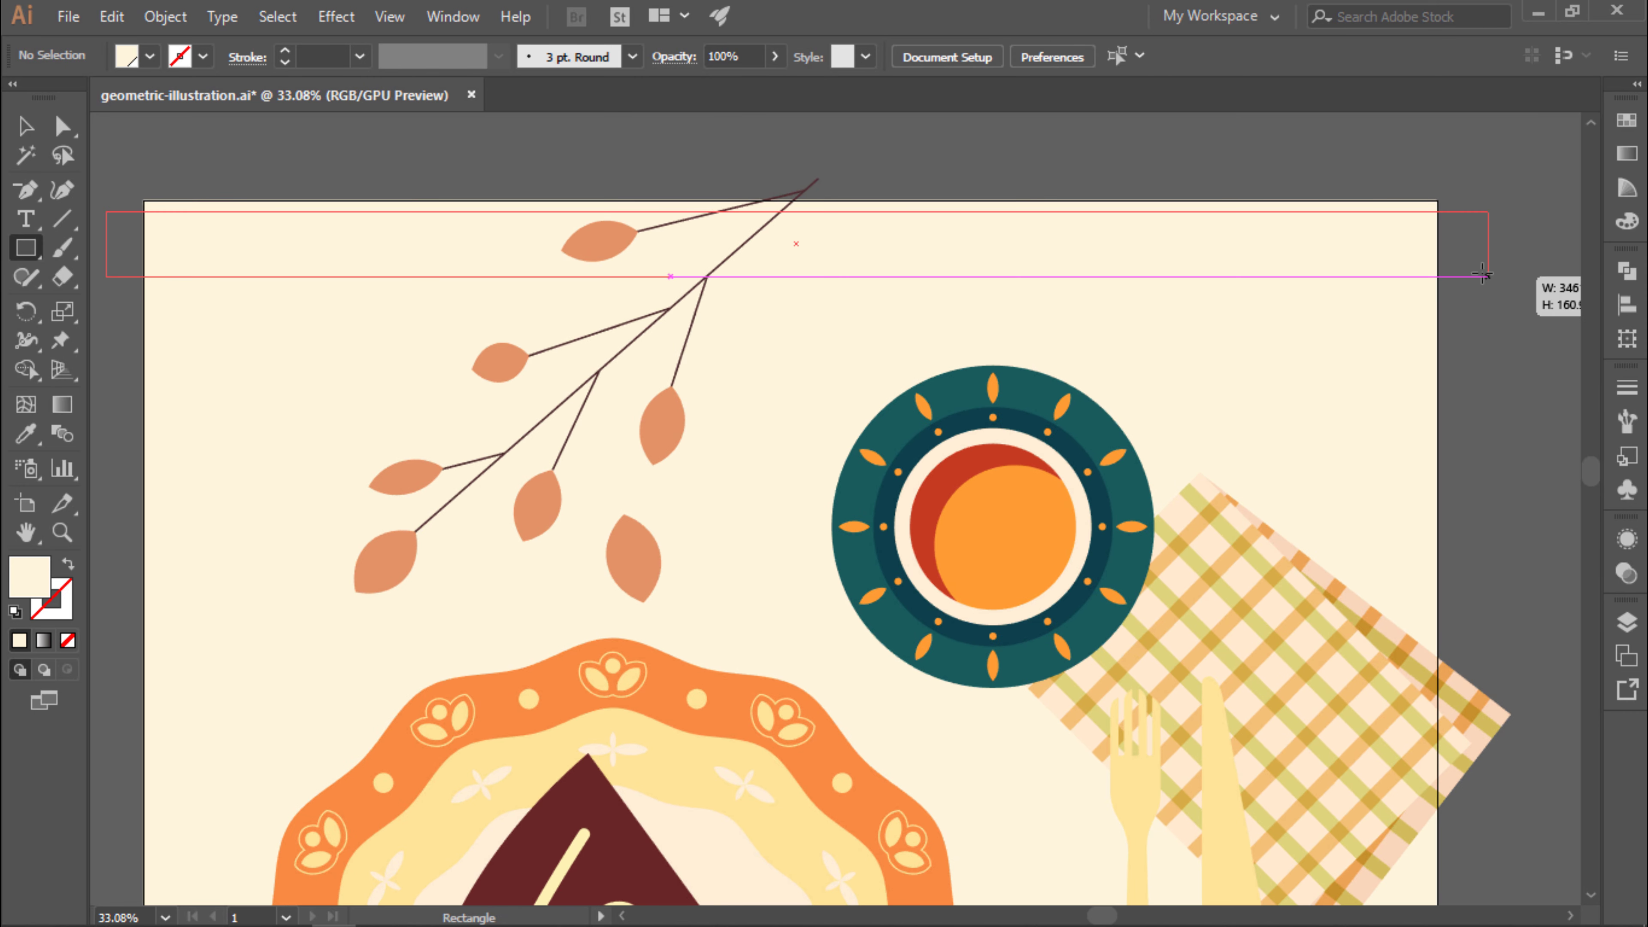
{"action": "key", "text": "shift+x"}
{"action": "left_click", "coordinate": [1625, 120]}
{"action": "key", "text": "v"}
{"action": "left_click", "coordinate": [454, 159]}
{"action": "scroll", "coordinate": [454, 159], "scroll_direction": "up", "scroll_amount": 4}
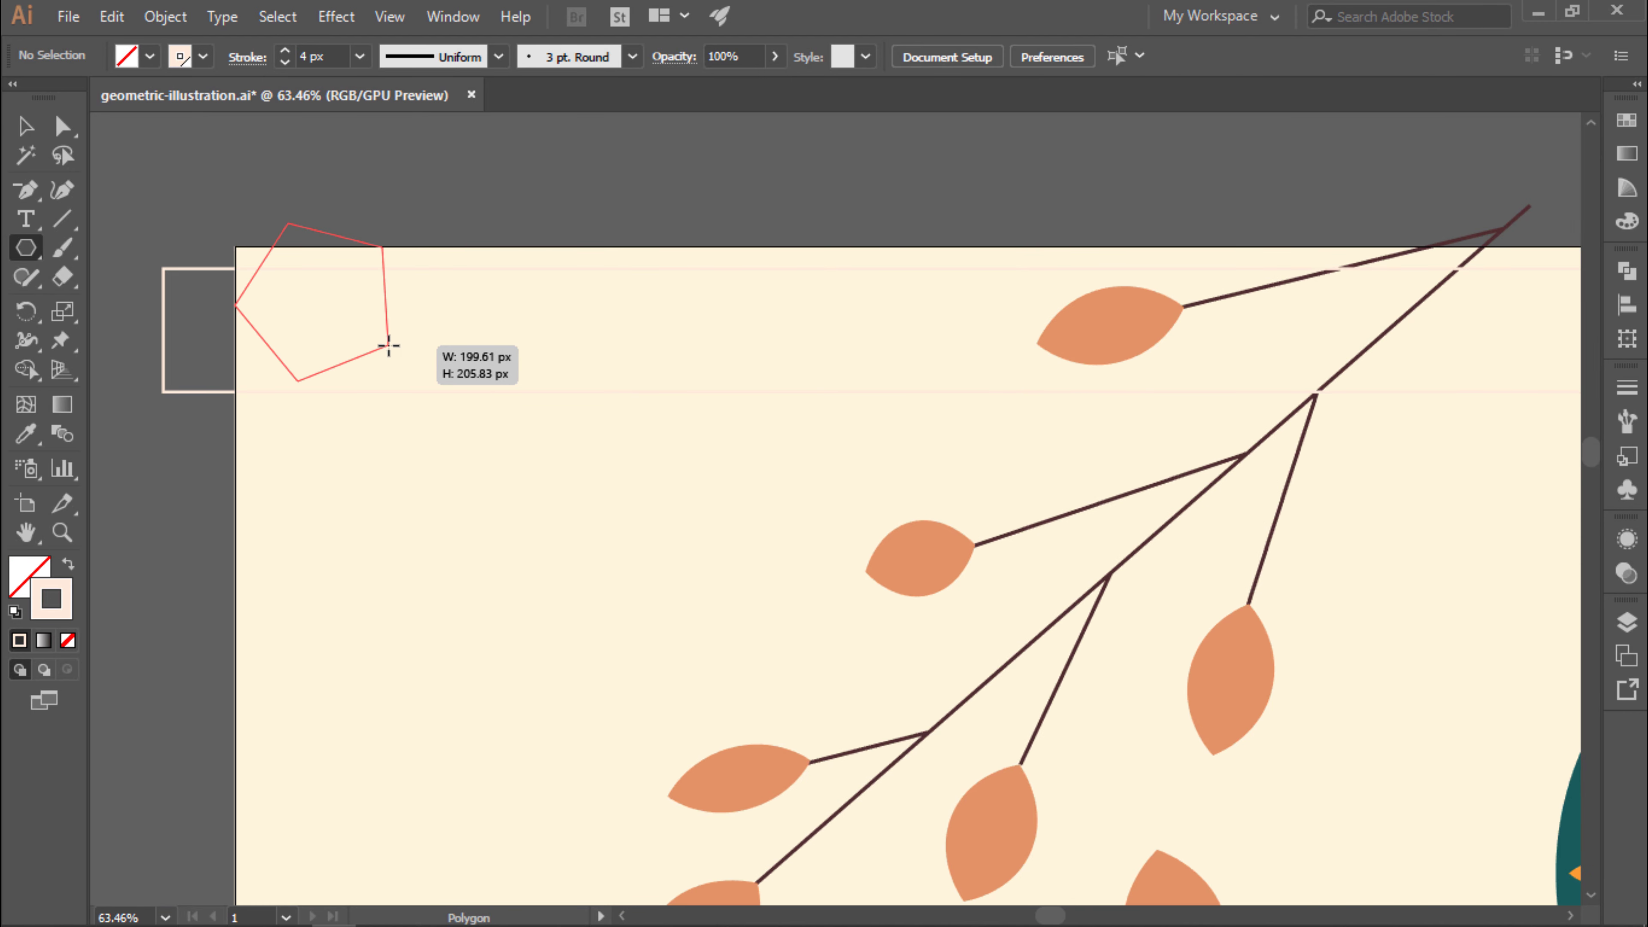
Draw a hexagon at the band's left end using the band's outline style.
{"action": "key", "text": "Up"}
{"action": "left_click_drag", "start_coordinate": [388, 346], "coordinate": [338, 323]}
{"action": "key", "text": "v"}
{"action": "scroll", "coordinate": [276, 217], "scroll_direction": "up", "scroll_amount": 1}
{"action": "left_click", "coordinate": [382, 305]}
Nest a smaller copy of the hexagon inside the original.
{"action": "key", "text": "i"}
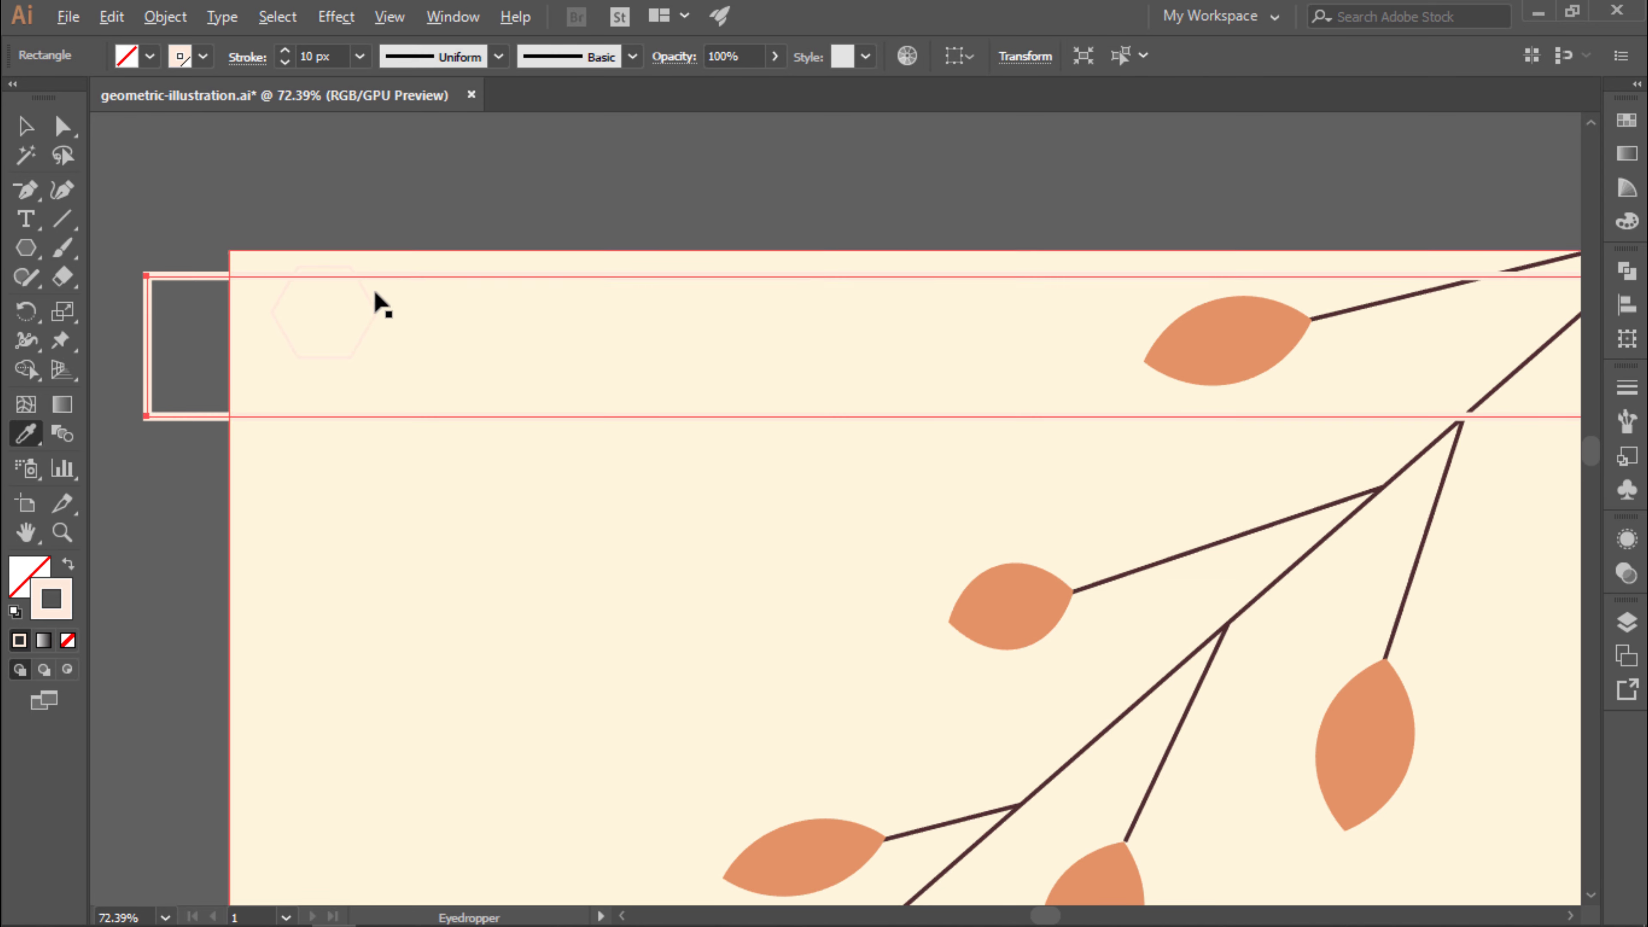
{"action": "key", "text": "v"}
{"action": "left_click", "coordinate": [378, 336]}
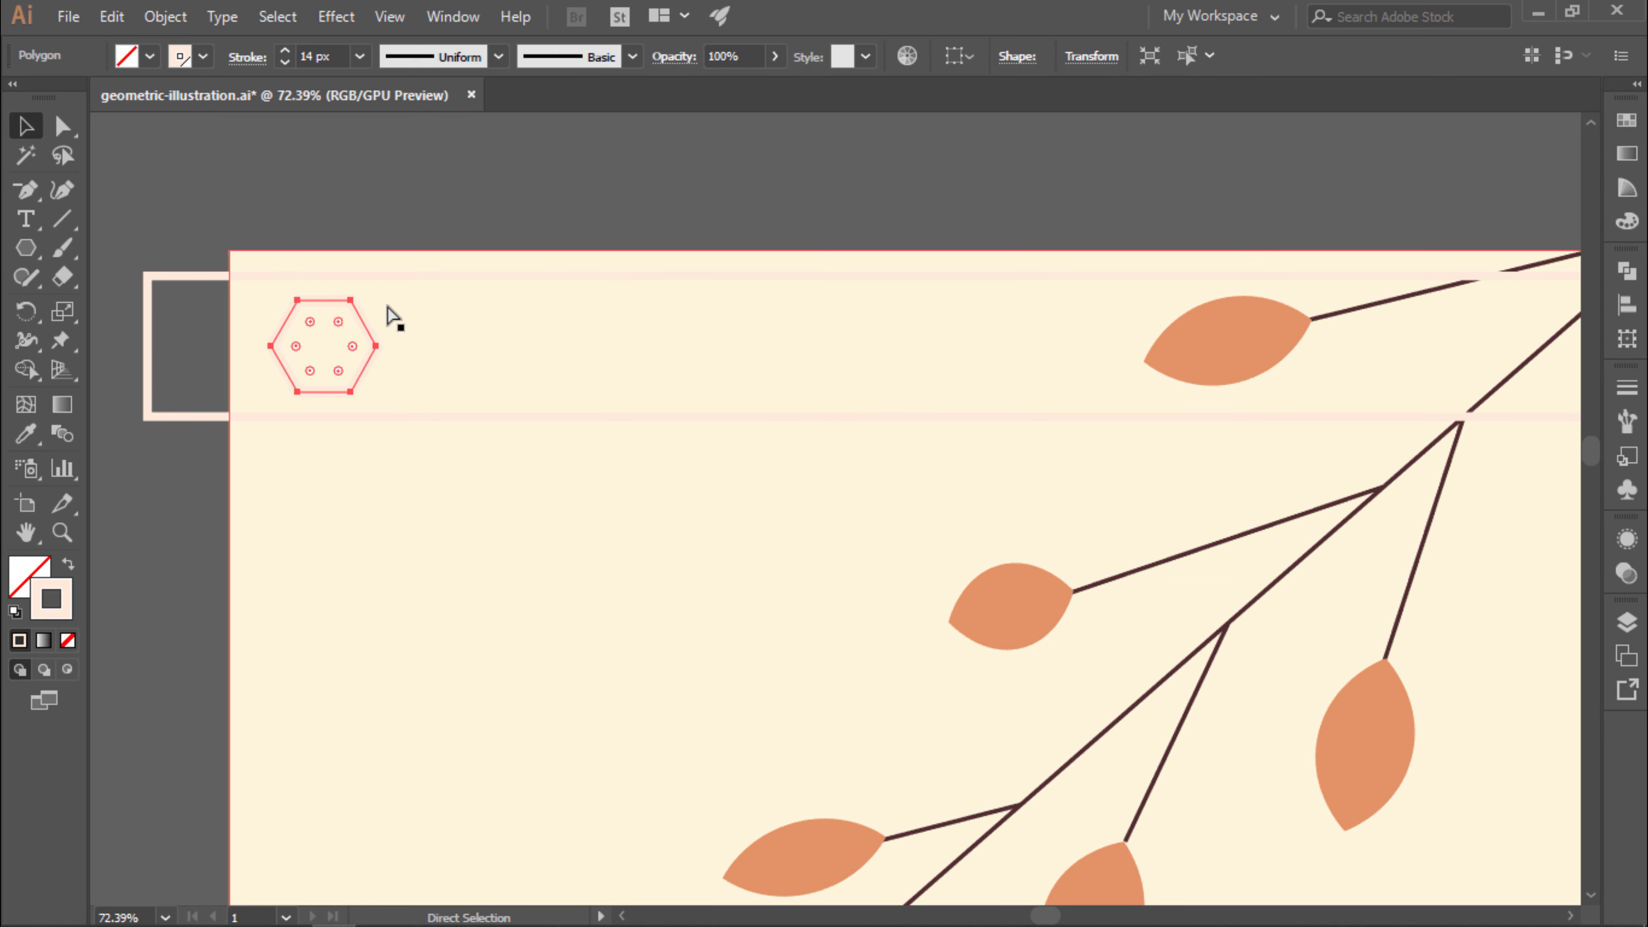
{"action": "left_click_drag", "start_coordinate": [377, 300], "coordinate": [356, 321]}
{"action": "double_click", "coordinate": [328, 352]}
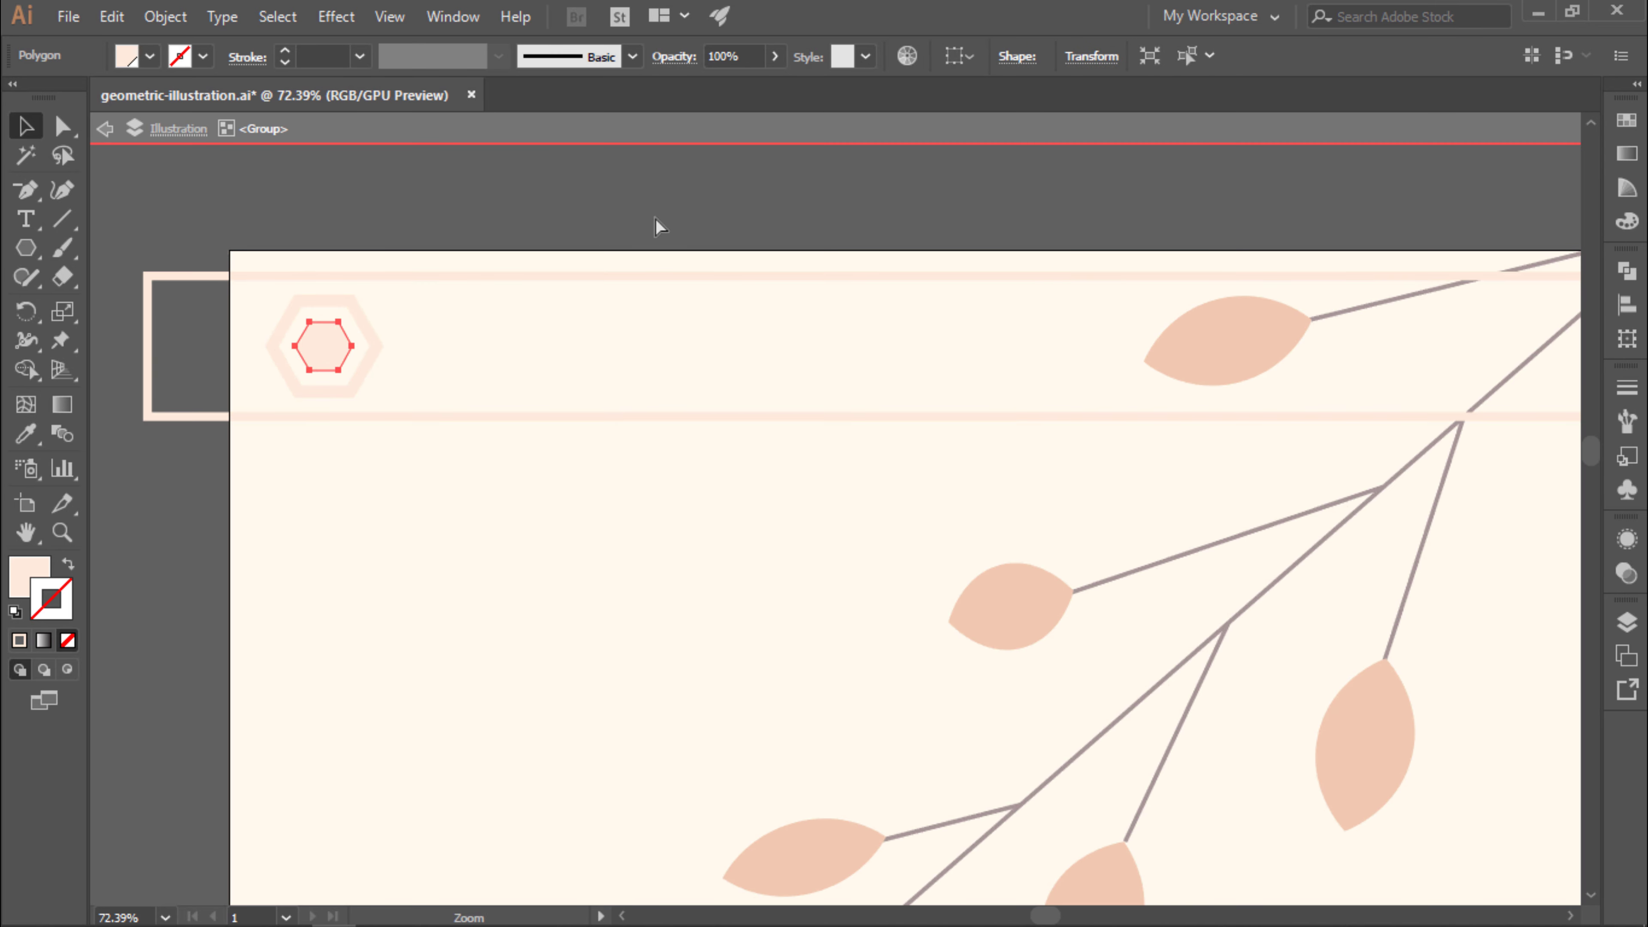
{"action": "double_click", "coordinate": [661, 227]}
Switch the pink swatch to HSB mode and raise its saturation slightly.
{"action": "scroll", "coordinate": [662, 227], "scroll_direction": "down", "scroll_amount": 1}
{"action": "left_click", "coordinate": [1626, 120]}
{"action": "double_click", "coordinate": [1352, 372]}
{"action": "left_click", "coordinate": [1200, 374]}
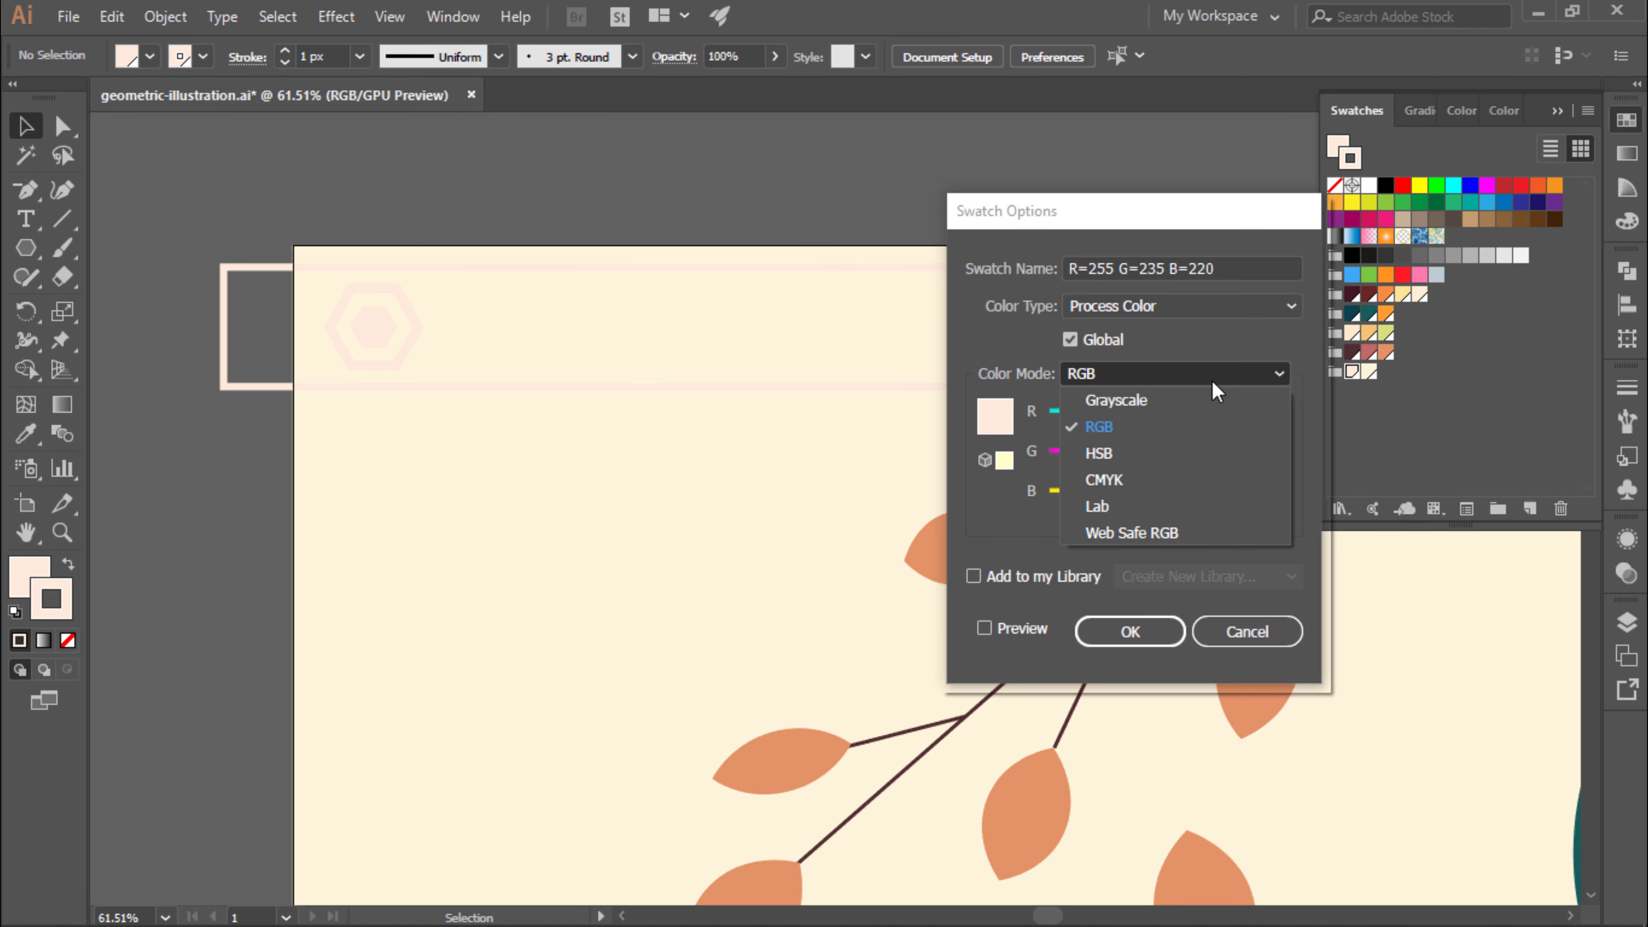
{"action": "left_click", "coordinate": [1072, 447]}
{"action": "left_click", "coordinate": [1082, 458]}
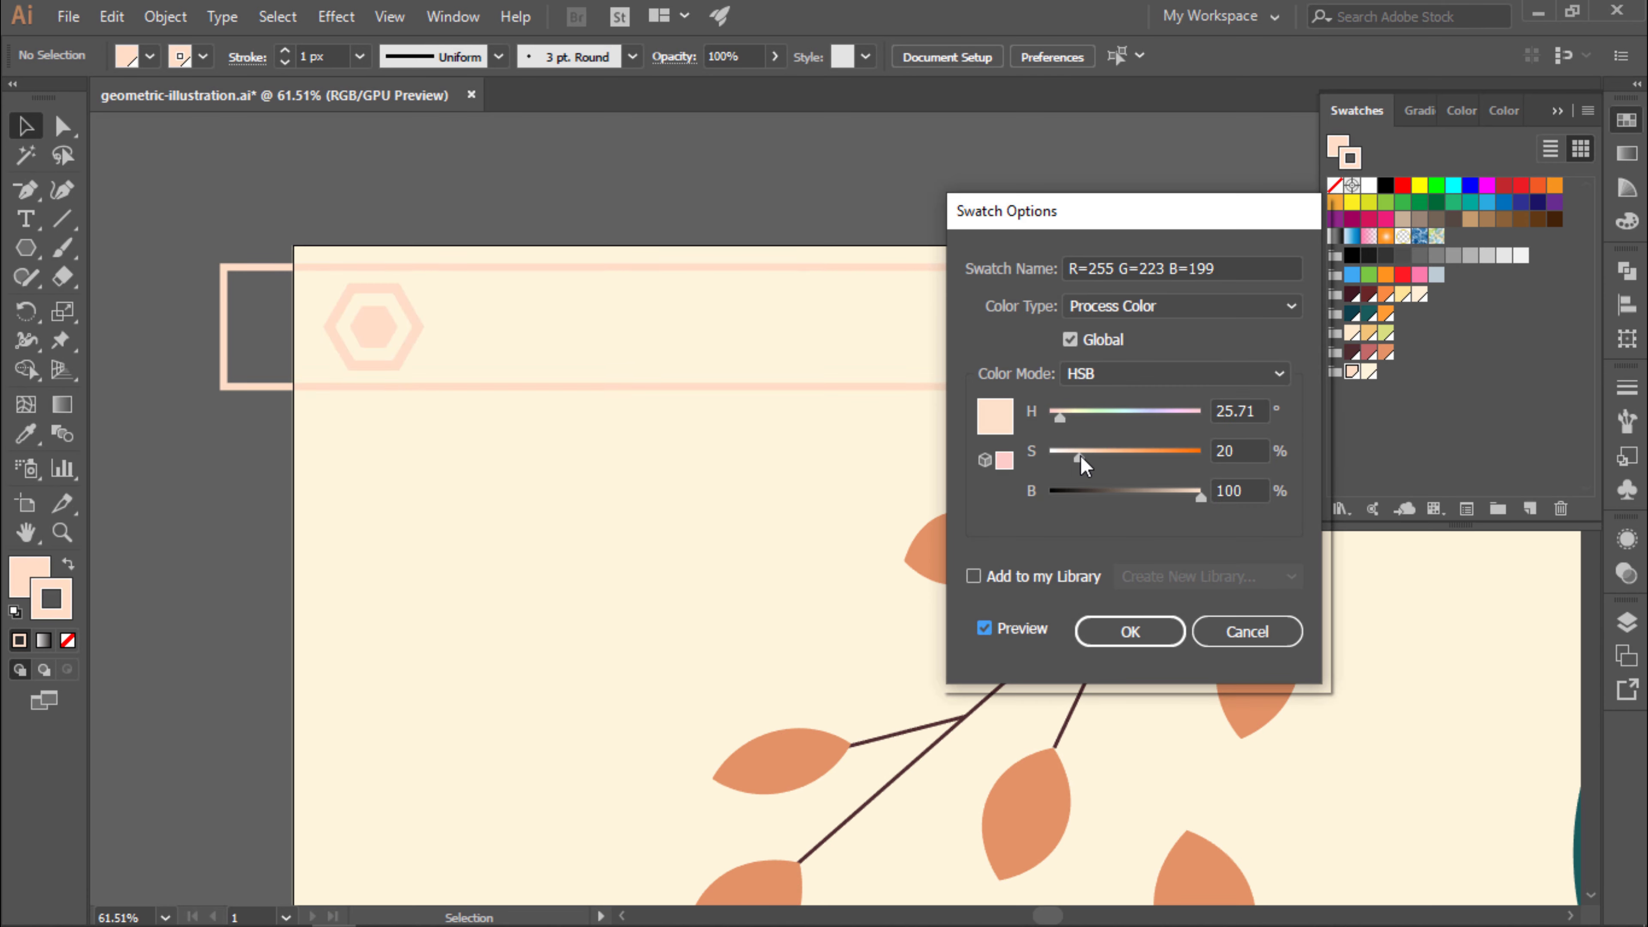
{"action": "left_click", "coordinate": [1129, 631]}
Shift the nested hexagon pair left and repeat it along the band.
{"action": "double_click", "coordinate": [383, 342]}
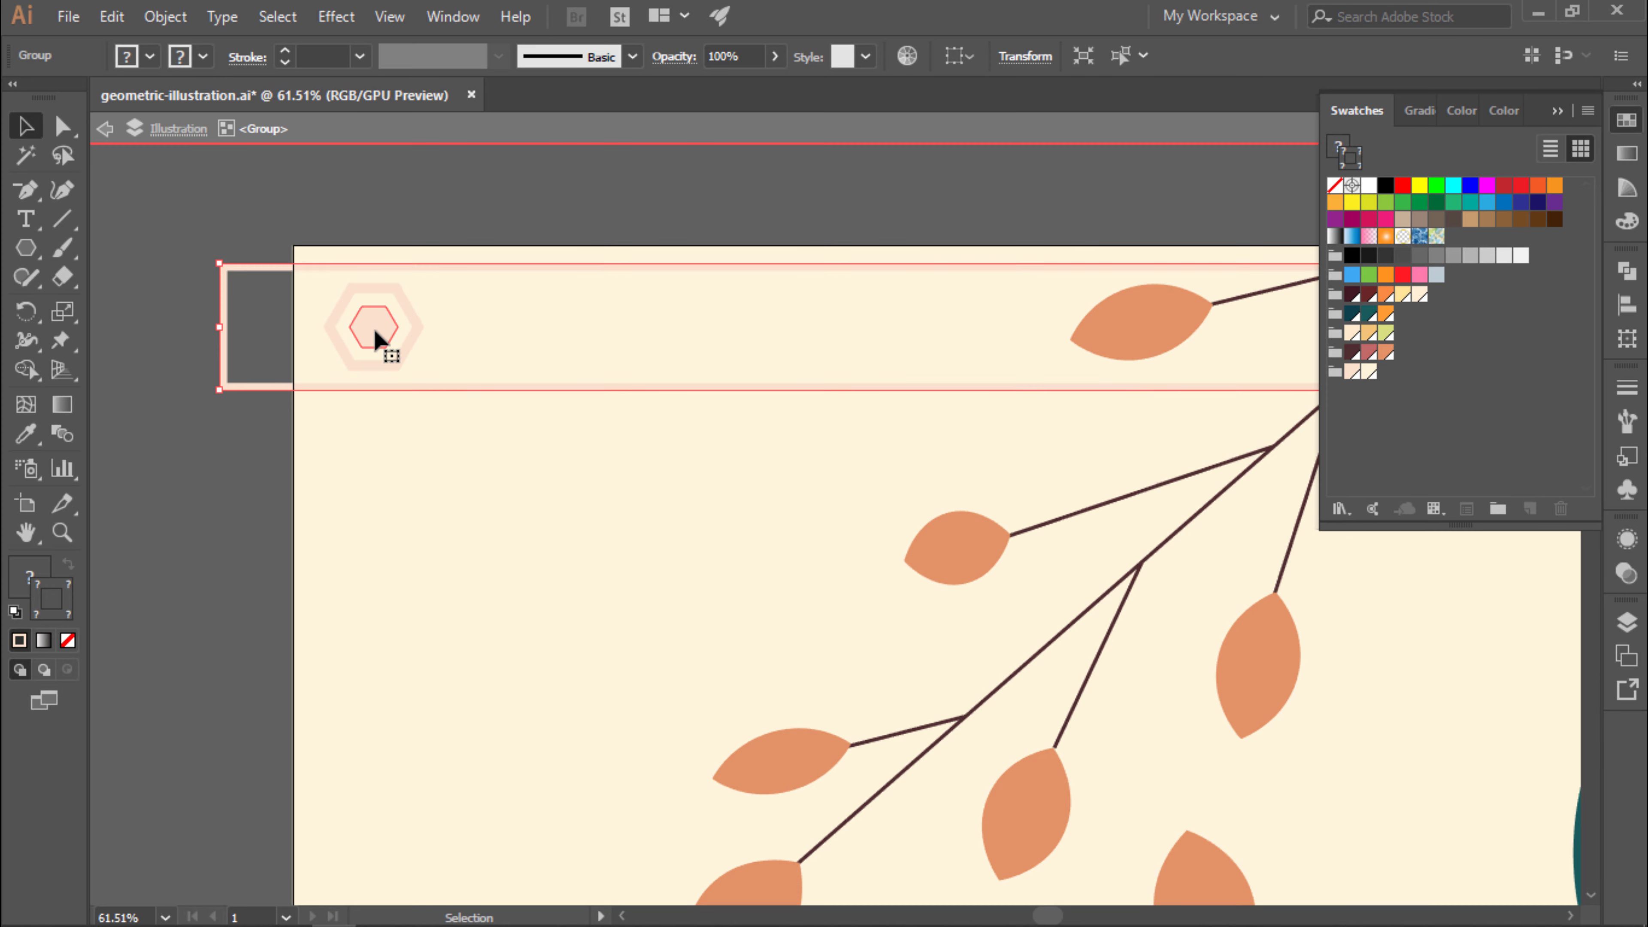
{"action": "left_click", "coordinate": [368, 335]}
{"action": "left_click_drag", "start_coordinate": [367, 336], "coordinate": [295, 339]}
{"action": "key", "text": "ctrl+z"}
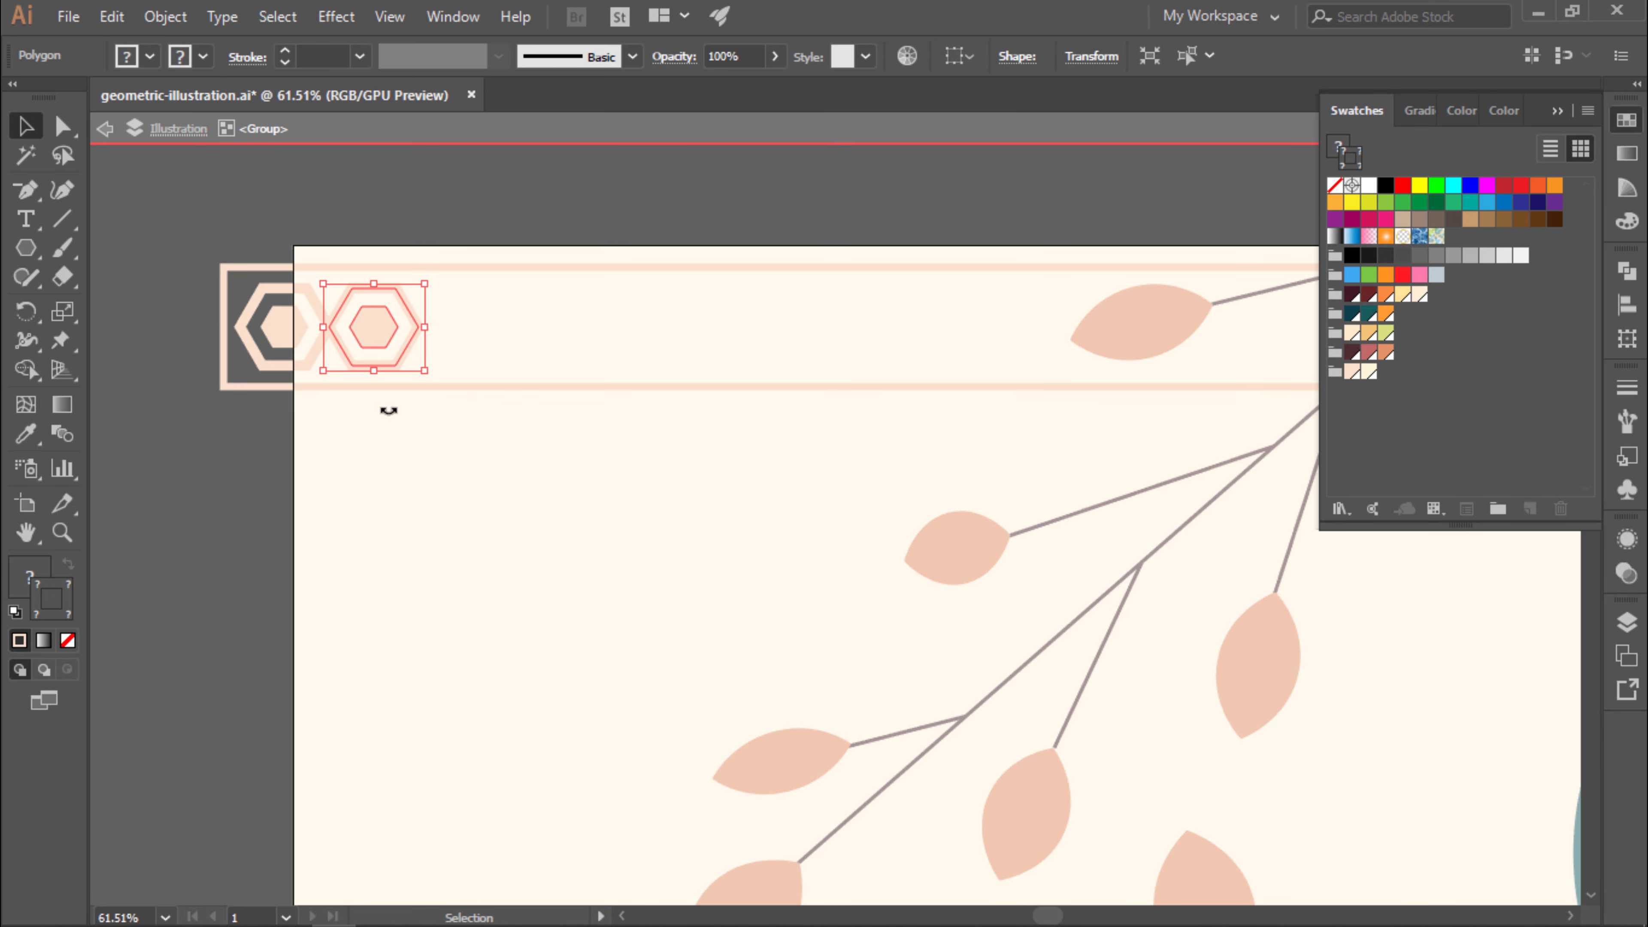
{"action": "left_click_drag", "start_coordinate": [420, 464], "coordinate": [326, 445]}
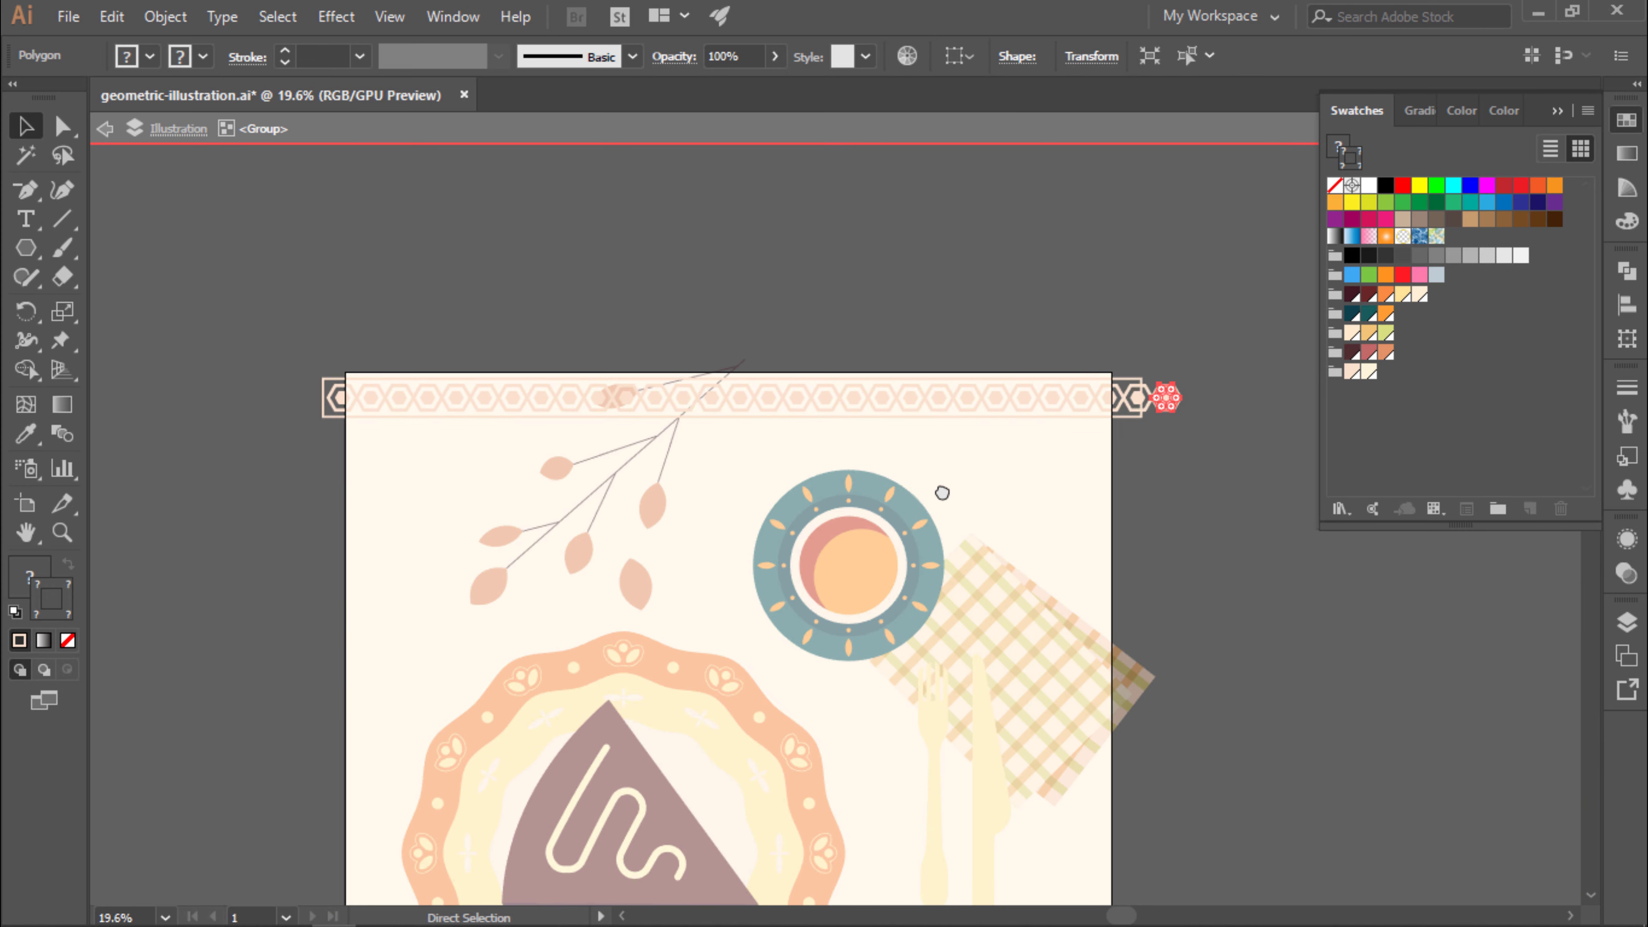
{"action": "left_click", "coordinate": [971, 402]}
{"action": "scroll", "coordinate": [916, 485], "scroll_direction": "up", "scroll_amount": 5}
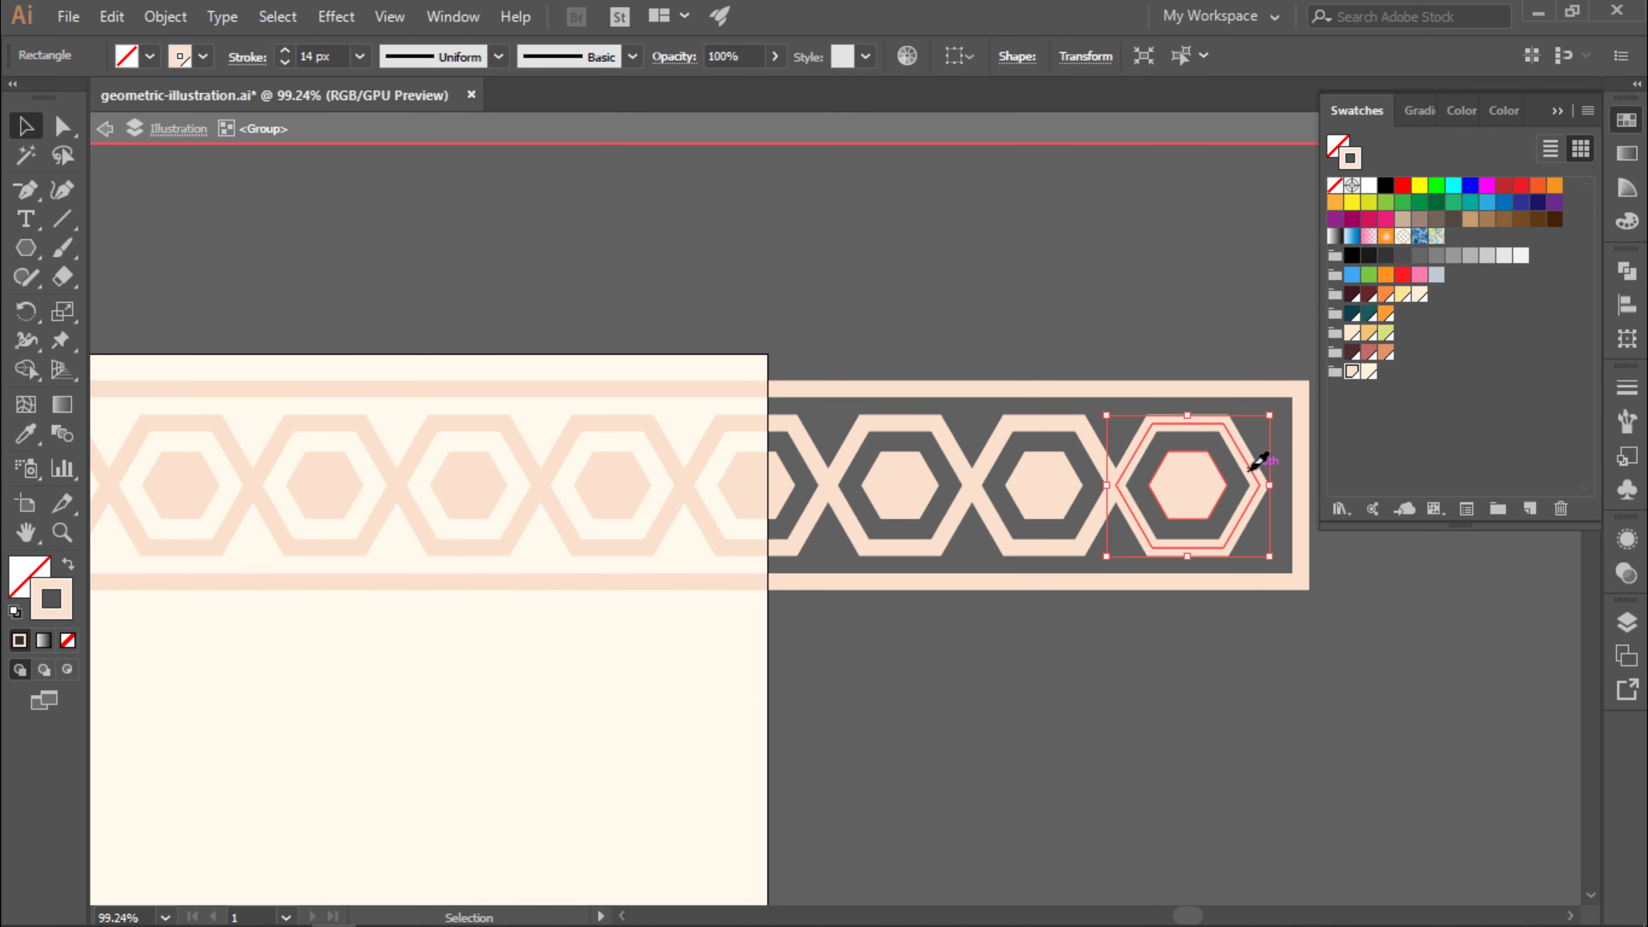
{"action": "left_click", "coordinate": [1177, 305]}
{"action": "left_click_drag", "start_coordinate": [1177, 305], "coordinate": [1017, 379]}
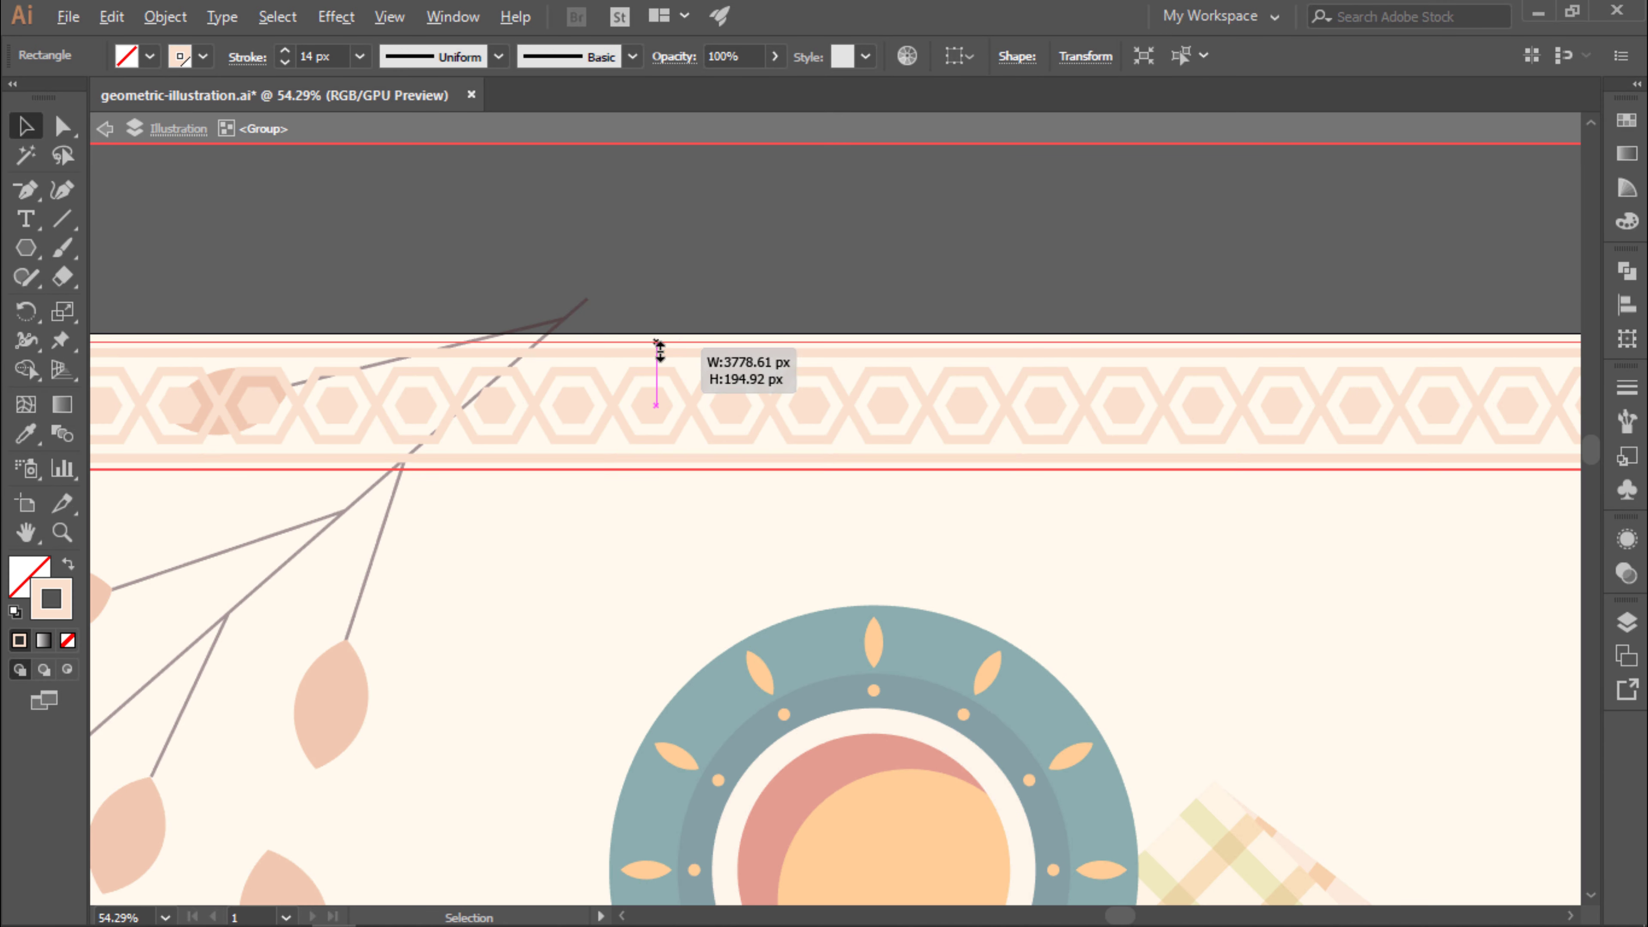
Make the border band taller from its top edge.
{"action": "mouse_move", "coordinate": [654, 349]}
{"action": "left_mouse_down"}
{"action": "mouse_move", "coordinate": [655, 313]}
{"action": "mouse_move", "coordinate": [724, 423]}
{"action": "left_mouse_up"}
{"action": "scroll", "coordinate": [568, 380], "scroll_direction": "down", "scroll_amount": 3}
{"action": "scroll", "coordinate": [725, 423], "scroll_direction": "left", "scroll_amount": 5}
{"action": "key", "text": "l"}
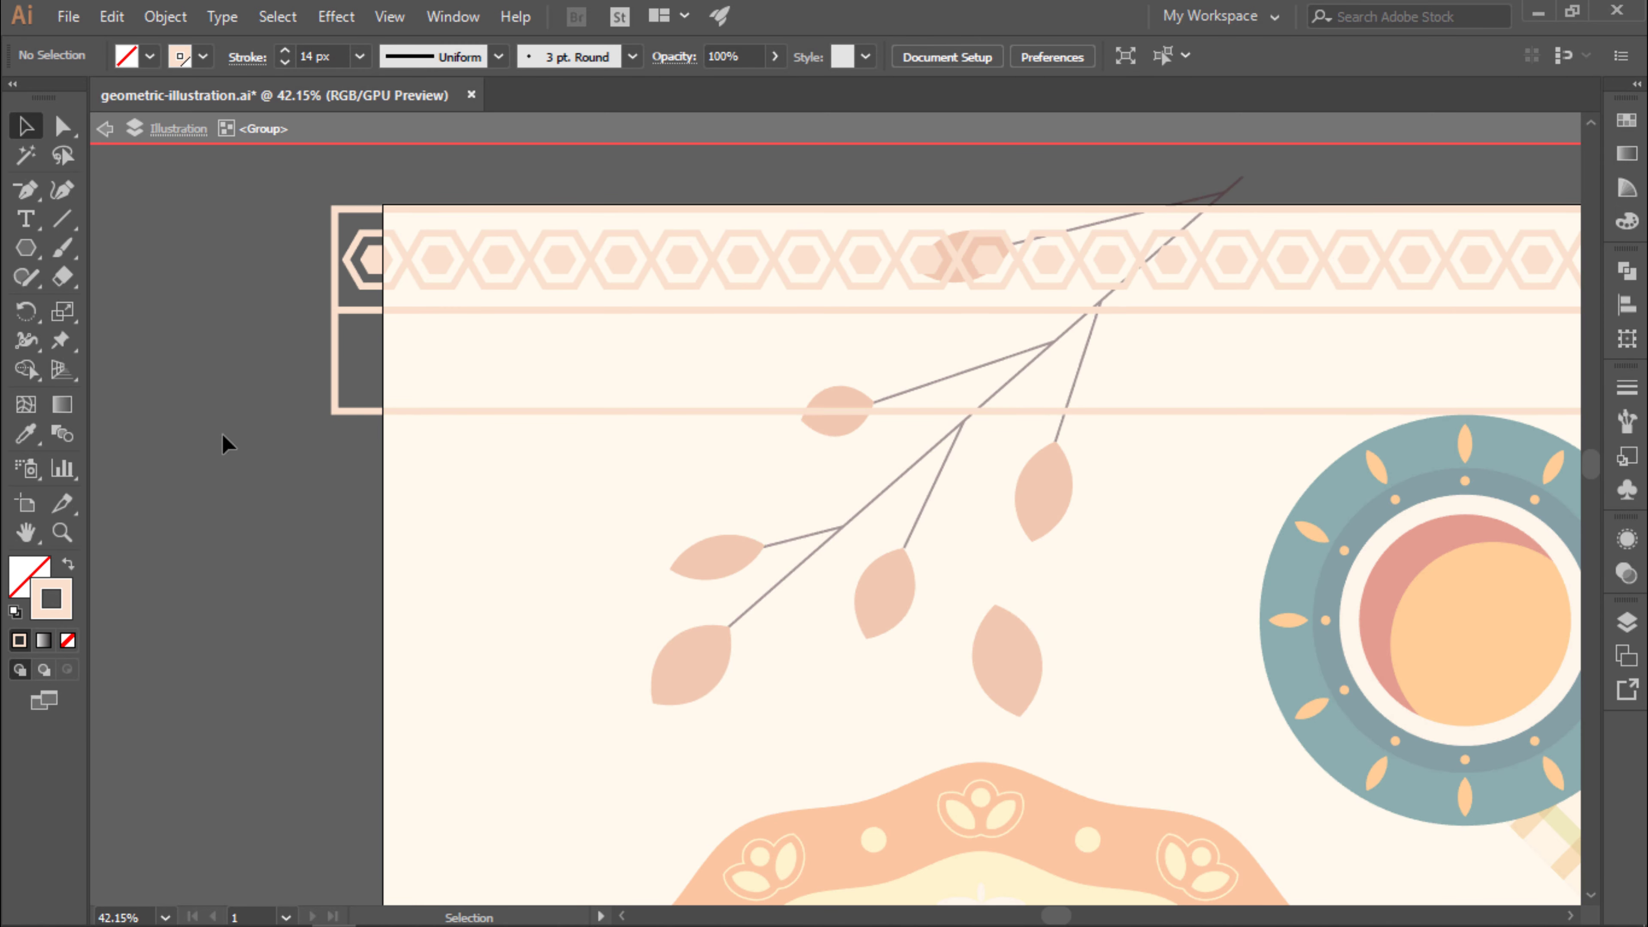
{"action": "scroll", "coordinate": [367, 312], "scroll_direction": "up", "scroll_amount": 2}
{"action": "key", "text": "v"}
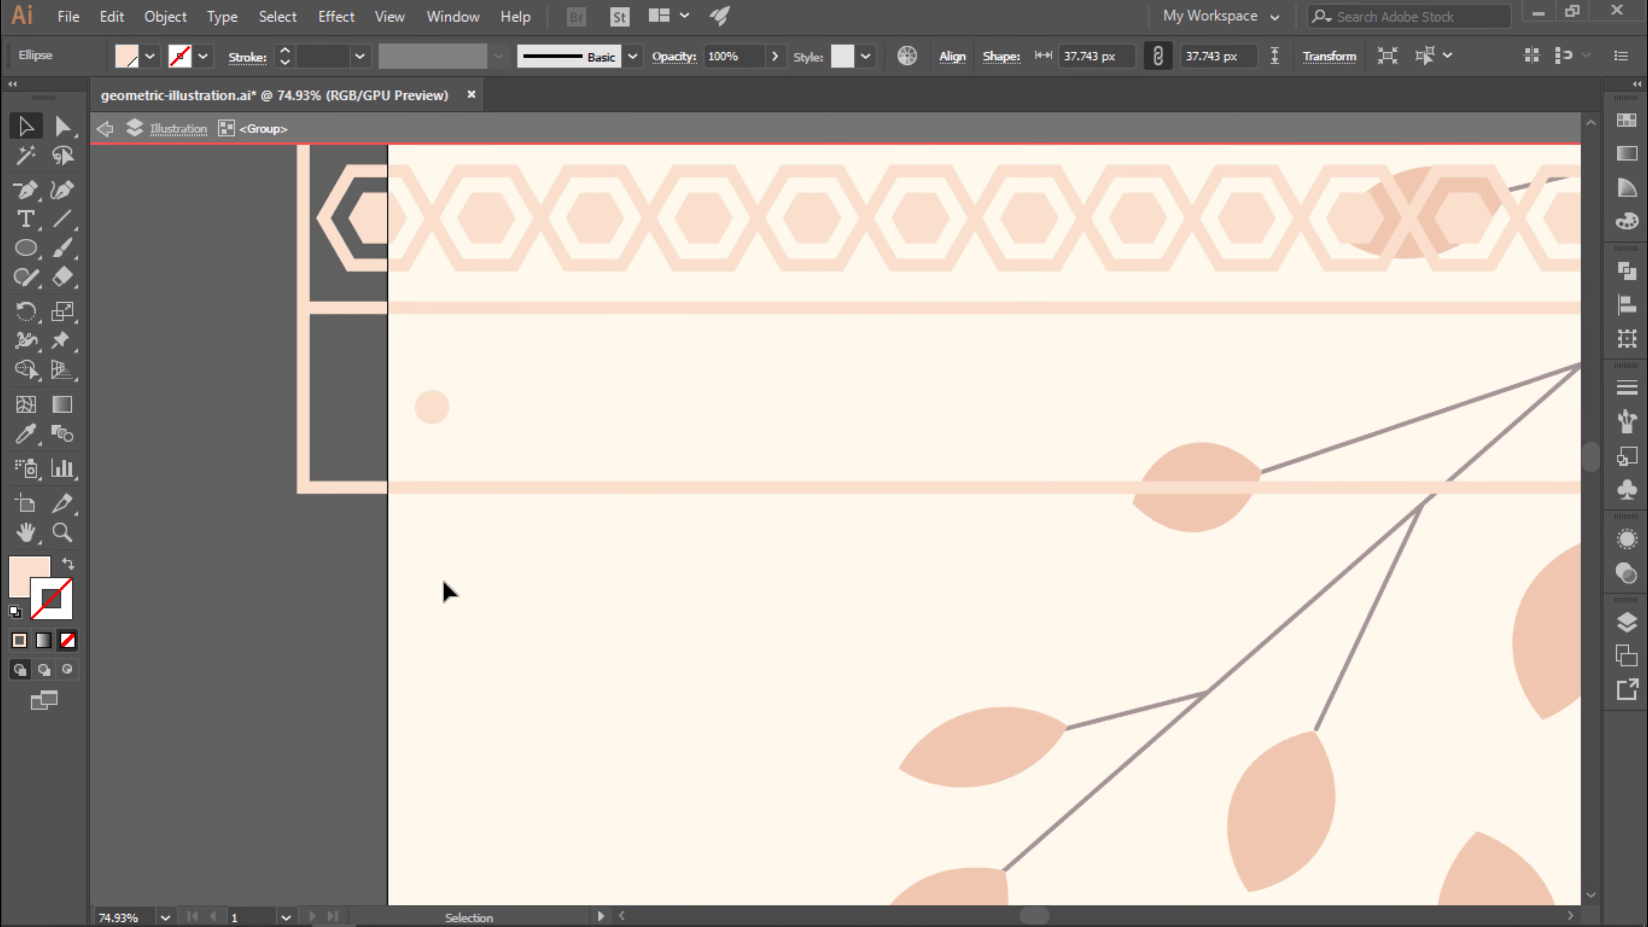
{"action": "scroll", "coordinate": [441, 589], "scroll_direction": "down", "scroll_amount": 3}
{"action": "key", "text": "Escape"}
{"action": "scroll", "coordinate": [509, 300], "scroll_direction": "up", "scroll_amount": 3}
Fill the new leaf pink and move it next to the small circle.
{"action": "double_click", "coordinate": [494, 294]}
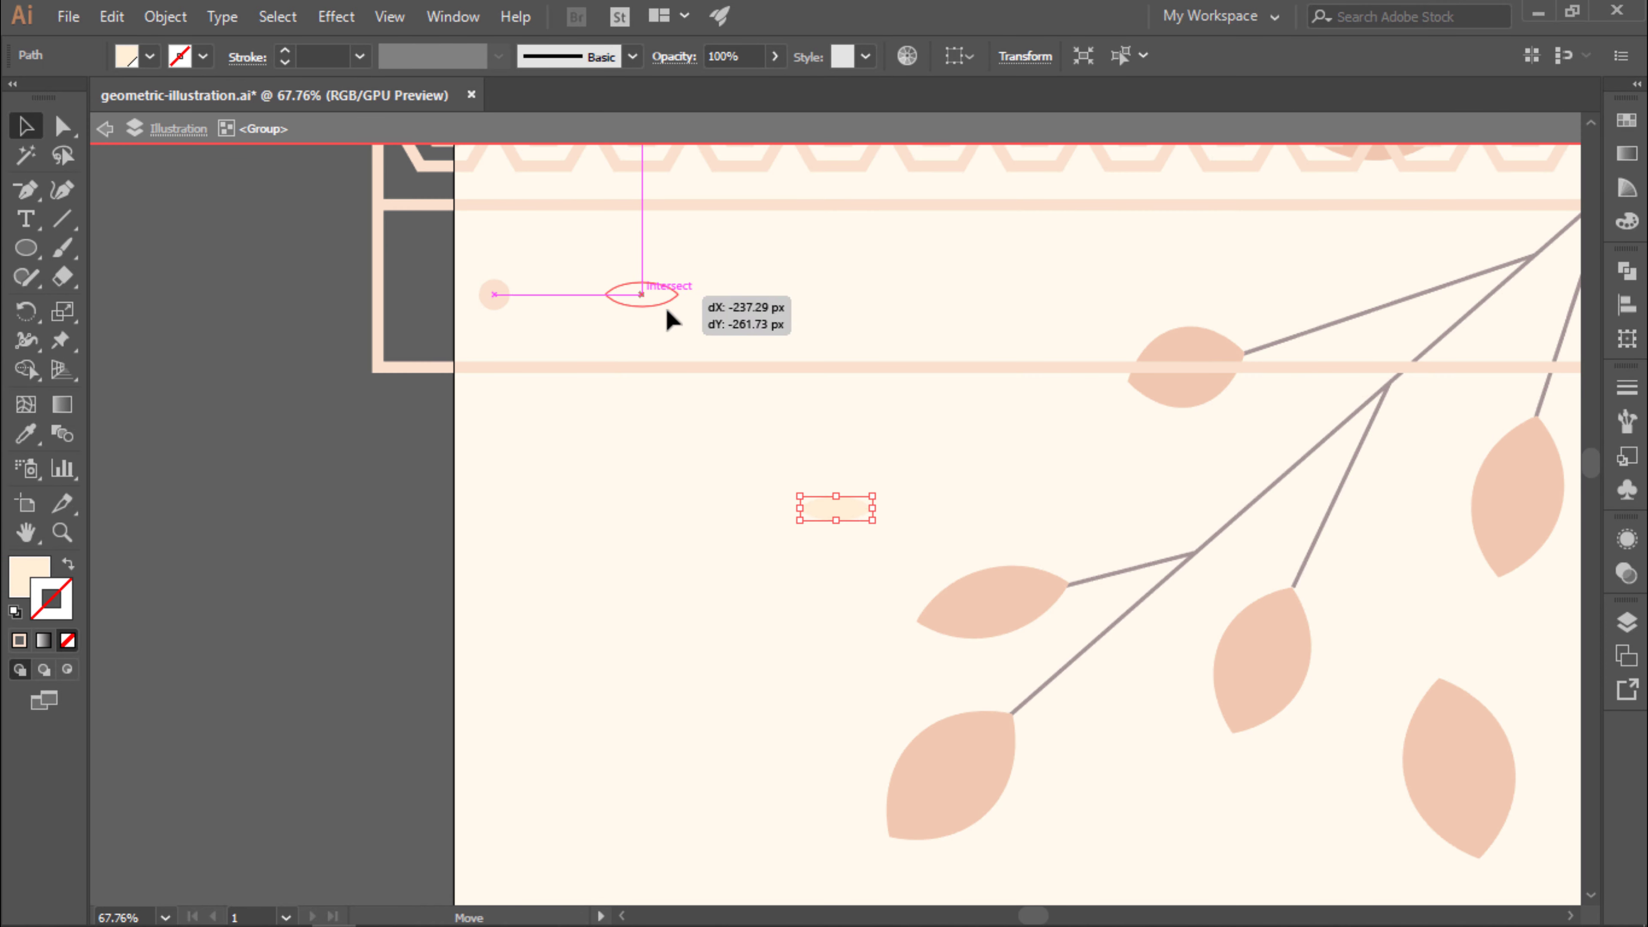
{"action": "left_click", "coordinate": [616, 286]}
{"action": "left_click", "coordinate": [1627, 188]}
{"action": "left_click", "coordinate": [704, 329]}
{"action": "scroll", "coordinate": [532, 321], "scroll_direction": "up", "scroll_amount": 2}
{"action": "mouse_move", "coordinate": [581, 286]}
{"action": "left_mouse_down"}
{"action": "mouse_move", "coordinate": [533, 321]}
{"action": "mouse_move", "coordinate": [666, 323]}
{"action": "mouse_move", "coordinate": [609, 532]}
{"action": "mouse_move", "coordinate": [729, 544]}
{"action": "left_mouse_up"}
{"action": "scroll", "coordinate": [574, 519], "scroll_direction": "up", "scroll_amount": 3}
Mirror a copy of the leaf across the circle.
{"action": "left_click", "coordinate": [697, 535]}
{"action": "left_click", "coordinate": [608, 533], "text": "alt"}
{"action": "key", "text": "alt+Return"}
{"action": "key", "text": "v"}
{"action": "left_click", "coordinate": [747, 765]}
Rotate a vertical copy of the leaf around the circle centre and shorten it.
{"action": "key", "text": "r"}
{"action": "left_click", "coordinate": [608, 534], "text": "alt"}
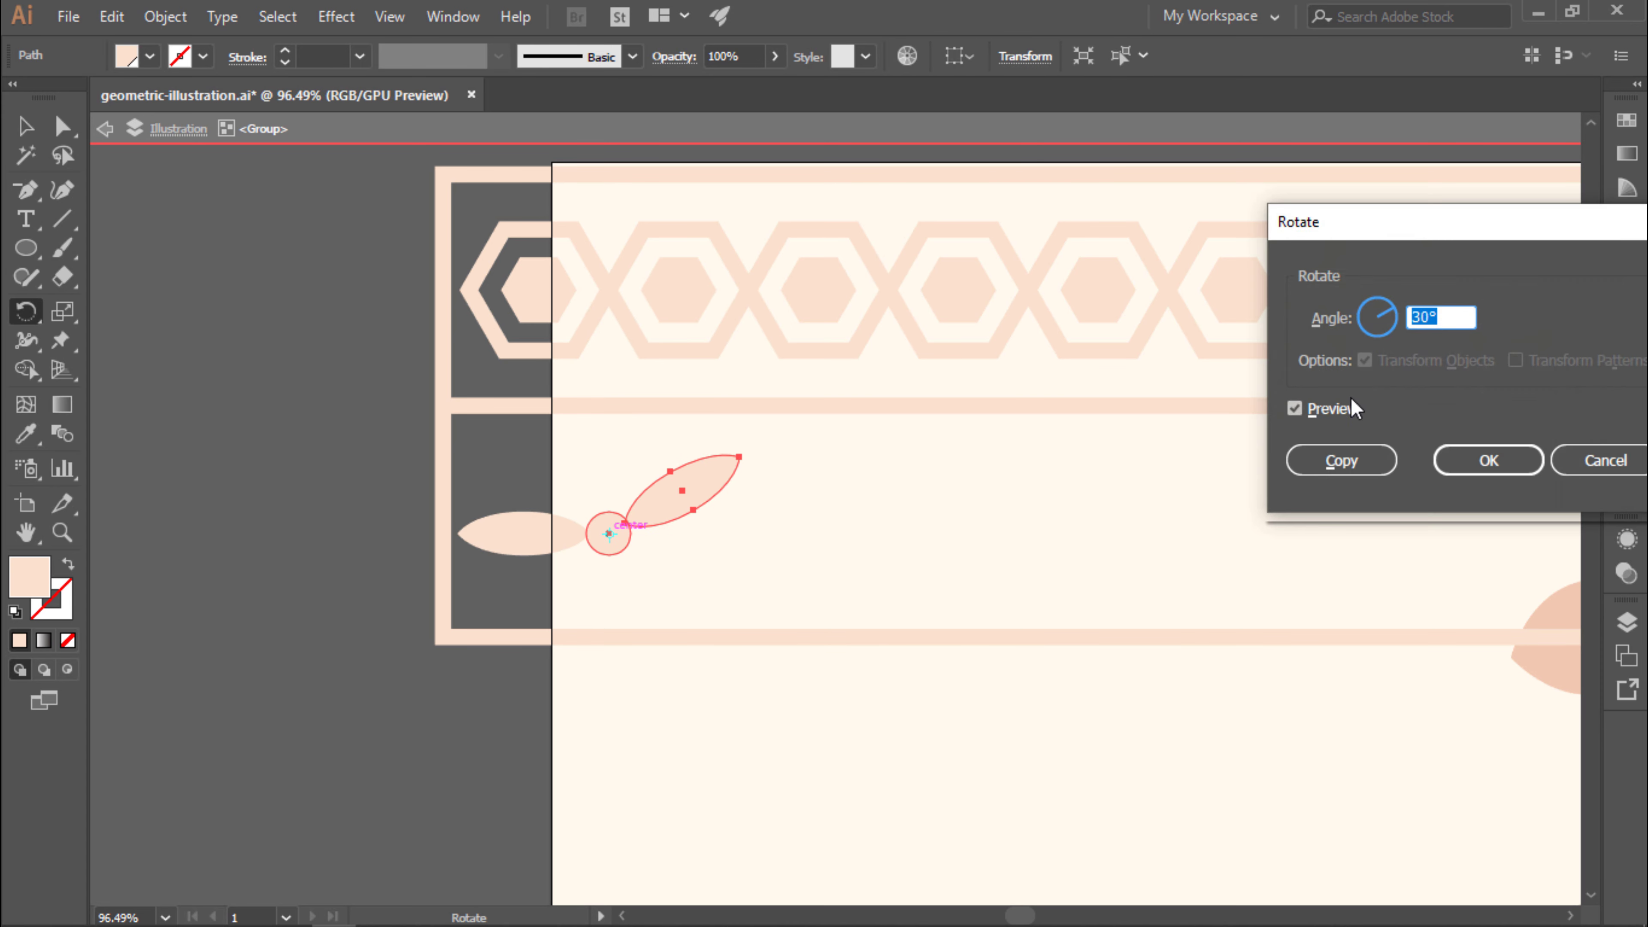
{"action": "key", "text": "Escape"}
{"action": "left_click", "coordinate": [608, 533], "text": "alt"}
{"action": "left_click", "coordinate": [1342, 460]}
{"action": "key", "text": "v"}
{"action": "left_click_drag", "start_coordinate": [614, 388], "coordinate": [624, 603]}
{"action": "left_click", "coordinate": [890, 596]}
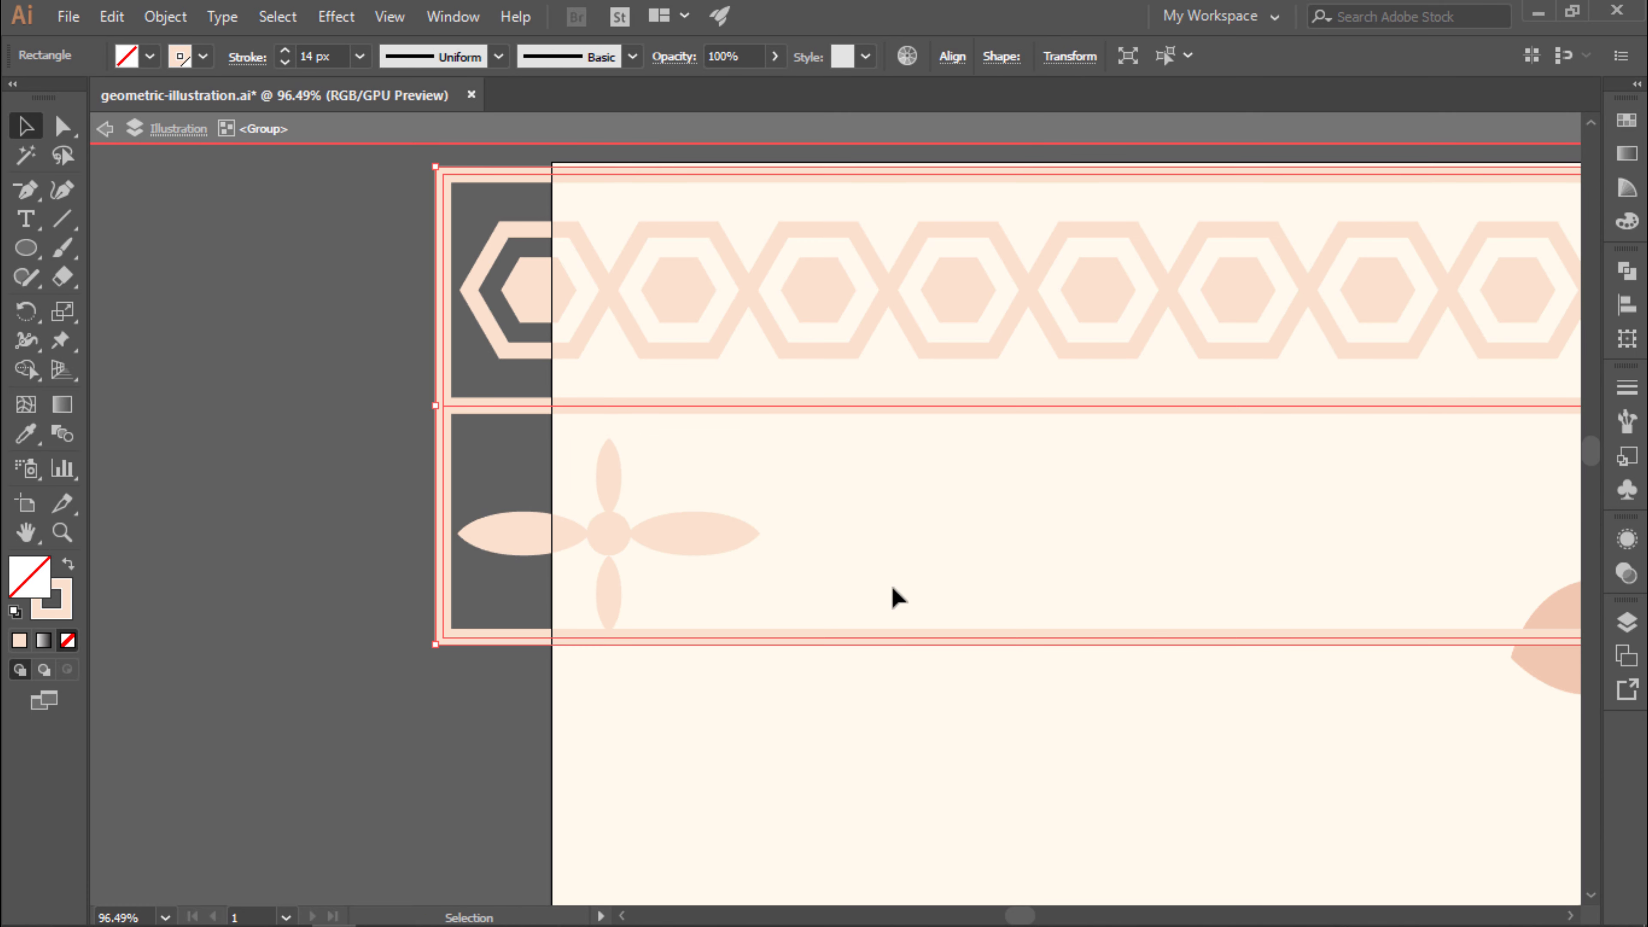
Lengthen the vertical petals, narrow the side petals, and move the shrunken flower onto the left hexagon.
{"action": "key", "text": "ctrl+minus"}
{"action": "key", "text": "z"}
{"action": "left_click", "coordinate": [409, 542]}
{"action": "key", "text": "v"}
{"action": "left_click", "coordinate": [390, 506]}
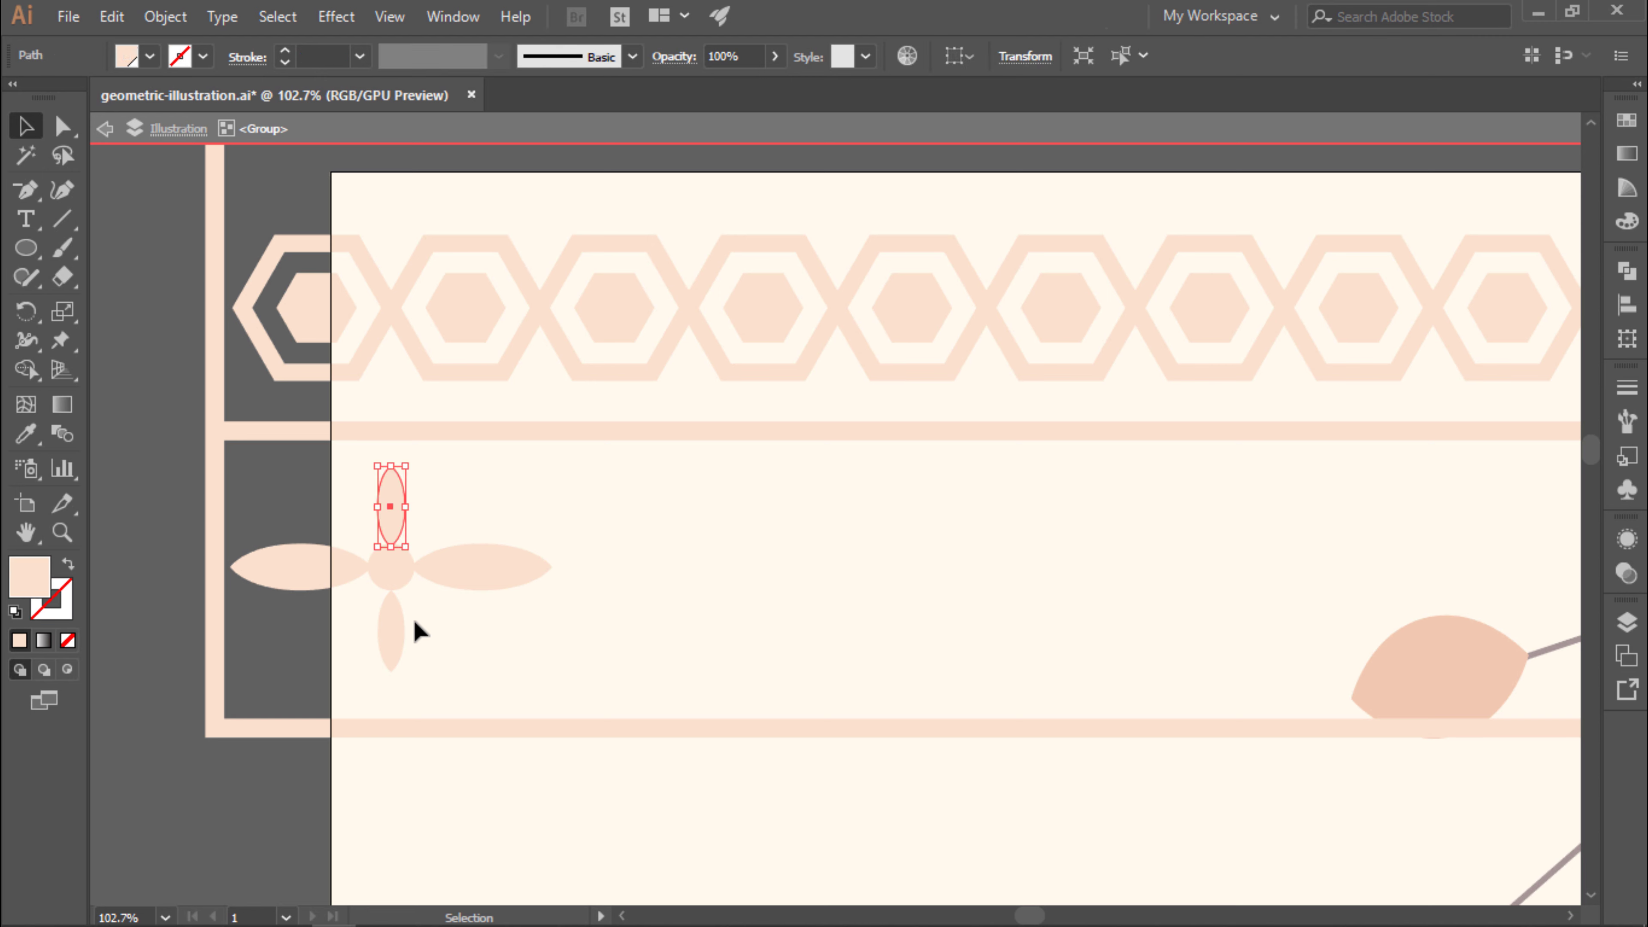
{"action": "mouse_move", "coordinate": [415, 625]}
{"action": "left_mouse_down"}
{"action": "mouse_move", "coordinate": [551, 585]}
{"action": "mouse_move", "coordinate": [537, 572]}
{"action": "left_mouse_up"}
{"action": "left_click_drag", "start_coordinate": [540, 471], "coordinate": [483, 425]}
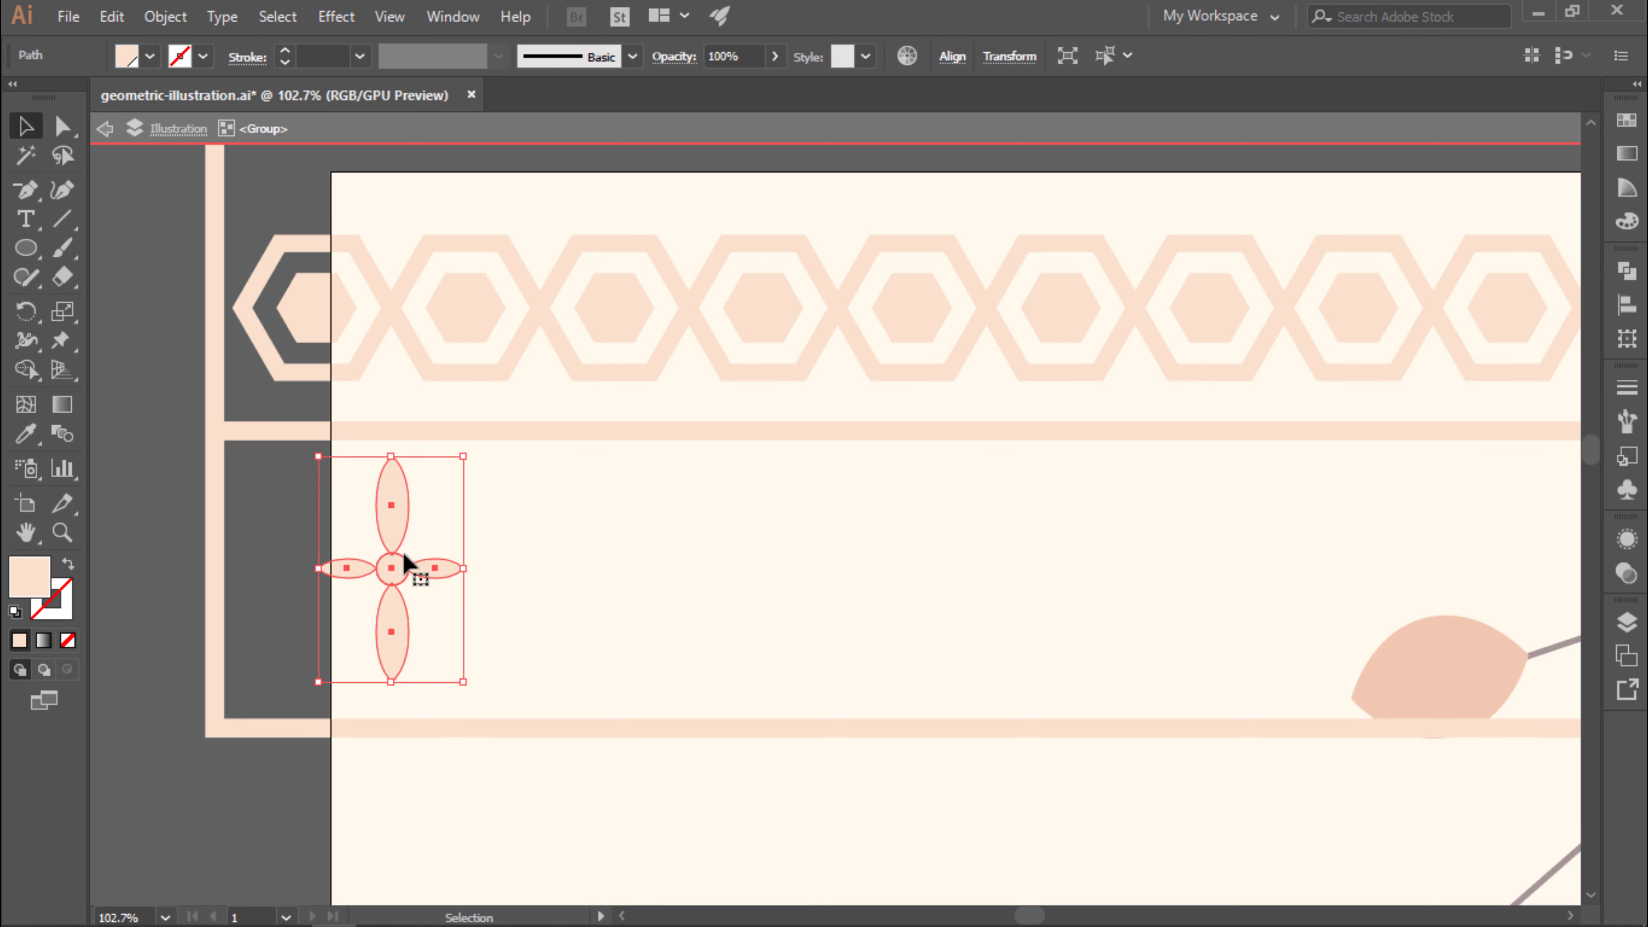
{"action": "left_click_drag", "start_coordinate": [415, 570], "coordinate": [342, 571]}
{"action": "left_click", "coordinate": [360, 569]}
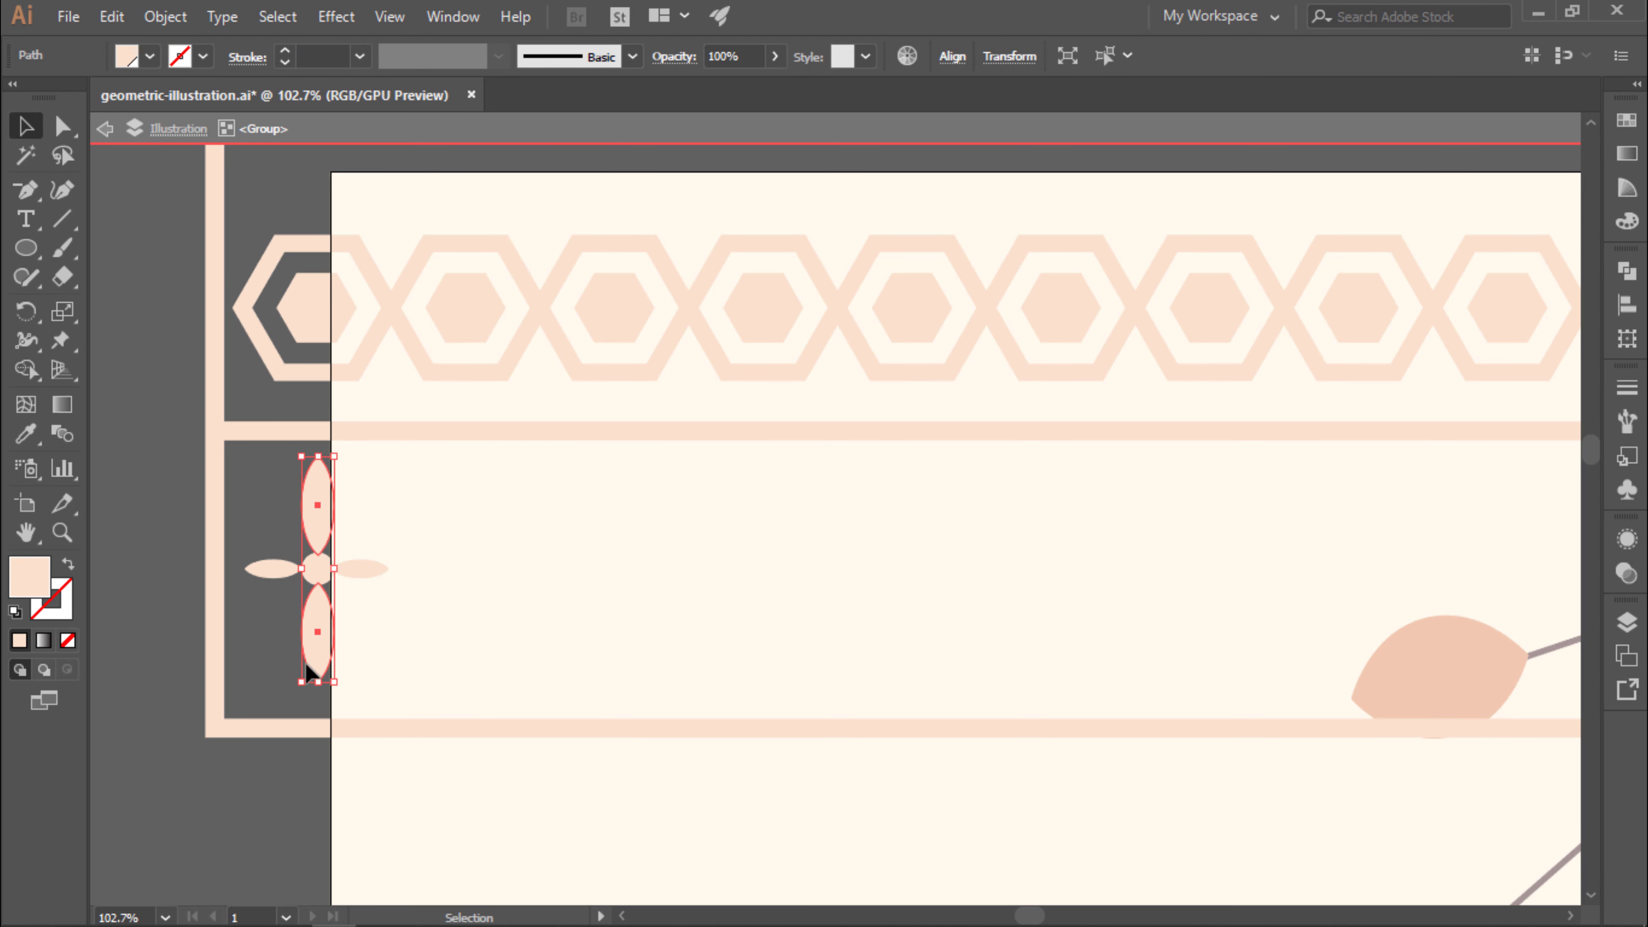
{"action": "left_click", "coordinate": [434, 522]}
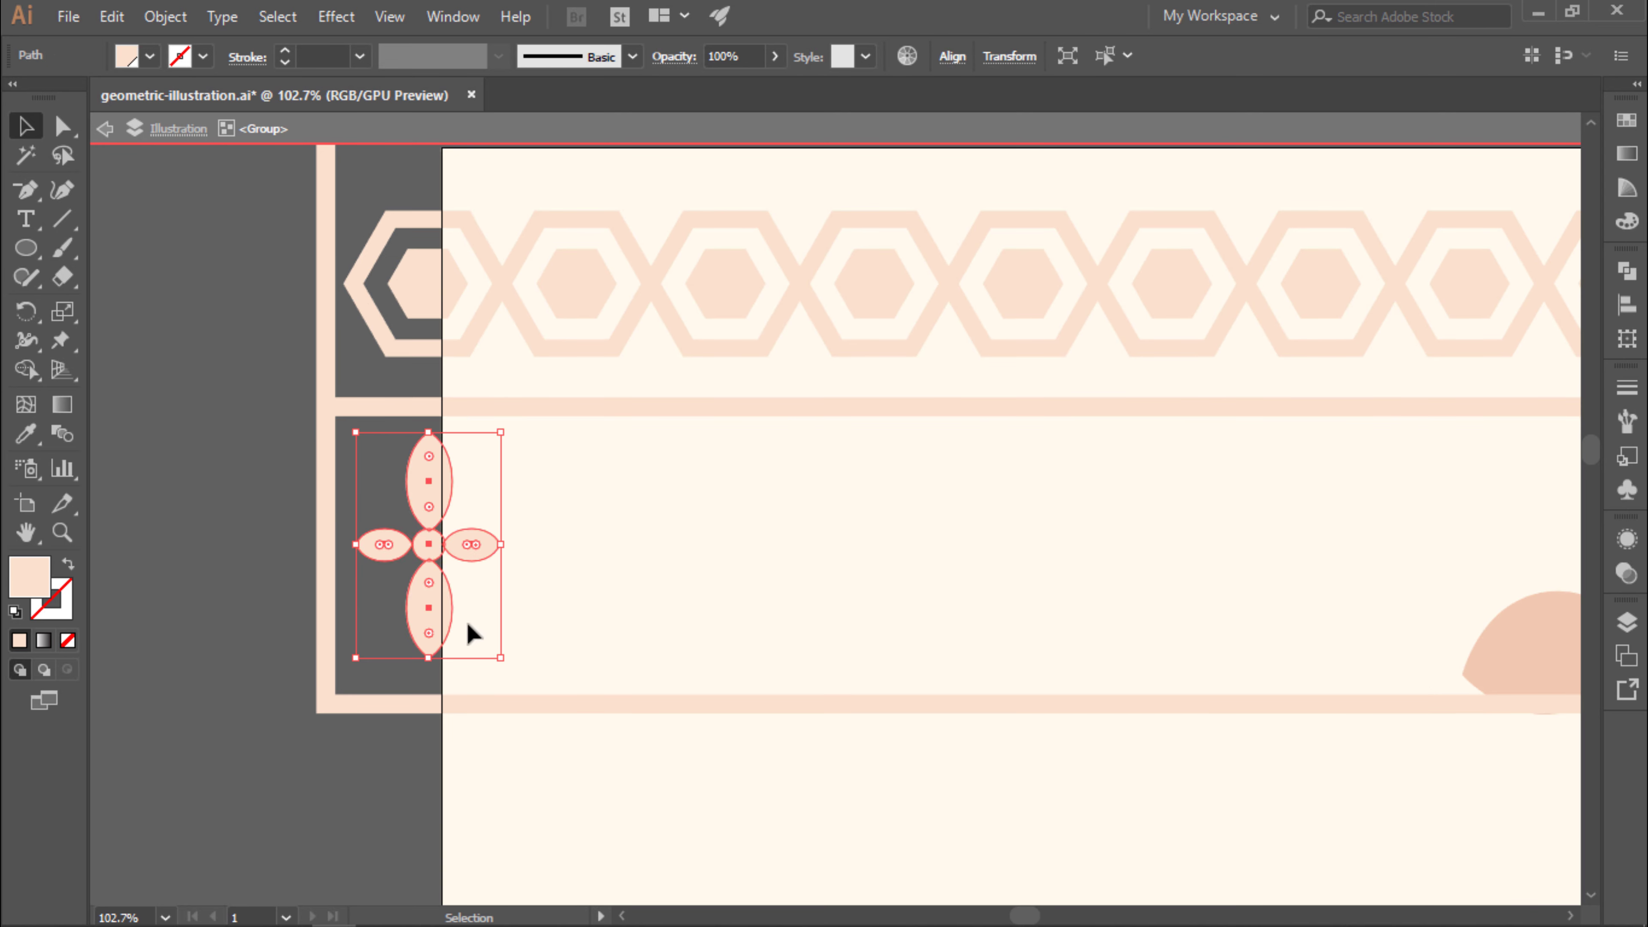
{"action": "left_click_drag", "start_coordinate": [471, 633], "coordinate": [434, 368]}
Centre the flower on the hexagon, using the hexagon as alignment anchor.
{"action": "key", "text": "z"}
{"action": "left_click_drag", "start_coordinate": [409, 199], "coordinate": [652, 418]}
{"action": "key", "text": "v"}
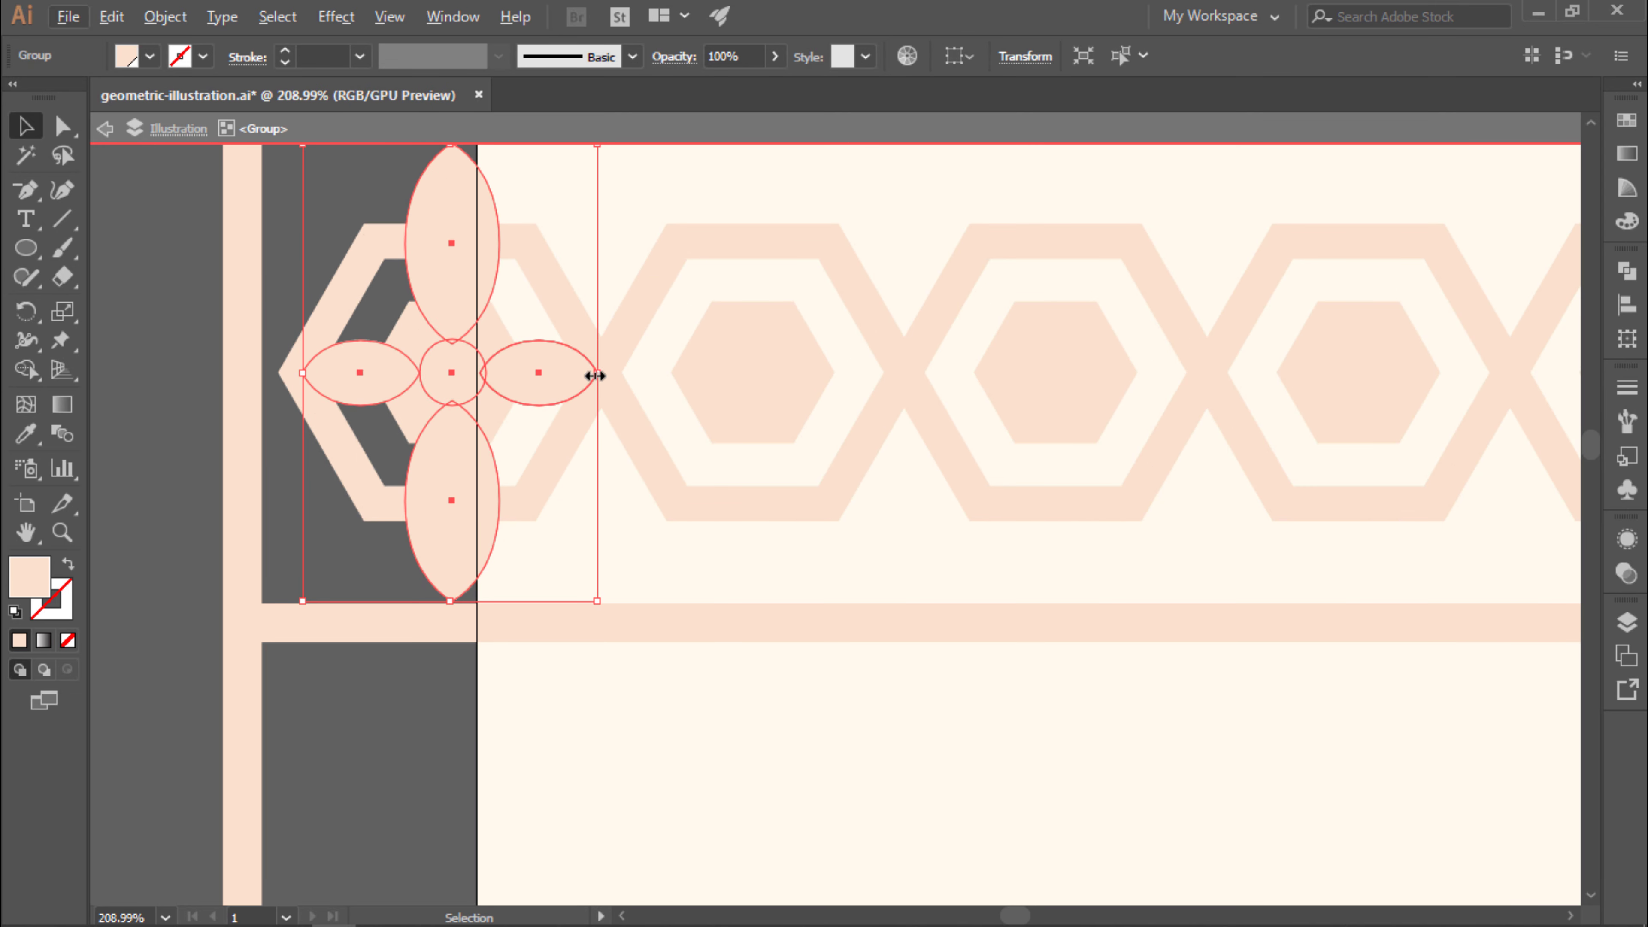
{"action": "left_click", "coordinate": [497, 342], "text": "shift"}
{"action": "left_click", "coordinate": [951, 55]}
{"action": "left_click", "coordinate": [902, 123]}
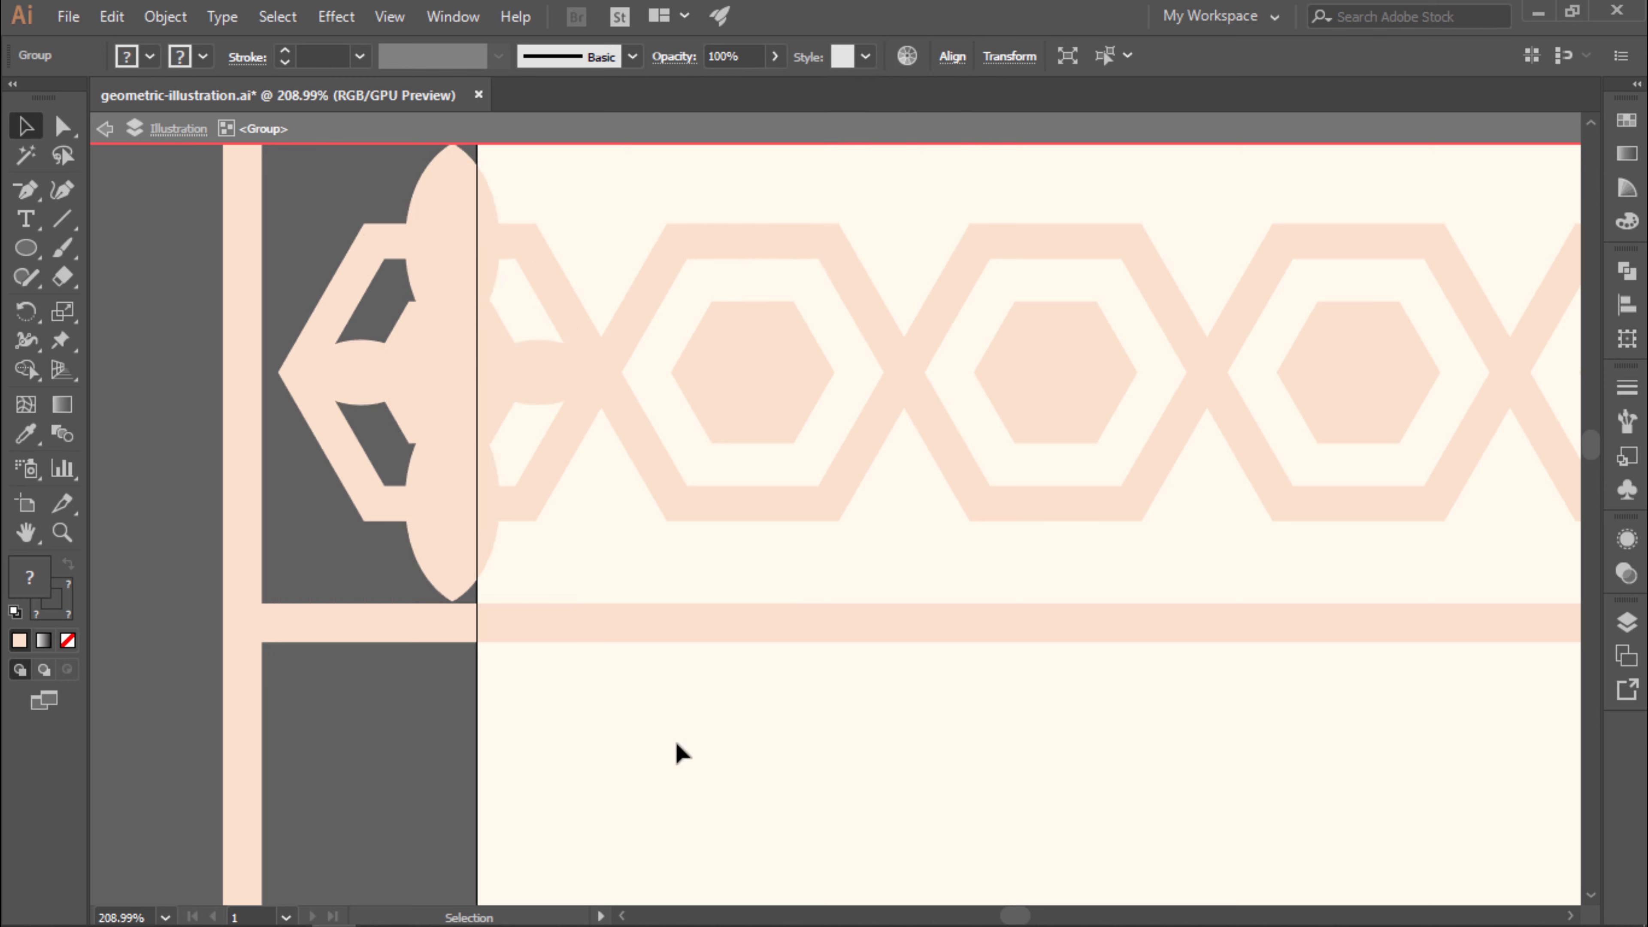
{"action": "left_click", "coordinate": [562, 307]}
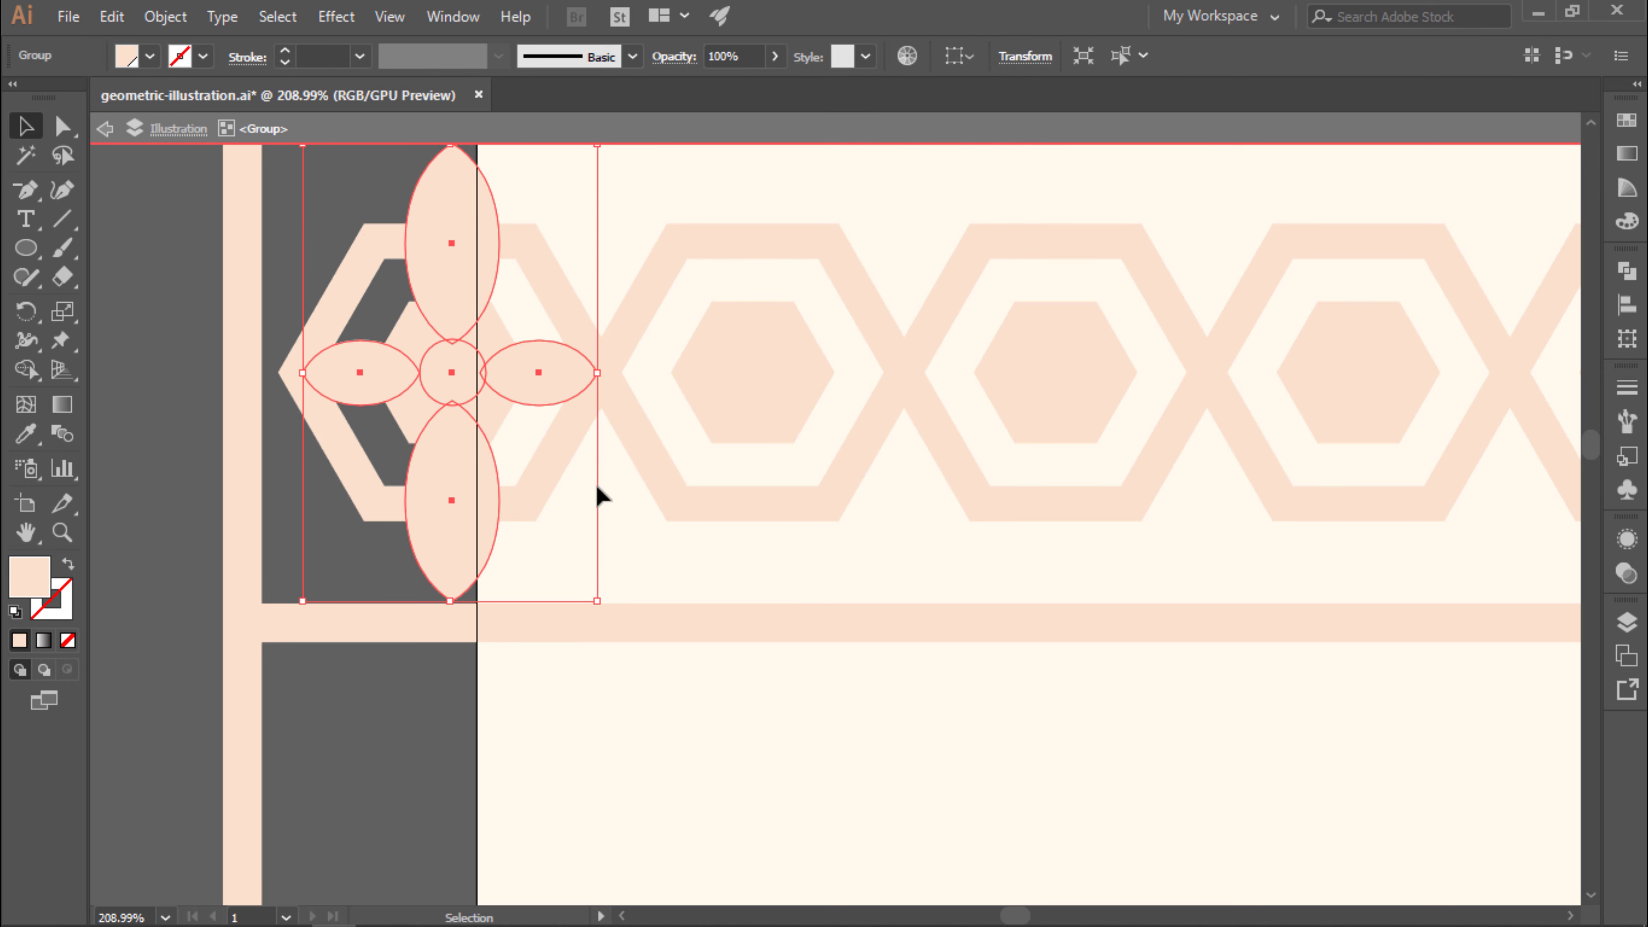
Move the flower motif into the lower border panel and ring it with rotated dot copies.
{"action": "scroll", "coordinate": [595, 490], "scroll_direction": "down", "scroll_amount": 2}
{"action": "left_click_drag", "start_coordinate": [497, 409], "coordinate": [496, 760]}
{"action": "left_click", "coordinate": [714, 688]}
{"action": "scroll", "coordinate": [678, 686], "scroll_direction": "up", "scroll_amount": 1}
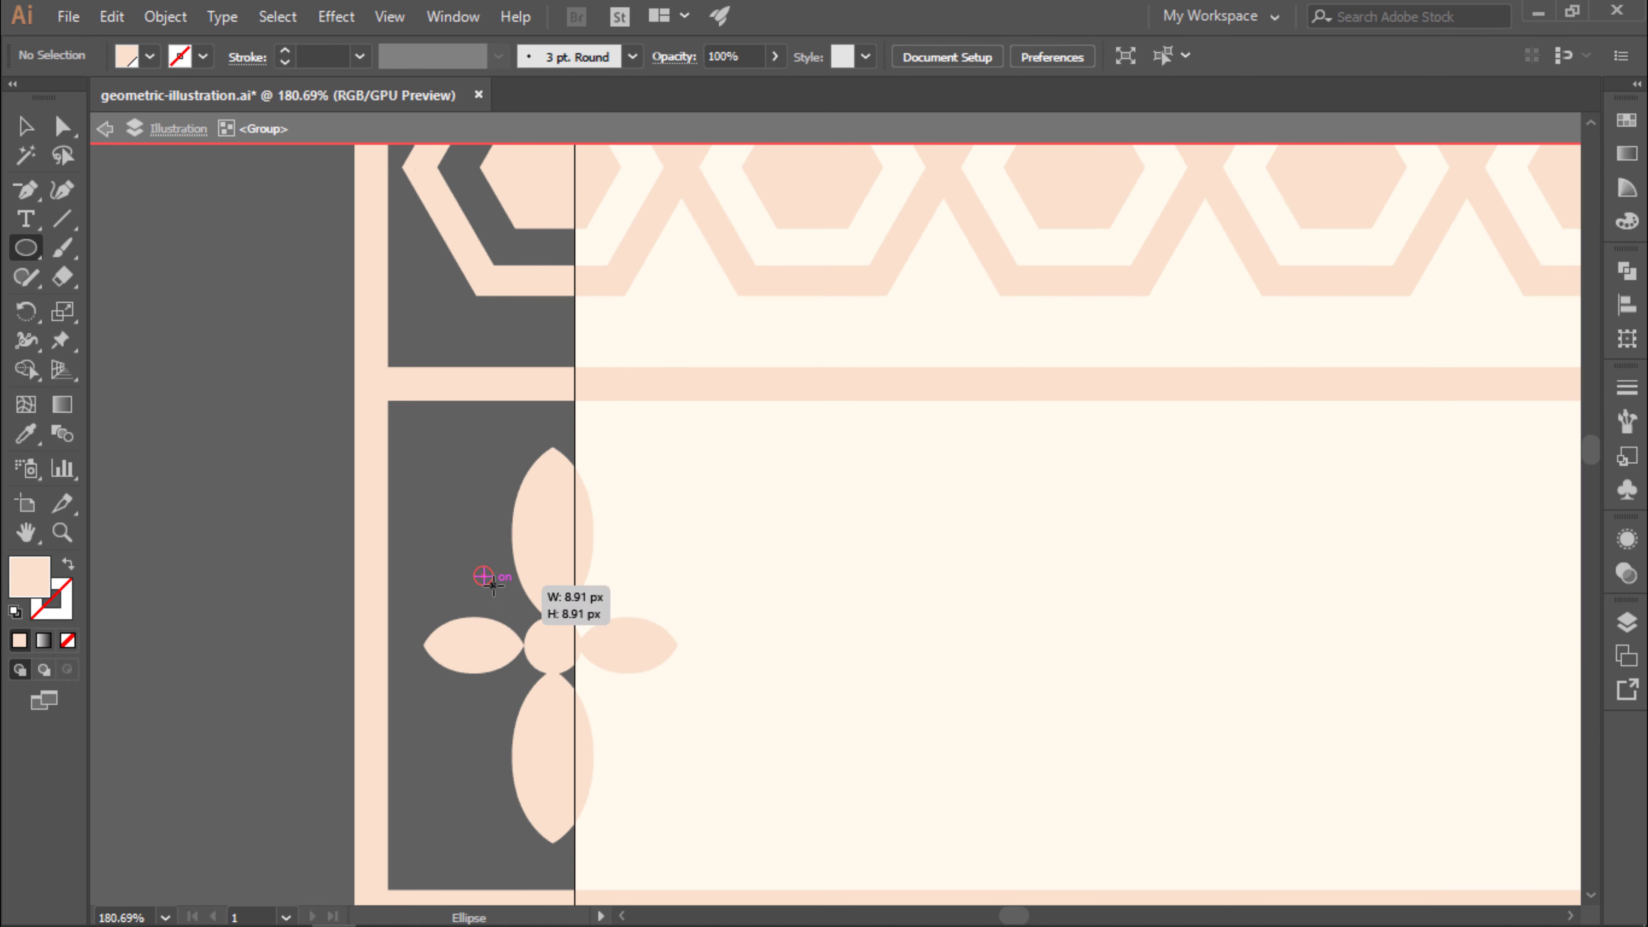
{"action": "left_click_drag", "start_coordinate": [492, 582], "coordinate": [491, 590]}
{"action": "key", "text": "r"}
{"action": "left_click", "coordinate": [552, 646], "text": "alt"}
{"action": "left_click", "coordinate": [1335, 456]}
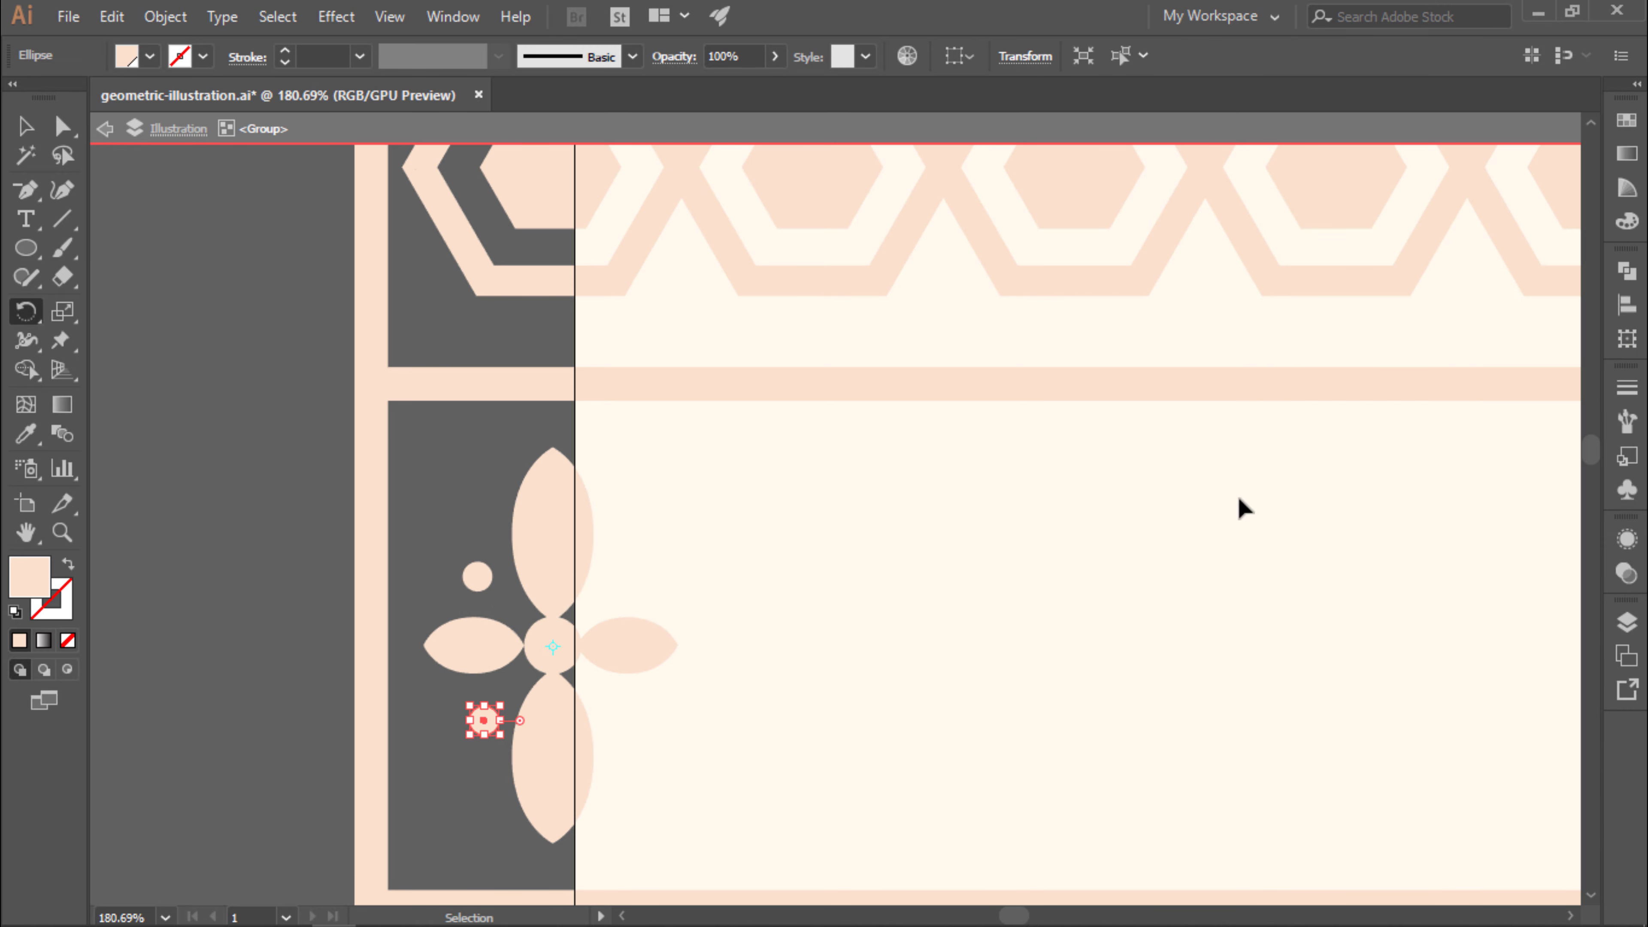
{"action": "key", "text": "ctrl+d"}
{"action": "key", "text": "ctrl+d"}
{"action": "key", "text": "v"}
Repeat the dotted flower across the whole border row.
{"action": "double_click", "coordinate": [559, 717]}
{"action": "left_click", "coordinate": [627, 646]}
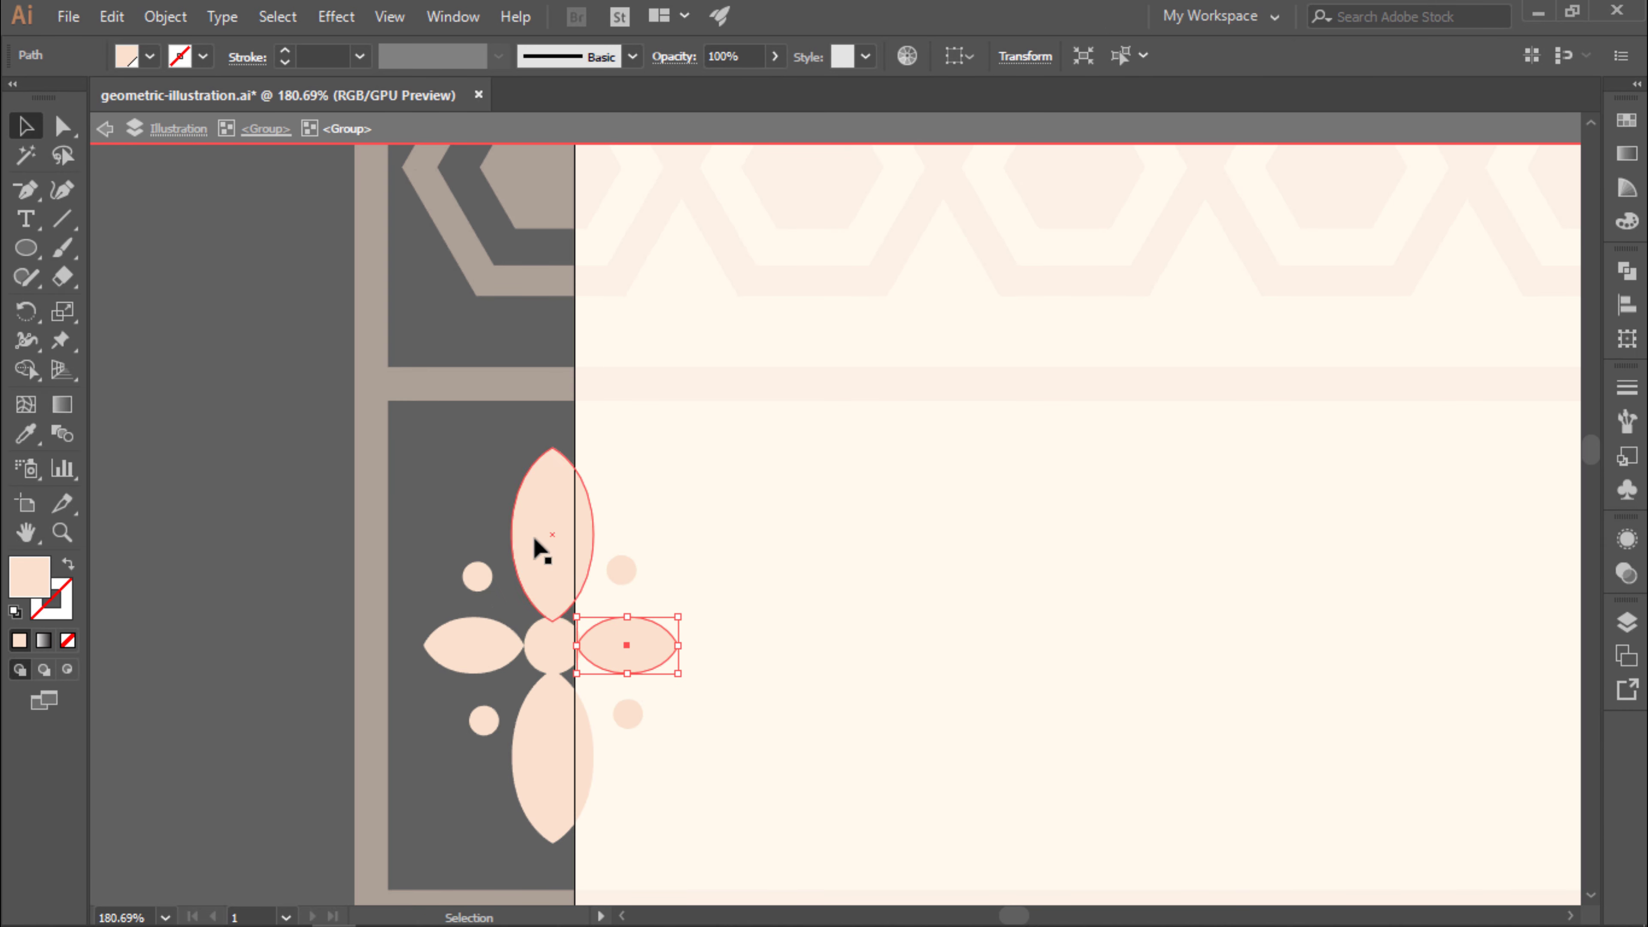
{"action": "key", "text": "Escape"}
{"action": "scroll", "coordinate": [916, 615], "scroll_direction": "down", "scroll_amount": 2}
{"action": "scroll", "coordinate": [916, 614], "scroll_direction": "down", "scroll_amount": 3}
{"action": "left_click_drag", "start_coordinate": [636, 562], "coordinate": [757, 563]}
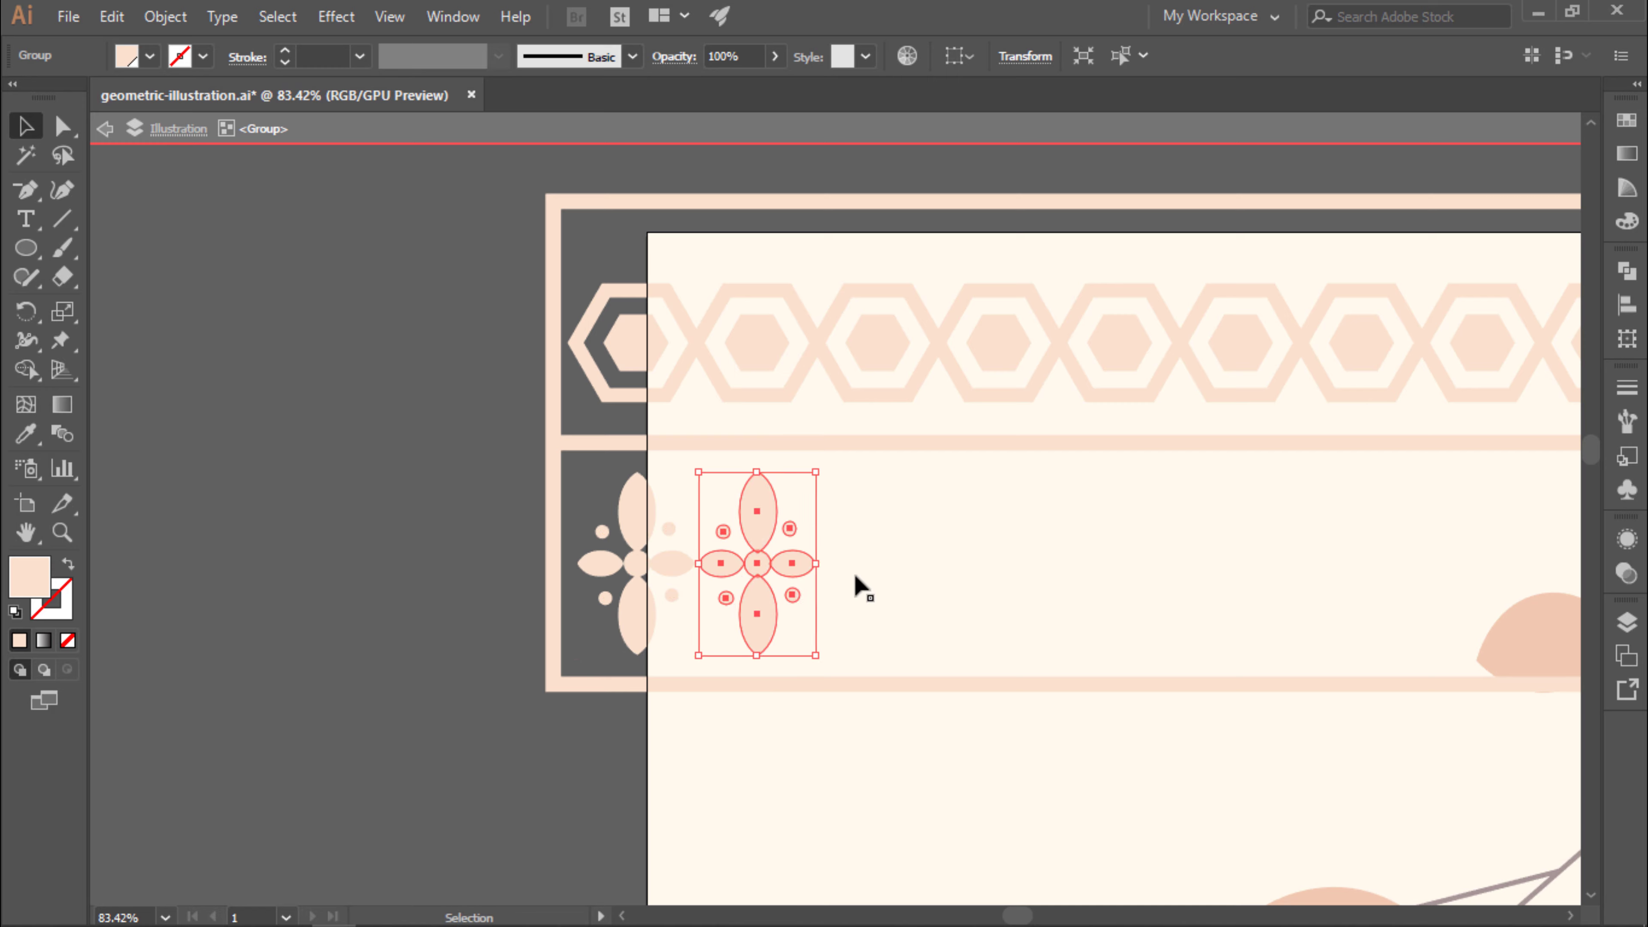
{"action": "scroll", "coordinate": [800, 486], "scroll_direction": "down", "scroll_amount": 10}
{"action": "scroll", "coordinate": [750, 382], "scroll_direction": "up", "scroll_amount": 3}
{"action": "left_click", "coordinate": [323, 588]}
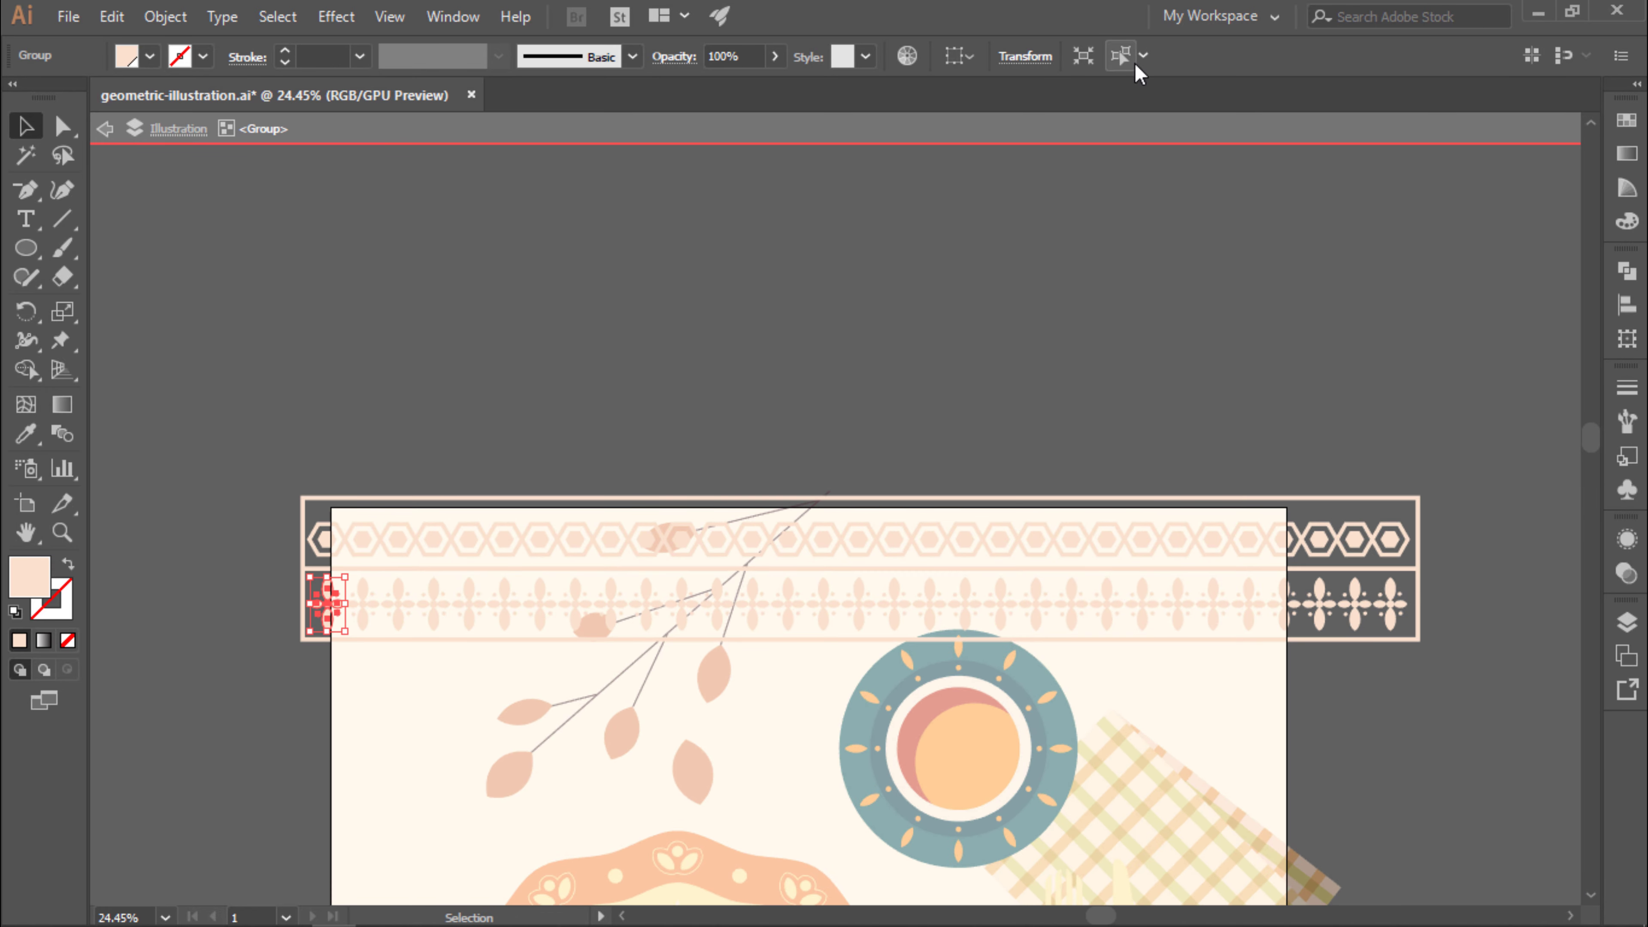
{"action": "left_click_drag", "start_coordinate": [324, 545], "coordinate": [313, 590]}
{"action": "left_click", "coordinate": [313, 591]}
Align the hexagon row with the border.
{"action": "scroll", "coordinate": [1421, 564], "scroll_direction": "up", "scroll_amount": 1}
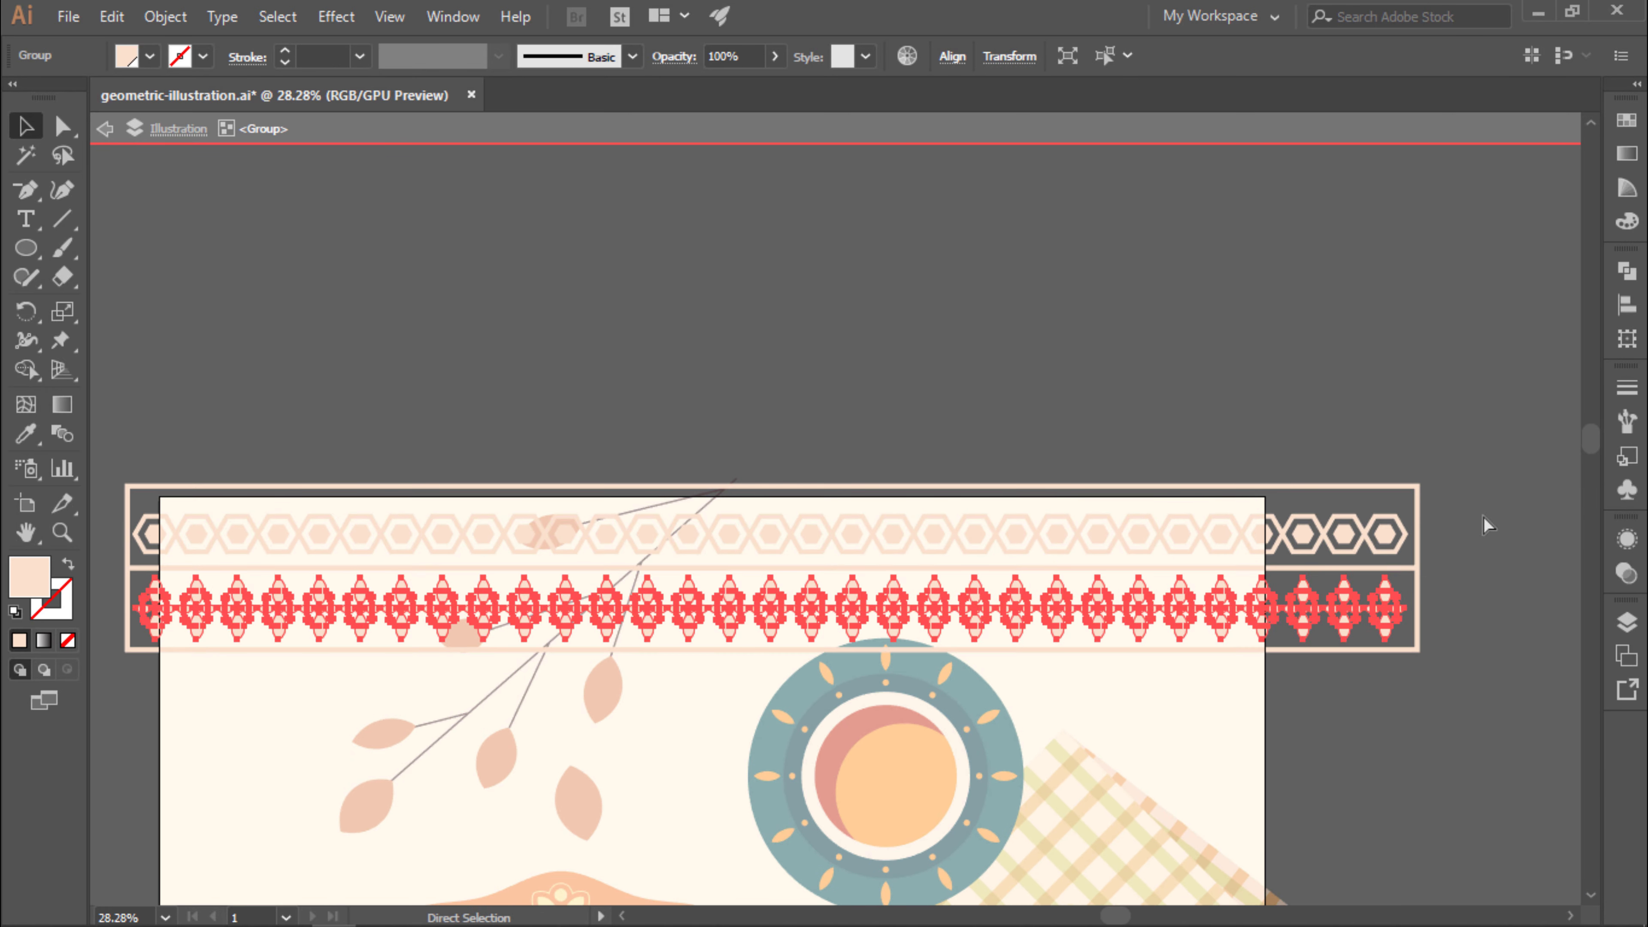
{"action": "left_click", "coordinate": [1482, 519]}
{"action": "left_click", "coordinate": [1381, 496], "text": "shift"}
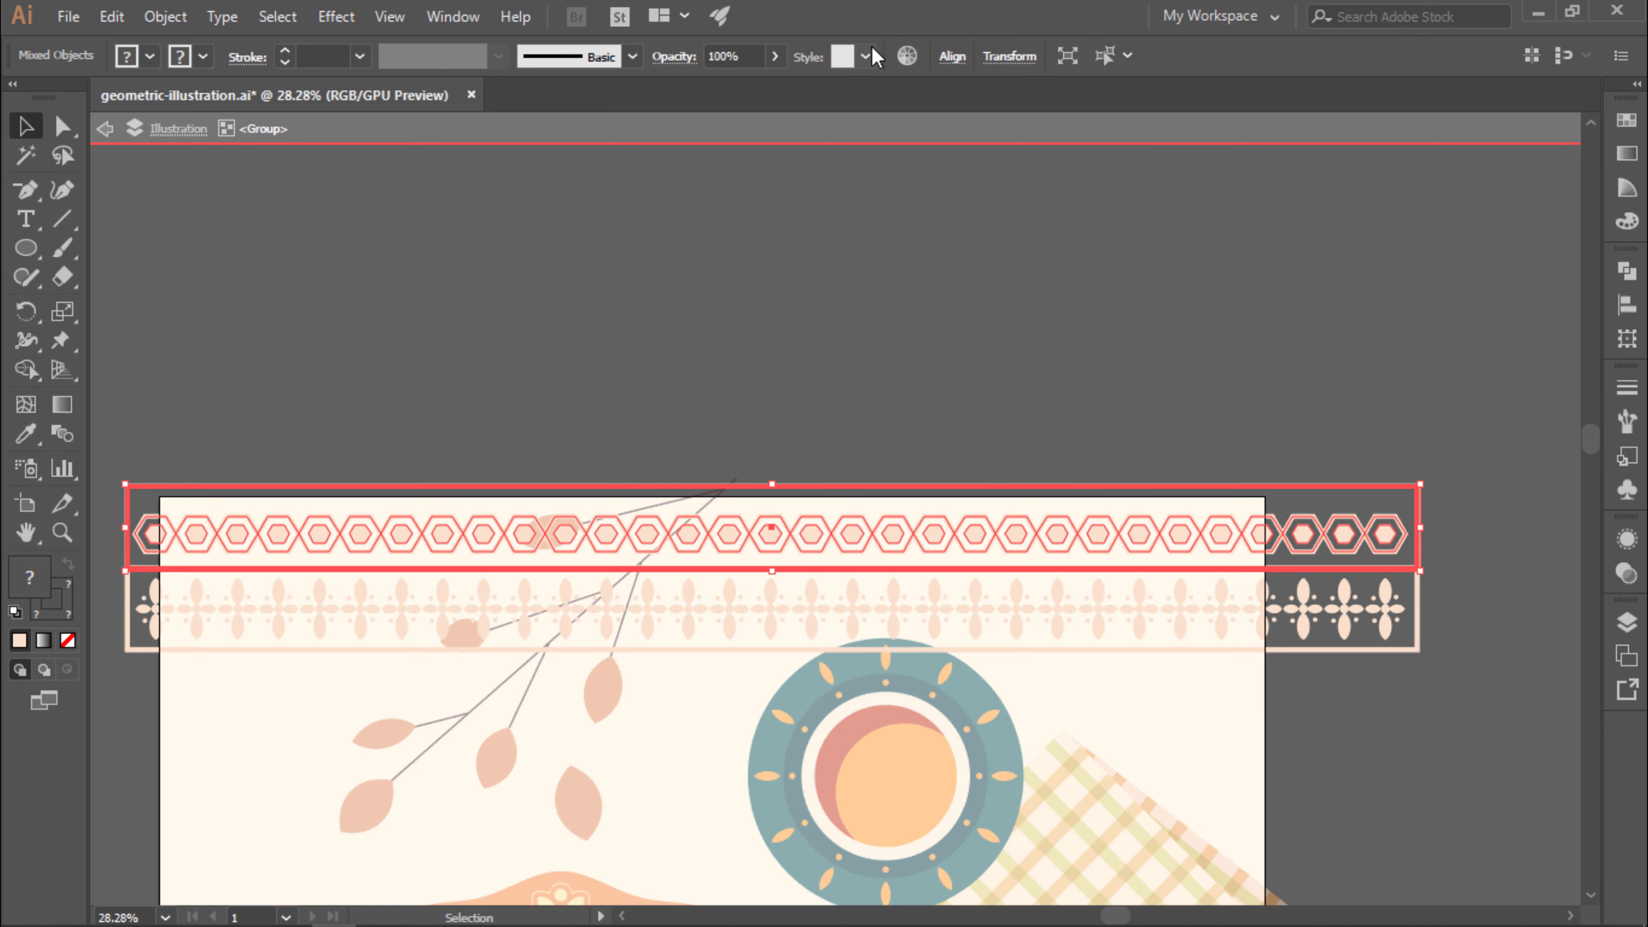
{"action": "left_click", "coordinate": [951, 56]}
{"action": "left_click", "coordinate": [946, 122]}
{"action": "left_click", "coordinate": [1385, 607]}
Expand the repeated flowers into real shapes and select the row's frame path.
{"action": "key", "text": "ctrl+shift+g"}
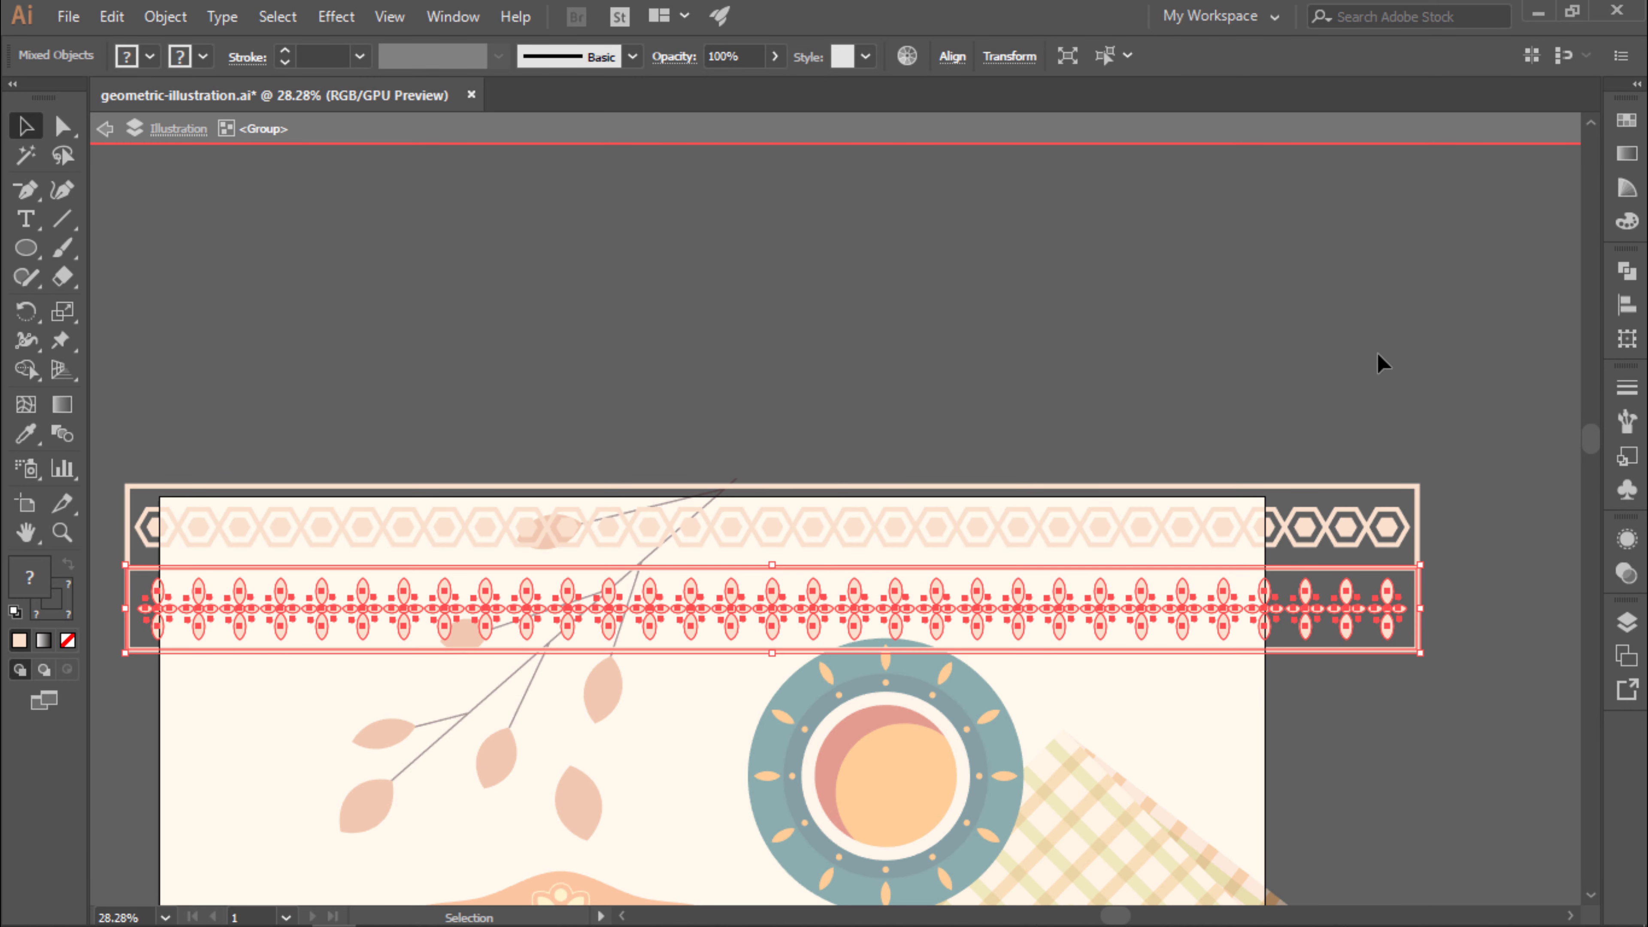
{"action": "left_click", "coordinate": [1379, 361]}
{"action": "key", "text": "a"}
{"action": "left_click", "coordinate": [1261, 616]}
{"action": "key", "text": "ctrl+shift+a"}
{"action": "key", "text": "v"}
Copy both pattern rows downward repeatedly to tile the background, then shift the pattern up.
{"action": "left_click_drag", "start_coordinate": [96, 708], "coordinate": [147, 431]}
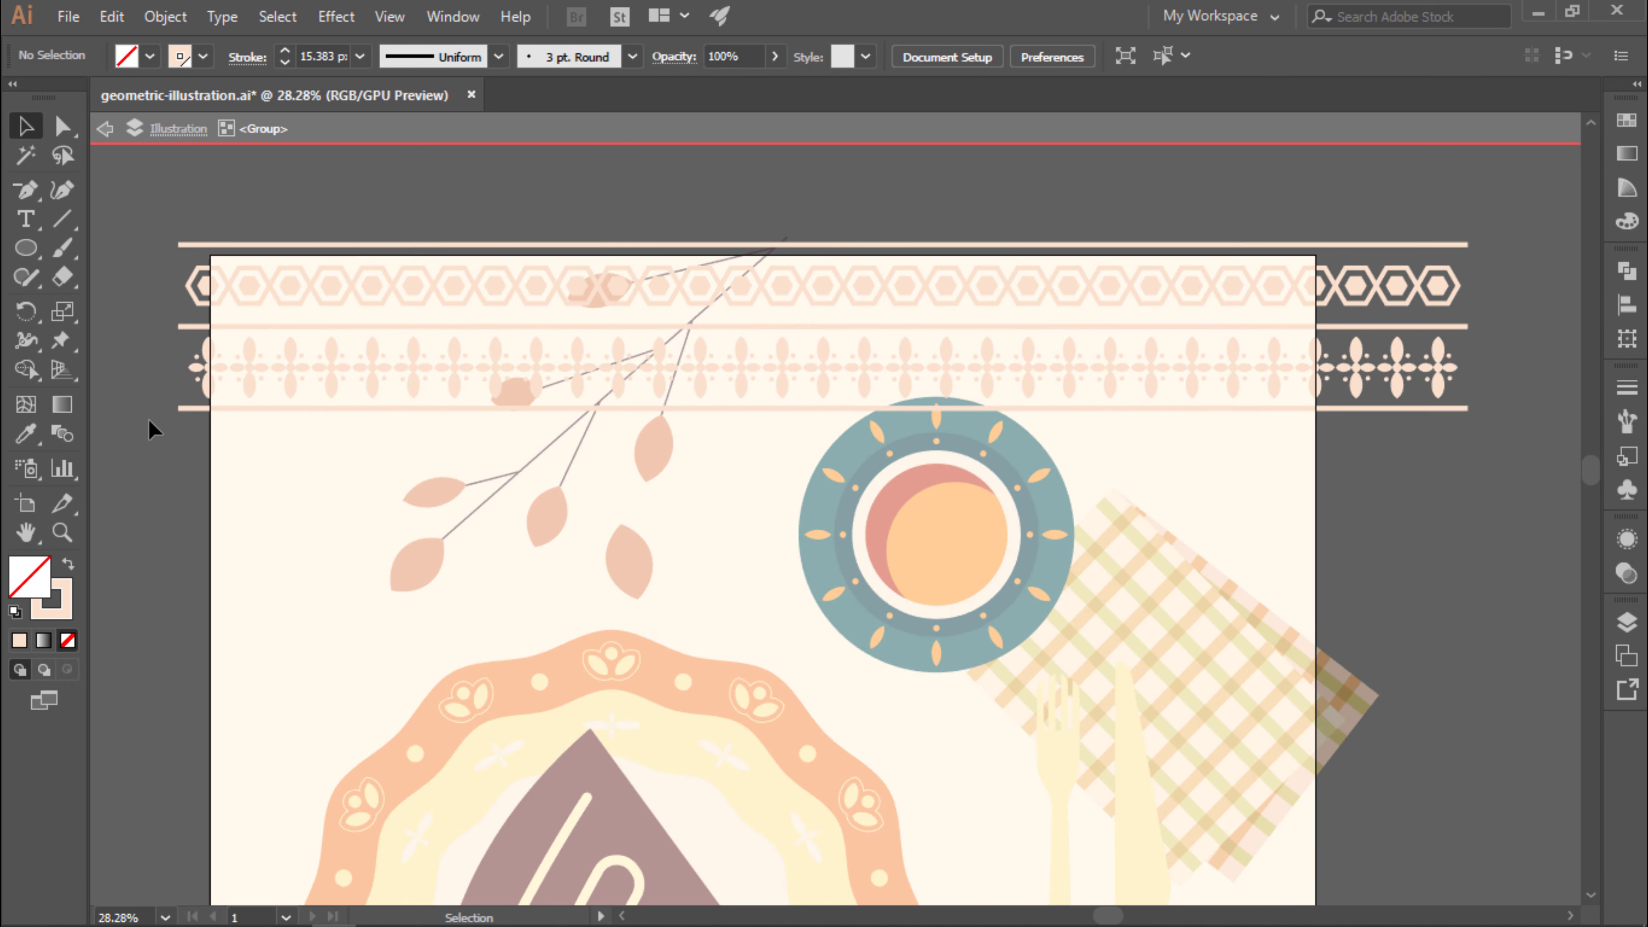
{"action": "key", "text": "ctrl+a"}
{"action": "mouse_move", "coordinate": [1479, 452]}
{"action": "left_mouse_down"}
{"action": "mouse_move", "coordinate": [1010, 335]}
{"action": "mouse_move", "coordinate": [927, 518]}
{"action": "left_mouse_up"}
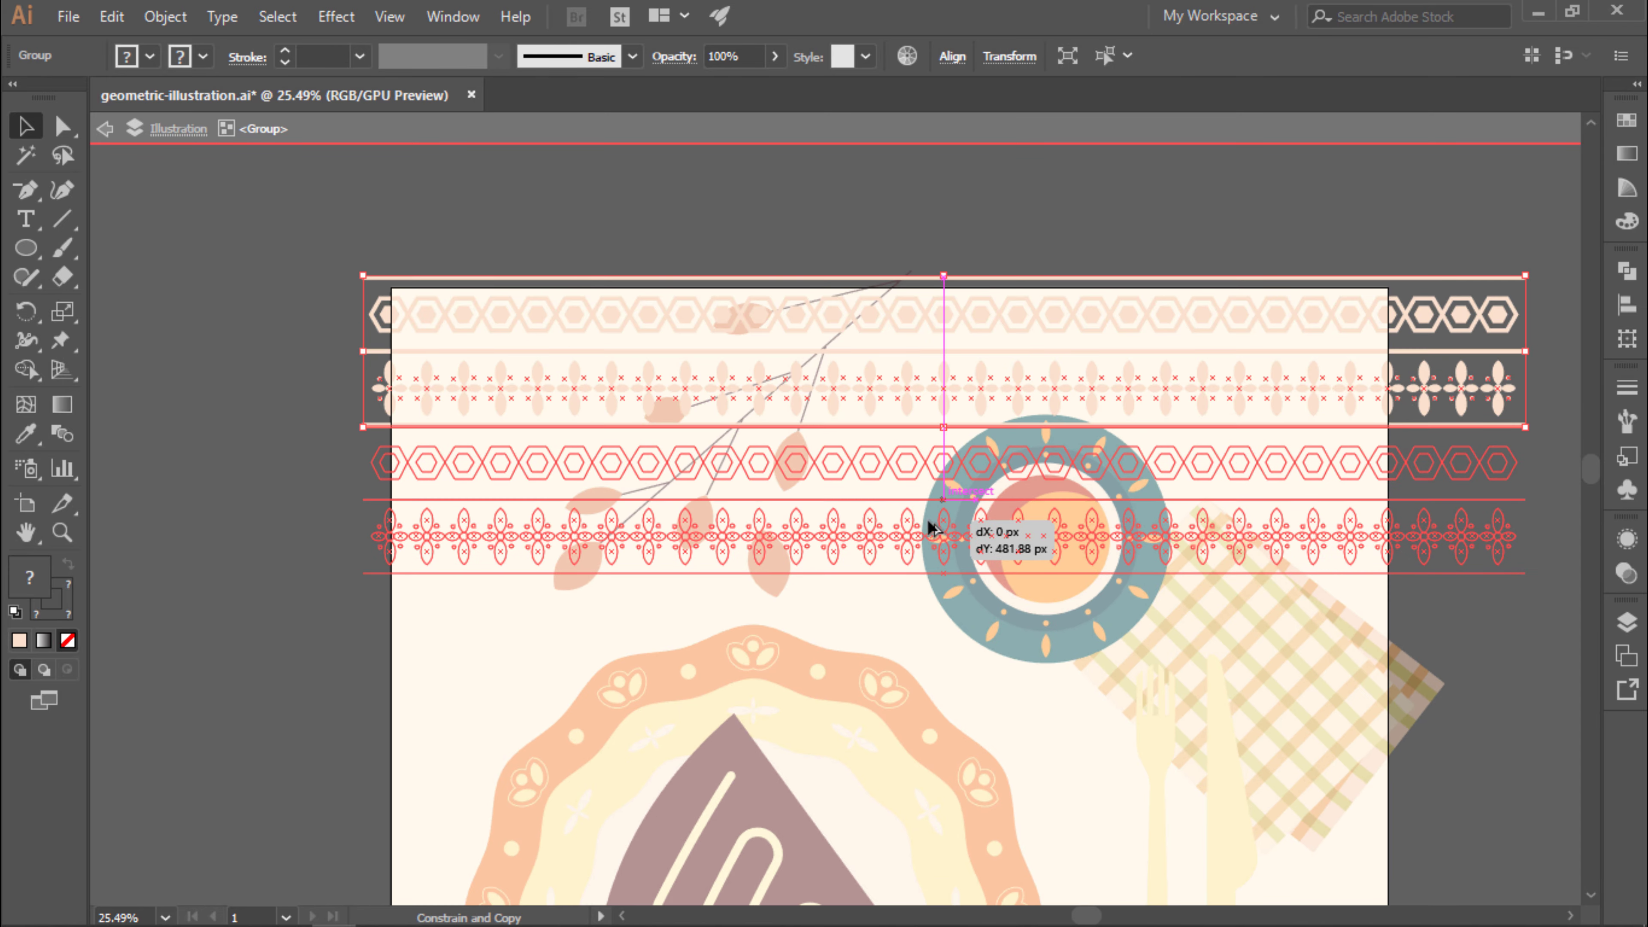
{"action": "scroll", "coordinate": [999, 522], "scroll_direction": "down", "scroll_amount": 3}
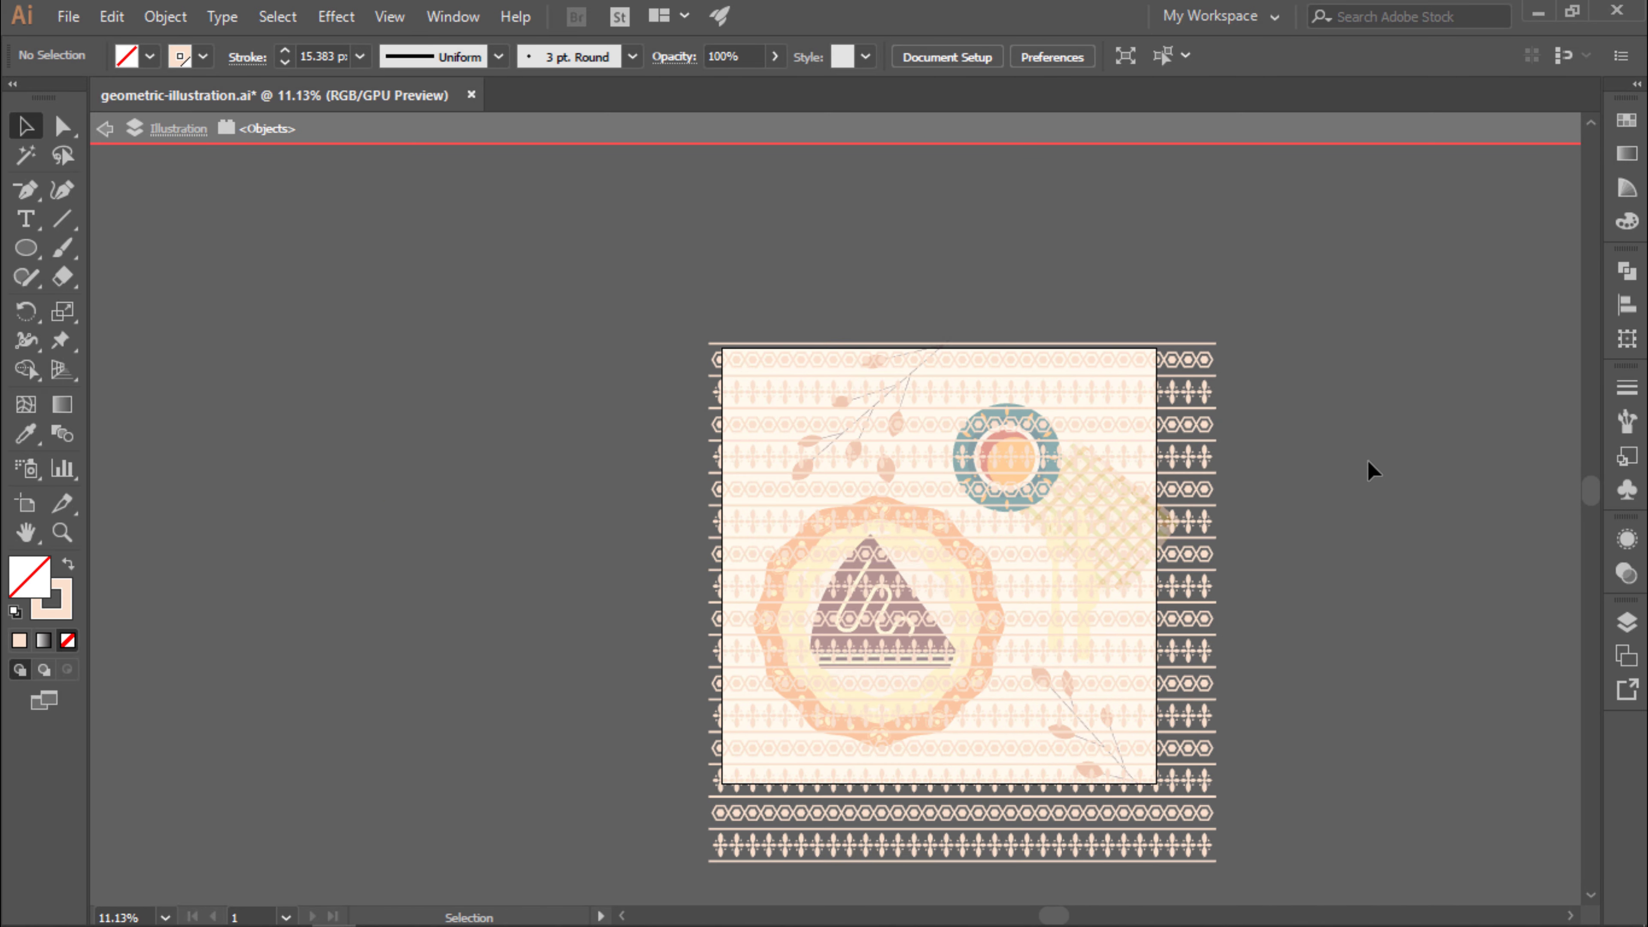
{"action": "key", "text": "ctrl+a"}
{"action": "key", "text": "ctrl+shift+a"}
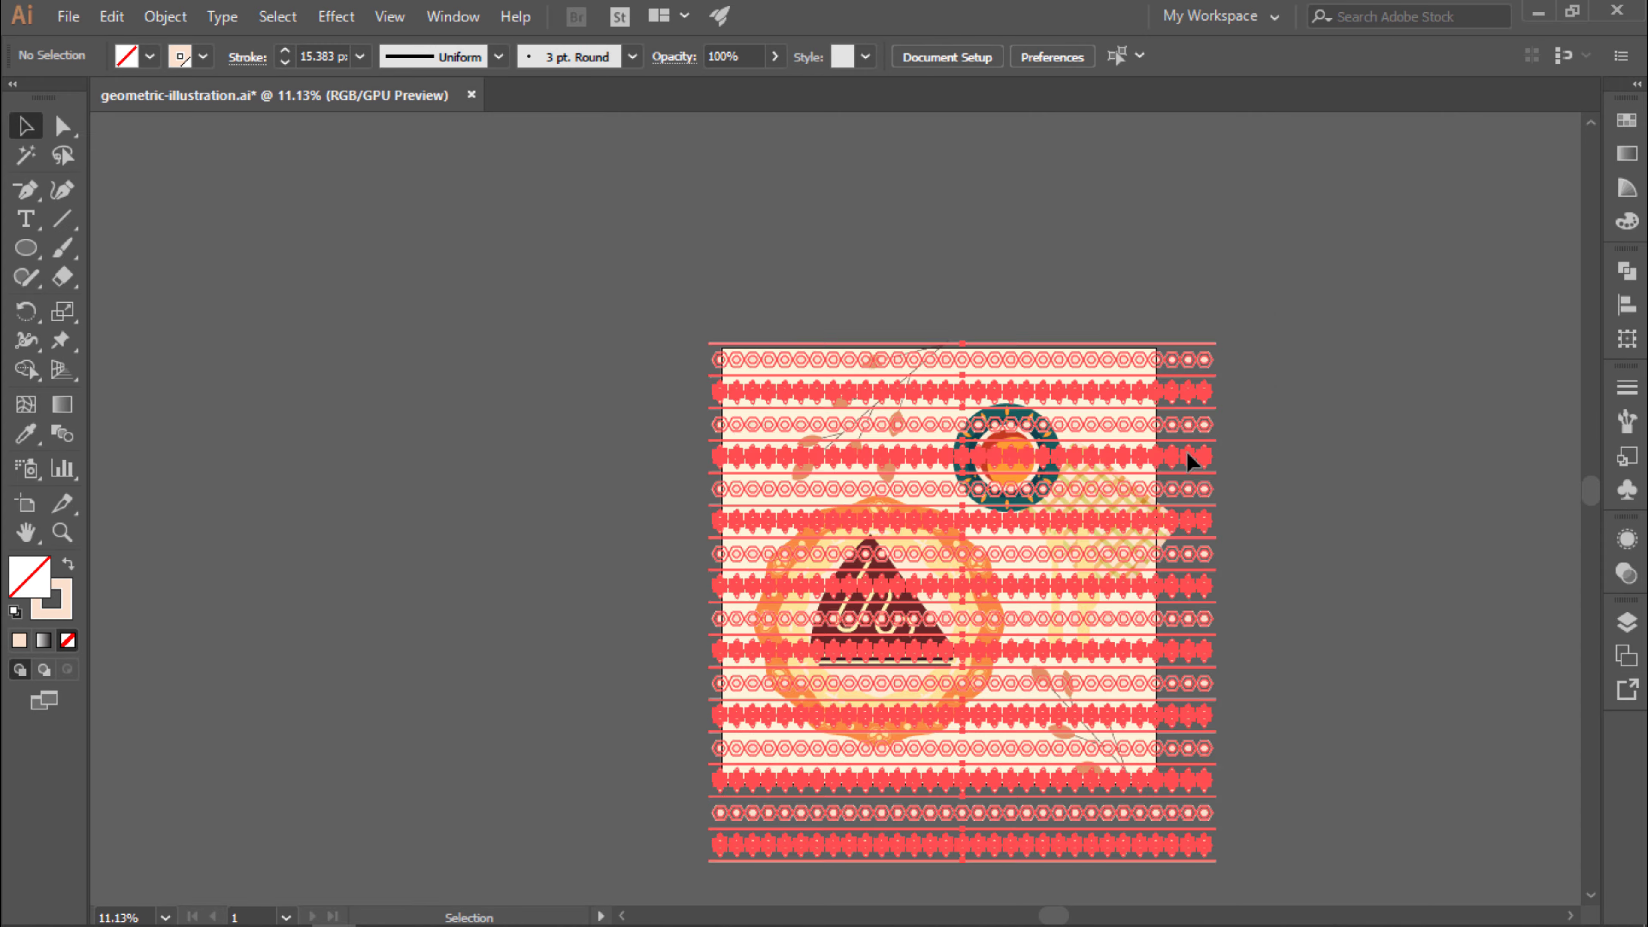
{"action": "scroll", "coordinate": [1032, 831], "scroll_direction": "up", "scroll_amount": 1}
{"action": "left_click", "coordinate": [1152, 250]}
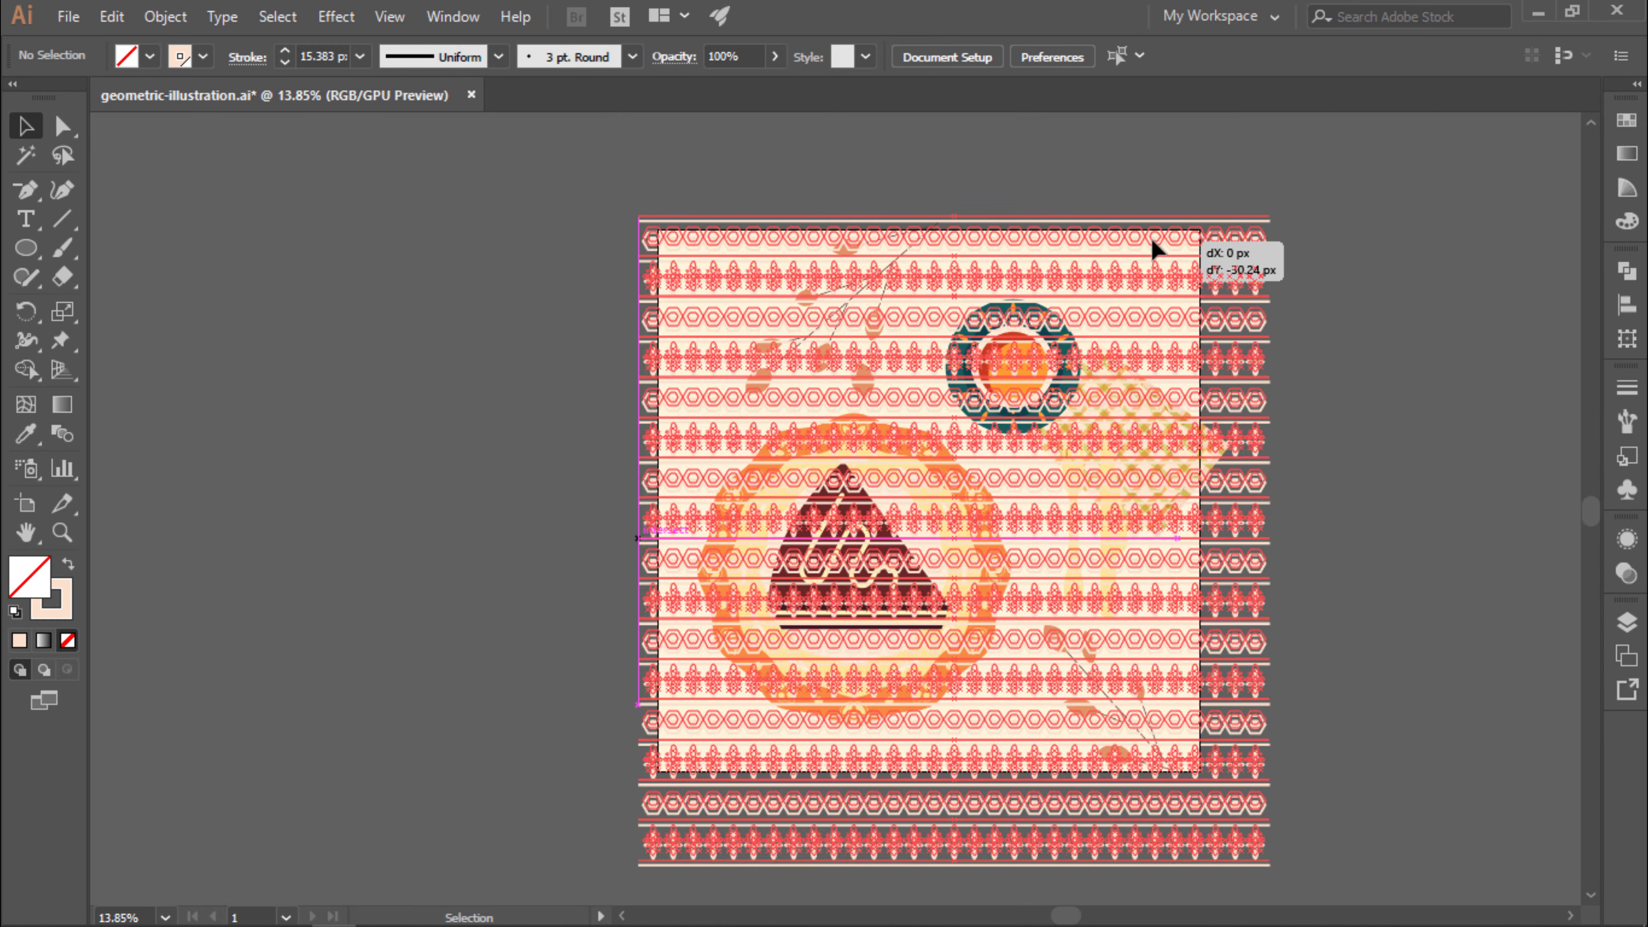
{"action": "left_click", "coordinate": [1353, 460]}
{"action": "left_click", "coordinate": [1240, 236]}
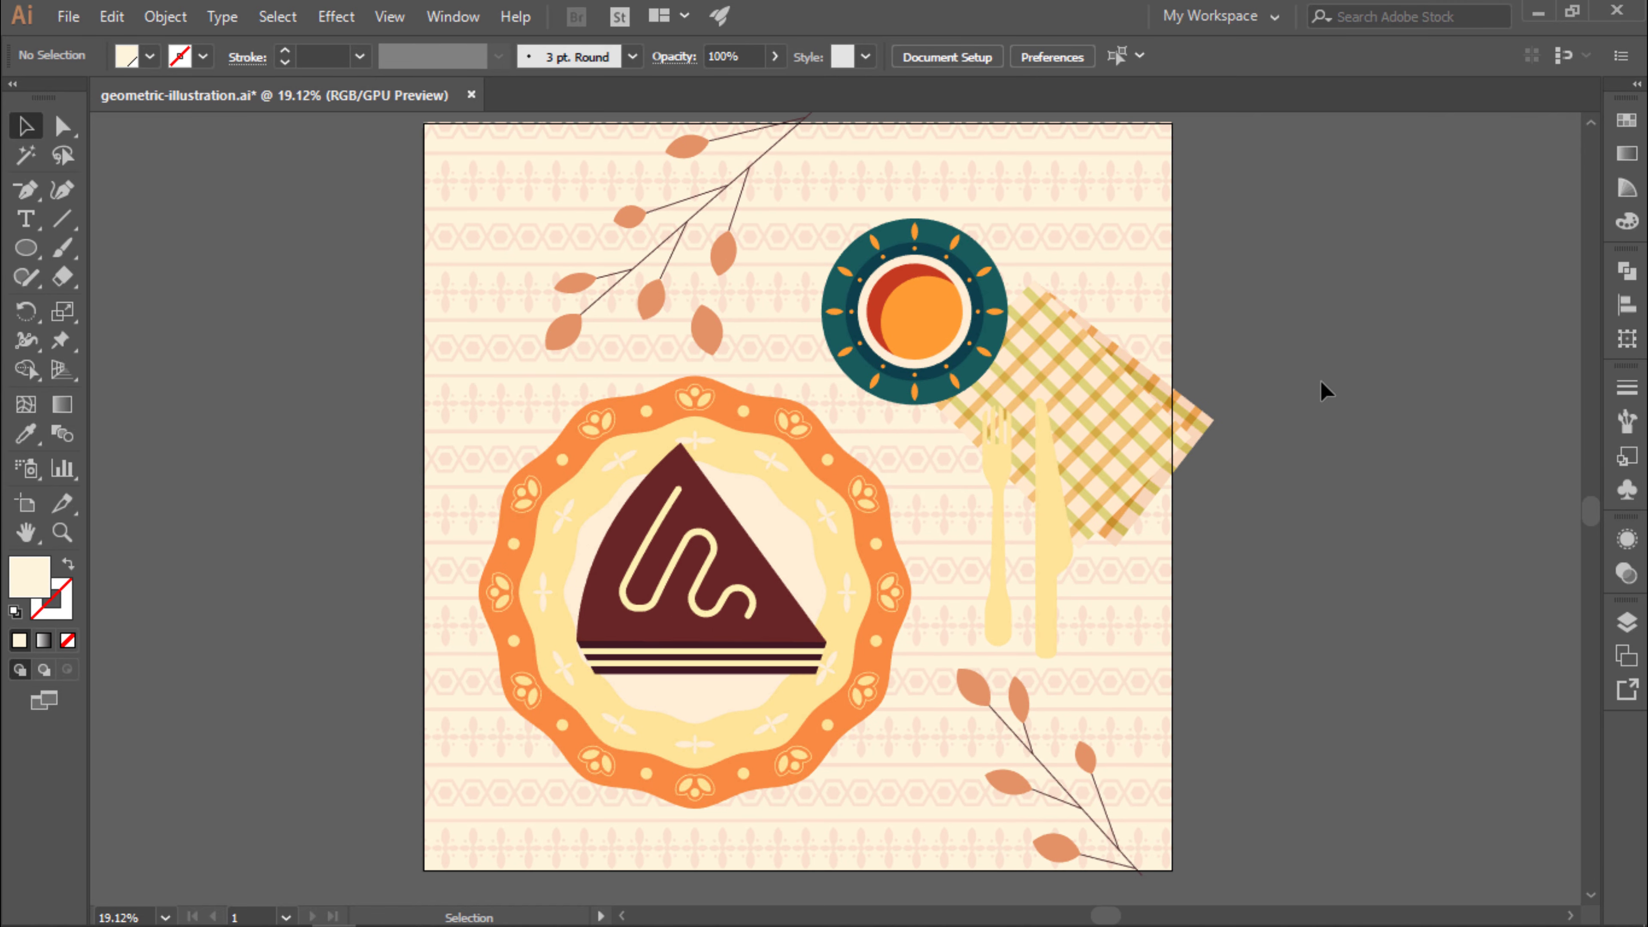
Thicken the upper branch's stems to an 8 px stroke.
{"action": "left_click", "coordinate": [671, 285]}
{"action": "key", "text": "v"}
{"action": "left_click", "coordinate": [791, 423]}
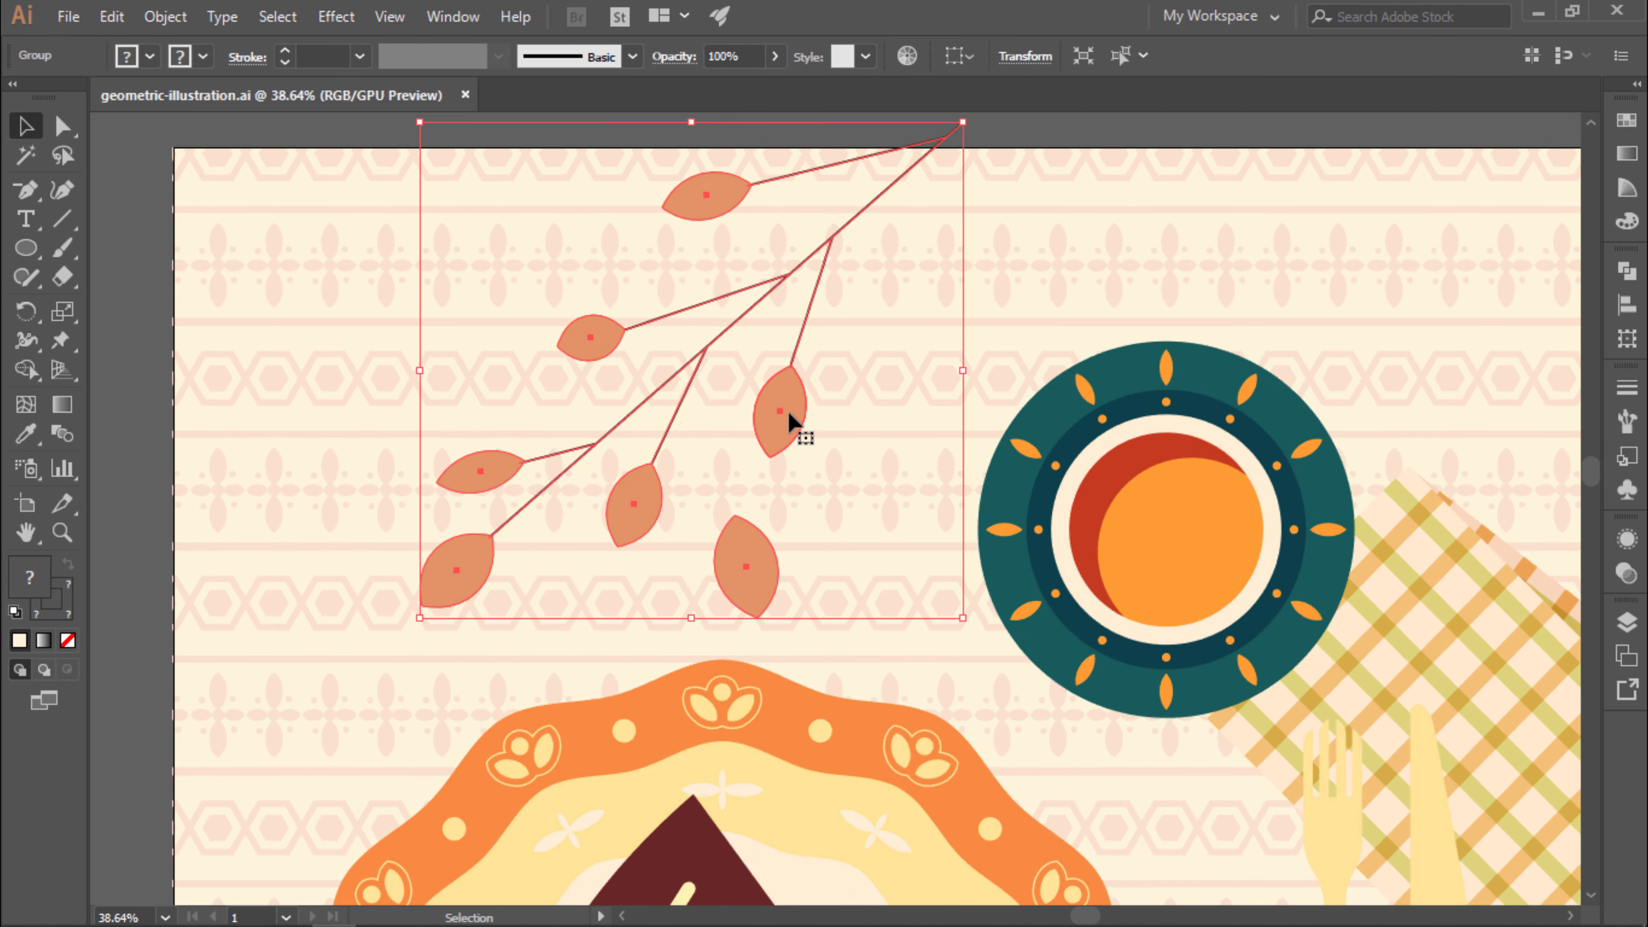
{"action": "double_click", "coordinate": [823, 170]}
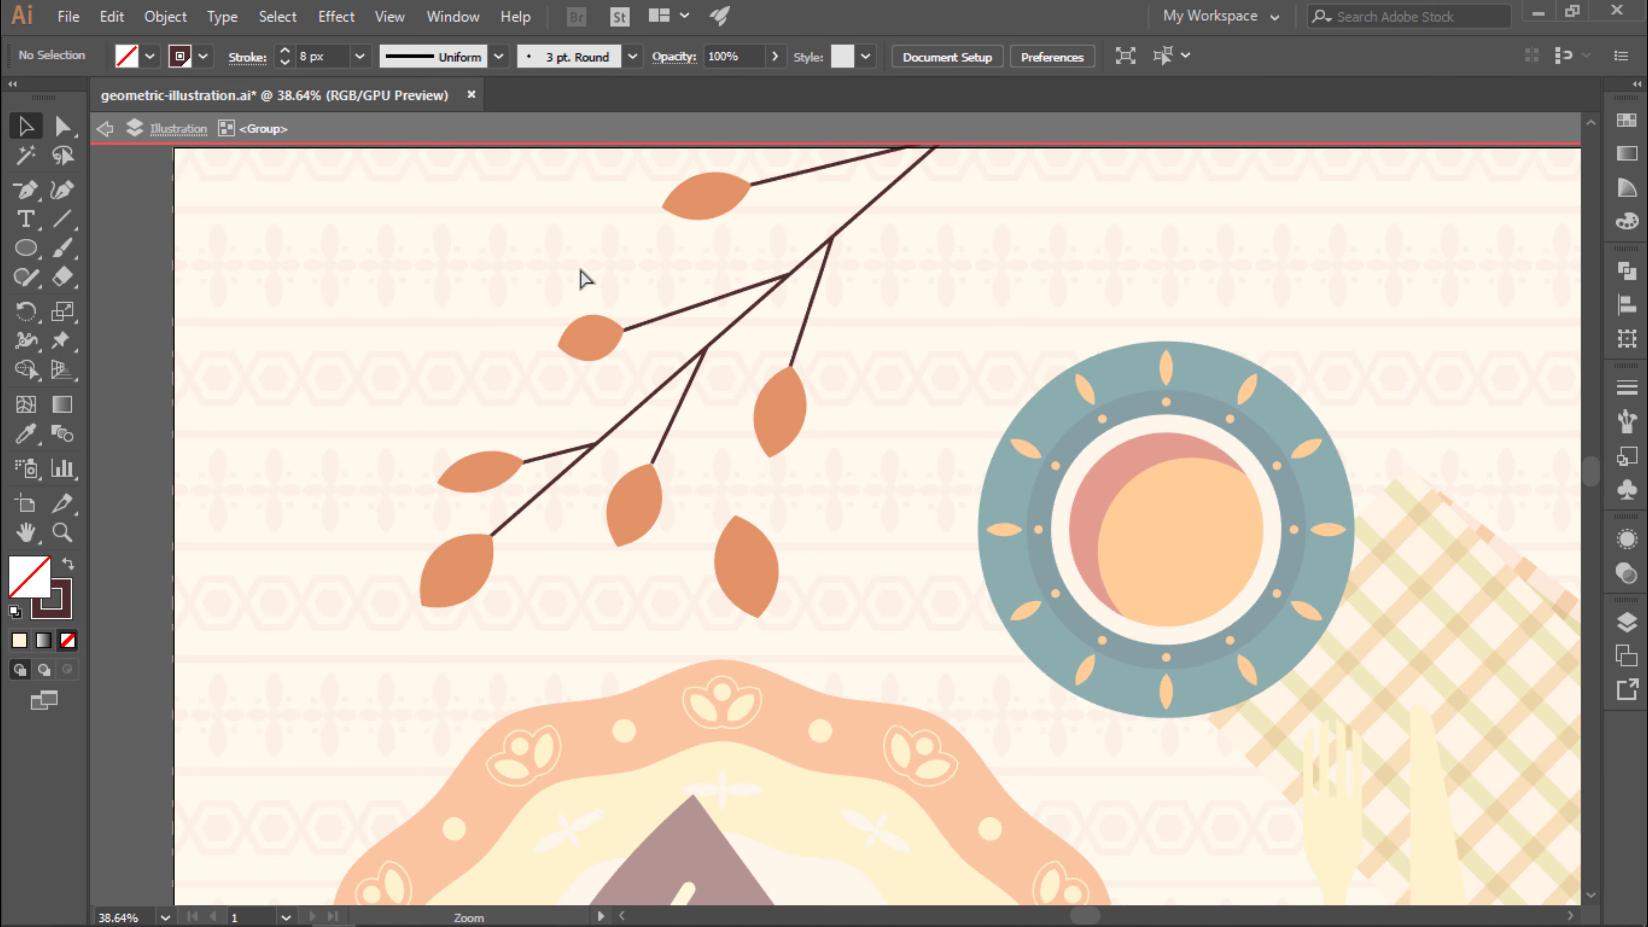
{"action": "left_click_drag", "start_coordinate": [430, 607], "coordinate": [441, 616]}
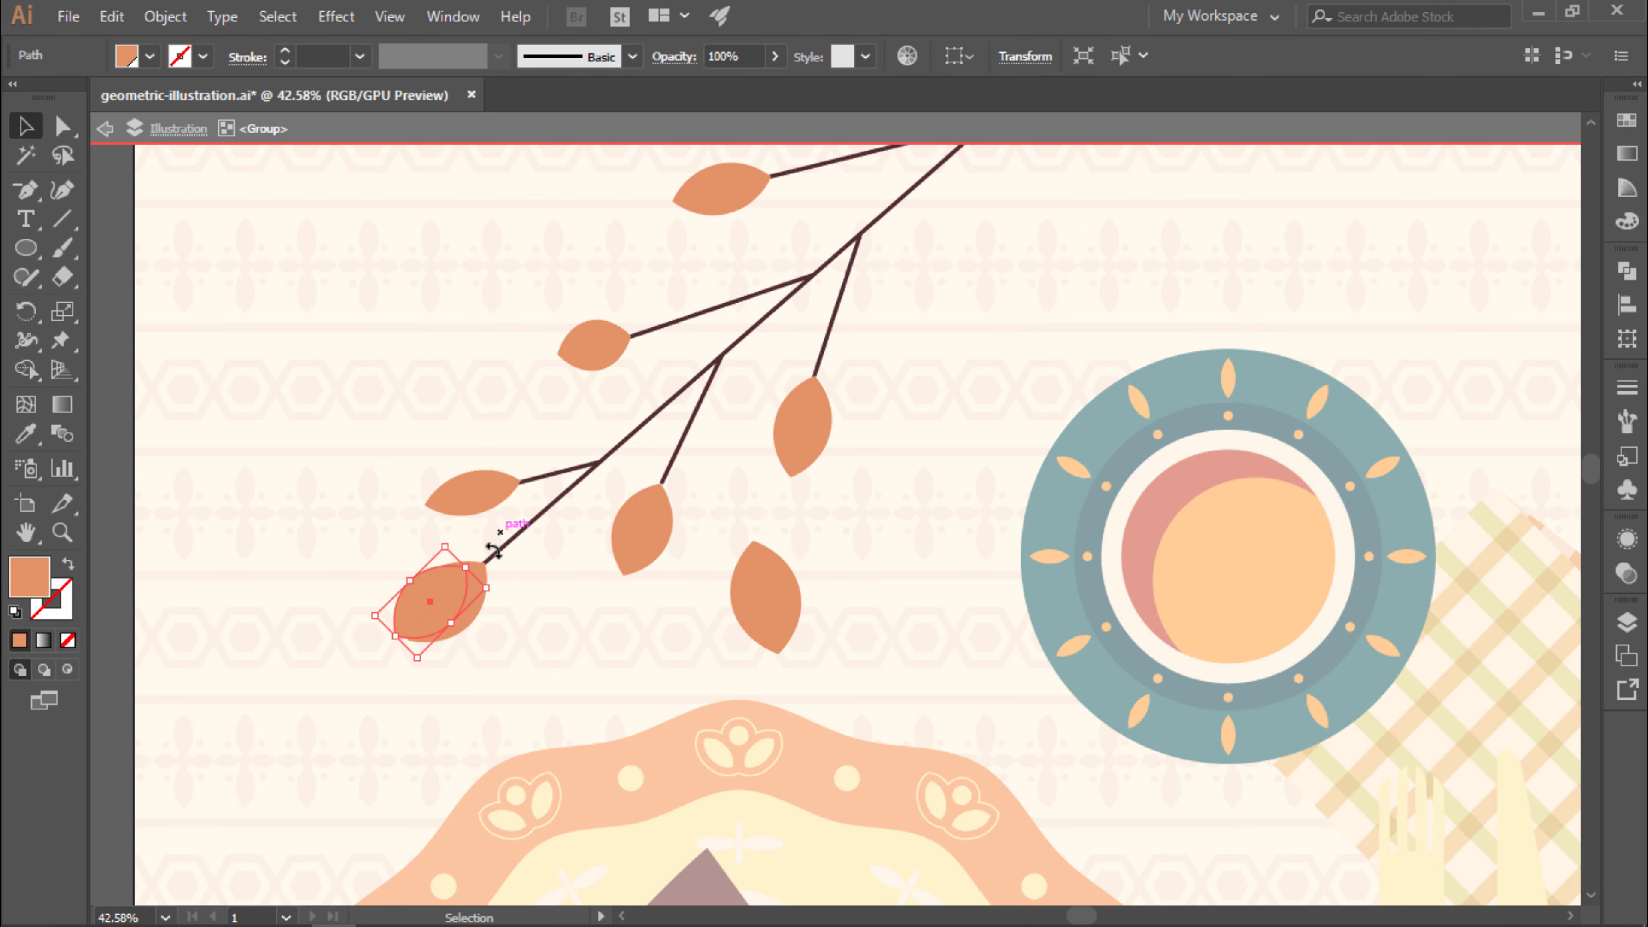
Rotate the upper branch's leaves and overlap leaf copies on them for Pathfinder Divide.
{"action": "left_click_drag", "start_coordinate": [466, 495], "coordinate": [465, 496]}
{"action": "left_click_drag", "start_coordinate": [592, 346], "coordinate": [582, 343]}
{"action": "left_click", "coordinate": [644, 540]}
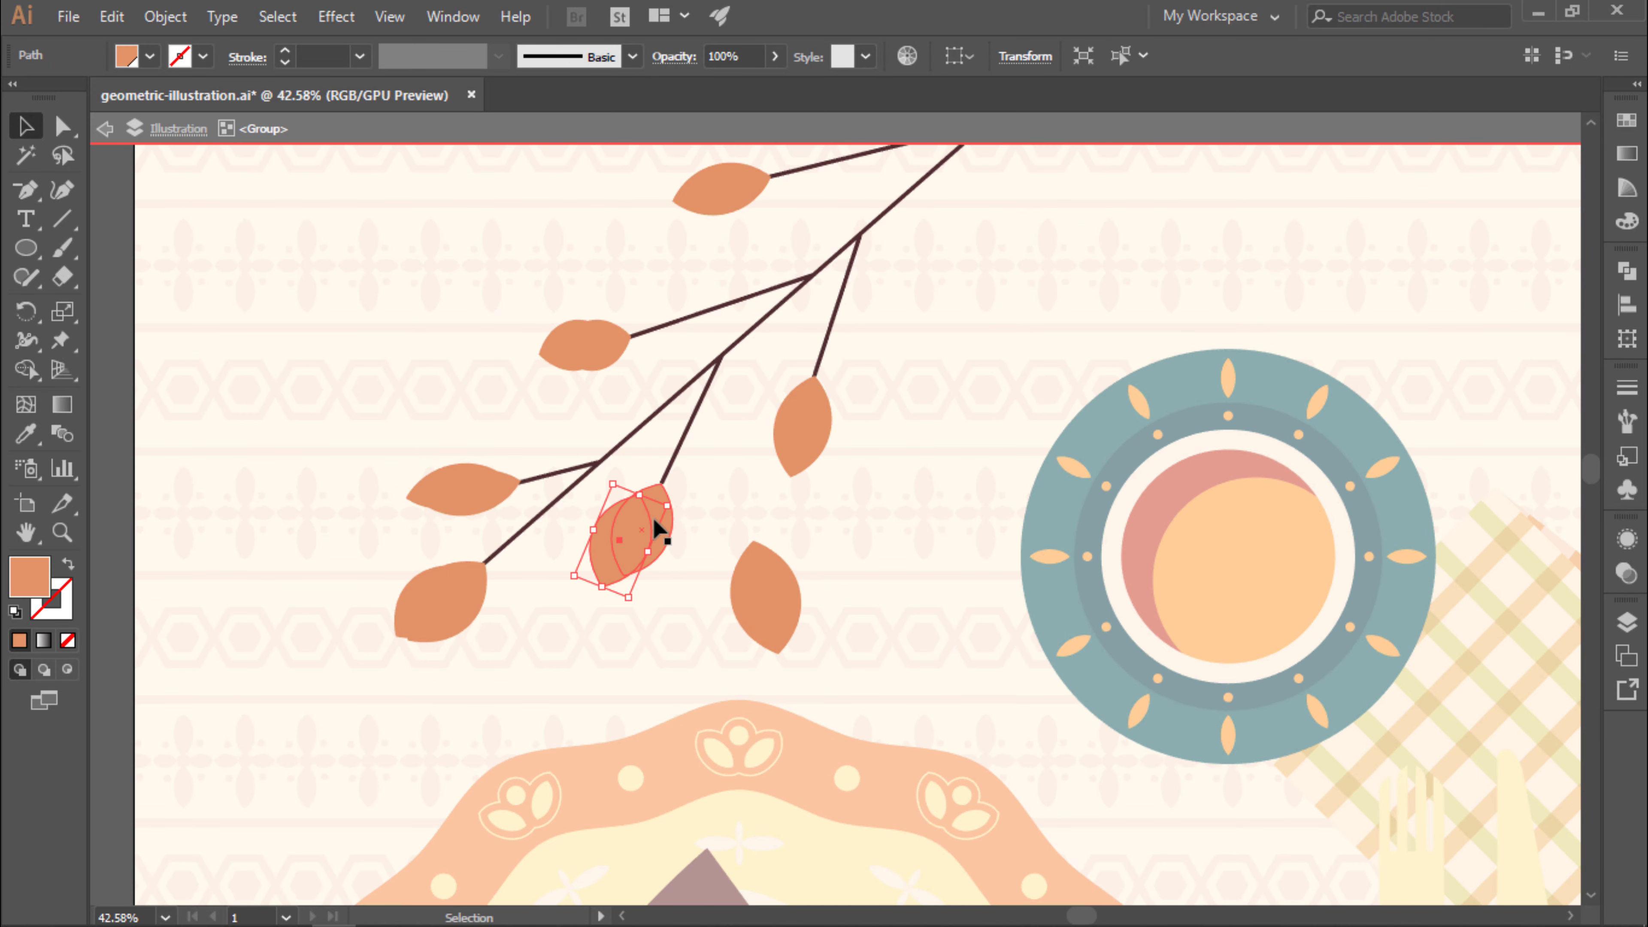
{"action": "left_click_drag", "start_coordinate": [668, 506], "coordinate": [754, 526]}
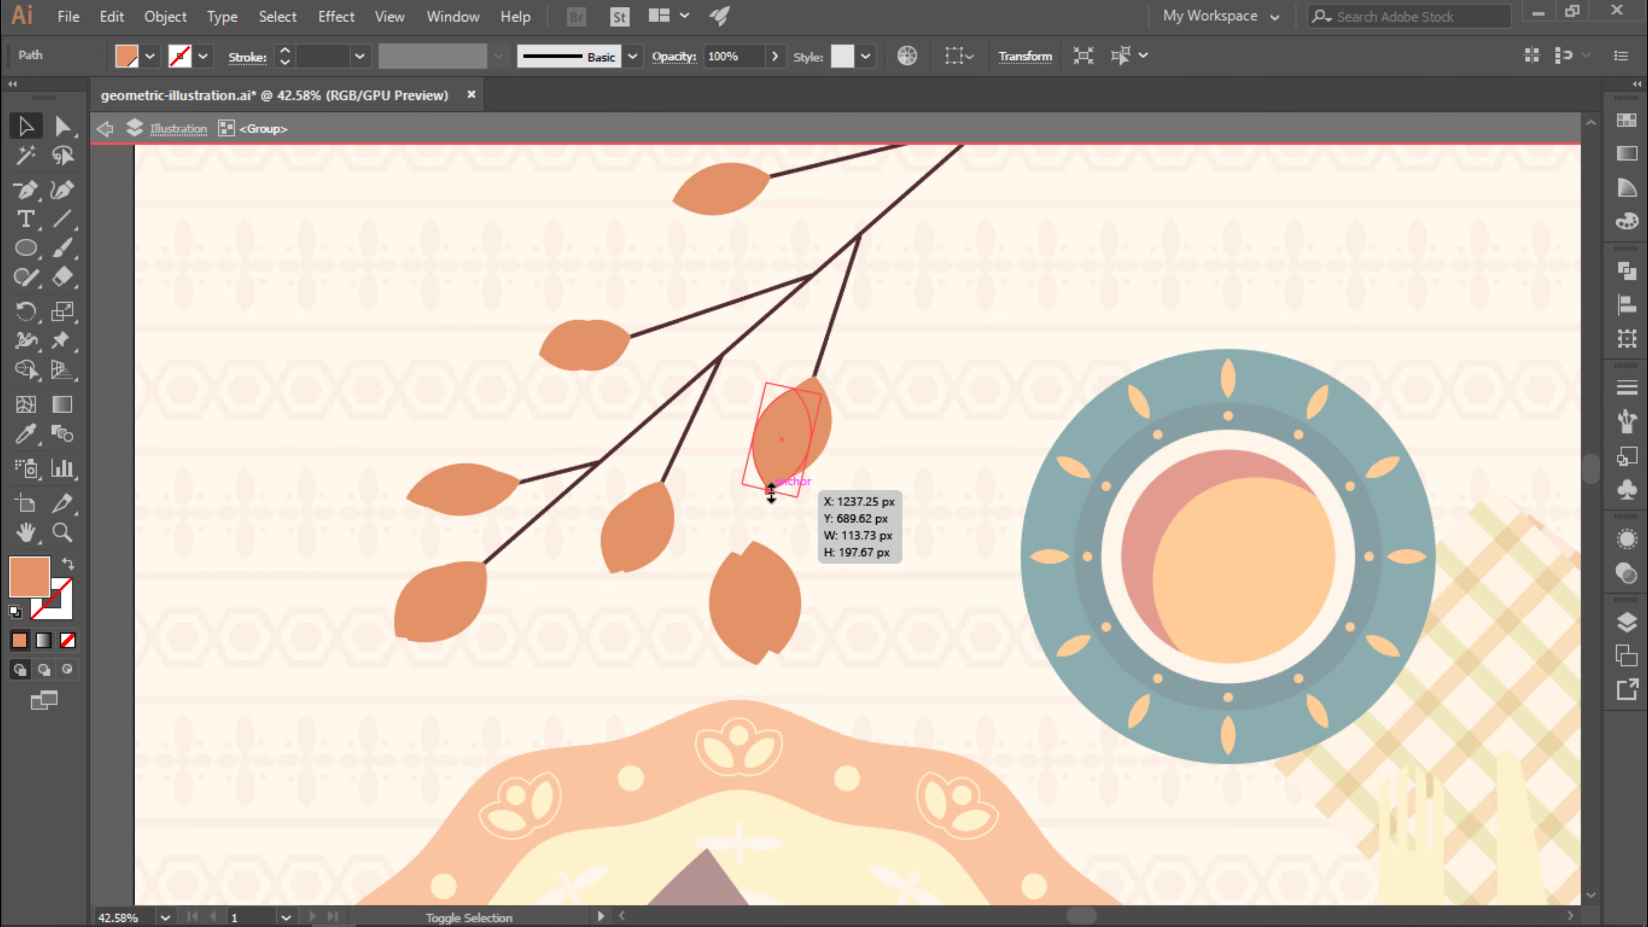
{"action": "left_click", "coordinate": [709, 203]}
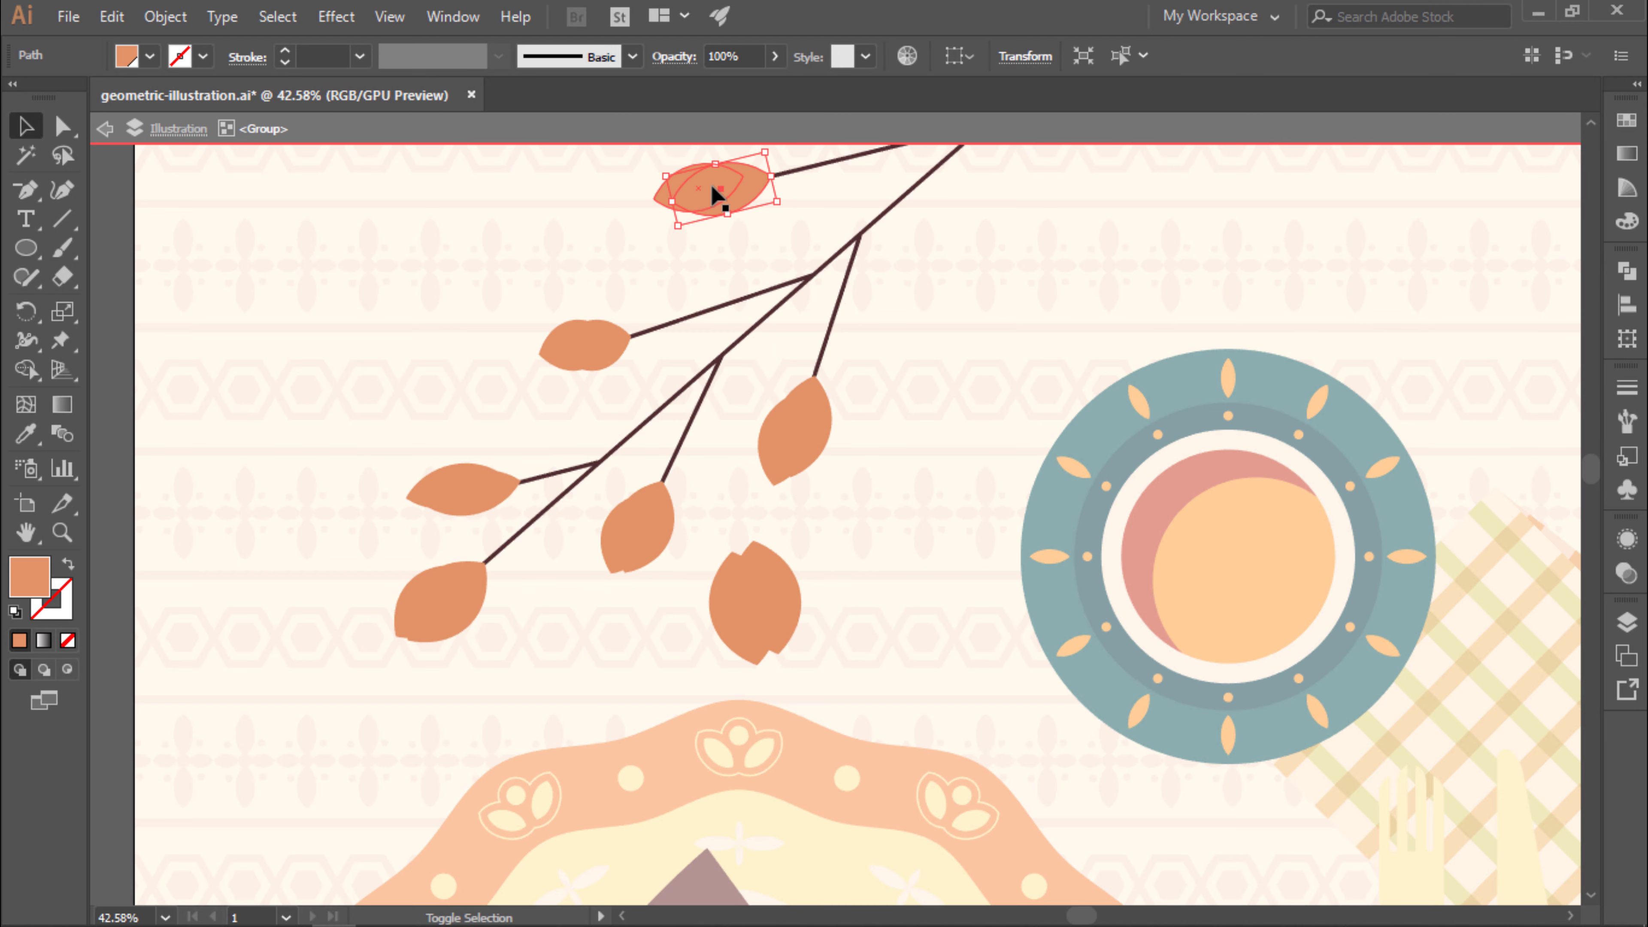
{"action": "key", "text": "shift+ctrl+F9"}
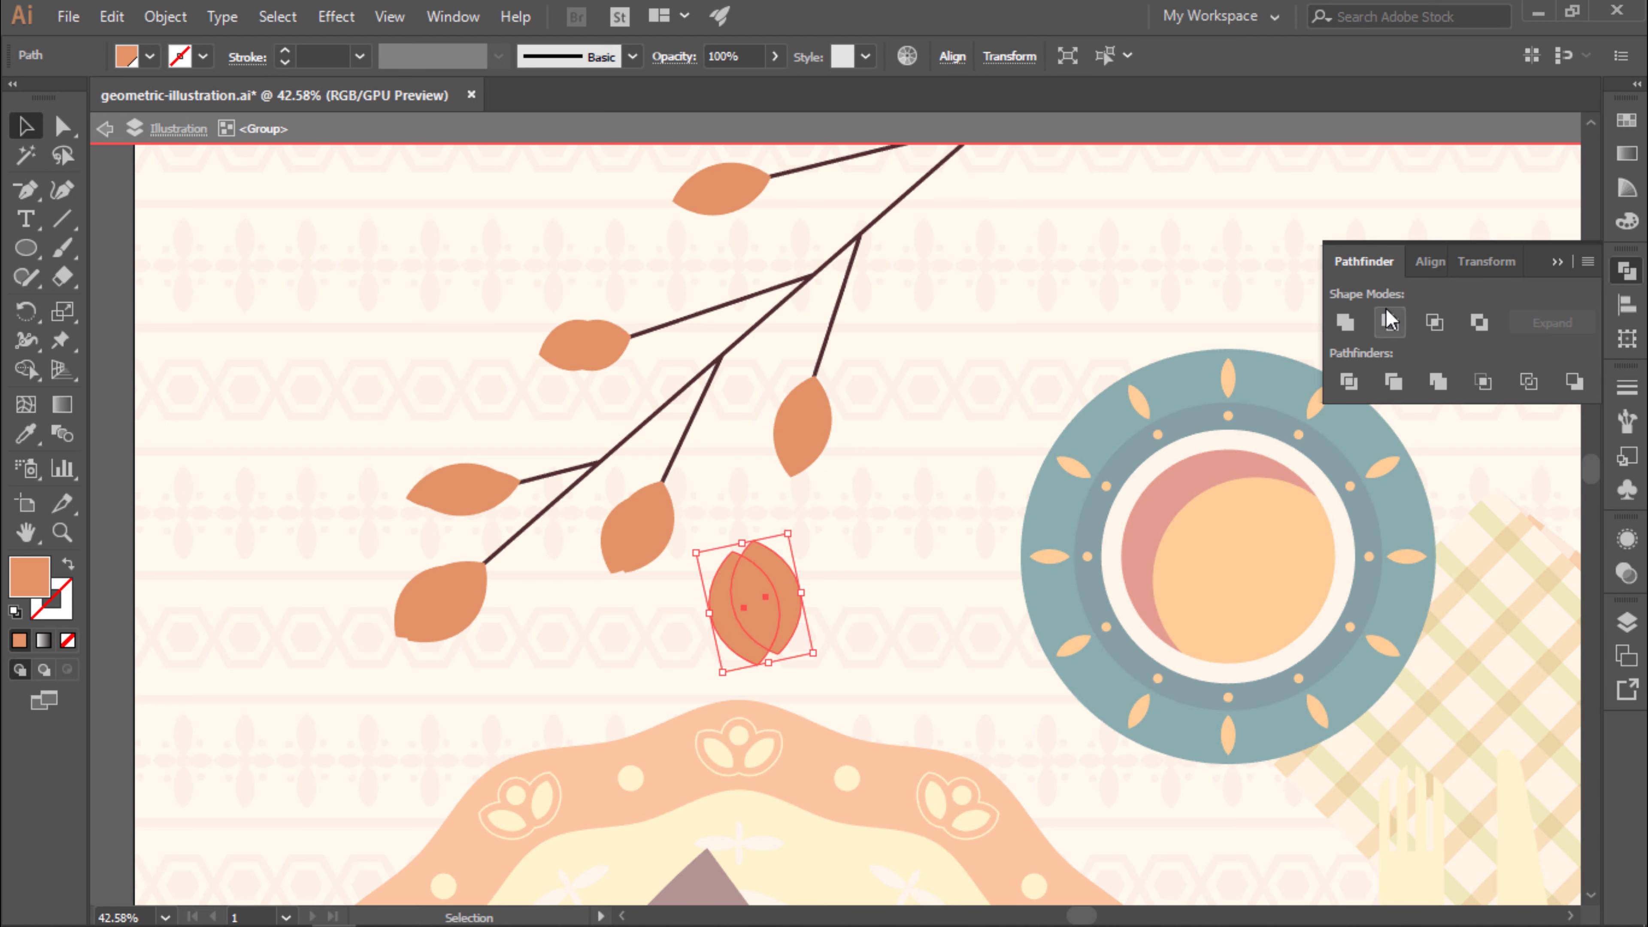
{"action": "left_click_drag", "start_coordinate": [739, 630], "coordinate": [629, 549]}
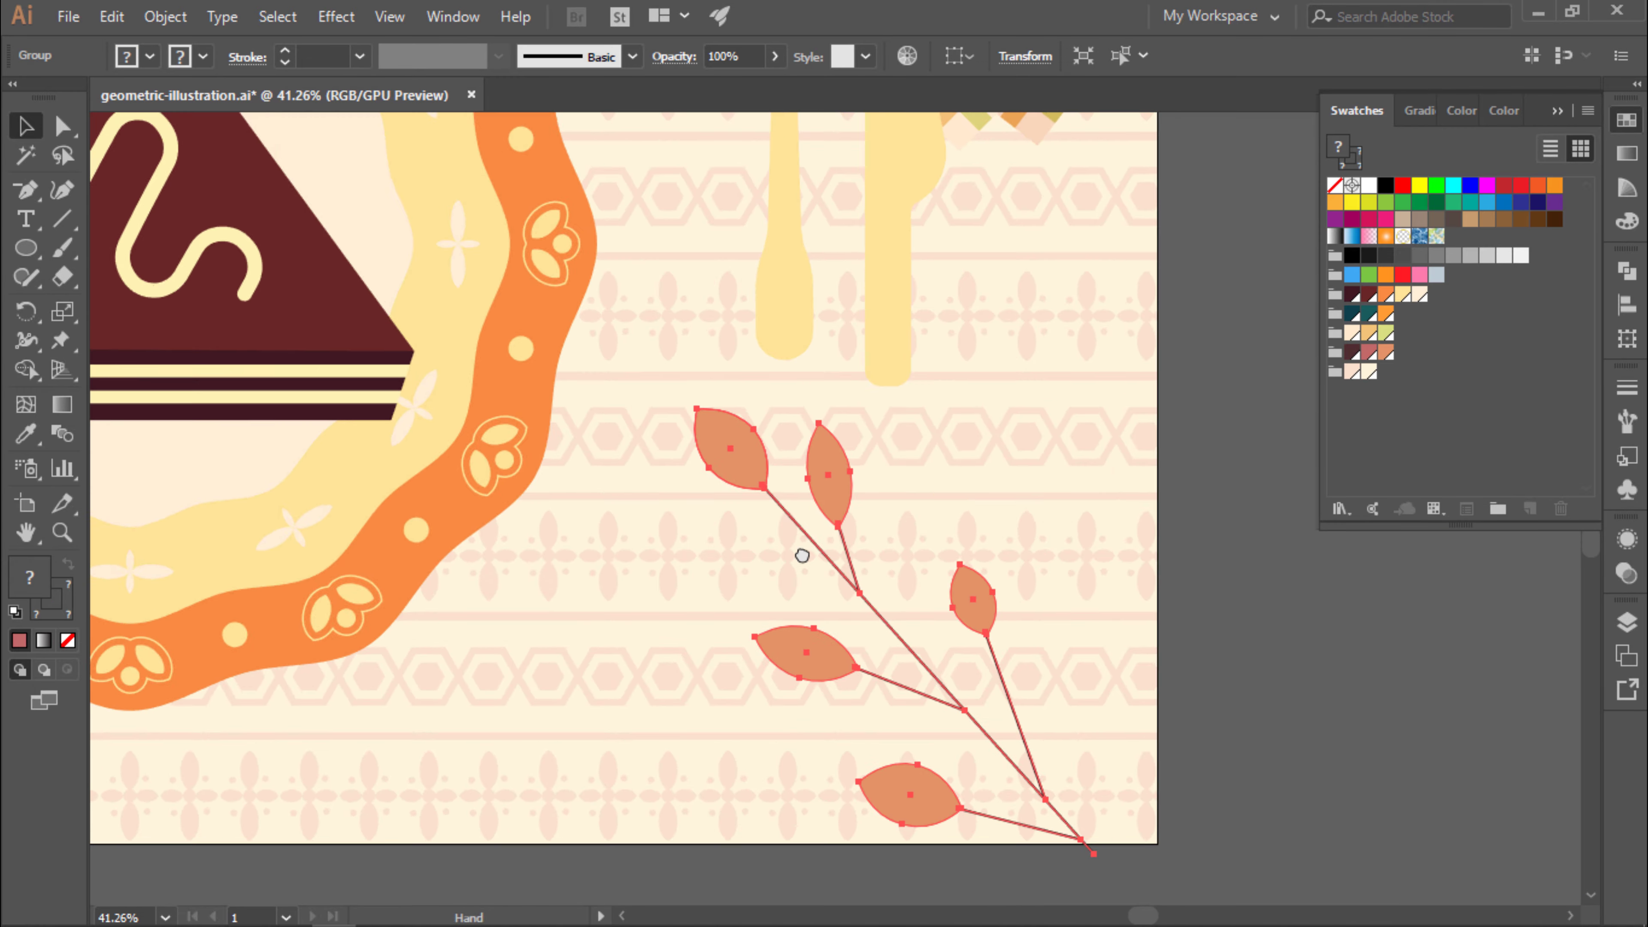
Rotate the lower branch's leaves and overlap leaf copies on them.
{"action": "double_click", "coordinate": [802, 555]}
{"action": "left_click_drag", "start_coordinate": [753, 422], "coordinate": [710, 450]}
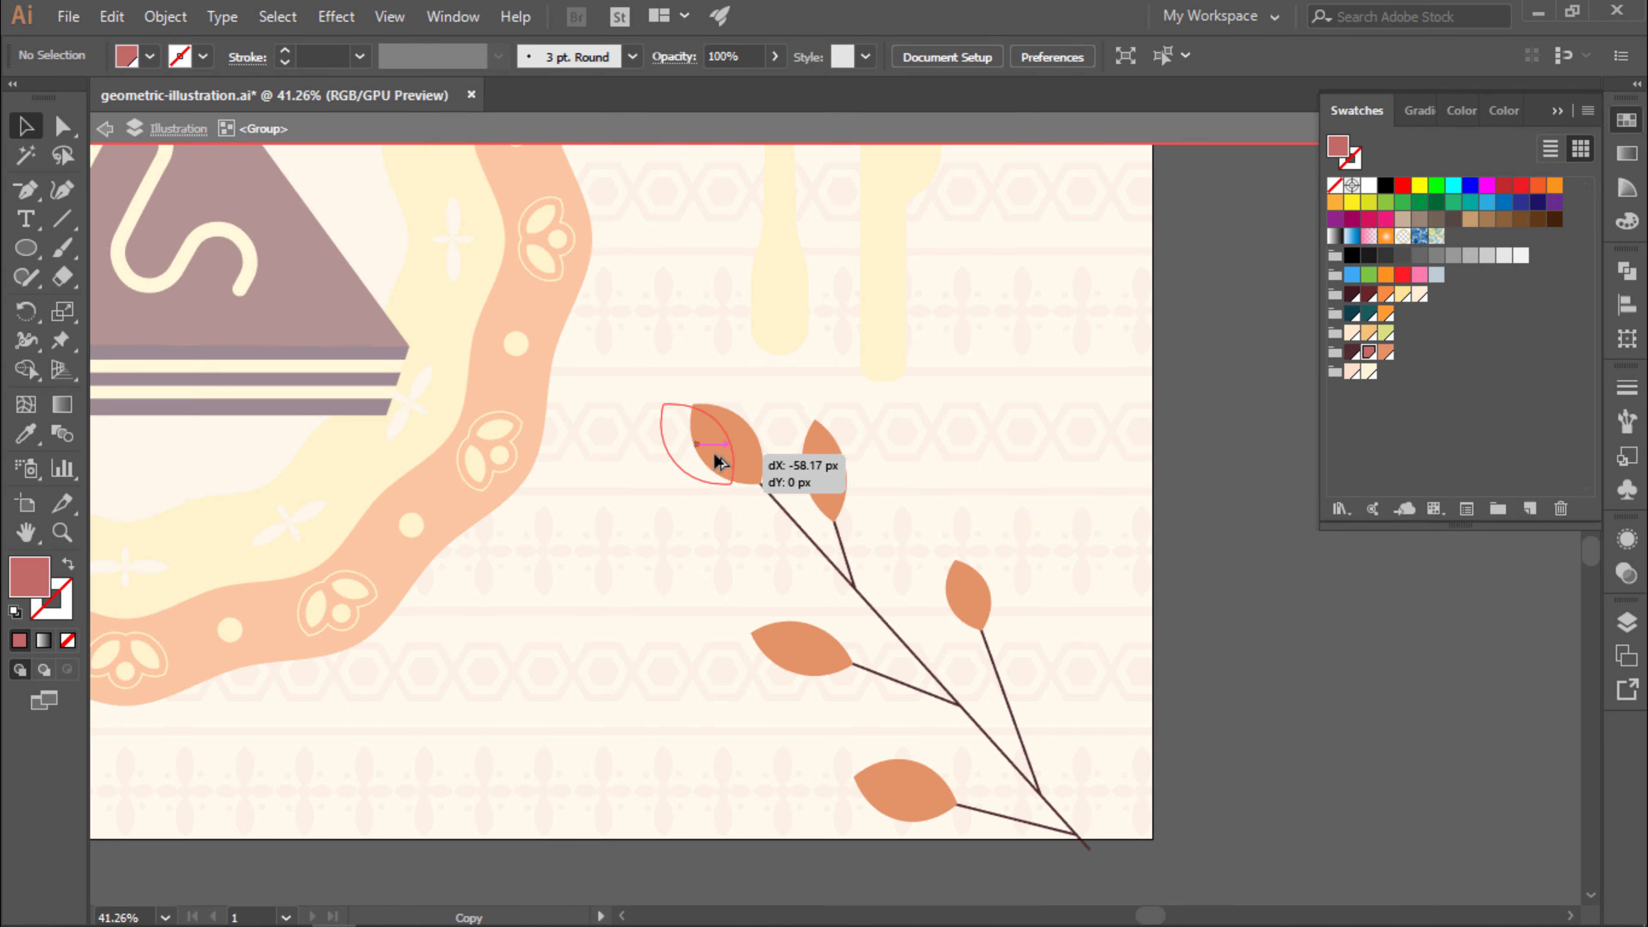
{"action": "left_click_drag", "start_coordinate": [849, 473], "coordinate": [828, 467]}
{"action": "left_click_drag", "start_coordinate": [779, 640], "coordinate": [833, 691]}
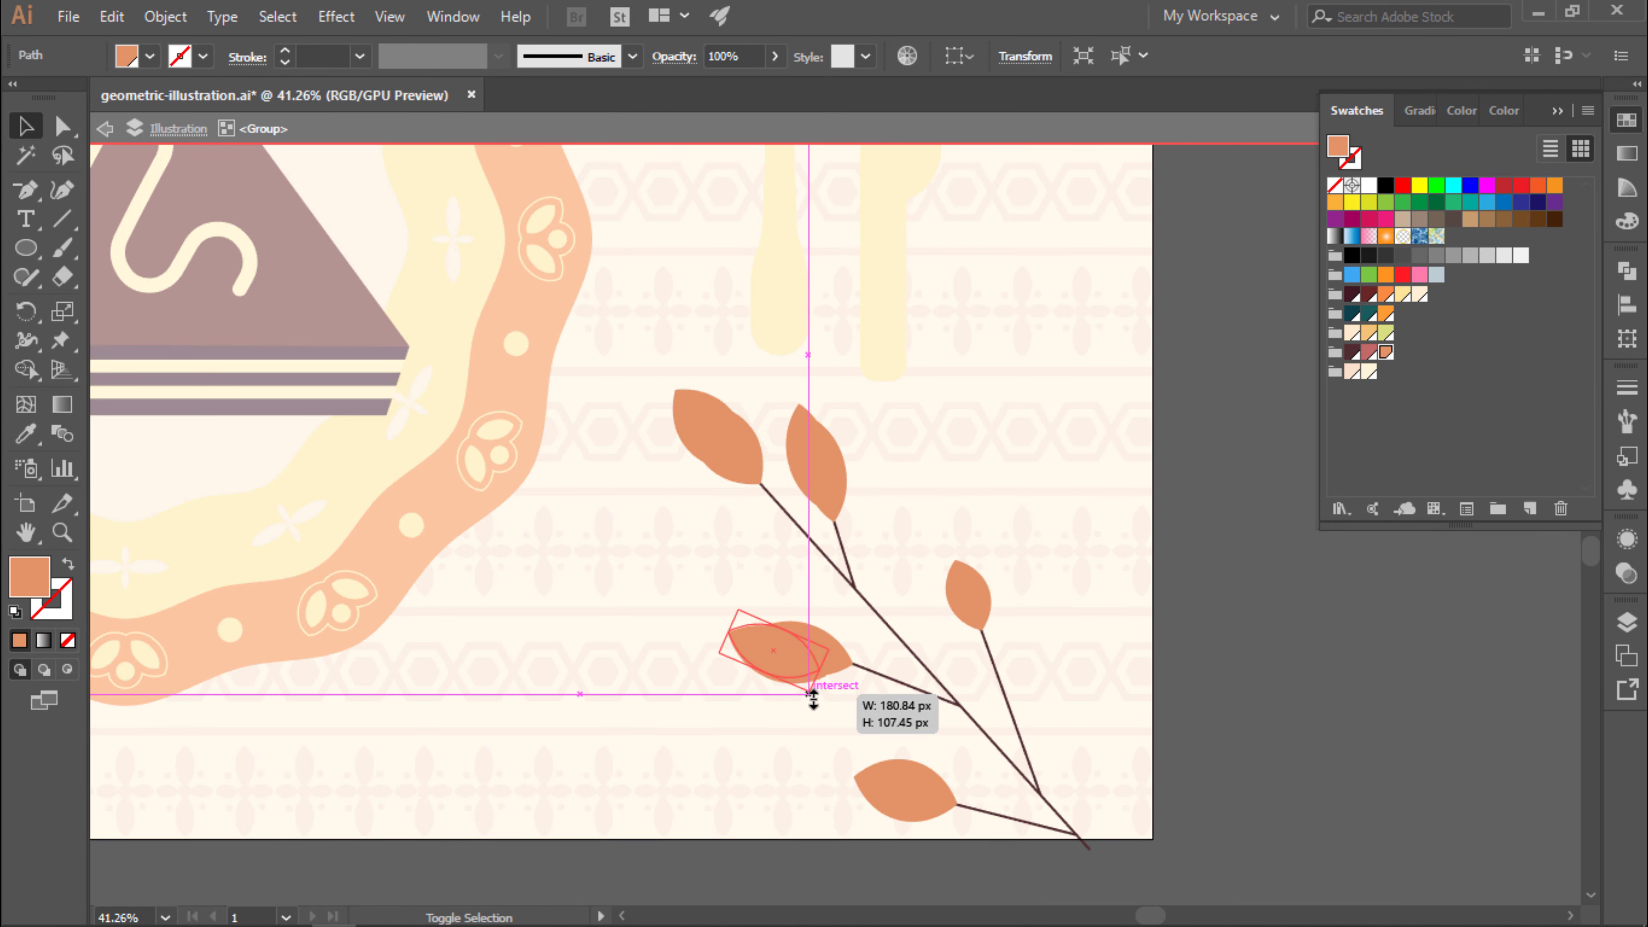
{"action": "left_click", "coordinate": [973, 610]}
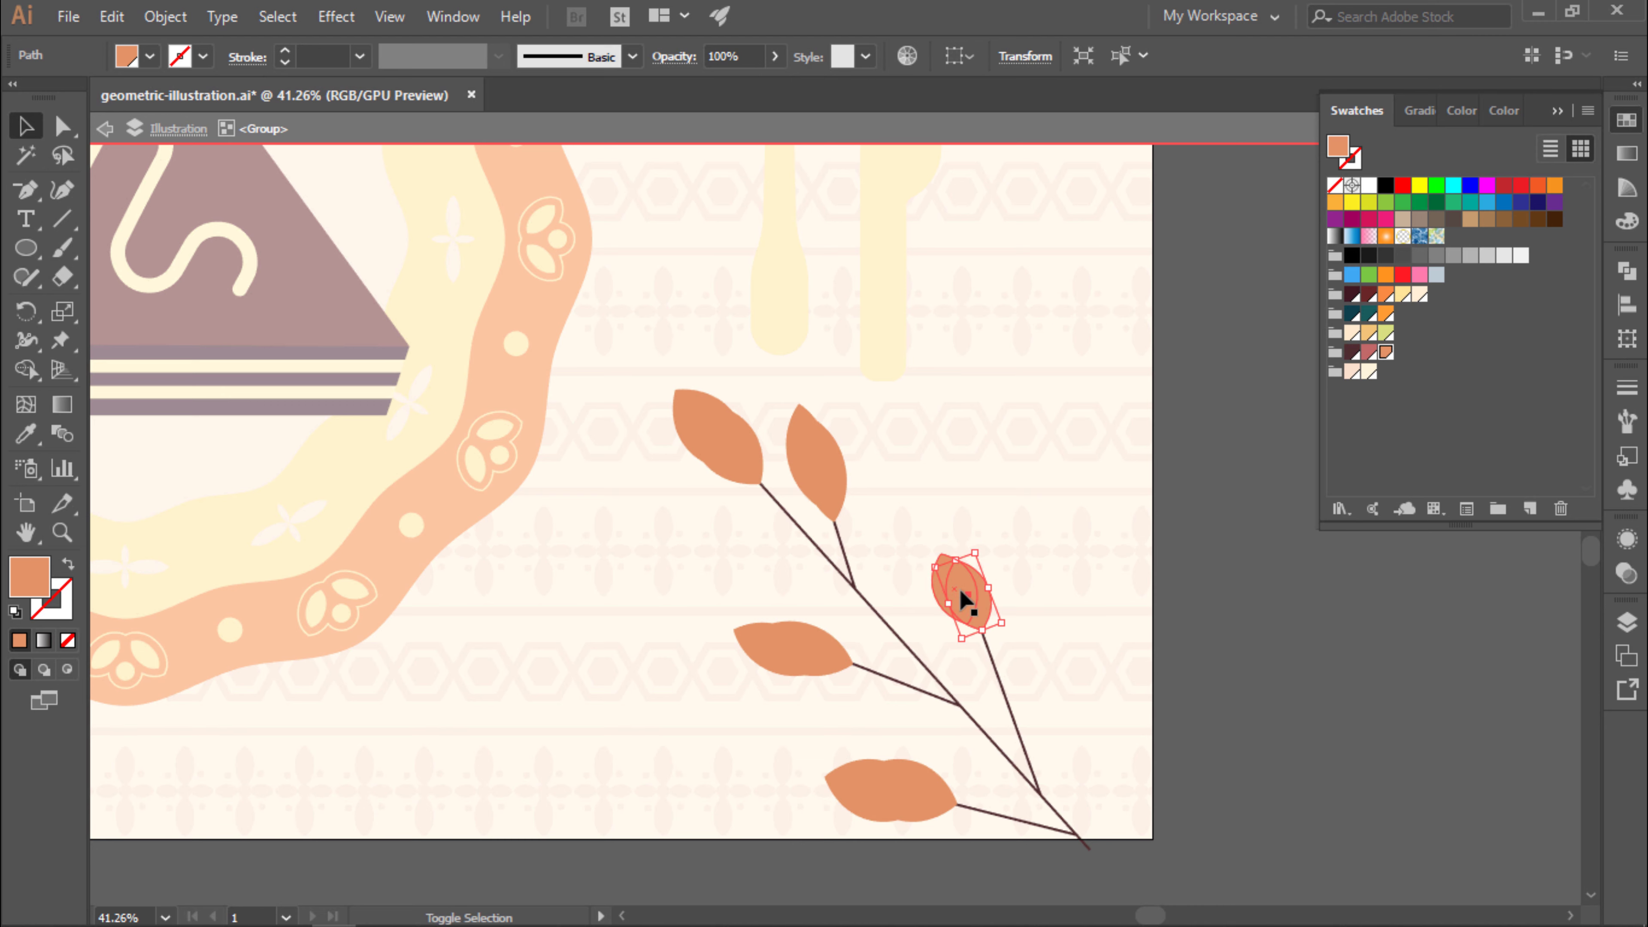
{"action": "left_click", "coordinate": [966, 601], "text": "shift"}
Divide the overlapping leaves and recolour halves with an edited darker reddish swatch.
{"action": "key", "text": "ctrl+shift+F9"}
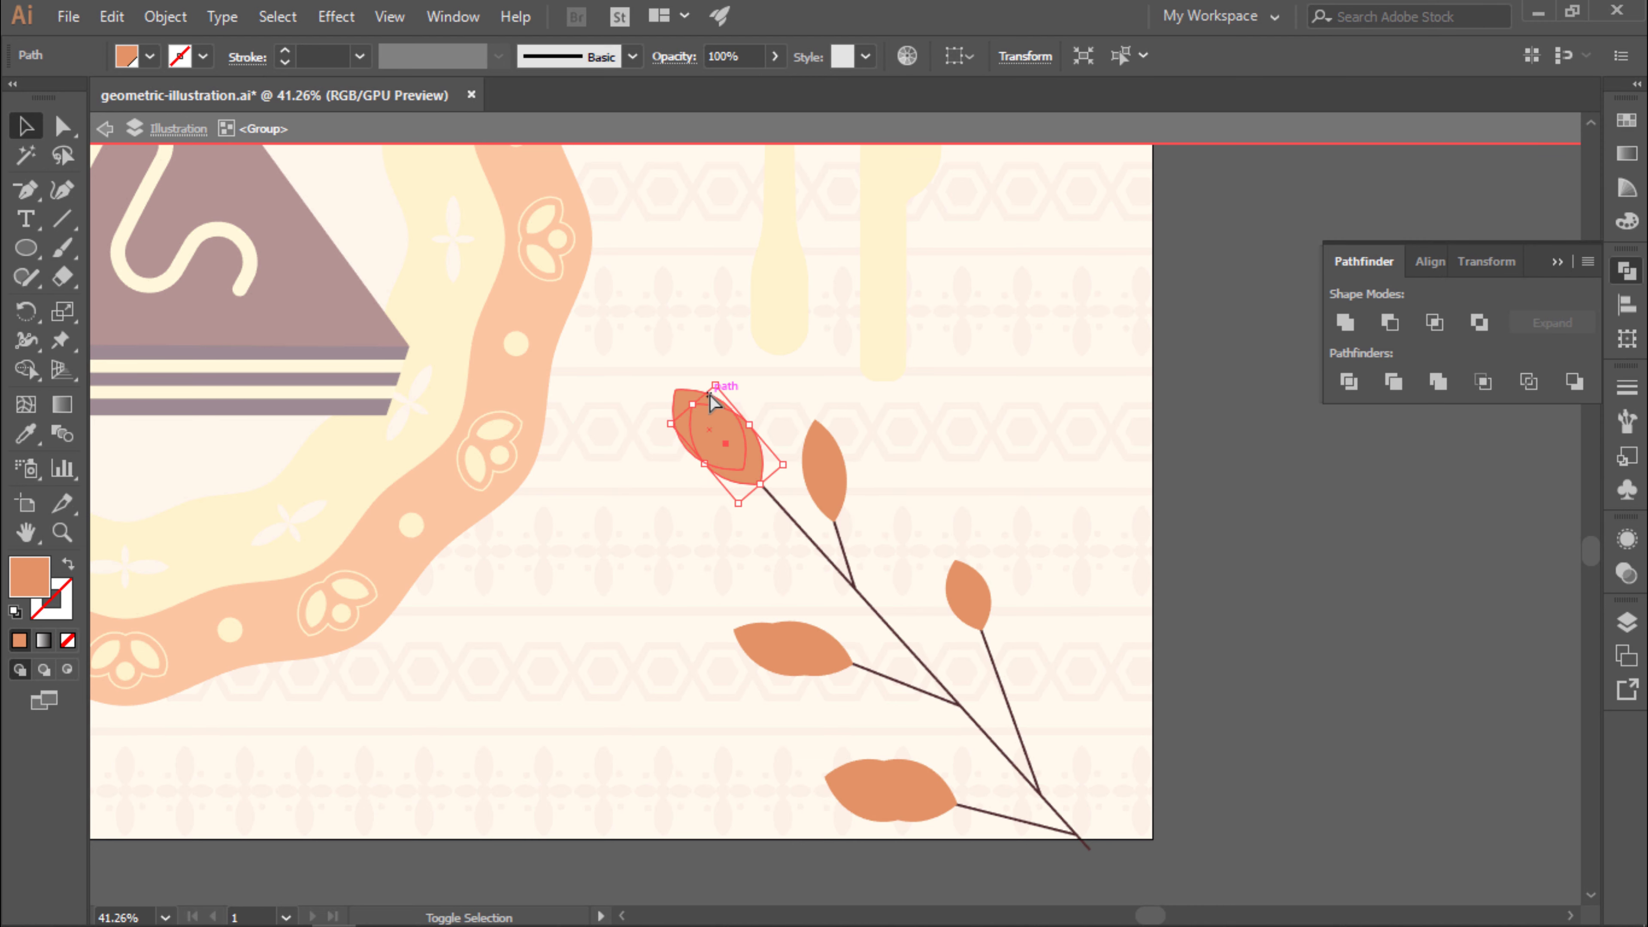
{"action": "left_click", "coordinate": [827, 665]}
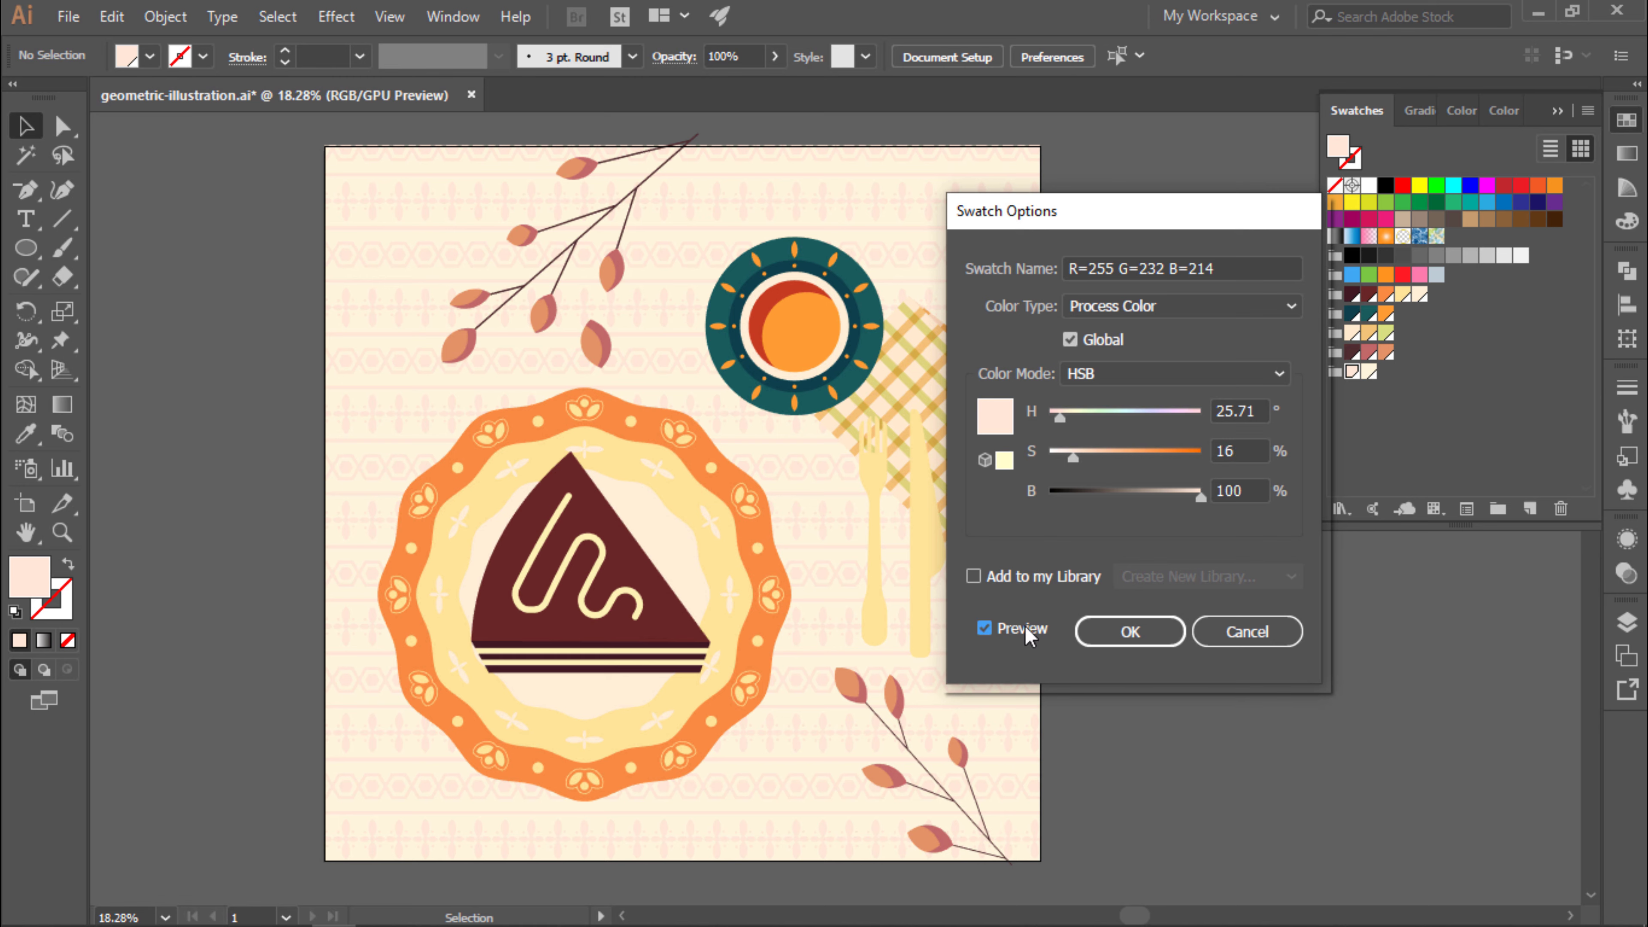
{"action": "left_click", "coordinate": [1130, 631]}
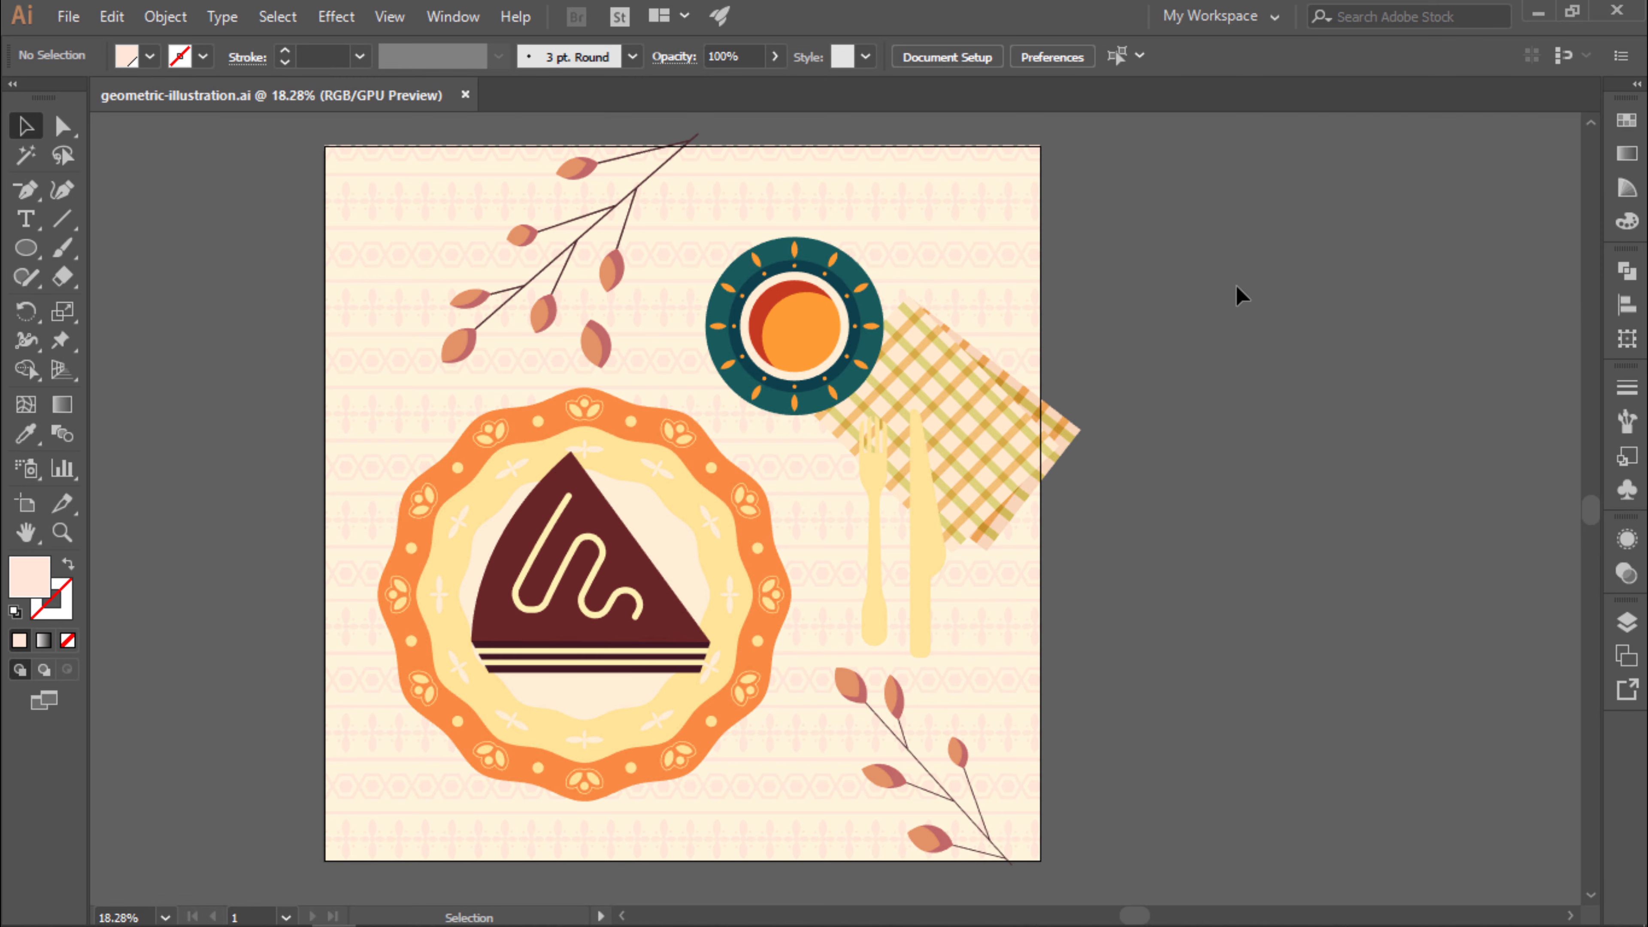
{"action": "scroll", "coordinate": [607, 717], "scroll_direction": "up", "scroll_amount": 1}
Draw a closed shadow shape below the cake slice with the Pen tool.
{"action": "key", "text": "p"}
{"action": "left_click", "coordinate": [448, 640]}
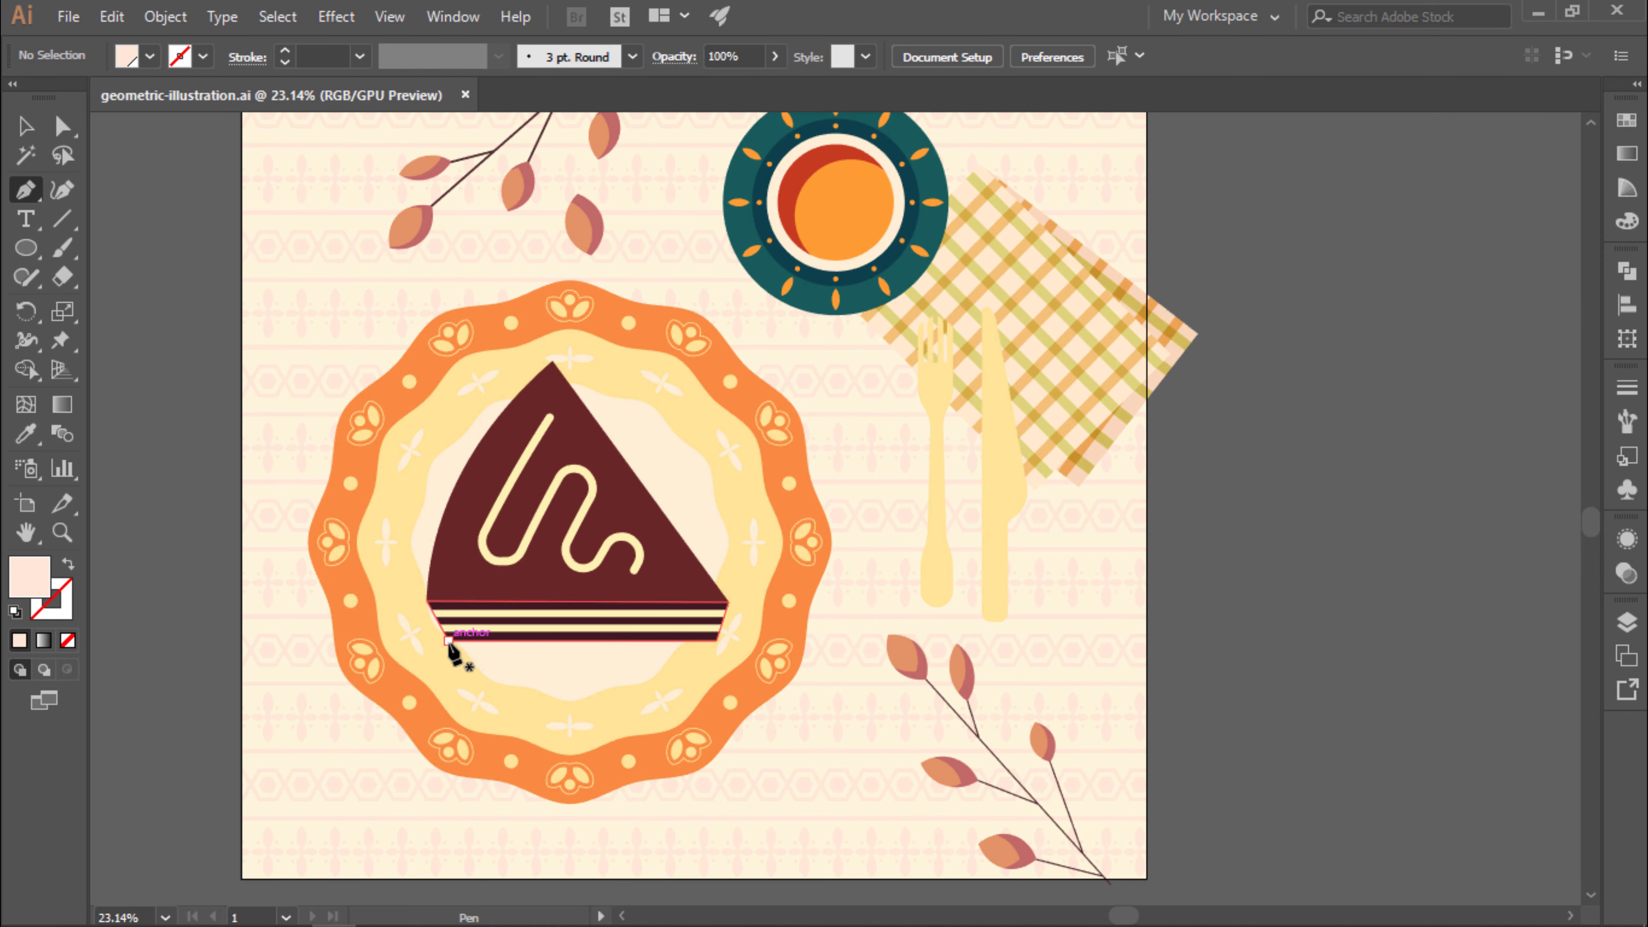
{"action": "left_click", "coordinate": [672, 803]}
{"action": "left_click", "coordinate": [766, 731]}
{"action": "left_click", "coordinate": [817, 661]}
{"action": "left_click", "coordinate": [693, 592]}
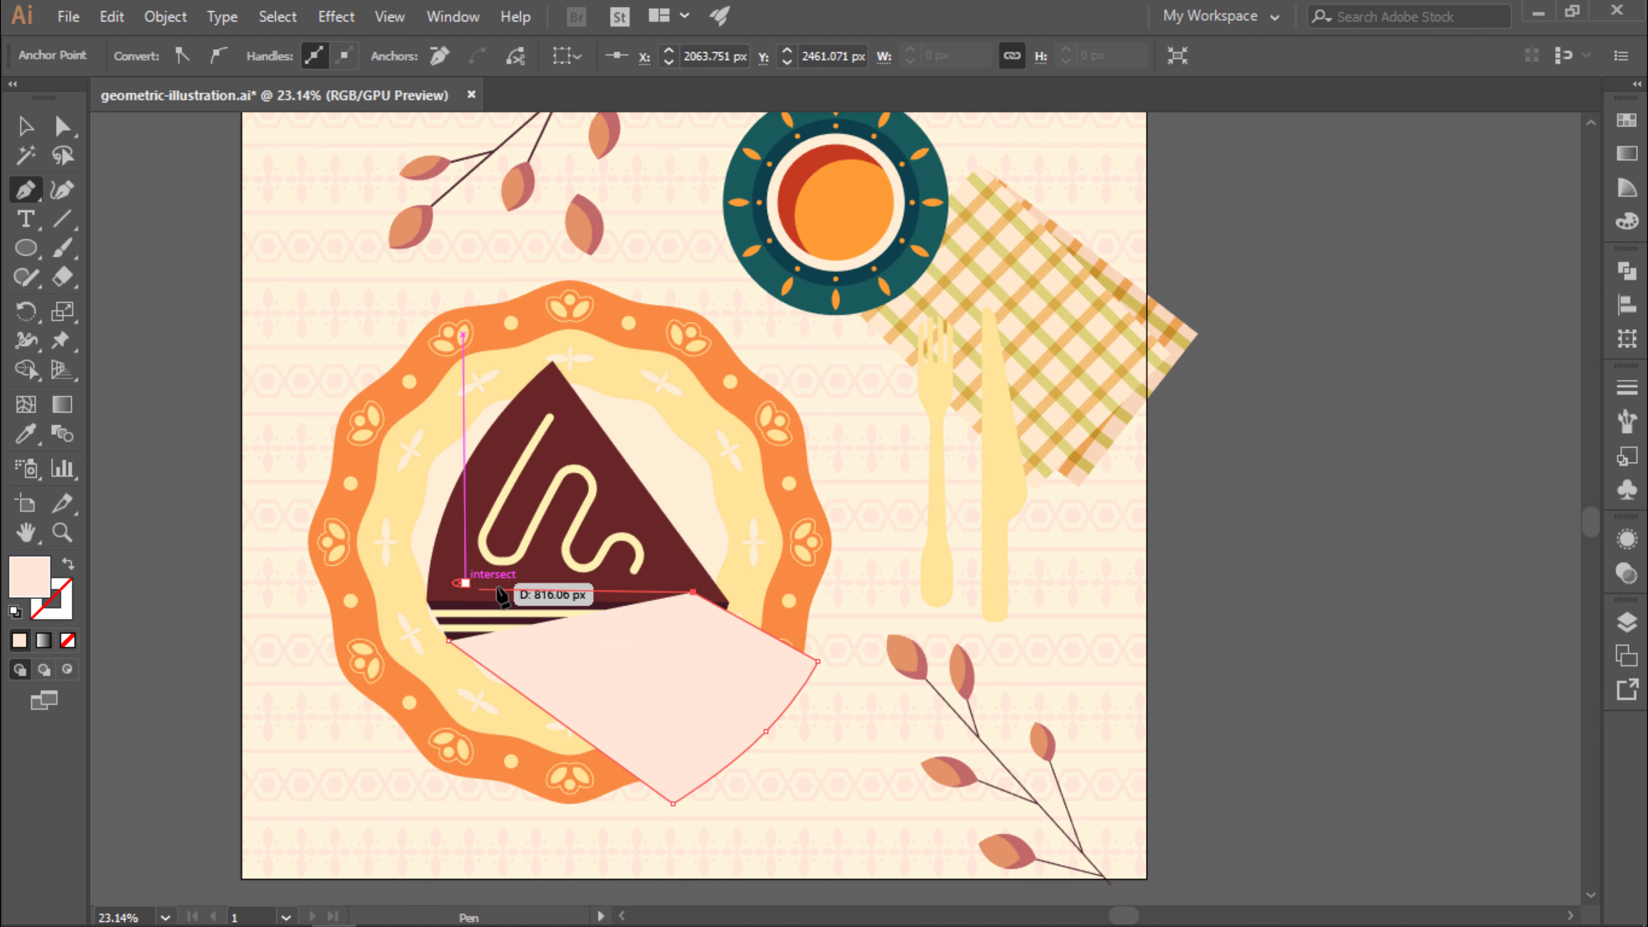
{"action": "left_click", "coordinate": [691, 655]}
Fill the cake shadow with a maroon linear gradient fading to 0% opacity.
{"action": "left_click", "coordinate": [1627, 154]}
{"action": "left_click", "coordinate": [1344, 150]}
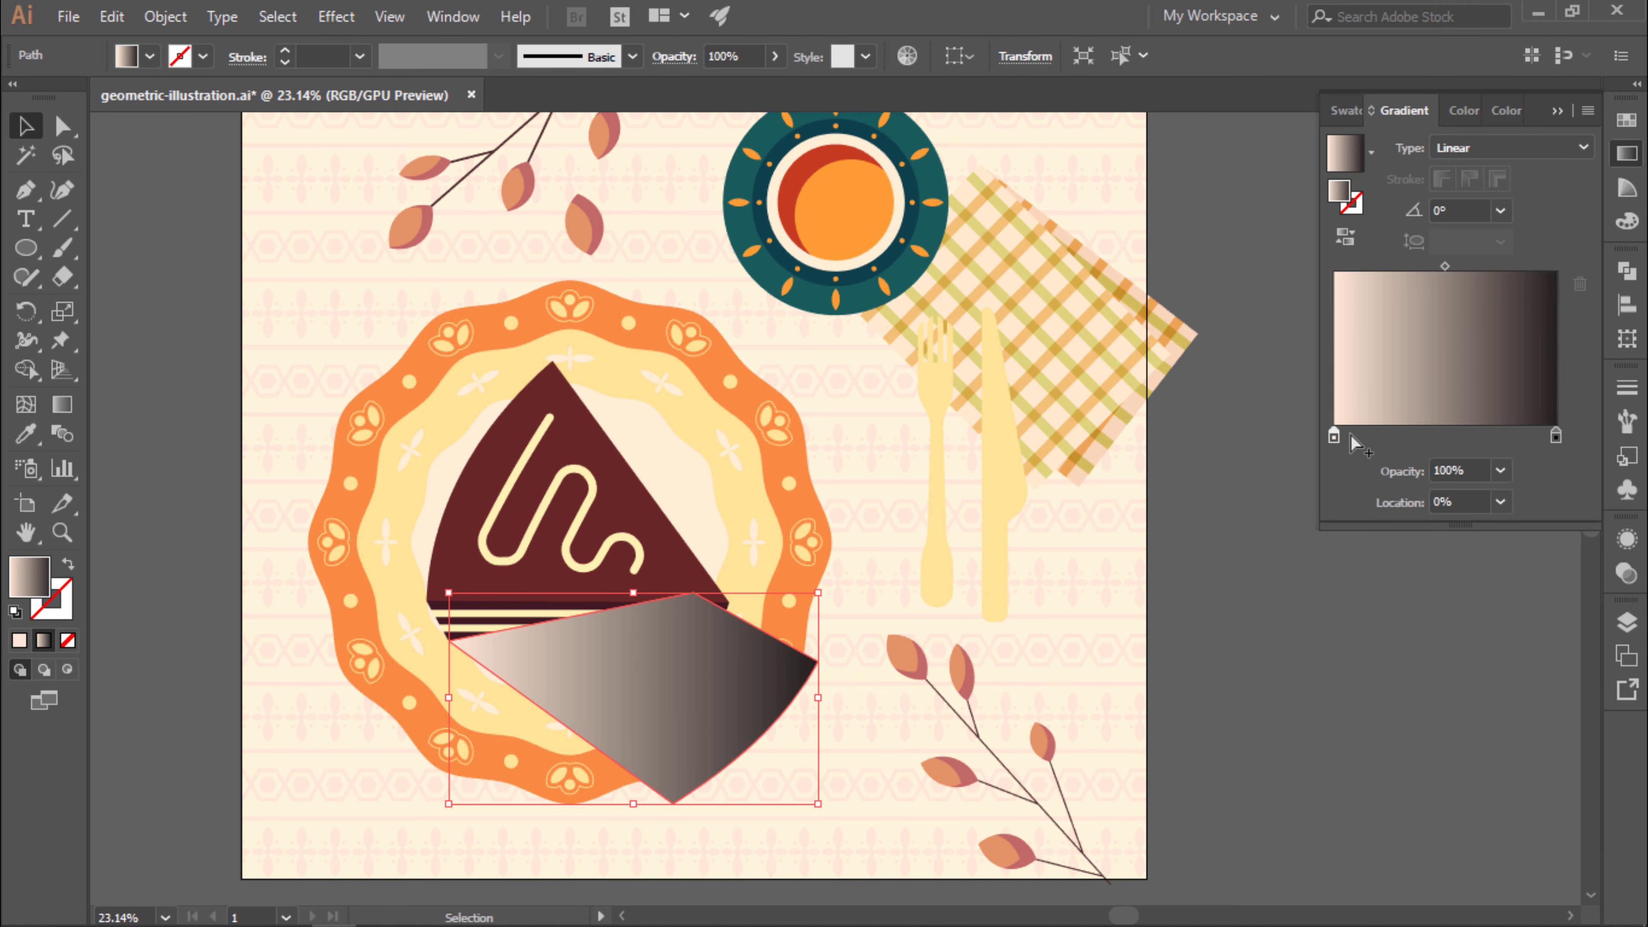
{"action": "double_click", "coordinate": [1333, 435]}
{"action": "left_click", "coordinate": [1295, 604]}
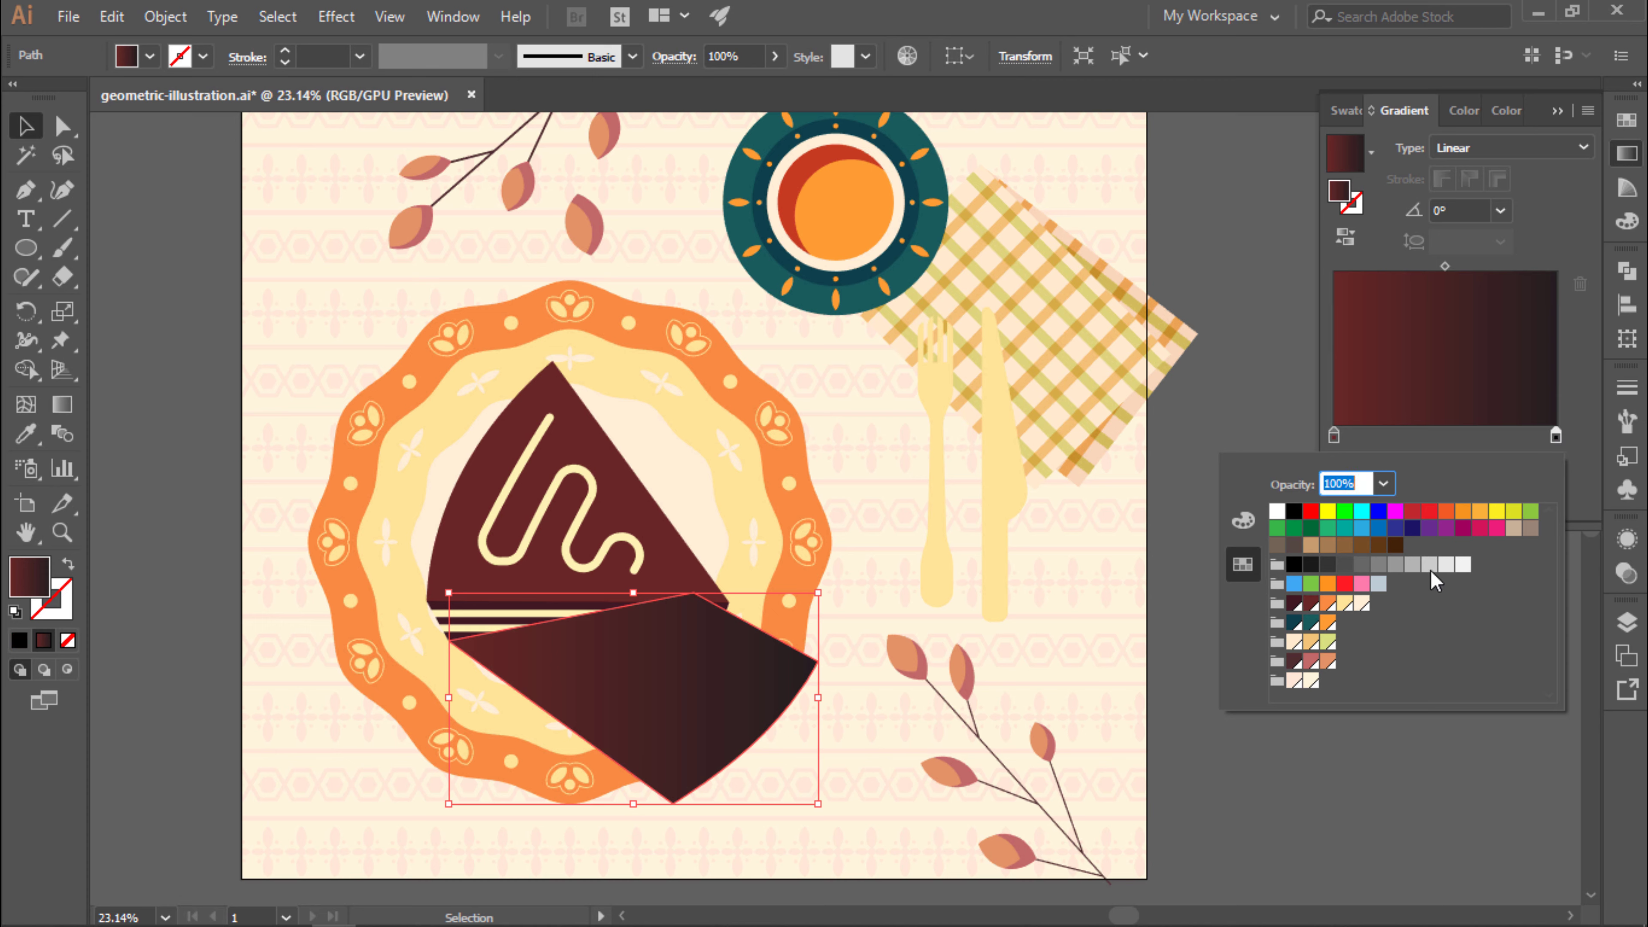
{"action": "left_click", "coordinate": [1555, 436]}
{"action": "left_click", "coordinate": [1501, 471]}
{"action": "left_click", "coordinate": [1443, 492]}
{"action": "left_click", "coordinate": [1334, 436]}
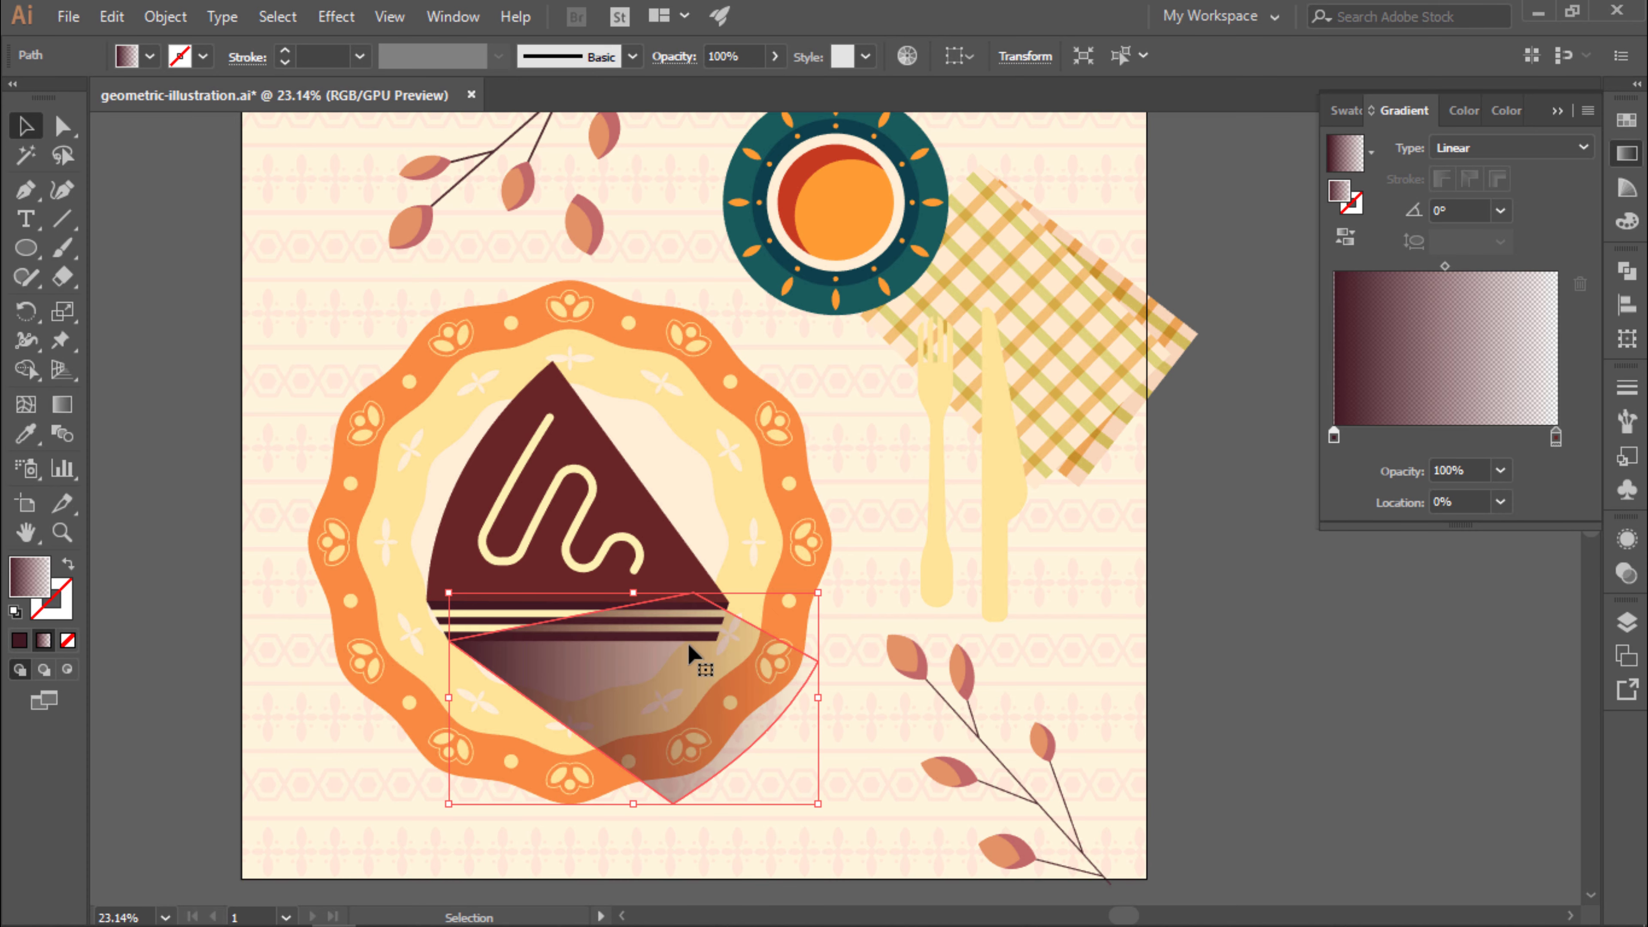
Re-angle the cake shadow's gradient and reshape its lower curve along the plate.
{"action": "double_click", "coordinate": [1067, 503]}
{"action": "left_click", "coordinate": [389, 16]}
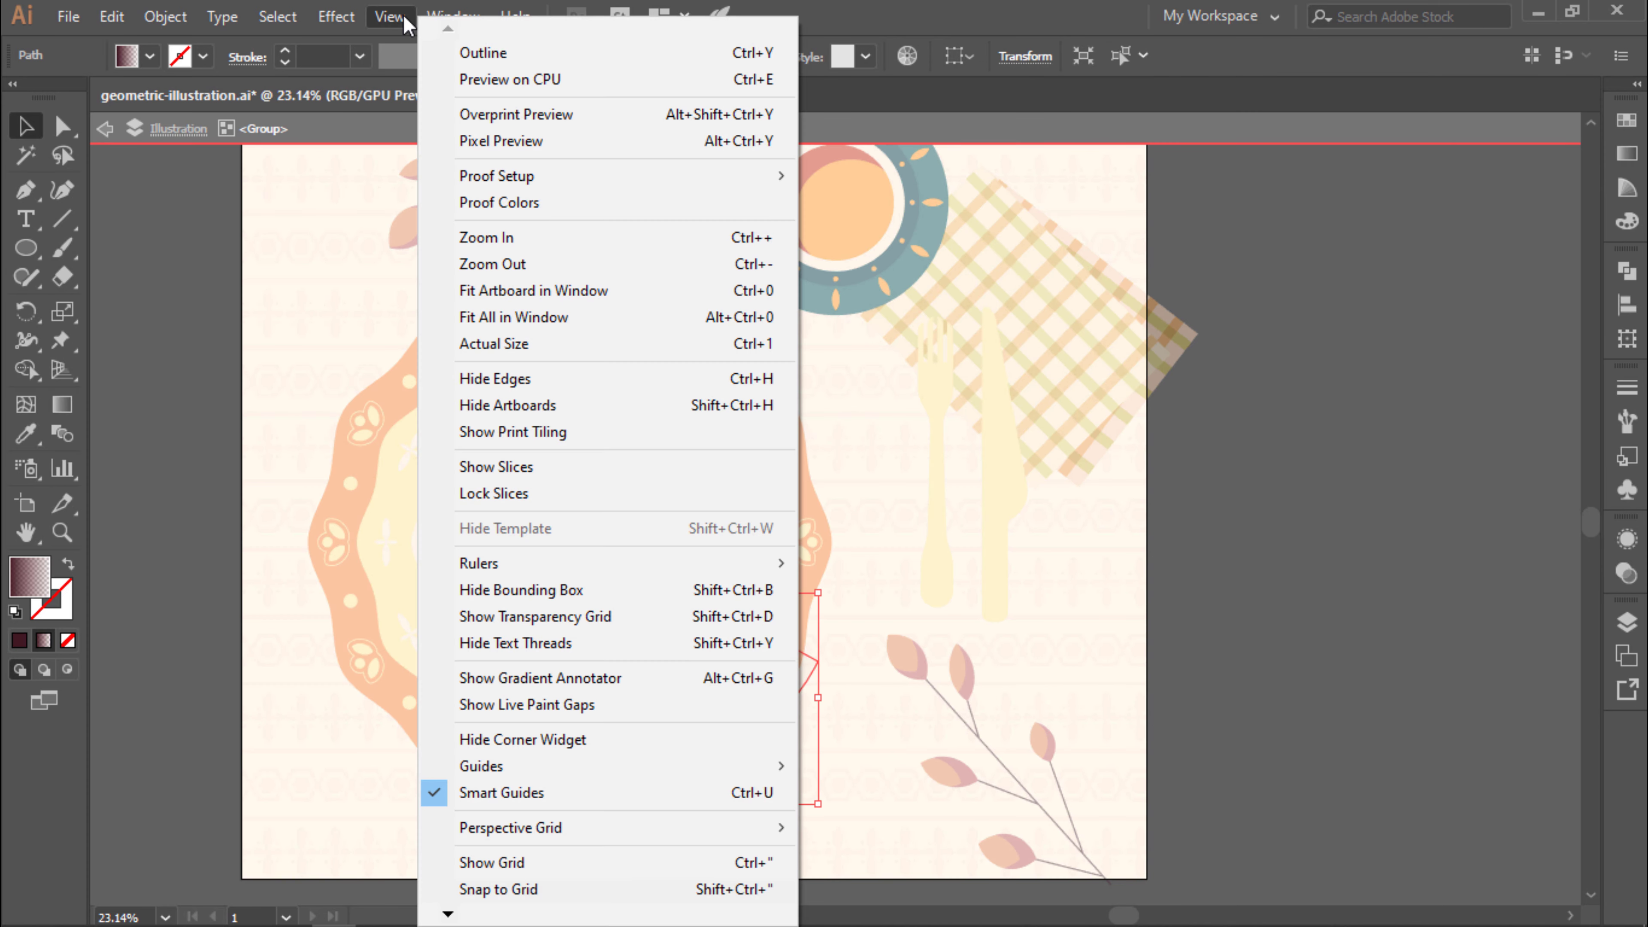
{"action": "left_click", "coordinate": [540, 677]}
{"action": "key", "text": "g"}
{"action": "left_click_drag", "start_coordinate": [599, 581], "coordinate": [650, 725]}
{"action": "key", "text": "a"}
{"action": "key", "text": "Escape"}
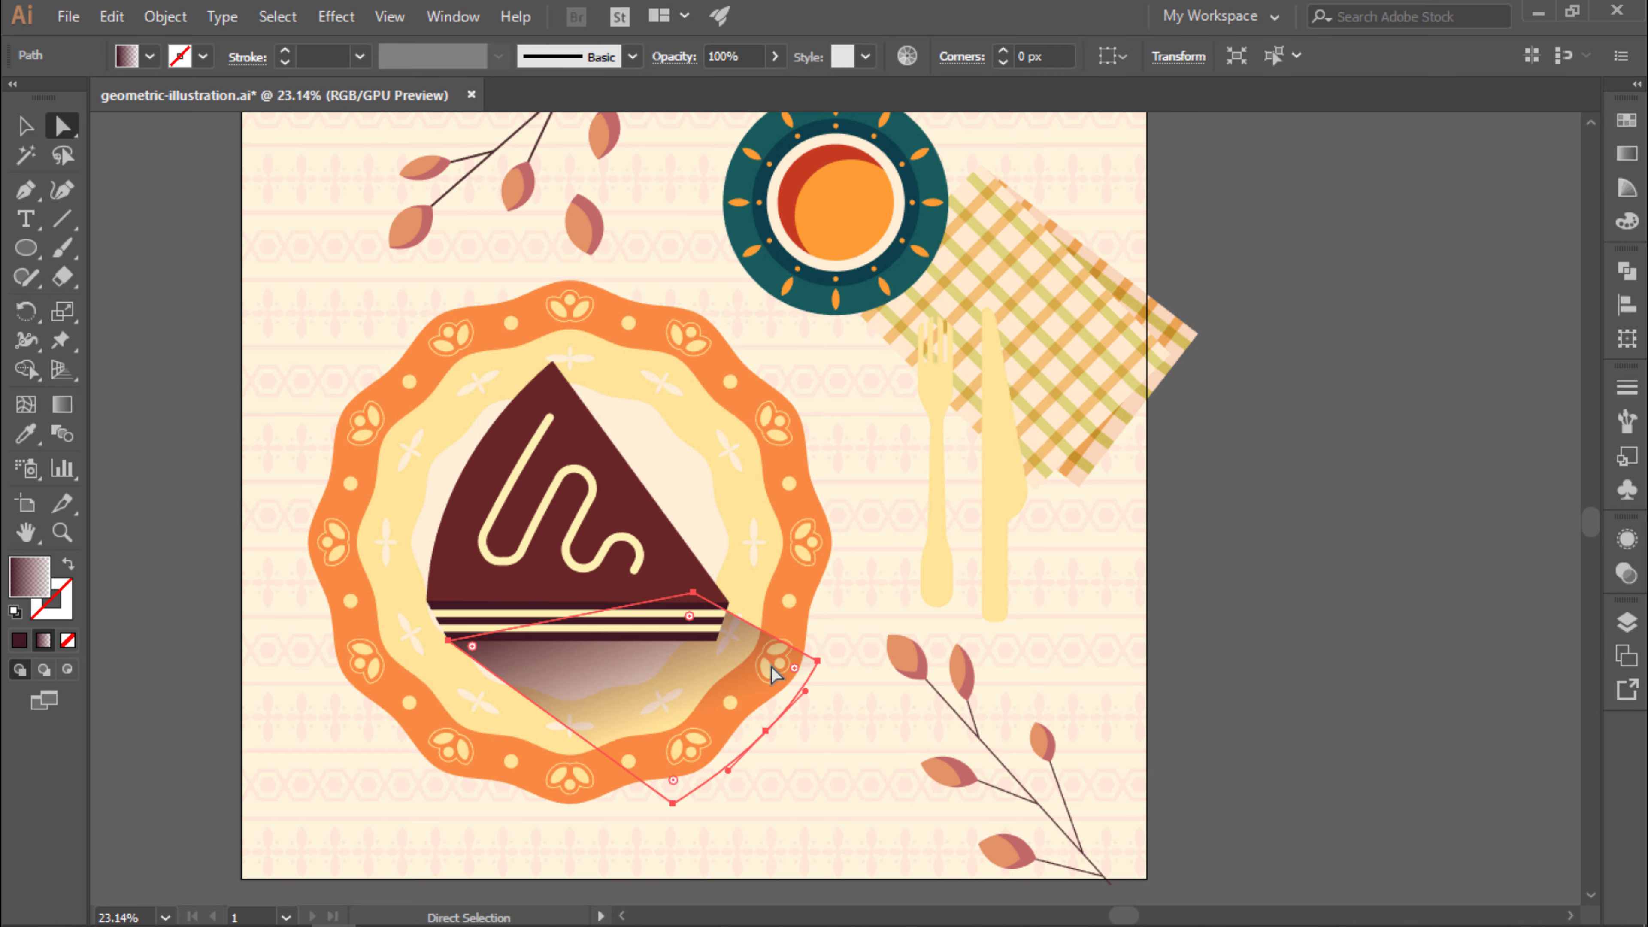
{"action": "left_click_drag", "start_coordinate": [692, 791], "coordinate": [759, 722]}
Set the cake shadow's blend mode to Darken.
{"action": "key", "text": "v"}
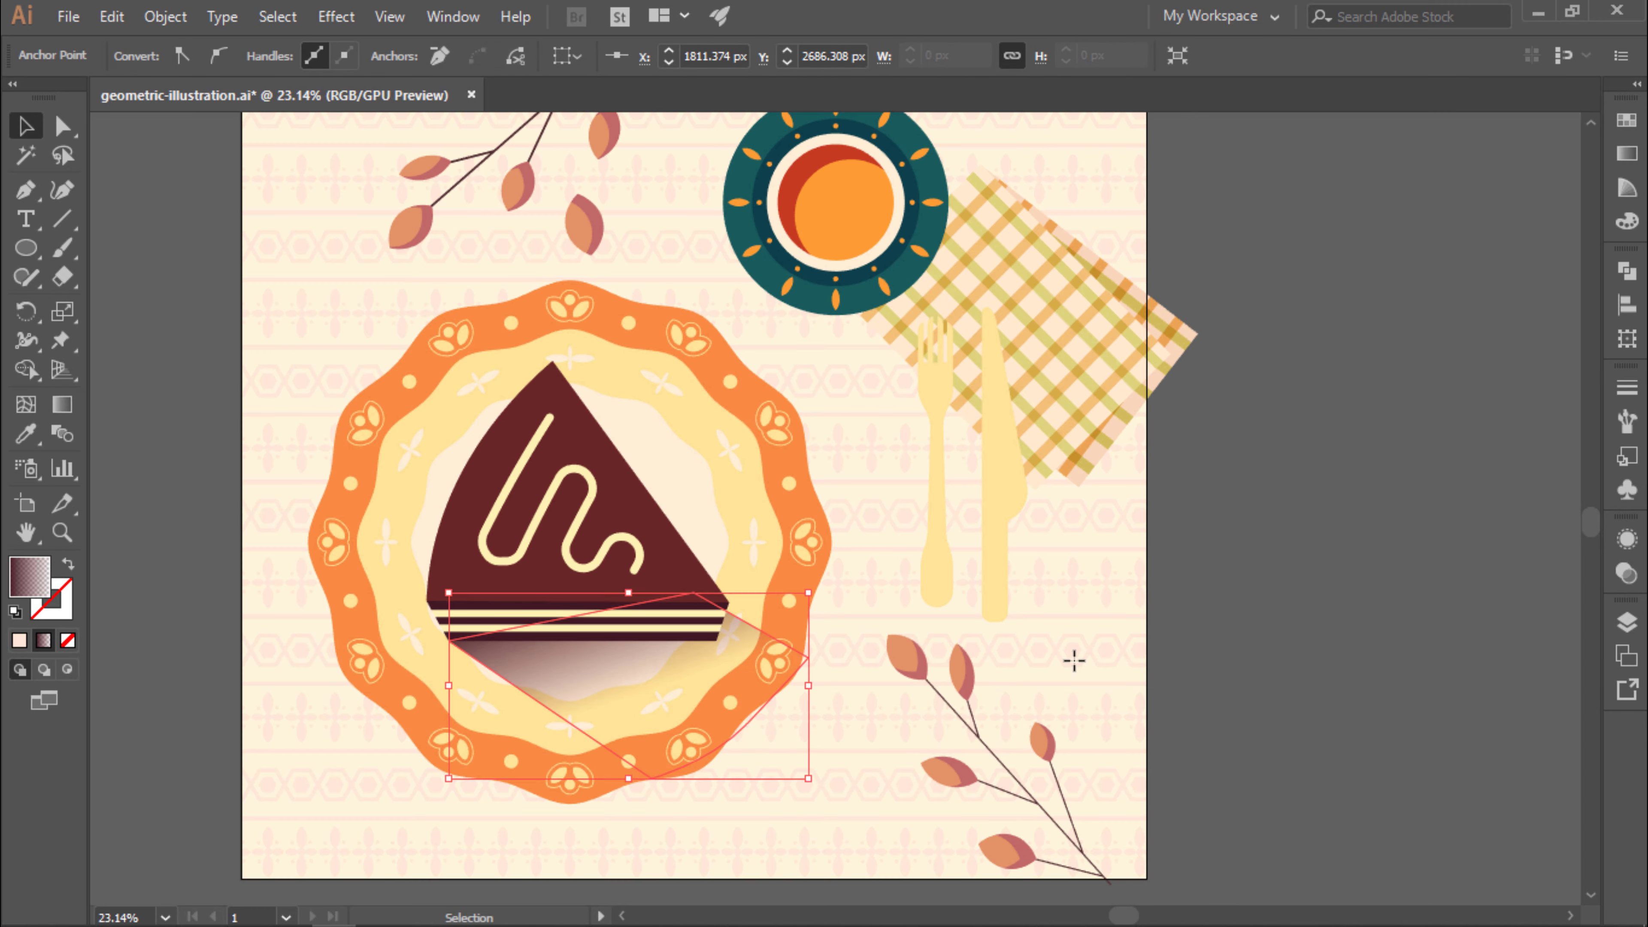
{"action": "key", "text": "a"}
{"action": "scroll", "coordinate": [793, 662], "scroll_direction": "down", "scroll_amount": 1}
{"action": "left_click", "coordinate": [1626, 574]}
{"action": "left_click", "coordinate": [1384, 566]}
{"action": "left_click", "coordinate": [1395, 143]}
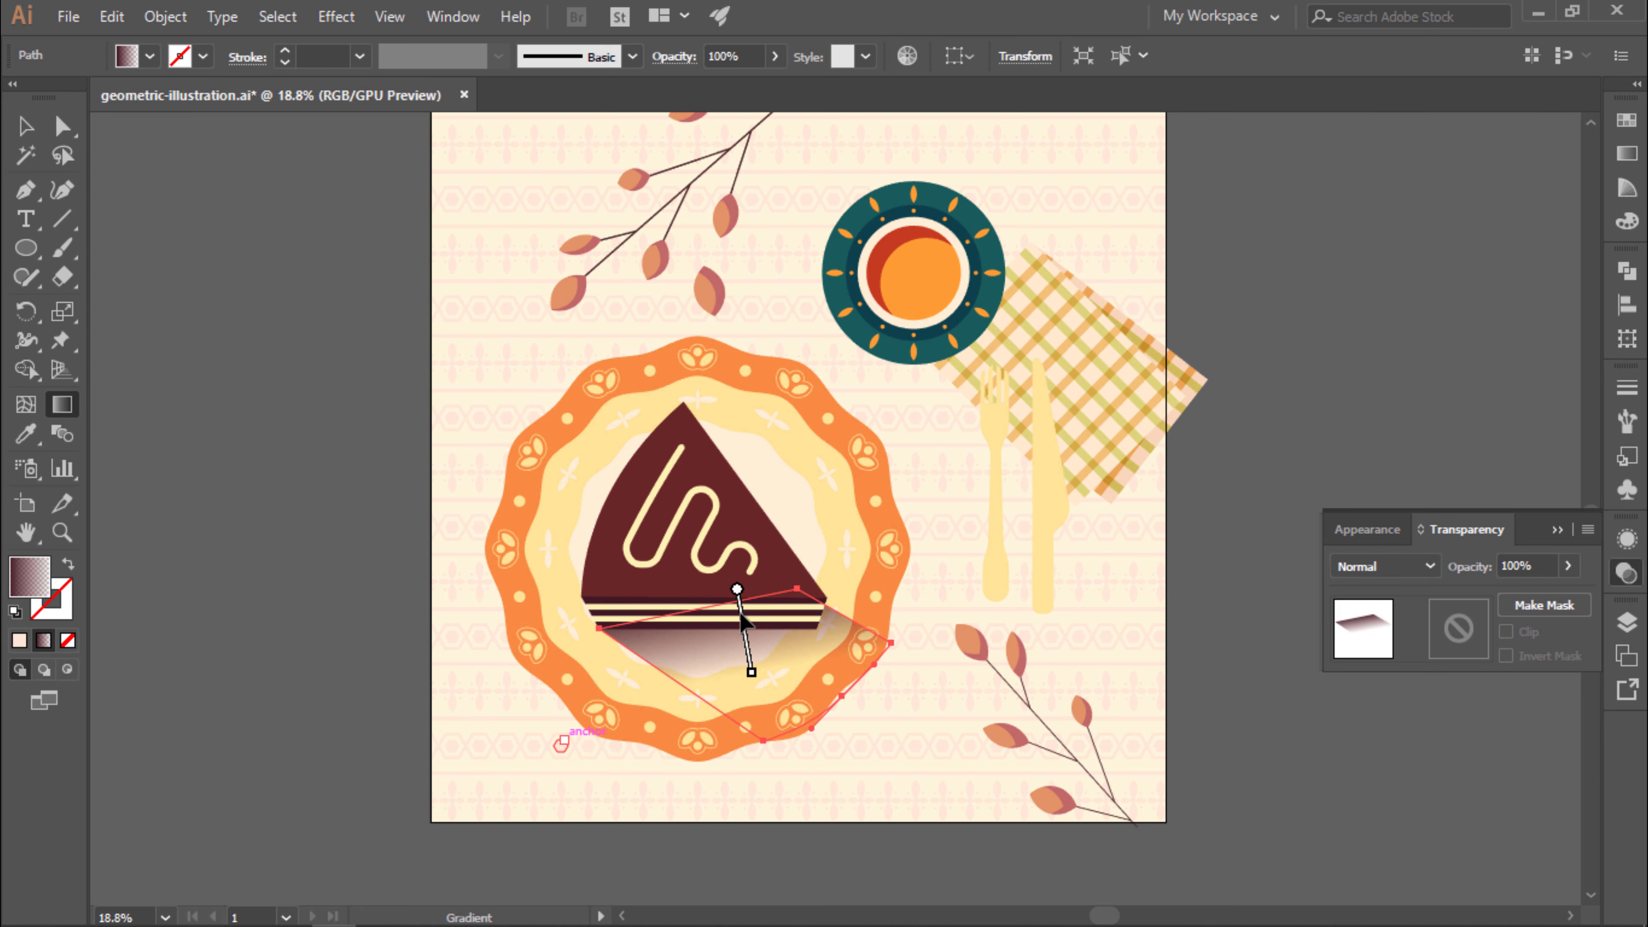
Adjust the cake shadow's left gradient stop colour using HSB sliders.
{"action": "key", "text": "a"}
{"action": "left_click", "coordinate": [1250, 780]}
{"action": "scroll", "coordinate": [1250, 780], "scroll_direction": "up", "scroll_amount": 1}
{"action": "left_click", "coordinate": [783, 648]}
{"action": "left_click", "coordinate": [1626, 154]}
{"action": "double_click", "coordinate": [1333, 434]}
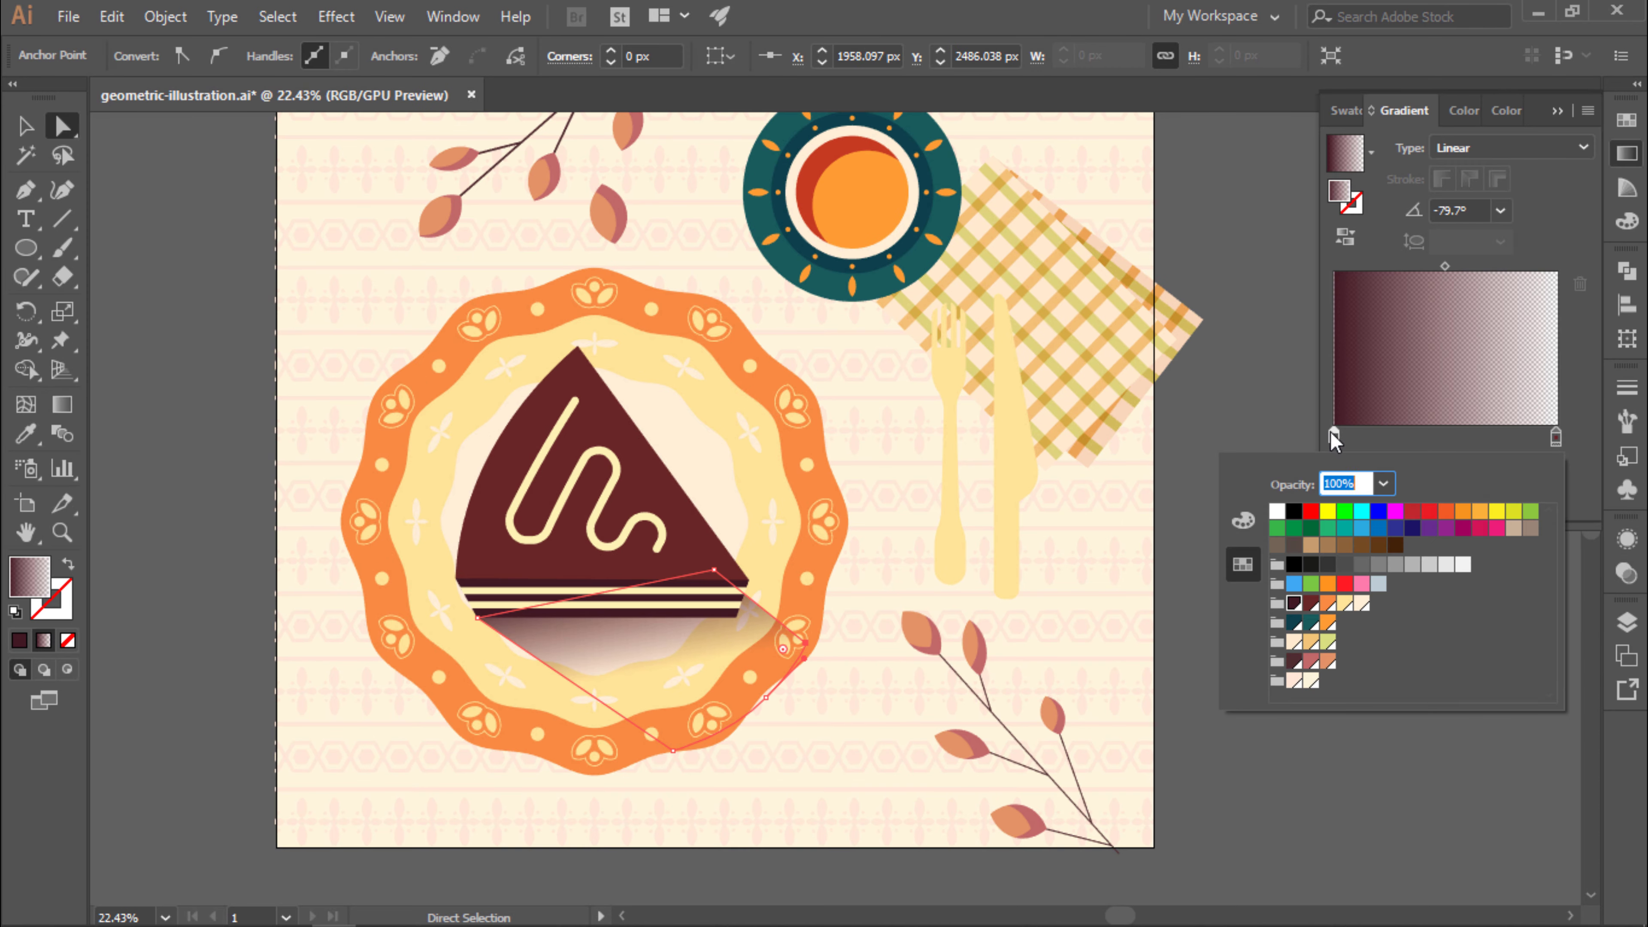
{"action": "left_click", "coordinate": [1243, 519]}
{"action": "left_click", "coordinate": [1551, 461]}
{"action": "left_click", "coordinate": [1363, 526]}
{"action": "left_click", "coordinate": [1550, 461]}
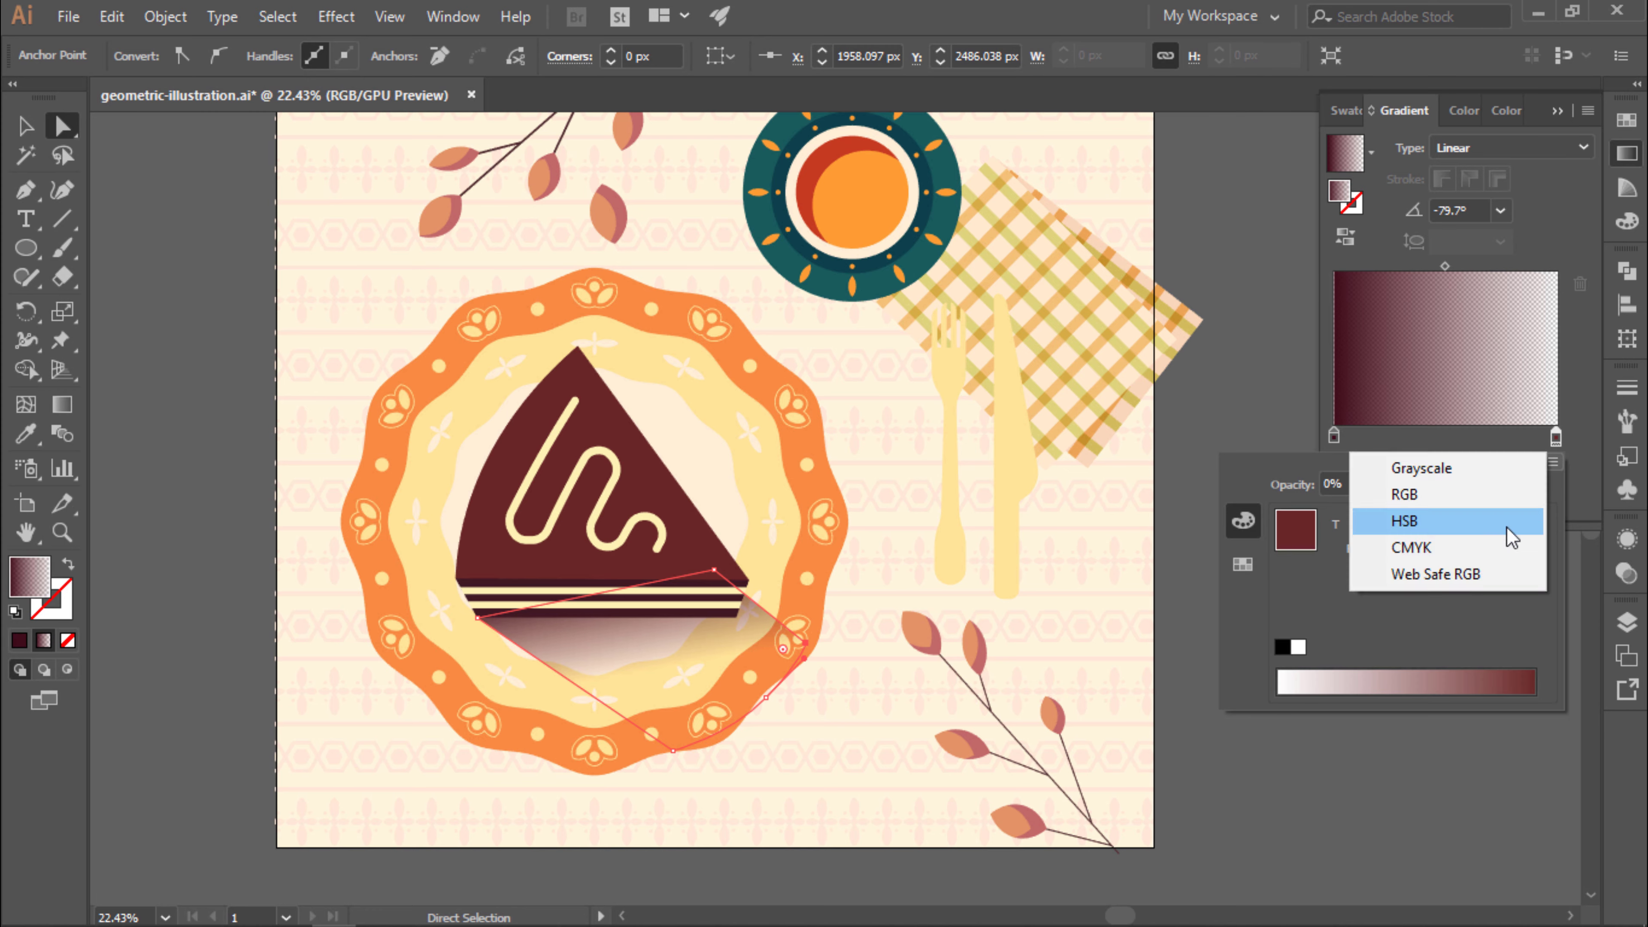
{"action": "left_click", "coordinate": [1505, 527]}
{"action": "key", "text": "v"}
{"action": "scroll", "coordinate": [1251, 482], "scroll_direction": "down", "scroll_amount": 1}
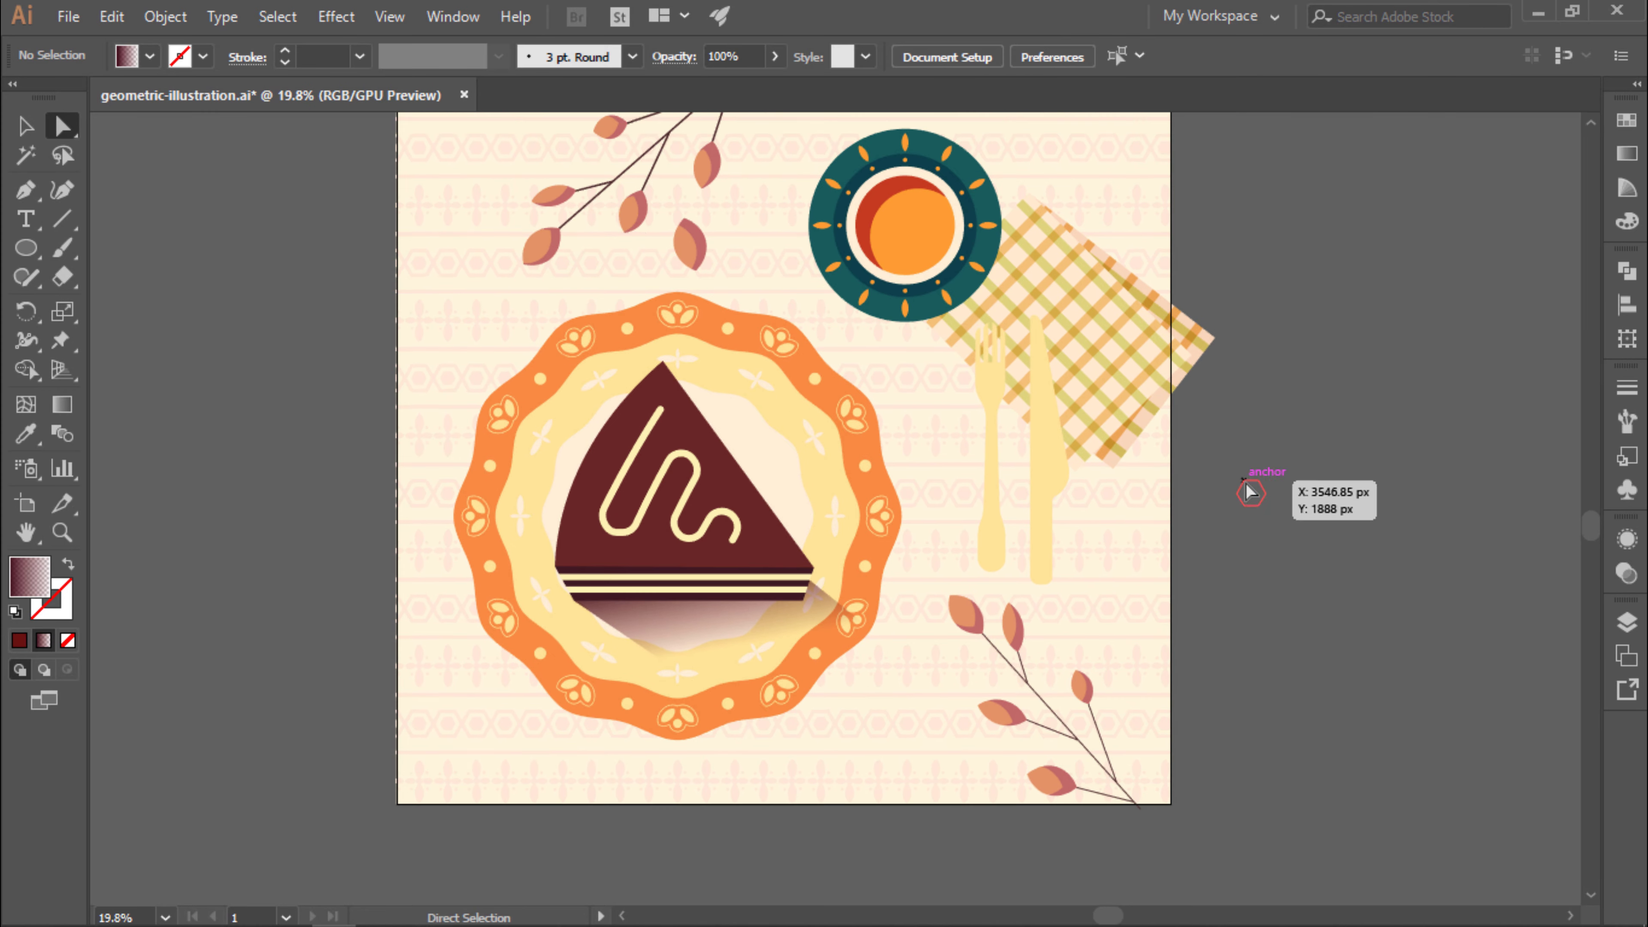
Angle the gradient on the ellipse behind the plate to fade toward the lower right.
{"action": "double_click", "coordinate": [798, 438]}
{"action": "left_click", "coordinate": [797, 433]}
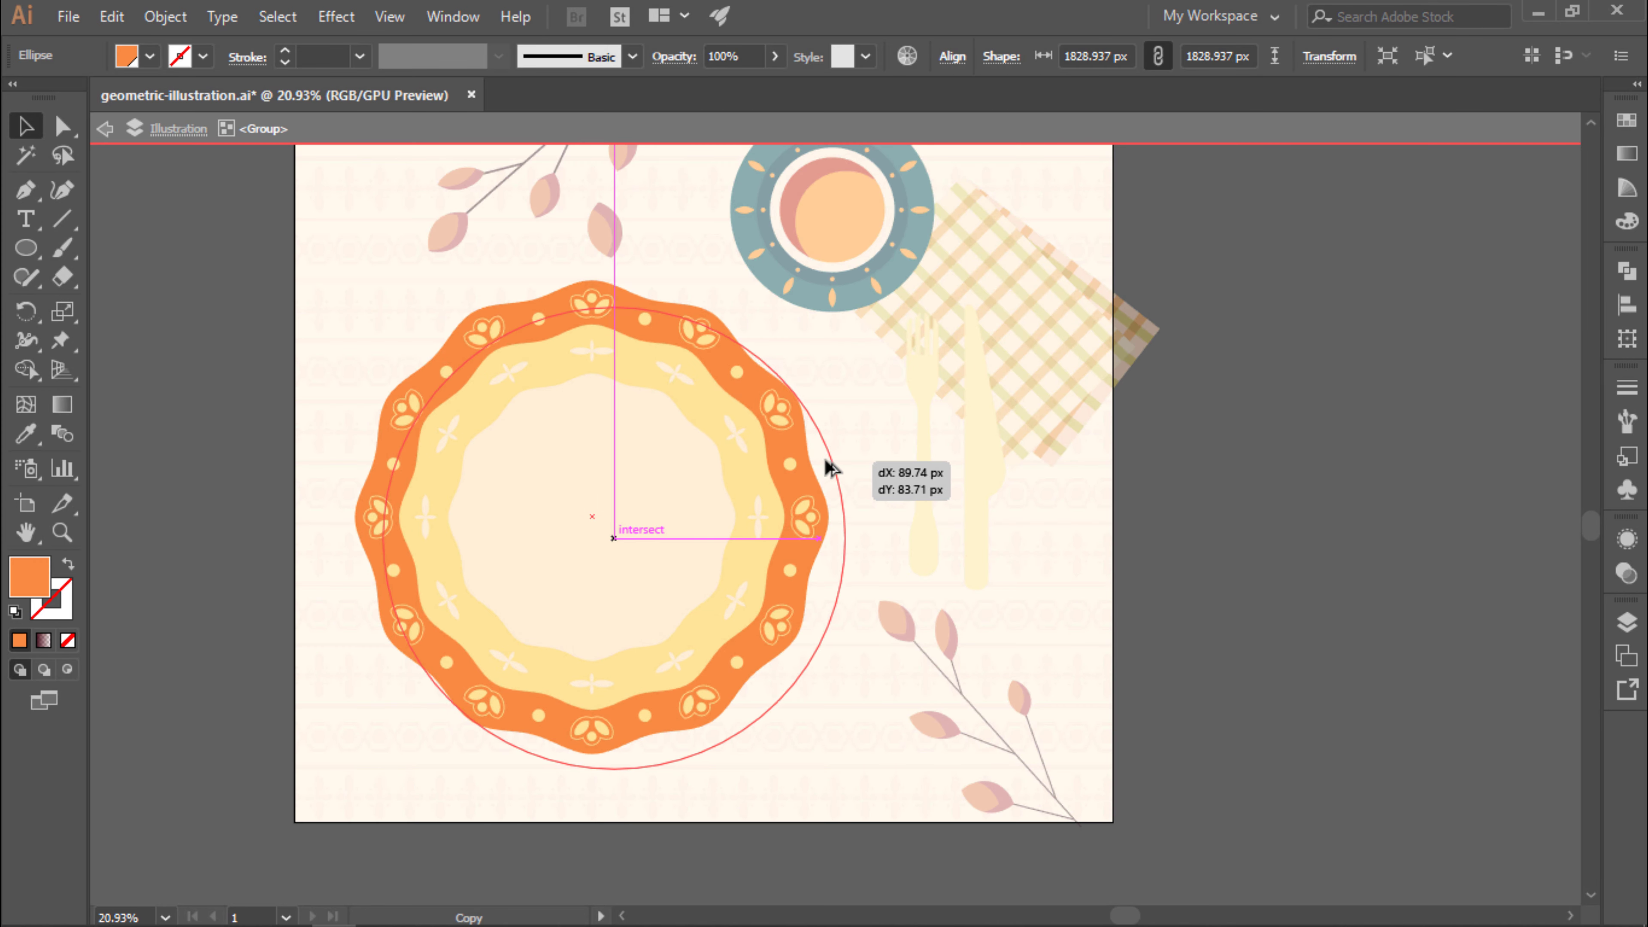
{"action": "double_click", "coordinate": [1166, 536]}
{"action": "double_click", "coordinate": [822, 592]}
{"action": "key", "text": "g"}
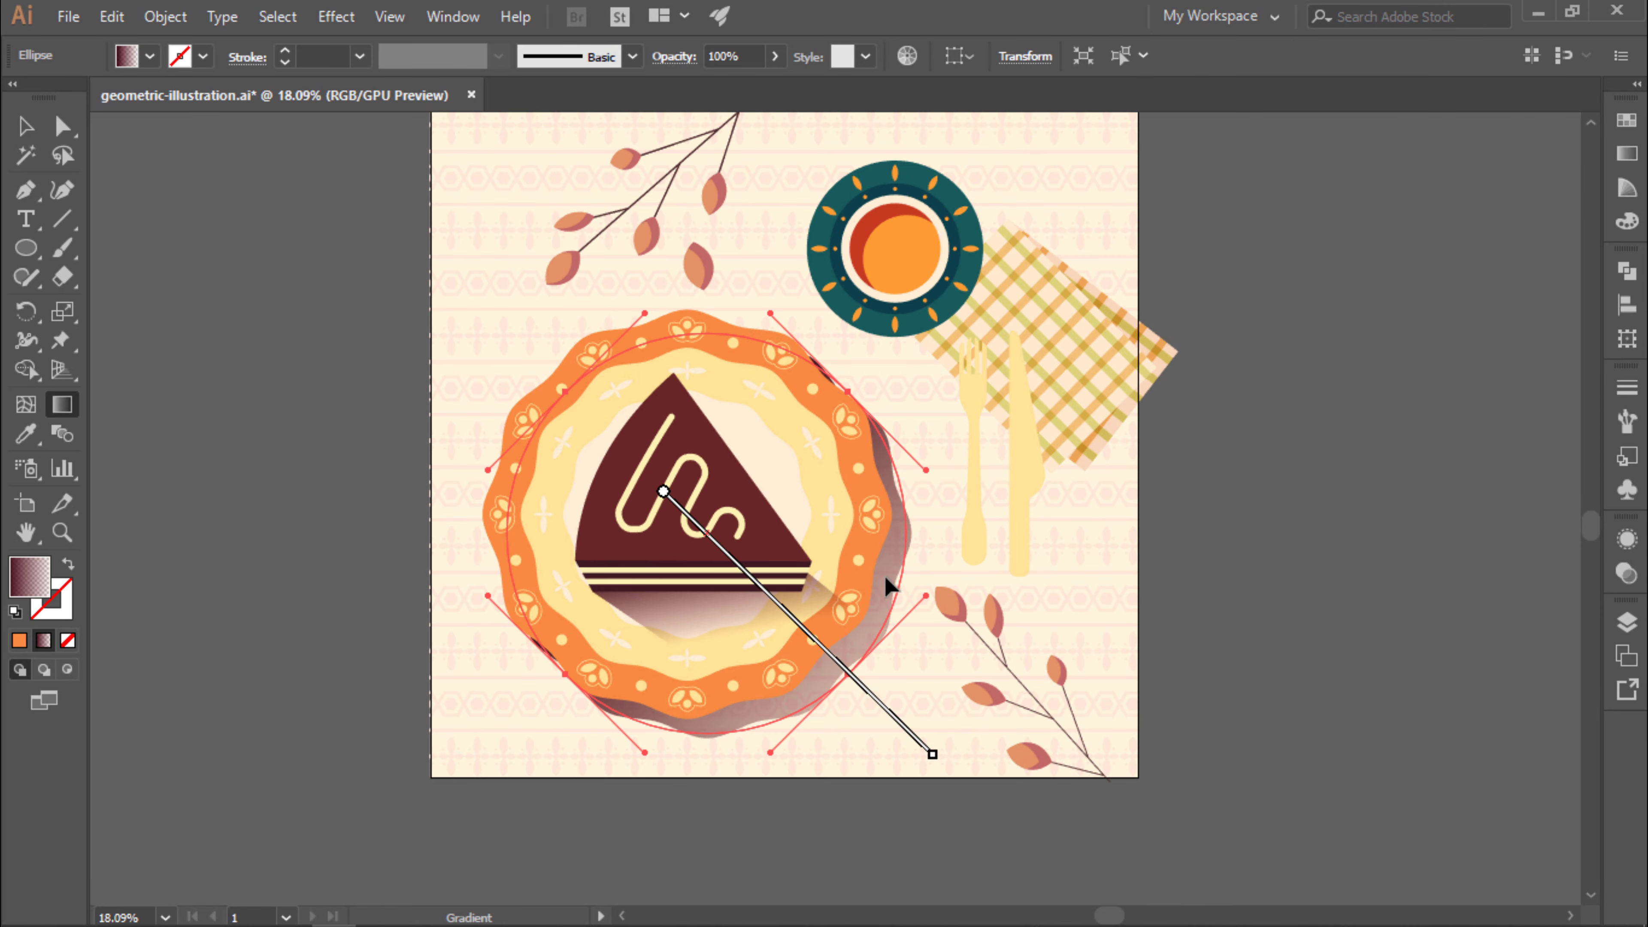
{"action": "left_click_drag", "start_coordinate": [932, 755], "coordinate": [853, 692]}
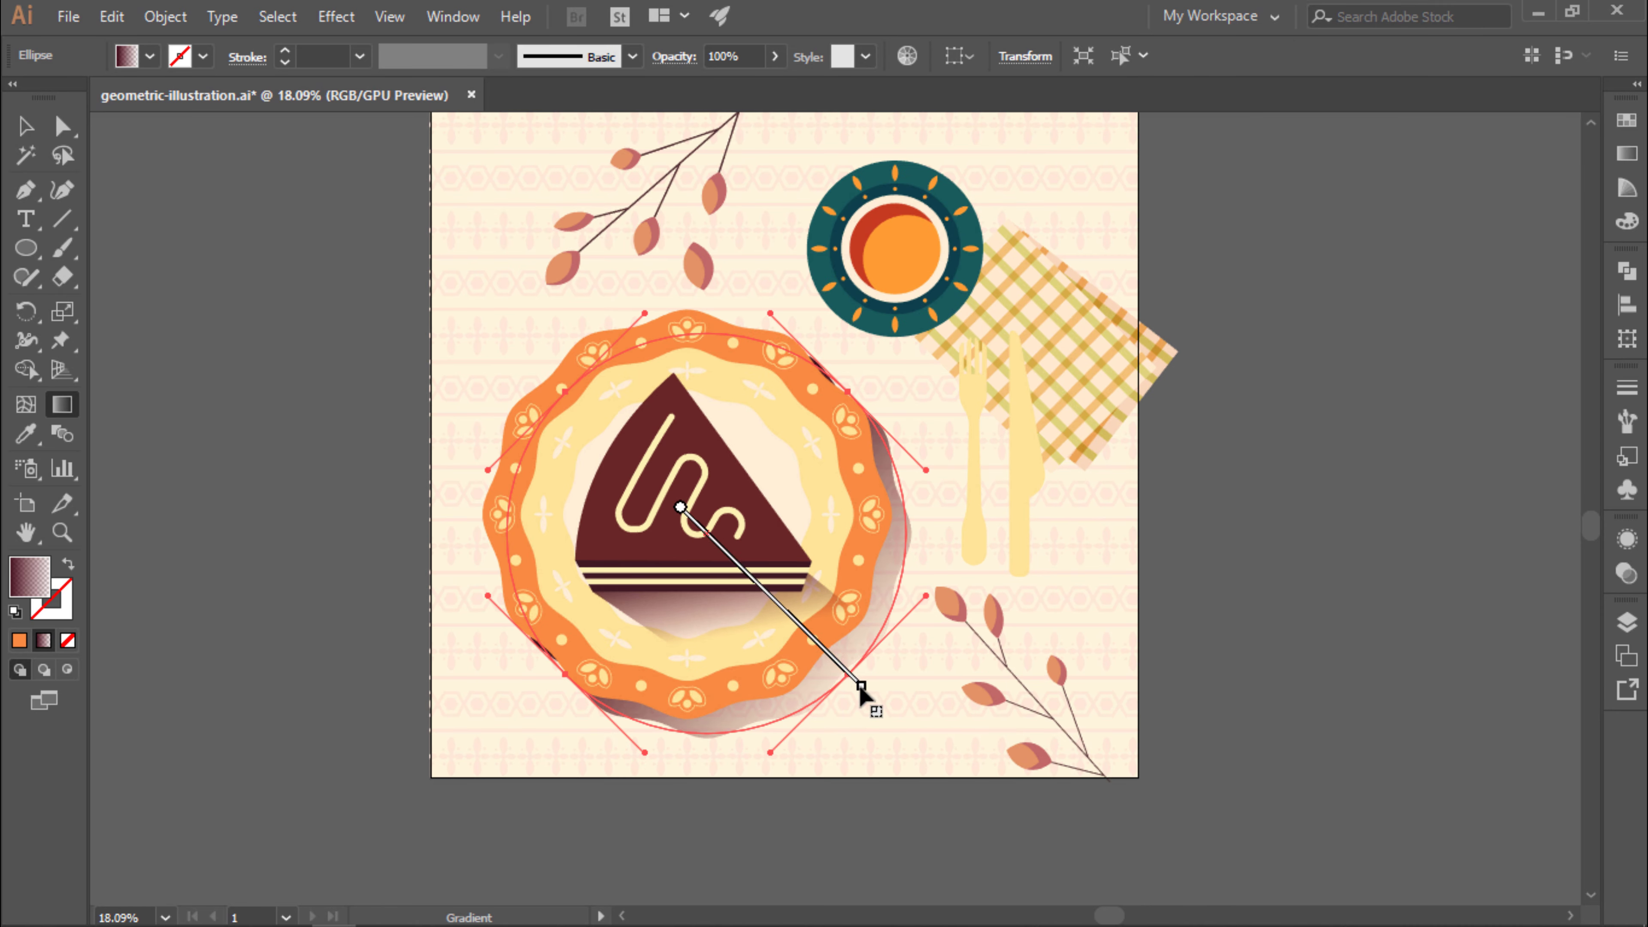
{"action": "scroll", "coordinate": [864, 633], "scroll_direction": "down", "scroll_amount": 1}
{"action": "left_click_drag", "start_coordinate": [679, 491], "coordinate": [652, 462]}
{"action": "left_click_drag", "start_coordinate": [735, 552], "coordinate": [901, 717]}
Re-angle the cake shadow's gradient once more.
{"action": "key", "text": "v"}
{"action": "left_click", "coordinate": [919, 644]}
{"action": "left_click", "coordinate": [837, 732]}
{"action": "key", "text": "g"}
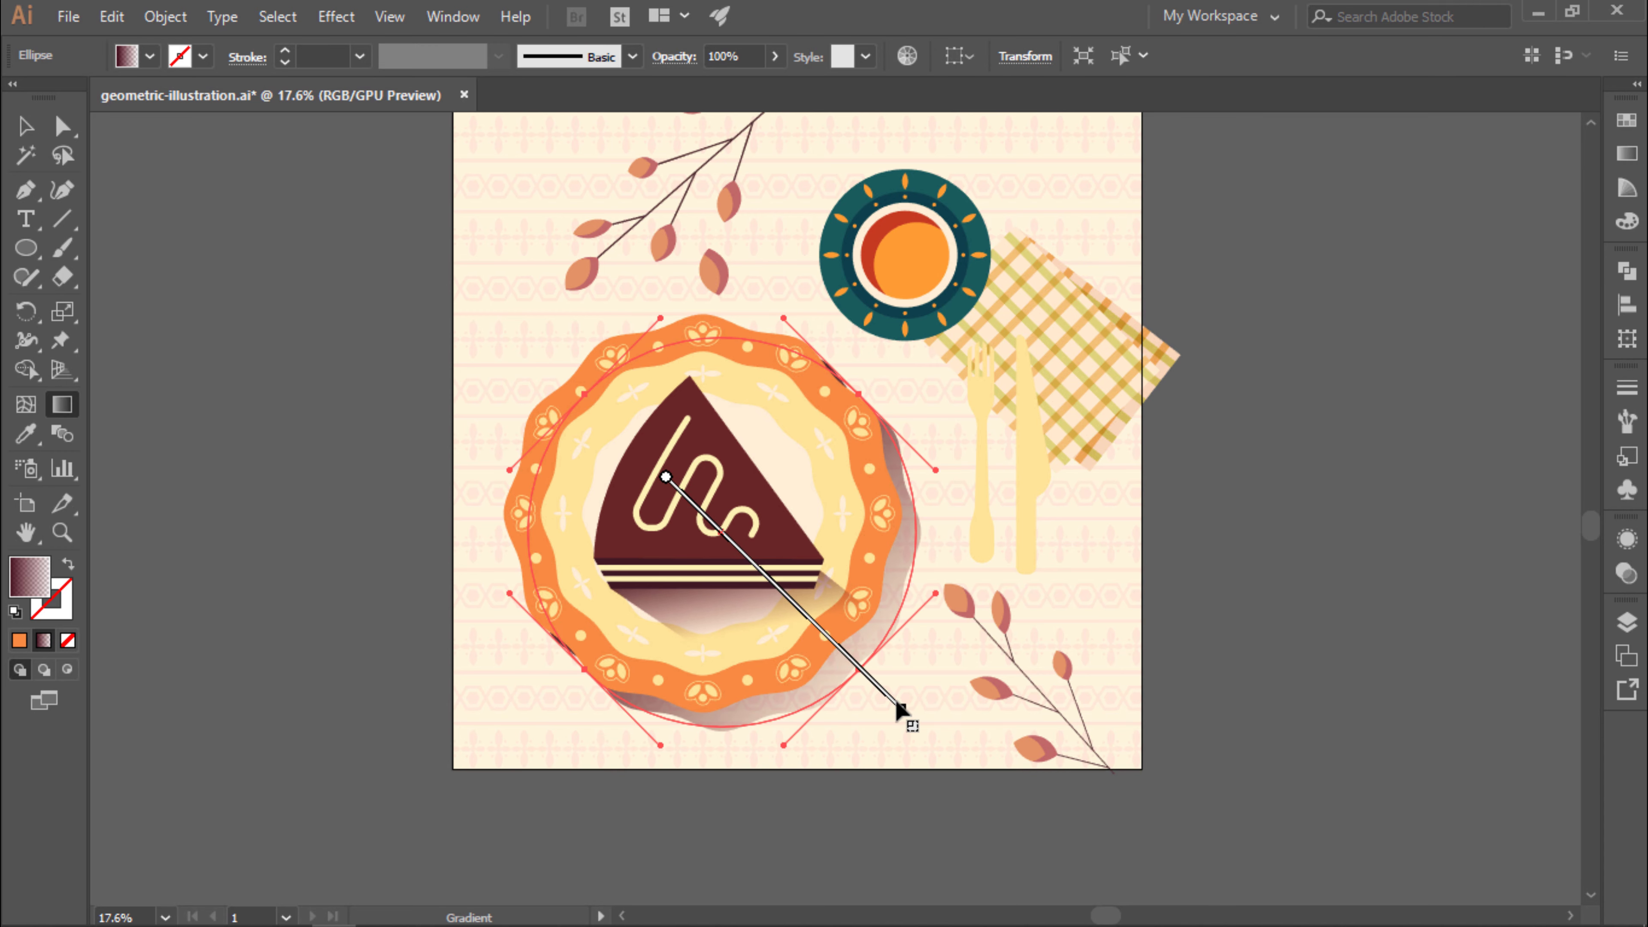
{"action": "left_click", "coordinate": [1305, 552]}
{"action": "left_click", "coordinate": [1064, 701]}
{"action": "scroll", "coordinate": [1102, 710], "scroll_direction": "up", "scroll_amount": 1}
{"action": "scroll", "coordinate": [1118, 721], "scroll_direction": "up", "scroll_amount": 1}
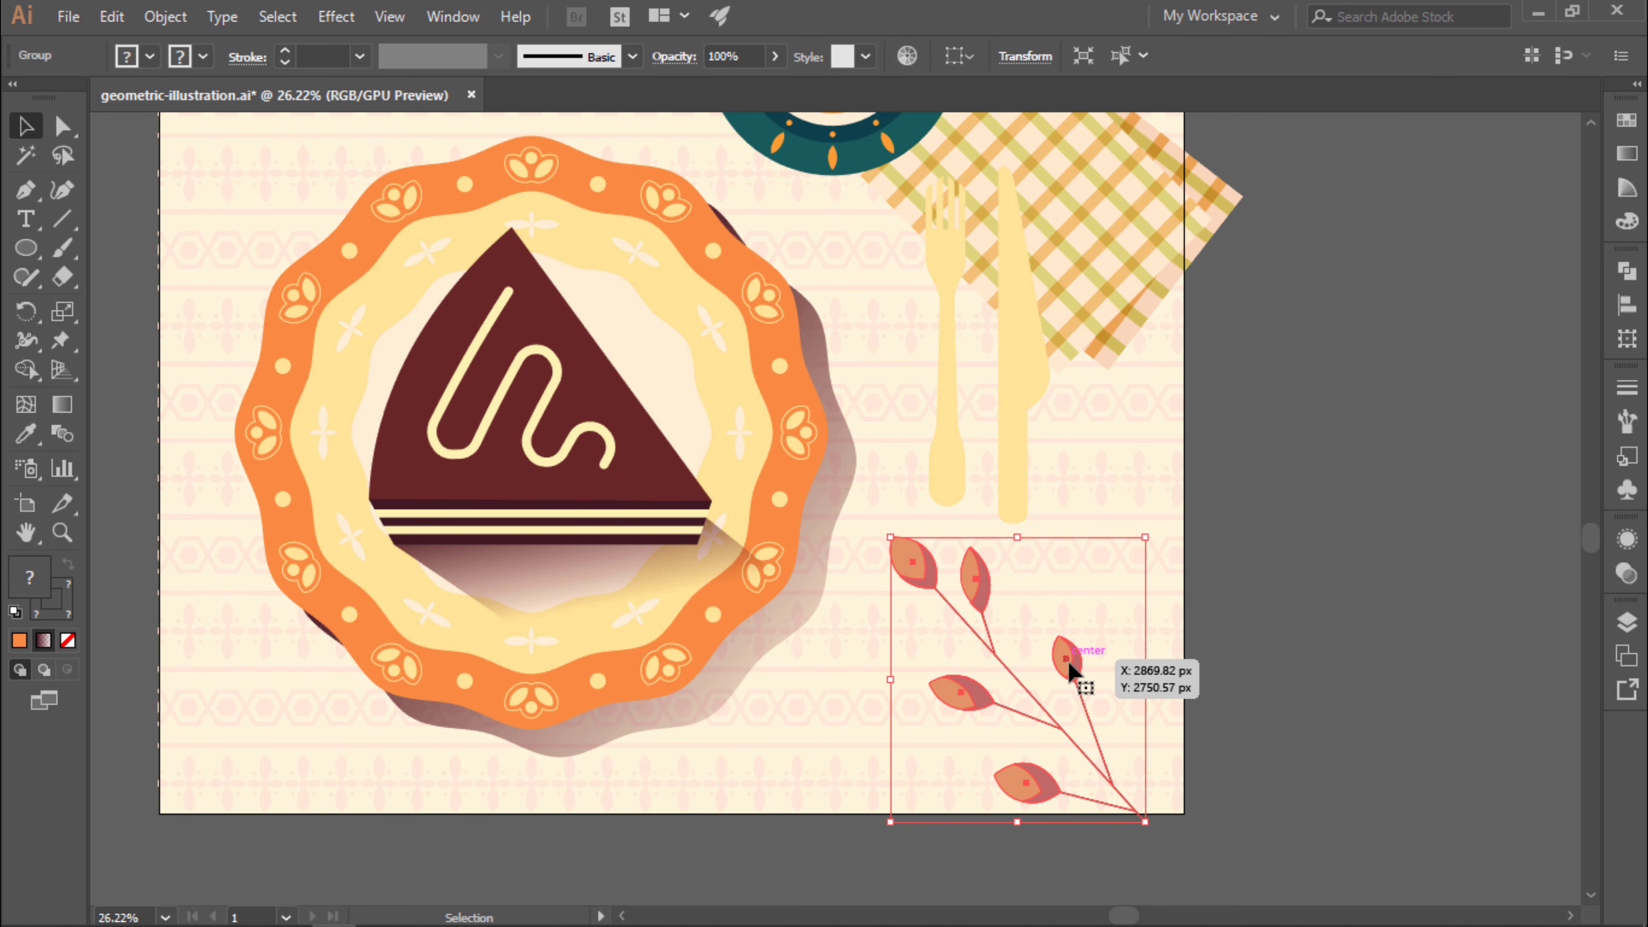
Nudge the leaf branch right and unite its pieces into one shape with Pathfinder.
{"action": "left_click_drag", "start_coordinate": [1067, 659], "coordinate": [1077, 662]}
{"action": "left_click", "coordinate": [165, 16]}
{"action": "left_click", "coordinate": [387, 456]}
{"action": "left_click", "coordinate": [1626, 271]}
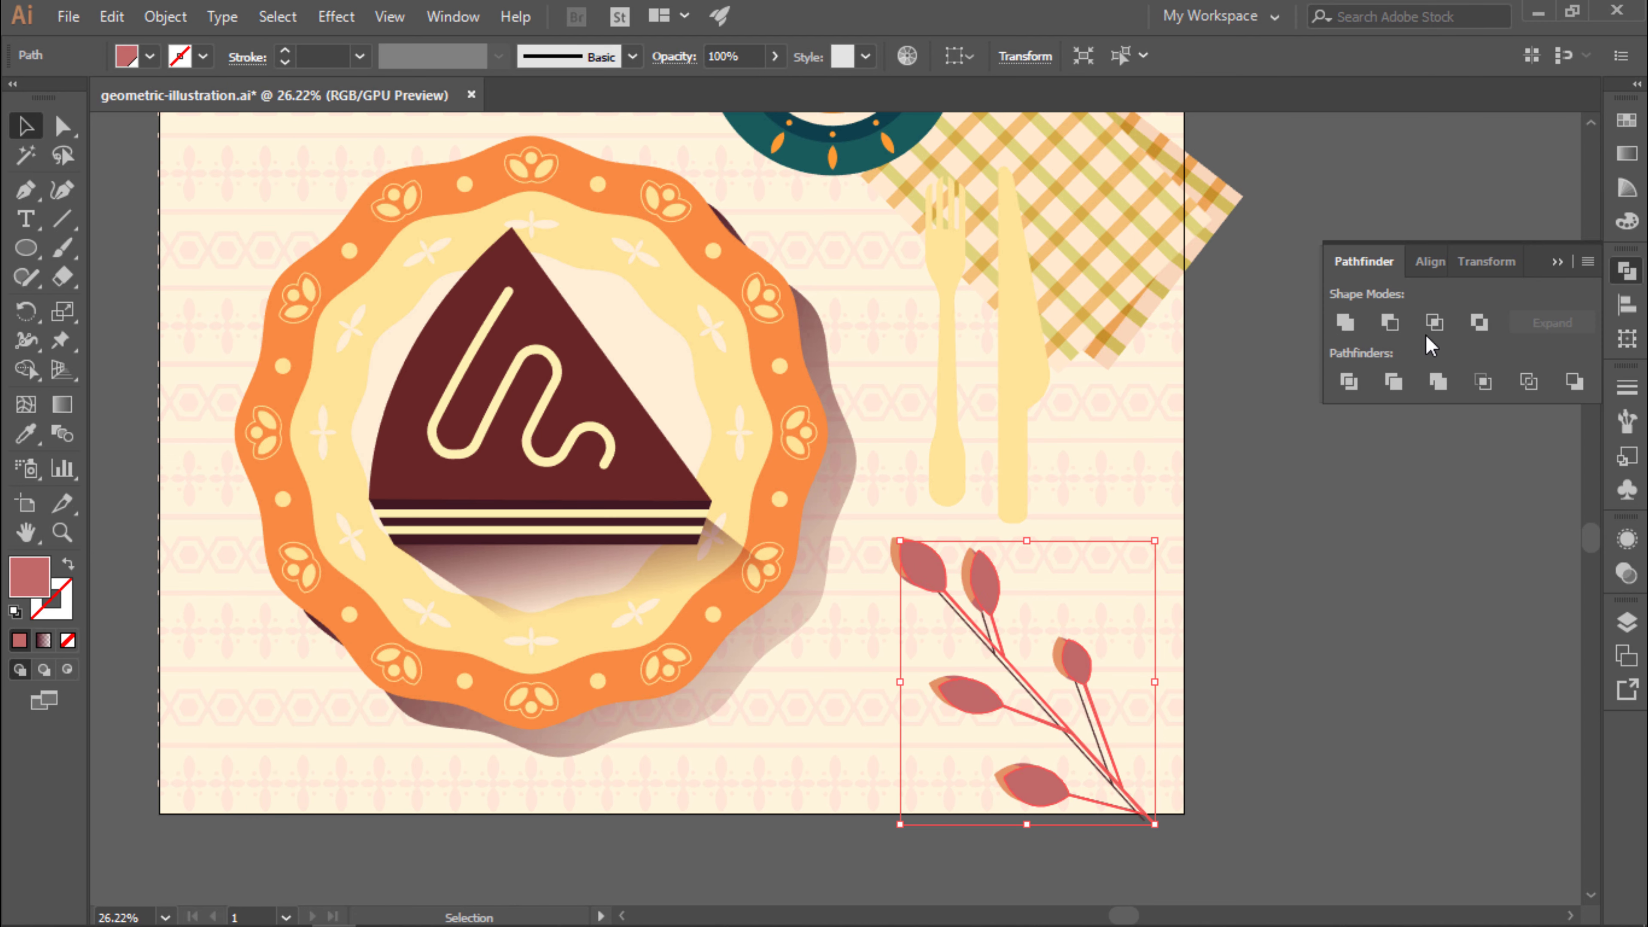
{"action": "left_click", "coordinate": [1346, 322]}
{"action": "key", "text": "v"}
{"action": "left_click", "coordinate": [1143, 685]}
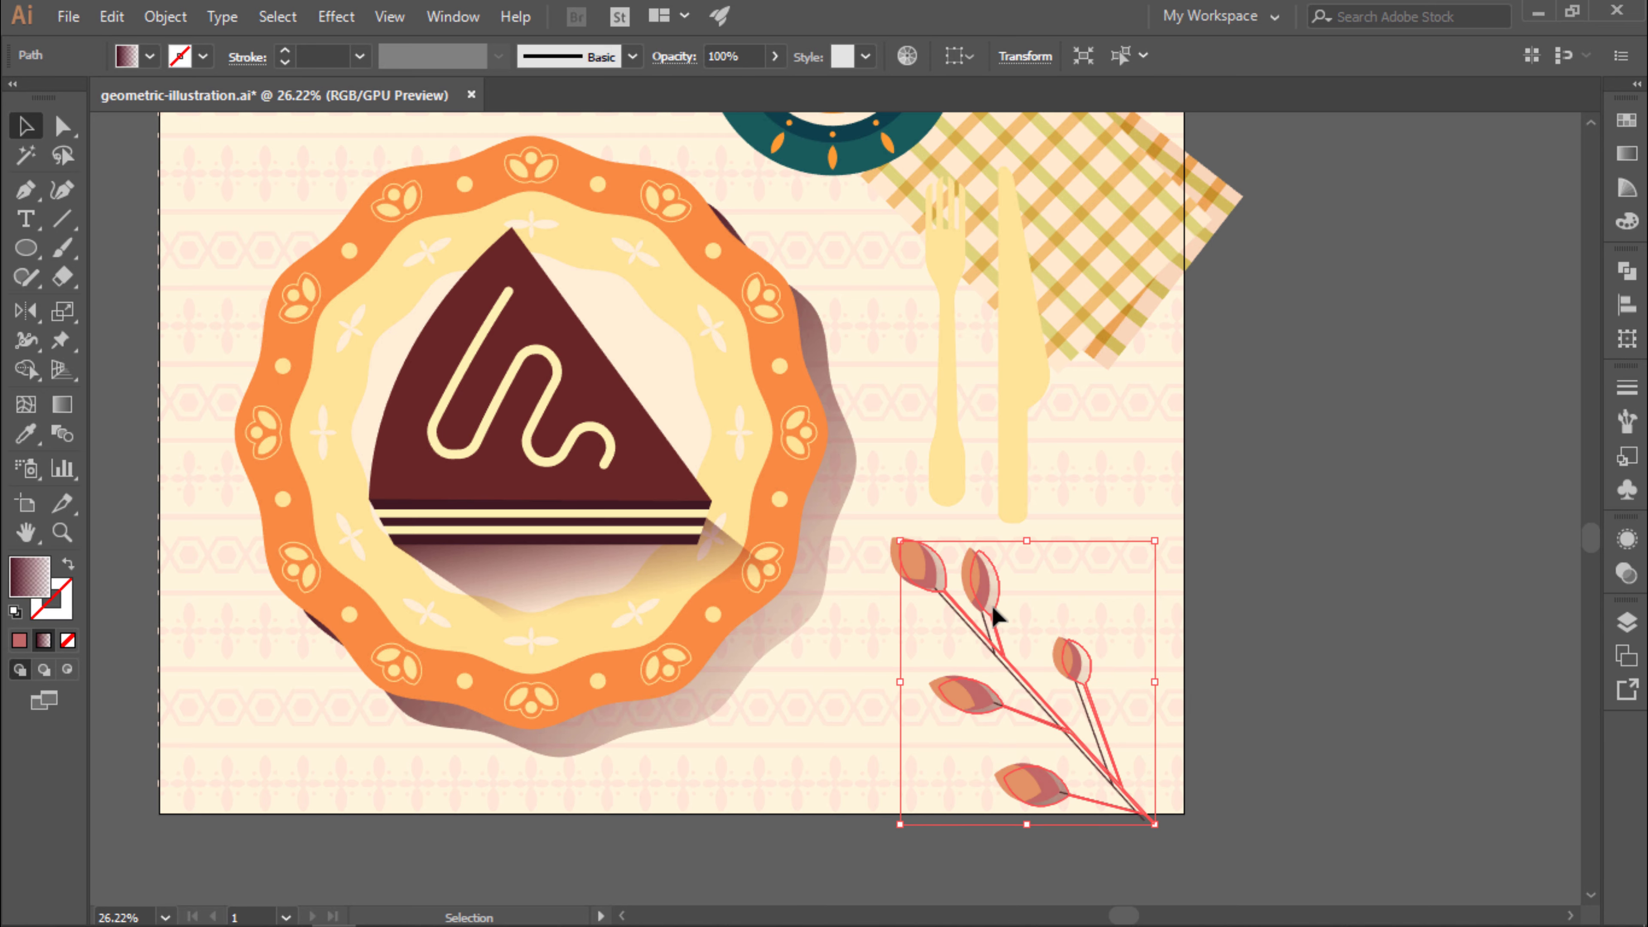
Expand the leaf branch group into plain shapes via Object > Expand.
{"action": "double_click", "coordinate": [1090, 678]}
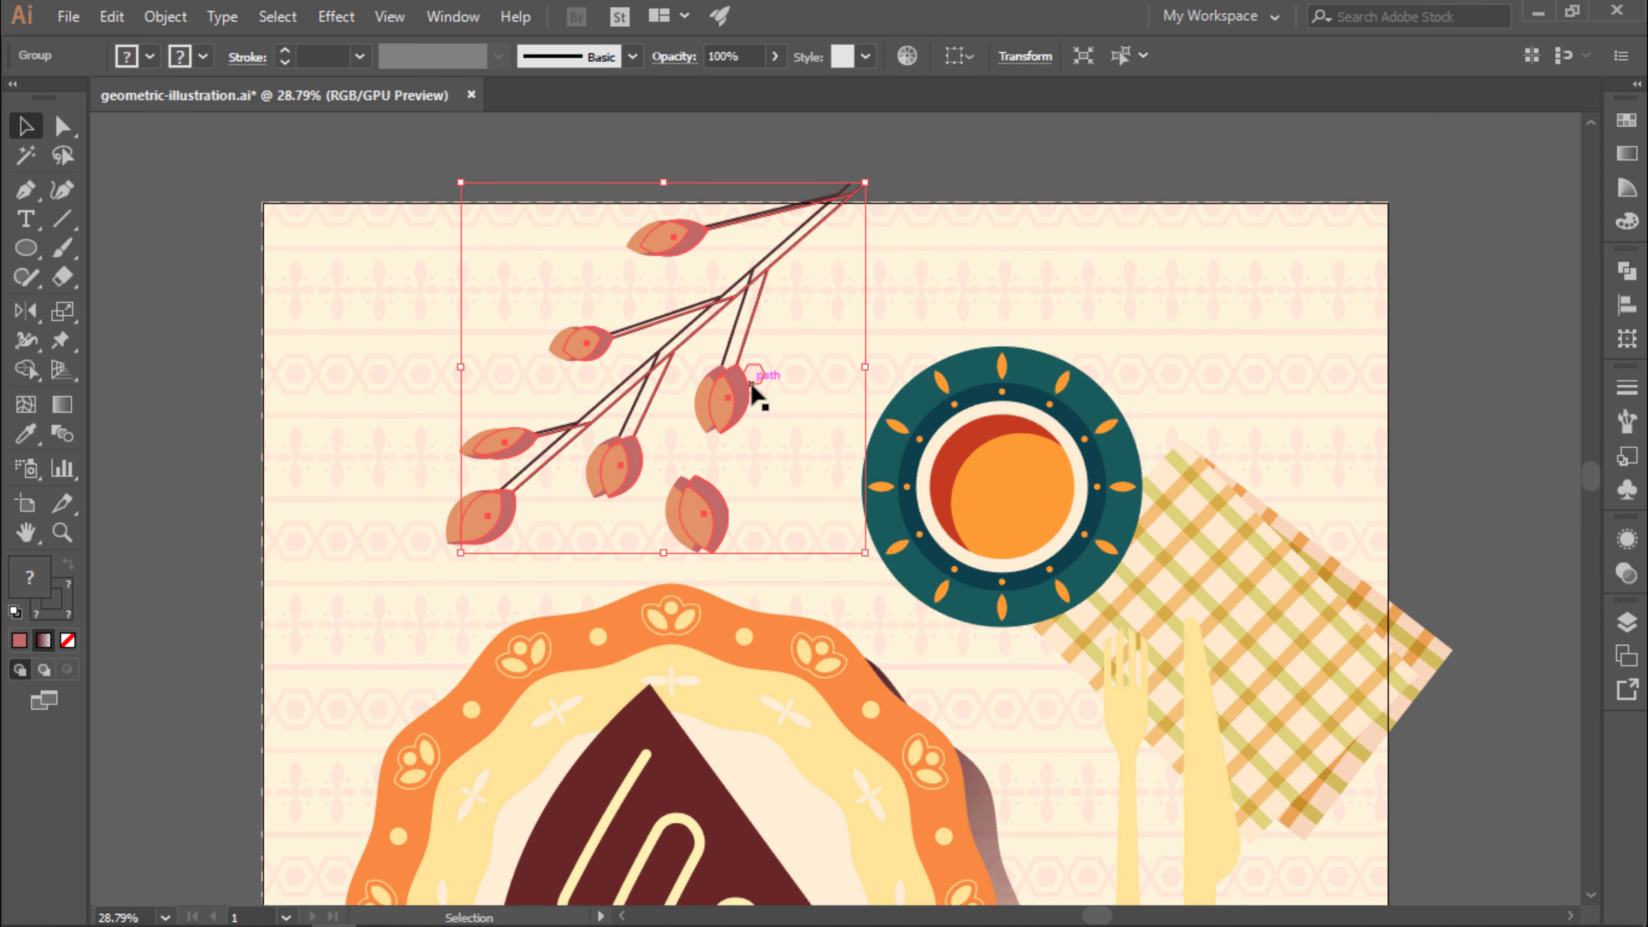
{"action": "left_click", "coordinate": [165, 17]}
{"action": "left_click", "coordinate": [188, 260]}
{"action": "key", "text": "Return"}
{"action": "left_click", "coordinate": [1627, 270]}
Eyedrop the plate shadow's maroon gradient onto the leaves and tweak its direction and transparency.
{"action": "key", "text": "i"}
{"action": "left_click", "coordinate": [992, 790]}
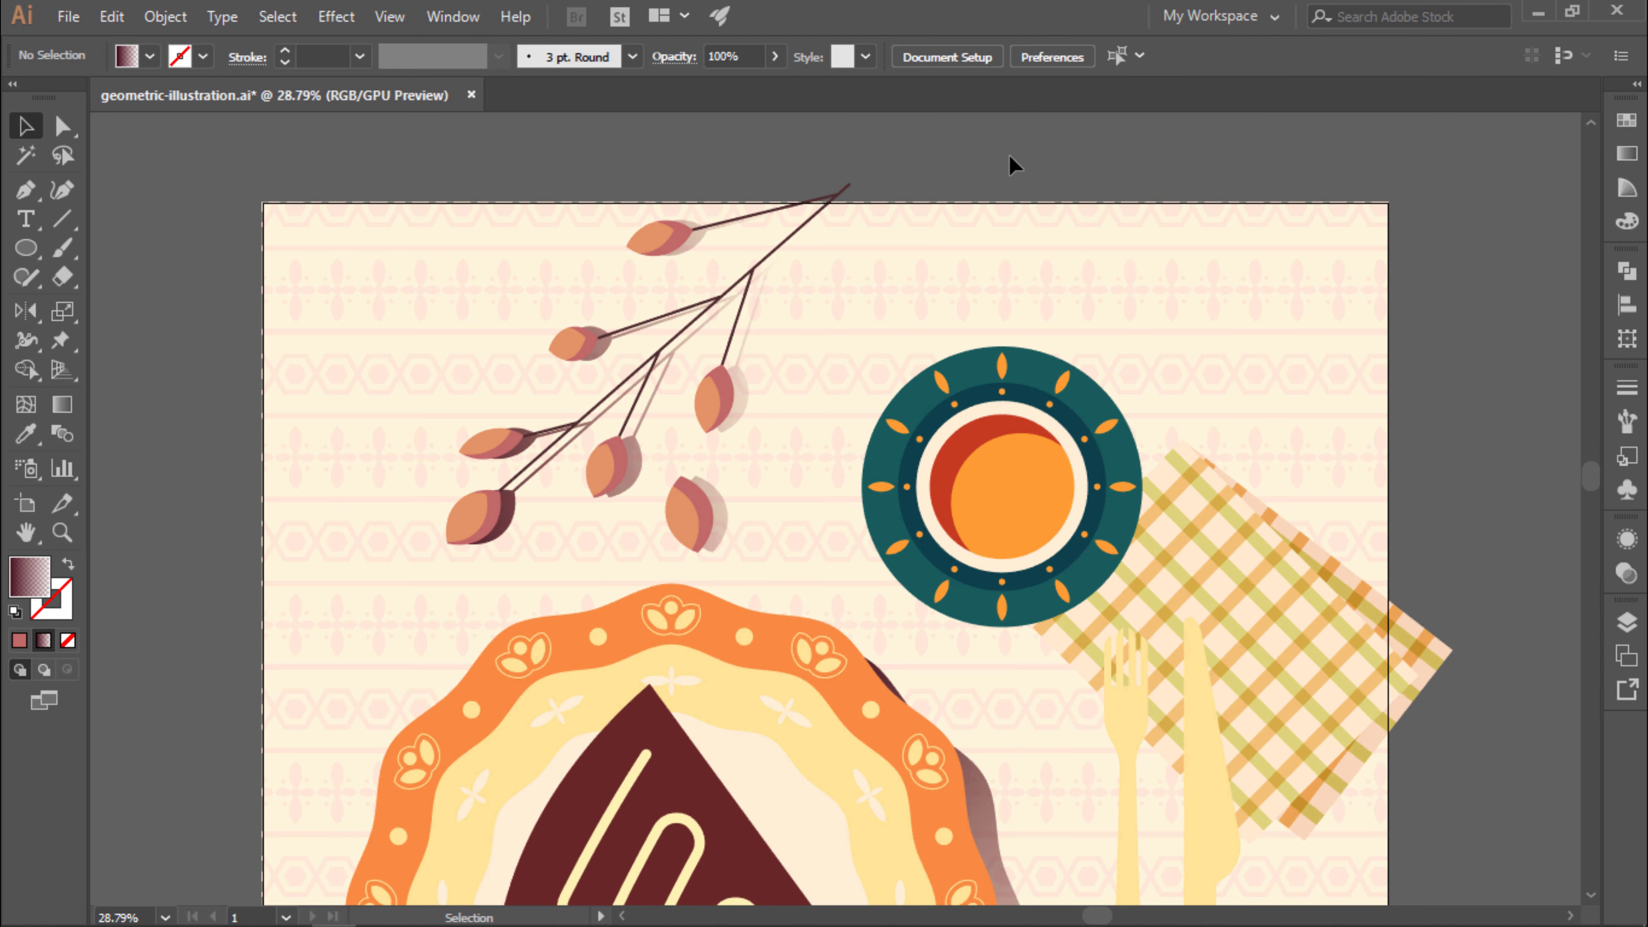
{"action": "double_click", "coordinate": [720, 397]}
{"action": "key", "text": "g"}
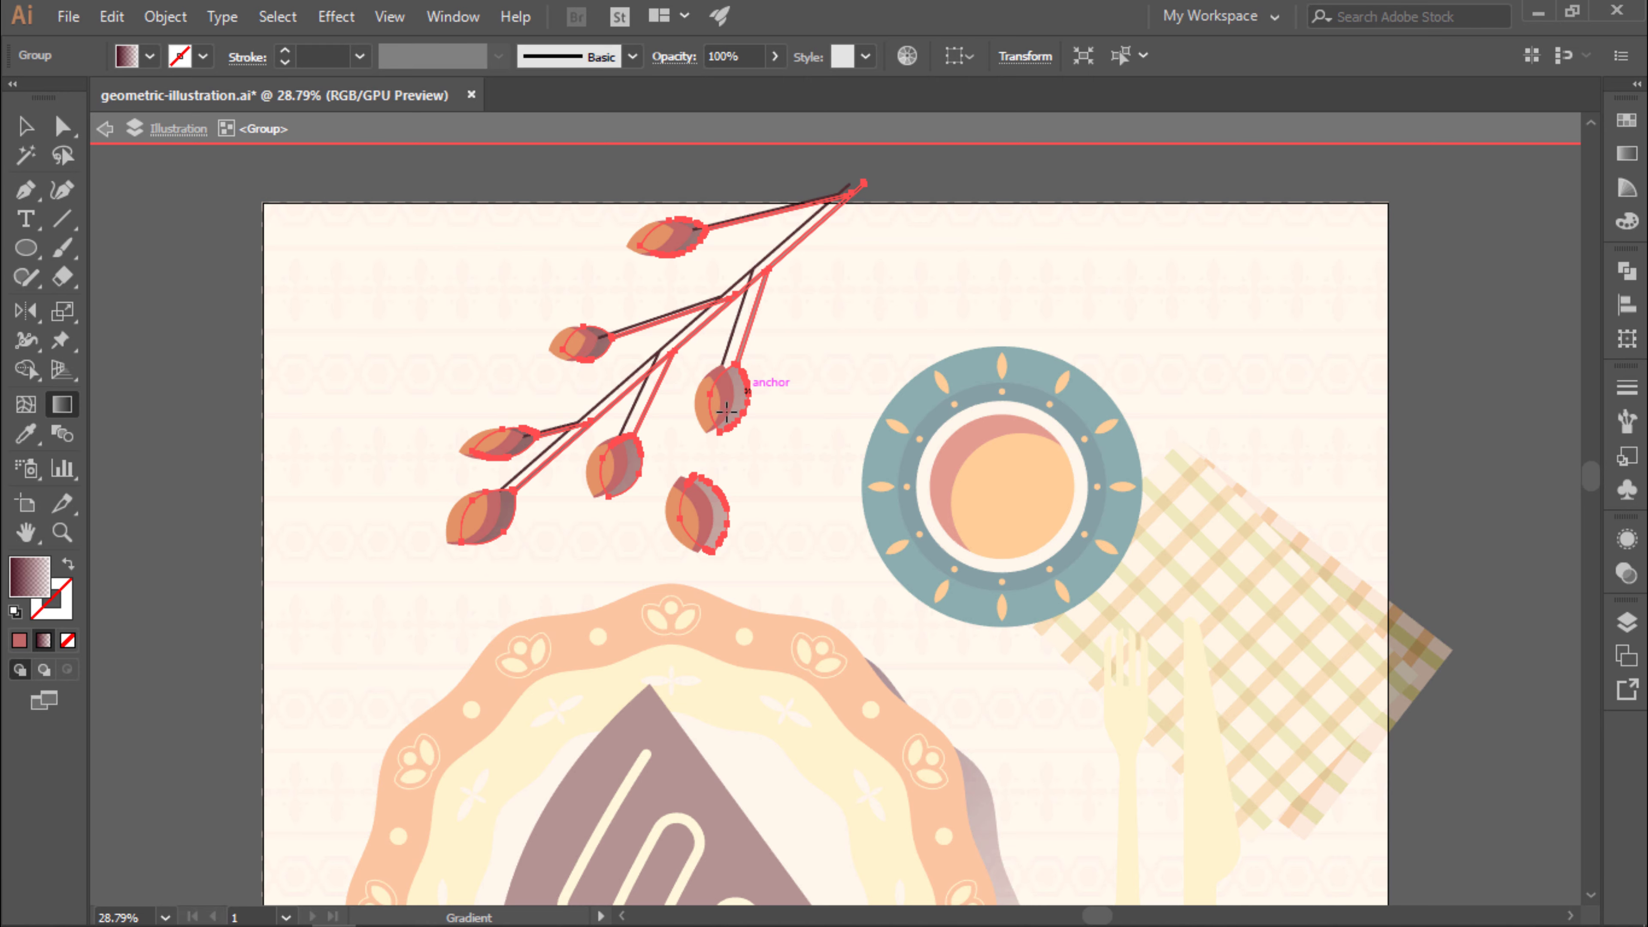
{"action": "key", "text": "ctrl+shift+F10"}
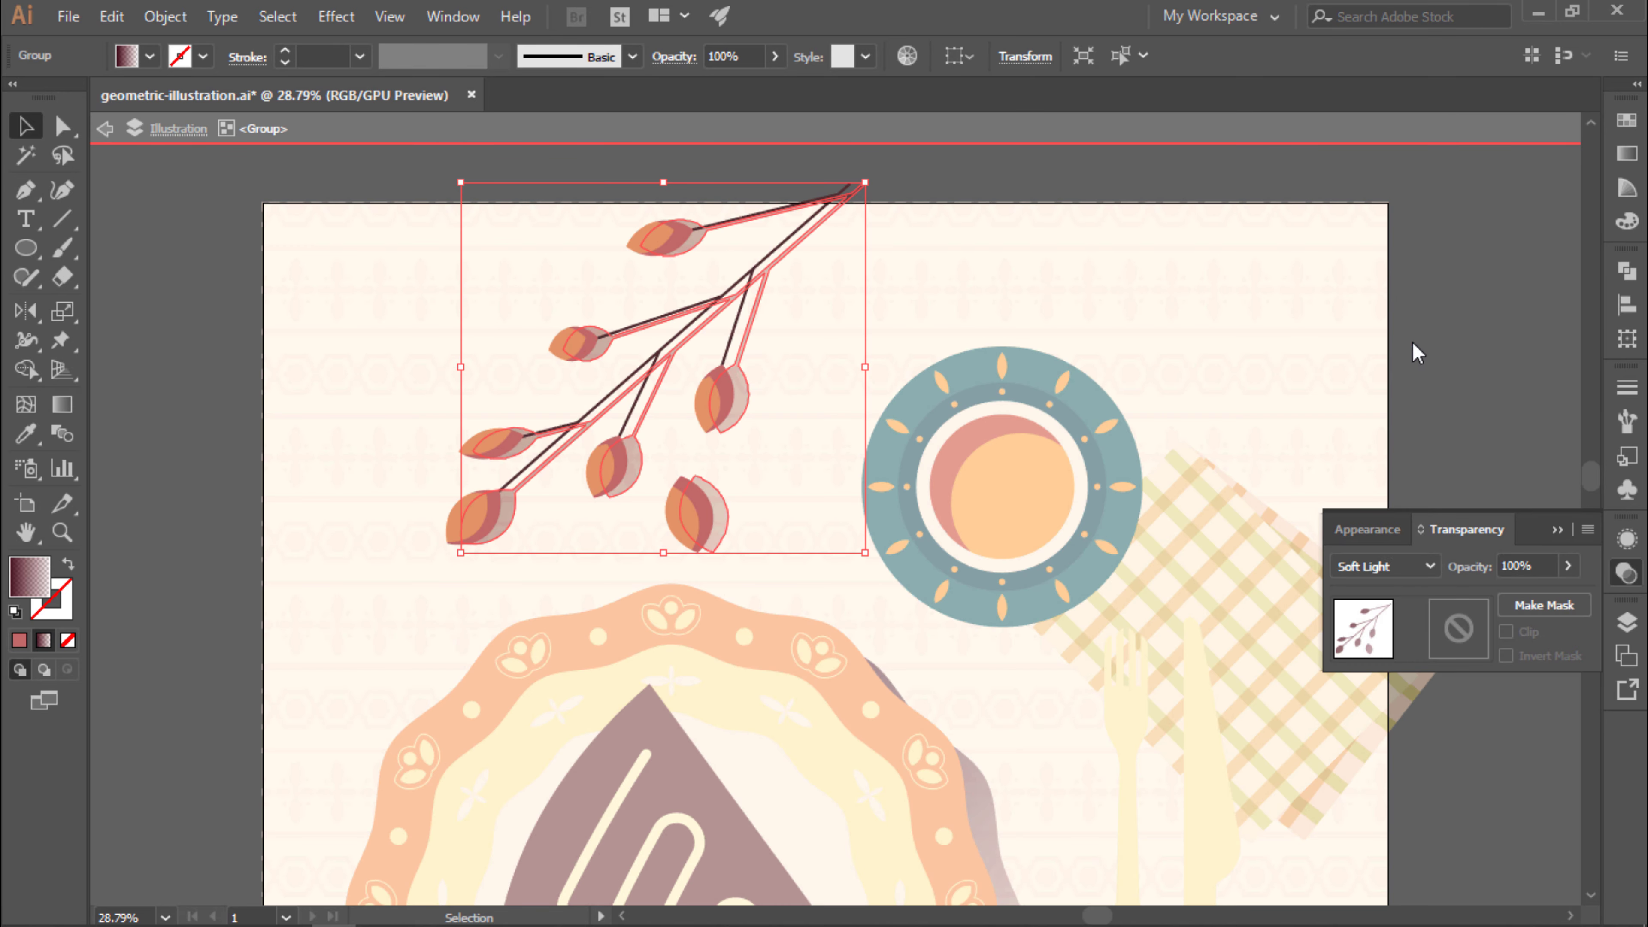
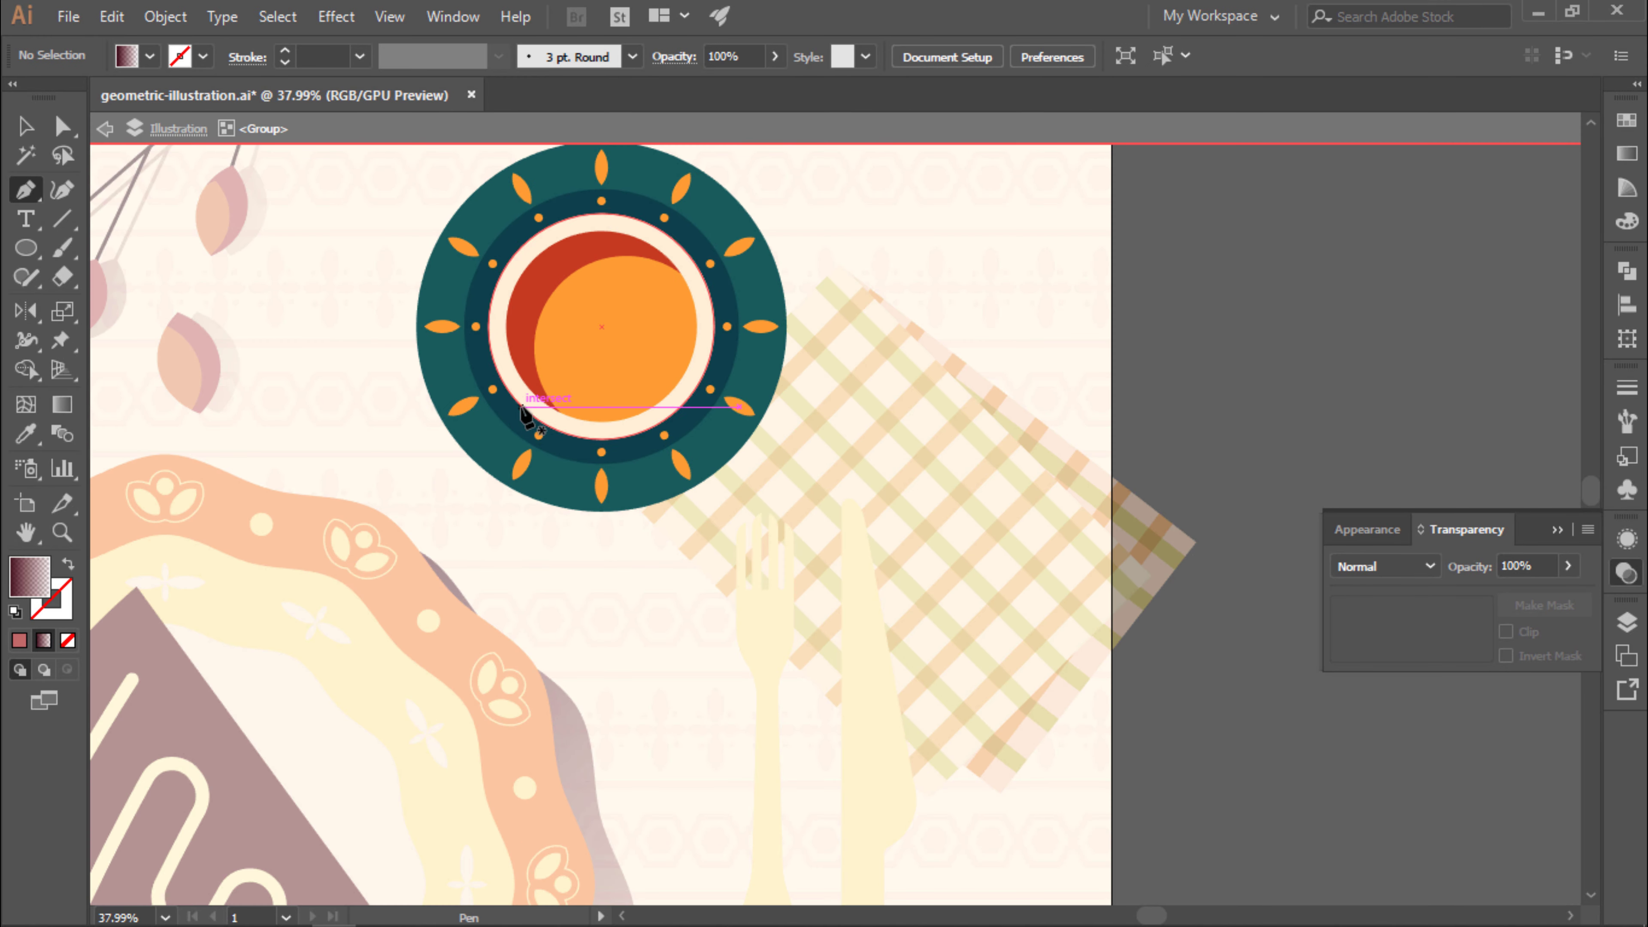
Draw a diamond over the saucer and intersect it with the saucer circle as a shadow shape.
{"action": "left_click", "coordinate": [510, 393]}
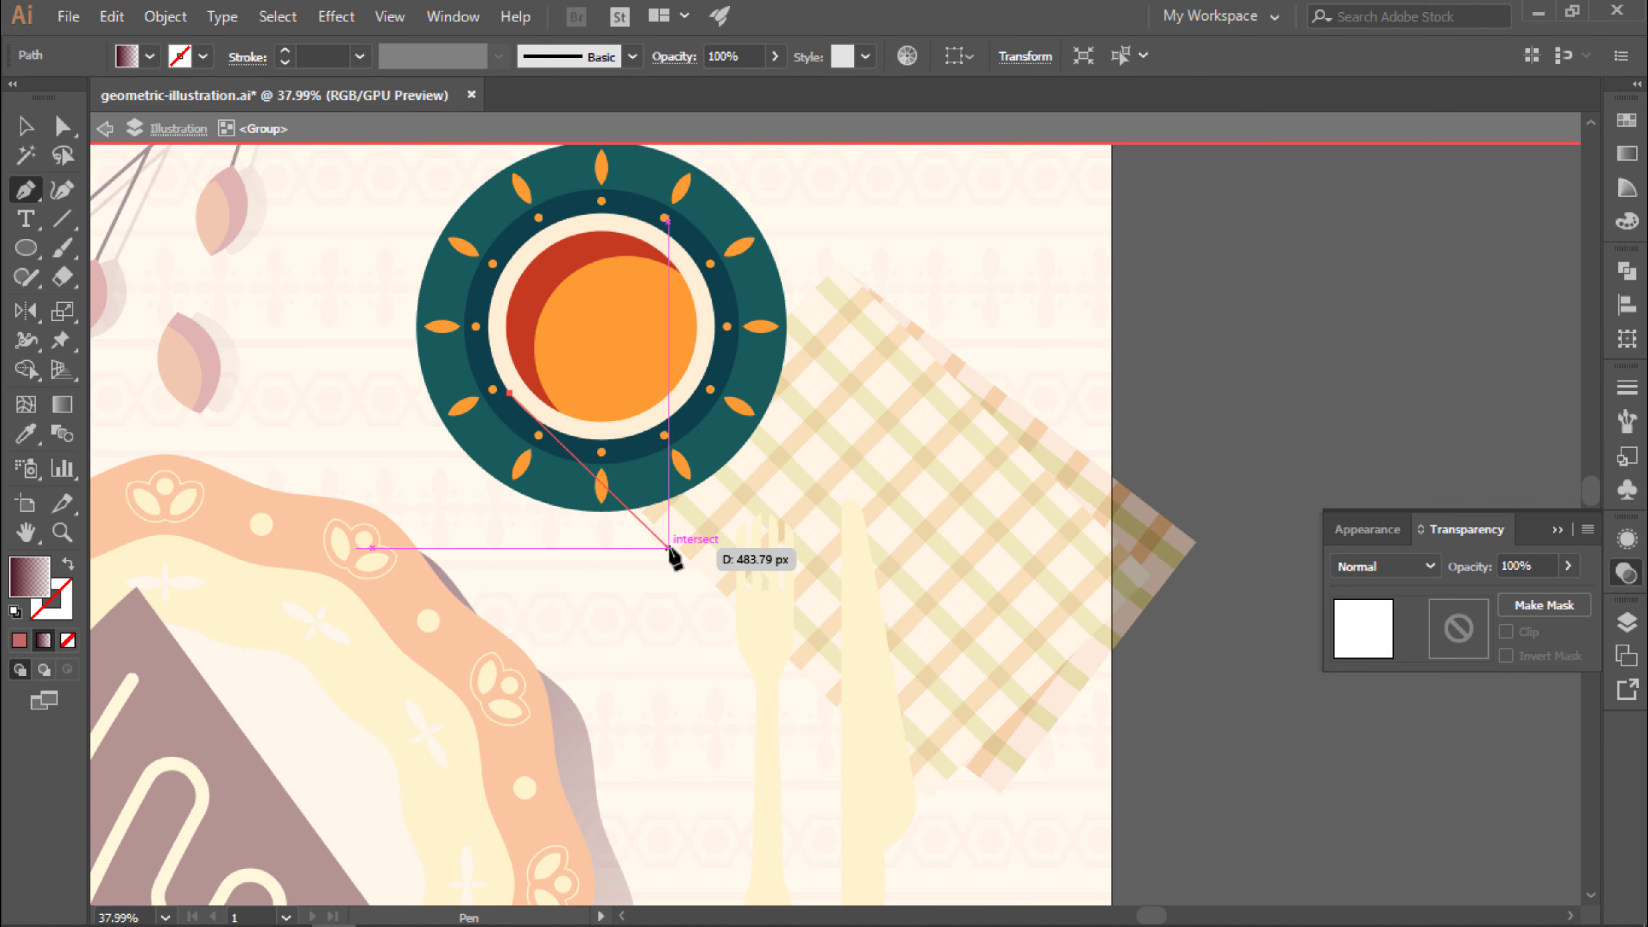
{"action": "left_click", "coordinate": [668, 548]}
{"action": "left_click", "coordinate": [846, 368]}
{"action": "left_click", "coordinate": [678, 244]}
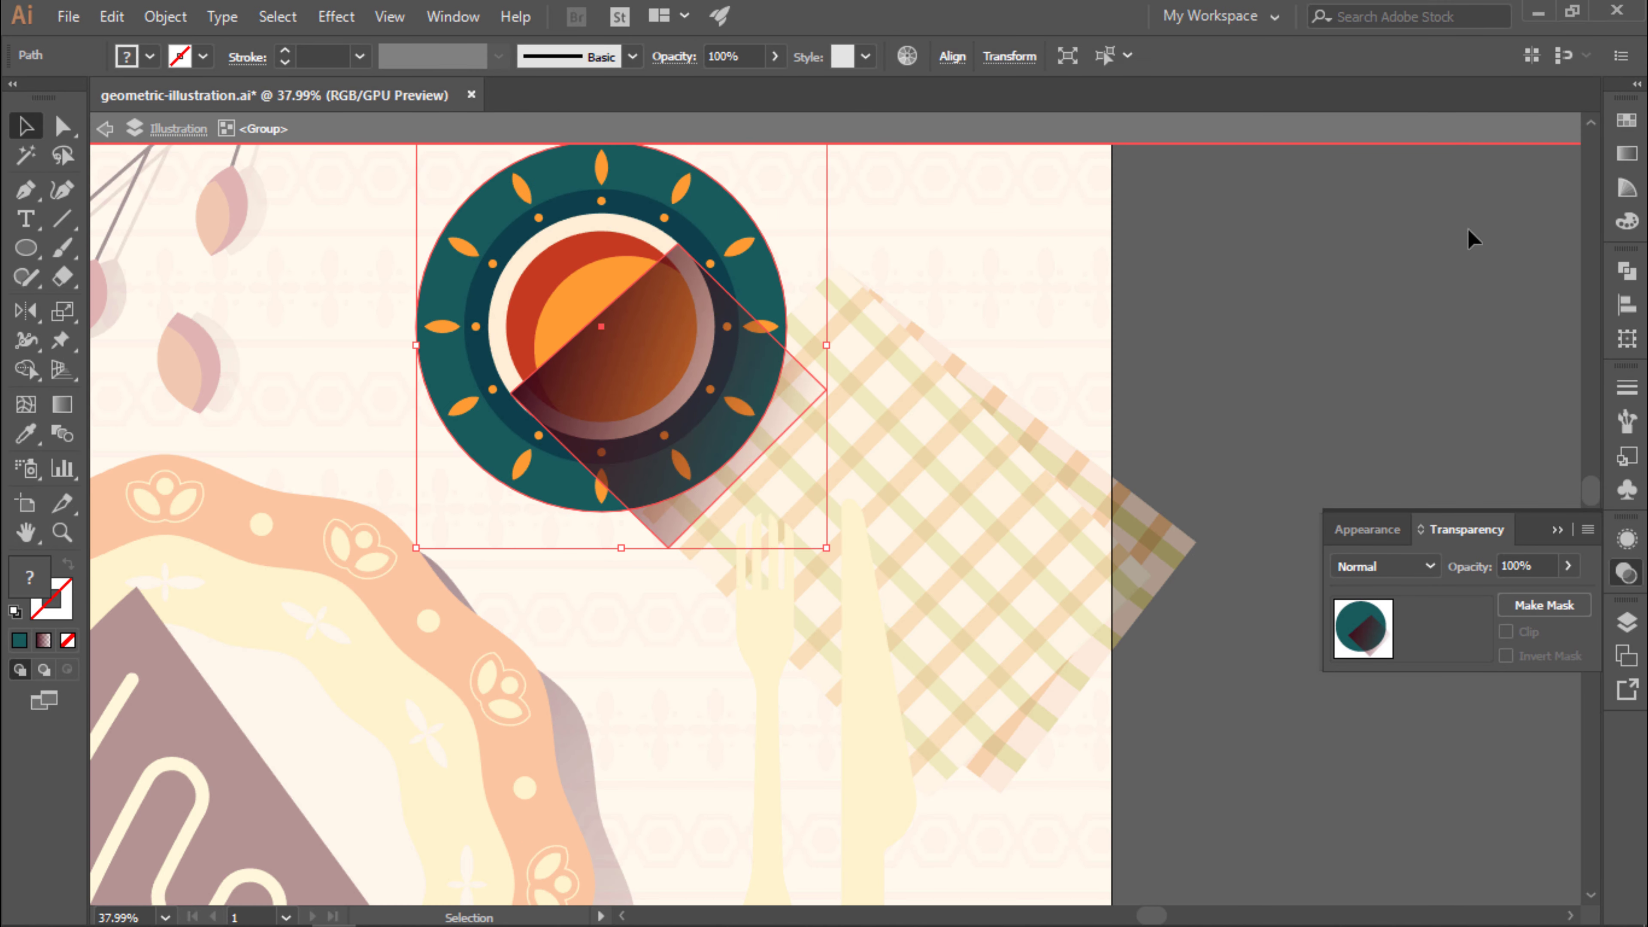
{"action": "left_click", "coordinate": [1627, 270]}
{"action": "left_click", "coordinate": [1434, 324]}
Angle the shadow's gradient diagonally across the saucer and blend it in Multiply.
{"action": "left_click_drag", "start_coordinate": [607, 313], "coordinate": [791, 471]}
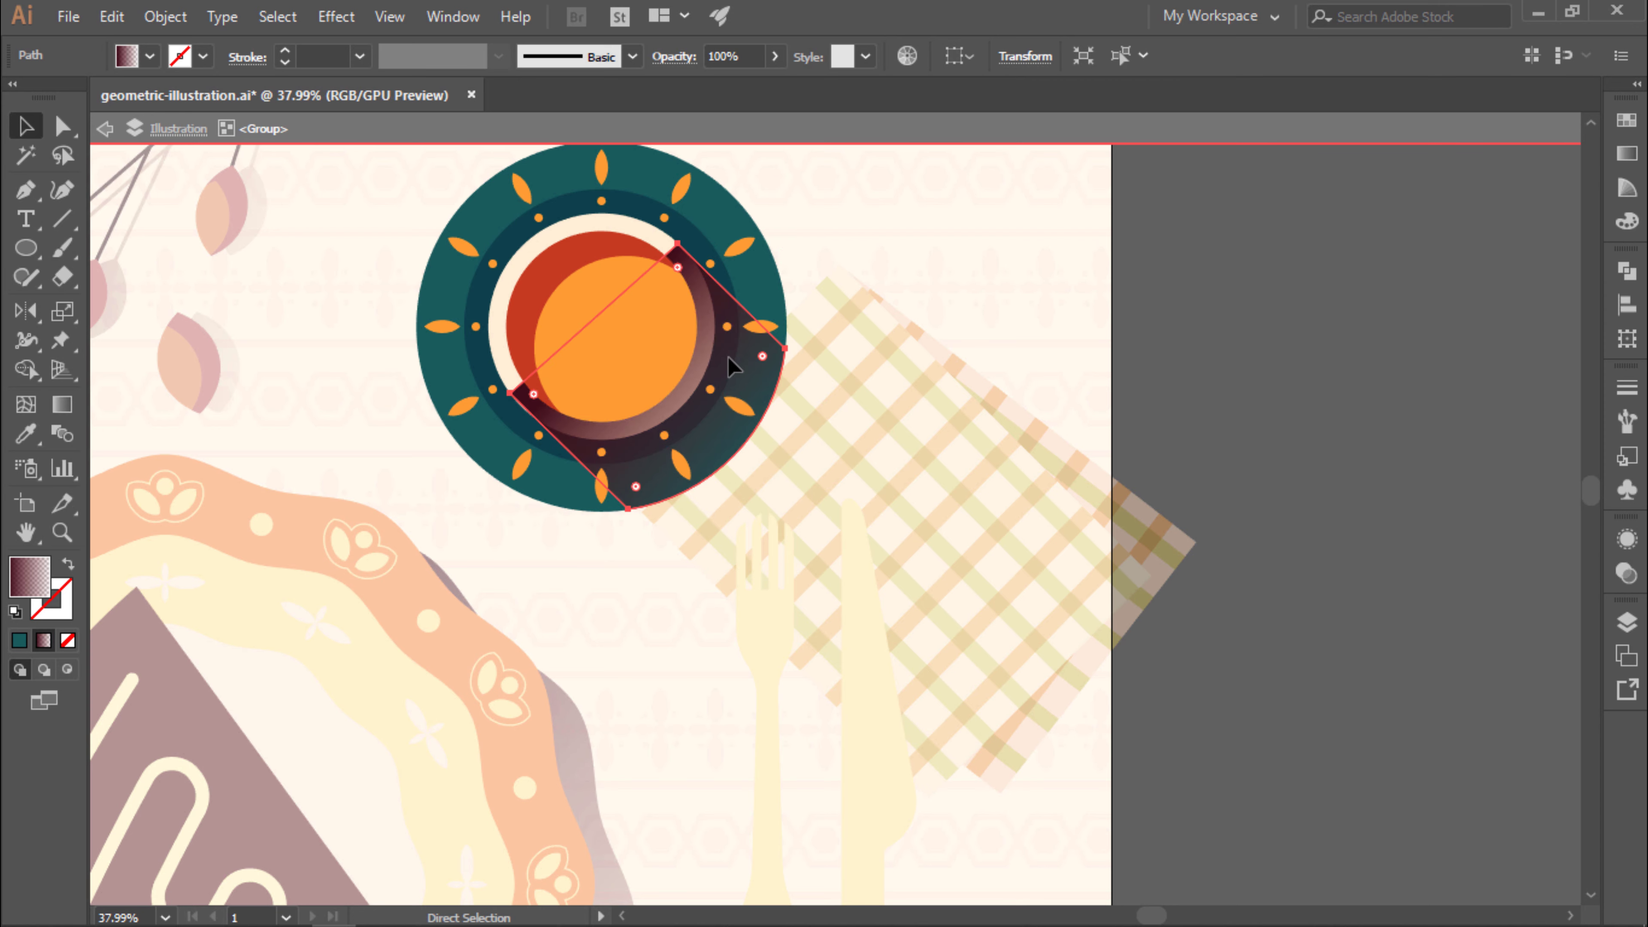
{"action": "left_click", "coordinate": [1046, 336]}
{"action": "scroll", "coordinate": [1096, 350], "scroll_direction": "down", "scroll_amount": 2}
{"action": "left_click", "coordinate": [811, 402]}
{"action": "left_click", "coordinate": [1386, 566]}
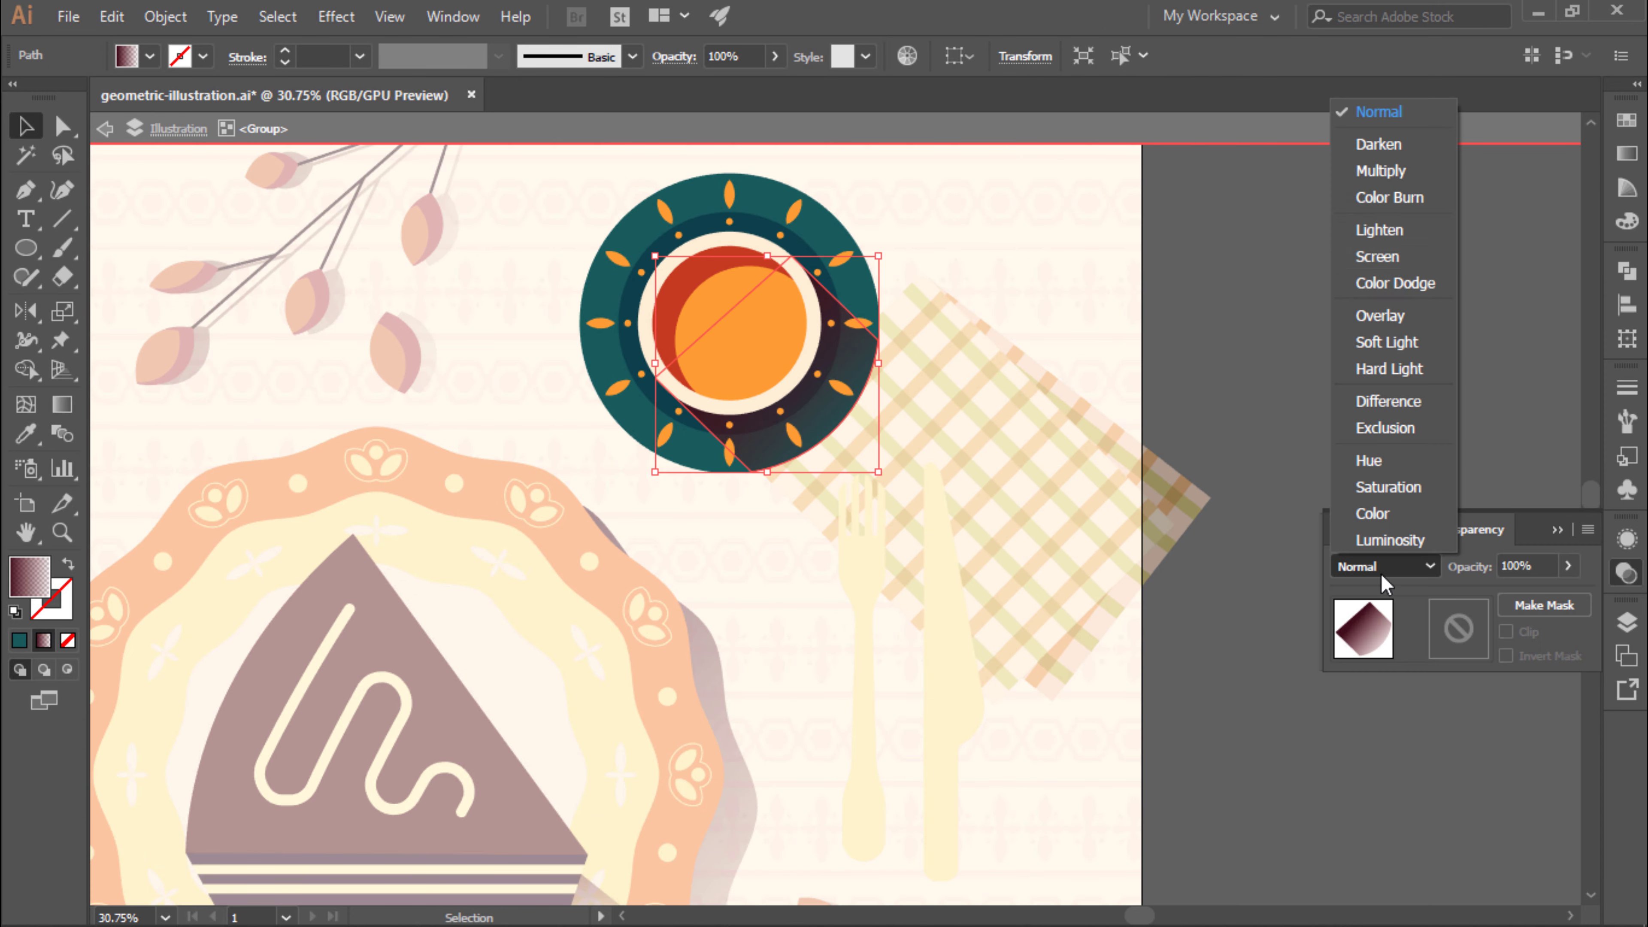
{"action": "left_click", "coordinate": [1379, 144]}
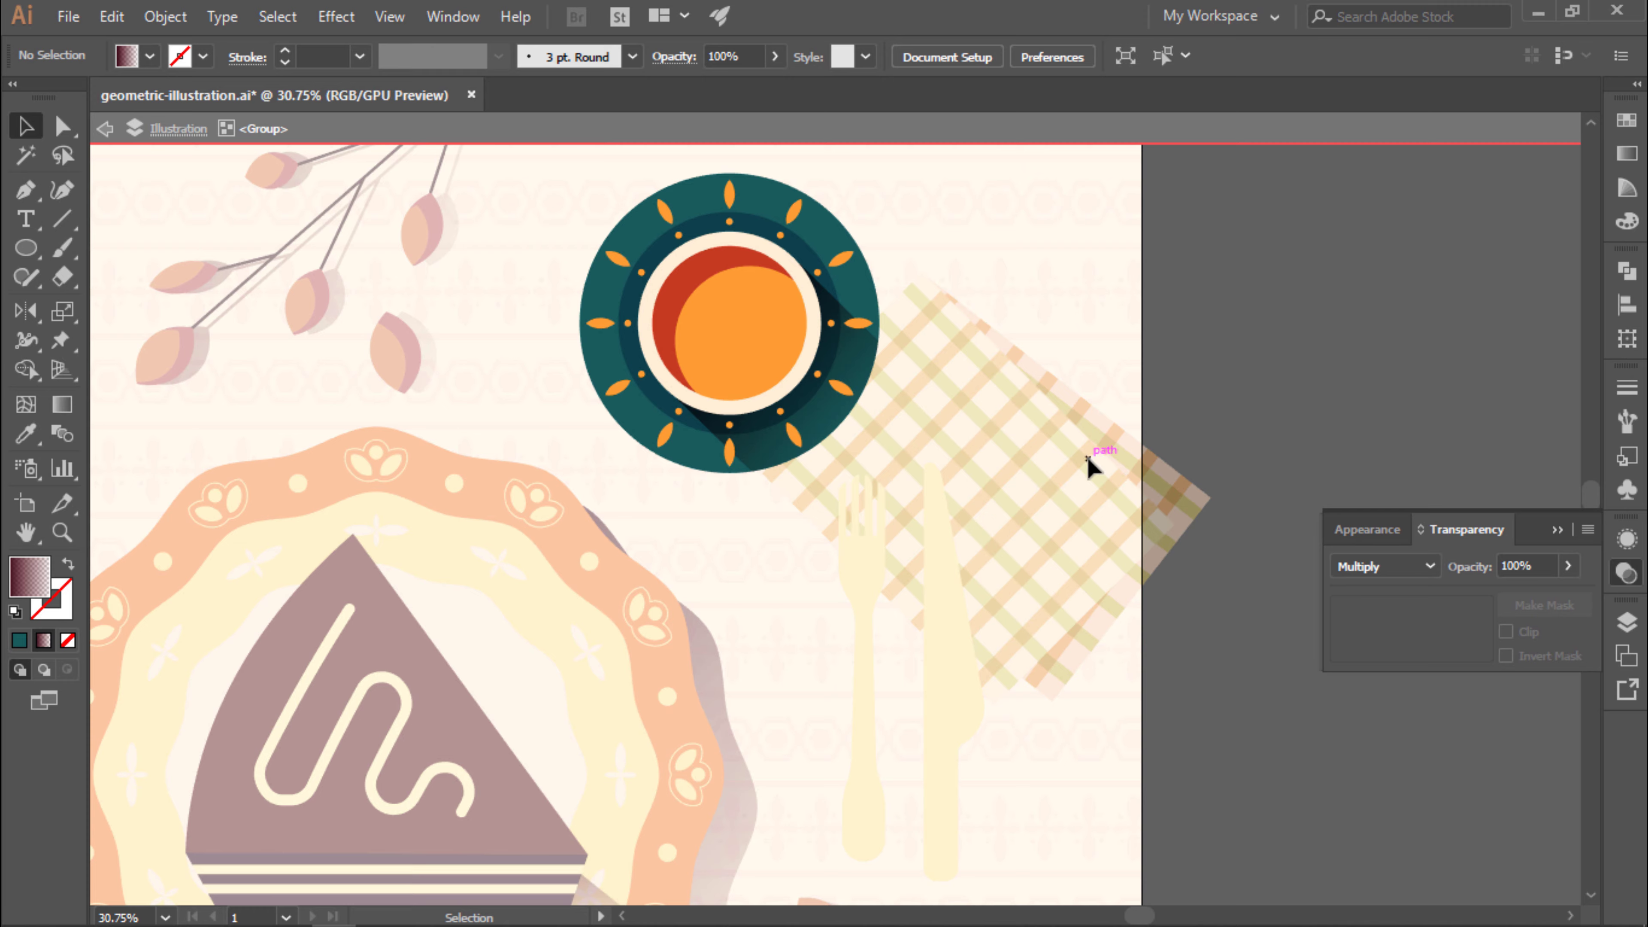
Set a diagonal gradient across the teal saucer ellipse inside the teacup group.
{"action": "double_click", "coordinate": [1071, 433]}
{"action": "scroll", "coordinate": [1072, 433], "scroll_direction": "down", "scroll_amount": 2}
{"action": "left_click_drag", "start_coordinate": [1250, 354], "coordinate": [1097, 370]}
{"action": "double_click", "coordinate": [783, 324]}
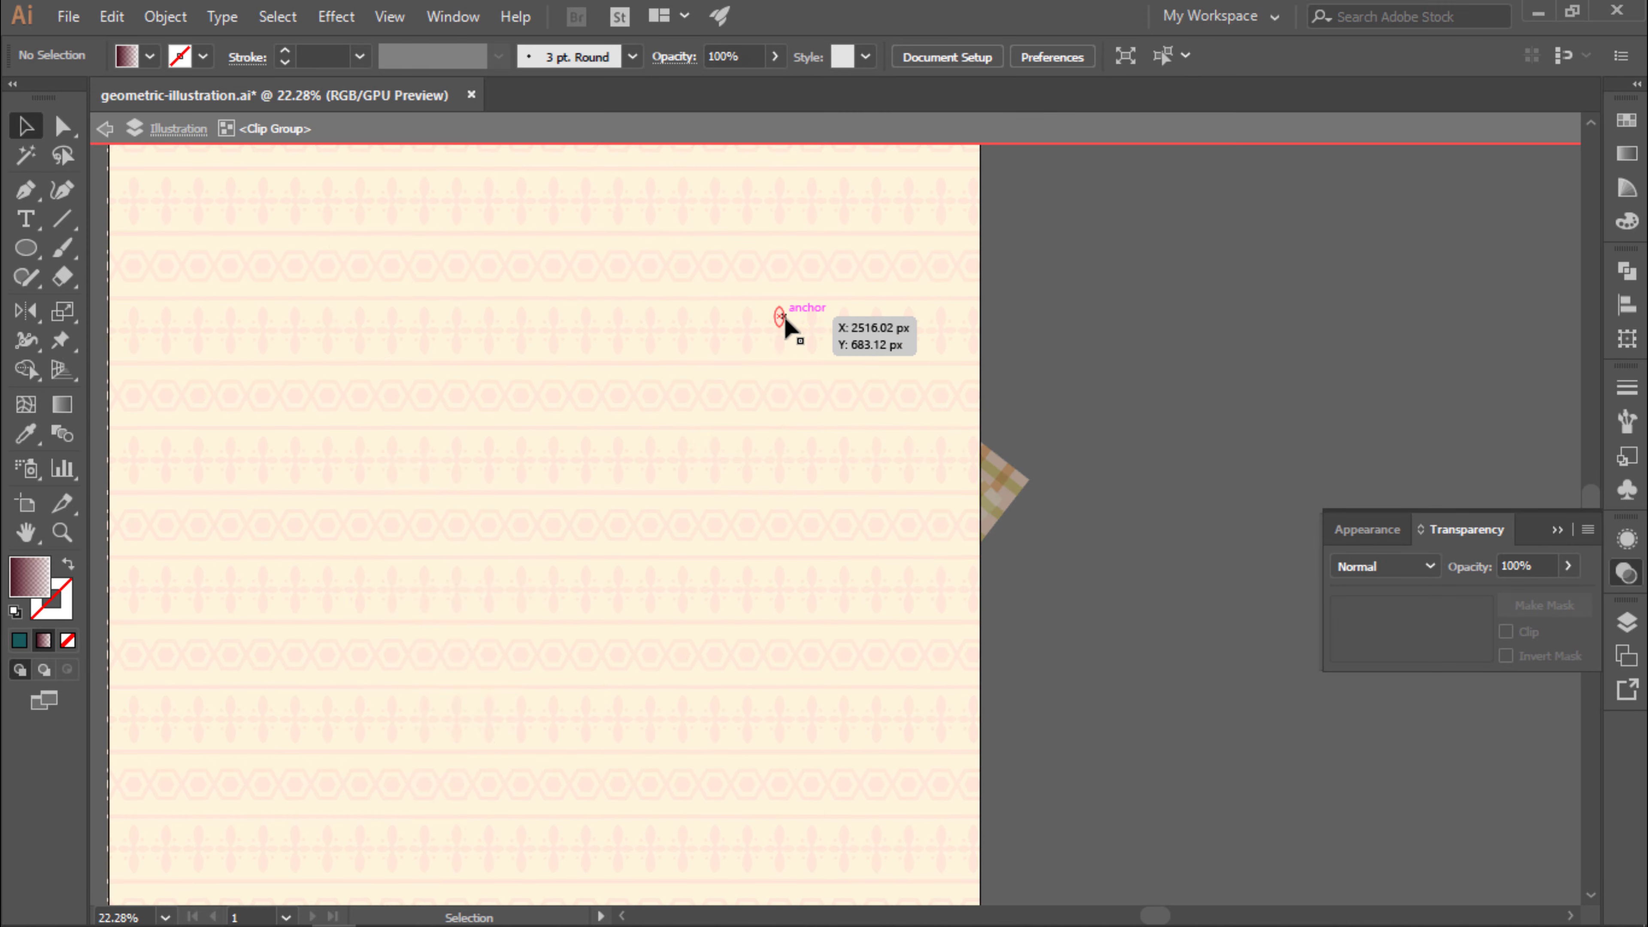
{"action": "left_click", "coordinate": [776, 289]}
{"action": "double_click", "coordinate": [775, 289]}
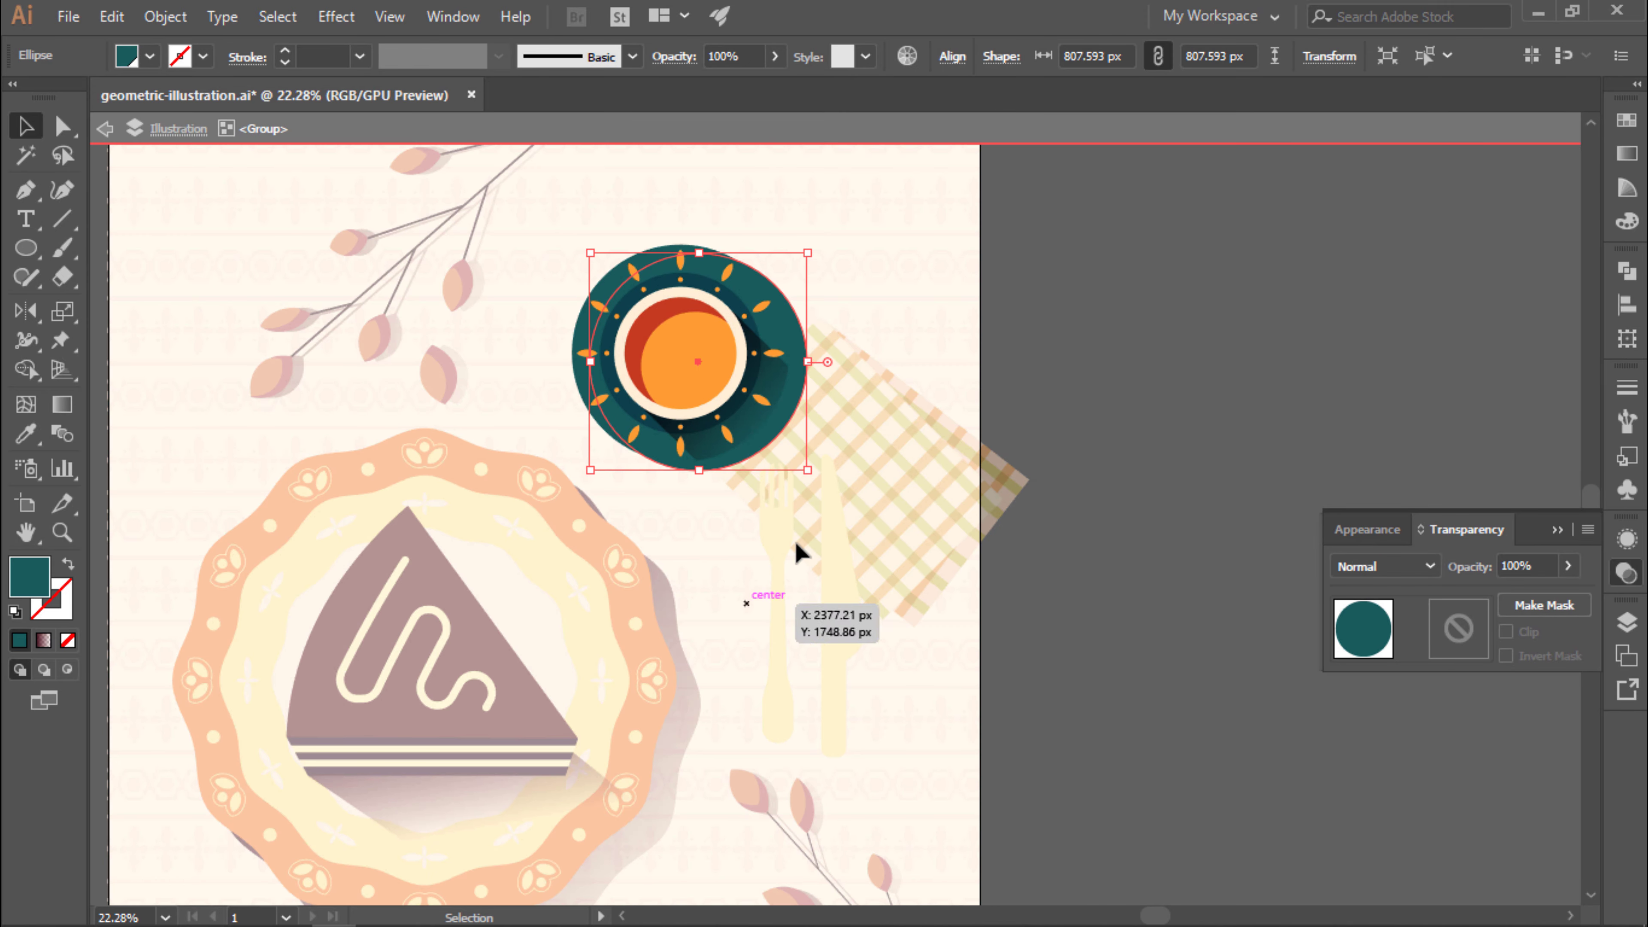
{"action": "key", "text": "g"}
{"action": "left_click_drag", "start_coordinate": [661, 327], "coordinate": [798, 455]}
Set the teacup's table shadow to Multiply at 80% opacity and nudge it right.
{"action": "key", "text": "Escape"}
{"action": "key", "text": "a"}
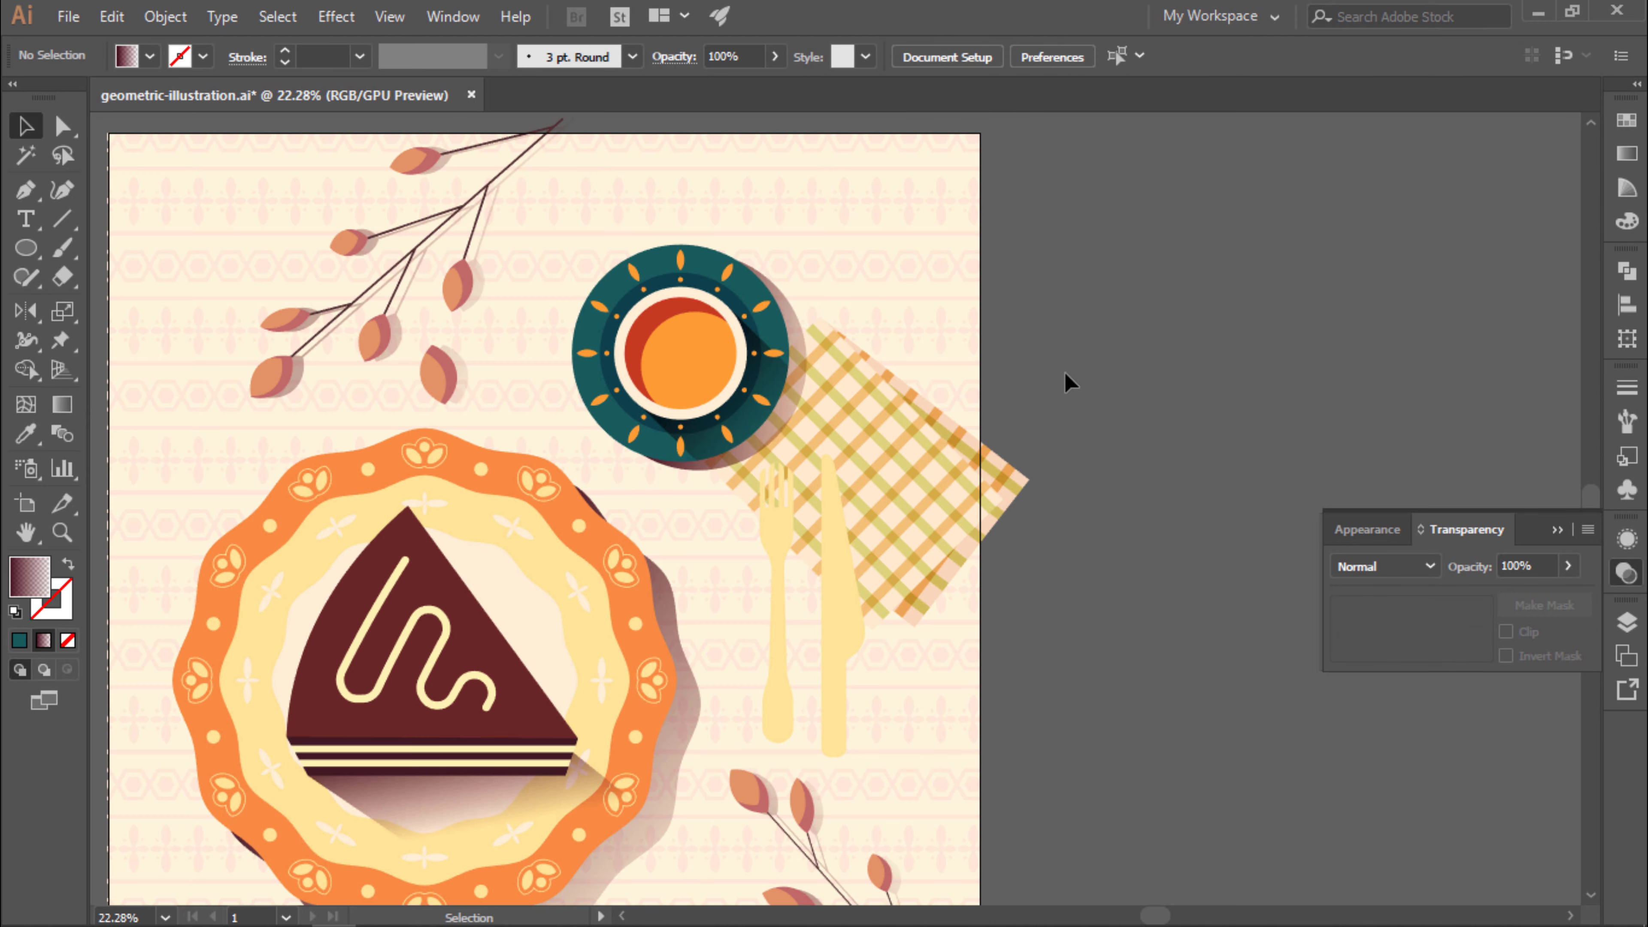
{"action": "left_click", "coordinate": [1384, 566]}
{"action": "left_click", "coordinate": [1369, 176]}
{"action": "type", "text": "80"}
{"action": "key", "text": "Return"}
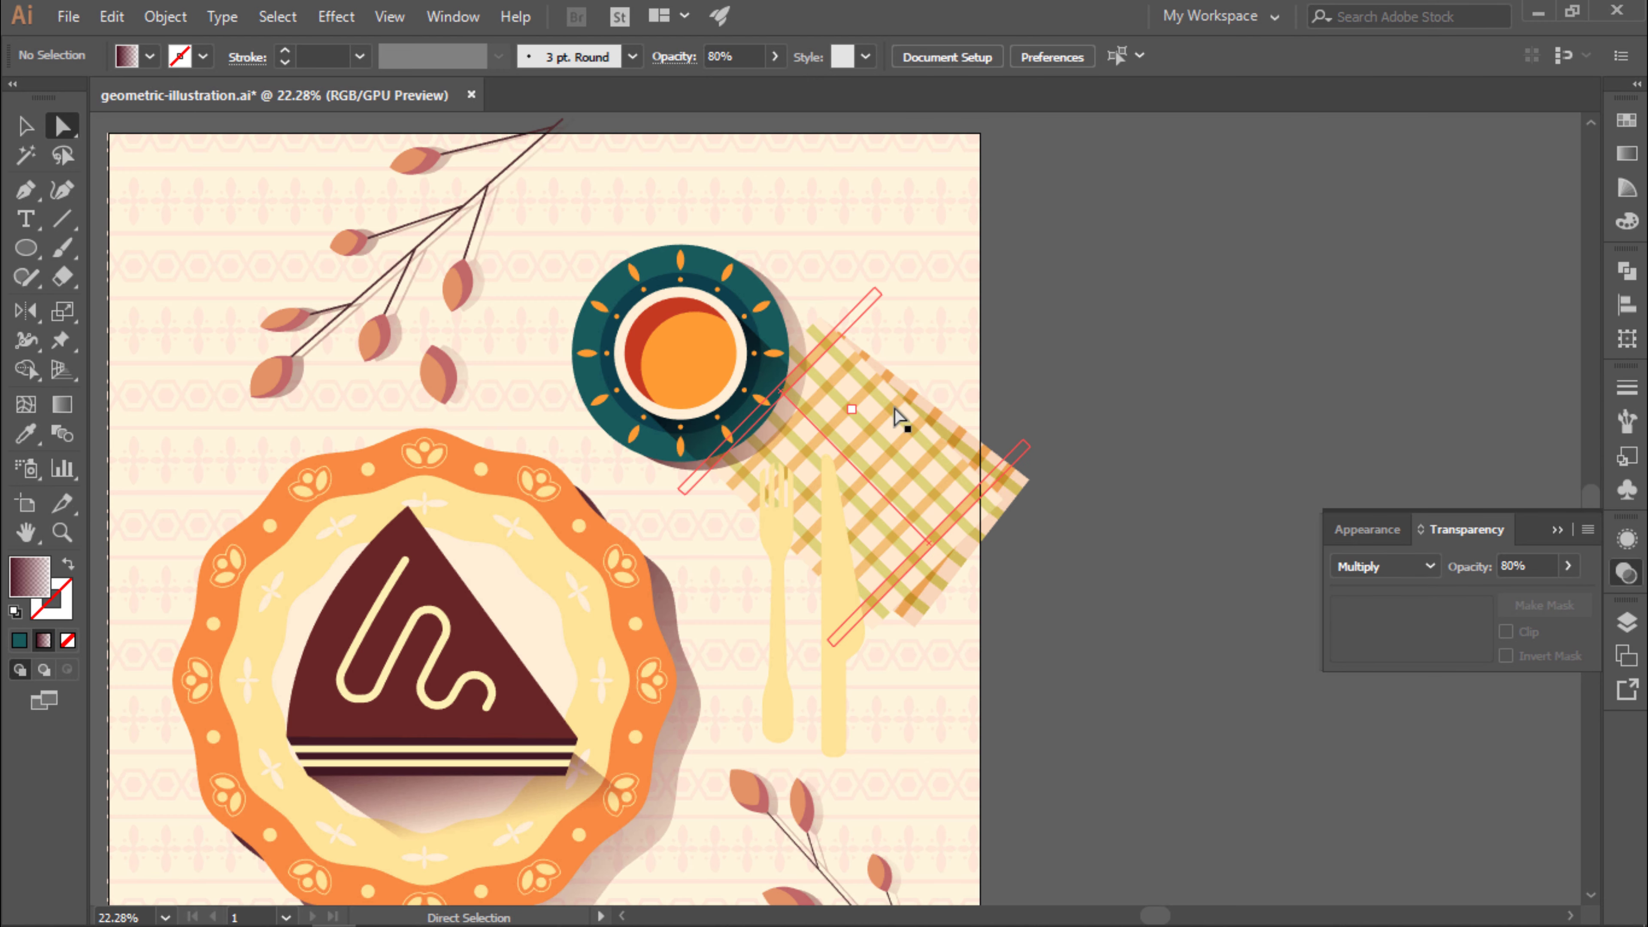
{"action": "left_click_drag", "start_coordinate": [781, 384], "coordinate": [842, 431]}
{"action": "key", "text": "a"}
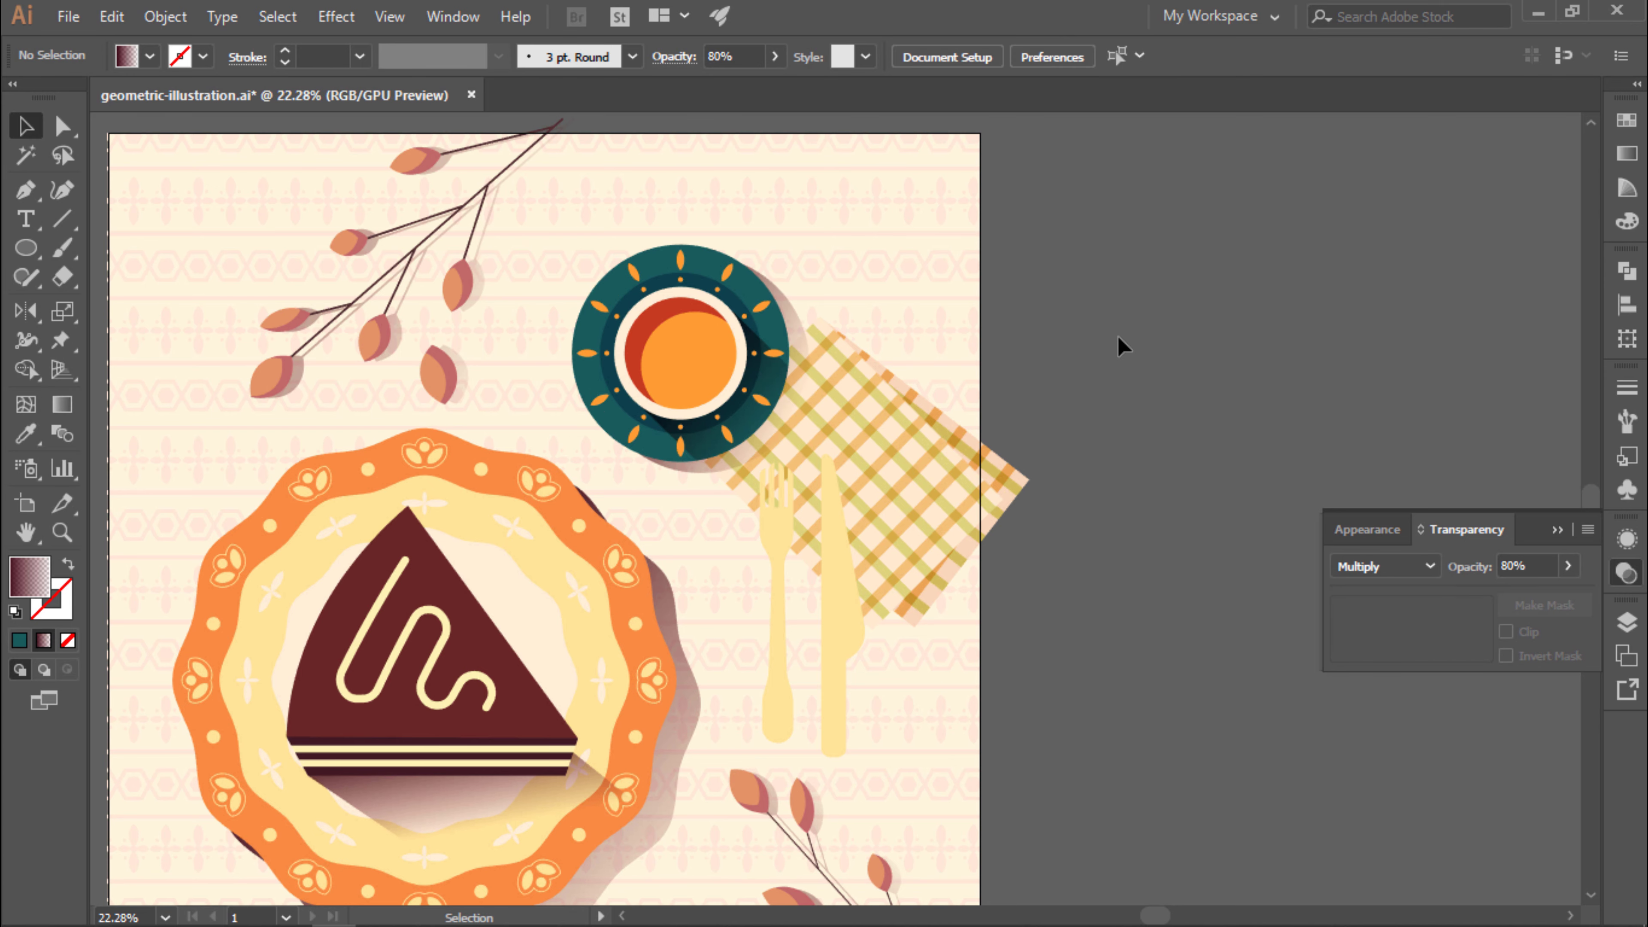
{"action": "scroll", "coordinate": [941, 464], "scroll_direction": "up", "scroll_amount": 2, "text": "alt"}
Duplicate the fork slightly lower as a shadow and give the copy a gradient fill.
{"action": "key", "text": "v"}
{"action": "left_click", "coordinate": [694, 682]}
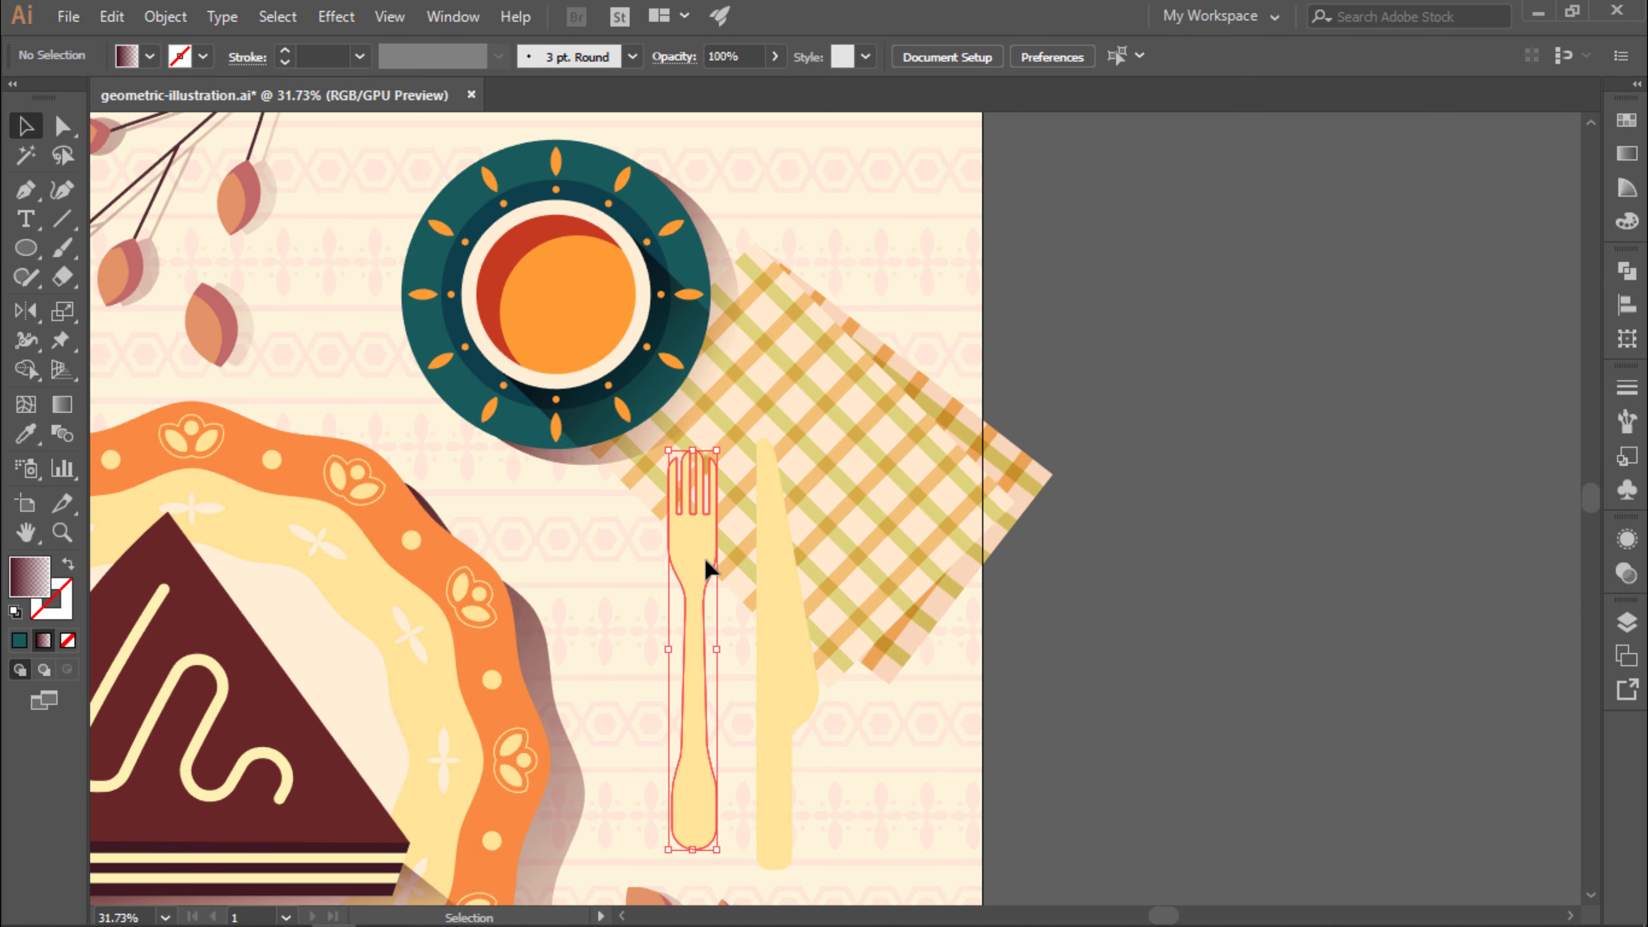
{"action": "double_click", "coordinate": [694, 682]}
{"action": "left_click", "coordinate": [1075, 582]}
{"action": "left_click", "coordinate": [717, 791]}
{"action": "key", "text": "s"}
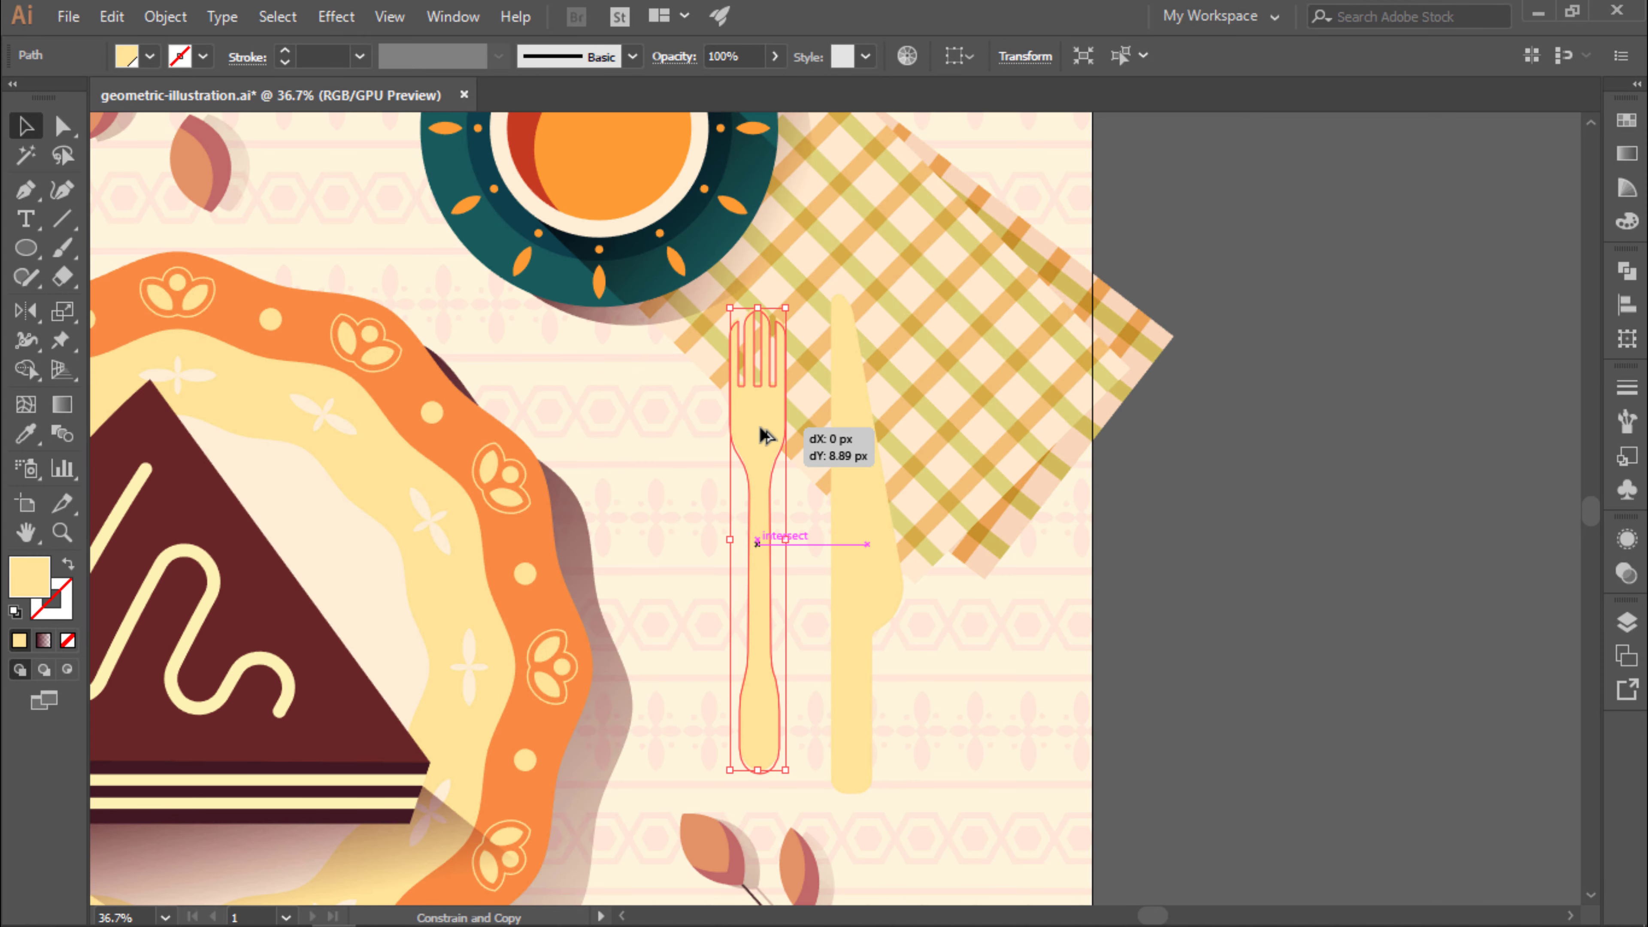
{"action": "left_click_drag", "start_coordinate": [765, 436], "coordinate": [764, 441]}
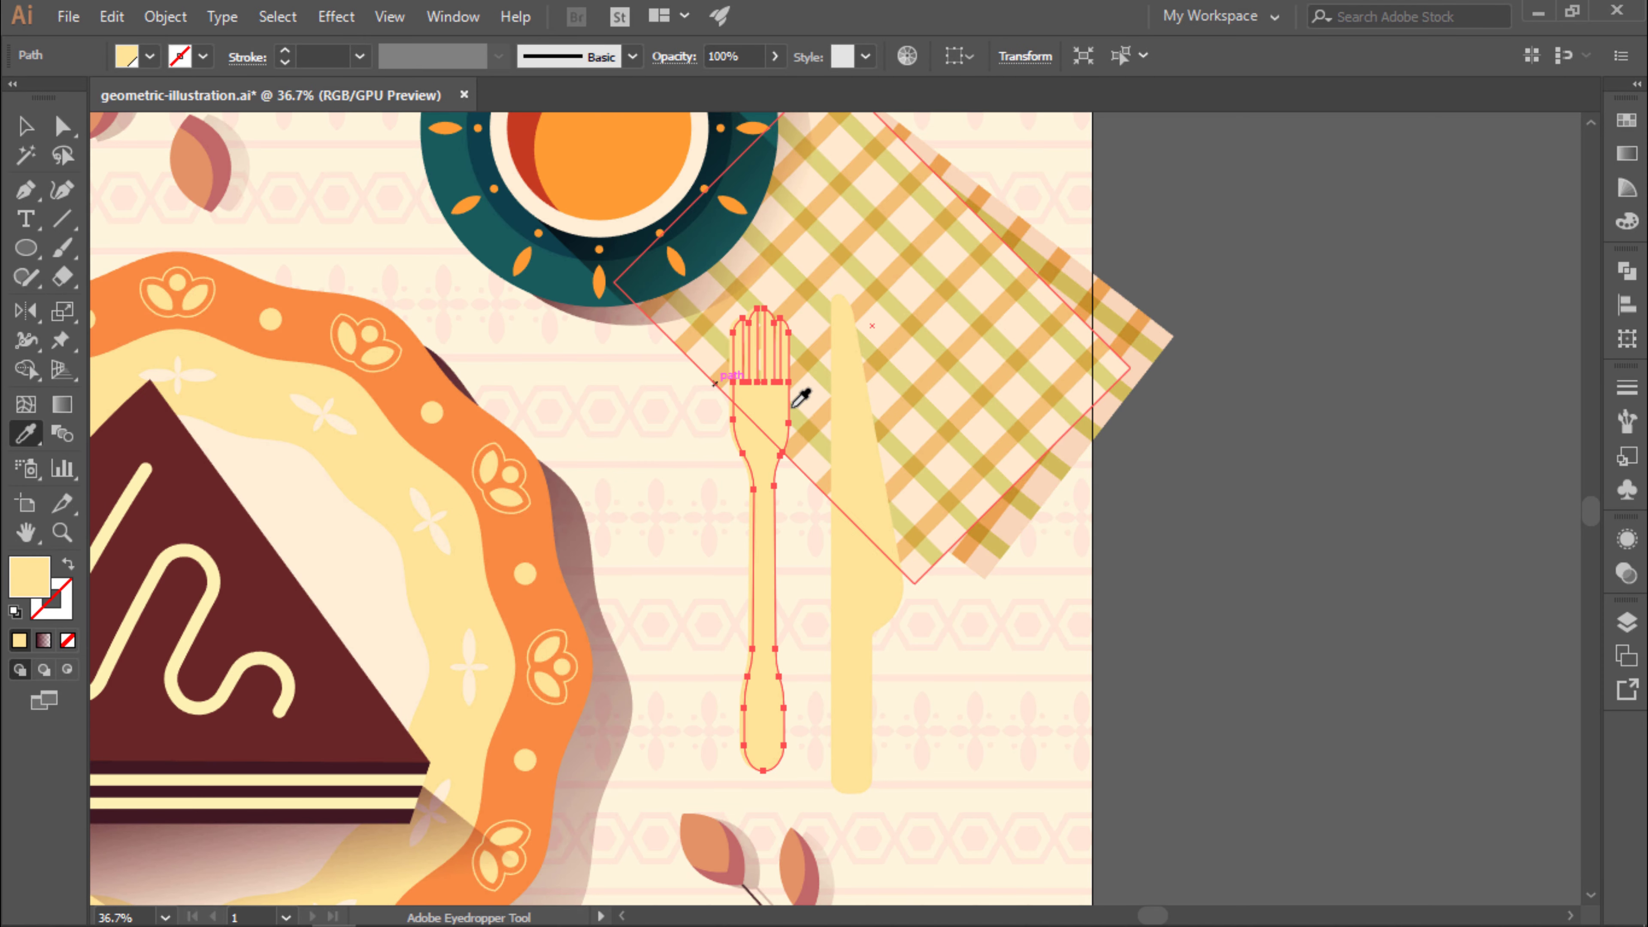
{"action": "key", "text": "."}
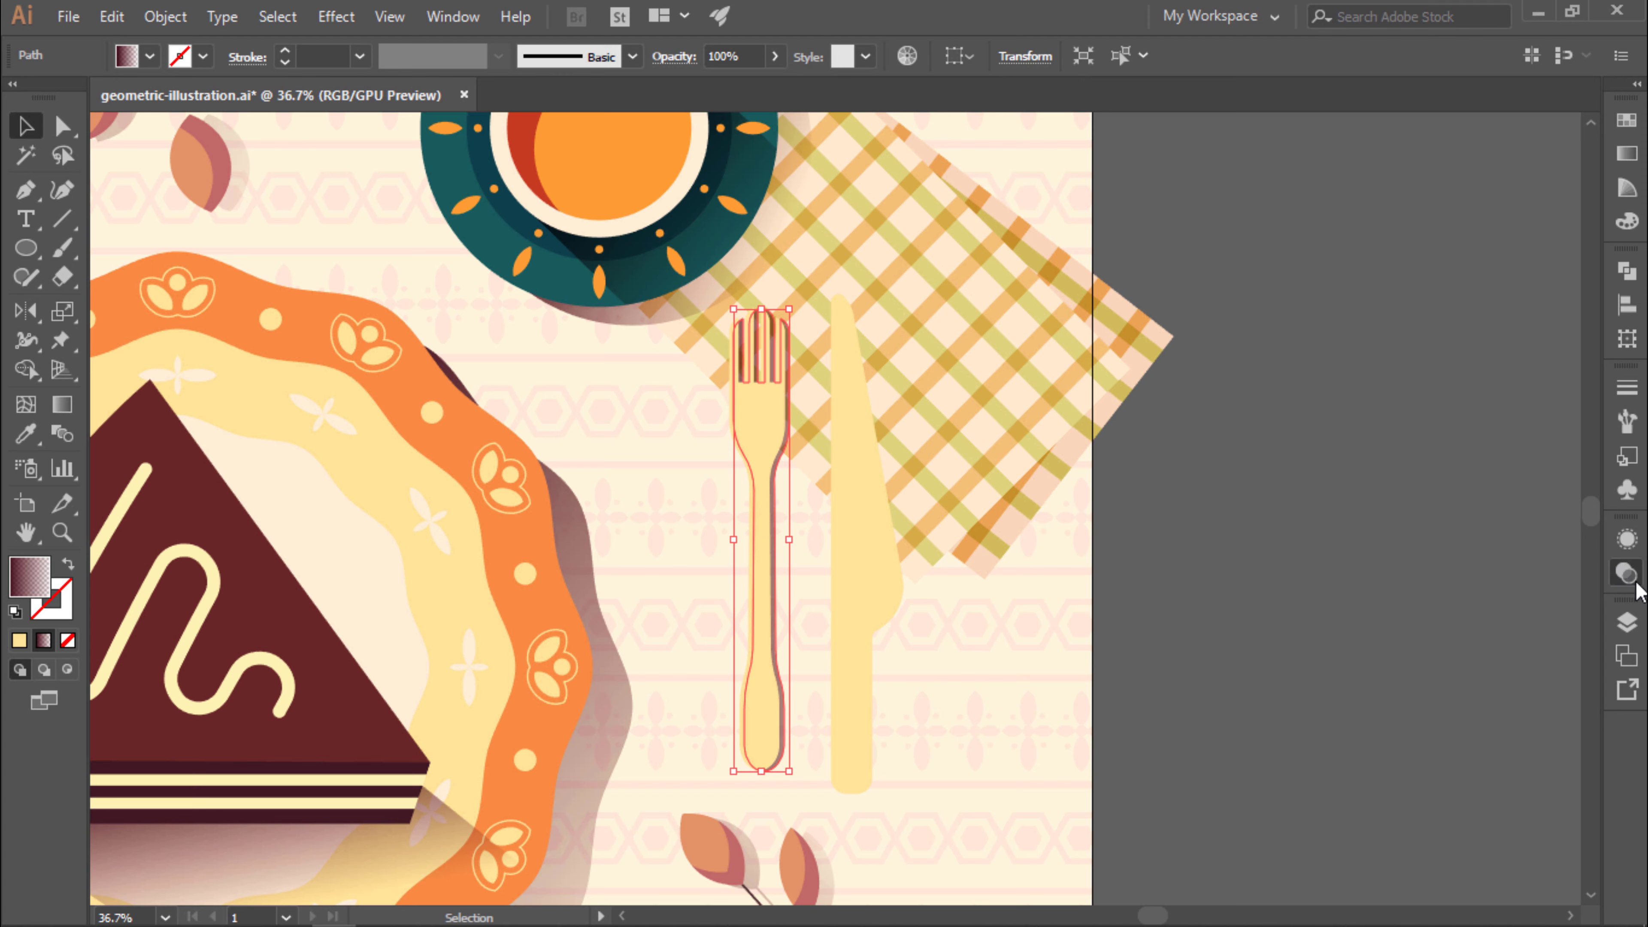
Apply the fork shadow's Multiply gradient style to the knife with the Eyedropper.
{"action": "left_click", "coordinate": [1626, 572]}
{"action": "left_click", "coordinate": [905, 561]}
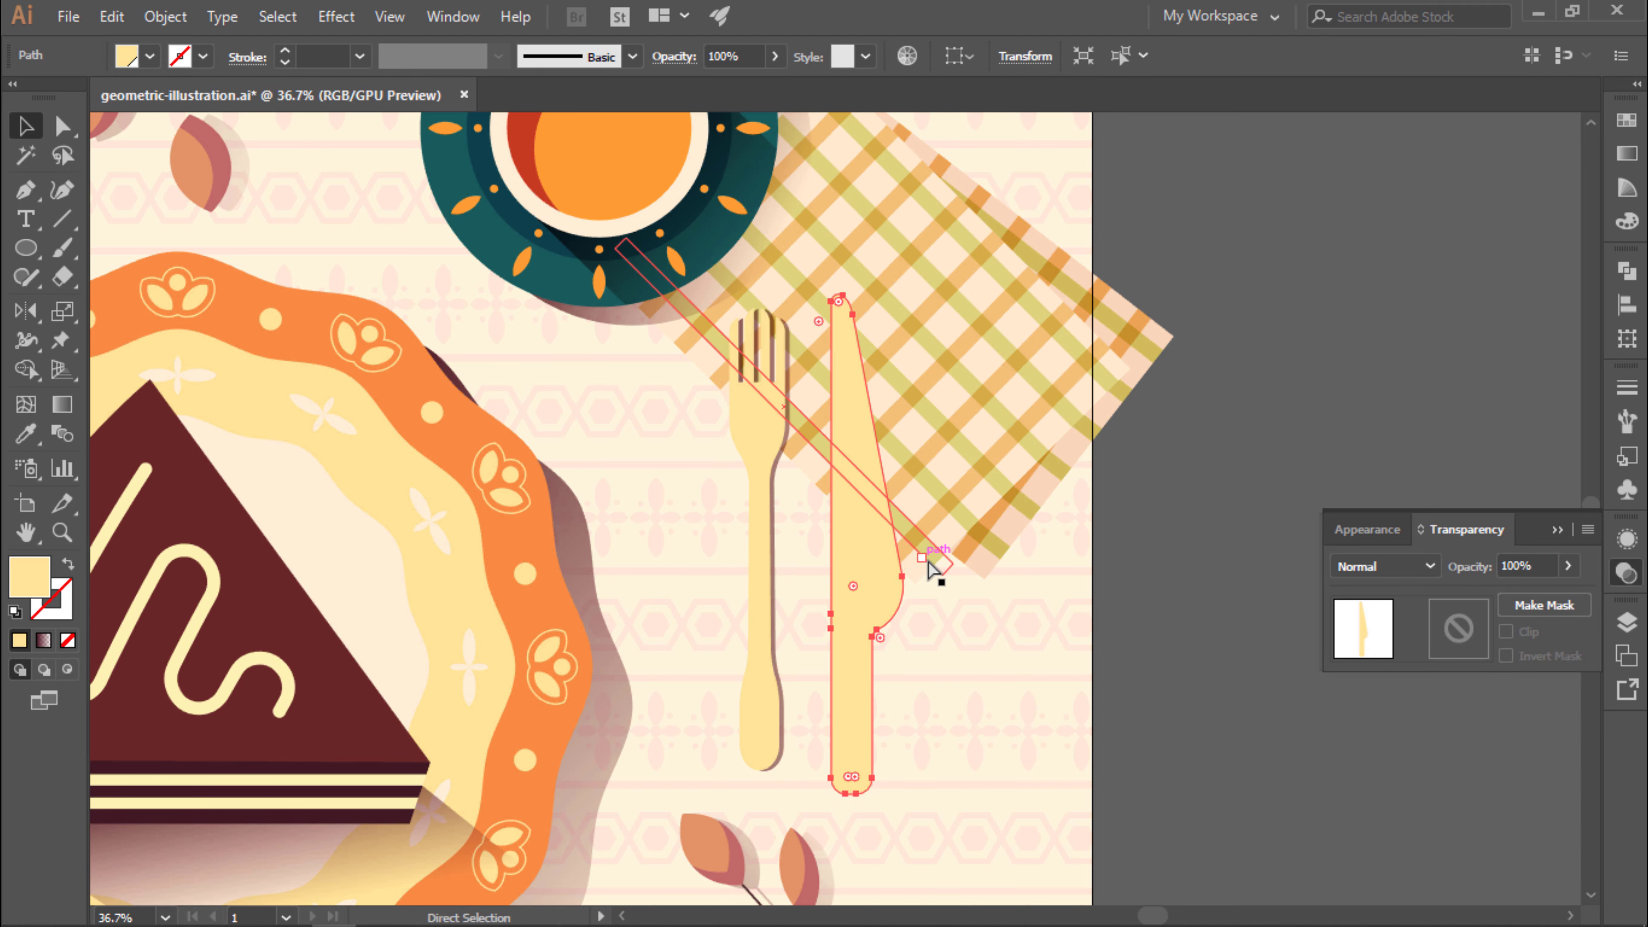
{"action": "key", "text": "i"}
{"action": "left_click", "coordinate": [782, 558]}
{"action": "key", "text": "g"}
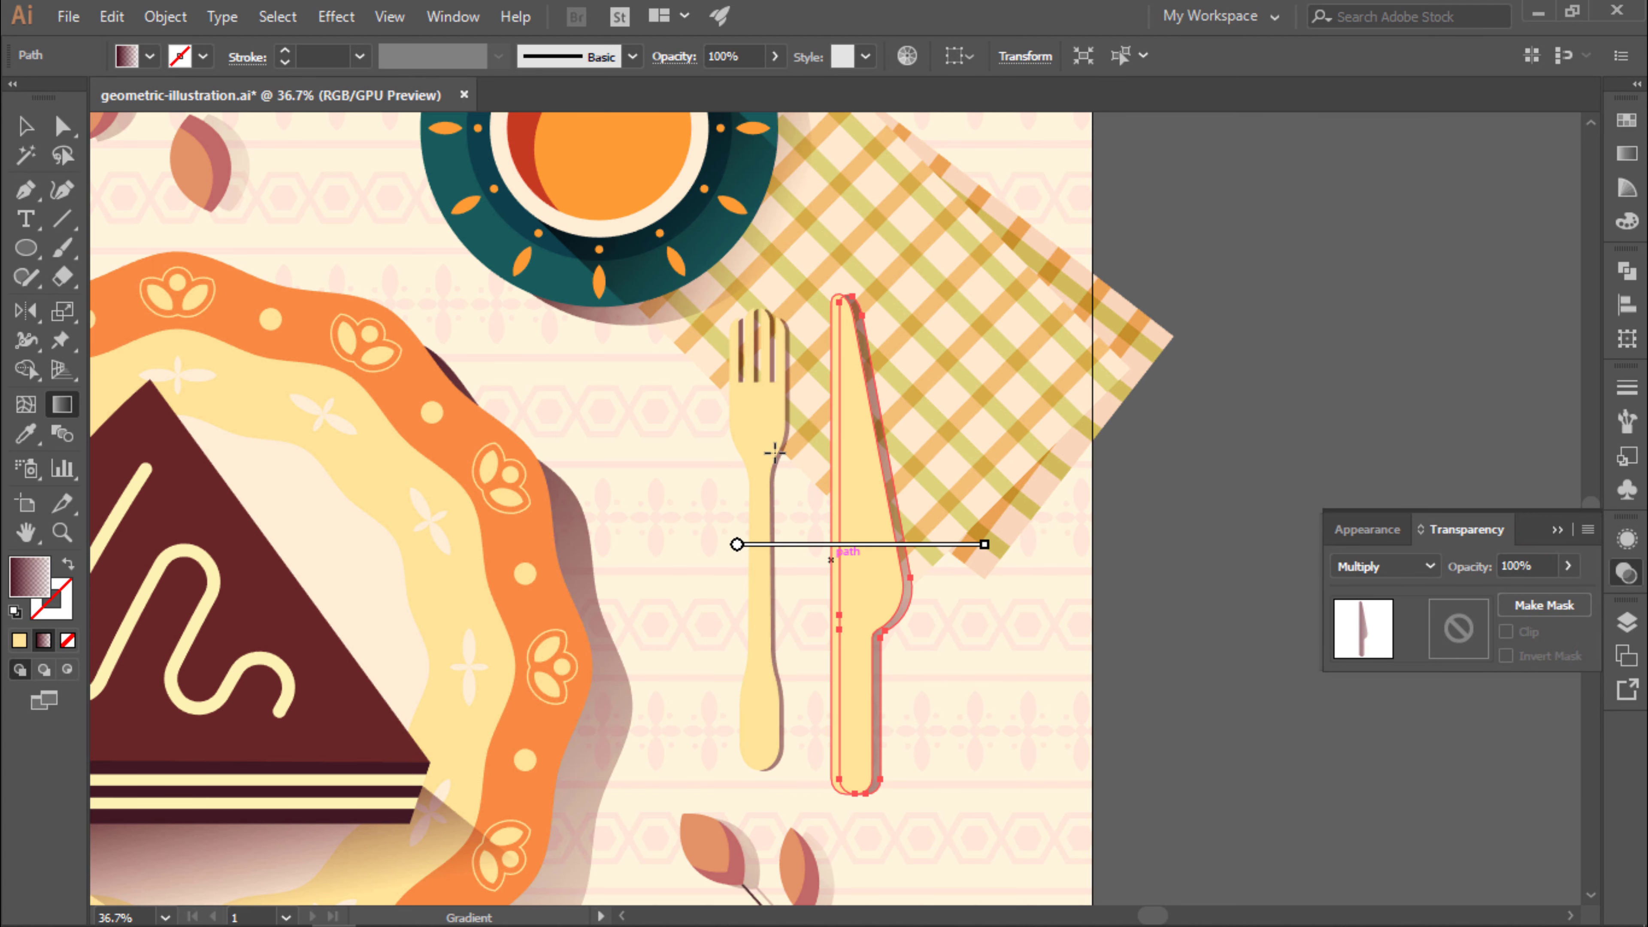
Reselect the fork inside its group to adjust its shadow gradient.
{"action": "key", "text": "v"}
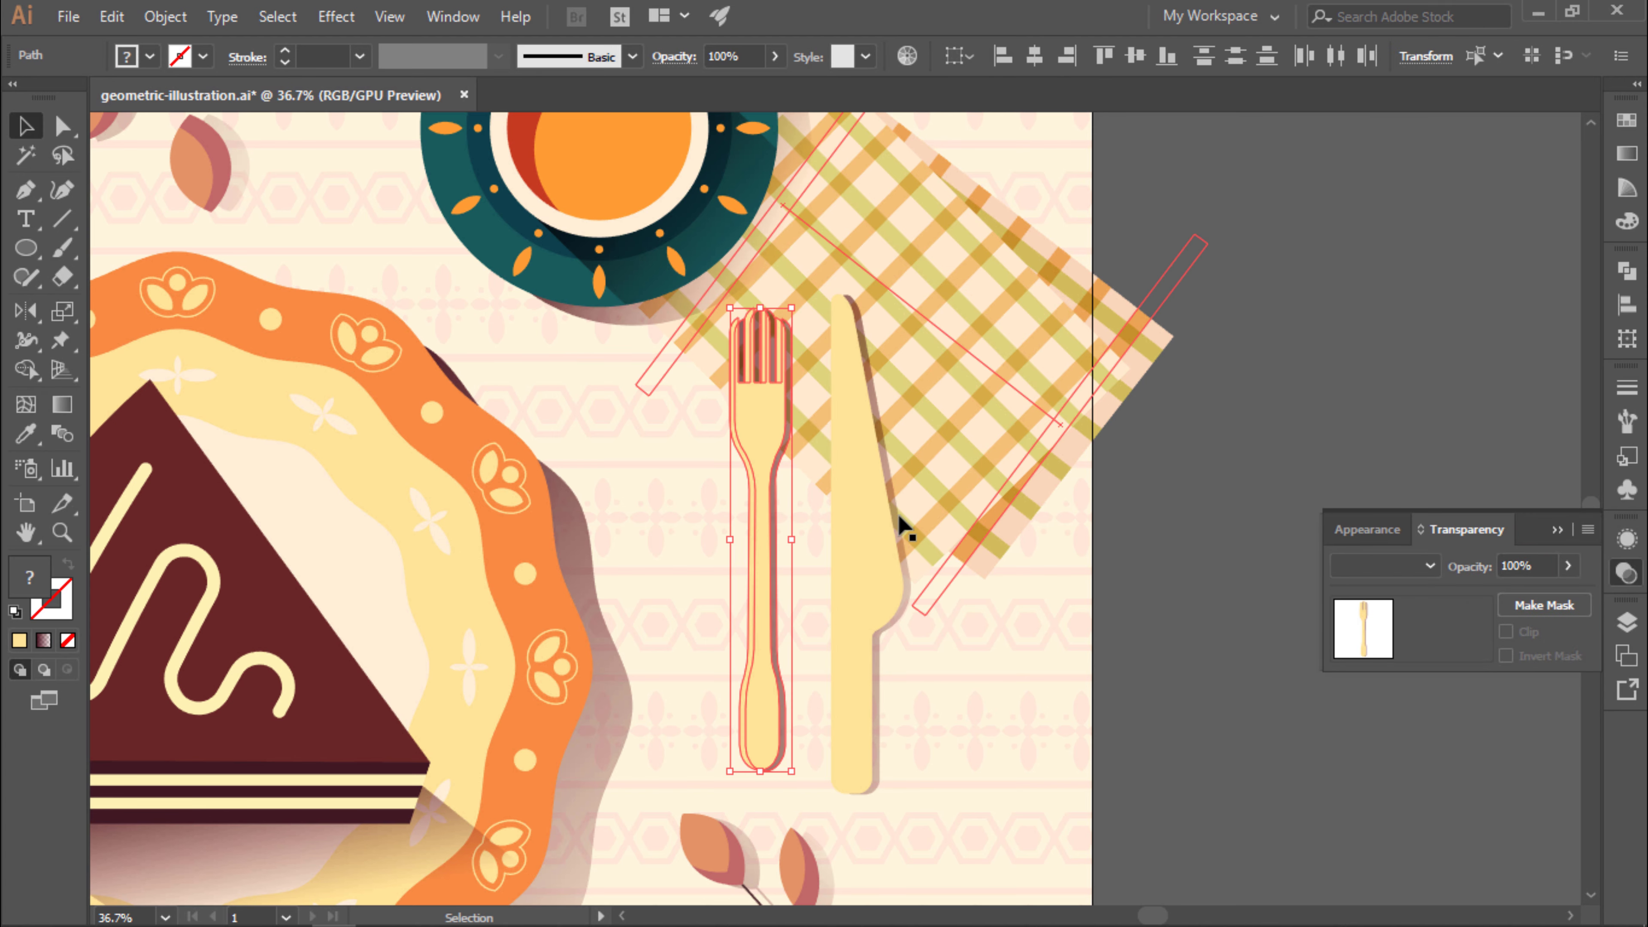
{"action": "left_click", "coordinate": [767, 442]}
{"action": "double_click", "coordinate": [767, 442]}
{"action": "key", "text": "g"}
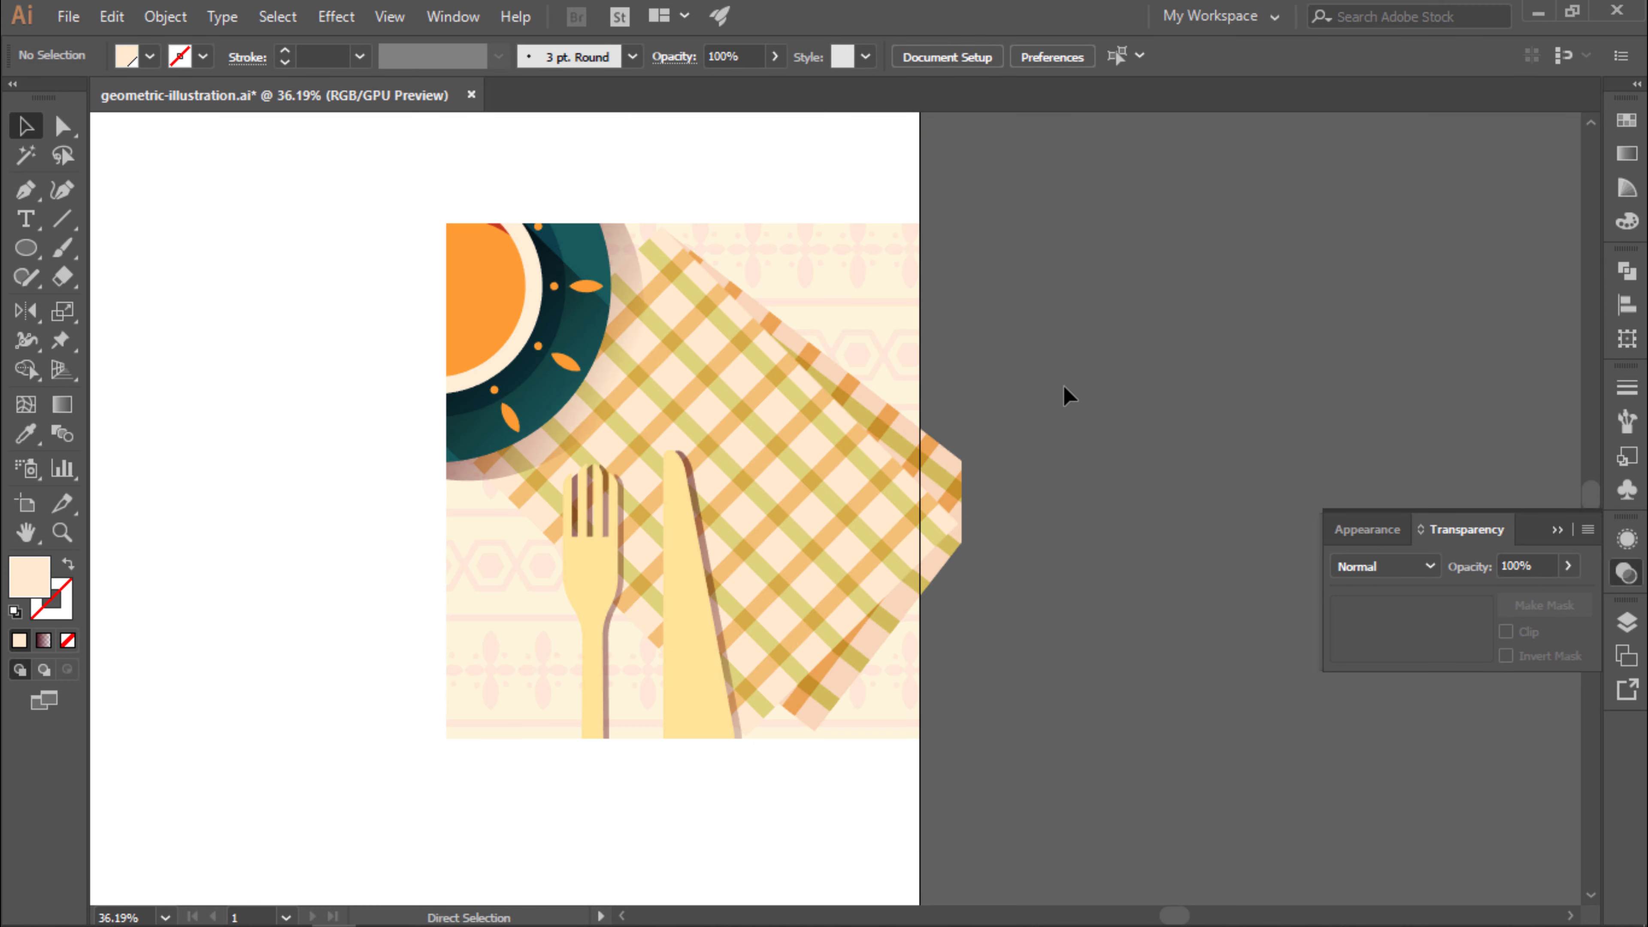
Draw a dark gradient rectangle and move it behind the napkin as its shadow.
{"action": "left_click_drag", "start_coordinate": [1103, 390], "coordinate": [1102, 456]}
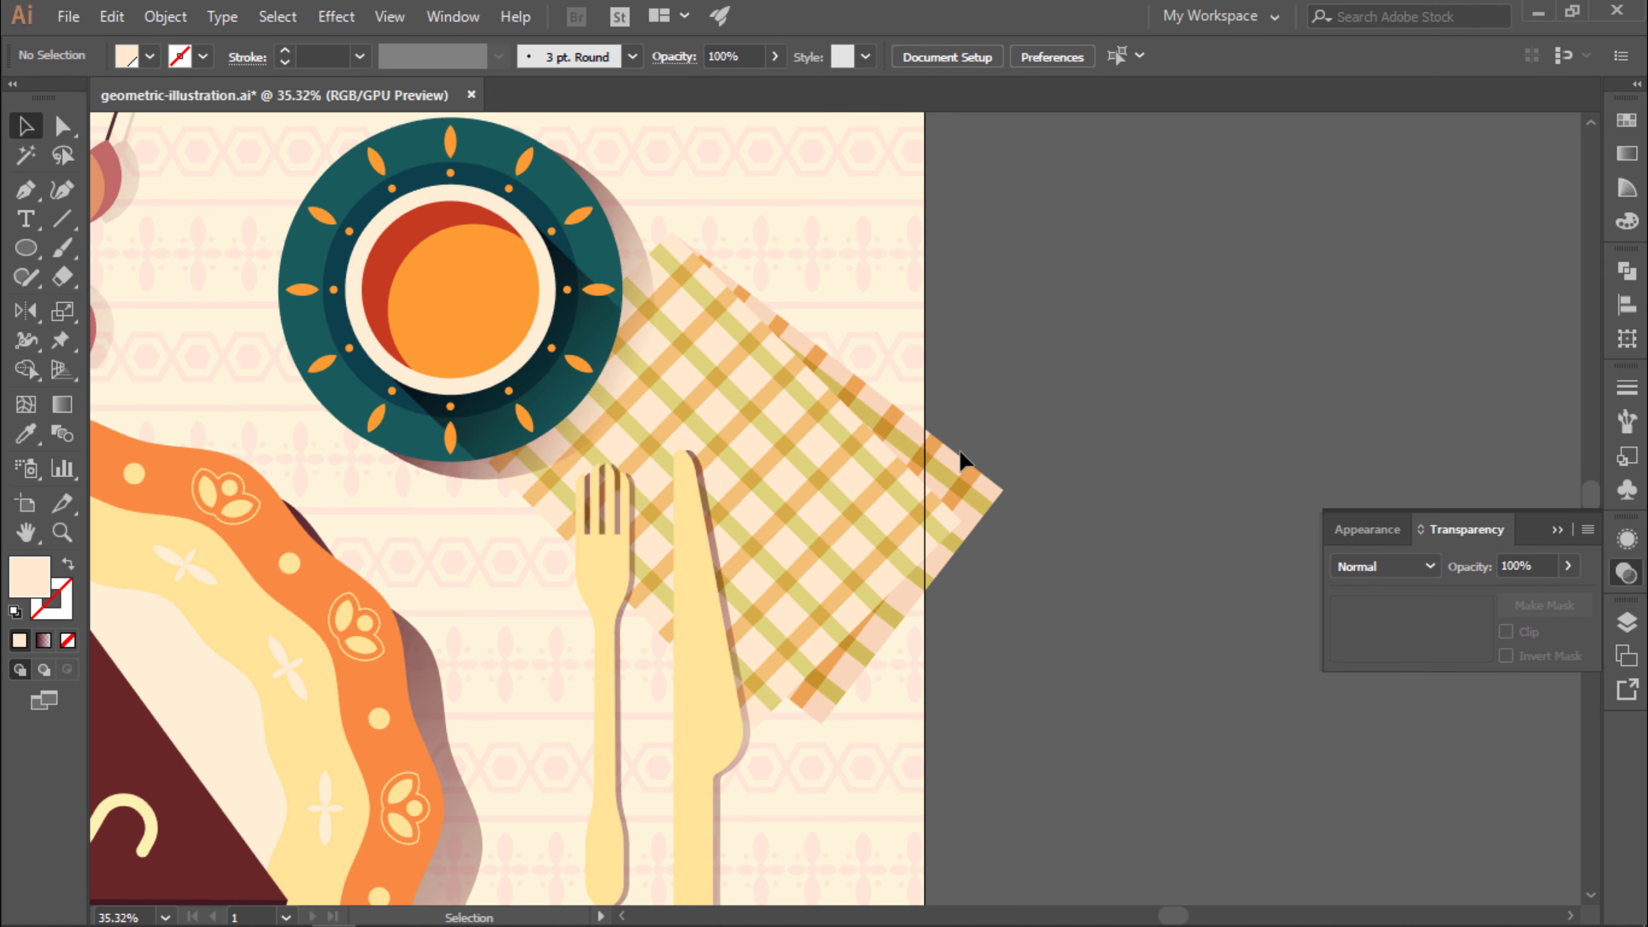
{"action": "left_click_drag", "start_coordinate": [662, 260], "coordinate": [1077, 485]}
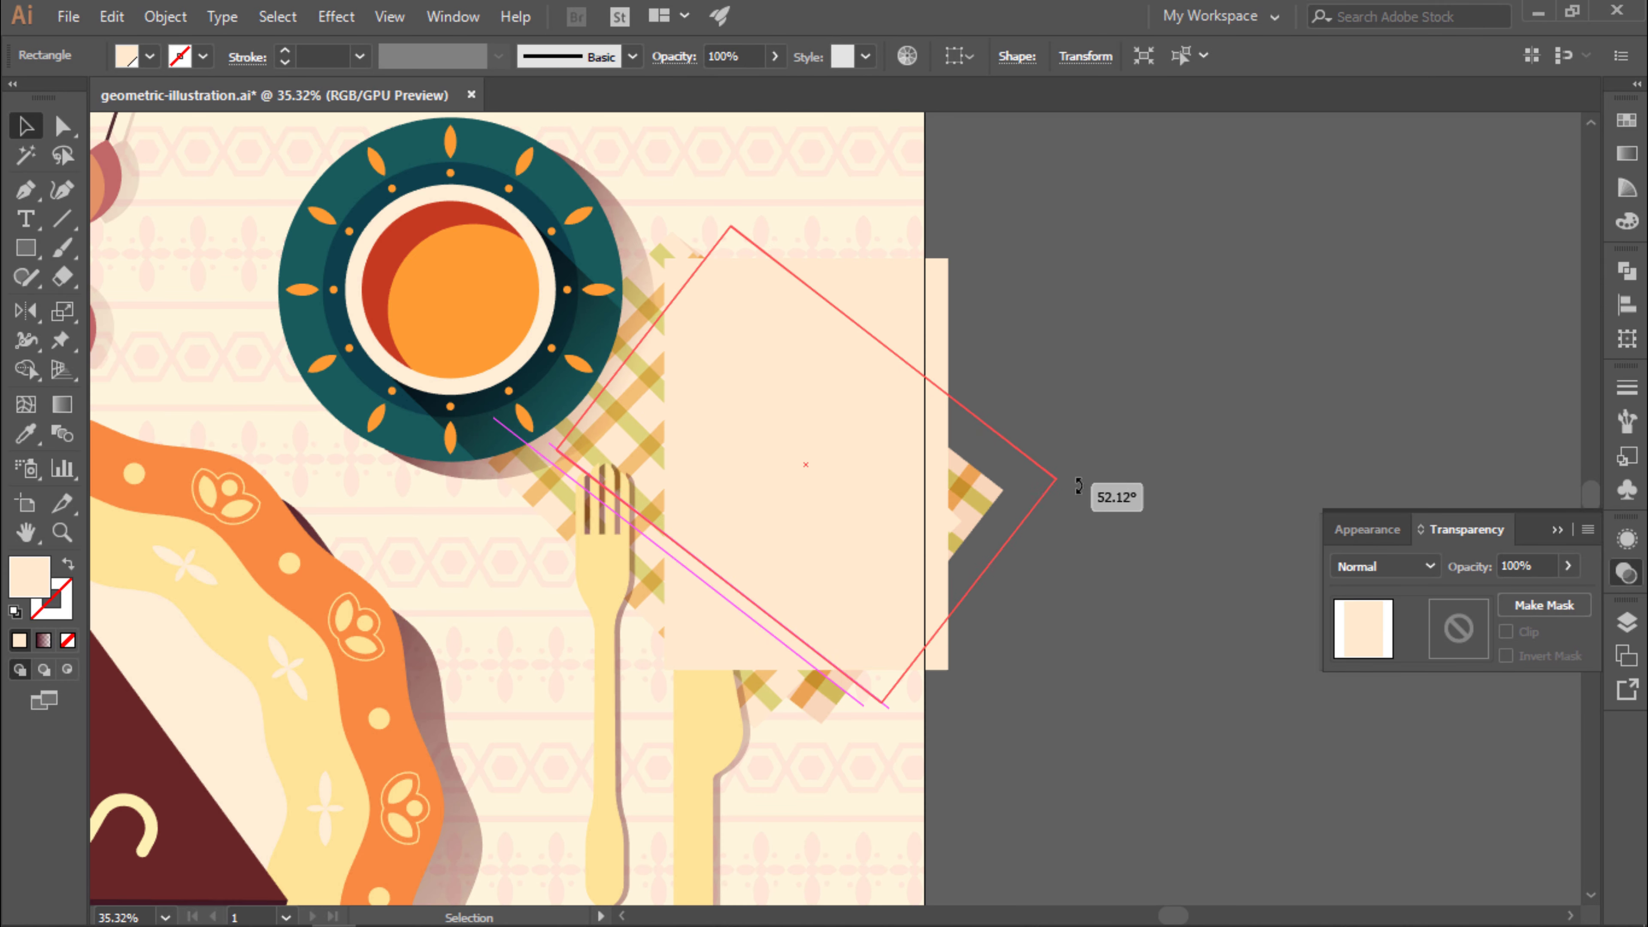
{"action": "key", "text": "period"}
{"action": "key", "text": "v"}
{"action": "left_click_drag", "start_coordinate": [947, 473], "coordinate": [993, 478]}
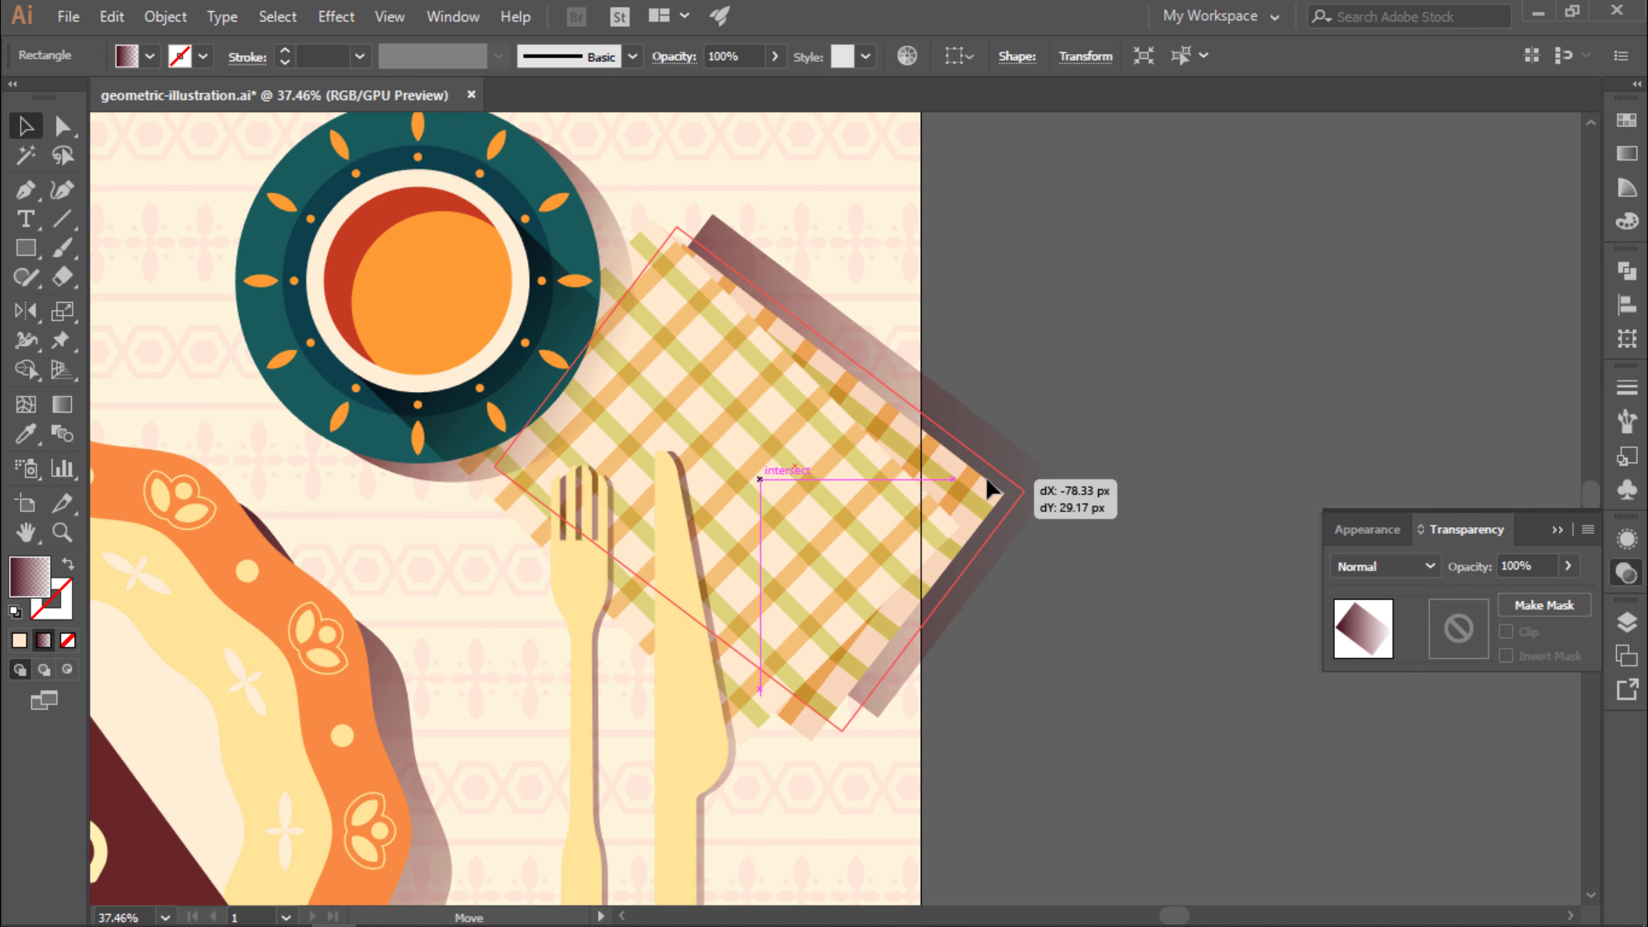
Add an anchor and reshape the napkin shadow's edge and top corner.
{"action": "left_click", "coordinate": [875, 681]}
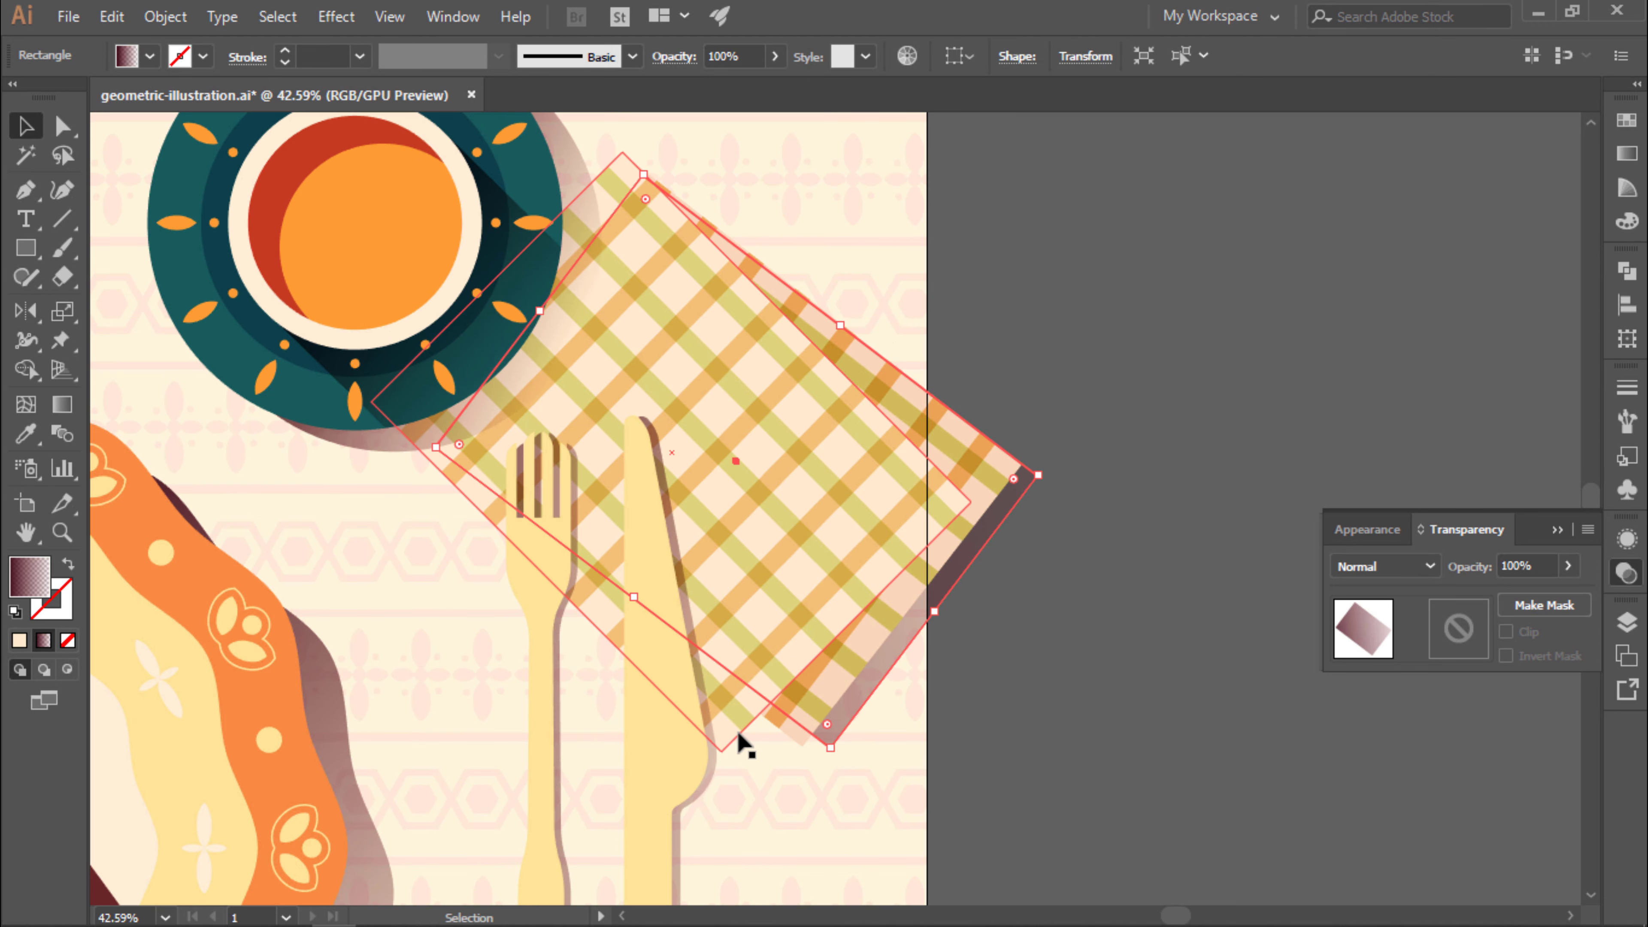
{"action": "key", "text": "plus"}
{"action": "left_click", "coordinate": [803, 725]}
{"action": "key", "text": "a"}
{"action": "mouse_move", "coordinate": [802, 725]}
{"action": "left_mouse_down"}
{"action": "mouse_move", "coordinate": [744, 743]}
{"action": "mouse_move", "coordinate": [782, 707]}
{"action": "left_mouse_up"}
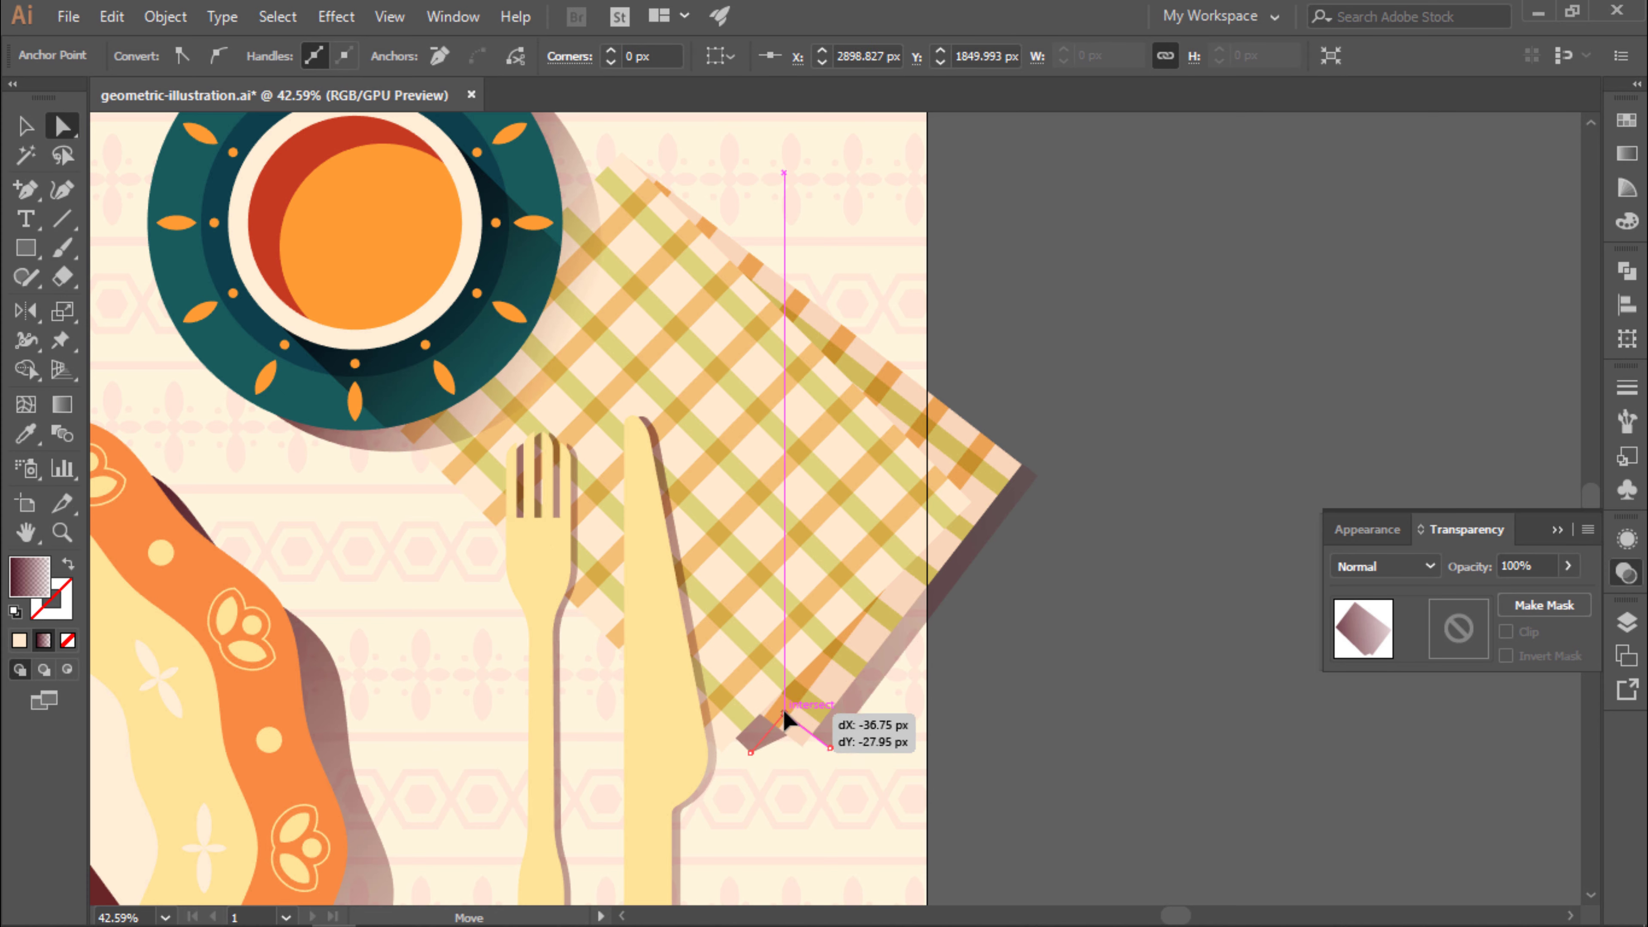
{"action": "left_click_drag", "start_coordinate": [643, 175], "coordinate": [656, 167]}
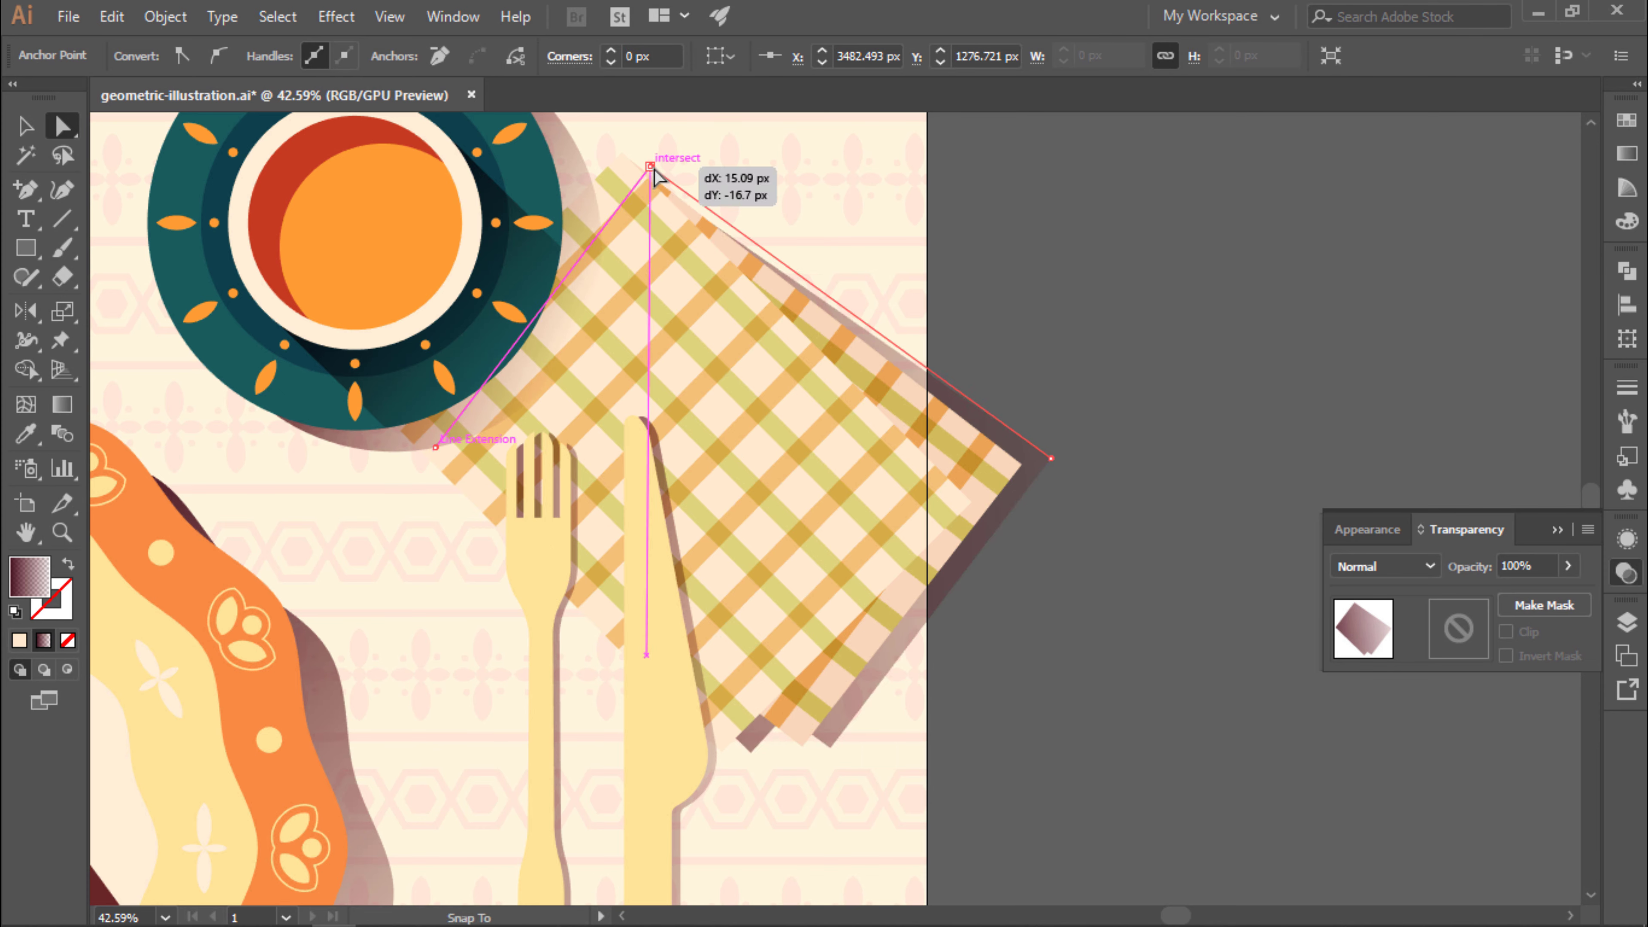
{"action": "left_click", "coordinate": [1133, 452]}
Adjust the napkin shadow's gradient, then fit the whole artboard in the window.
{"action": "scroll", "coordinate": [1133, 452], "scroll_direction": "down", "scroll_amount": 1}
{"action": "left_click", "coordinate": [1046, 482]}
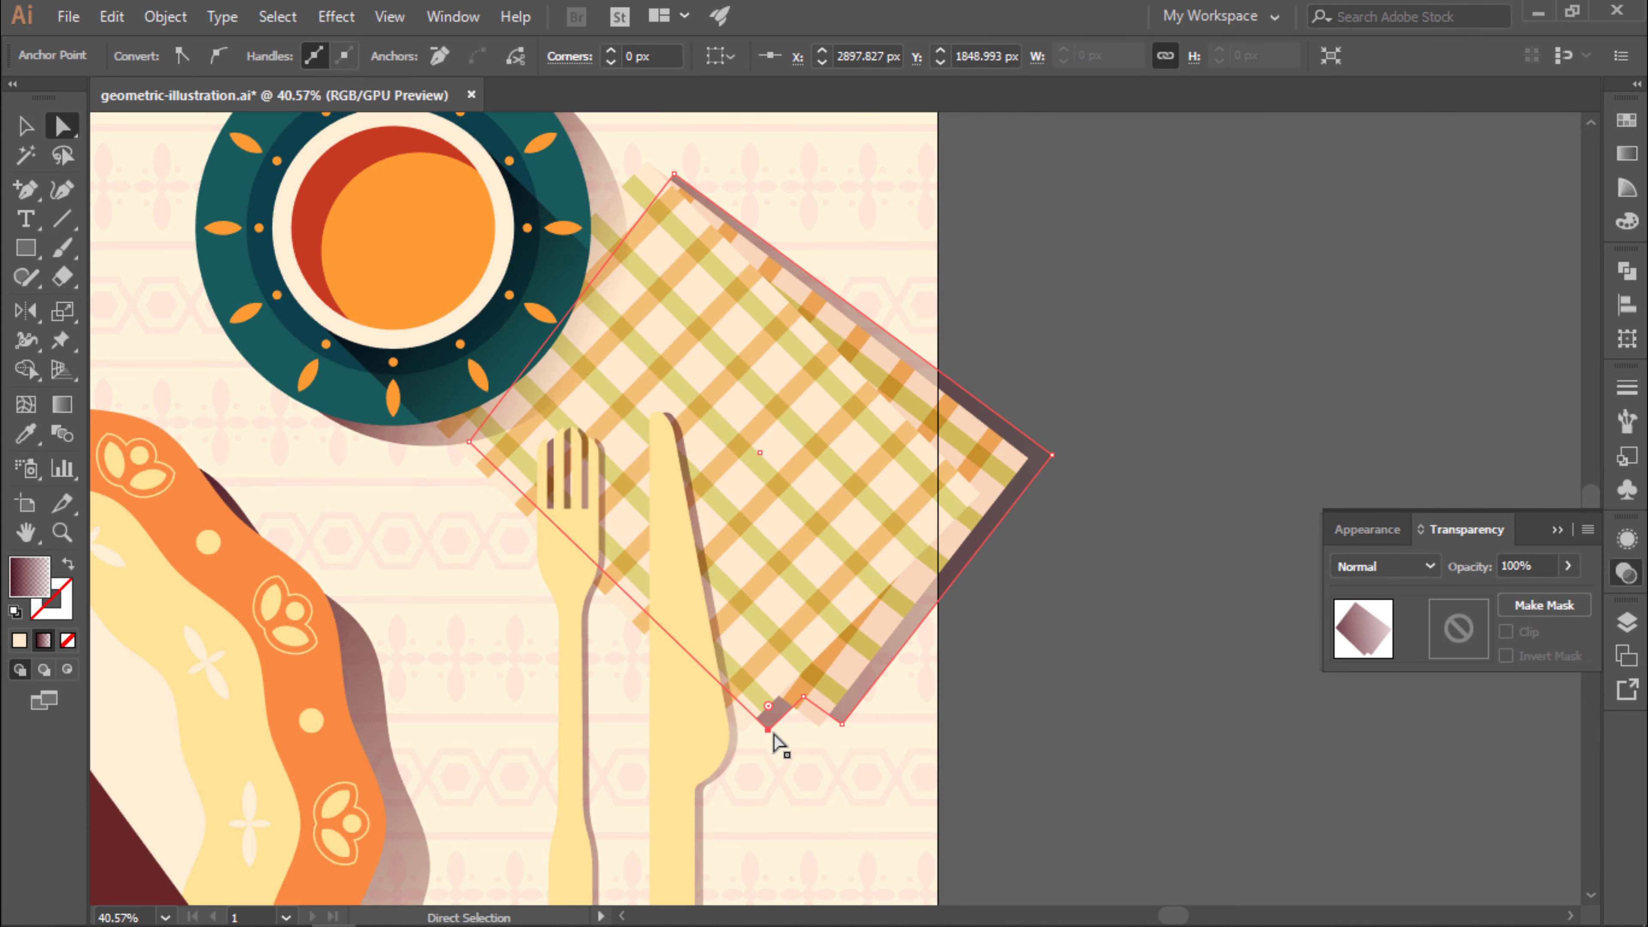
{"action": "key", "text": "g"}
{"action": "scroll", "coordinate": [751, 604], "scroll_direction": "down", "scroll_amount": 3}
{"action": "key", "text": "ctrl+shift+a"}
{"action": "key", "text": "a"}
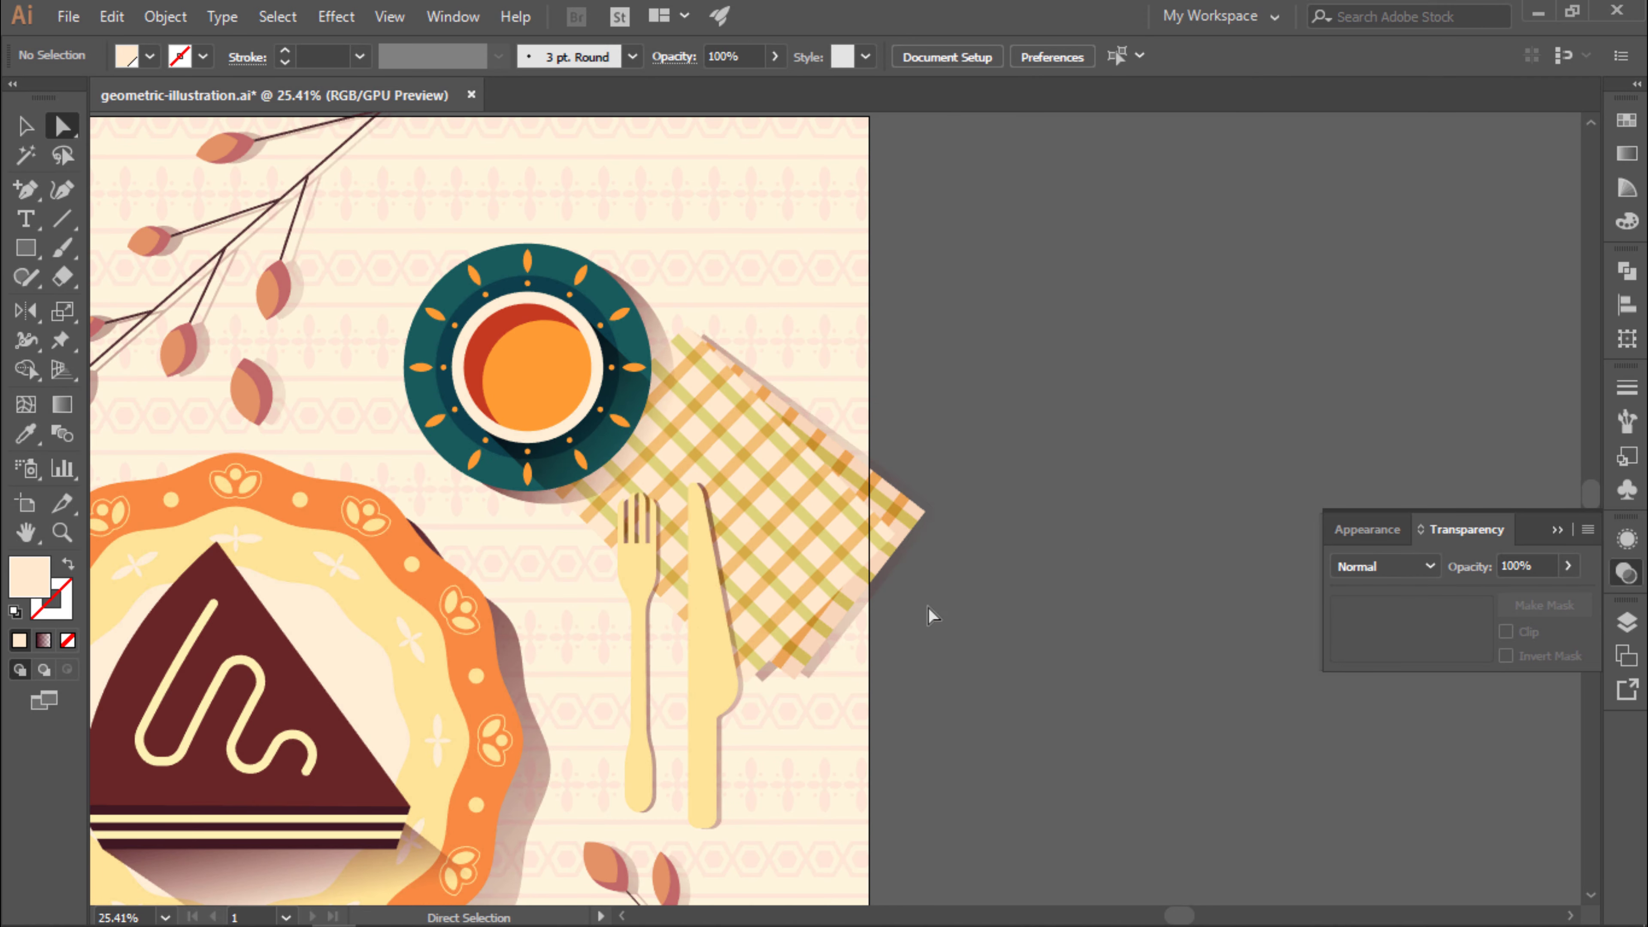
{"action": "left_click", "coordinate": [909, 519]}
{"action": "key", "text": "g"}
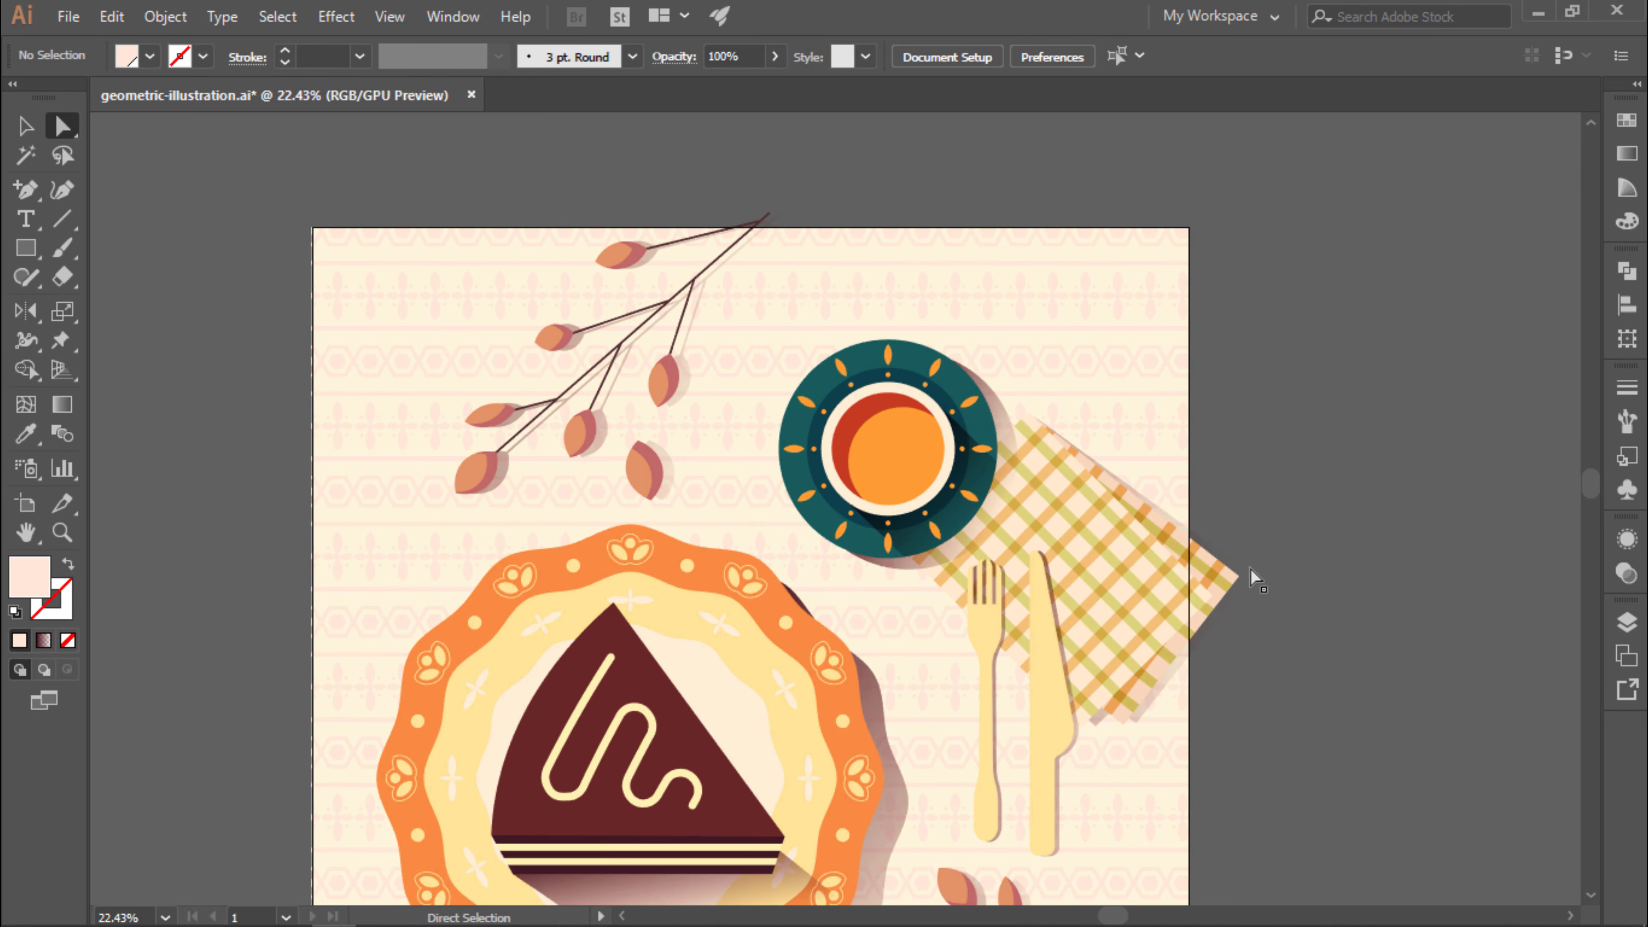
{"action": "key", "text": "ctrl+0"}
{"action": "key", "text": "v"}
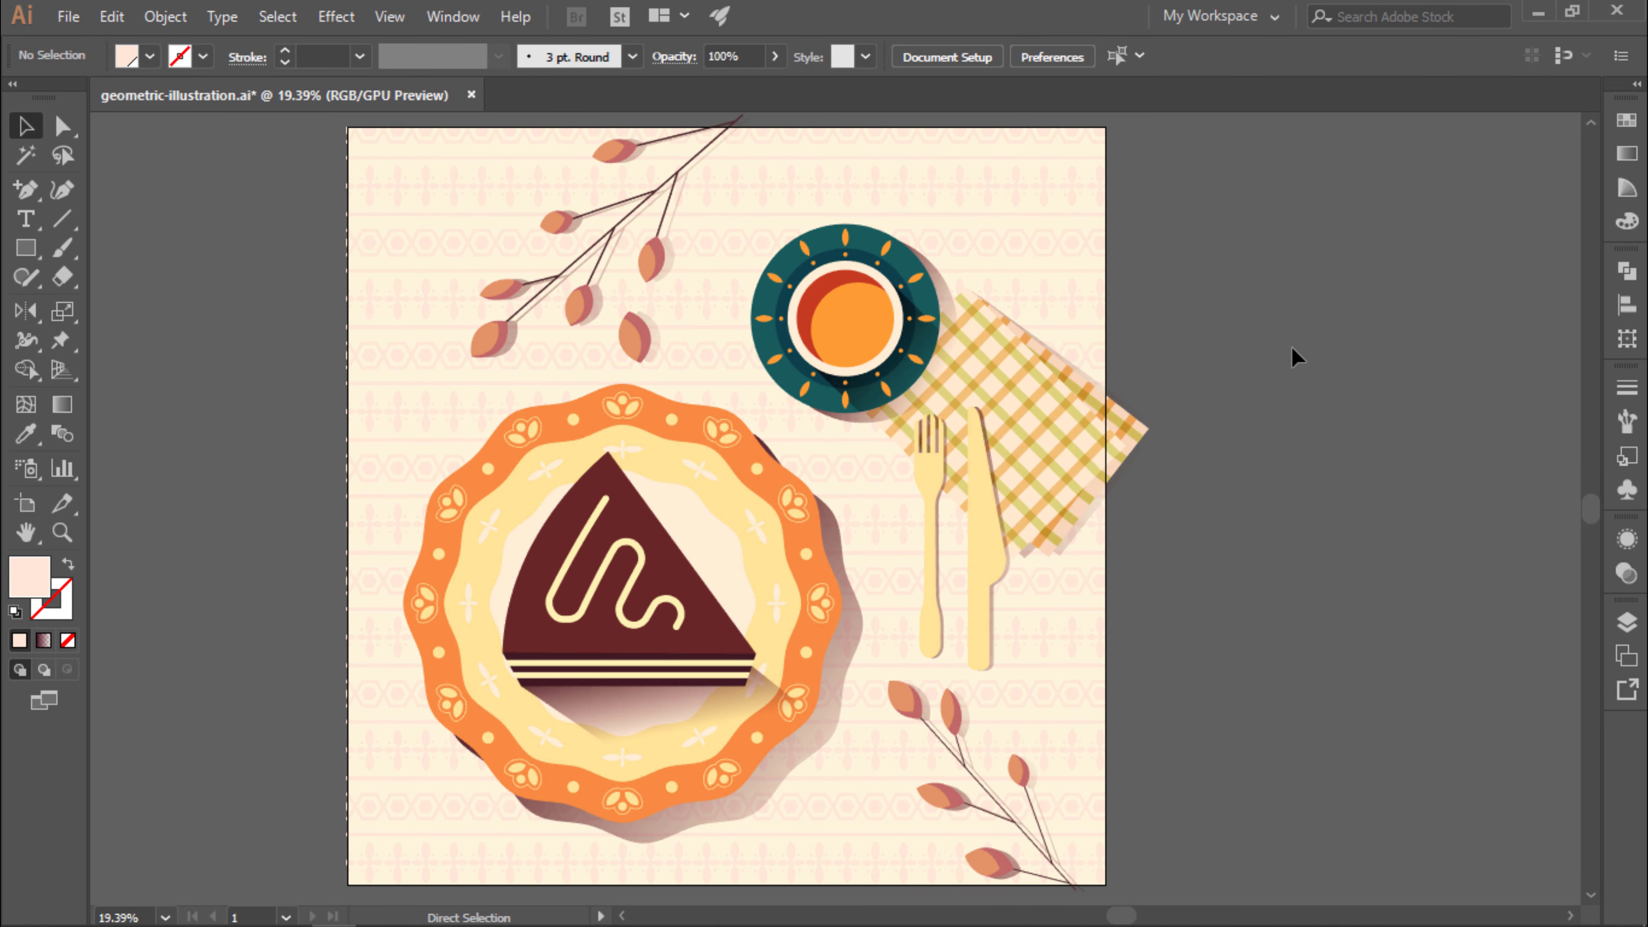
Zoom in on the cup and paint red scatter-brush grain strokes across the tea.
{"action": "left_click_drag", "start_coordinate": [824, 271], "coordinate": [1327, 347]}
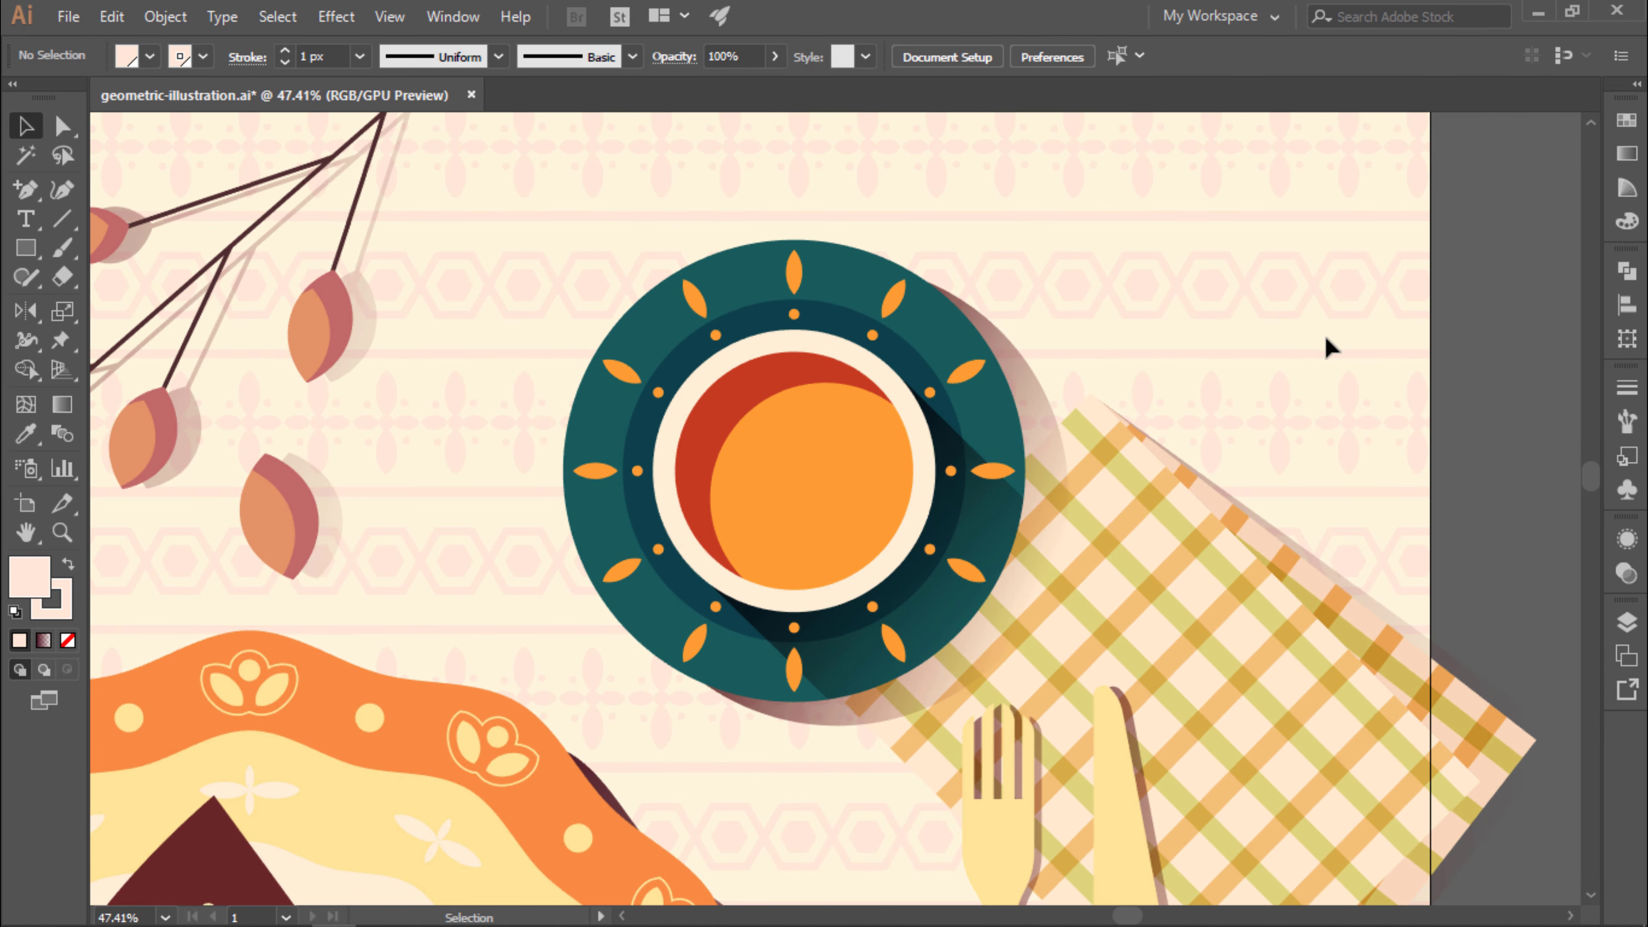
{"action": "left_click", "coordinate": [688, 400]}
{"action": "left_click", "coordinate": [1625, 426]}
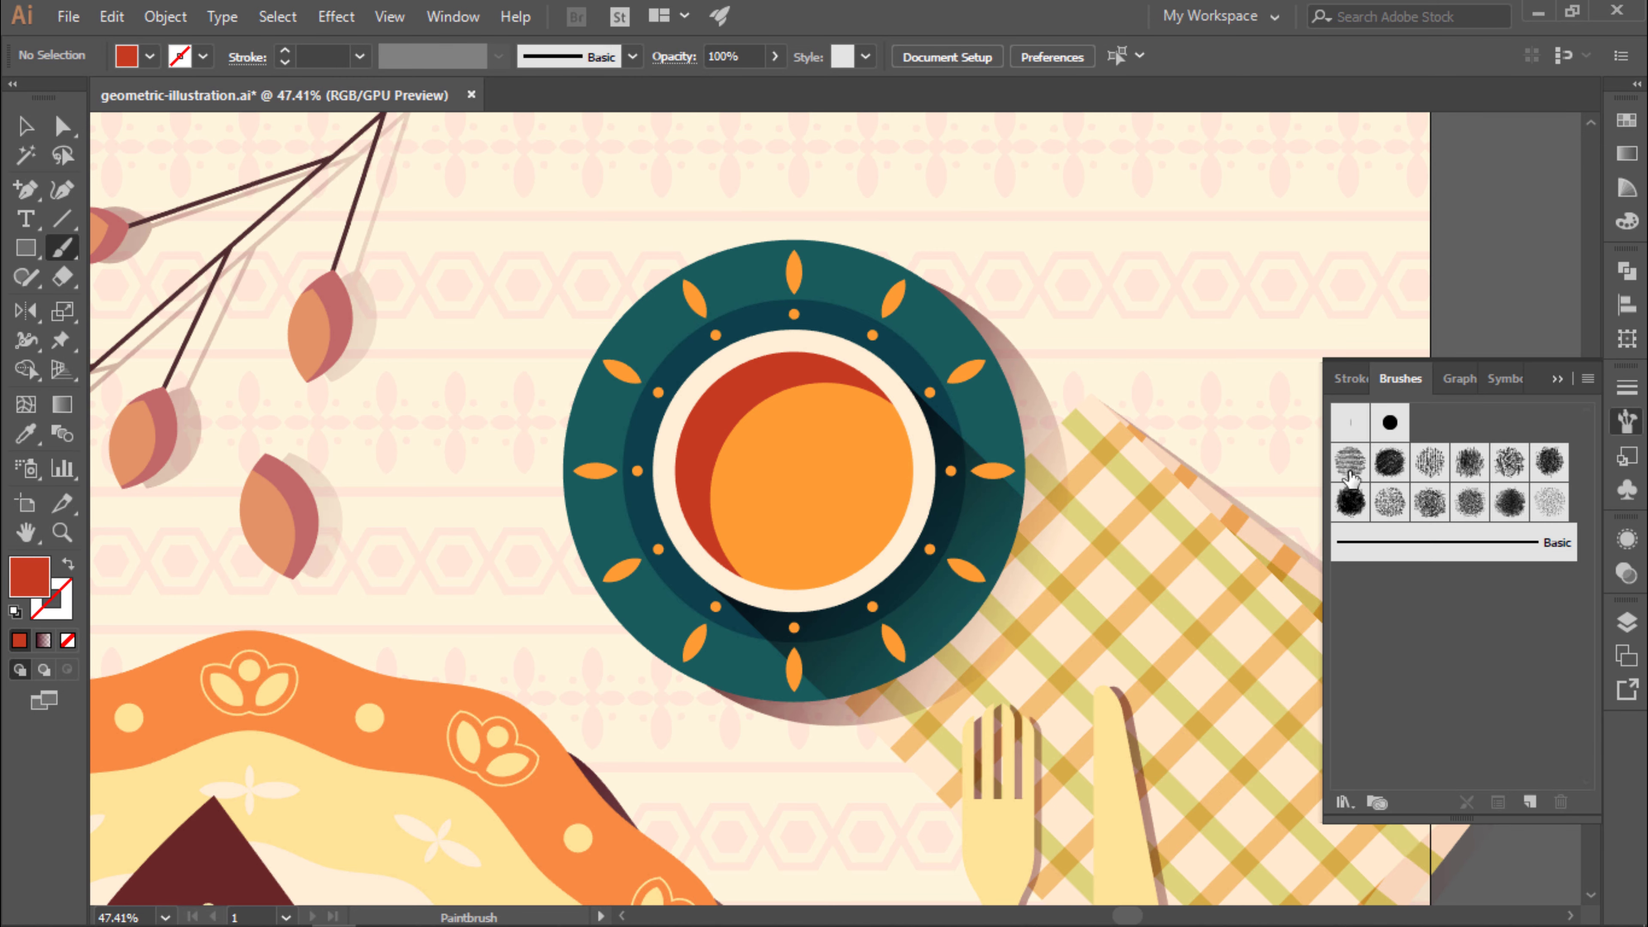
{"action": "key", "text": "v"}
{"action": "mouse_move", "coordinate": [760, 448]}
{"action": "left_mouse_down"}
{"action": "mouse_move", "coordinate": [844, 454]}
{"action": "mouse_move", "coordinate": [812, 439]}
{"action": "left_mouse_up"}
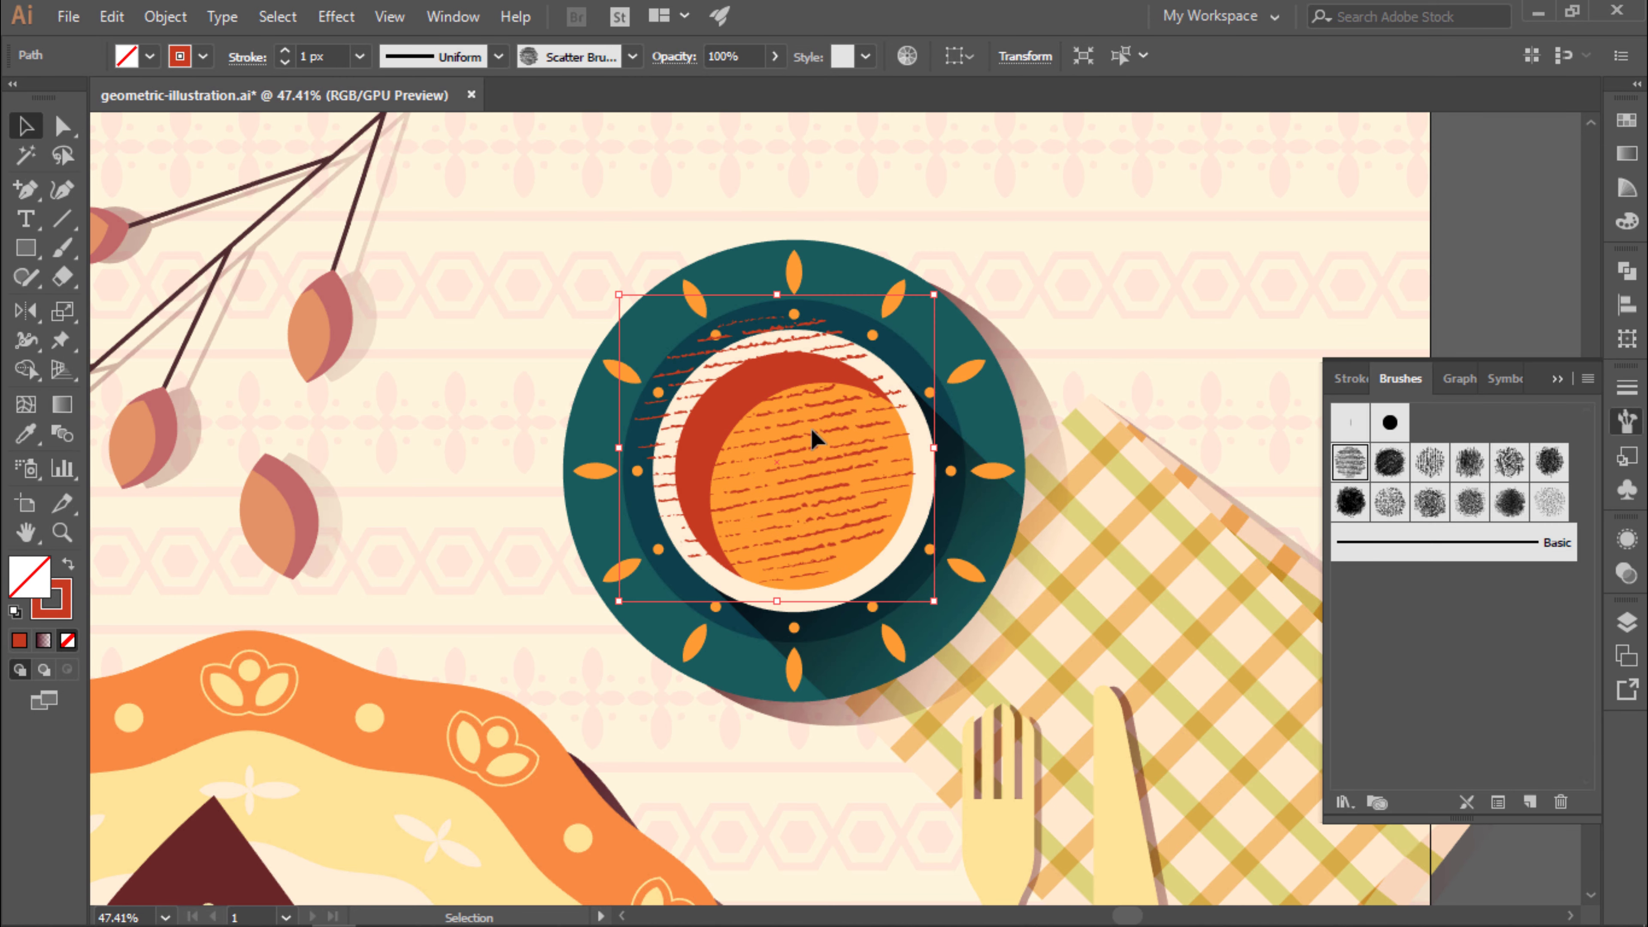
Cut the grain strokes and paste them Draw Inside the orange tea circle.
{"action": "key", "text": "ctrl+x"}
{"action": "double_click", "coordinate": [894, 423]}
{"action": "left_click", "coordinate": [902, 423]}
{"action": "left_click", "coordinate": [67, 669]}
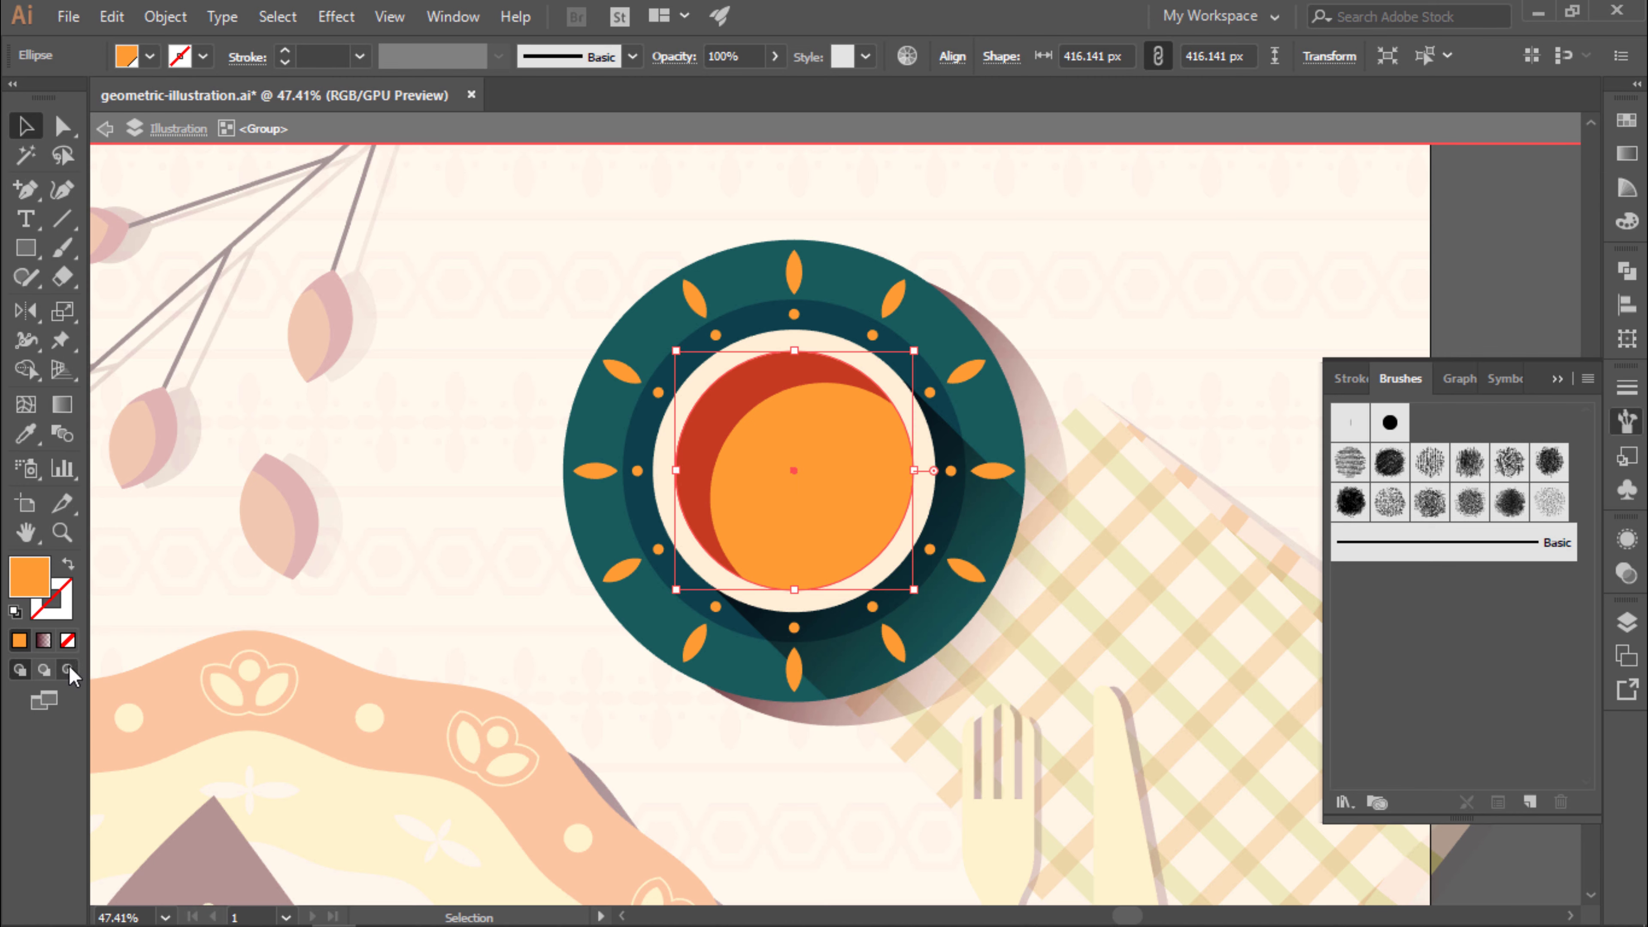
{"action": "key", "text": "ctrl+f"}
{"action": "left_click", "coordinate": [1179, 295]}
Paint another grain stroke with a coarser scatter brush and move it over the tea.
{"action": "key", "text": "b"}
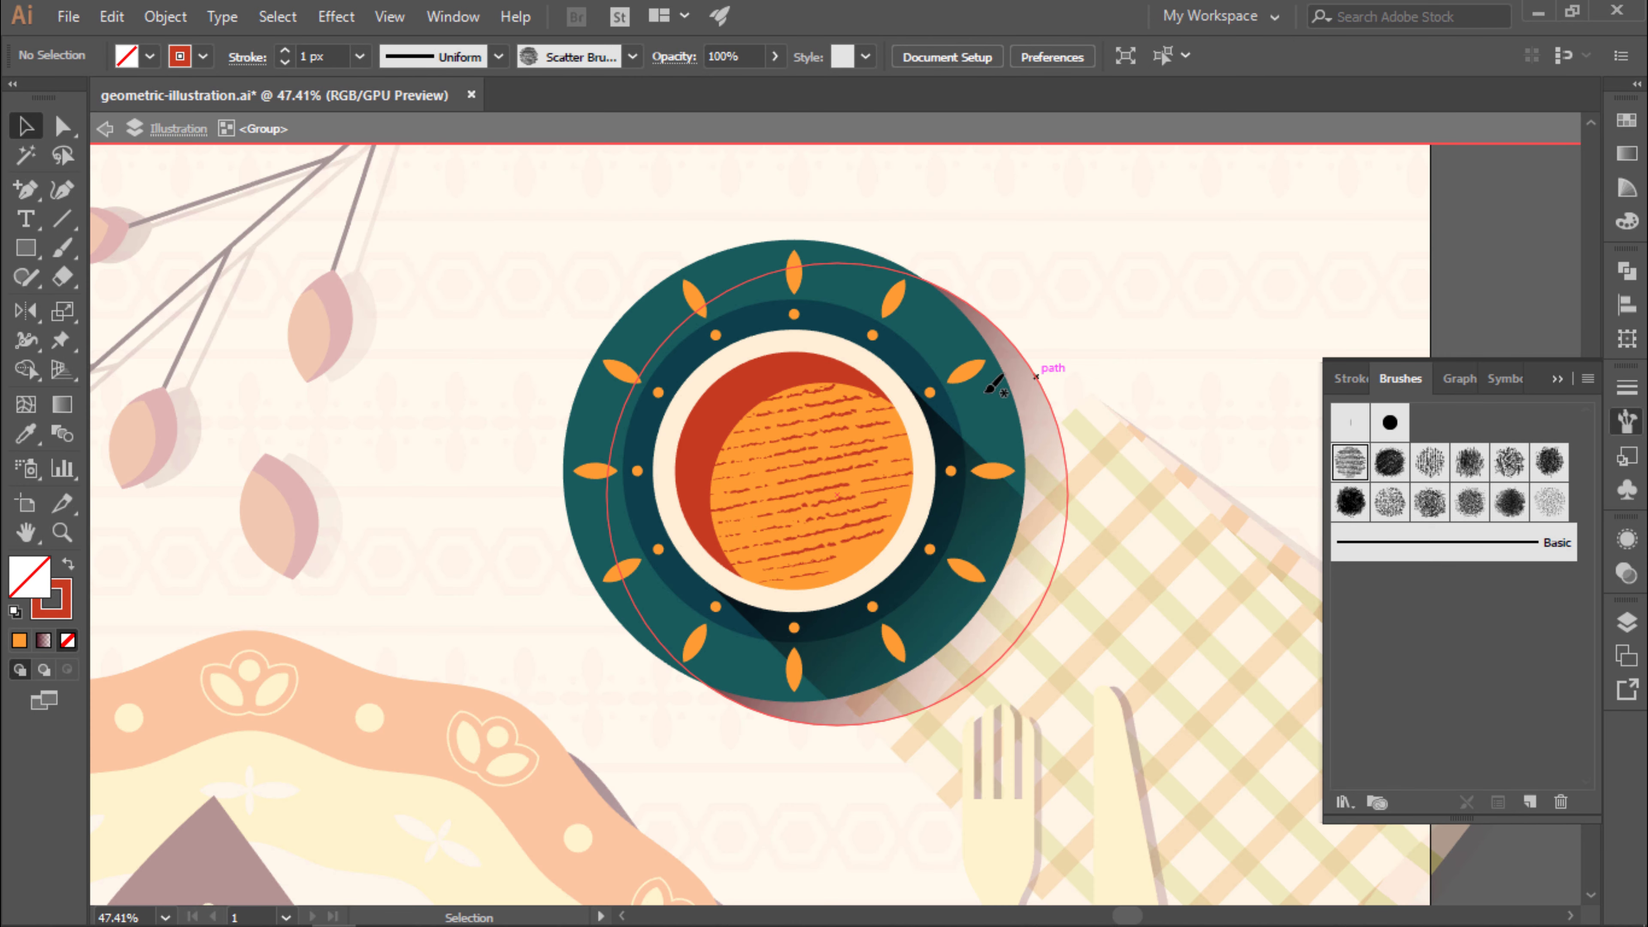
{"action": "left_click", "coordinate": [1390, 462]}
{"action": "left_click_drag", "start_coordinate": [817, 403], "coordinate": [895, 500]}
{"action": "left_click", "coordinate": [1429, 462]}
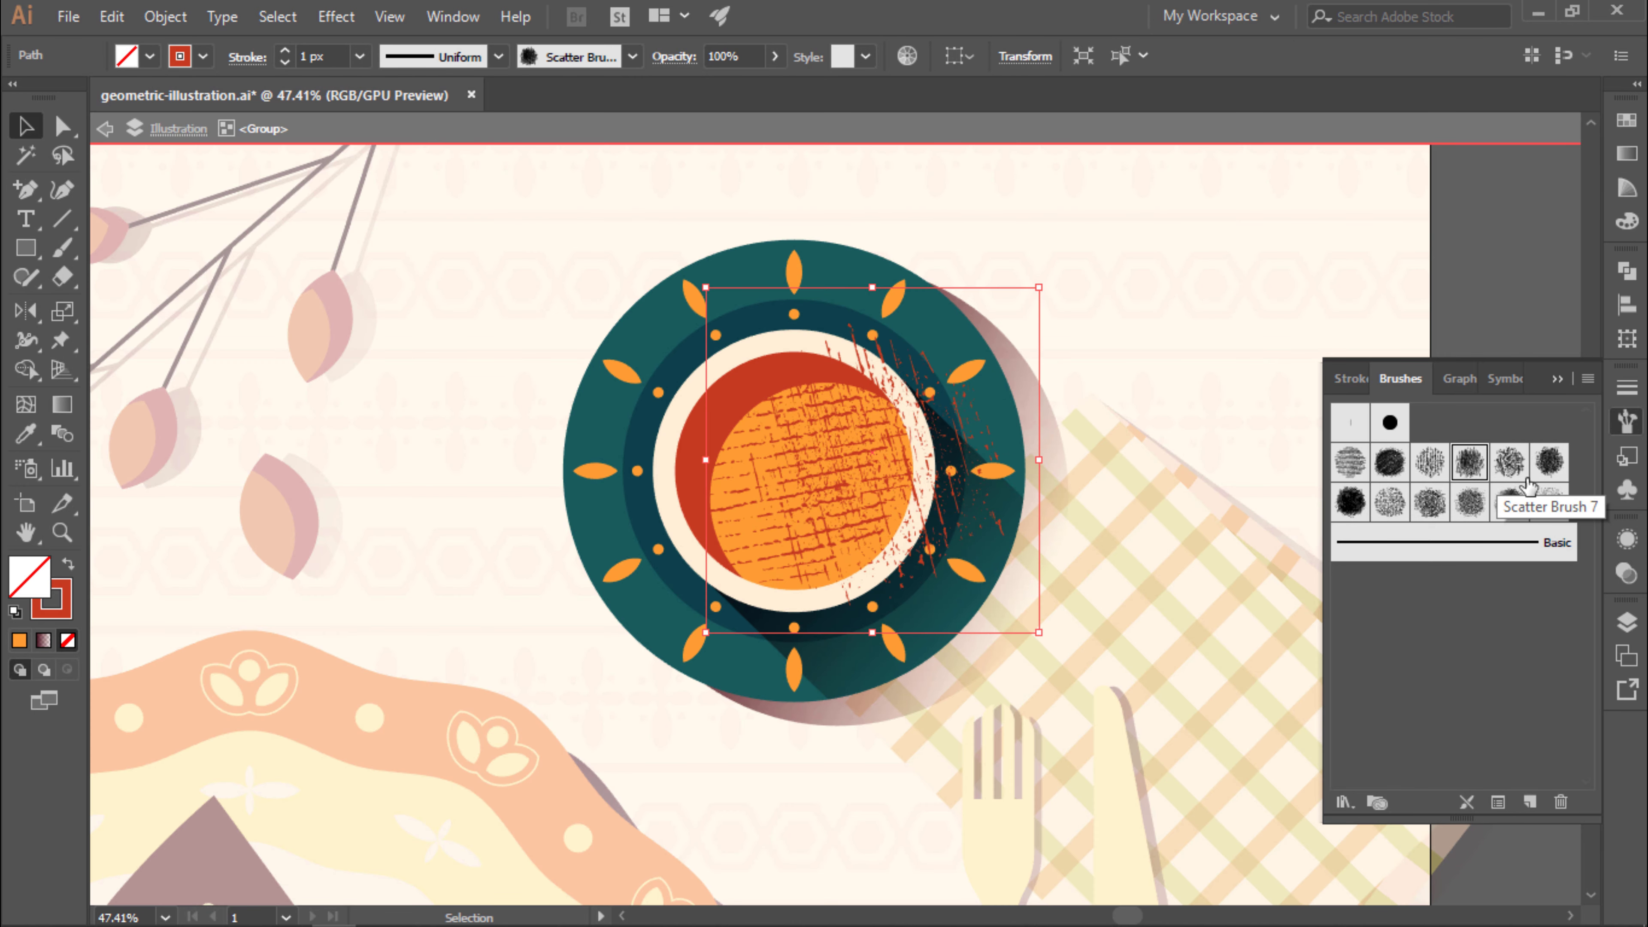
{"action": "left_click", "coordinate": [1549, 501]}
{"action": "left_click", "coordinate": [1469, 501]}
{"action": "left_click", "coordinate": [1350, 501]}
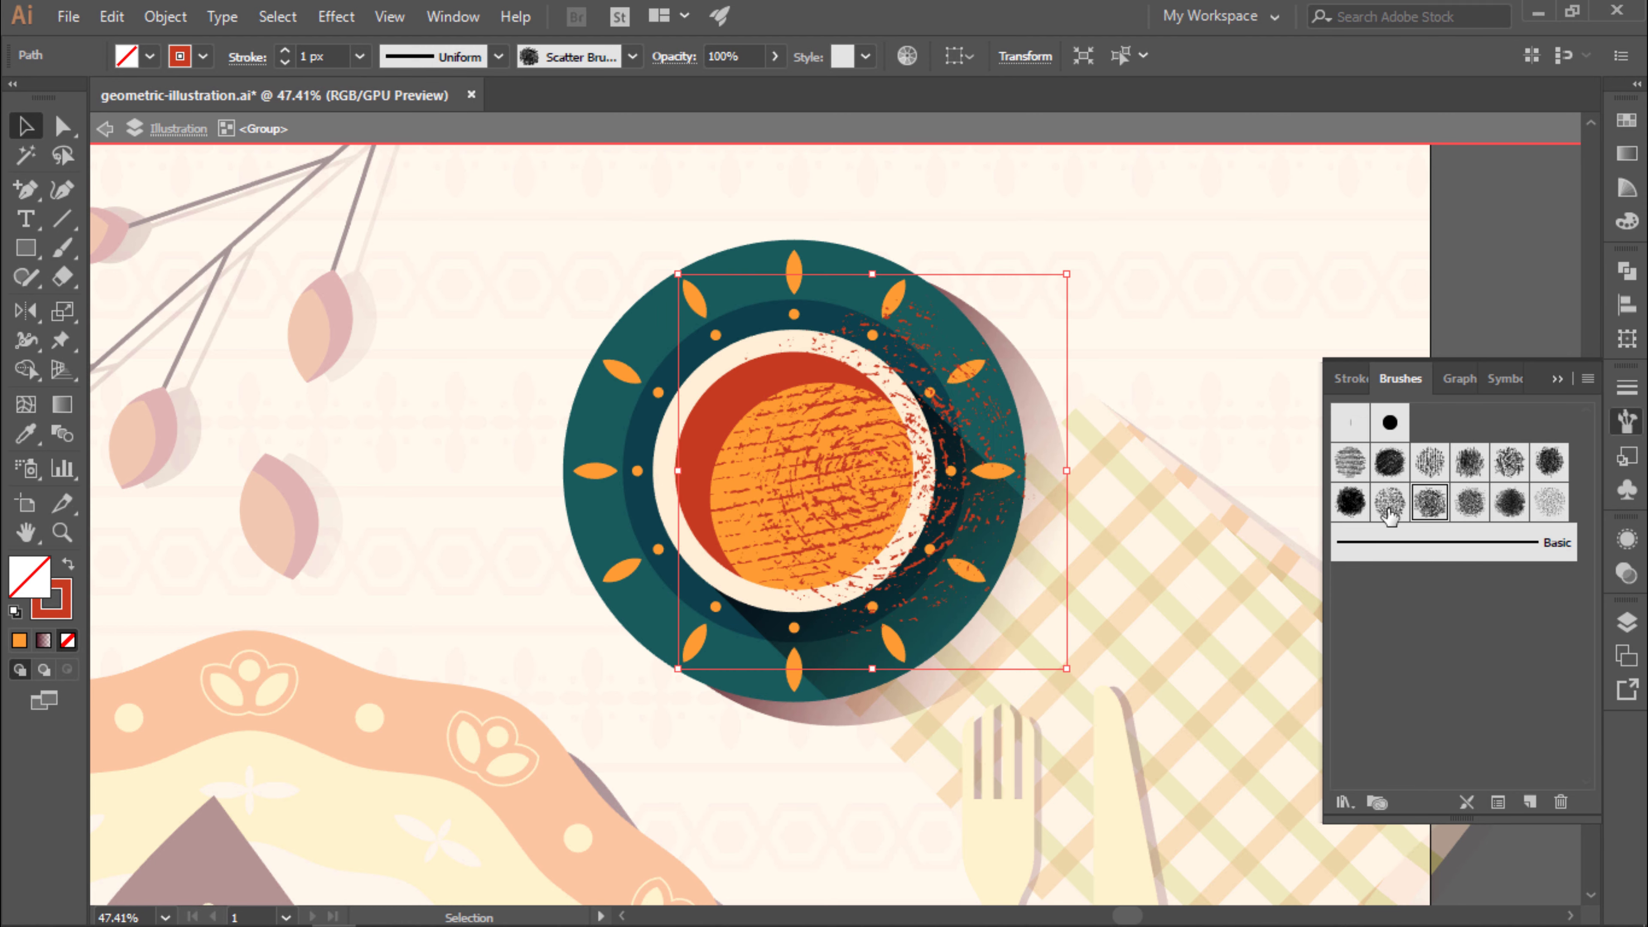
{"action": "left_click_drag", "start_coordinate": [879, 442], "coordinate": [725, 431]}
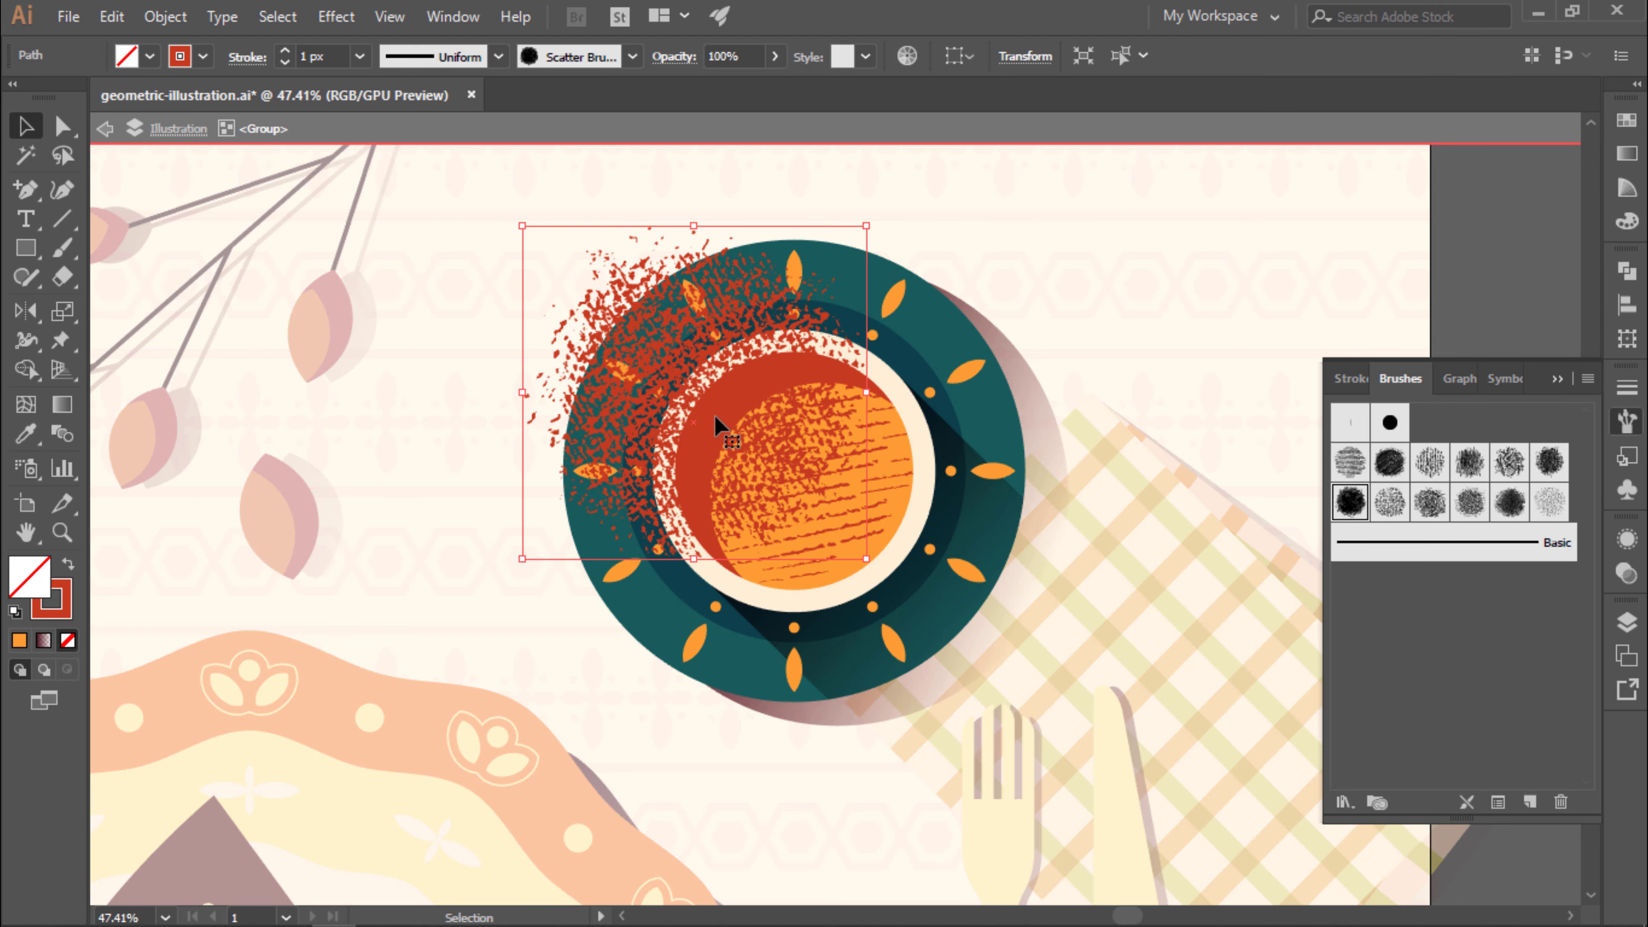
Set the clipped grain texture's stroke colour to #DB4C26.
{"action": "double_click", "coordinate": [898, 422]}
{"action": "left_click", "coordinate": [899, 422]}
{"action": "key", "text": "Escape"}
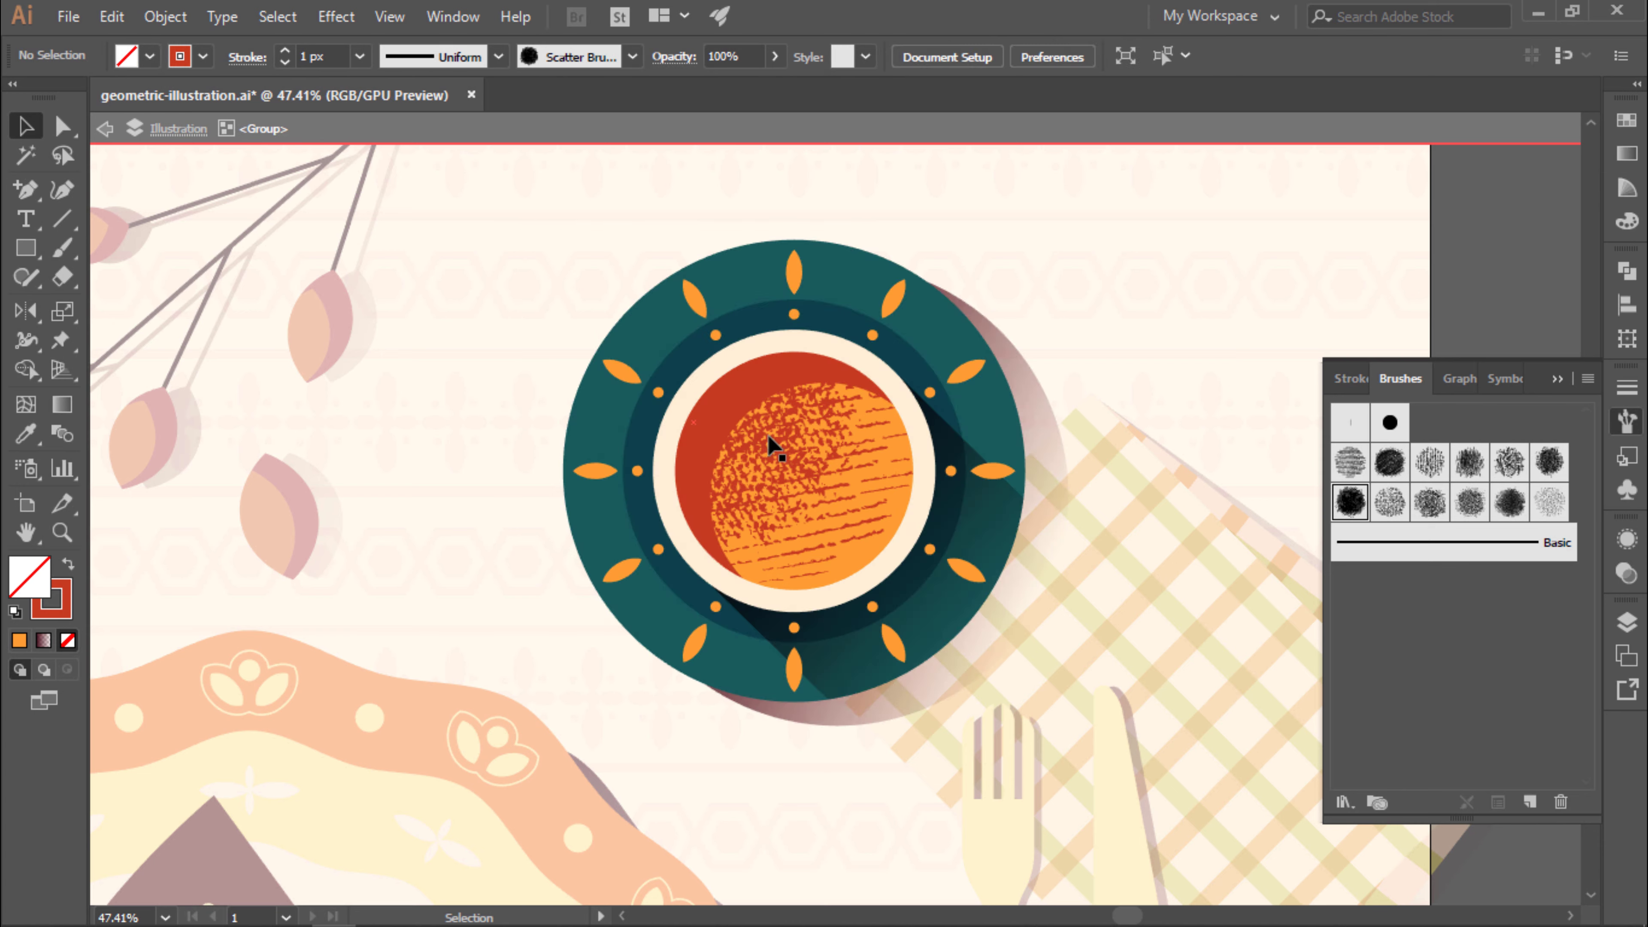
{"action": "key", "text": "a"}
{"action": "left_click", "coordinate": [756, 432]}
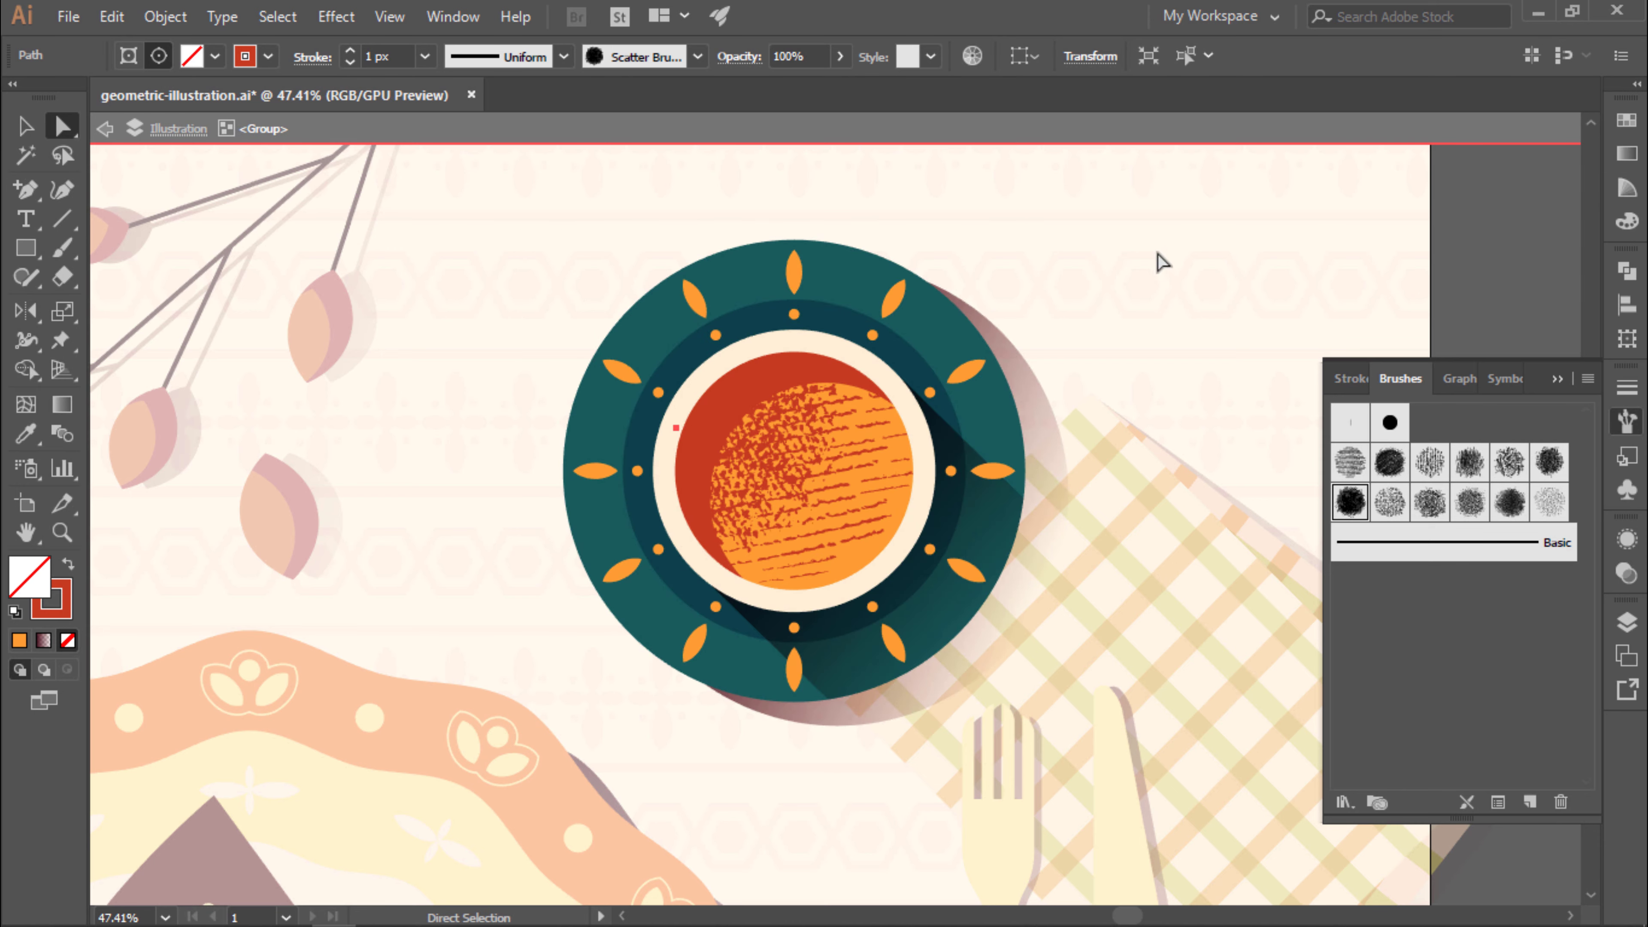
{"action": "left_click", "coordinate": [1161, 262]}
{"action": "left_click", "coordinate": [753, 459]}
{"action": "double_click", "coordinate": [51, 598]}
{"action": "left_click_drag", "start_coordinate": [813, 287], "coordinate": [811, 267]}
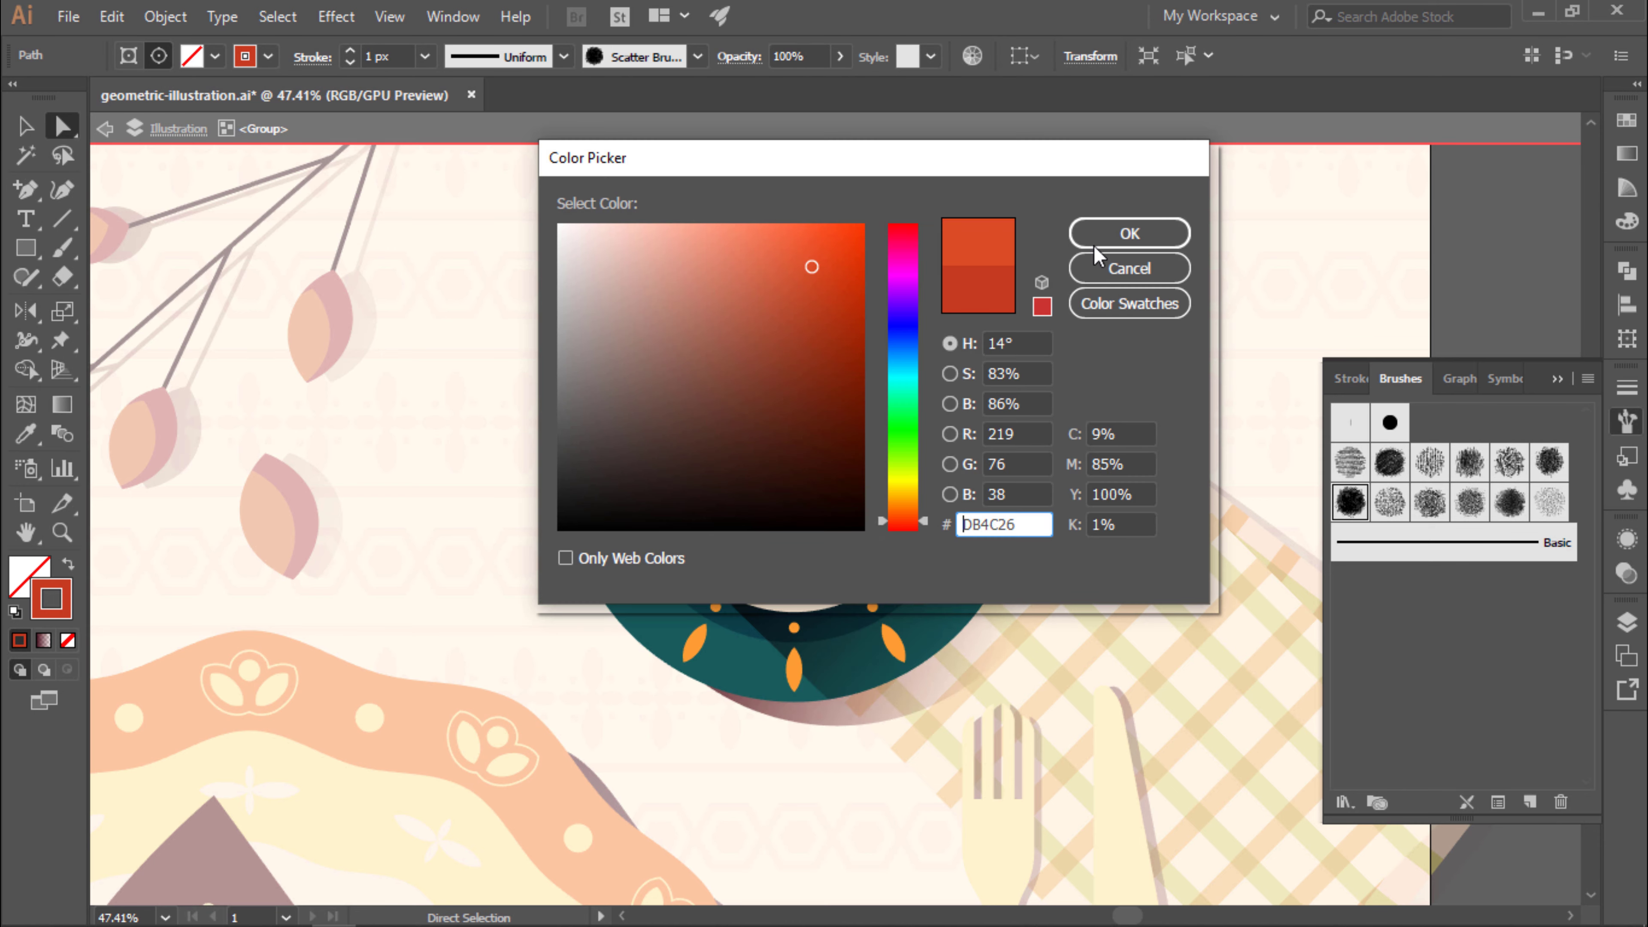
{"action": "left_click", "coordinate": [1129, 233]}
Deselect, zoom out over the table and pick dark teal as the stroke colour.
{"action": "key", "text": "ctrl+shift+a"}
{"action": "left_click_drag", "start_coordinate": [1185, 276], "coordinate": [883, 460]}
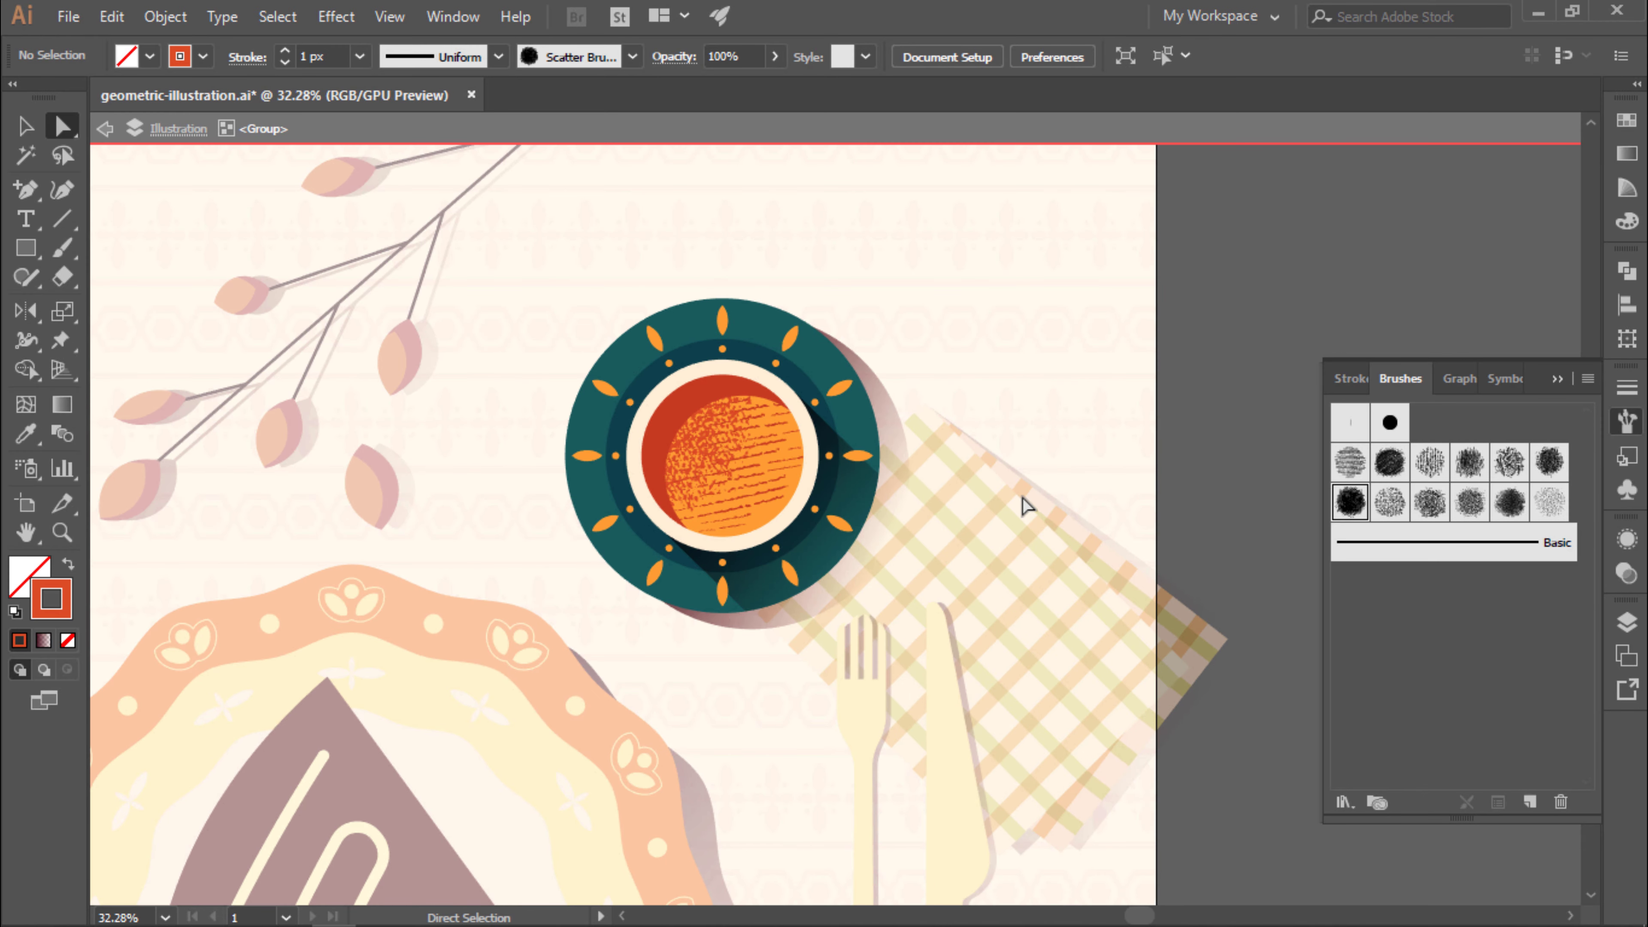
{"action": "scroll", "coordinate": [1025, 505], "scroll_direction": "up", "scroll_amount": 2}
{"action": "left_click", "coordinate": [846, 368], "text": "ctrl"}
Paint a dark teal grain stroke across the plate at 1.5 px weight.
{"action": "left_click", "coordinate": [1129, 342], "text": "ctrl"}
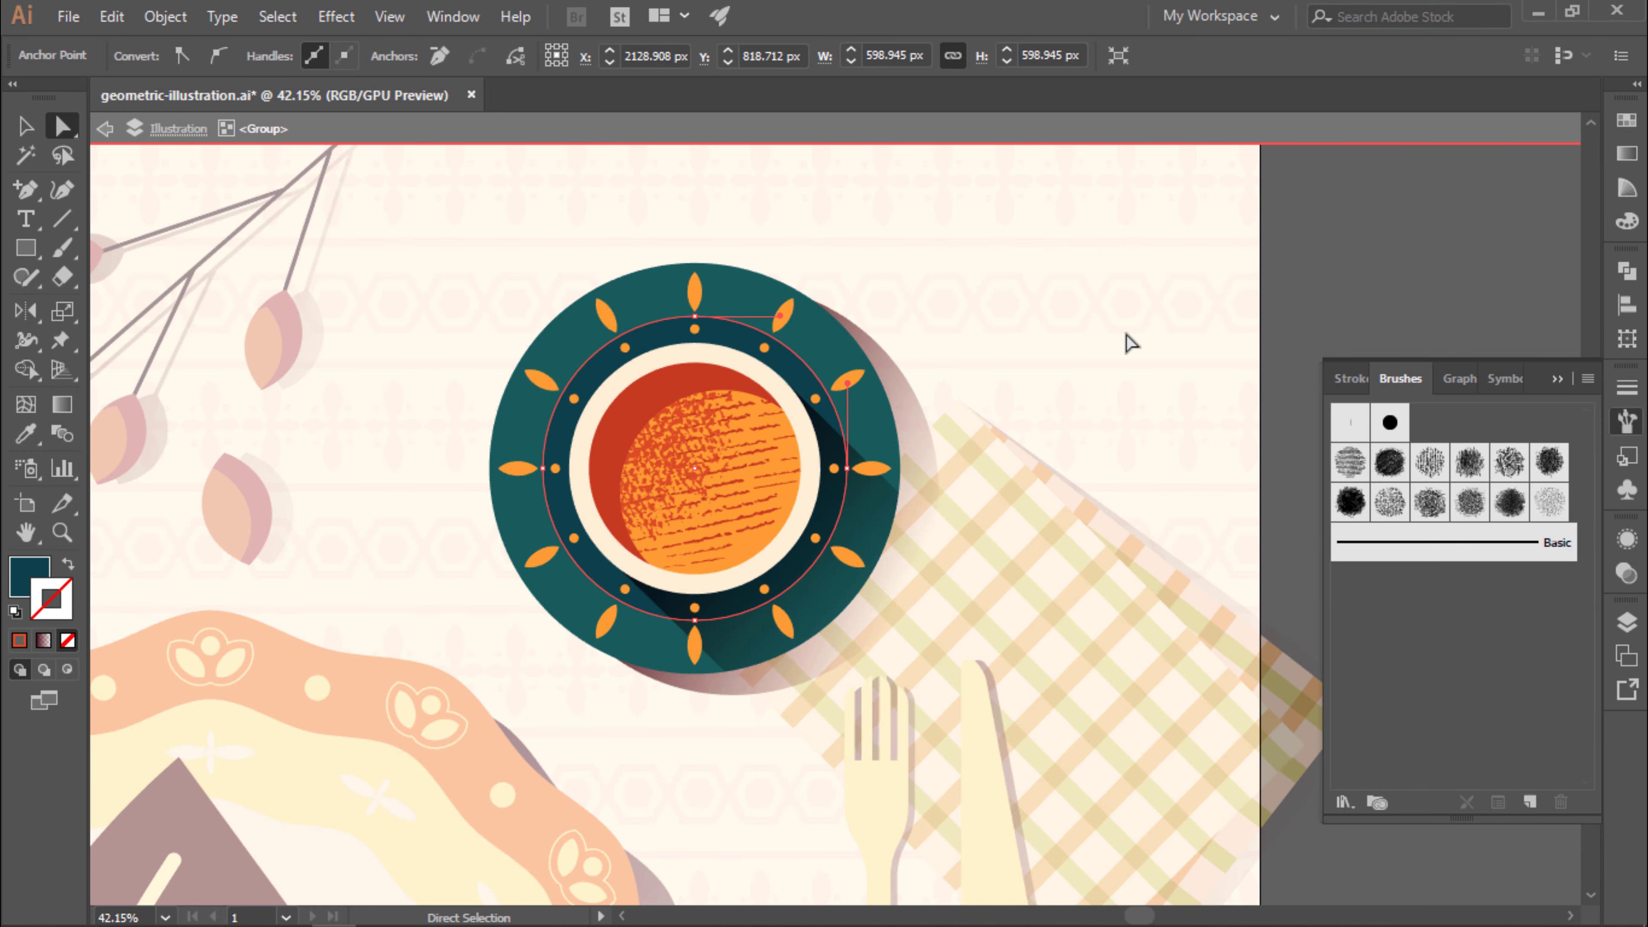
{"action": "left_click_drag", "start_coordinate": [937, 471], "coordinate": [992, 575]}
{"action": "key", "text": "v"}
{"action": "left_click", "coordinate": [996, 575]}
{"action": "double_click", "coordinate": [51, 597]}
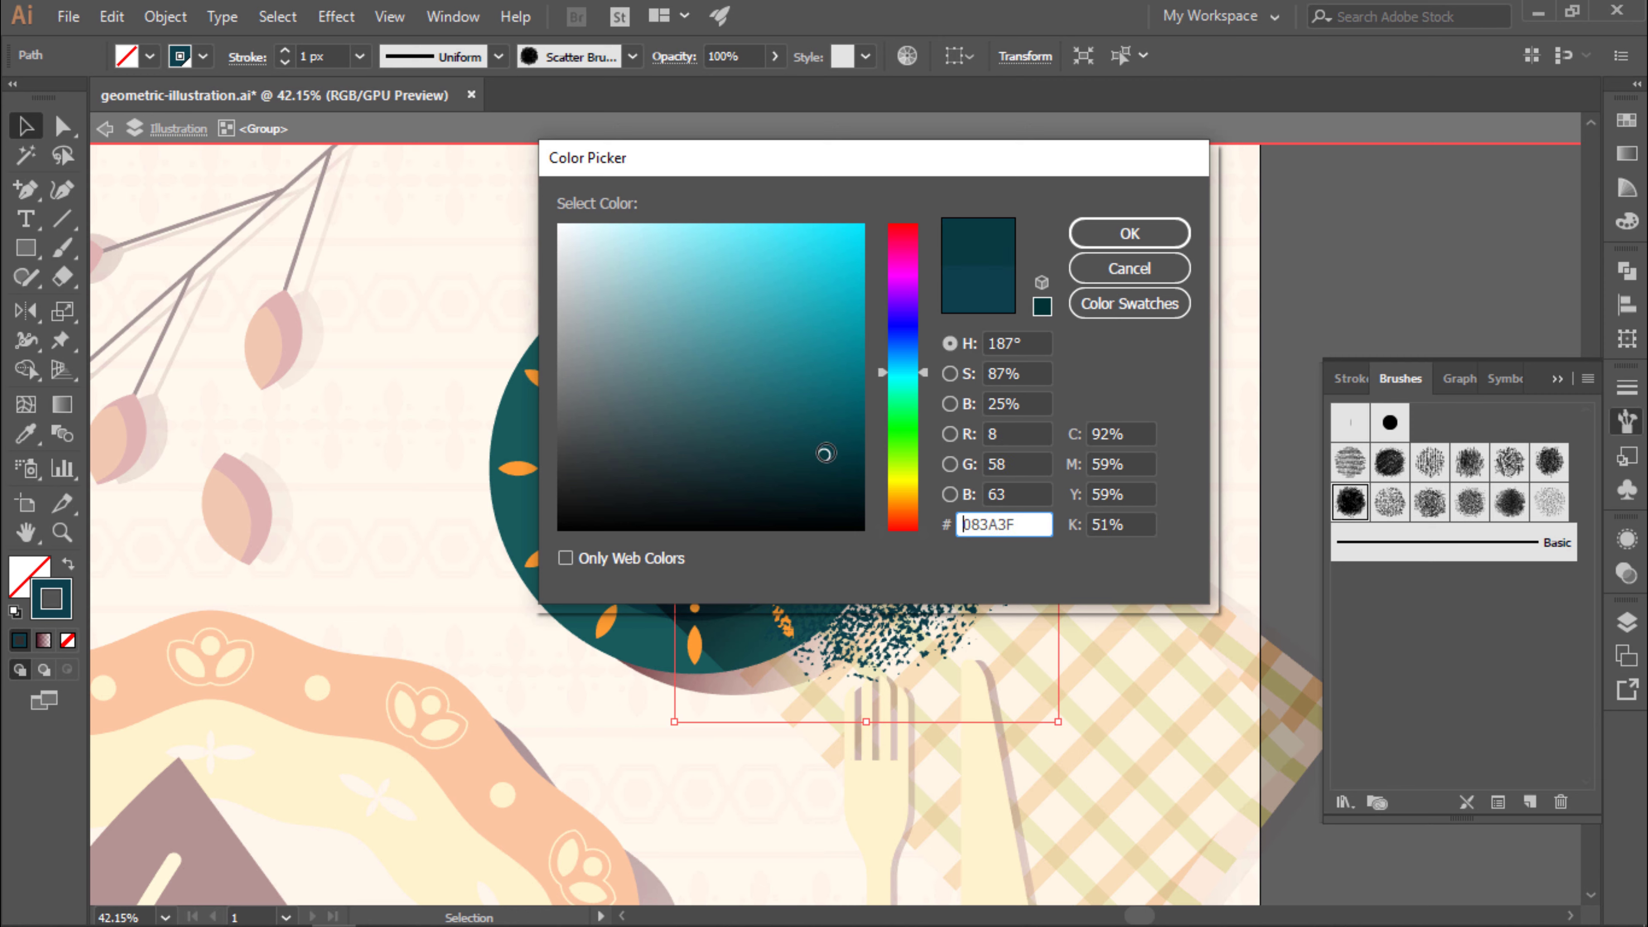
{"action": "left_click", "coordinate": [1129, 233]}
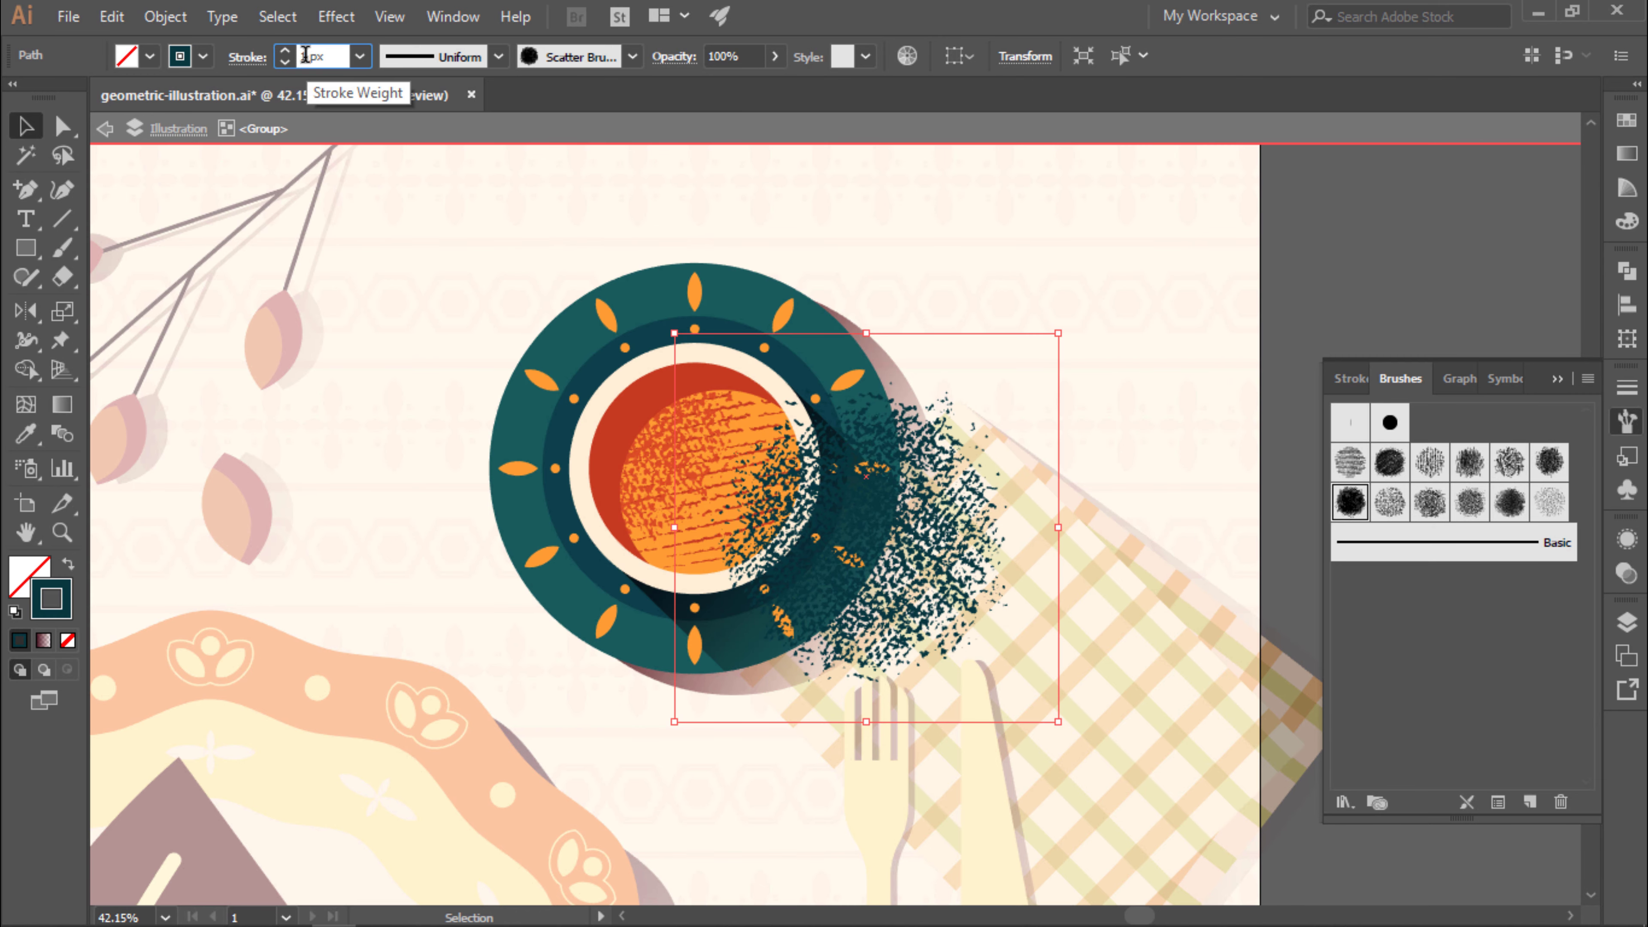
{"action": "type", "text": ".5"}
{"action": "key", "text": "Return"}
Cut the teal grain and paste it Draw Inside the plate ellipse.
{"action": "key", "text": "ctrl+x"}
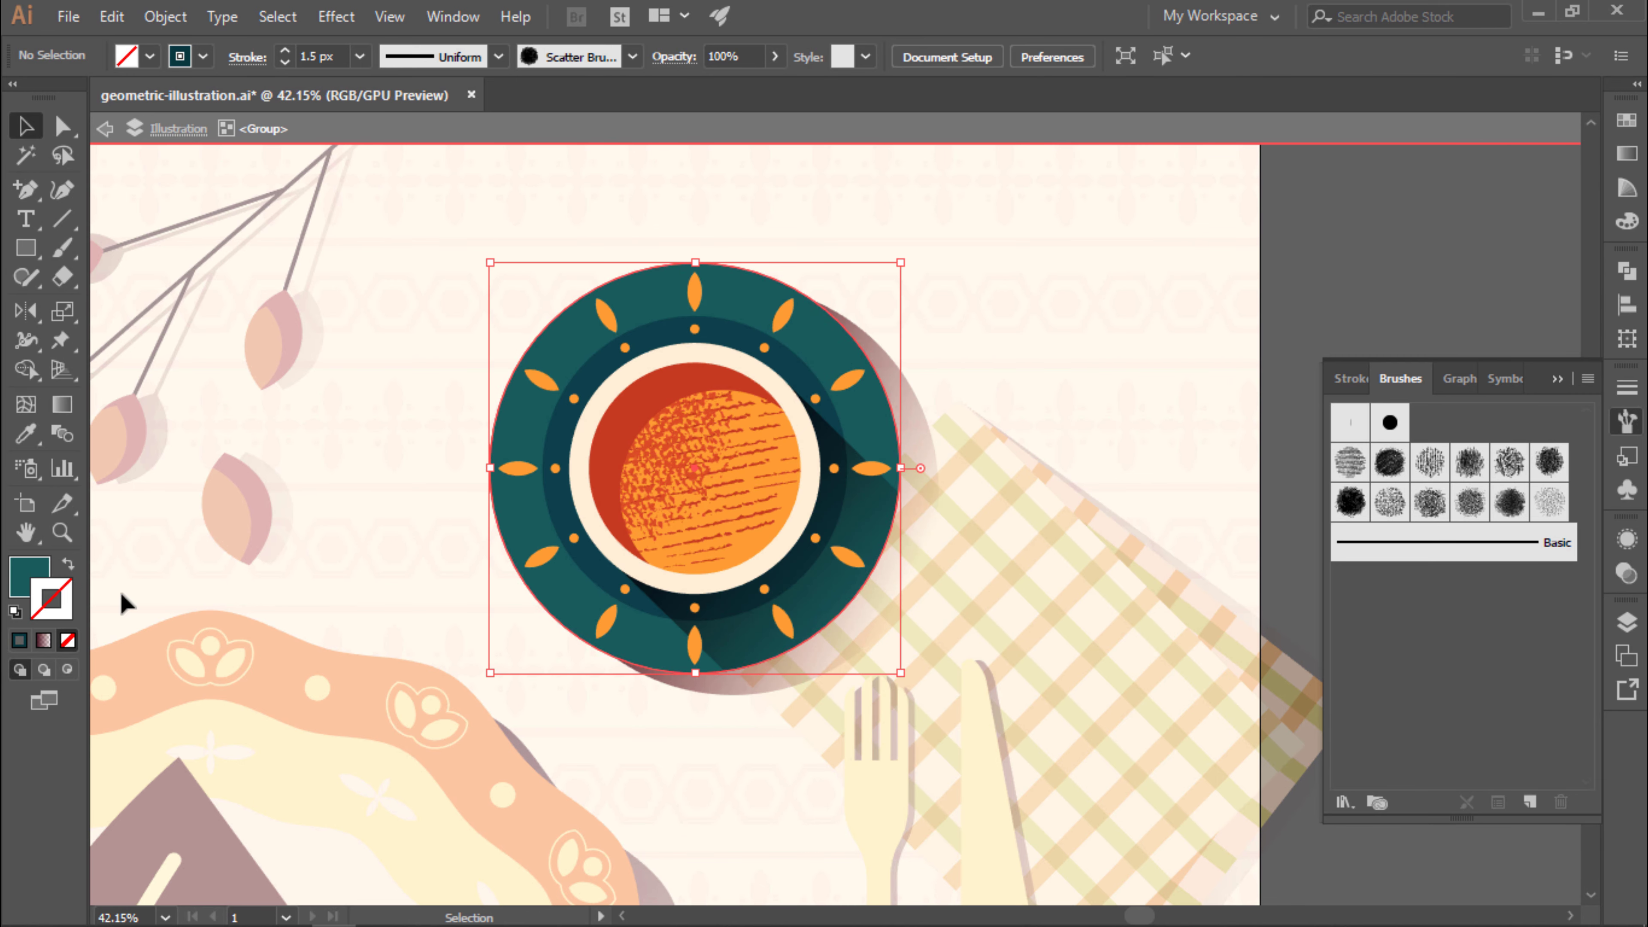
{"action": "key", "text": "shift+d"}
{"action": "key", "text": "ctrl+v"}
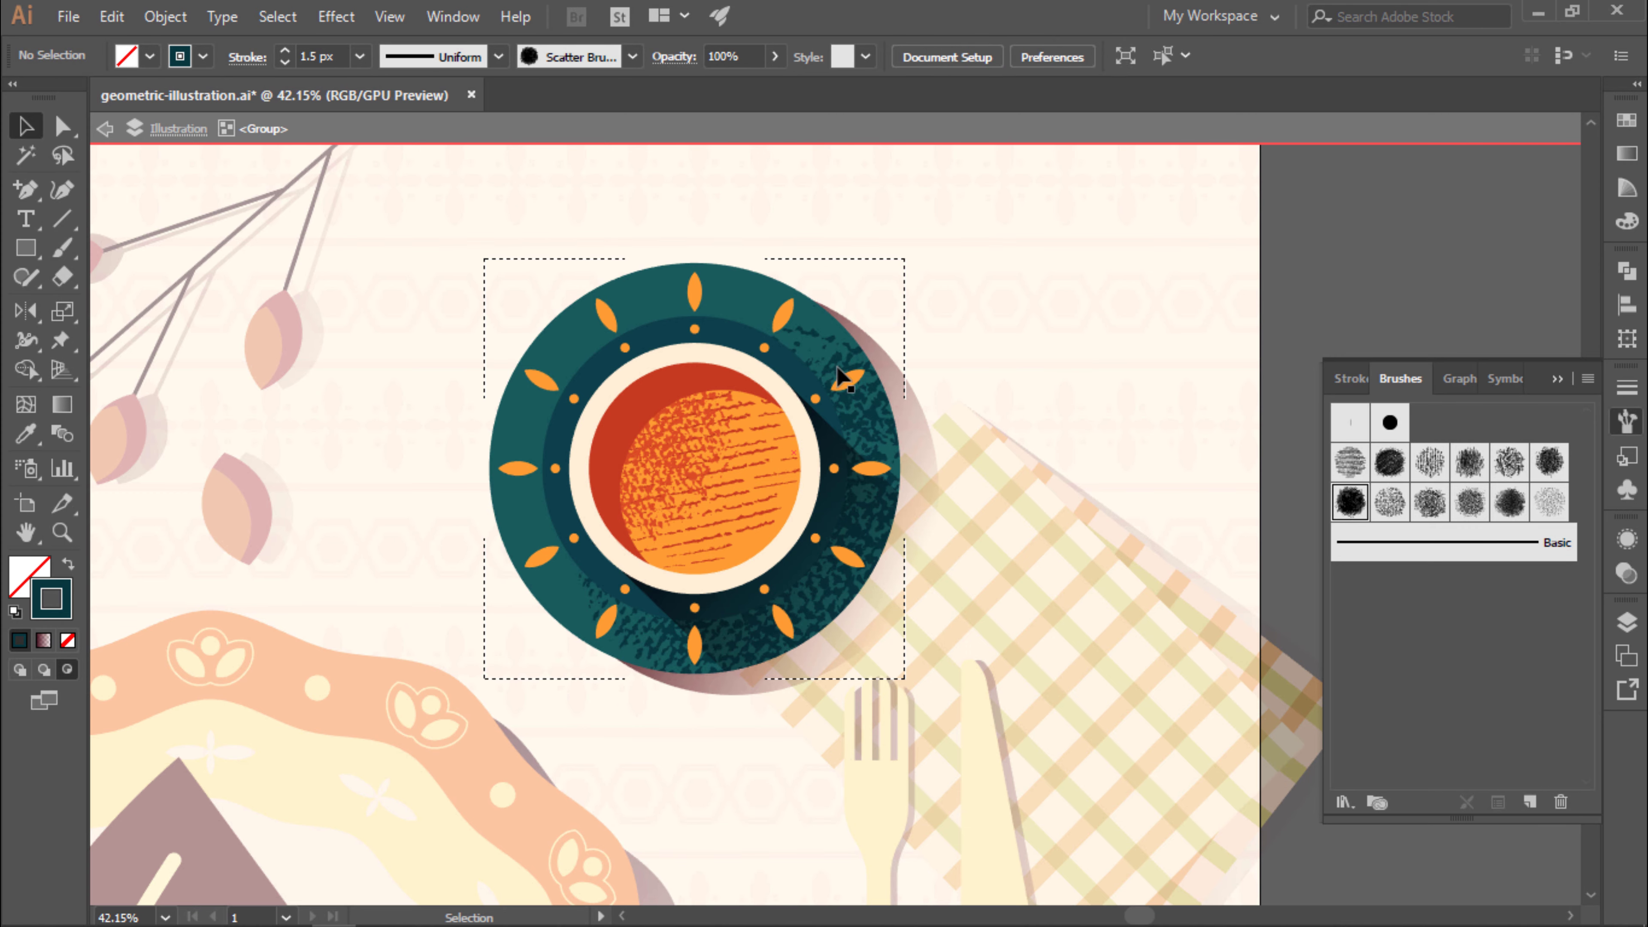
{"action": "scroll", "coordinate": [1066, 430], "scroll_direction": "up", "scroll_amount": 2}
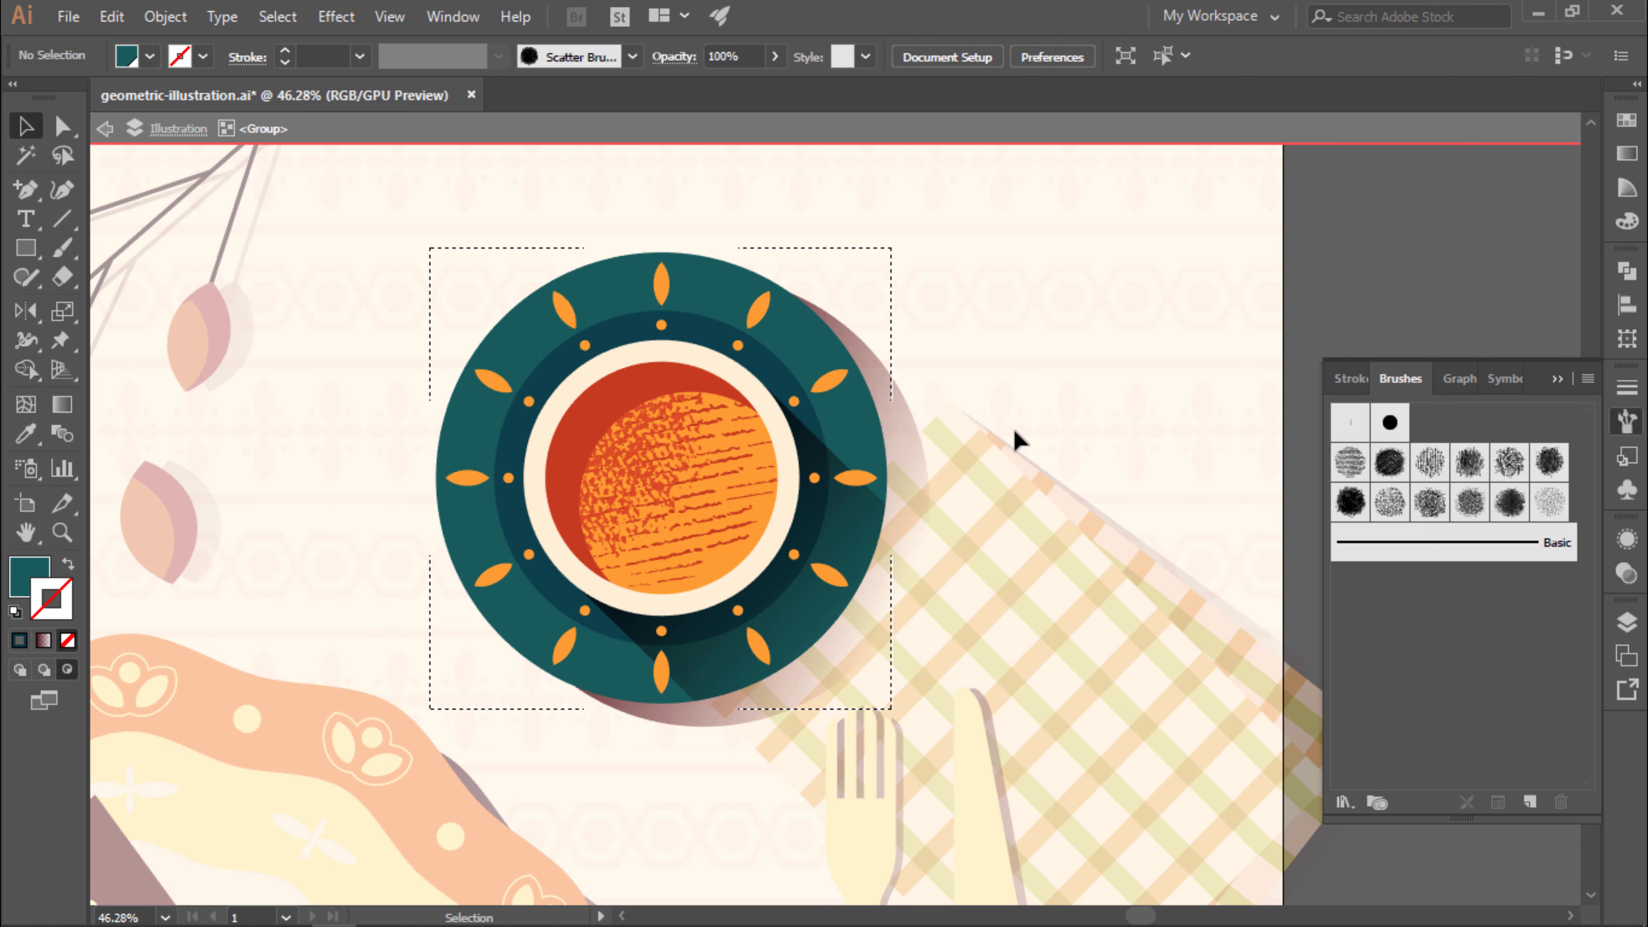
{"action": "key", "text": "shift+d"}
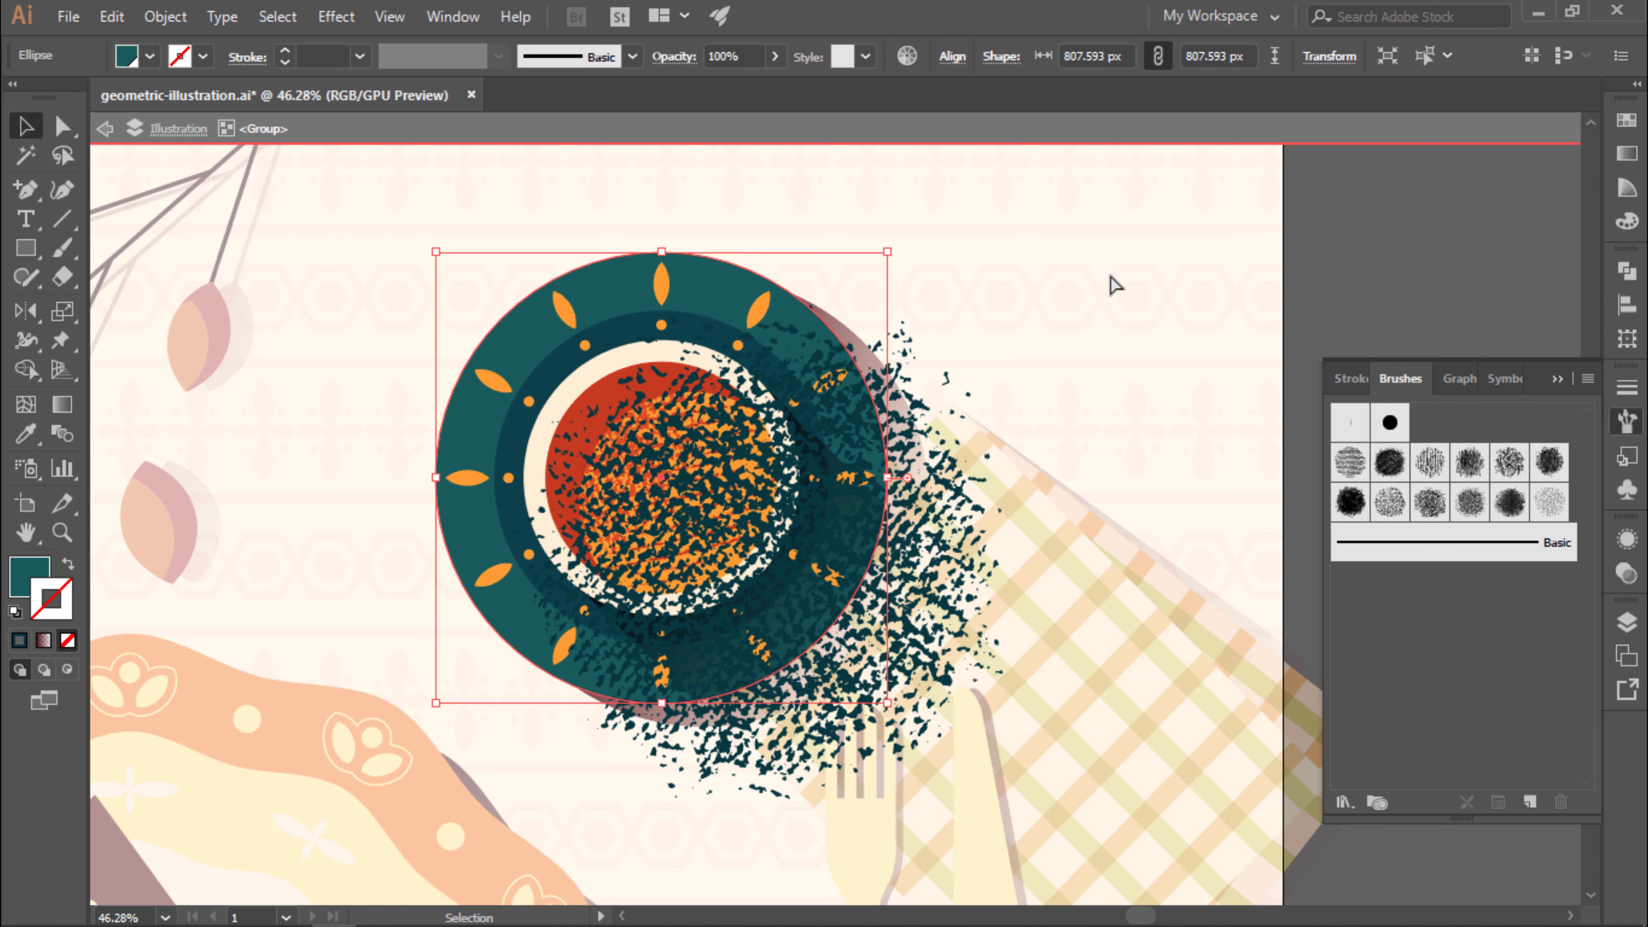
Clip the teal grain to the plate shape with a clipping mask.
{"action": "key", "text": "ctrl+c"}
{"action": "left_click", "coordinate": [1097, 357]}
{"action": "key", "text": "ctrl+f"}
{"action": "left_click", "coordinate": [938, 422], "text": "shift"}
{"action": "right_click", "coordinate": [938, 422]}
{"action": "left_click", "coordinate": [1038, 286]}
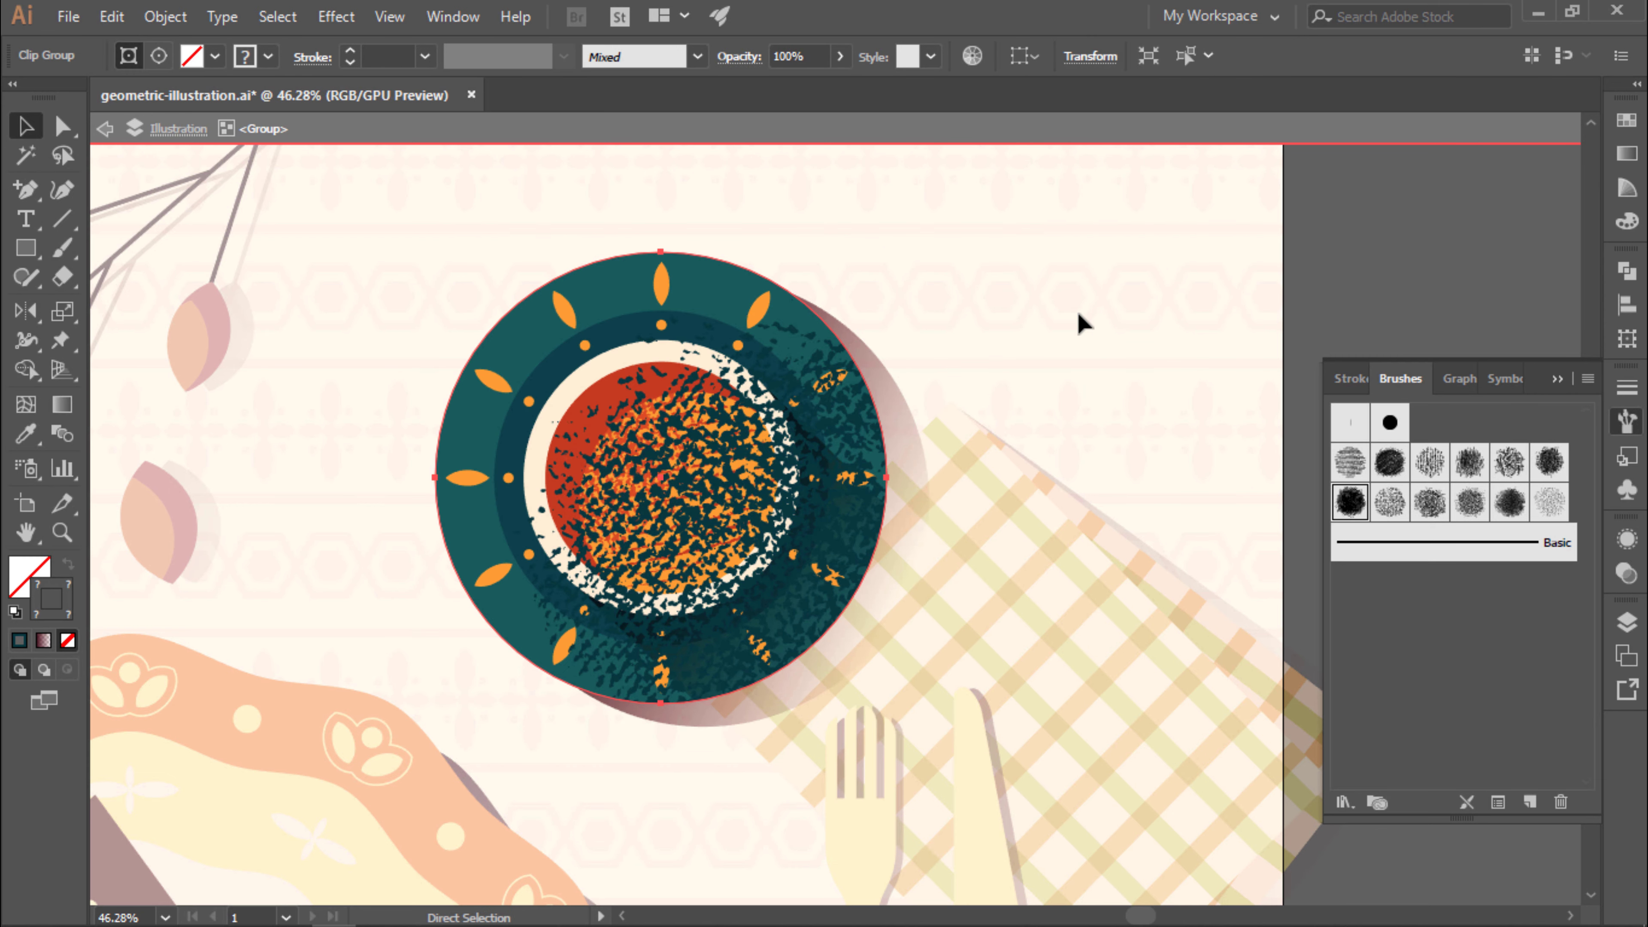
Set the plate grain's Transparency blend mode to Soft Light.
{"action": "key", "text": "v"}
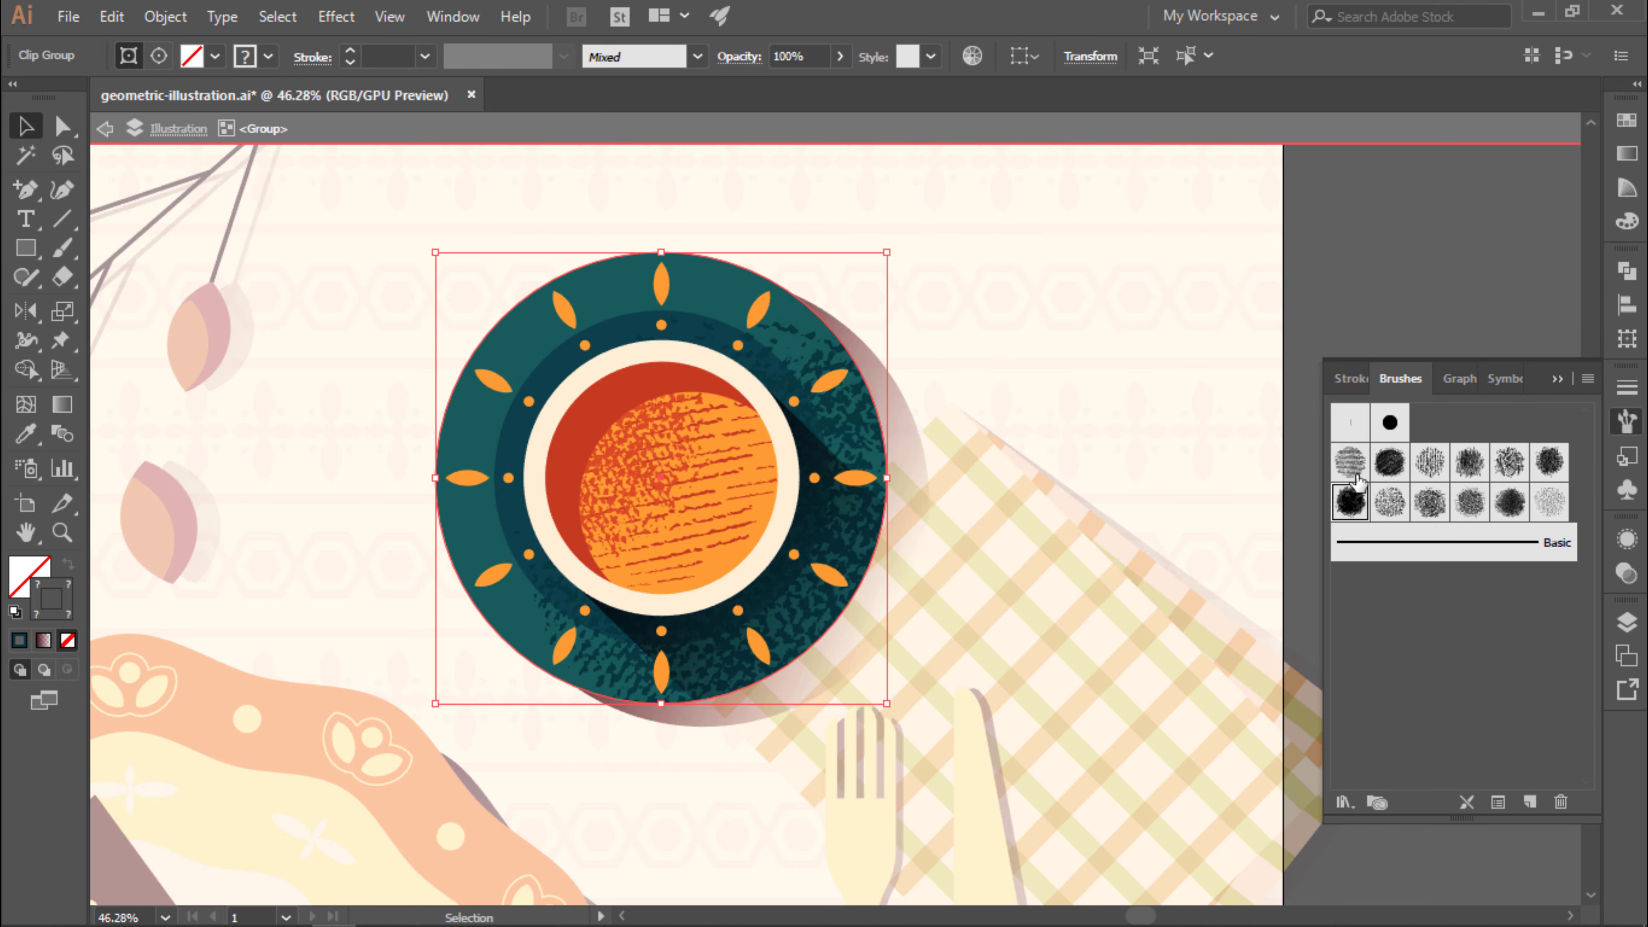
{"action": "key", "text": "ctrl+shift+F10"}
{"action": "left_click", "coordinate": [1385, 566]}
{"action": "left_click", "coordinate": [1386, 342]}
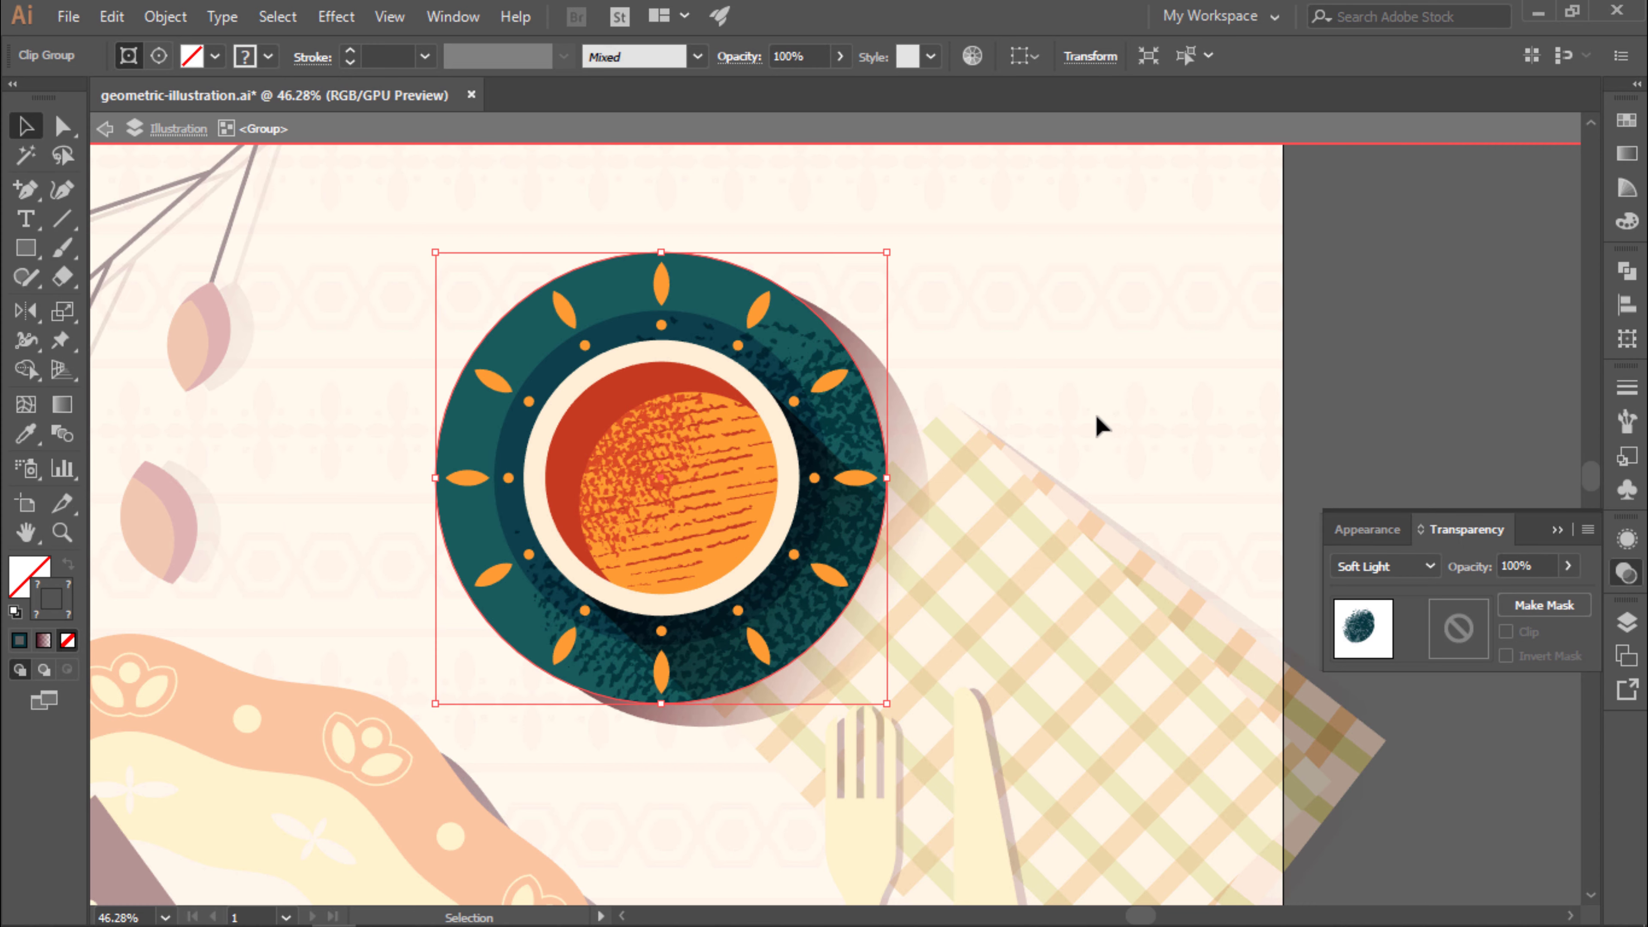
{"action": "left_click", "coordinate": [488, 583]}
Zoom in on the tea cup and recolour the grain texture a lighter peach.
{"action": "left_click", "coordinate": [1217, 430]}
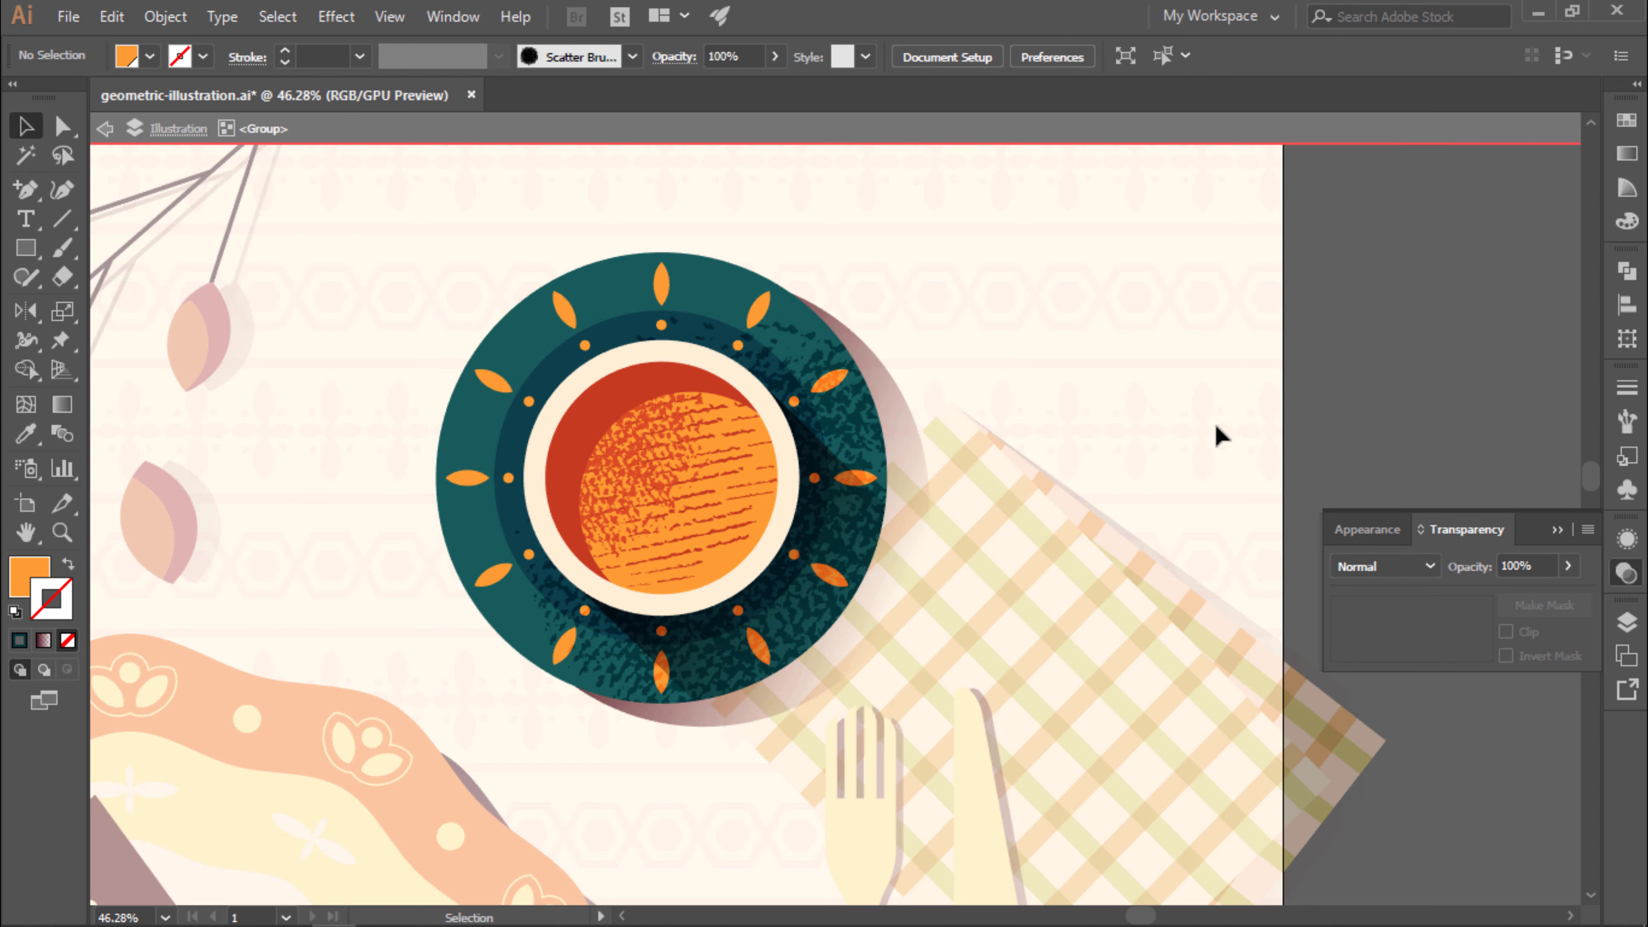
{"action": "key", "text": "ctrl+0"}
{"action": "left_click_drag", "start_coordinate": [1012, 442], "coordinate": [1042, 440]}
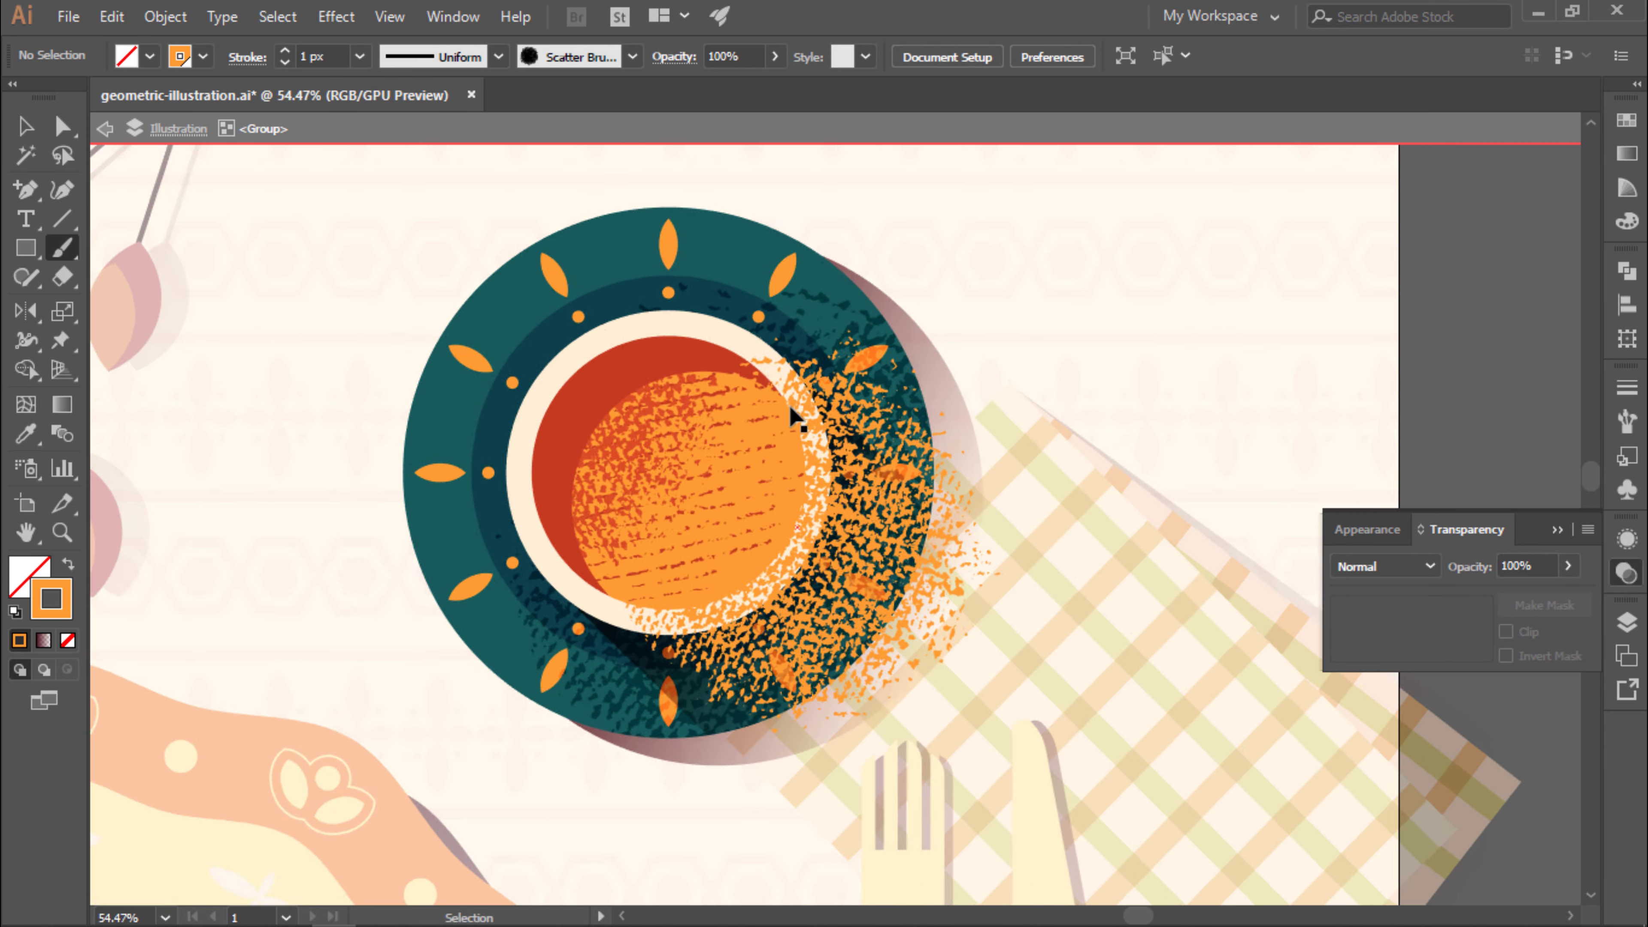
{"action": "double_click", "coordinate": [51, 599]}
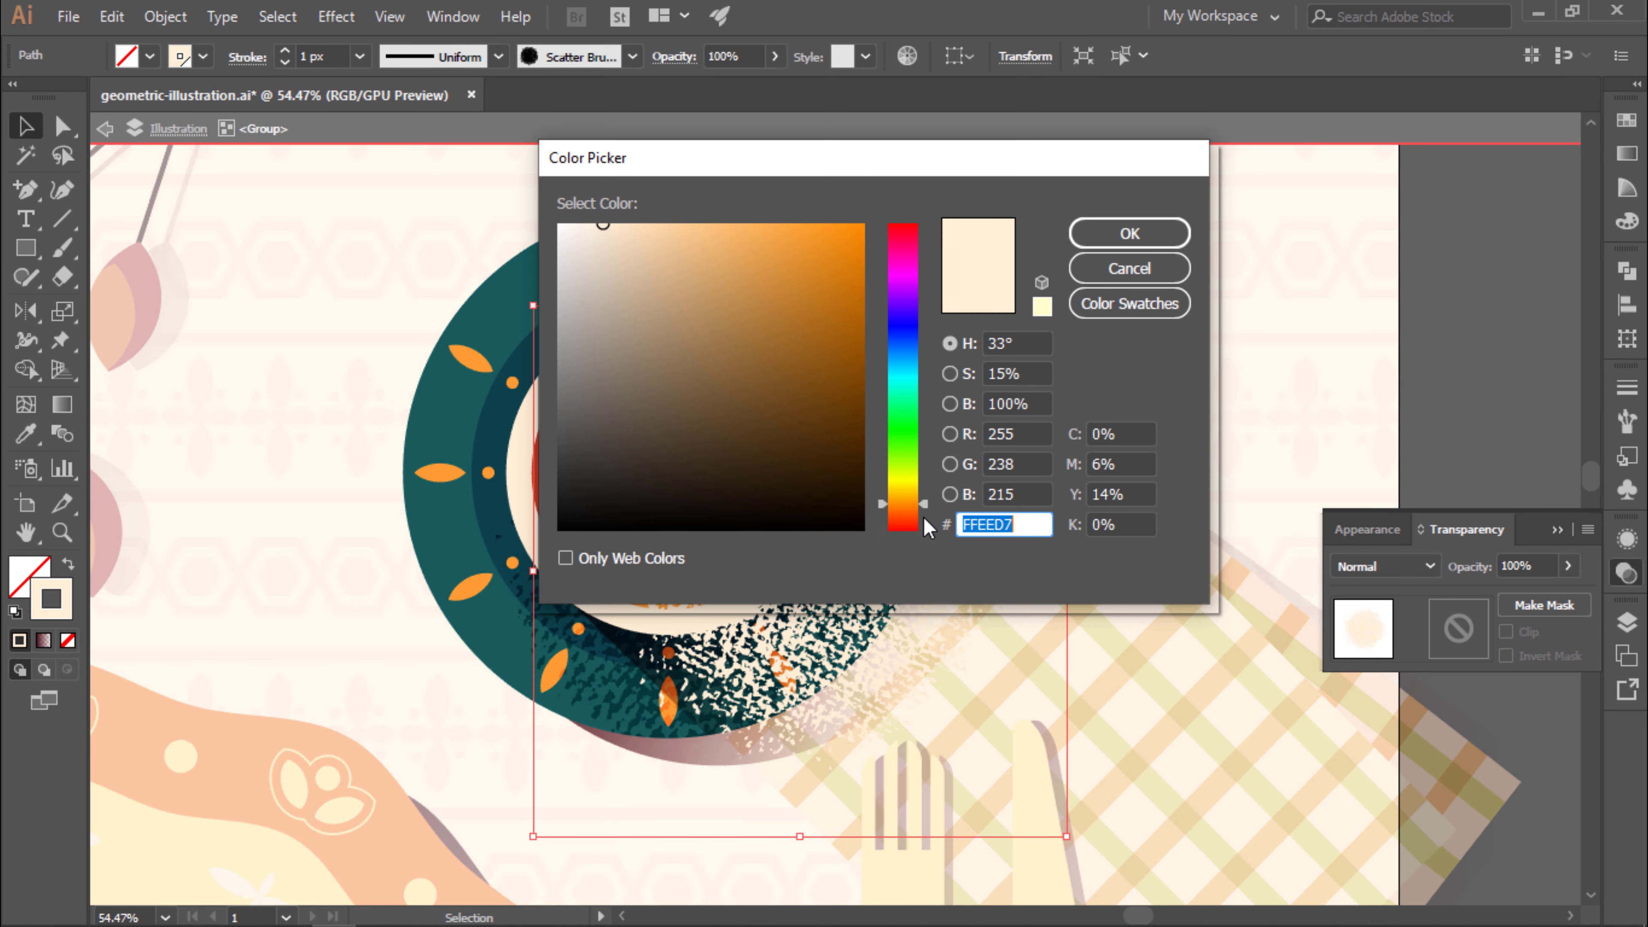
{"action": "left_click", "coordinate": [650, 280]}
{"action": "left_click_drag", "start_coordinate": [651, 280], "coordinate": [668, 232]}
{"action": "left_click", "coordinate": [1122, 232]}
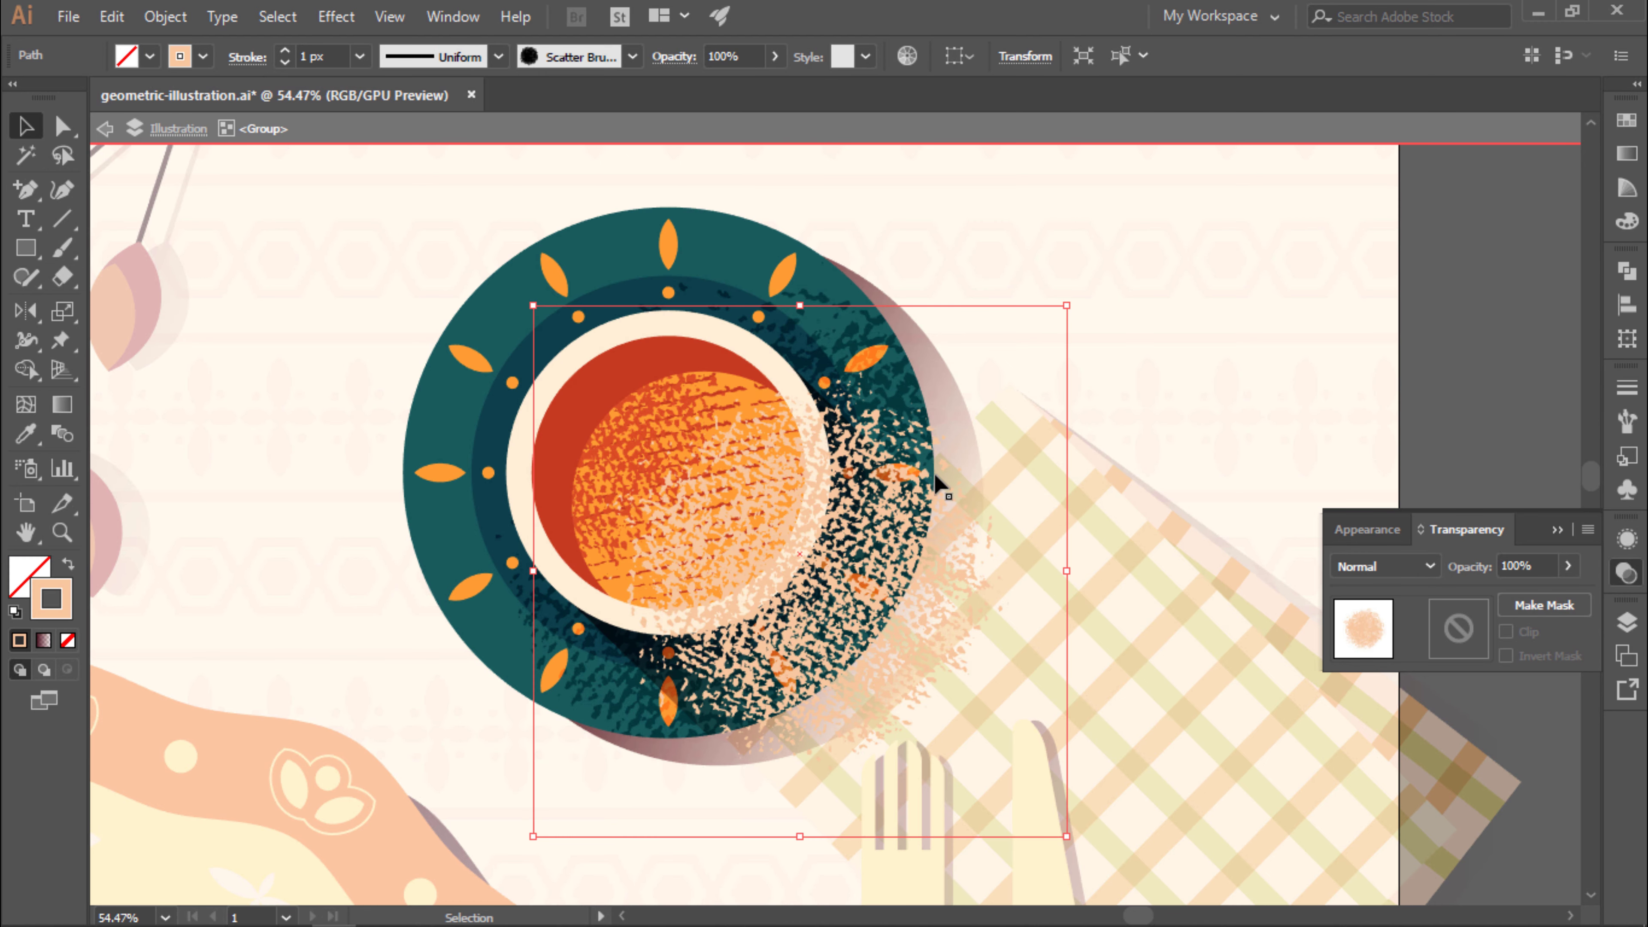
Cut the peach texture and paste it inside the cup's inner circle, positioning it there.
{"action": "key", "text": "ctrl+x"}
{"action": "left_click", "coordinate": [802, 357]}
{"action": "left_click", "coordinate": [67, 669]}
{"action": "key", "text": "ctrl+v"}
{"action": "key", "text": "ctrl+shift+a"}
{"action": "key", "text": "a"}
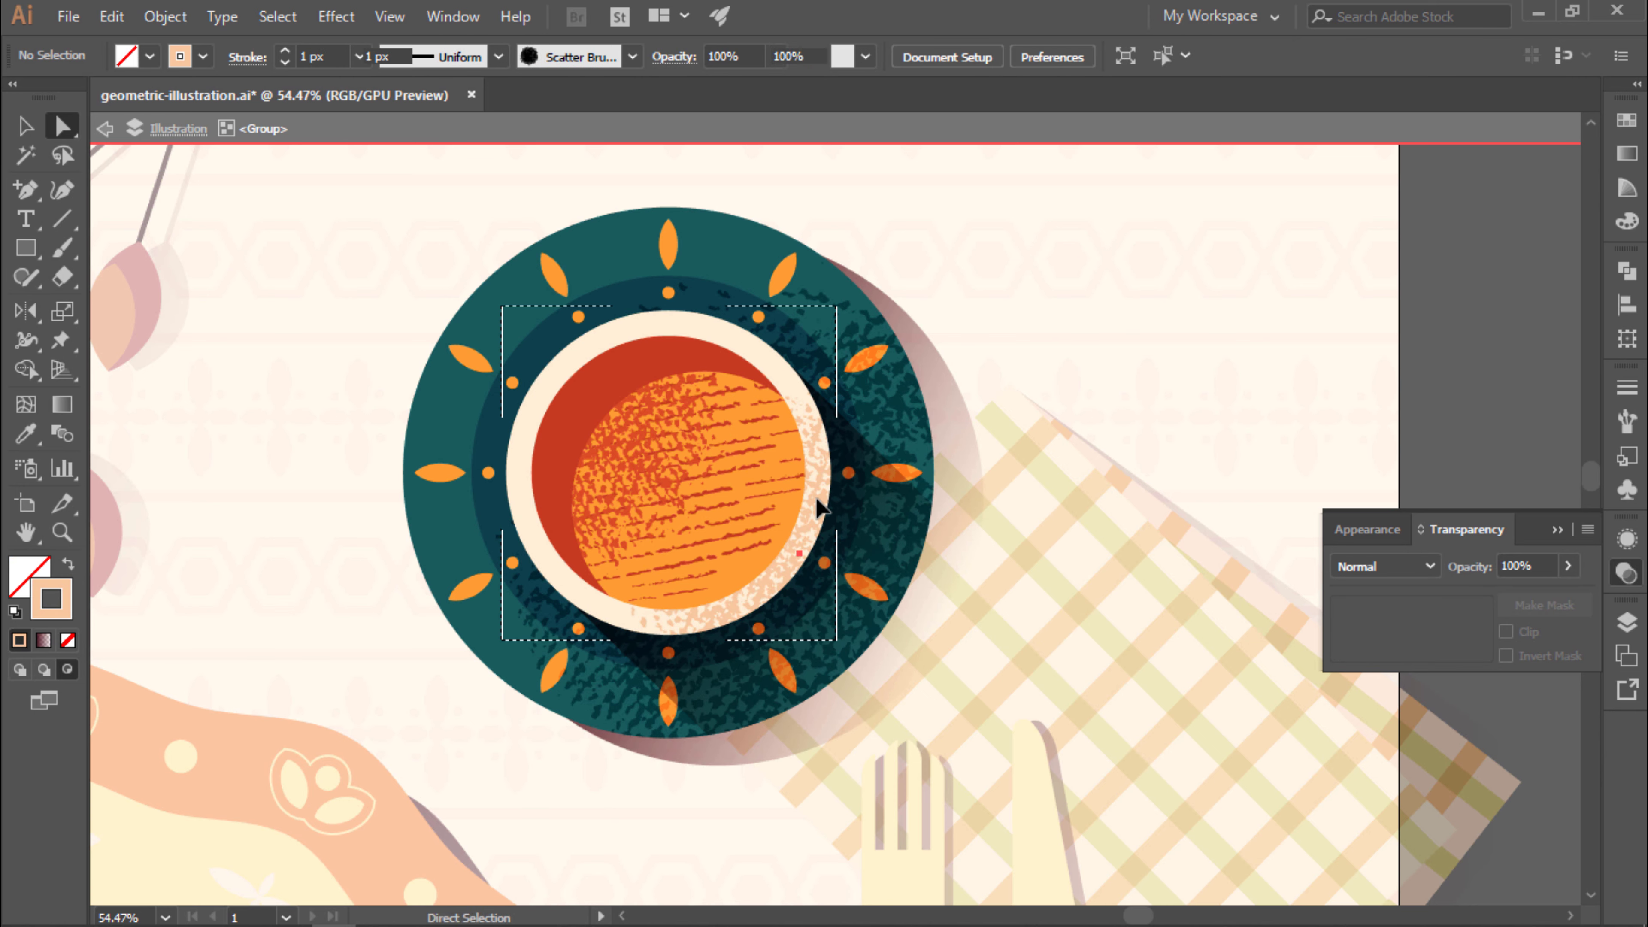
{"action": "left_click_drag", "start_coordinate": [817, 508], "coordinate": [782, 334]}
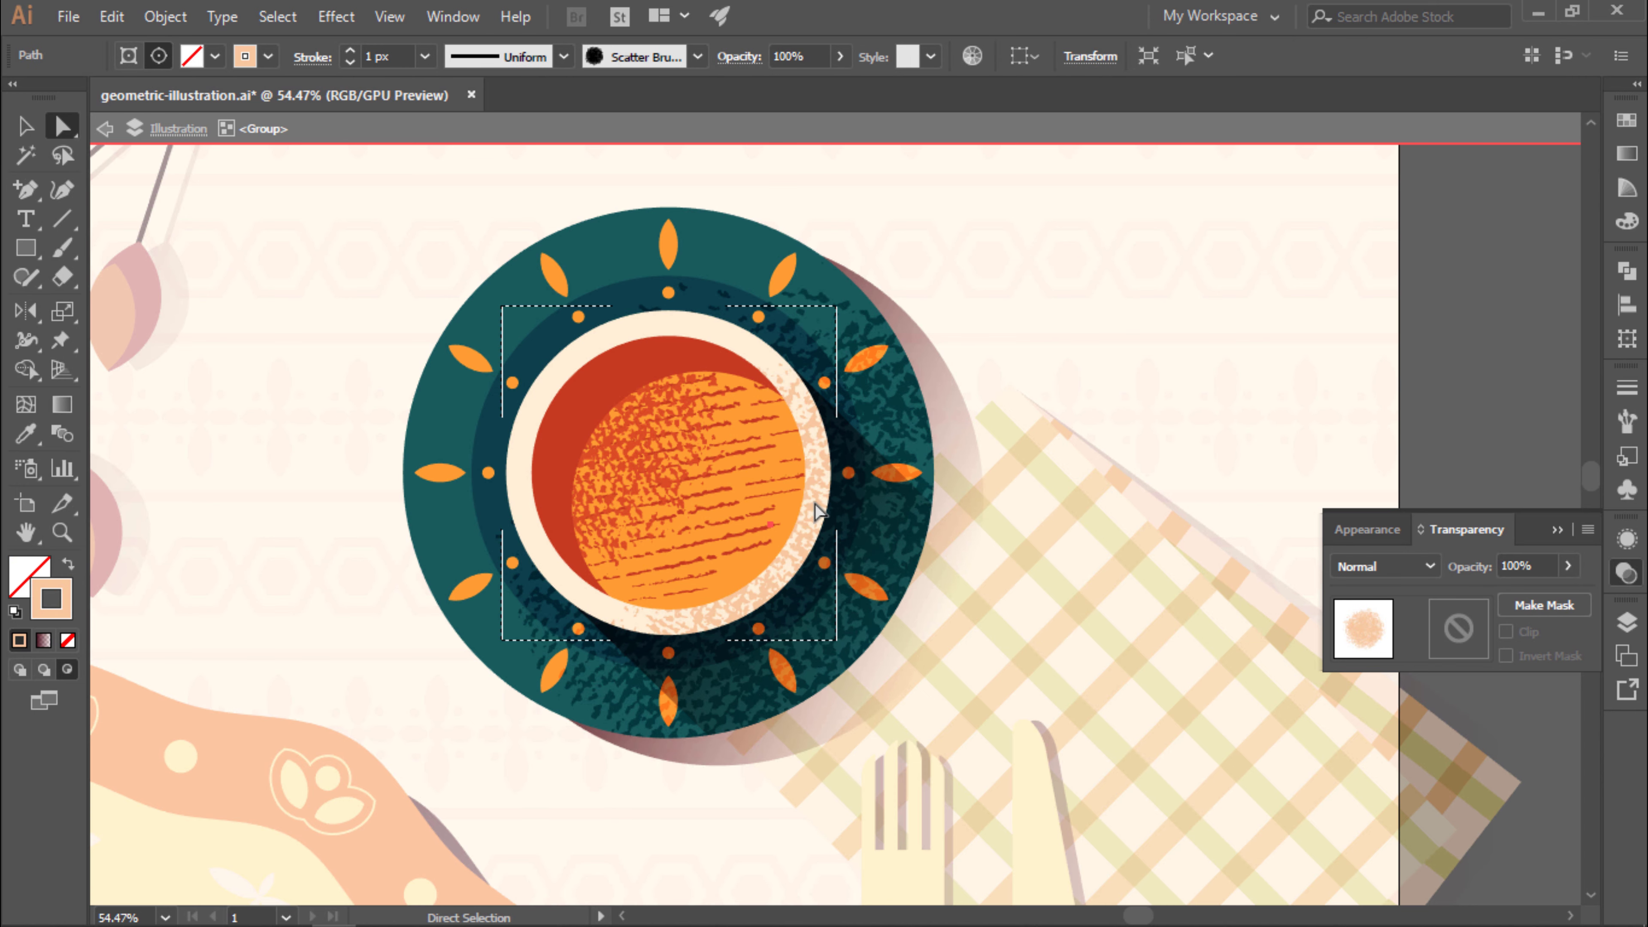
Deselect the texture and exit Draw Inside mode.
{"action": "left_click", "coordinate": [1556, 530]}
{"action": "key", "text": "ctrl+shift+a"}
{"action": "key", "text": "shift+d"}
{"action": "scroll", "coordinate": [1425, 389], "scroll_direction": "down", "scroll_amount": 2}
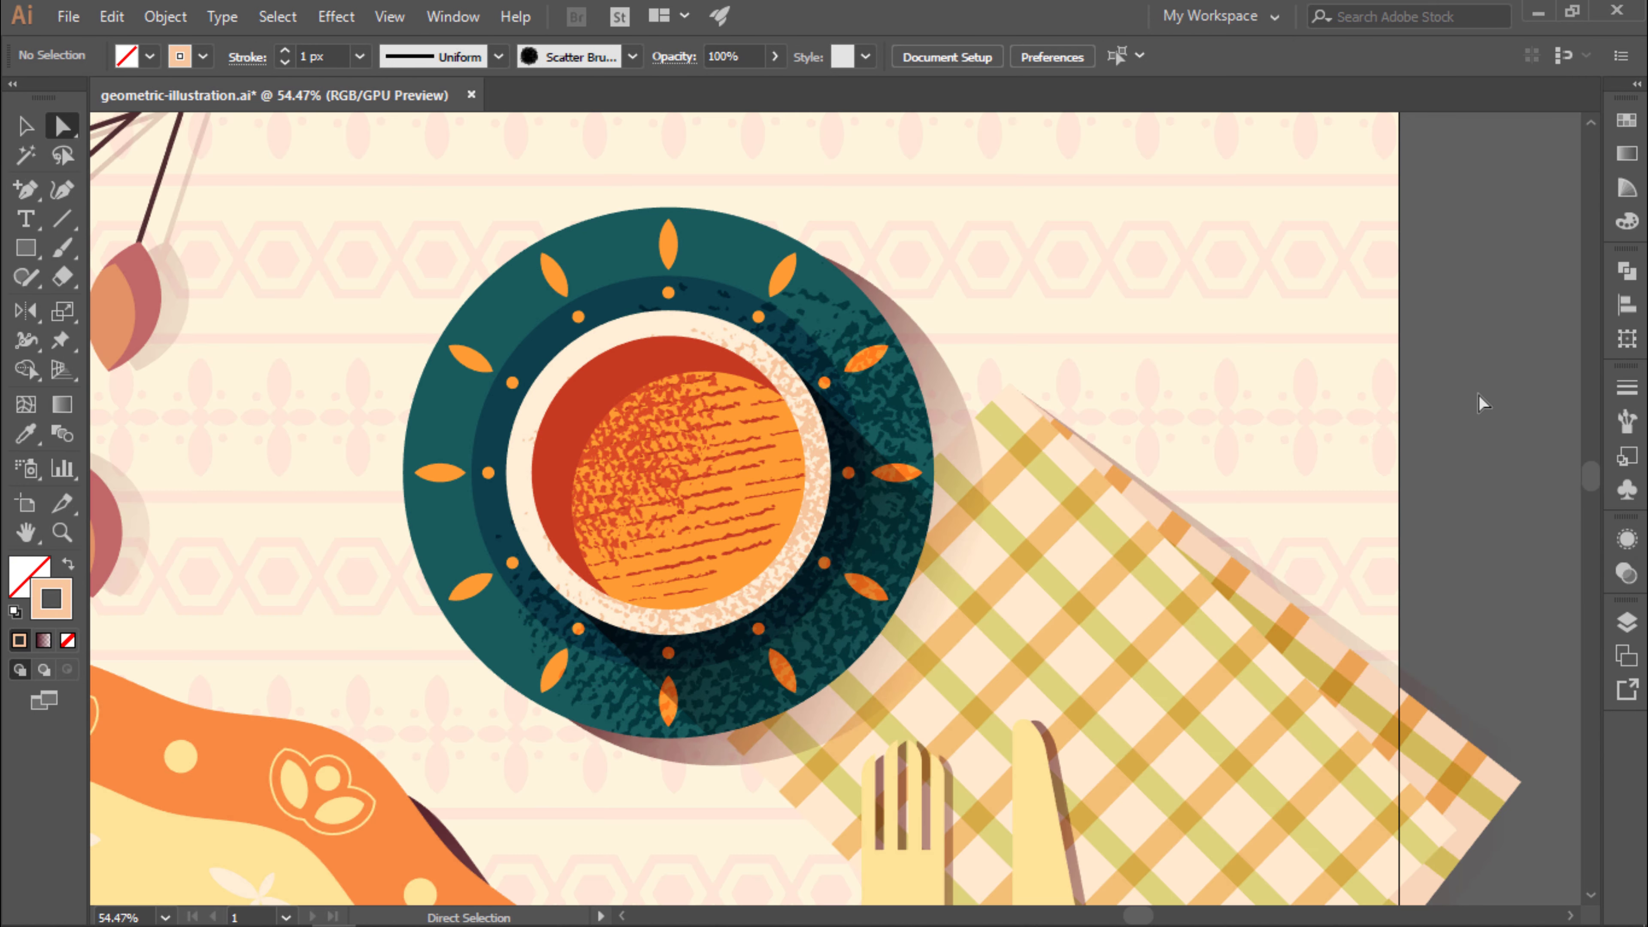
{"action": "scroll", "coordinate": [1486, 397], "scroll_direction": "down", "scroll_amount": 2}
{"action": "scroll", "coordinate": [1401, 442], "scroll_direction": "up", "scroll_amount": 1}
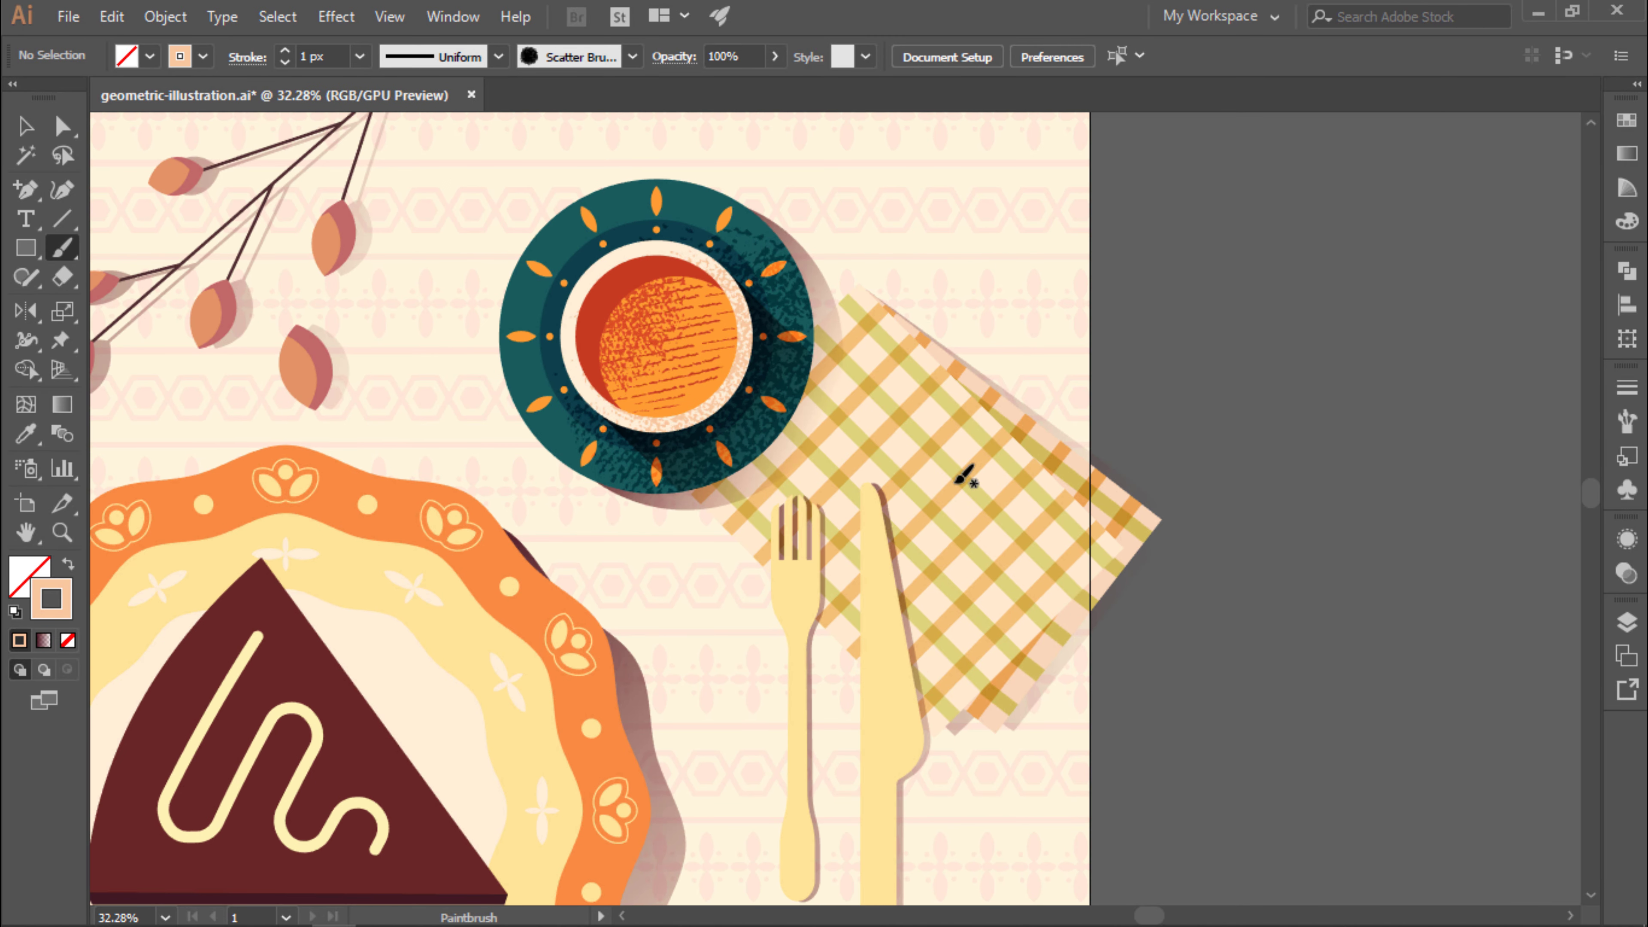
Apply the second grain scatter brush to the texture path on the napkin.
{"action": "key", "text": "v"}
{"action": "left_click", "coordinate": [882, 460]}
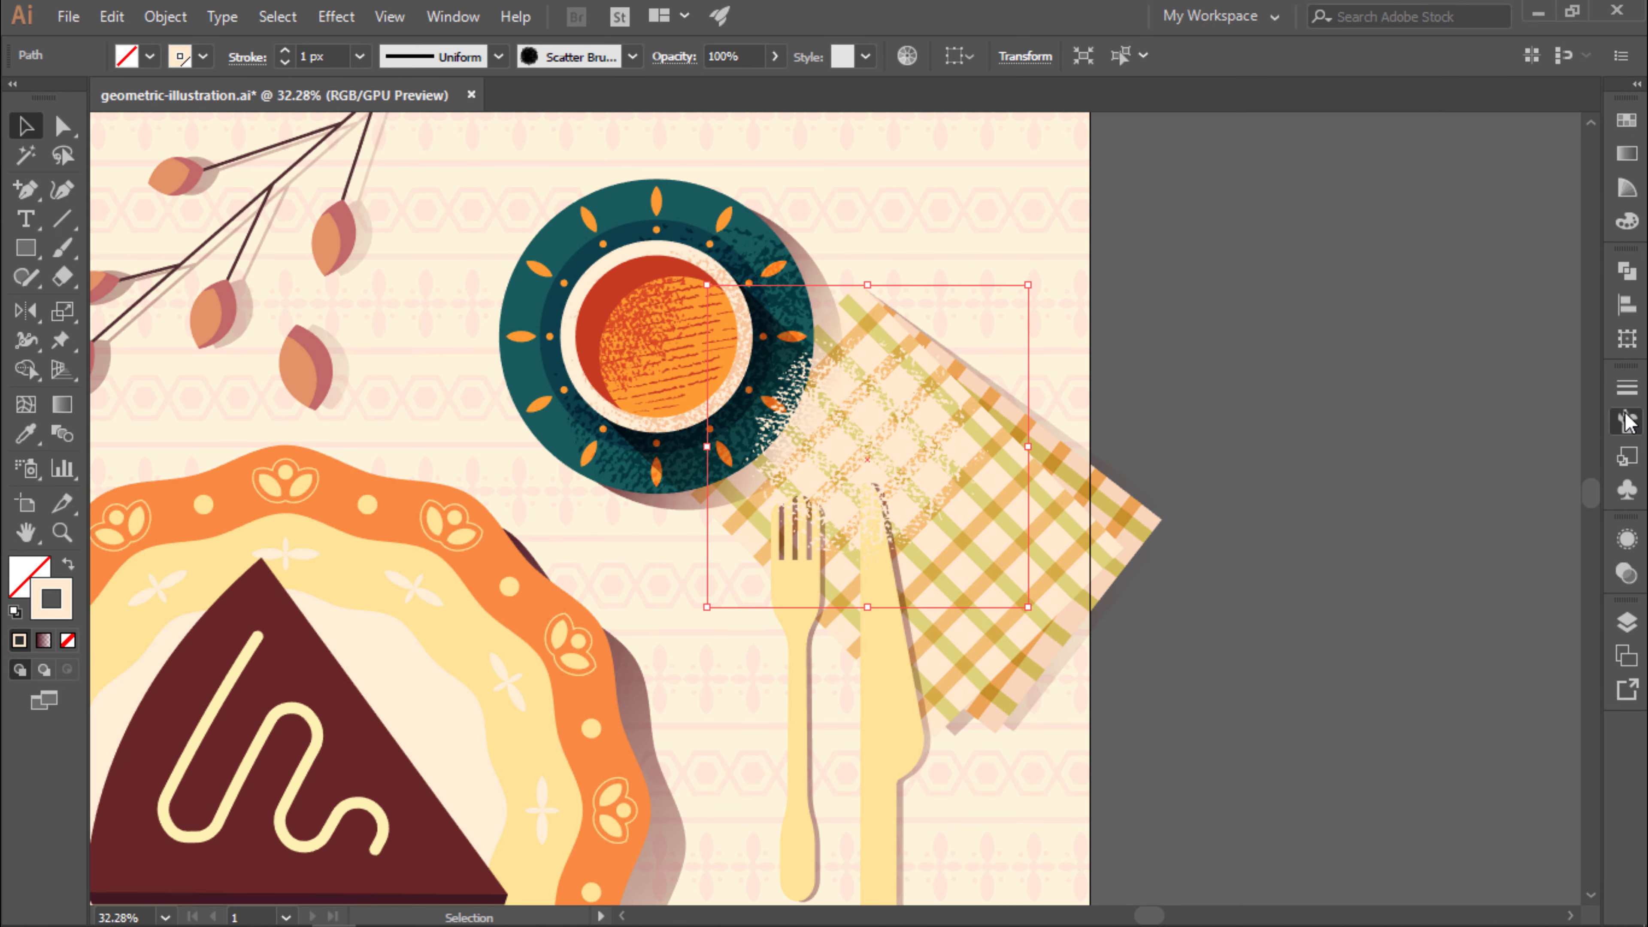
{"action": "left_click", "coordinate": [1627, 421]}
{"action": "left_click", "coordinate": [1390, 502]}
{"action": "left_click", "coordinate": [1389, 461]}
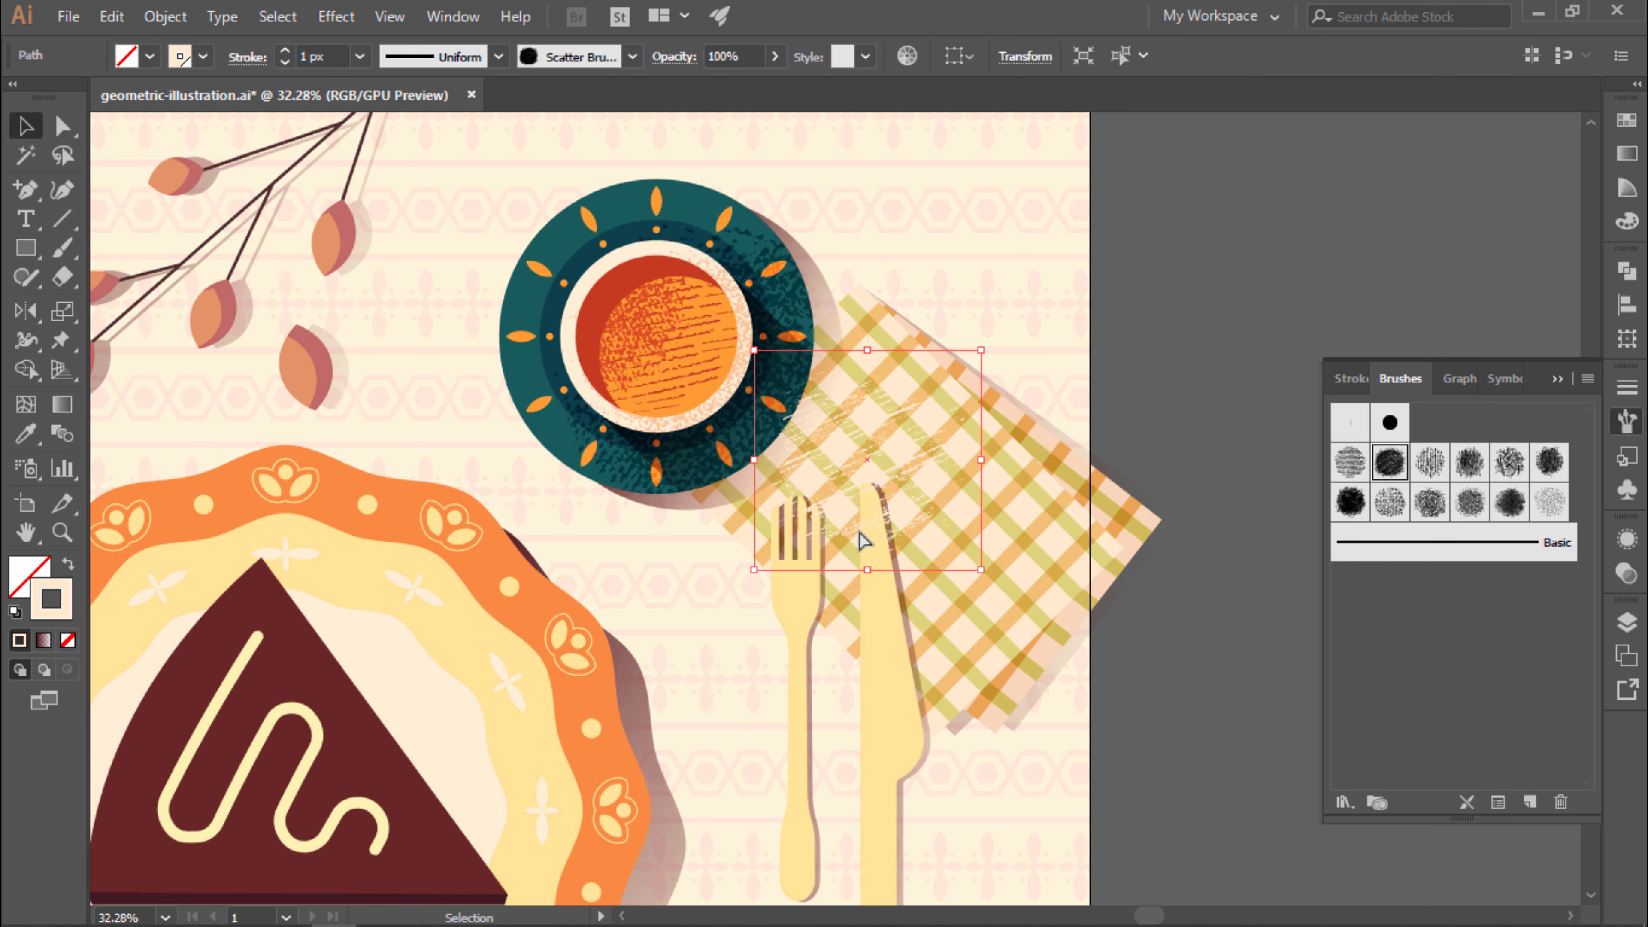
{"action": "scroll", "coordinate": [864, 541], "scroll_direction": "up", "scroll_amount": 1}
Select the larger napkin texture with the napkin outline and set blend mode to Color Dodge.
{"action": "left_click", "coordinate": [1023, 560]}
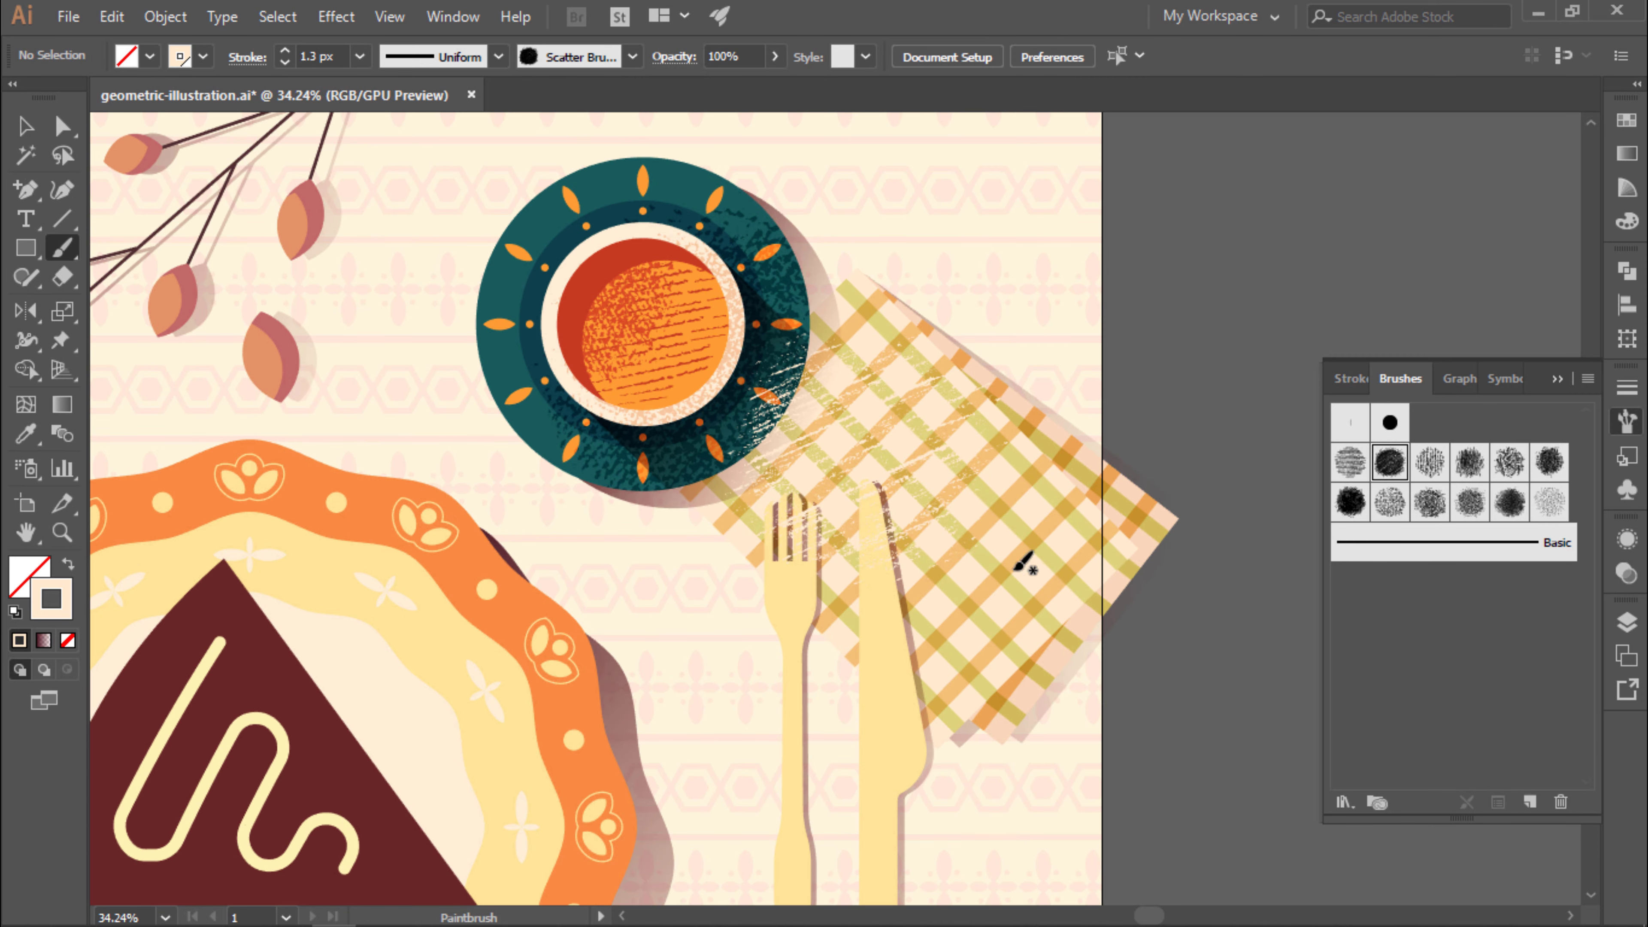
{"action": "left_click", "coordinate": [867, 441]}
{"action": "left_click", "coordinate": [1062, 429], "text": "shift"}
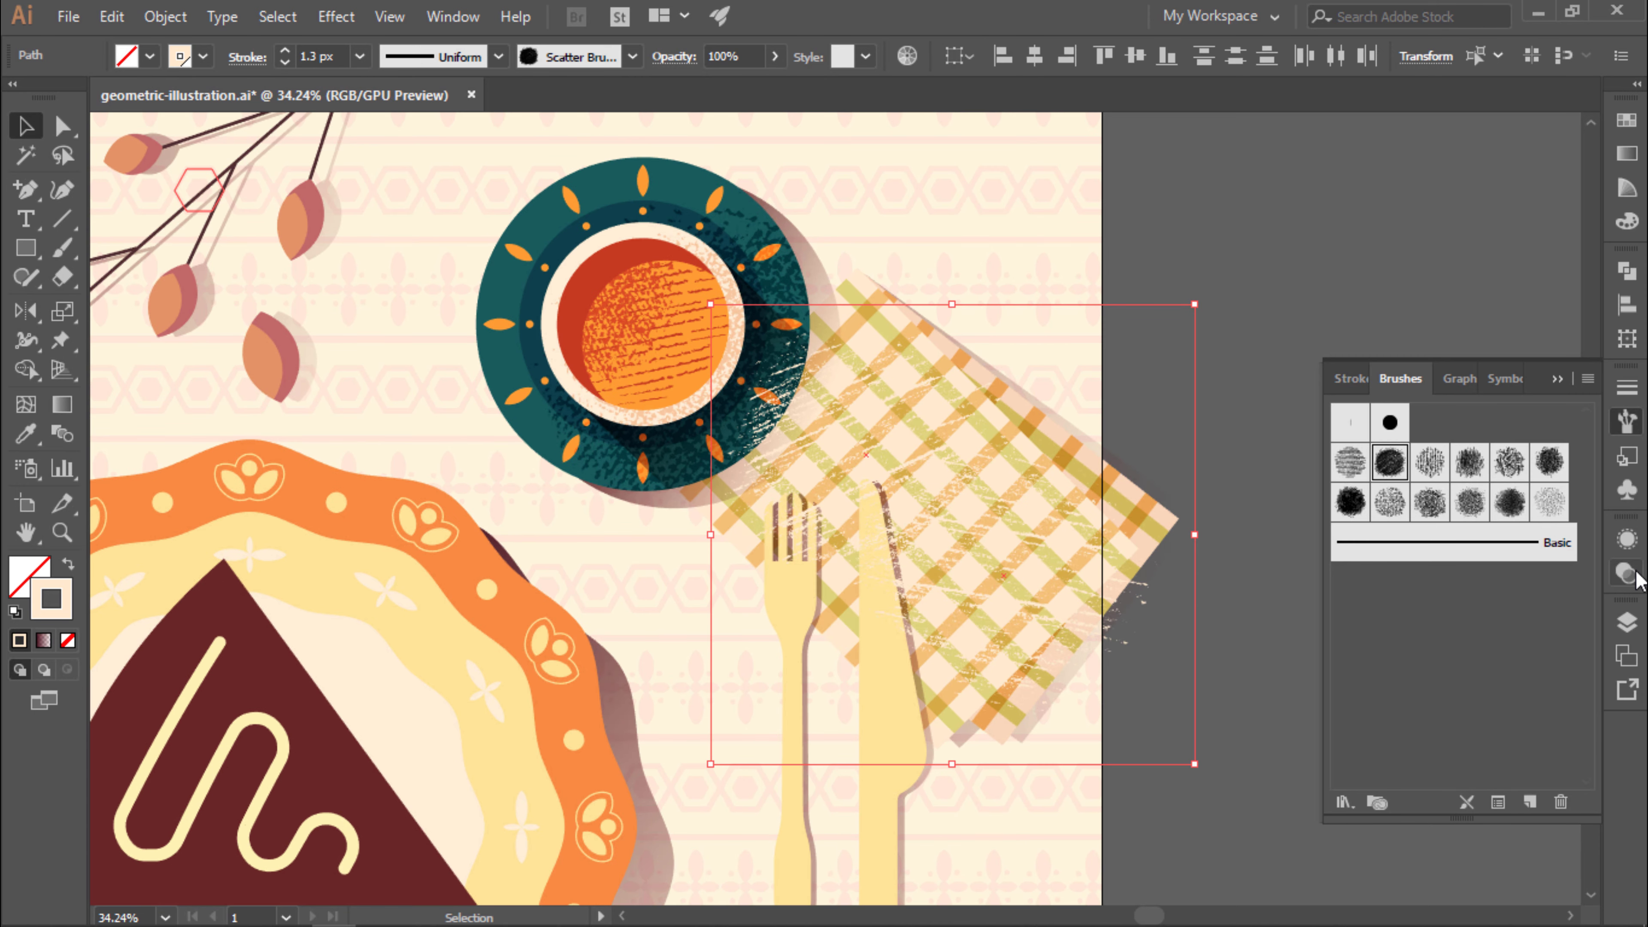
{"action": "left_click", "coordinate": [1627, 572]}
{"action": "left_click", "coordinate": [1384, 566]}
{"action": "left_click", "coordinate": [1397, 280]}
Give the texture a lighter fill colour and switch its blend mode to Soft Light.
{"action": "double_click", "coordinate": [52, 598]}
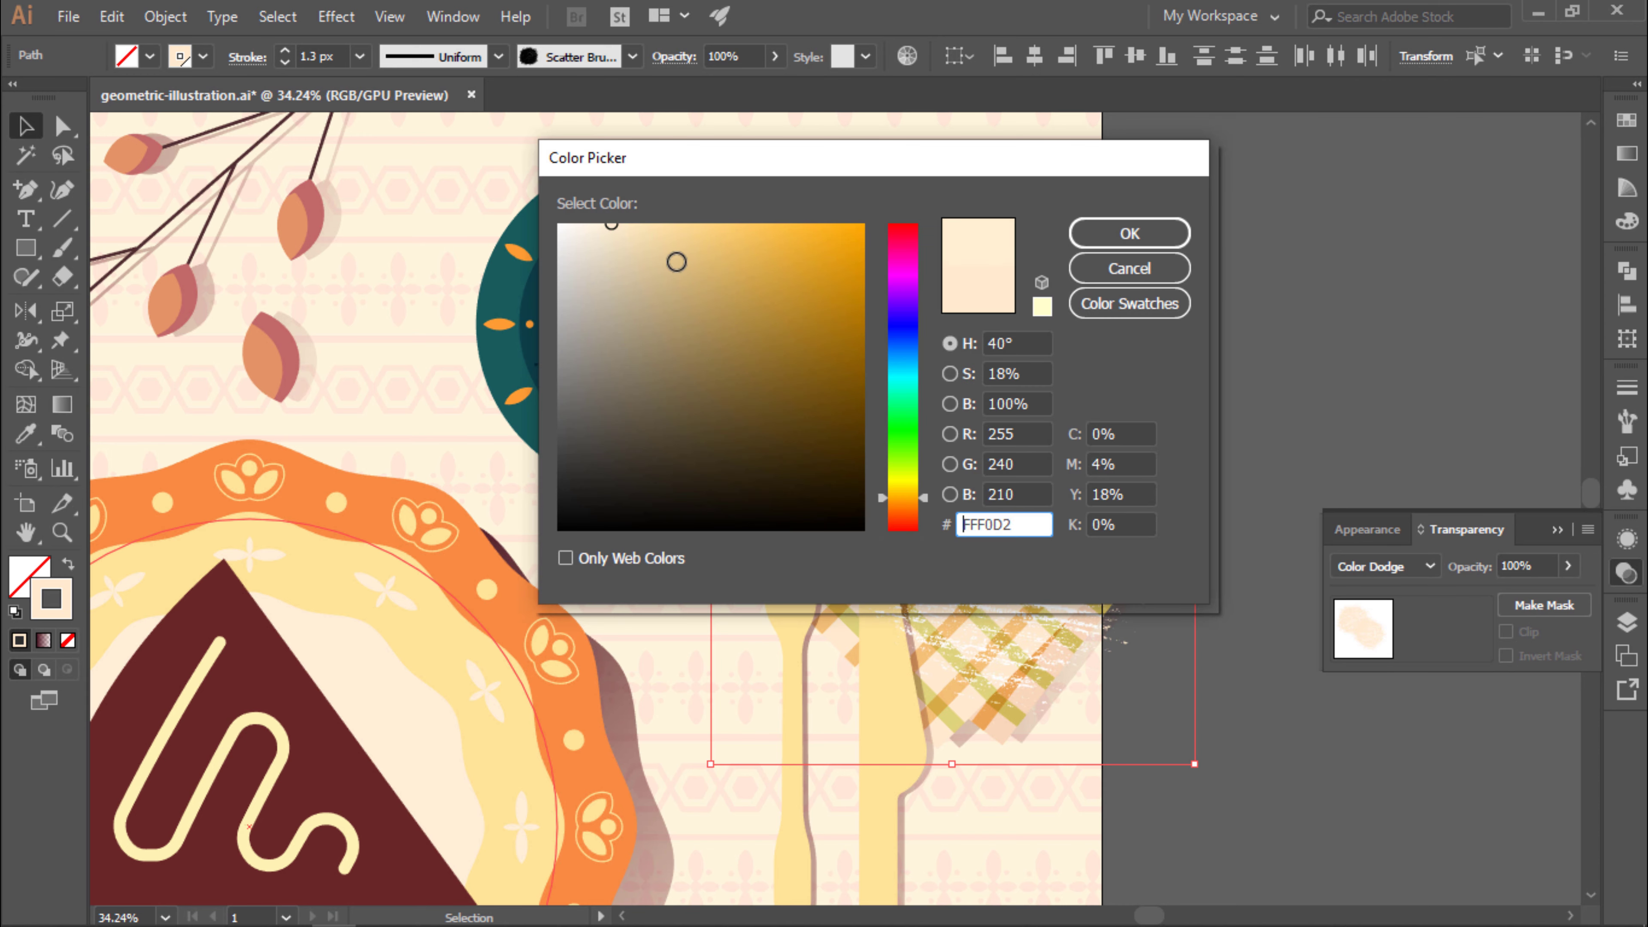
{"action": "left_click", "coordinate": [1129, 233]}
{"action": "left_click", "coordinate": [1383, 566]}
{"action": "left_click", "coordinate": [1382, 398]}
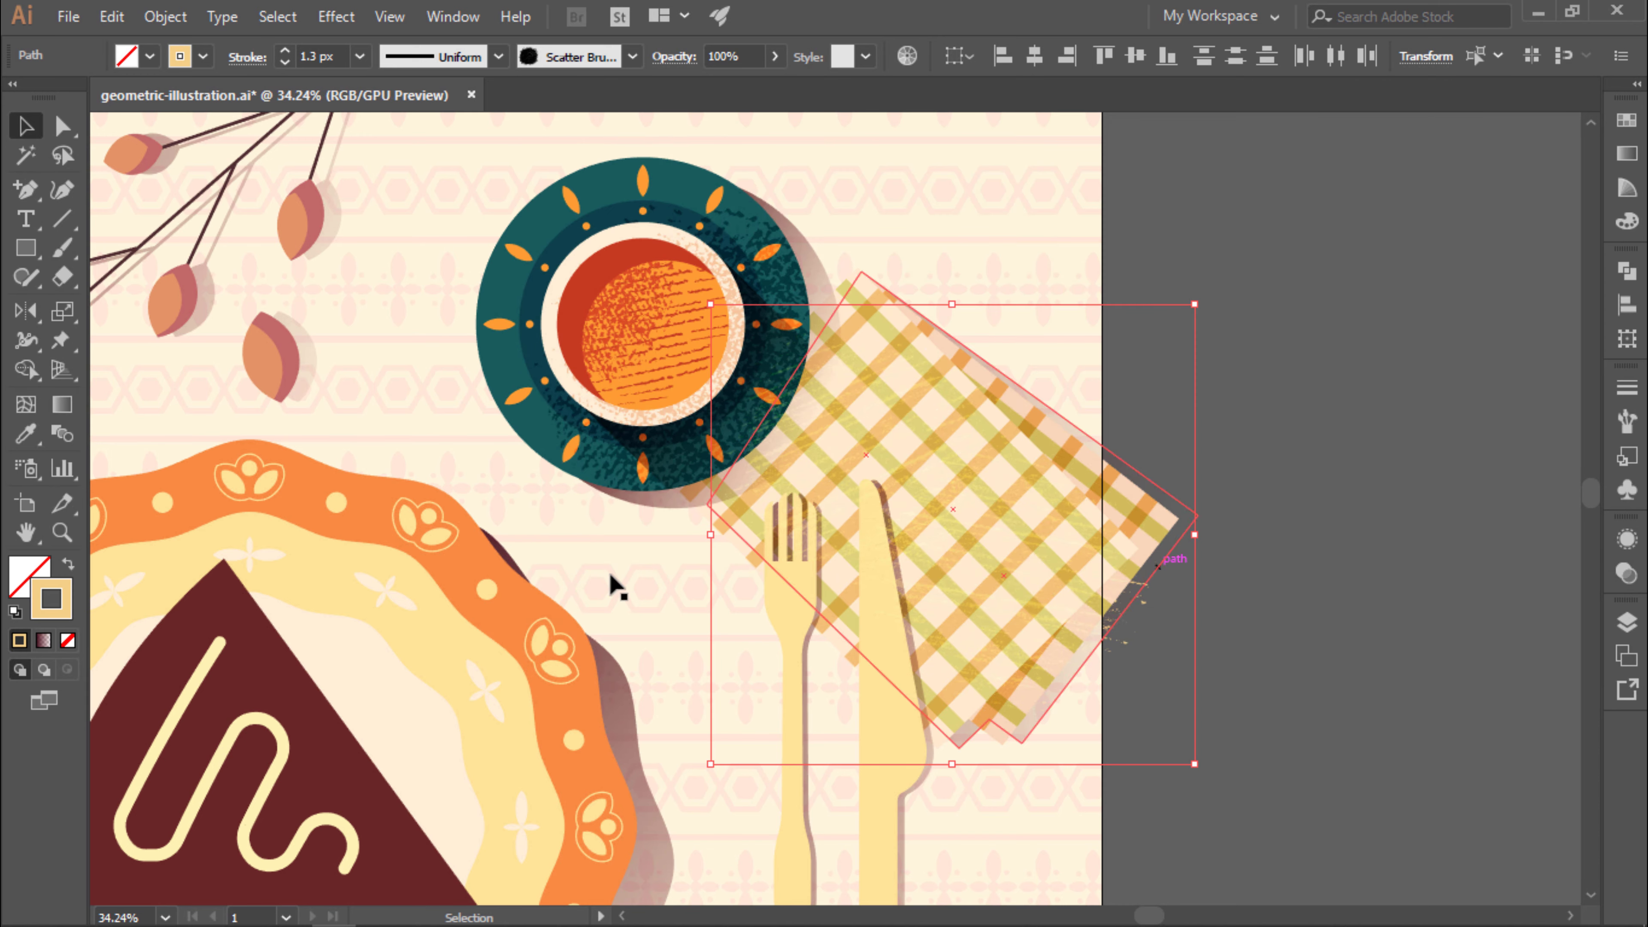
{"action": "double_click", "coordinate": [51, 599]}
{"action": "left_click", "coordinate": [1129, 233]}
{"action": "left_click", "coordinate": [1206, 210]}
Inside the napkin group, adjust the texture colour's hue, then leave isolation mode.
{"action": "double_click", "coordinate": [1027, 447]}
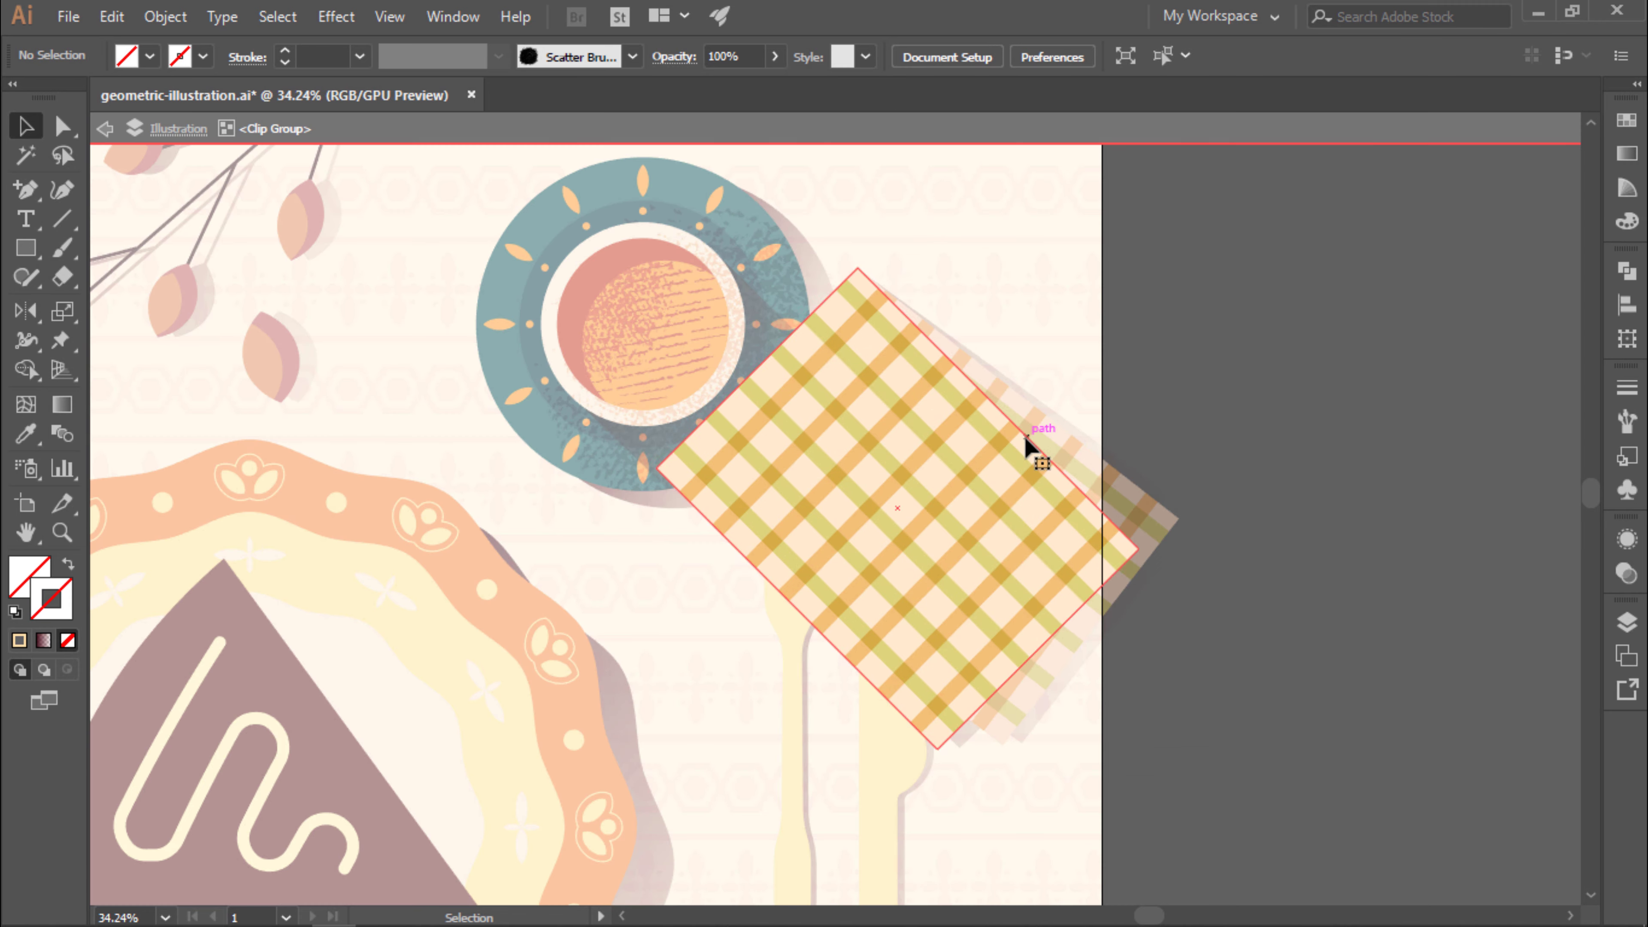
{"action": "left_click", "coordinate": [1027, 447]}
{"action": "left_click", "coordinate": [1314, 401]}
{"action": "key", "text": "a"}
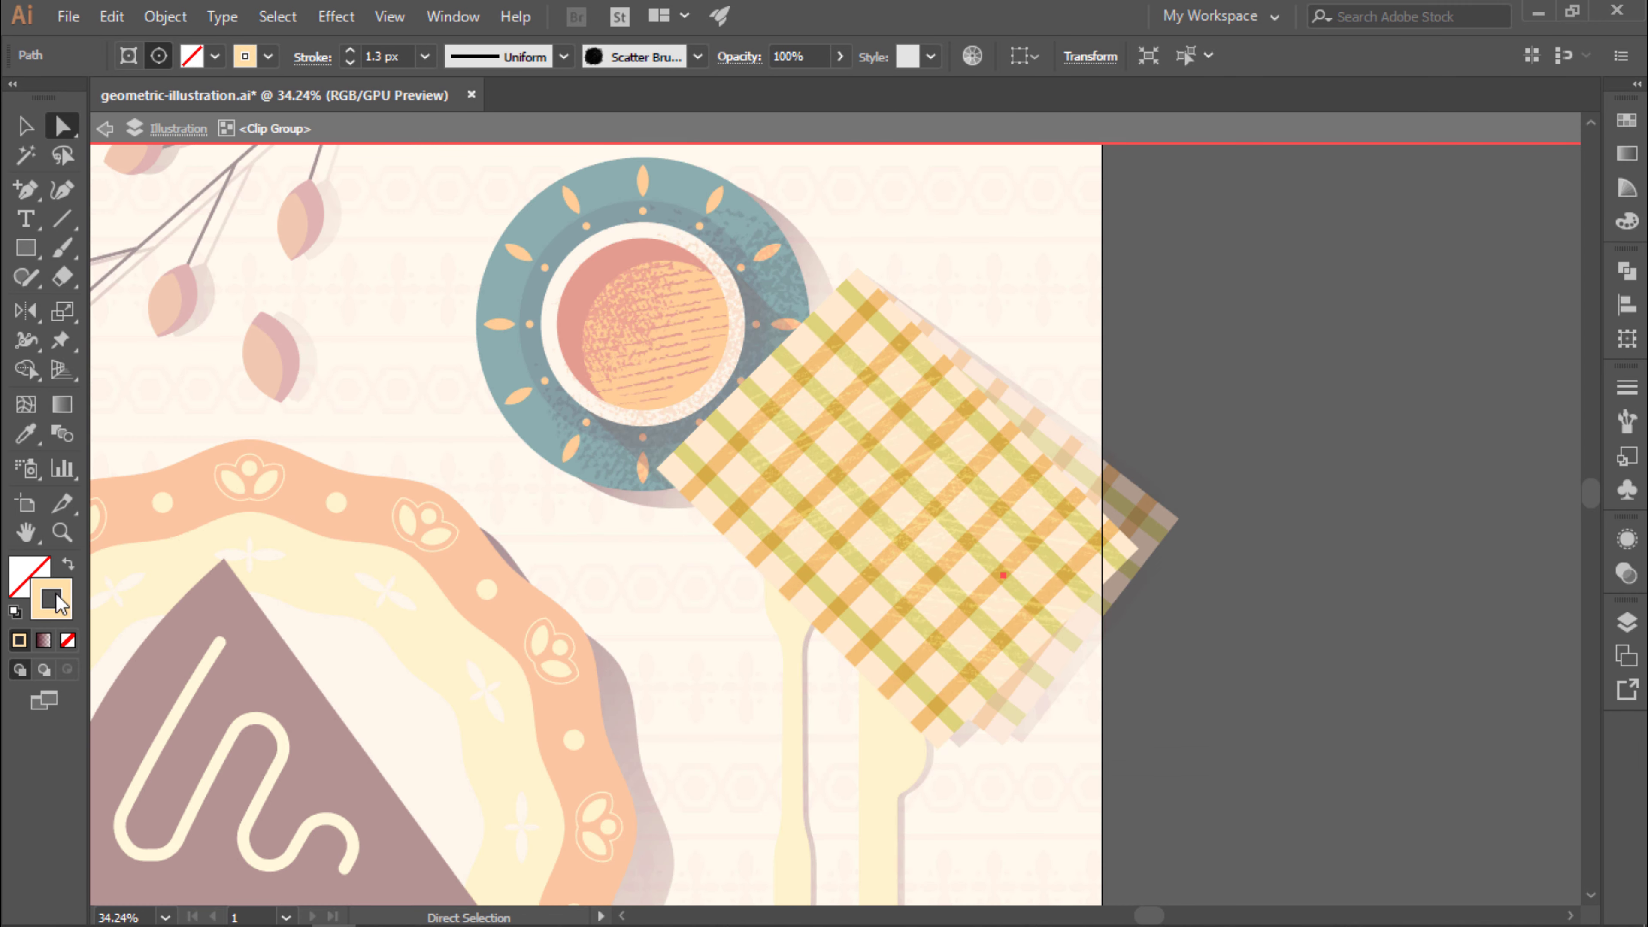
{"action": "double_click", "coordinate": [51, 599]}
{"action": "left_click", "coordinate": [918, 496]}
{"action": "left_click", "coordinate": [1129, 233]}
{"action": "double_click", "coordinate": [1295, 295]}
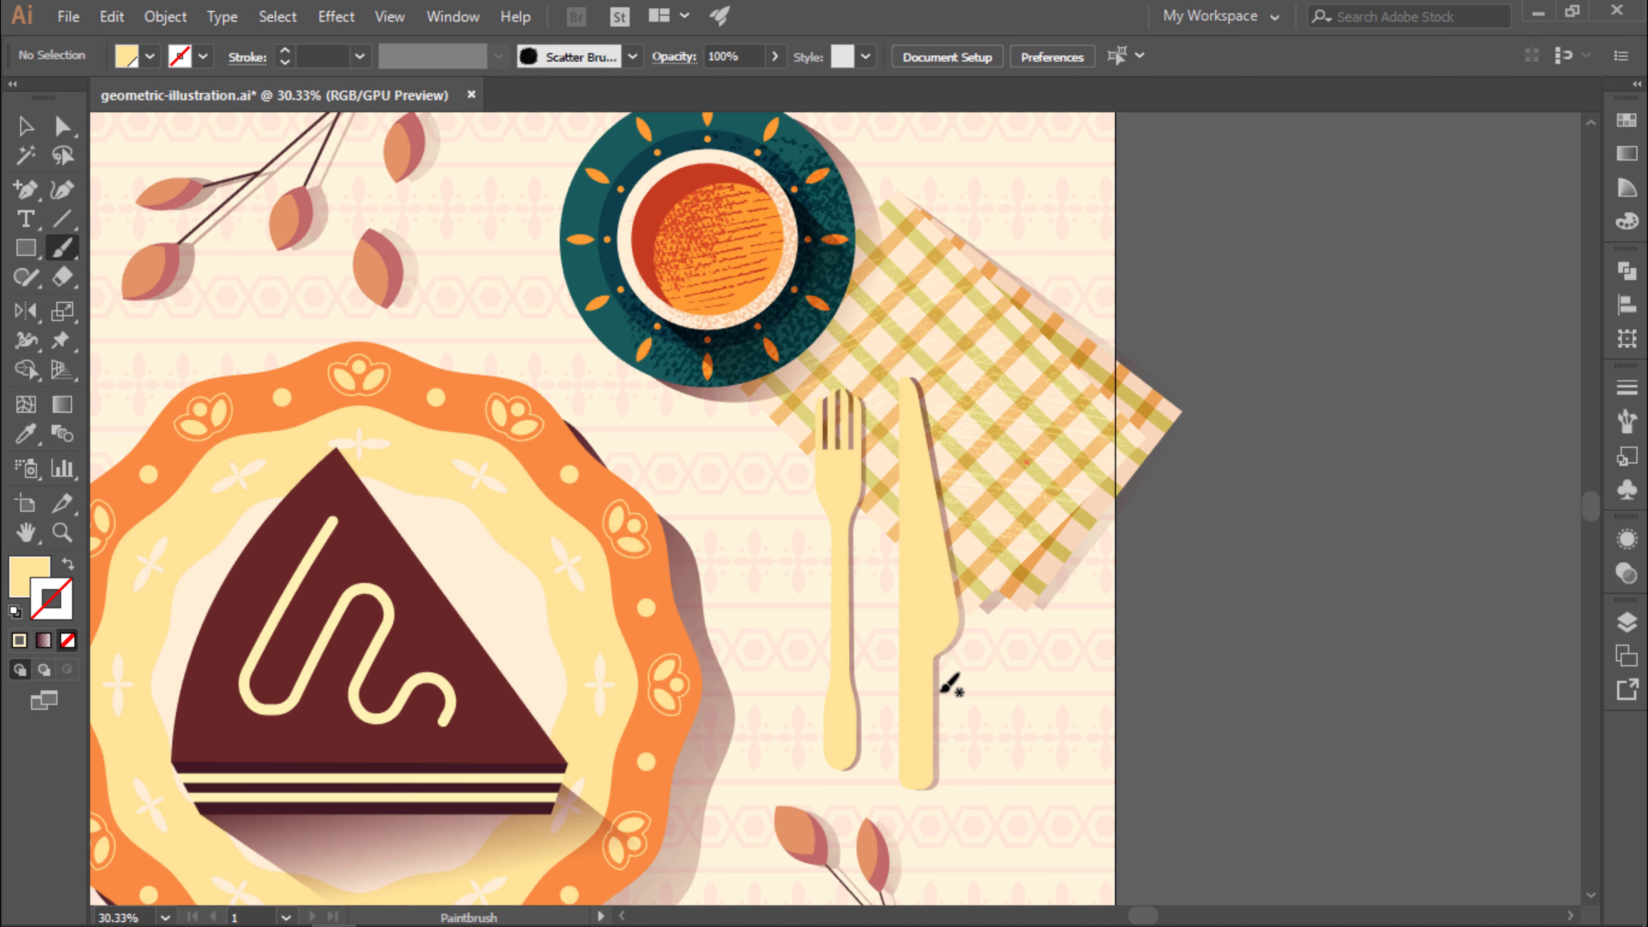
Switch the scribble texture under the fork and knife to a stippled scatter brush.
{"action": "left_click", "coordinate": [975, 699]}
{"action": "left_click", "coordinate": [1626, 421]}
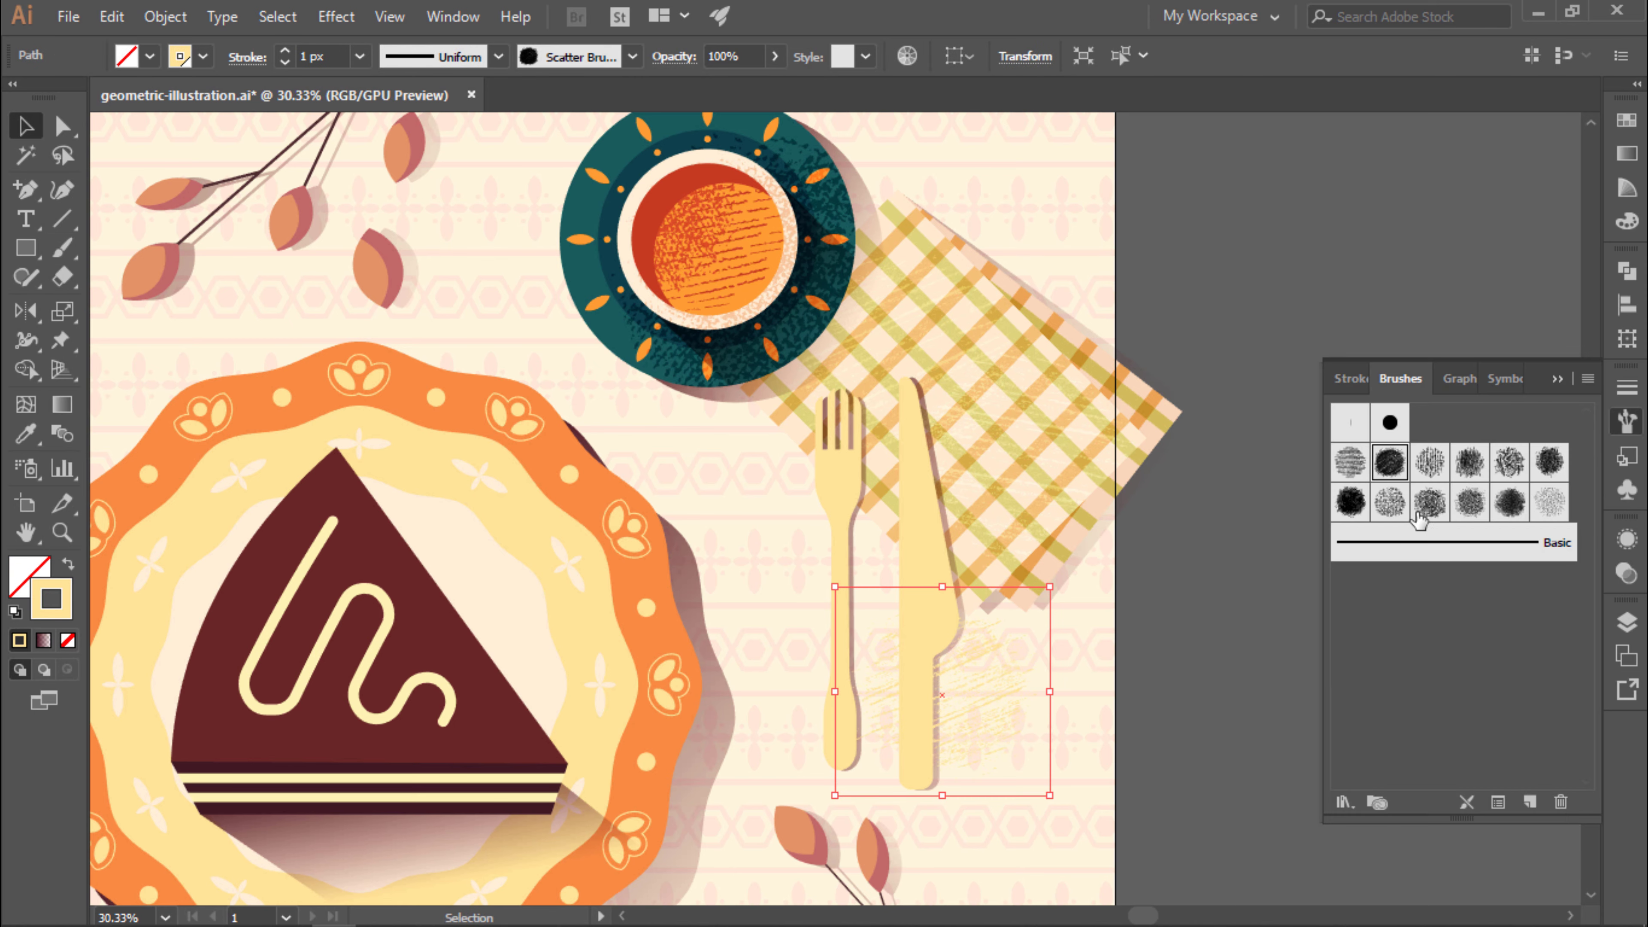
{"action": "left_click", "coordinate": [1350, 501]}
{"action": "double_click", "coordinate": [65, 604]}
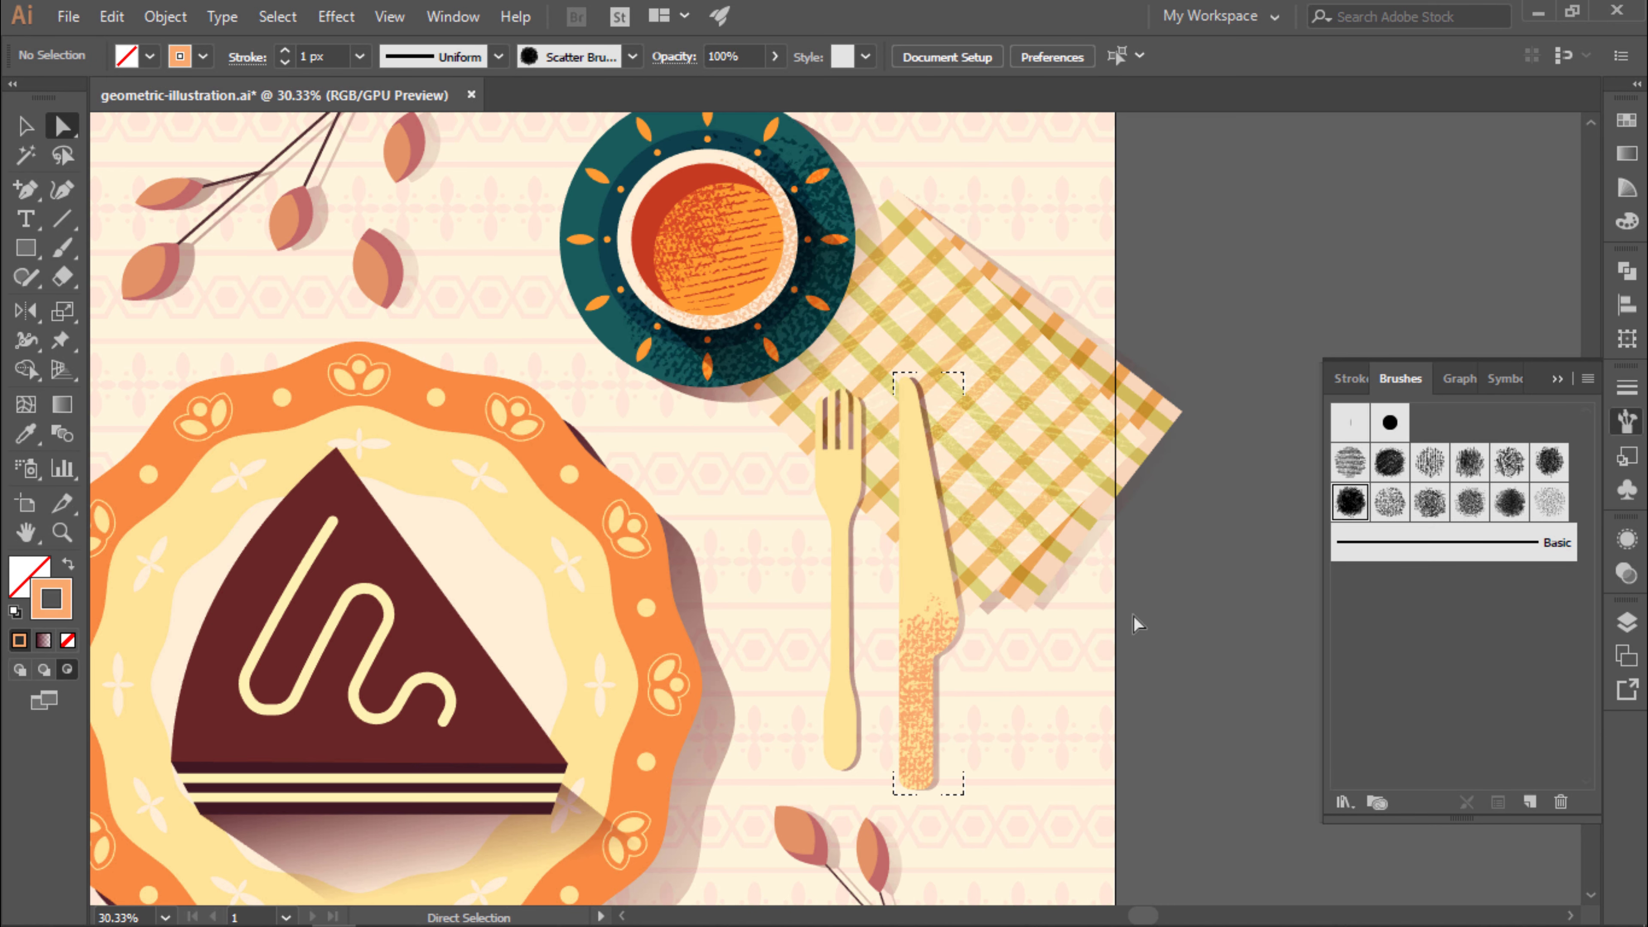
Colour the knife's top texture pale yellow FFF0B3.
{"action": "double_click", "coordinate": [51, 599]}
{"action": "type", "text": "FFF0B3"}
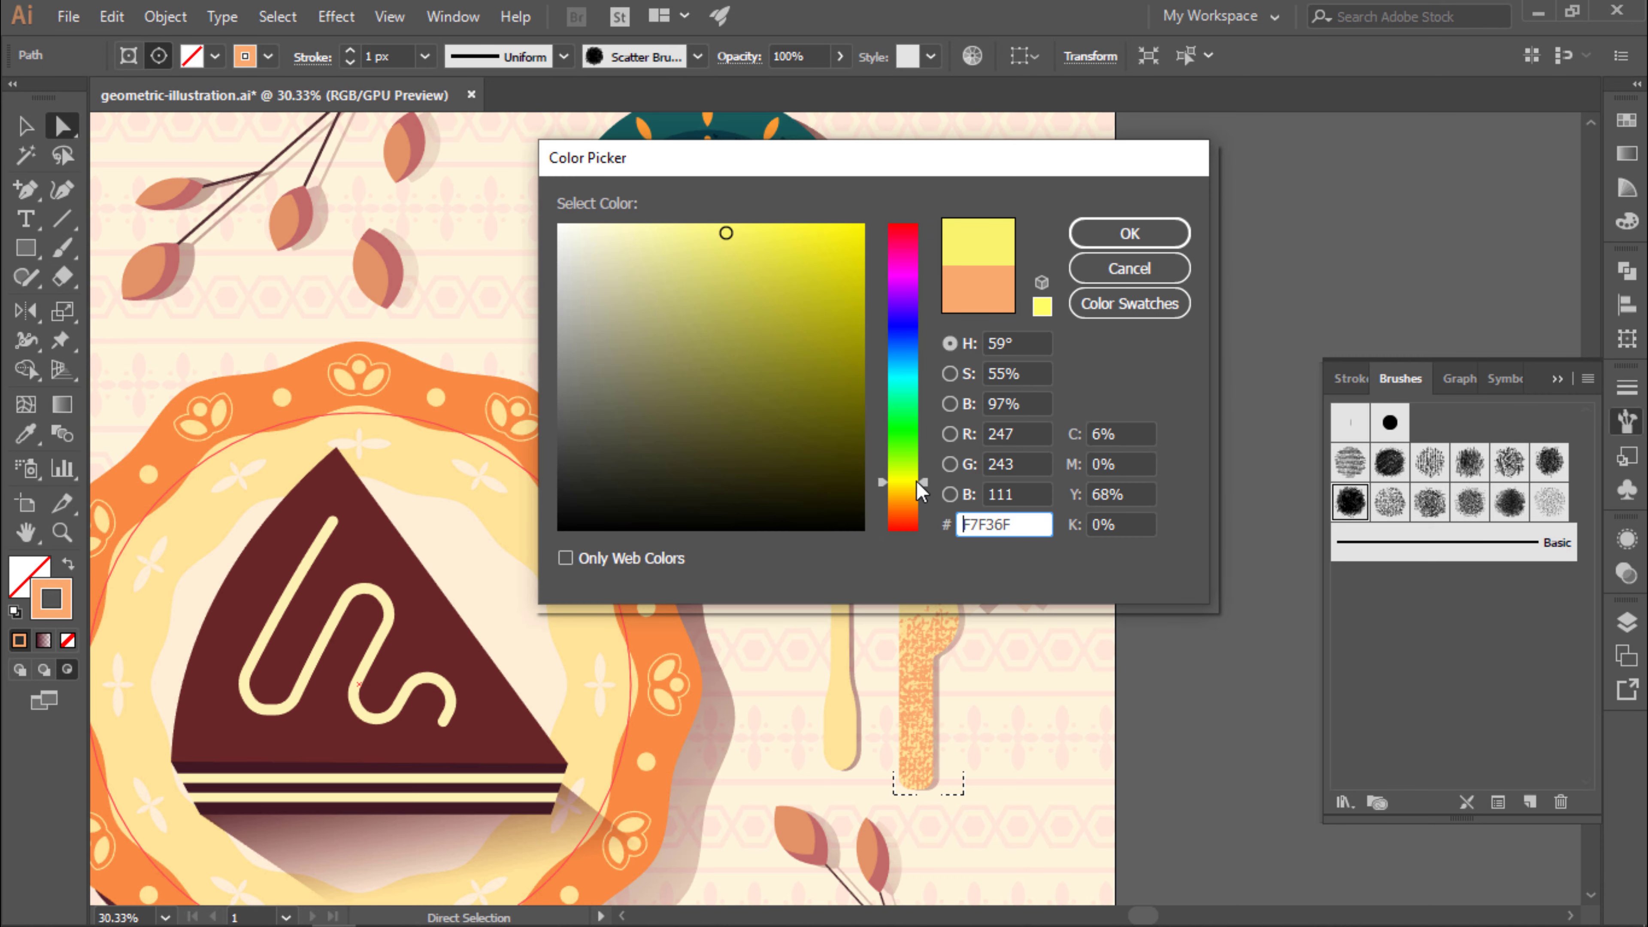
{"action": "left_click", "coordinate": [1077, 234]}
{"action": "left_click_drag", "start_coordinate": [908, 490], "coordinate": [926, 492]}
{"action": "left_click", "coordinate": [1129, 233]}
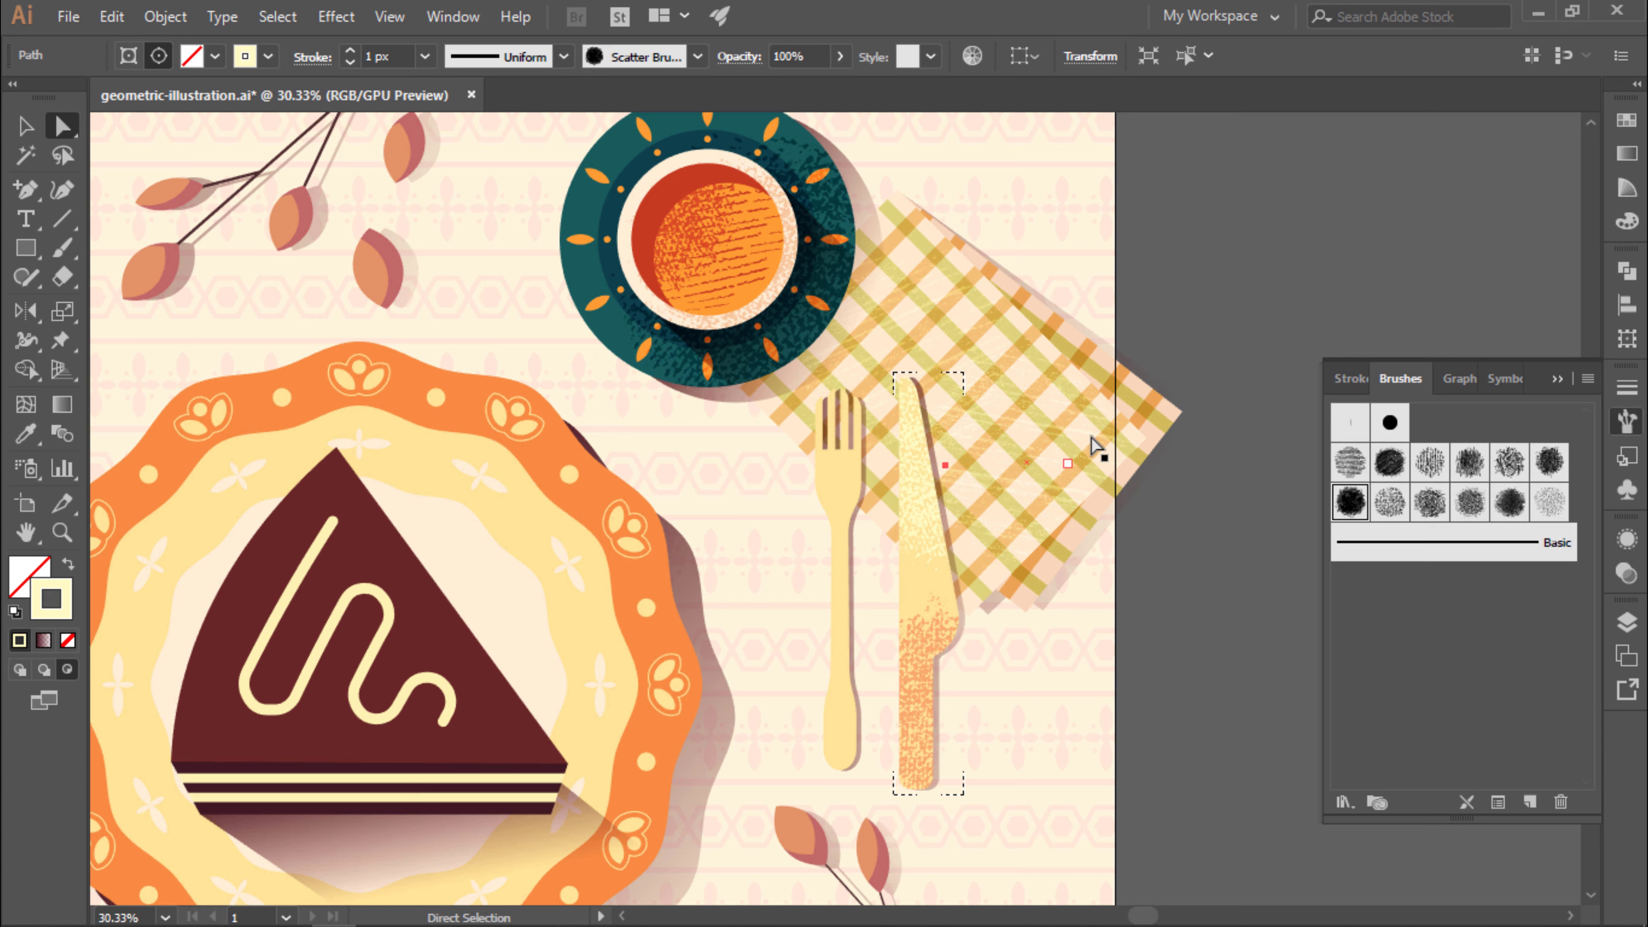
Colour the knife's lower texture orange FFB86F, then paint a grain stroke over the fork.
{"action": "left_click", "coordinate": [929, 663]}
{"action": "double_click", "coordinate": [51, 598]}
{"action": "type", "text": "FFB86F"}
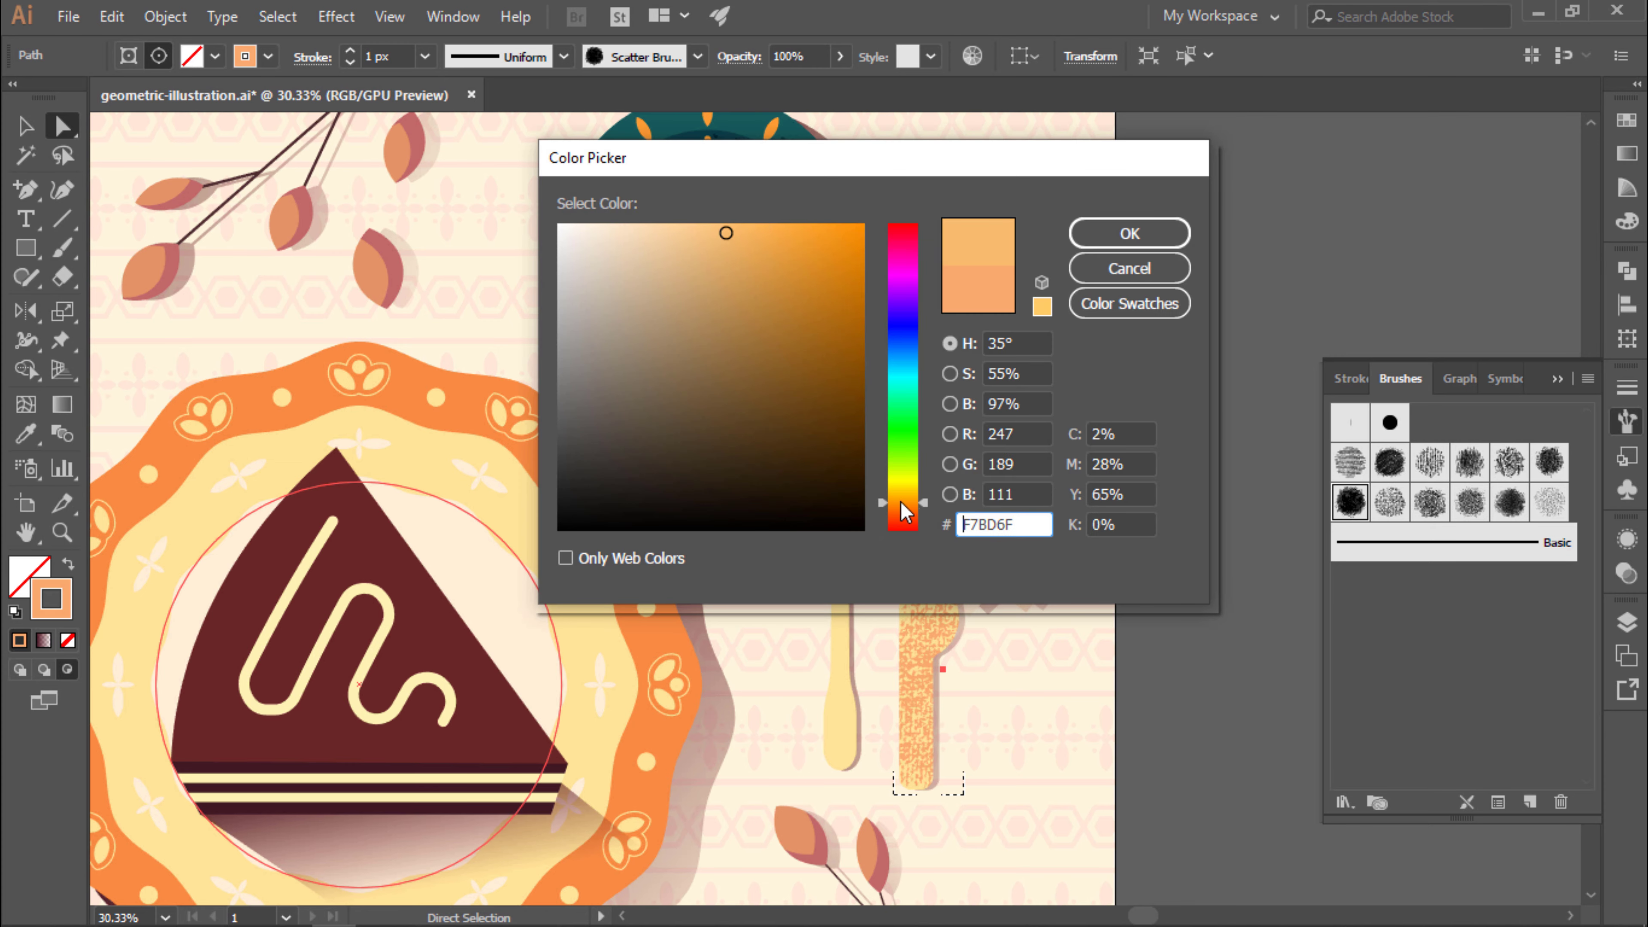
{"action": "left_click", "coordinate": [1130, 235]}
{"action": "left_click", "coordinate": [1090, 279], "text": "ctrl+alt"}
{"action": "left_click_drag", "start_coordinate": [1214, 147], "coordinate": [168, 588]}
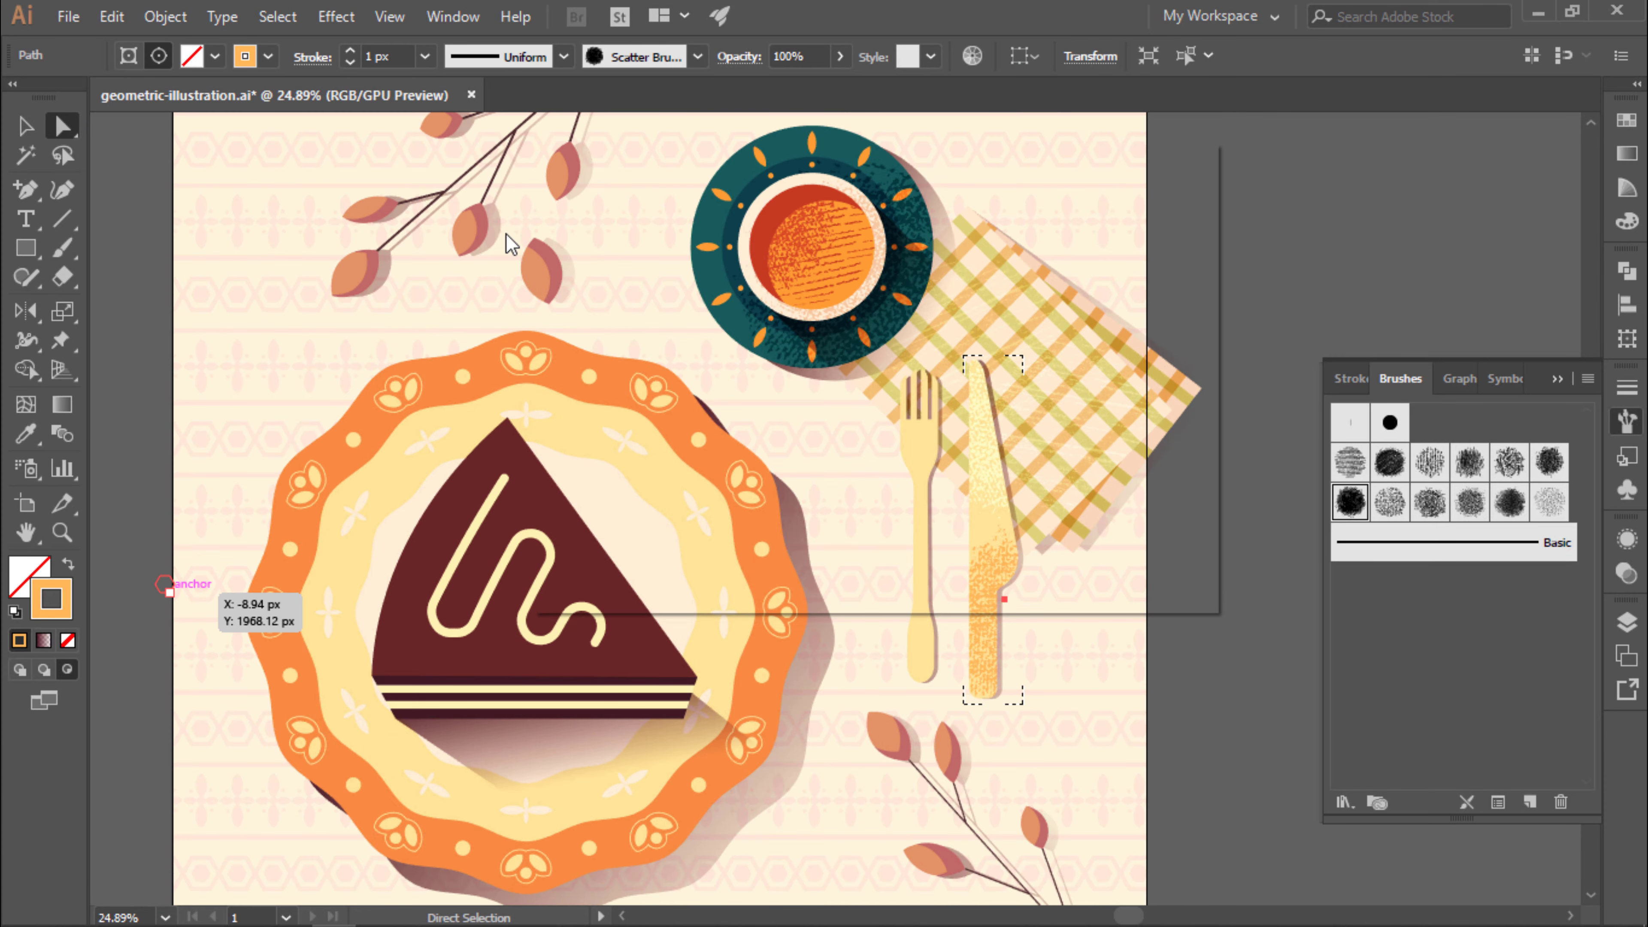
{"action": "left_click", "coordinate": [1129, 234]}
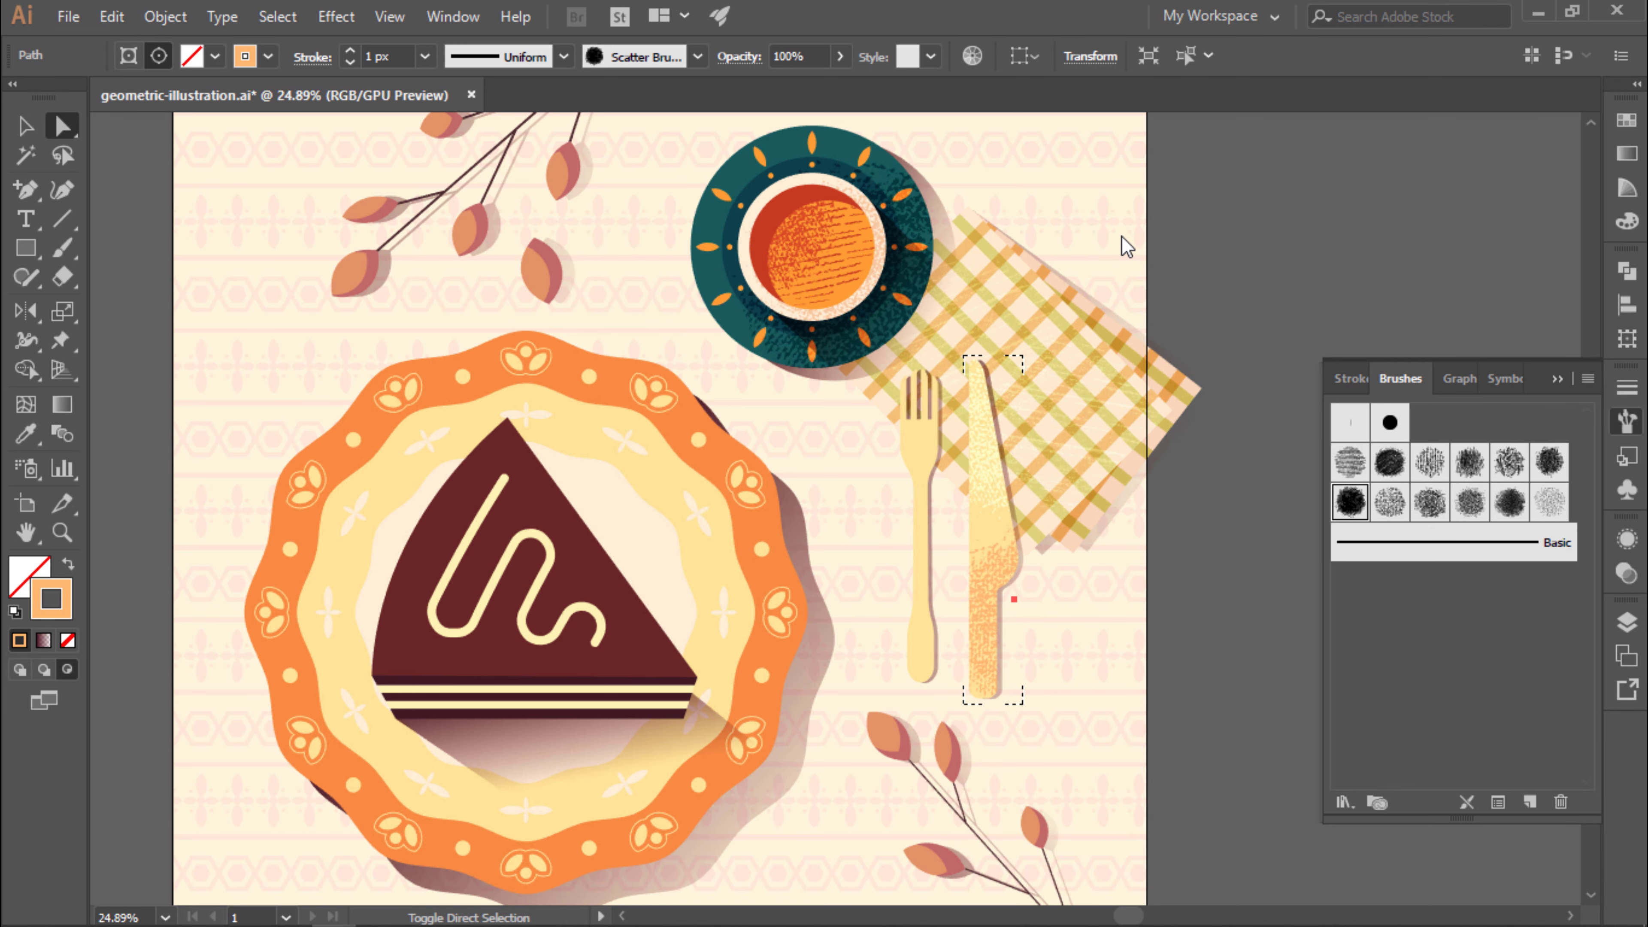
{"action": "left_click", "coordinate": [1281, 241]}
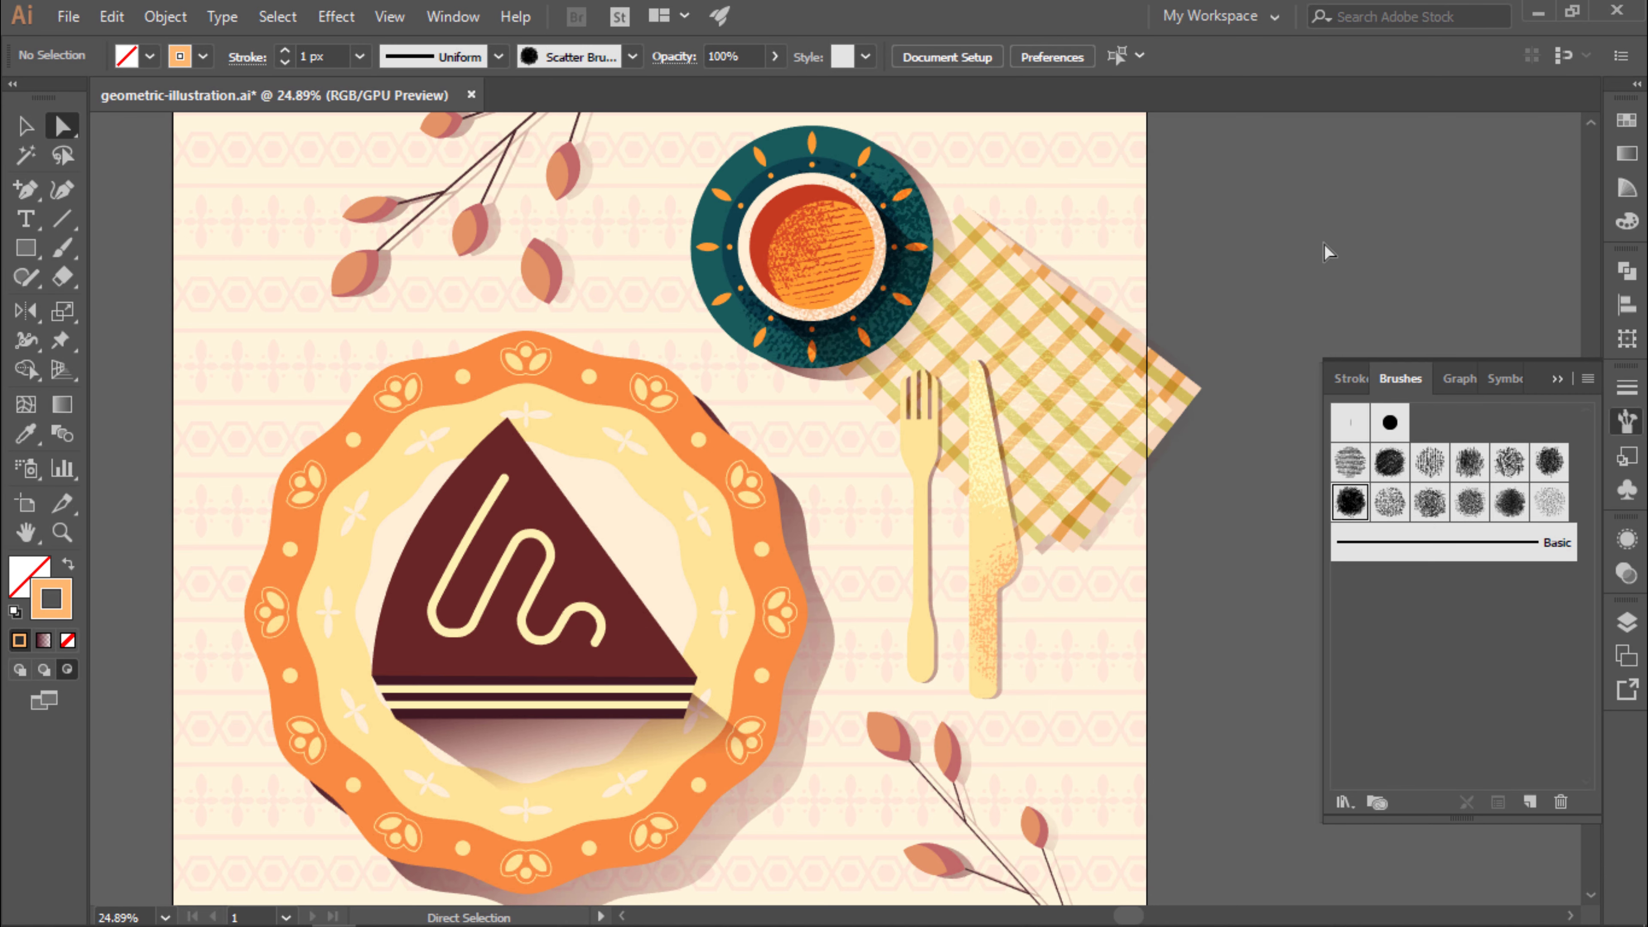
{"action": "left_click_drag", "start_coordinate": [925, 422], "coordinate": [938, 467]}
Undo the fork stroke, adjust the fork's paths inside its group, and return to the full view.
{"action": "key", "text": "v"}
{"action": "key", "text": "ctrl+z"}
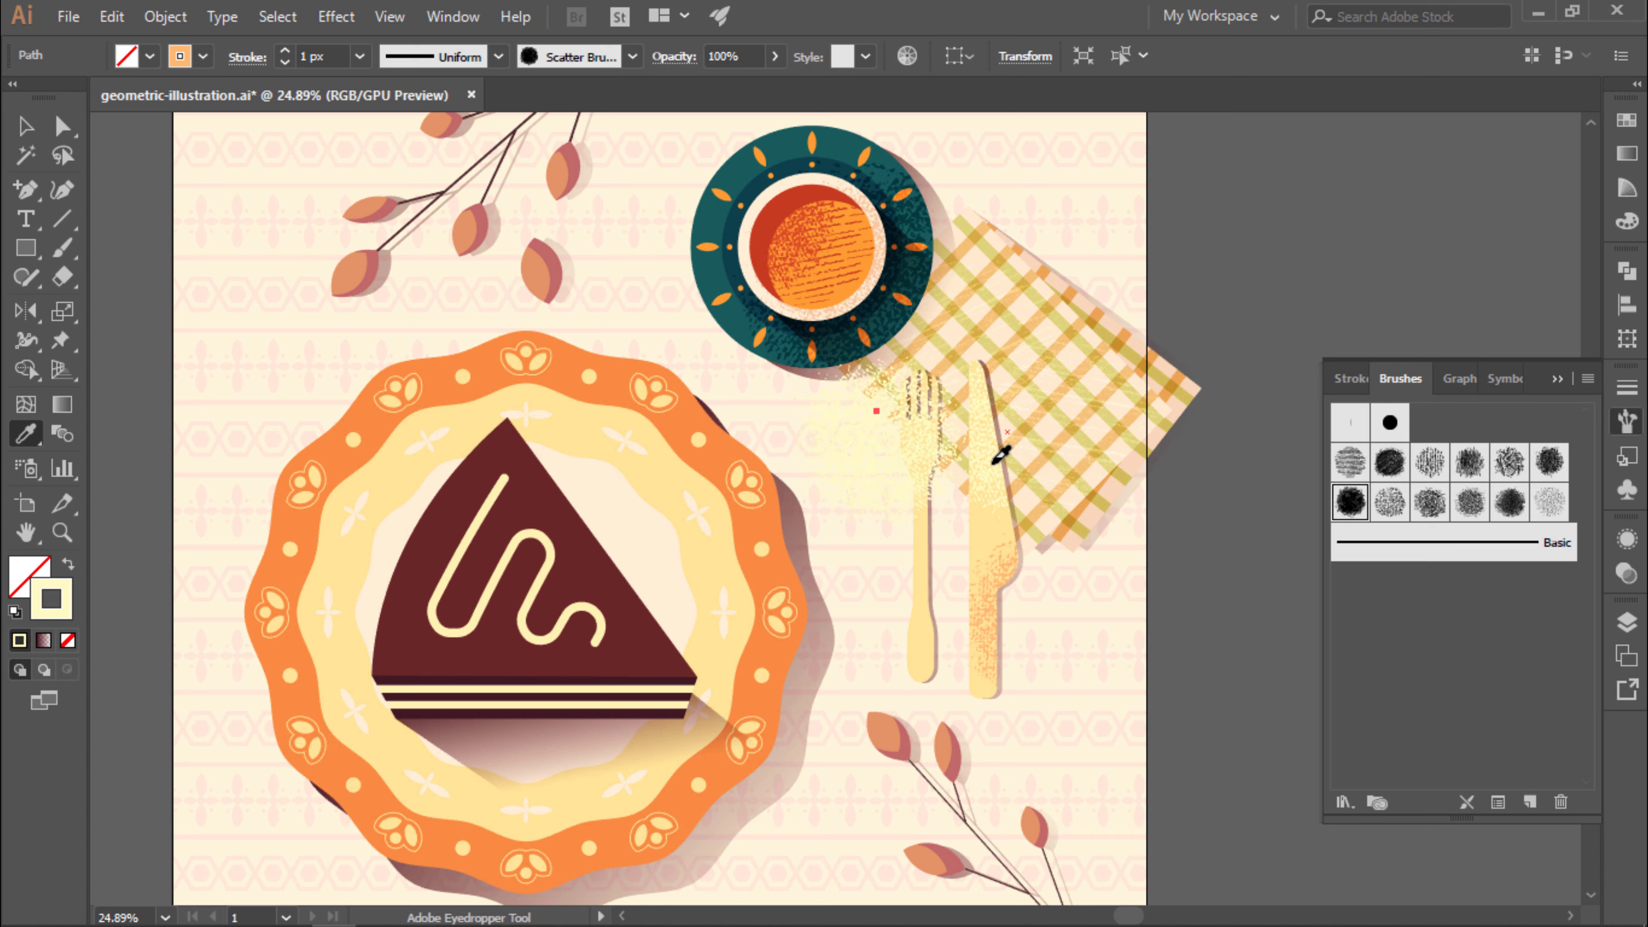
{"action": "double_click", "coordinate": [920, 461]}
{"action": "left_click", "coordinate": [1154, 428]}
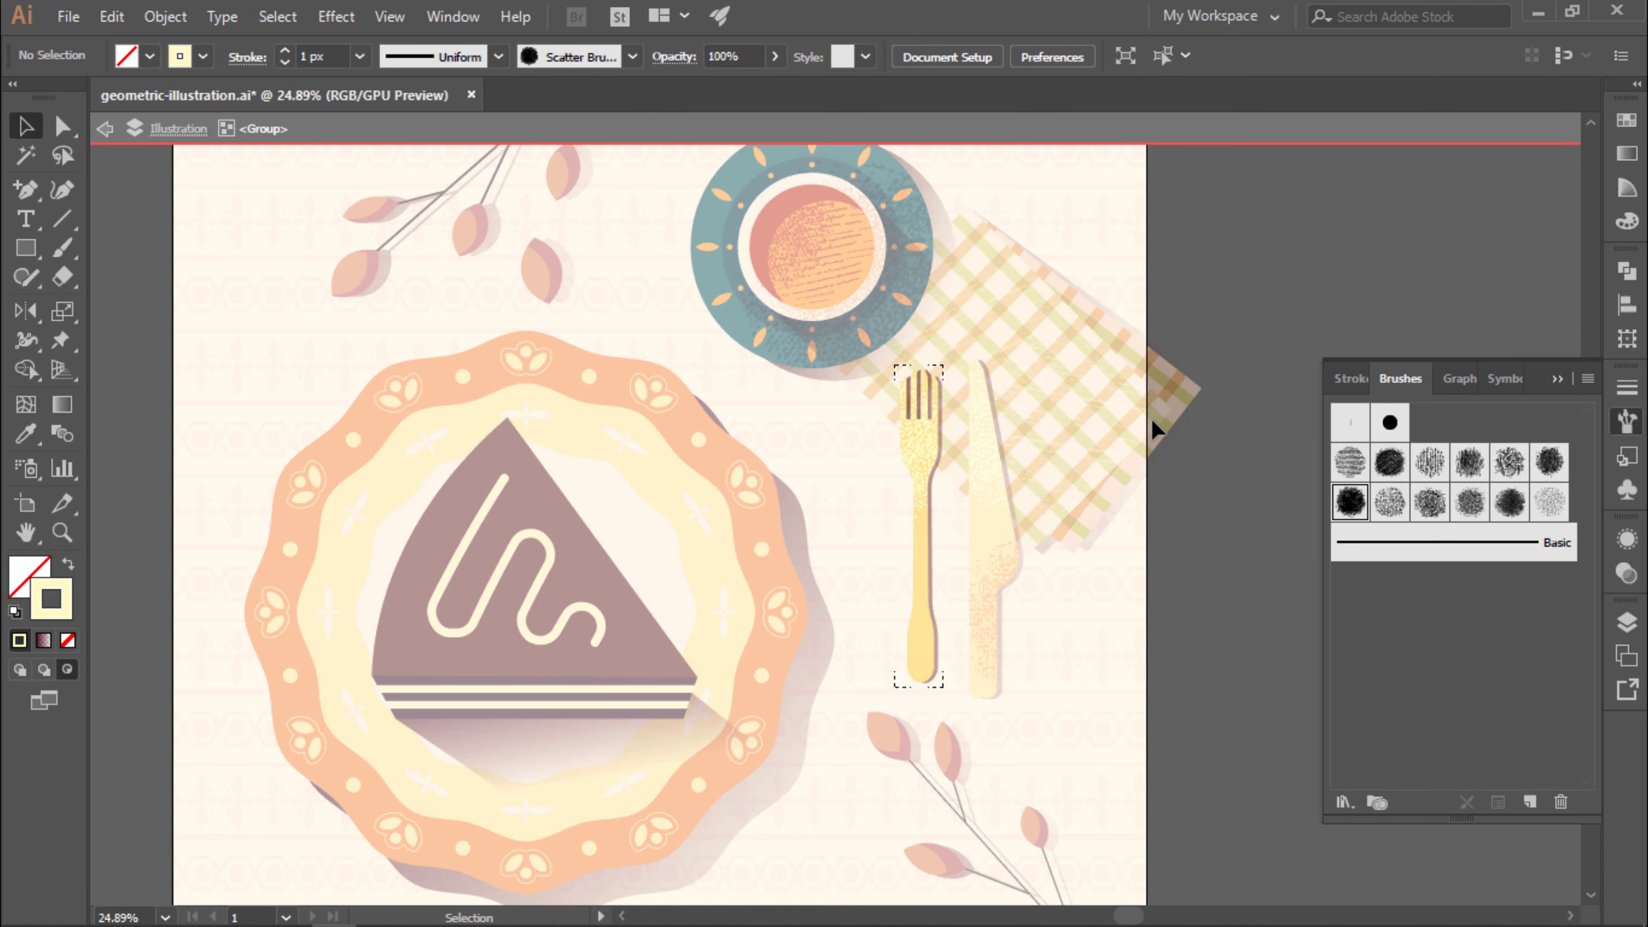
{"action": "key", "text": "v"}
{"action": "key", "text": "a"}
{"action": "left_click", "coordinate": [923, 612]}
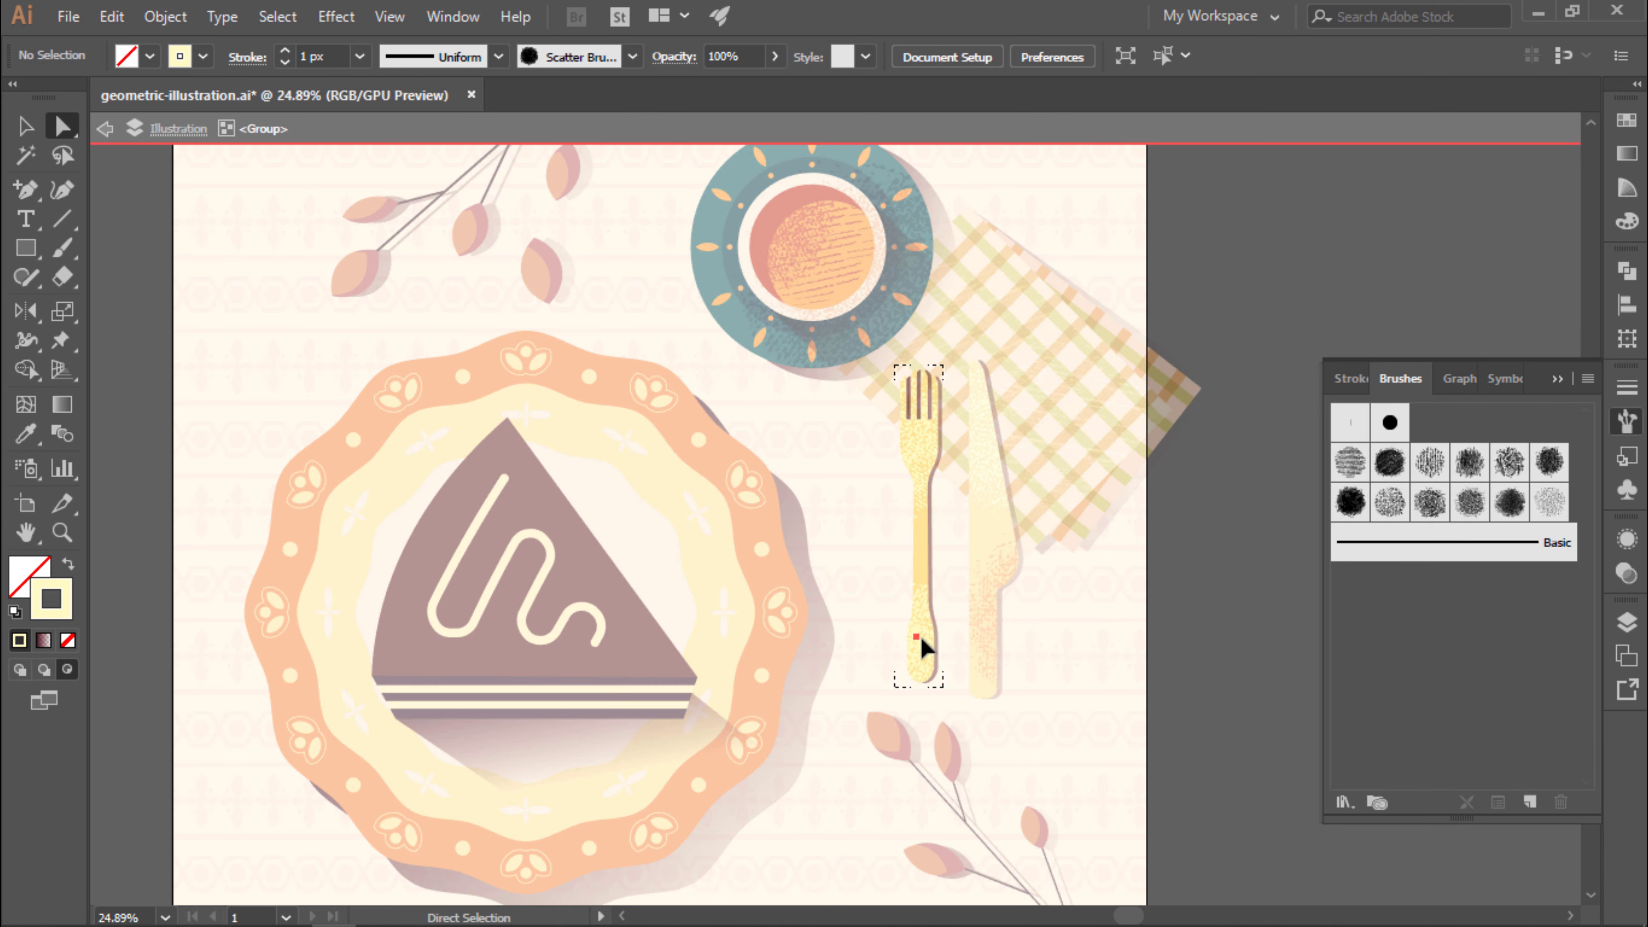
{"action": "key", "text": "Escape"}
{"action": "key", "text": "v"}
{"action": "key", "text": "ctrl+0"}
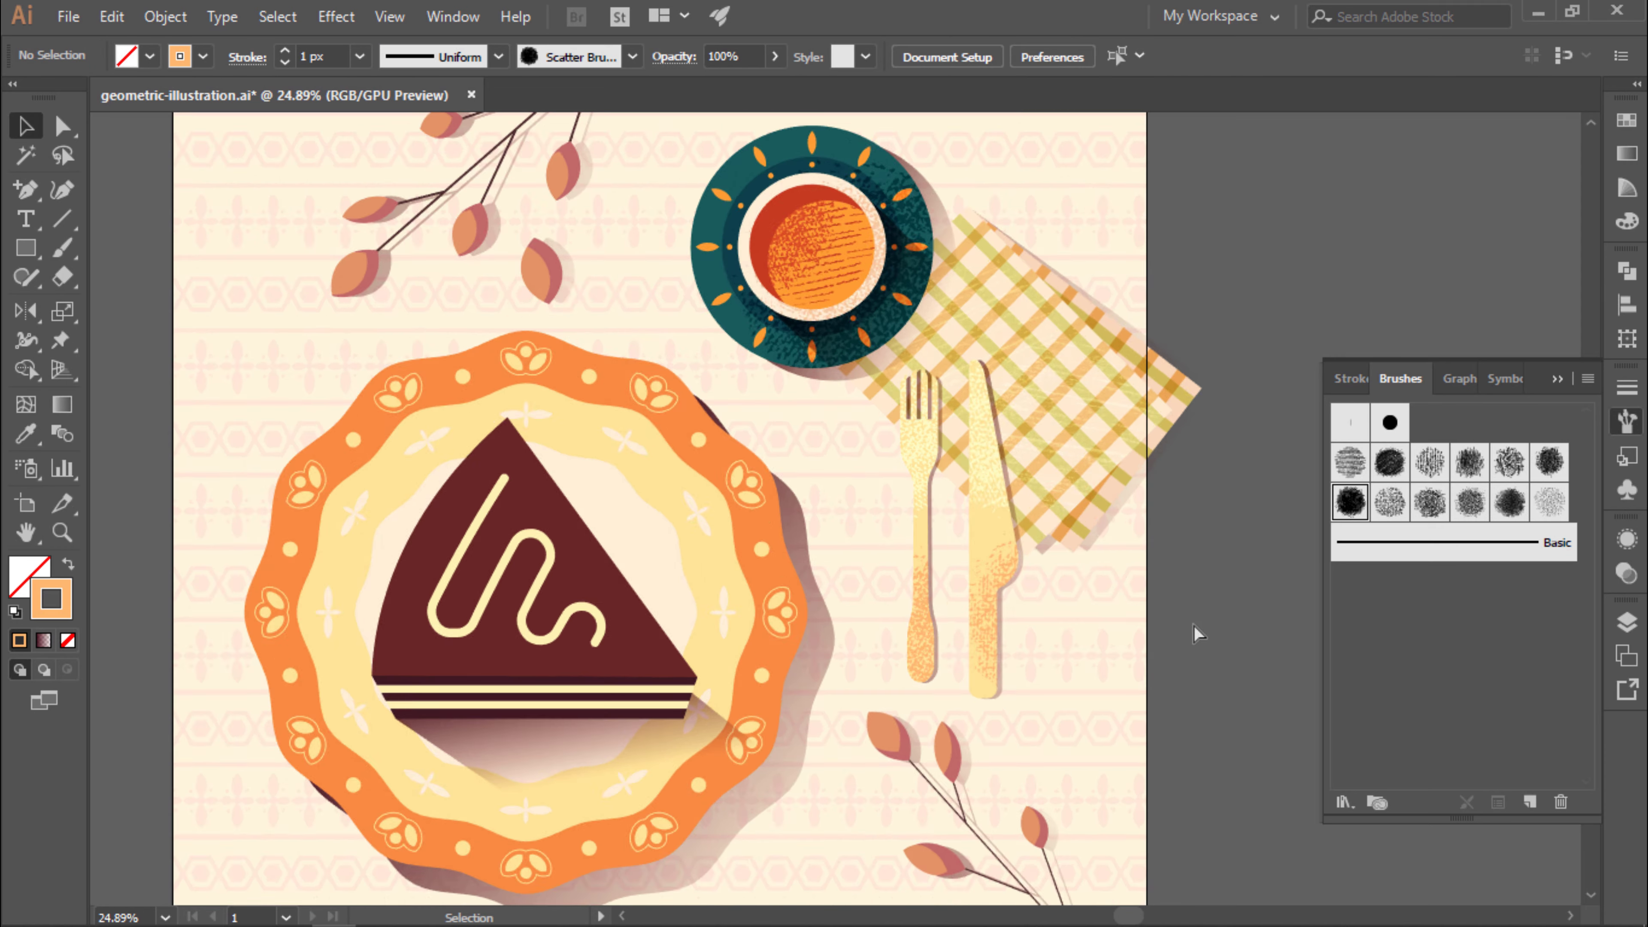
Zoom in on the cake and paint a dark scatter-brush stroke along its squiggle.
{"action": "key", "text": "z"}
{"action": "left_click_drag", "start_coordinate": [527, 549], "coordinate": [580, 588]}
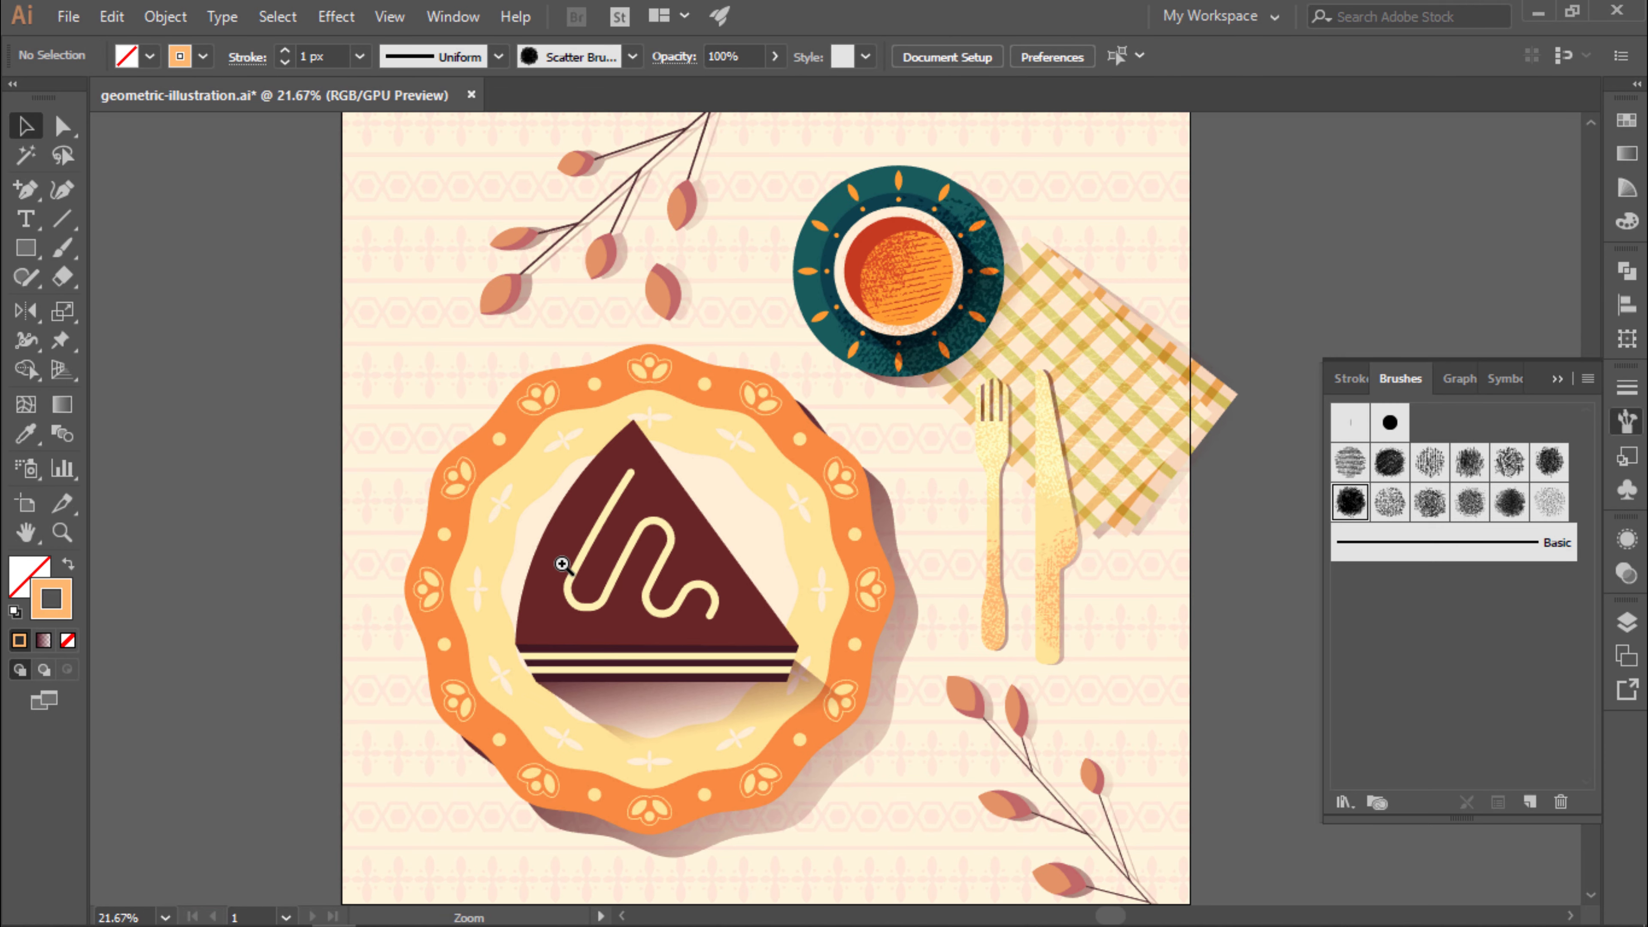
{"action": "left_click_drag", "start_coordinate": [638, 468], "coordinate": [681, 535]}
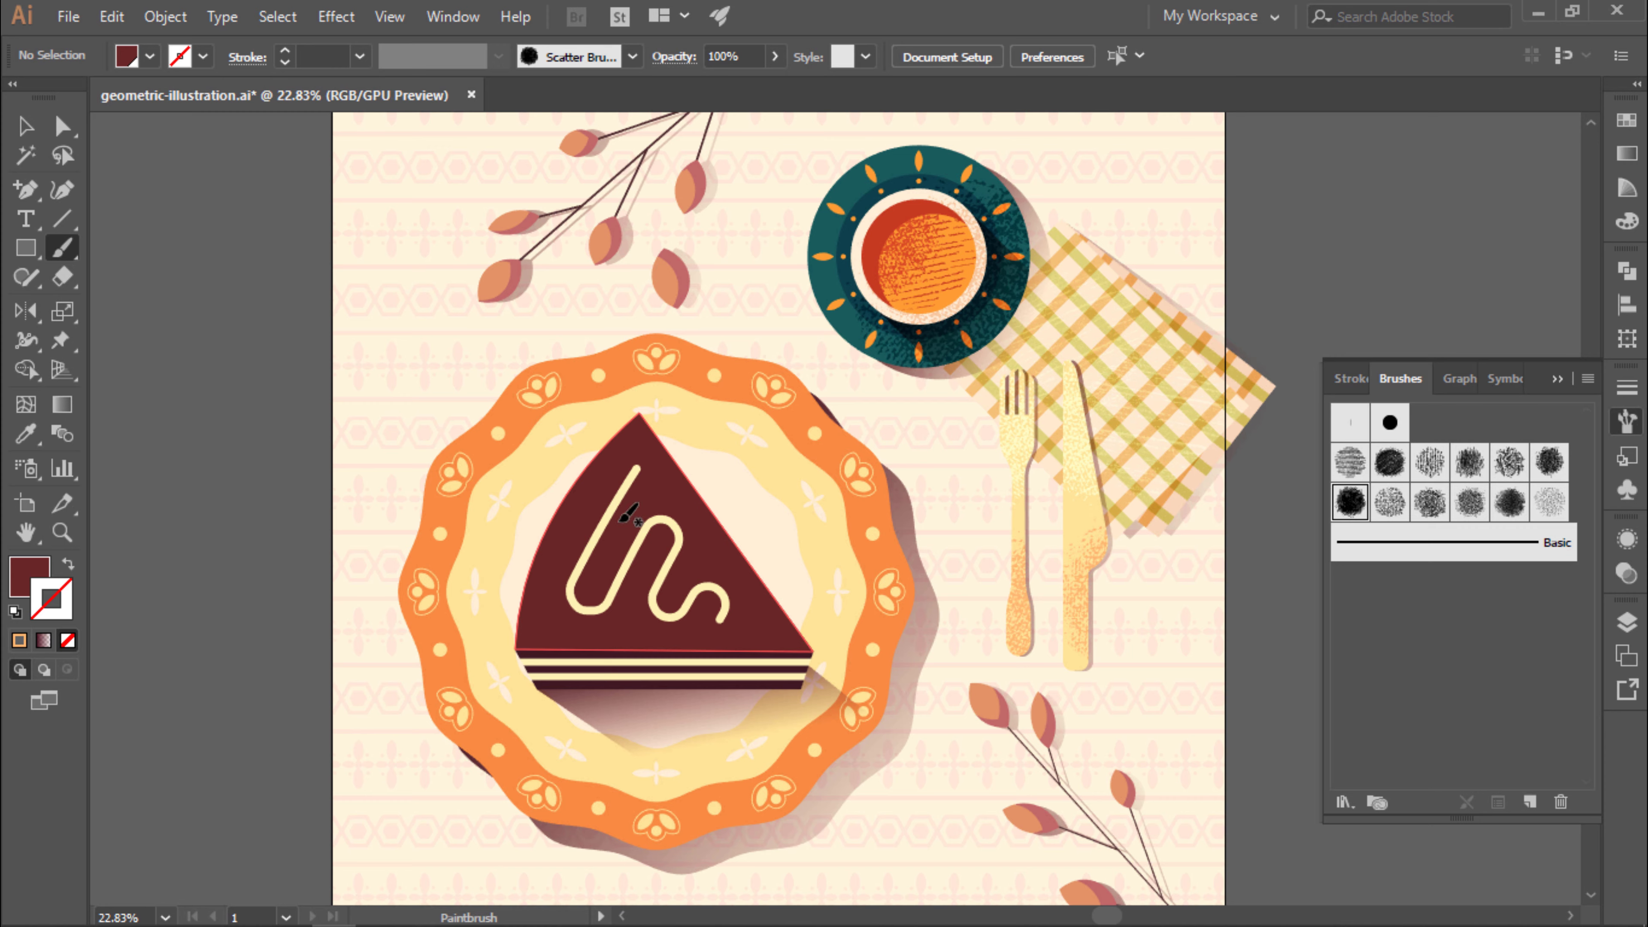
{"action": "key", "text": "v"}
{"action": "double_click", "coordinate": [59, 605]}
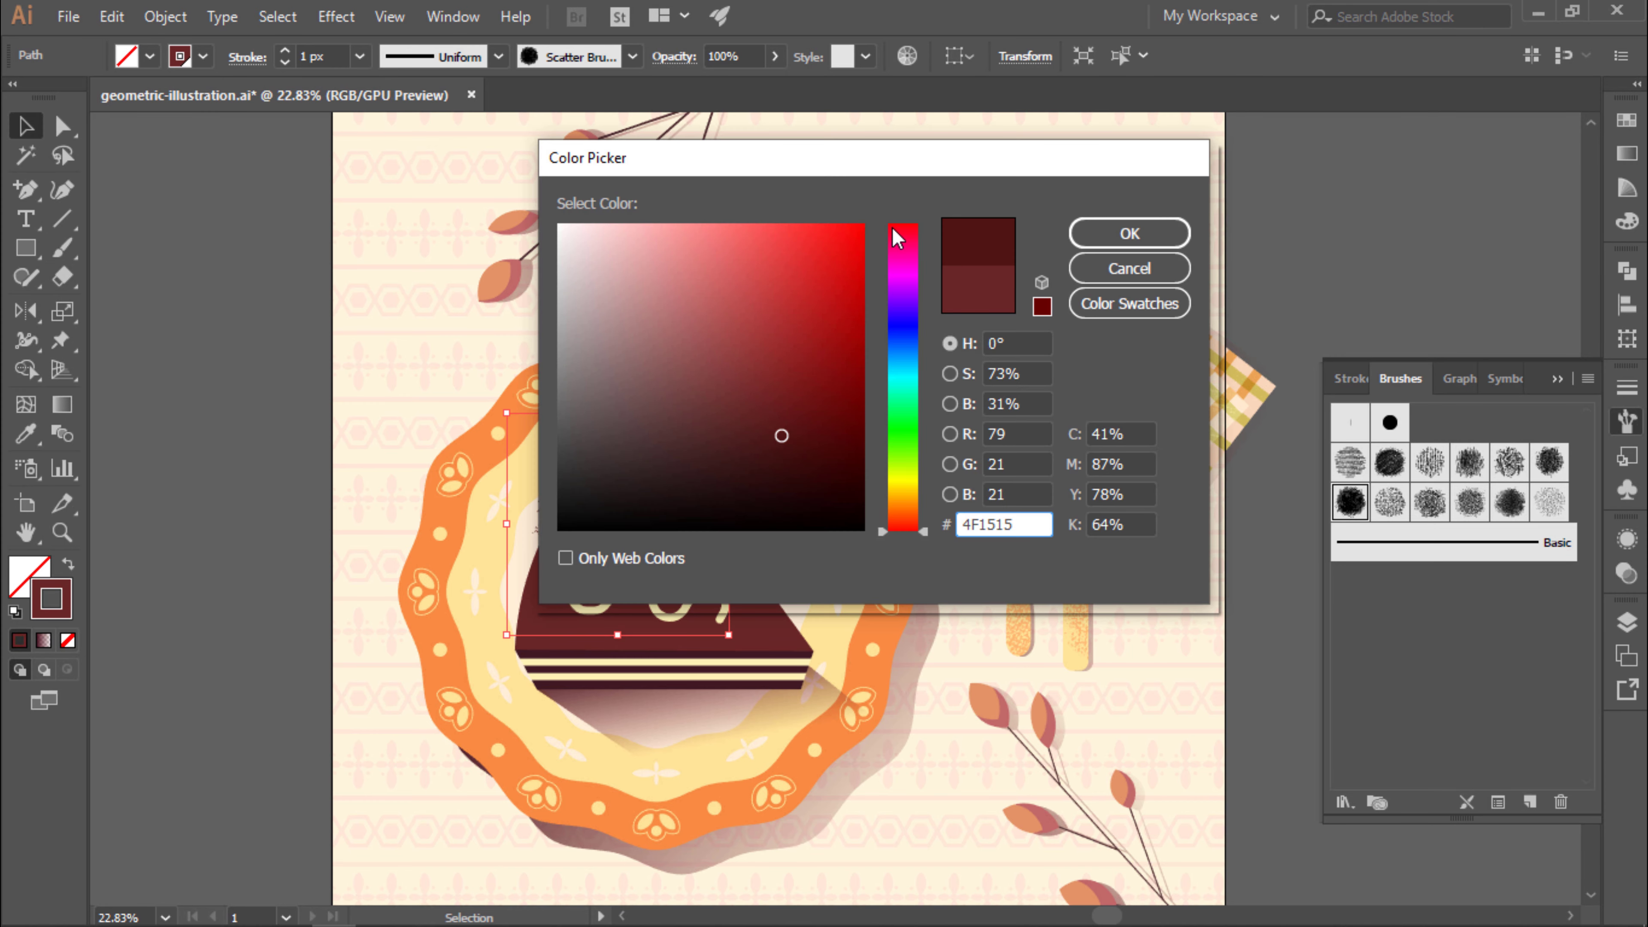
Confirm the dark stroke colour, trial hatched and streak brushes at 2.4 px, then delete the oversized stroke.
{"action": "key", "text": "Return"}
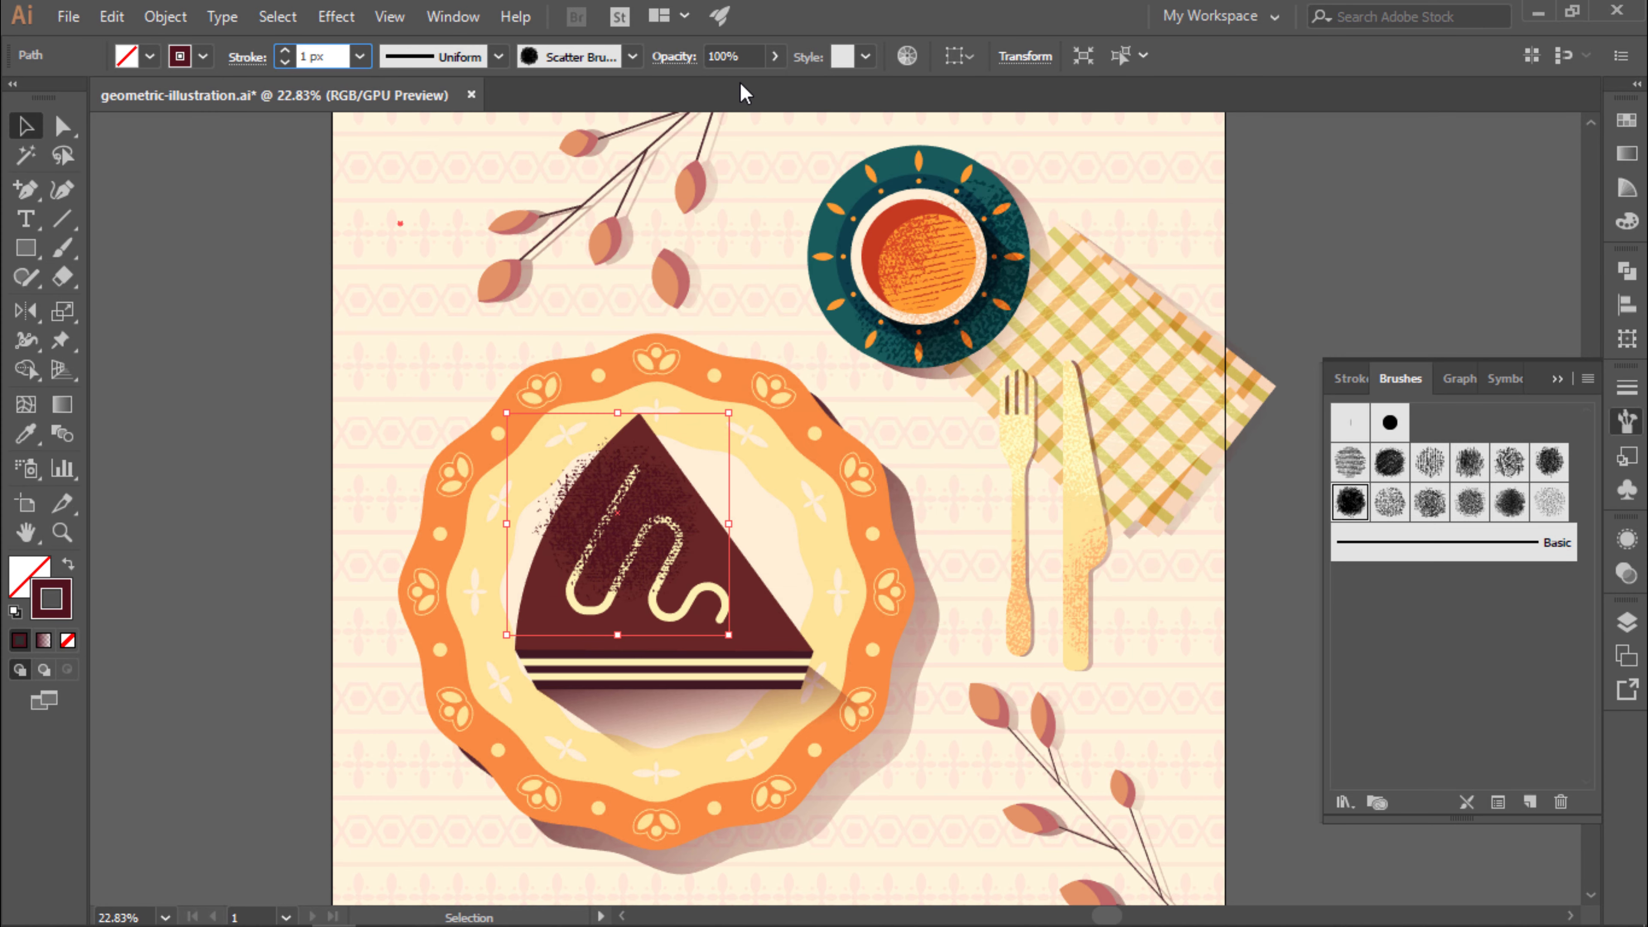
{"action": "left_click", "coordinate": [1350, 461]}
{"action": "left_click", "coordinate": [1394, 464]}
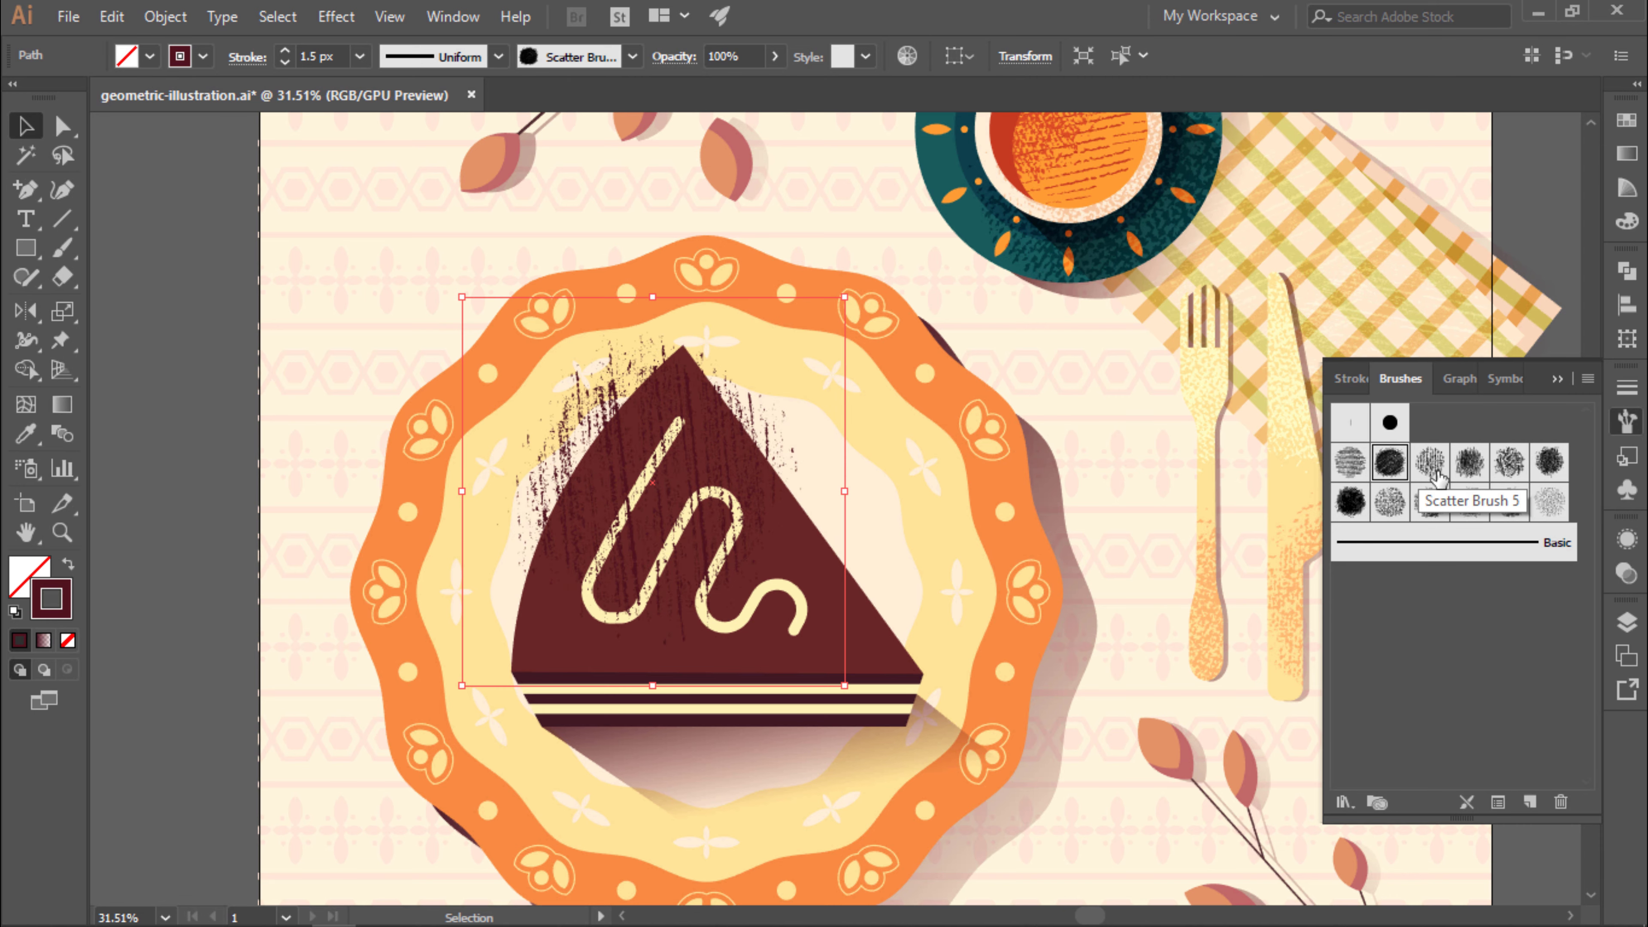
{"action": "left_click", "coordinate": [1388, 464]}
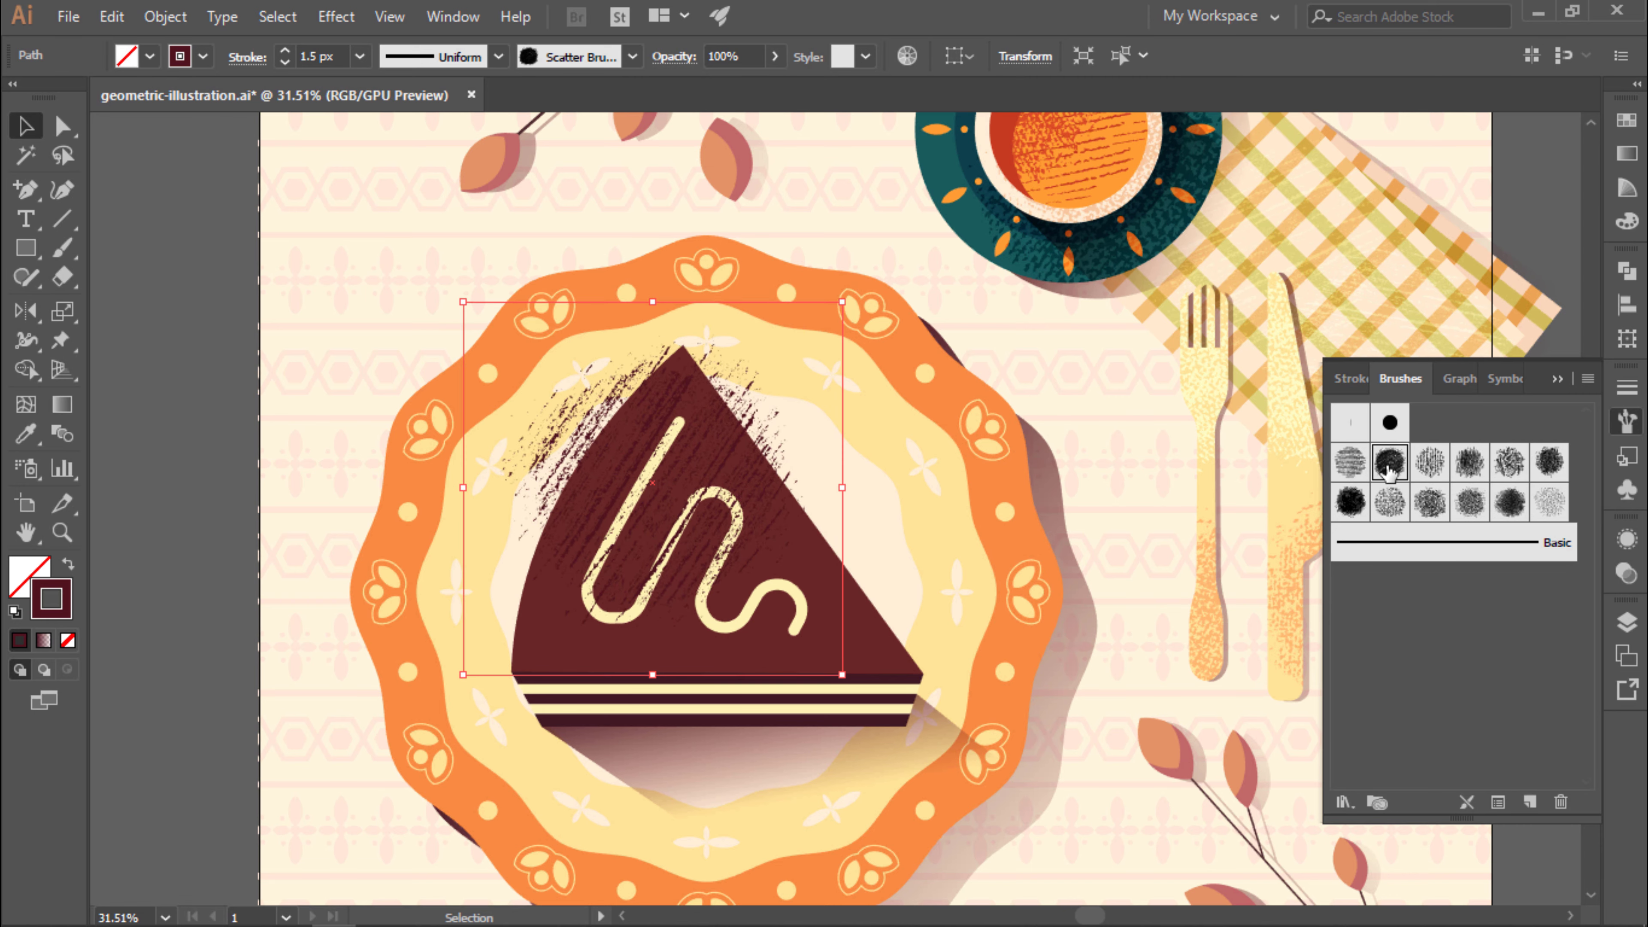
{"action": "left_click", "coordinate": [284, 50]}
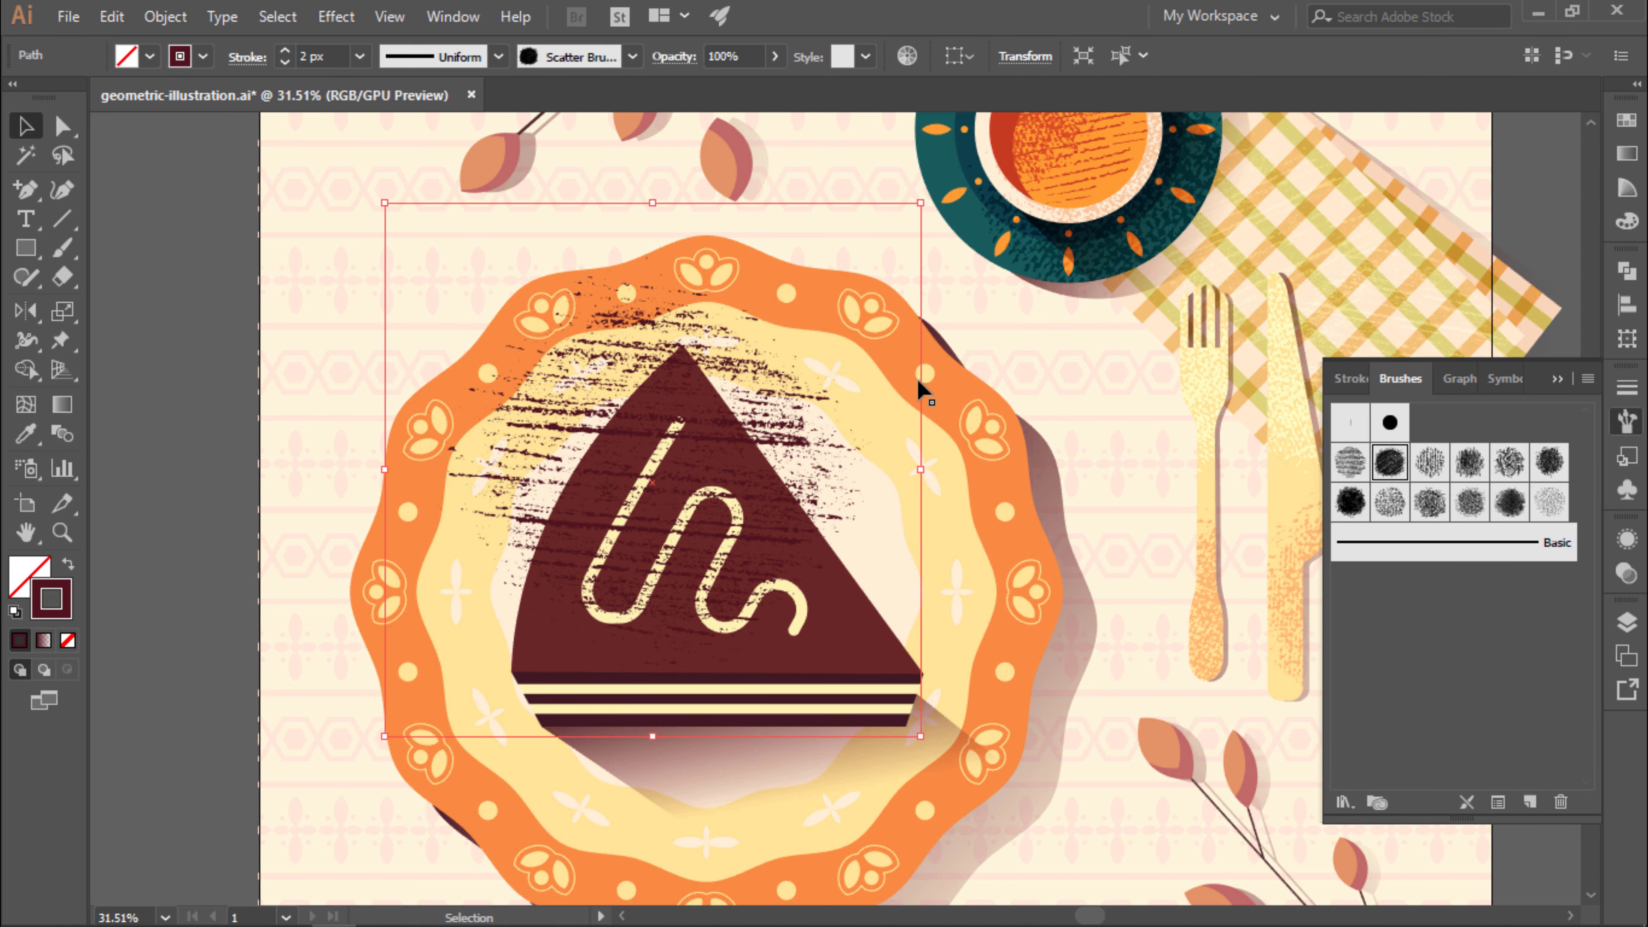
{"action": "type", "text": "2.4"}
{"action": "key", "text": "Return"}
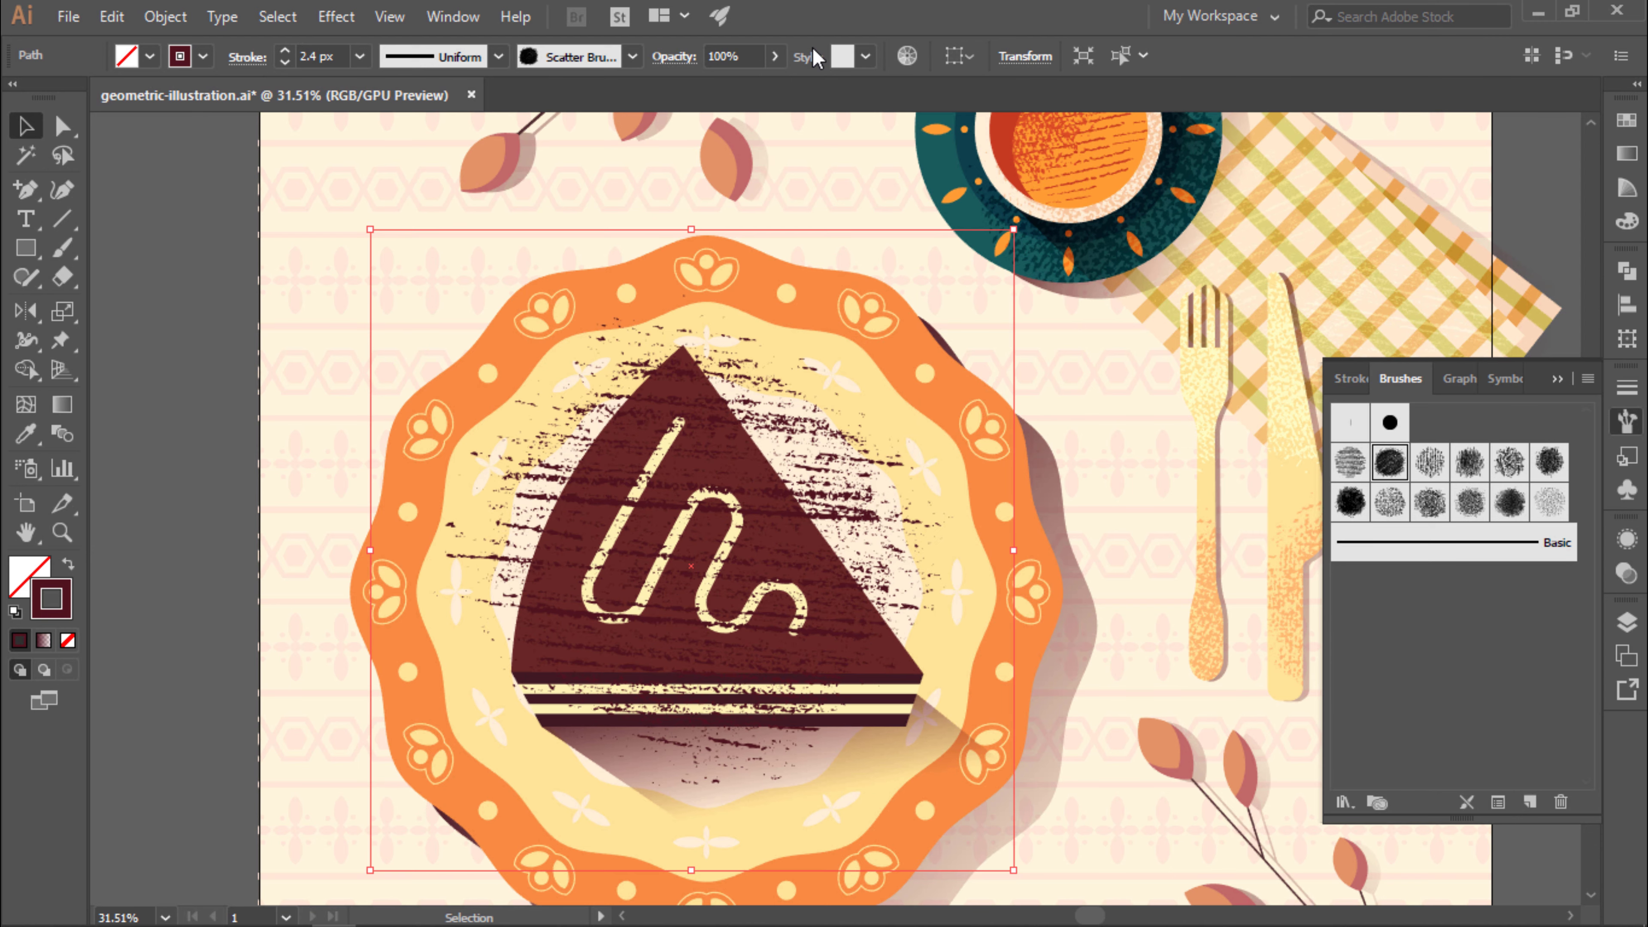
{"action": "key", "text": "Delete"}
Undo the plate-wide stroke and reapply the fine speckle brush to the squiggle inside the cake group.
{"action": "double_click", "coordinate": [906, 556]}
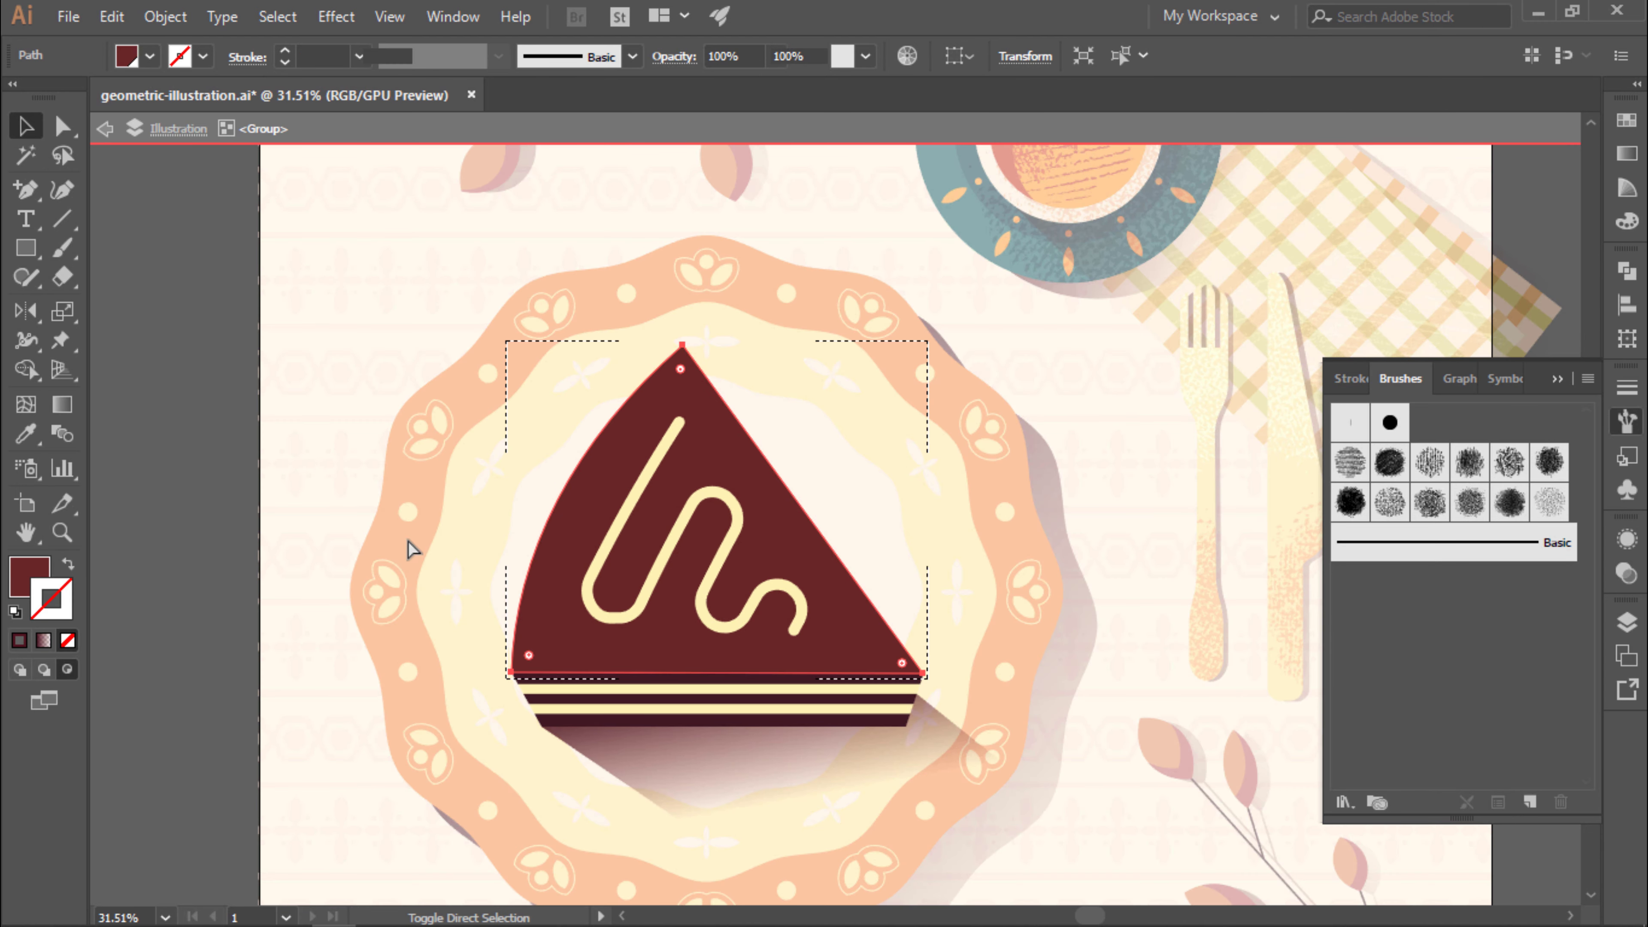
{"action": "double_click", "coordinate": [1122, 563]}
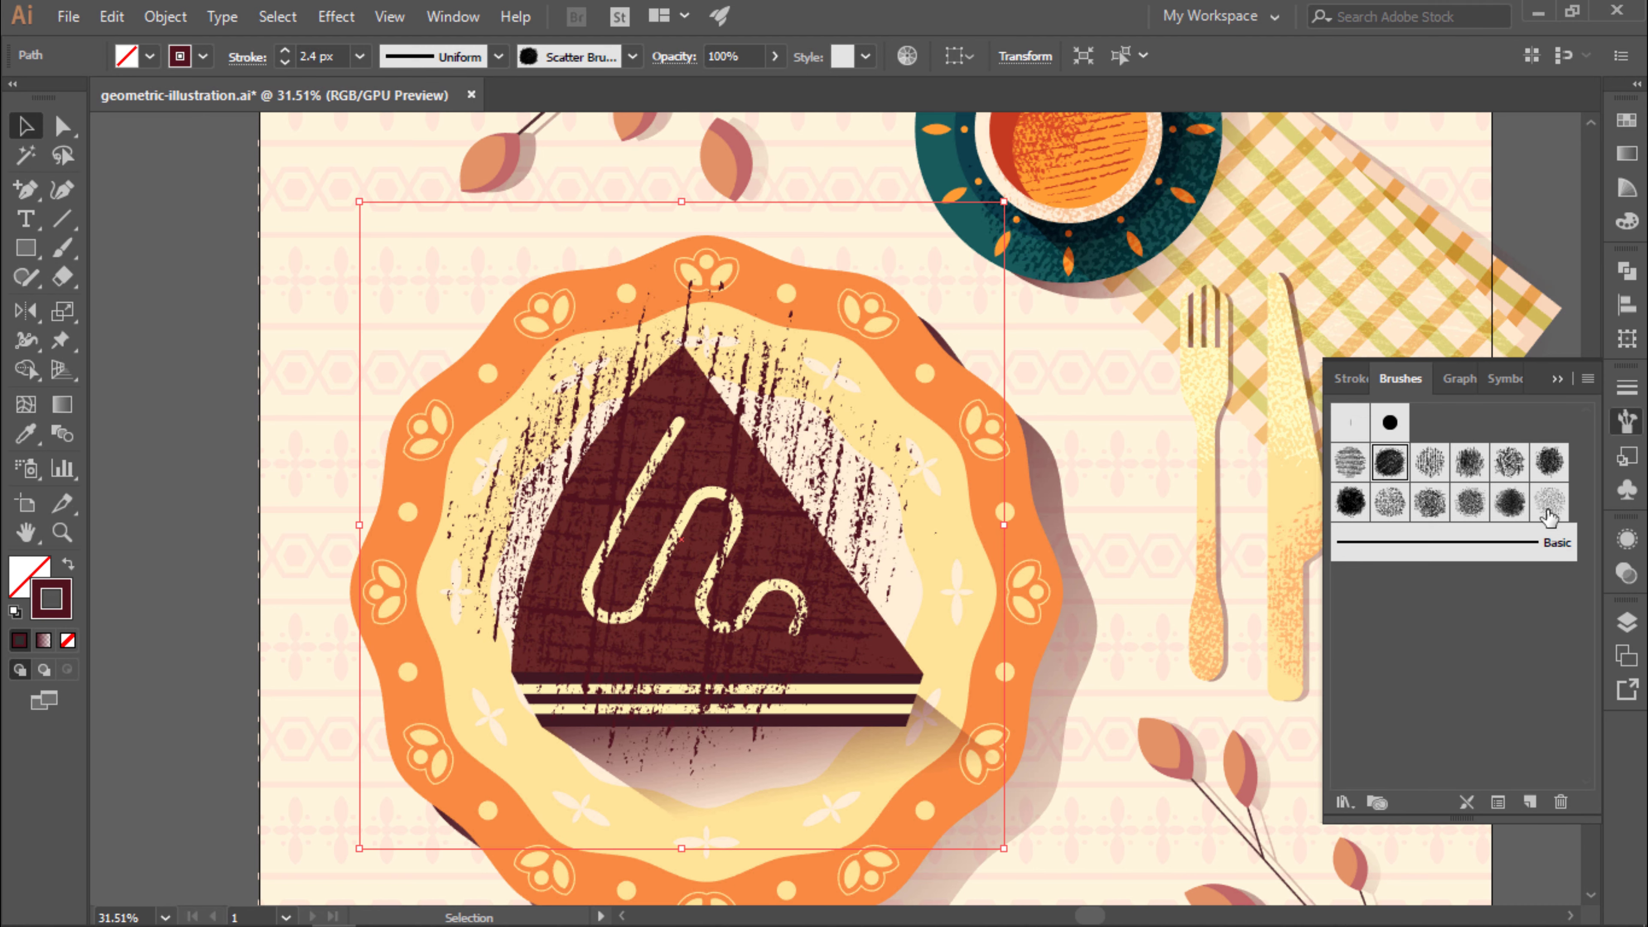
{"action": "key", "text": "ctrl+z"}
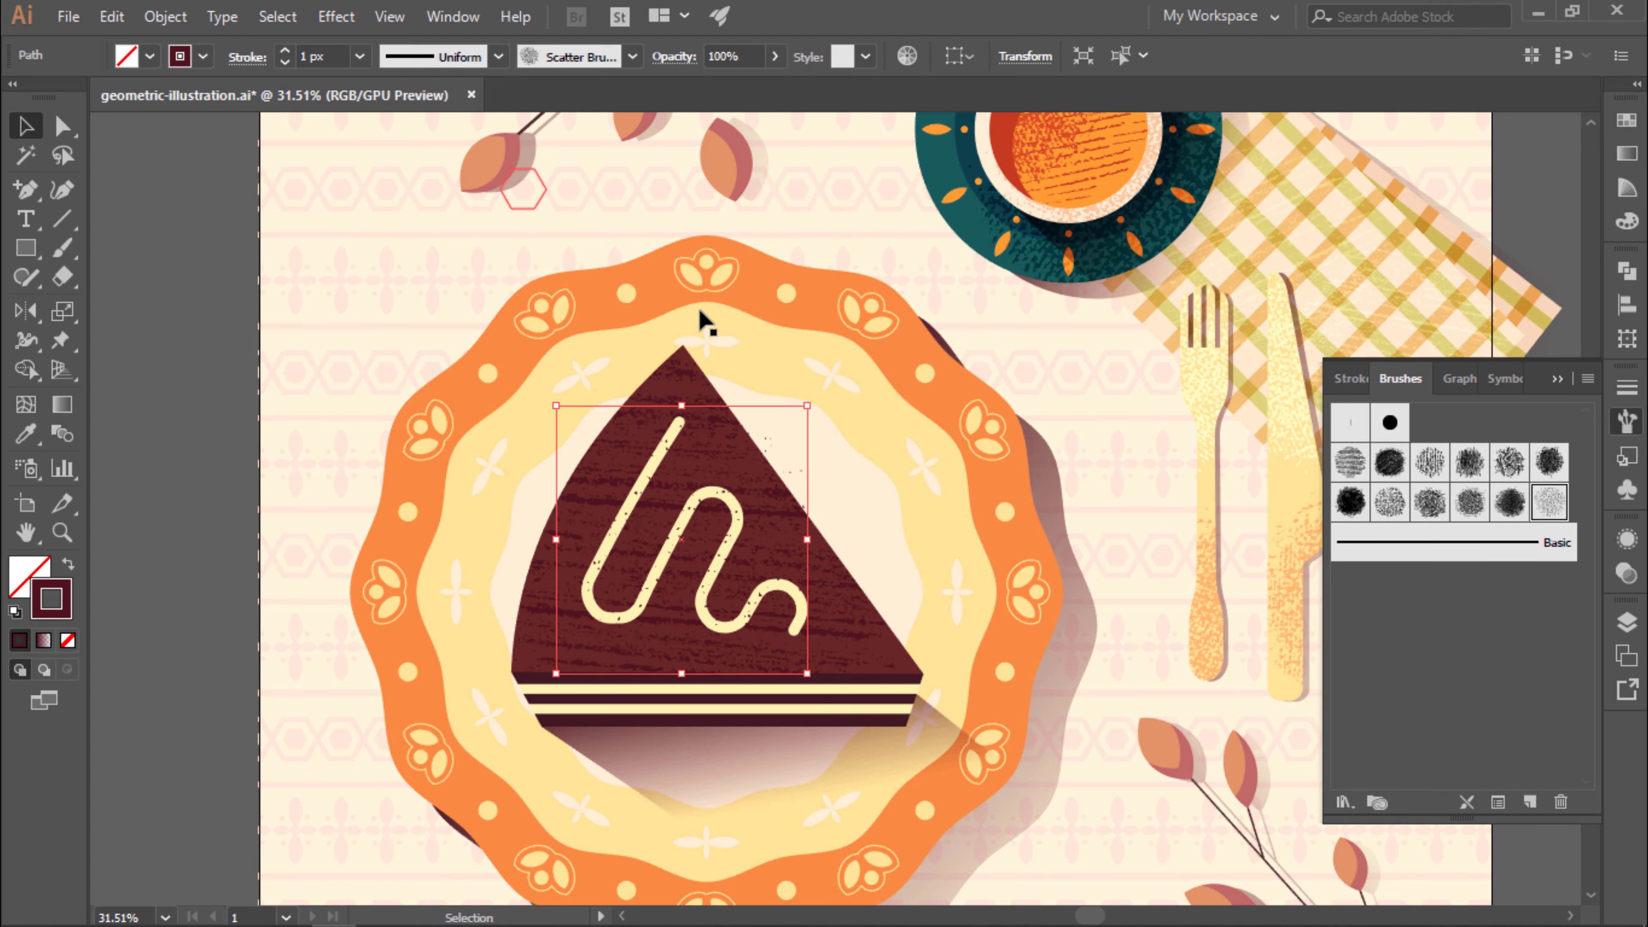
{"action": "double_click", "coordinate": [765, 455]}
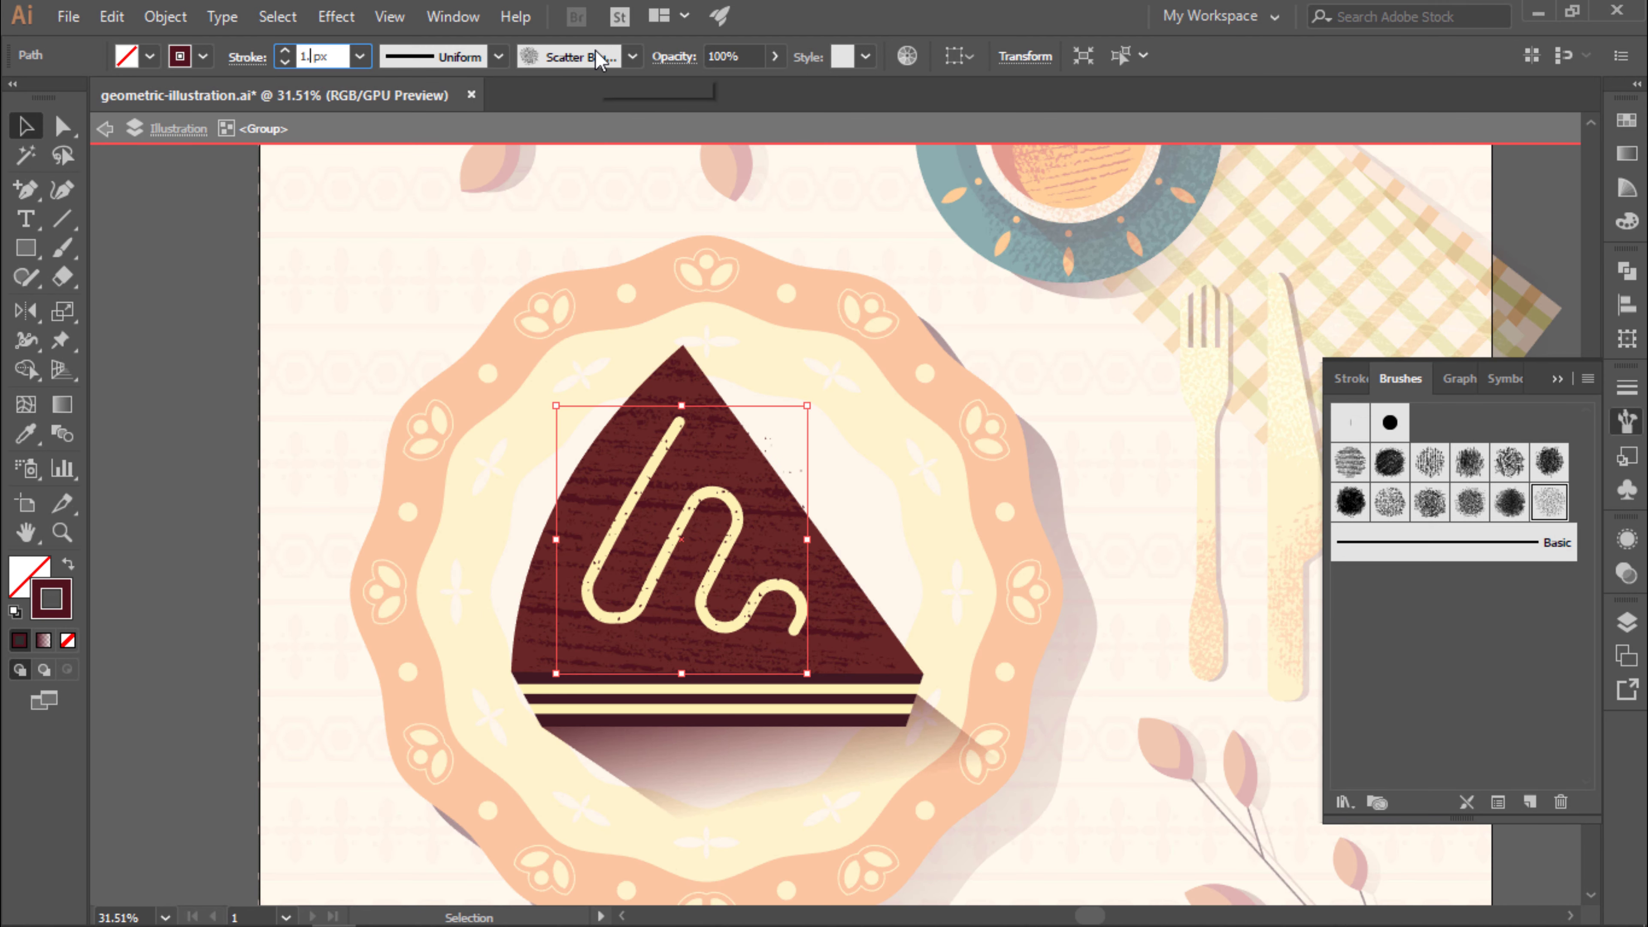
{"action": "type", "text": "1.32"}
{"action": "key", "text": "Return"}
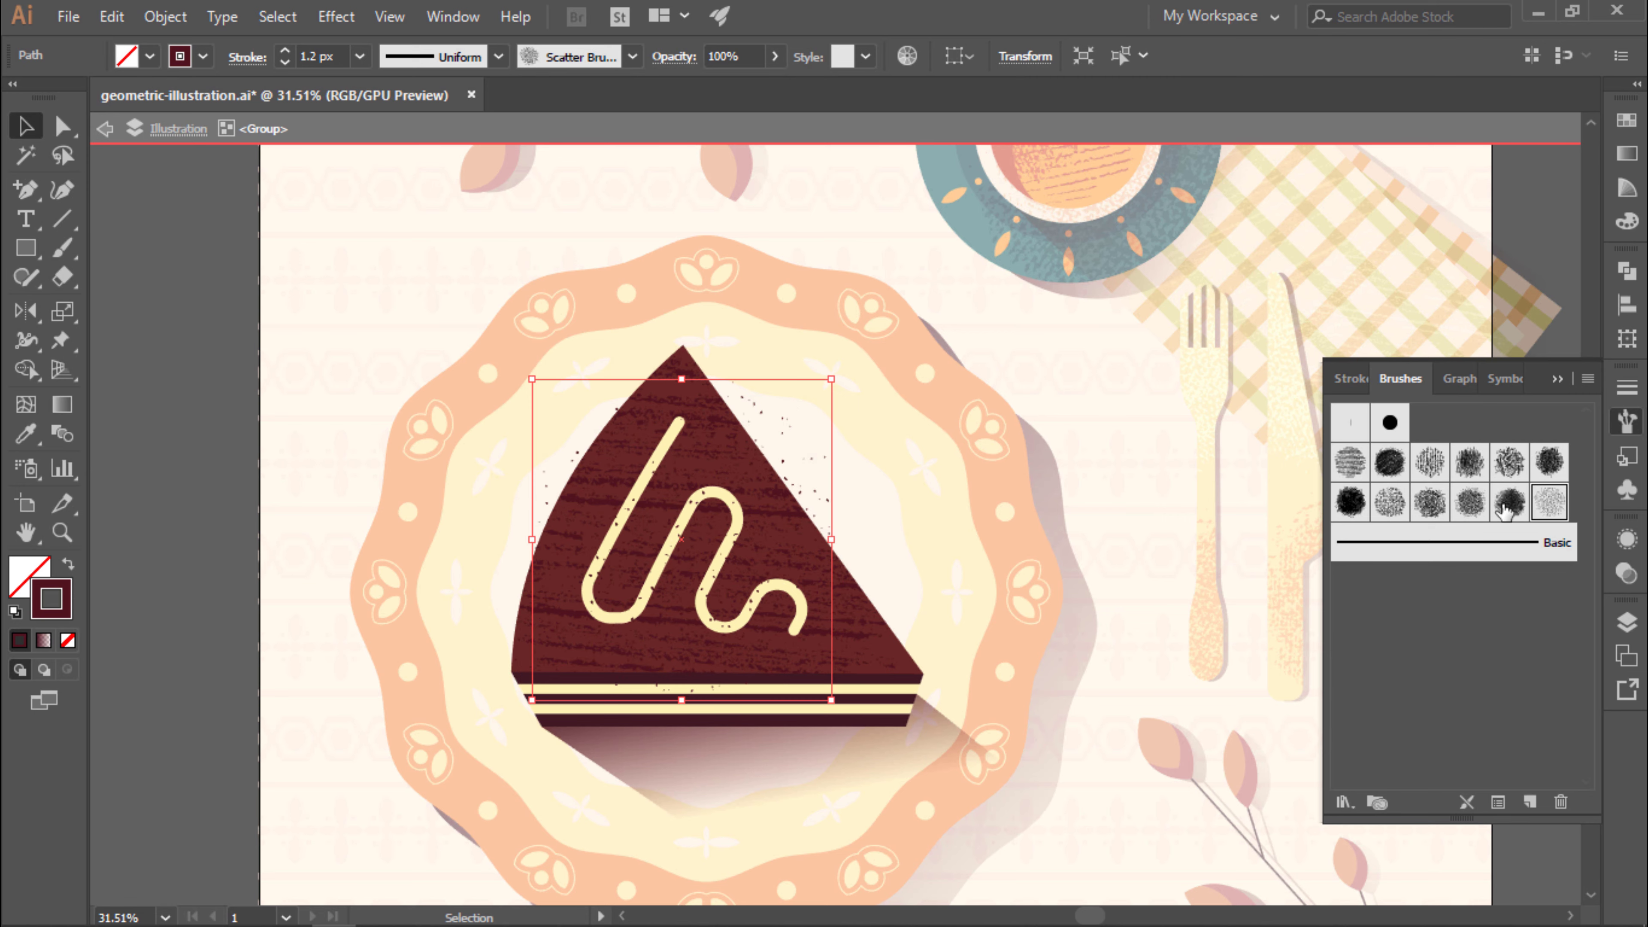
{"action": "left_click", "coordinate": [1550, 501]}
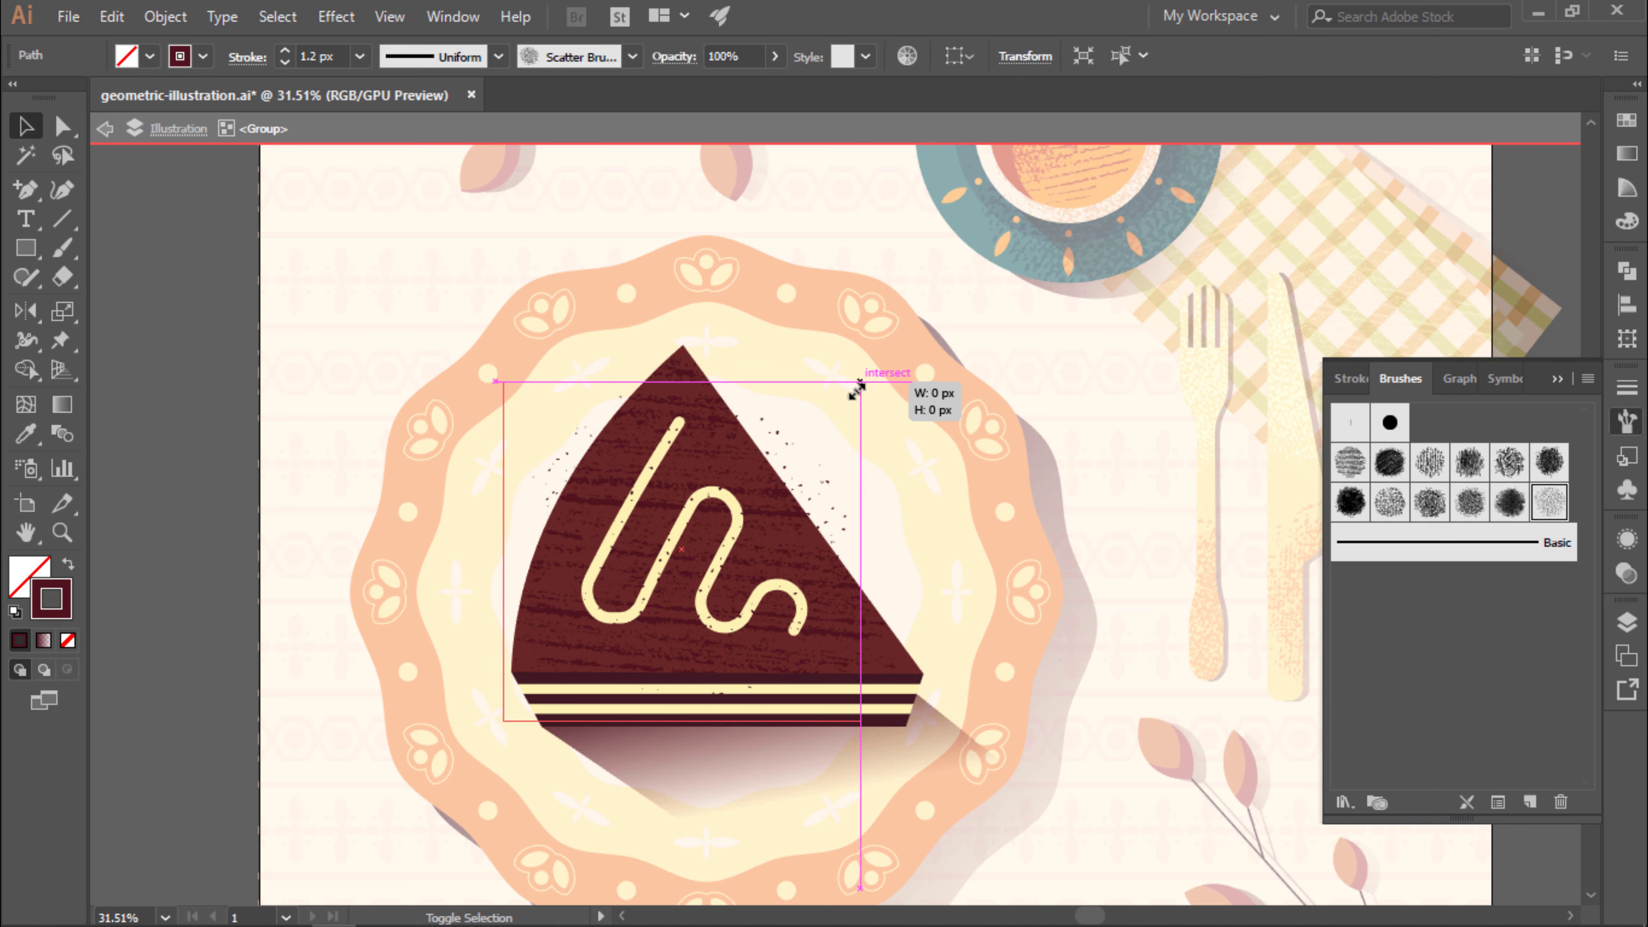
{"action": "key", "text": "ctrl+z"}
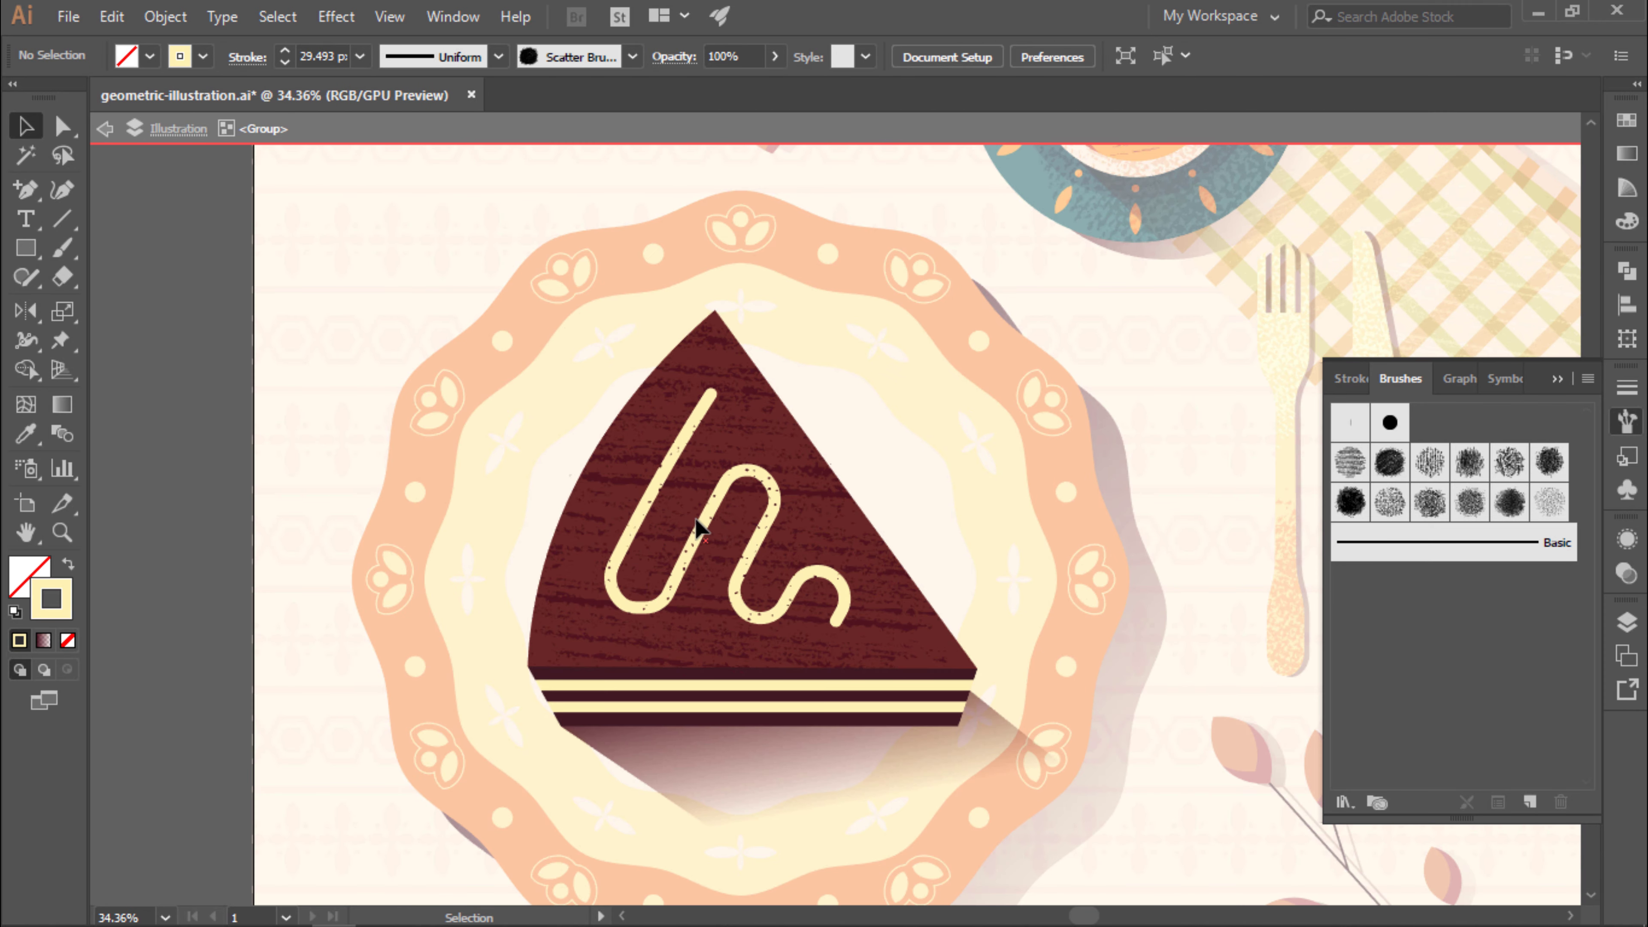
Set the speckled squiggle's stroke weight to 1.5 px, exit isolation, and zoom out.
{"action": "left_click", "coordinate": [698, 527]}
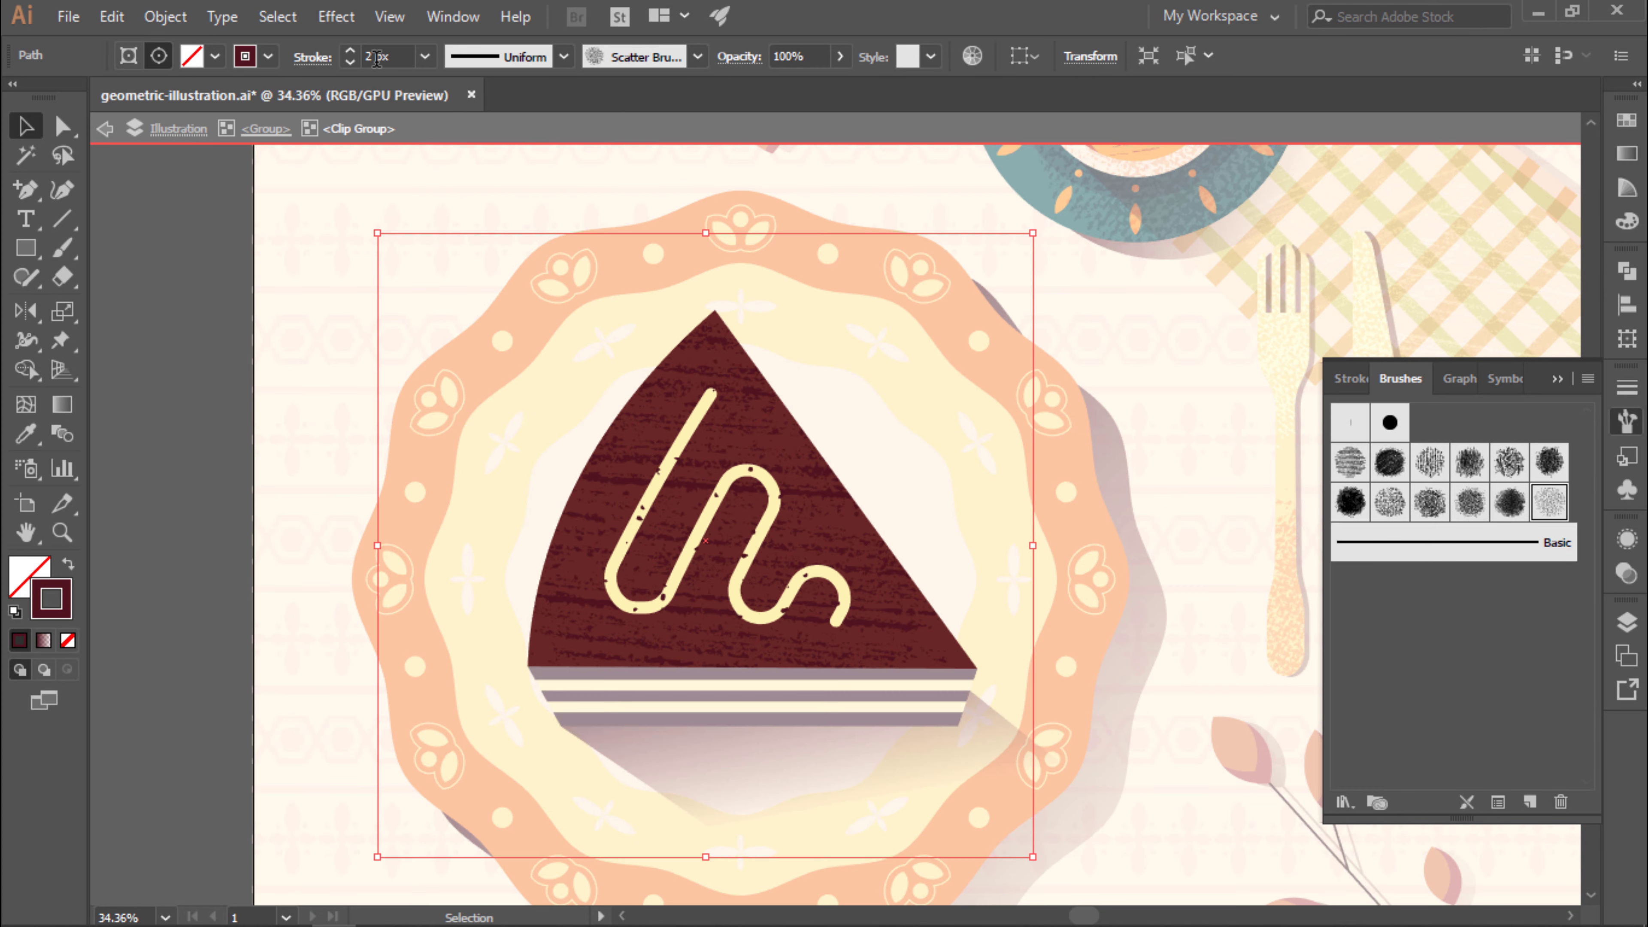
{"action": "type", "text": ".5"}
{"action": "key", "text": "Return"}
{"action": "key", "text": "ctrl+shift+a"}
{"action": "key", "text": "b"}
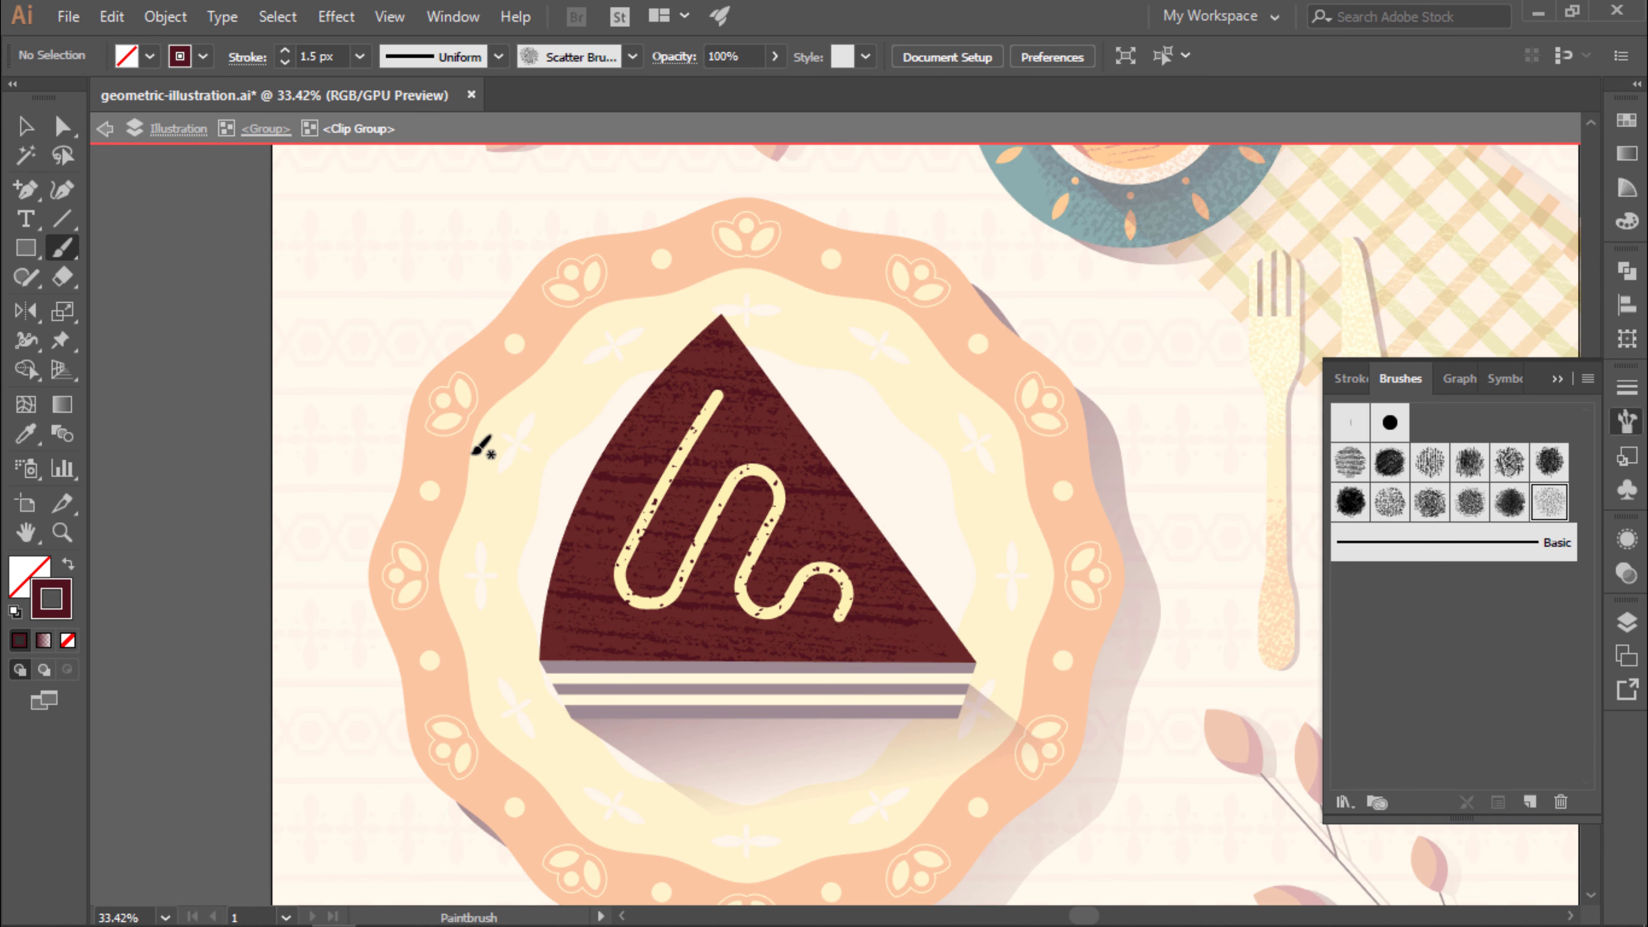
{"action": "key", "text": "Escape"}
{"action": "key", "text": "v"}
{"action": "key", "text": "ctrl+0"}
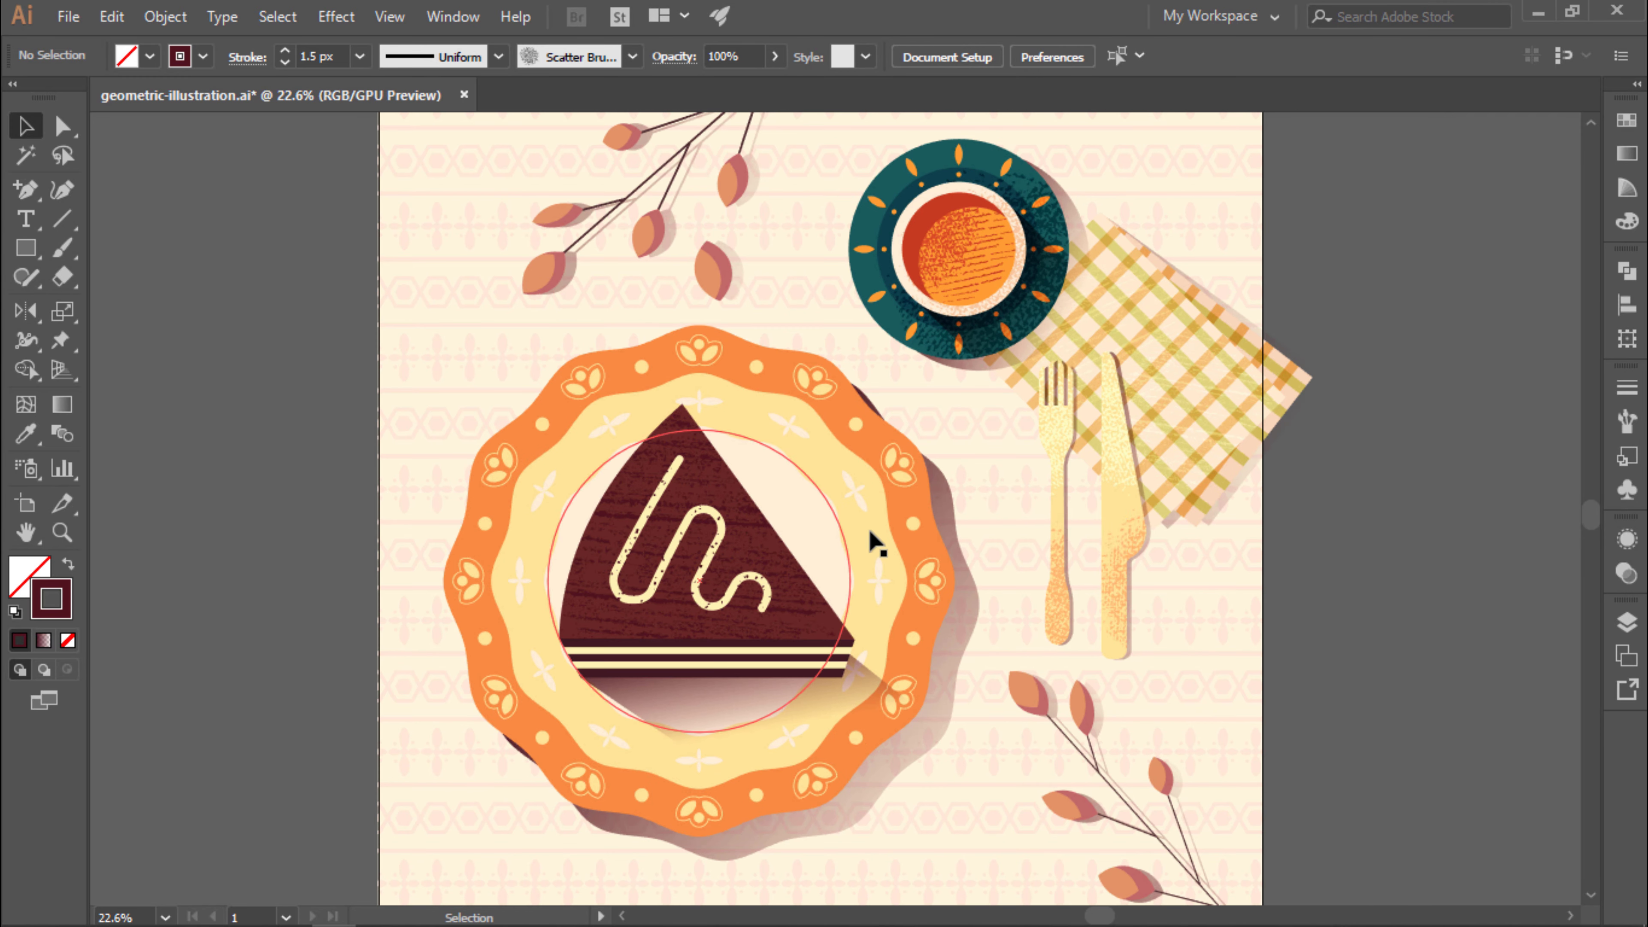
Paint a coarse scatter-brush texture stroke to the right of the cake.
{"action": "left_click", "coordinate": [908, 571], "text": "ctrl"}
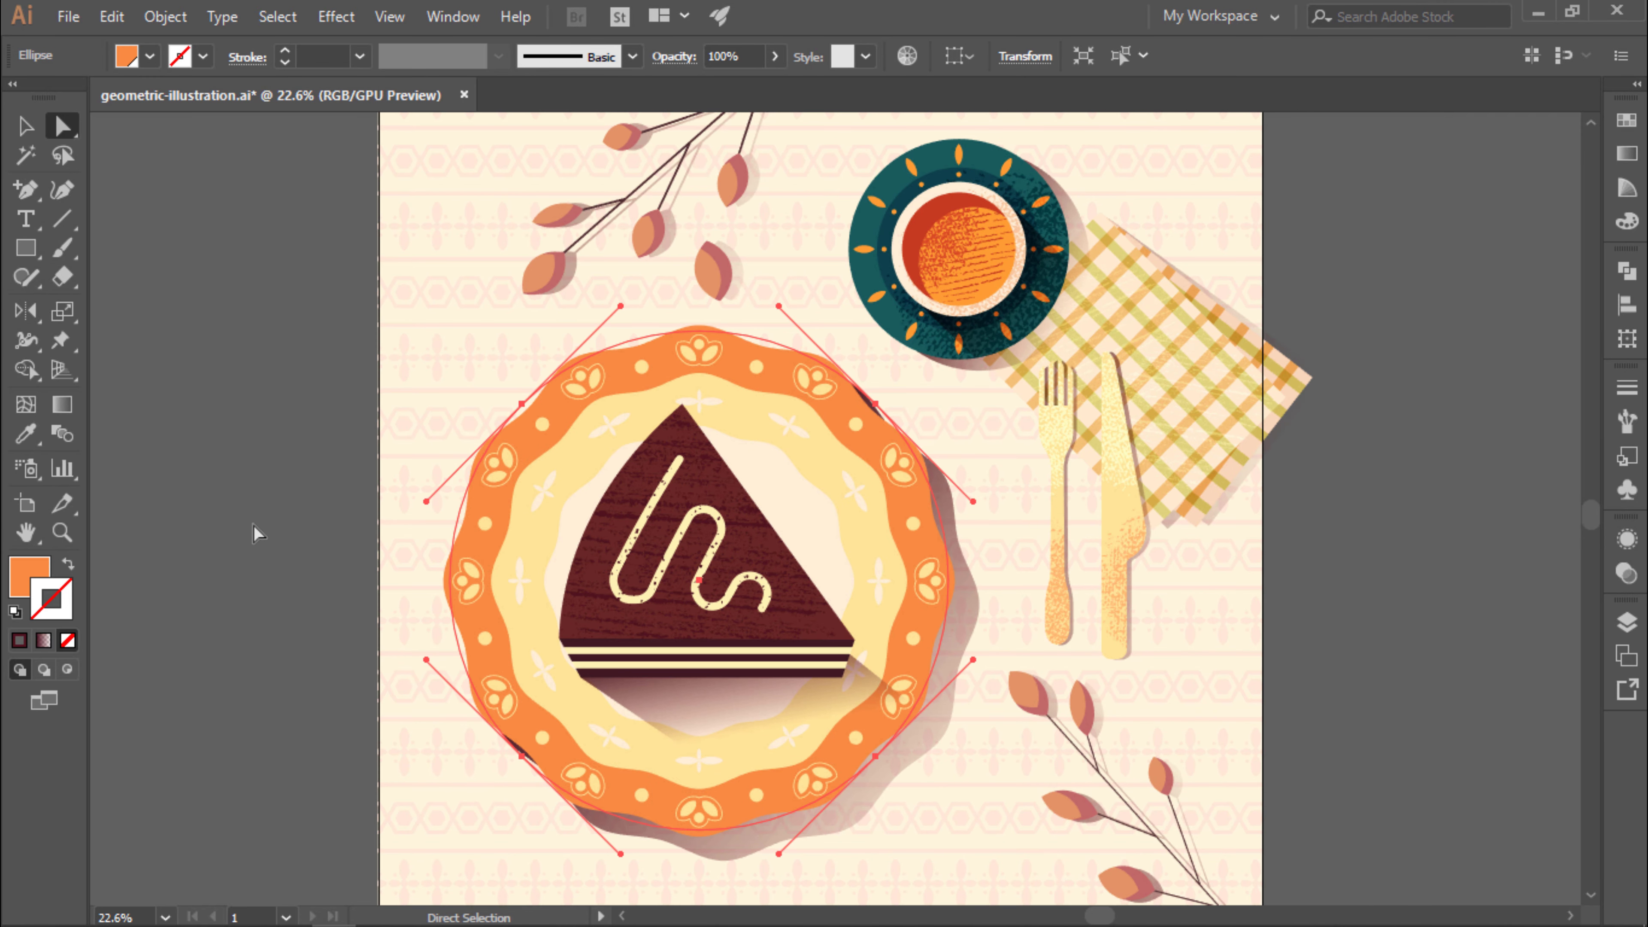
{"action": "left_click", "coordinate": [258, 533], "text": "ctrl"}
{"action": "left_click", "coordinate": [1627, 421]}
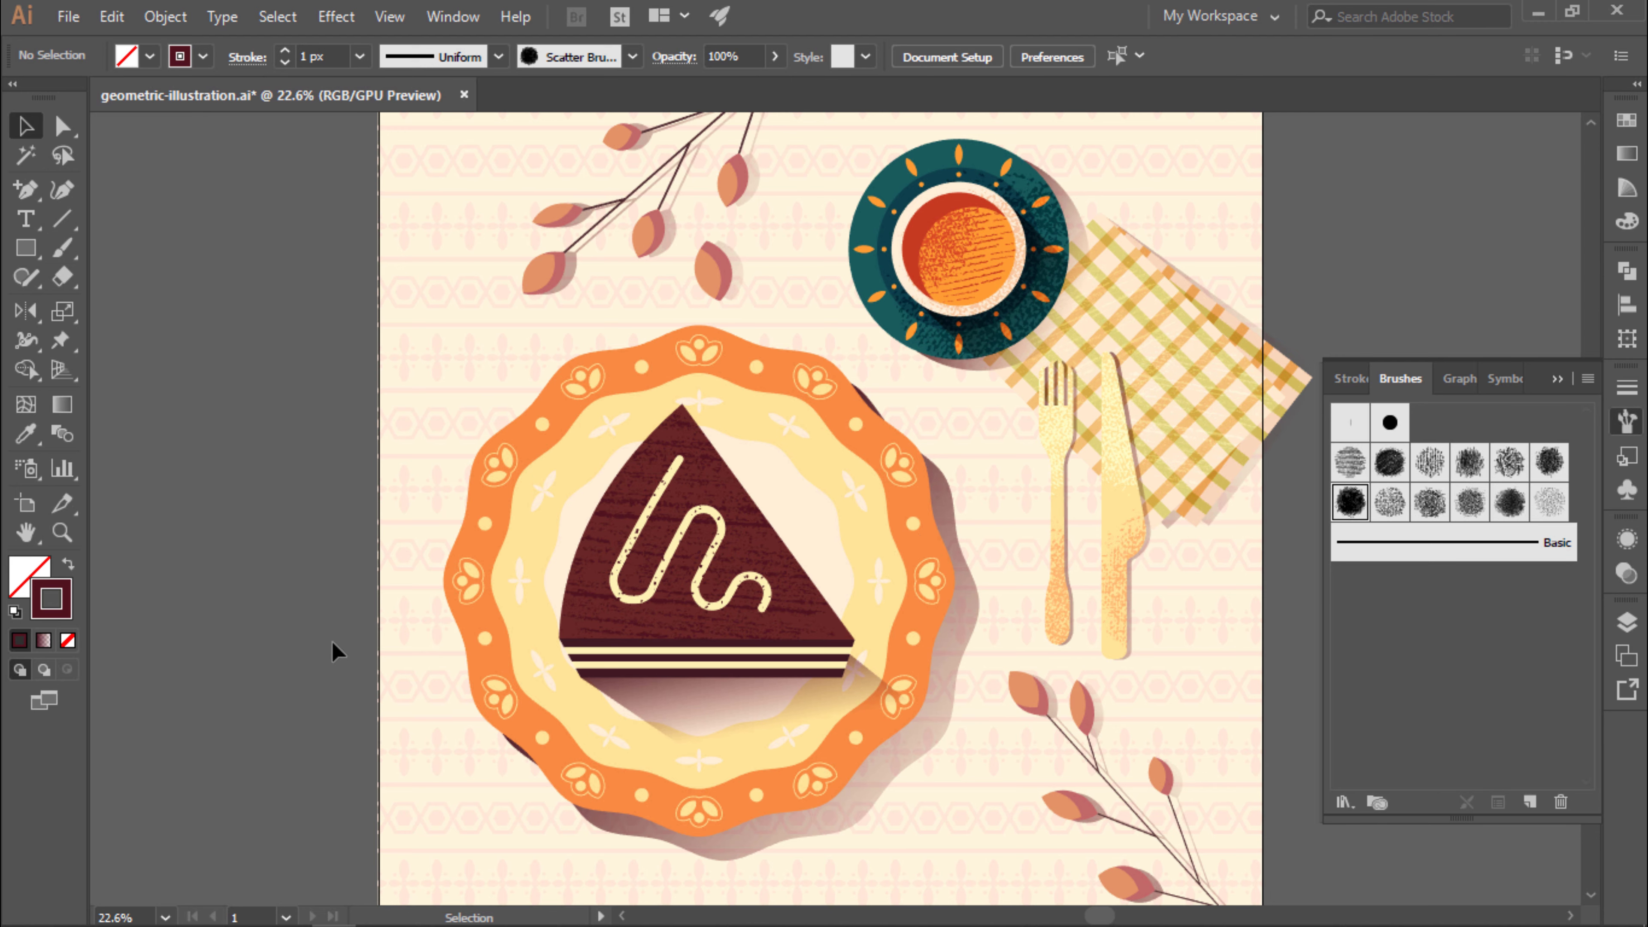
{"action": "left_click", "coordinate": [1549, 501]}
{"action": "key", "text": "b"}
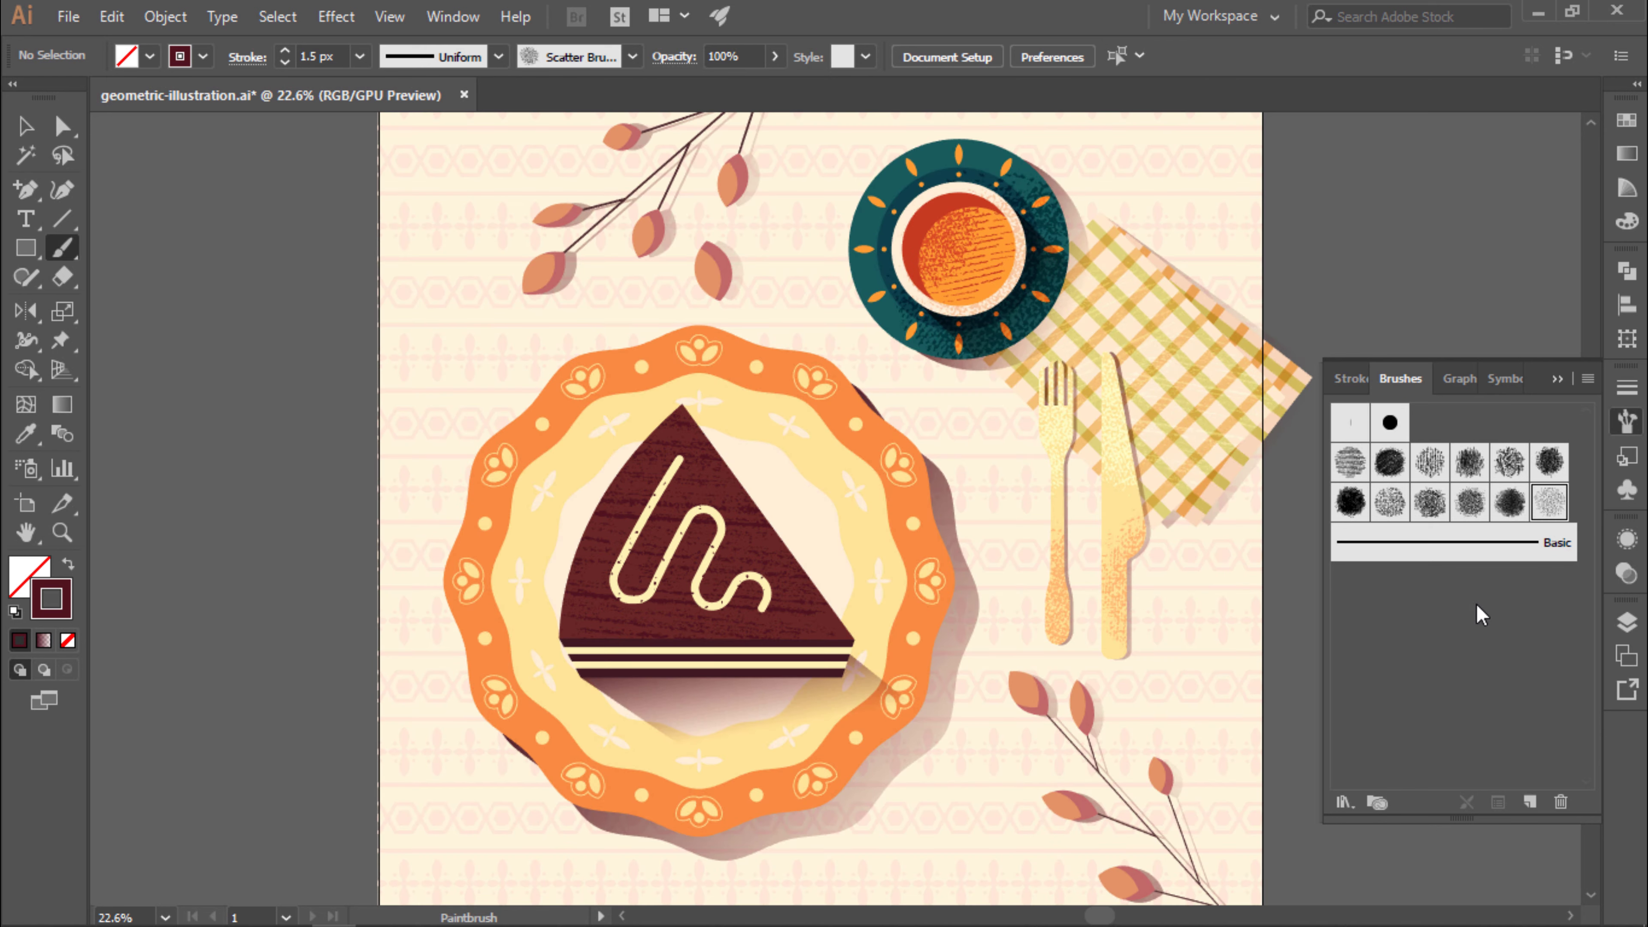
{"action": "left_click", "coordinate": [1349, 502]}
{"action": "left_click_drag", "start_coordinate": [1103, 649], "coordinate": [1181, 746]}
{"action": "key", "text": "ctrl+z"}
{"action": "left_click_drag", "start_coordinate": [863, 506], "coordinate": [922, 584]}
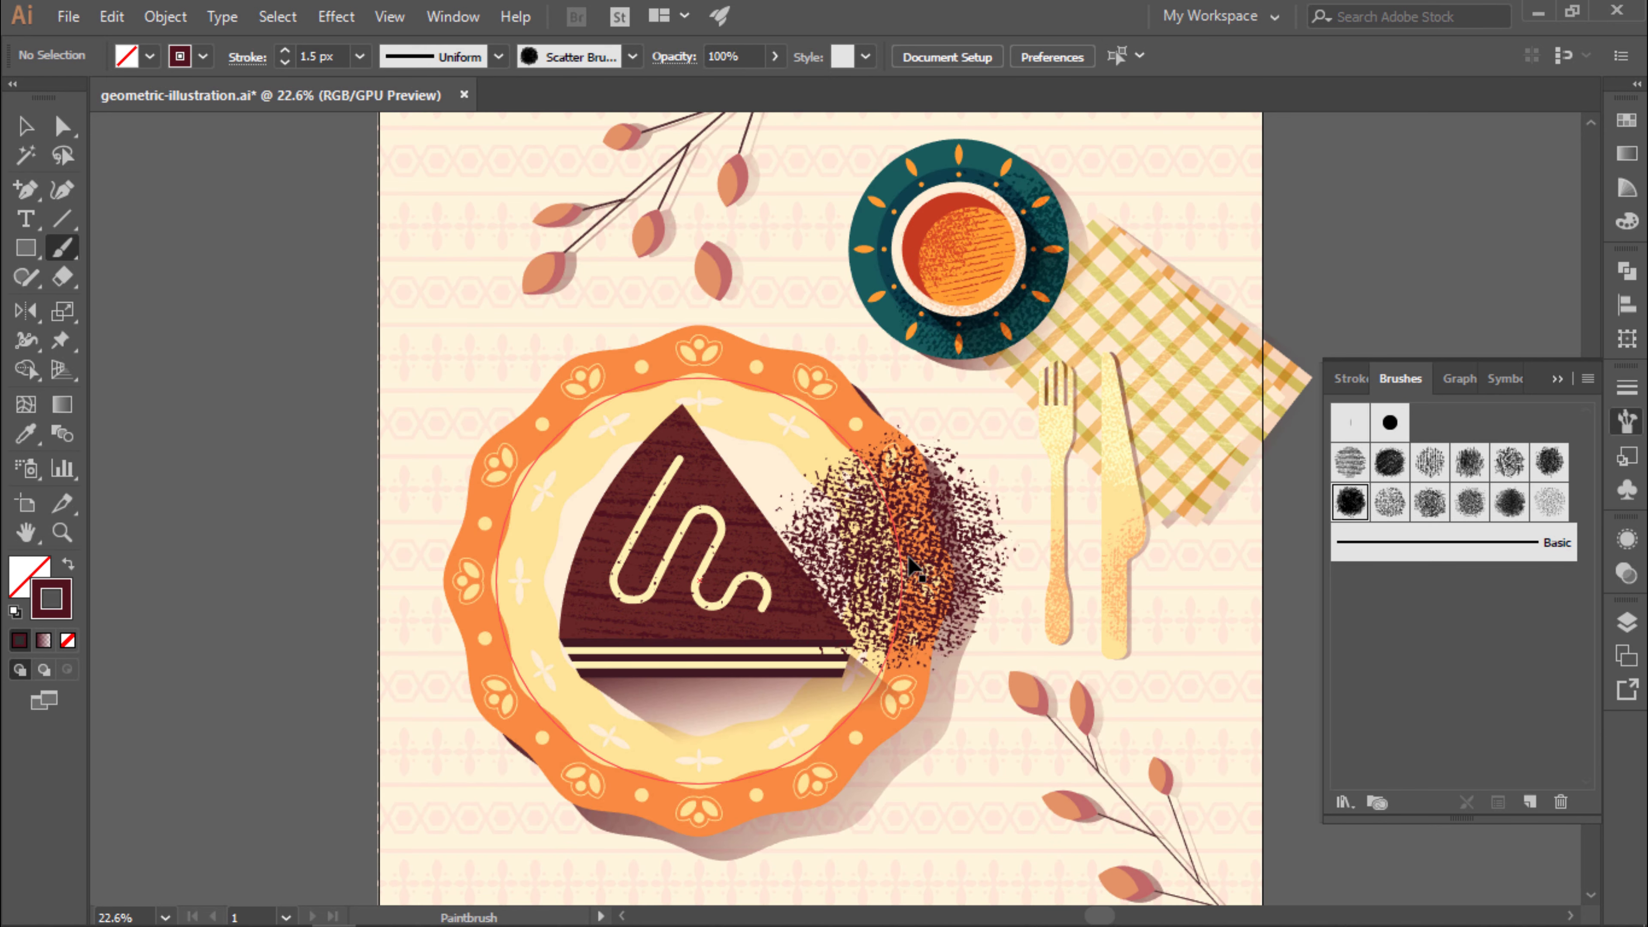
{"action": "key", "text": "v"}
Give the texture stroke colour F26119 and a 2 px weight.
{"action": "left_click", "coordinate": [284, 62]}
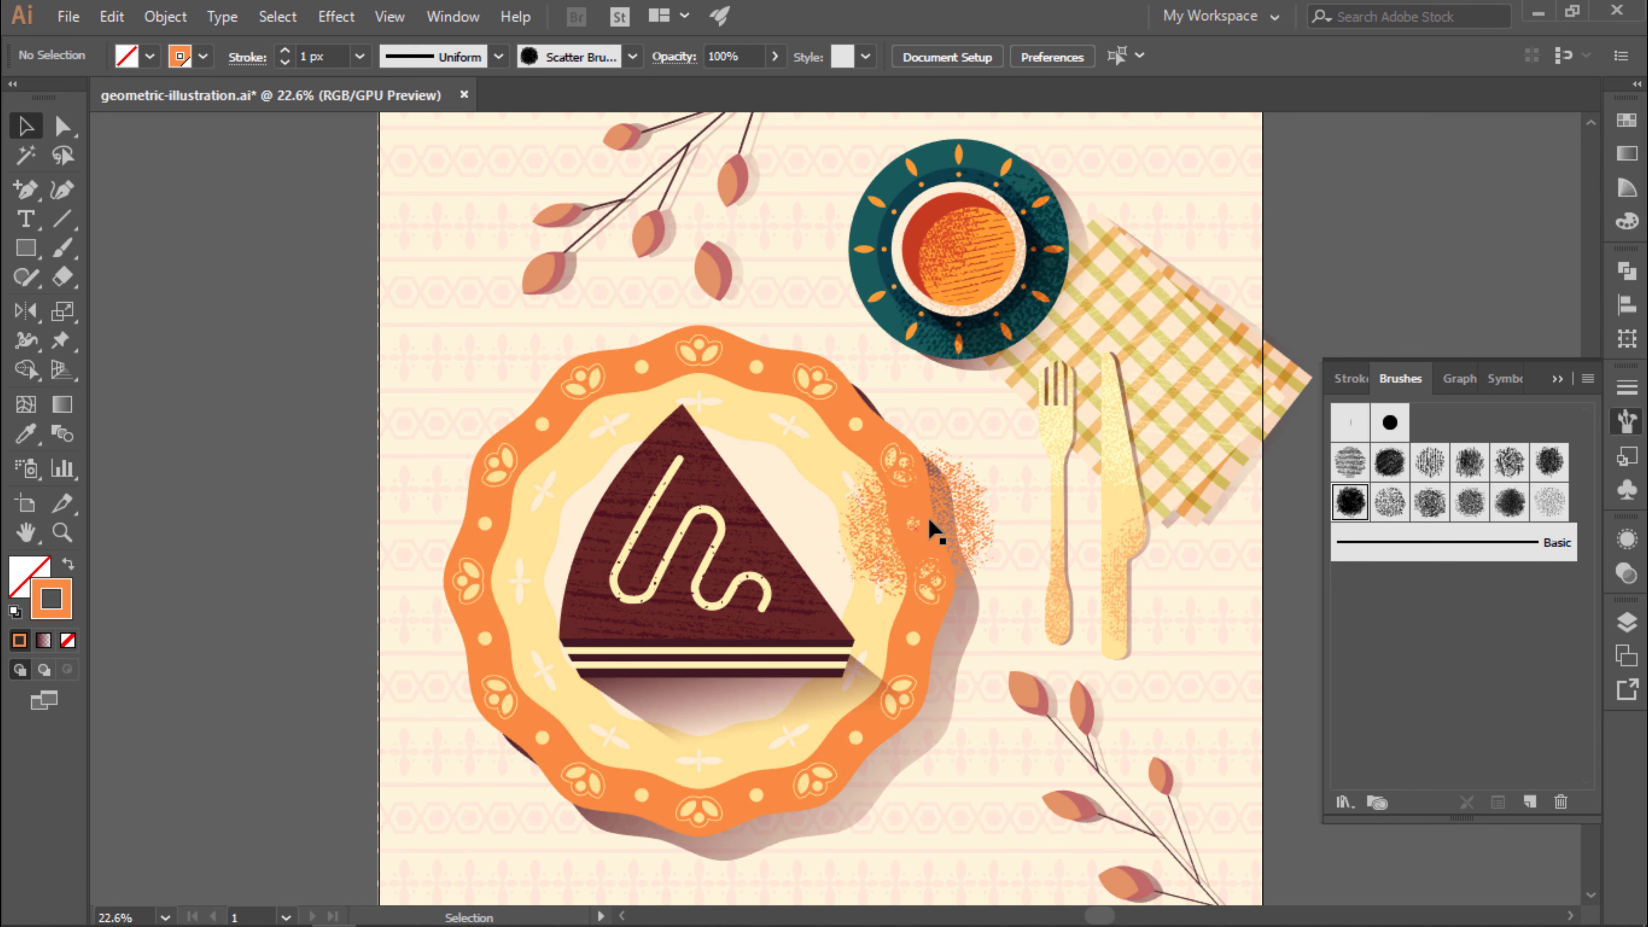
{"action": "double_click", "coordinate": [51, 604]}
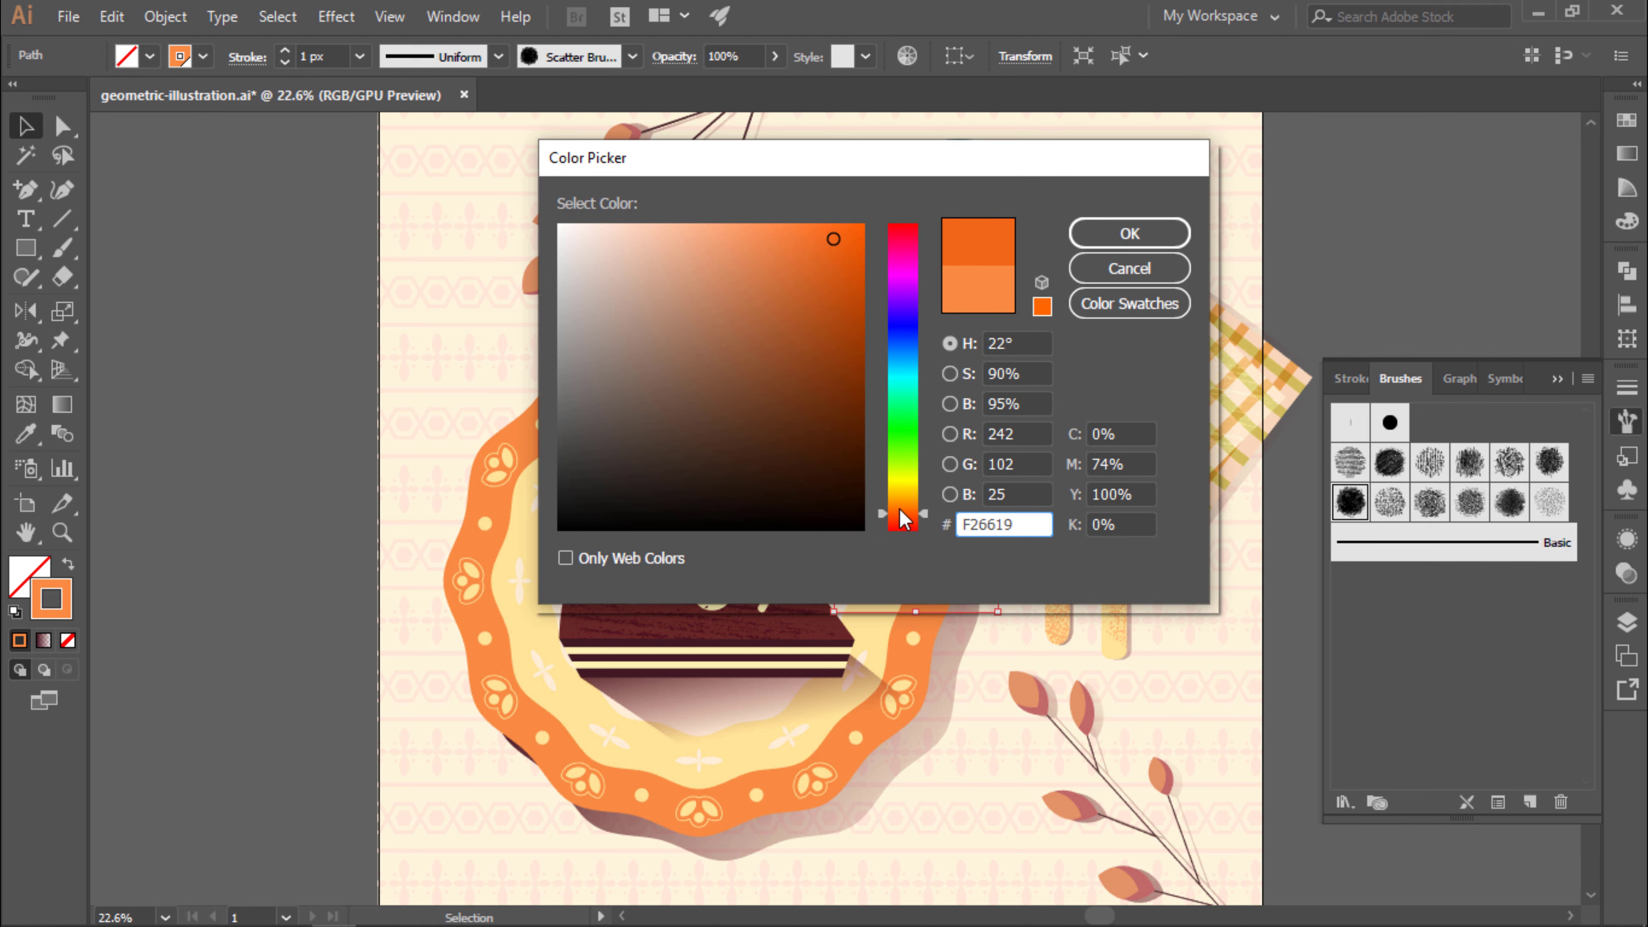
{"action": "key", "text": "Return"}
{"action": "type", "text": "3"}
{"action": "key", "text": "Return"}
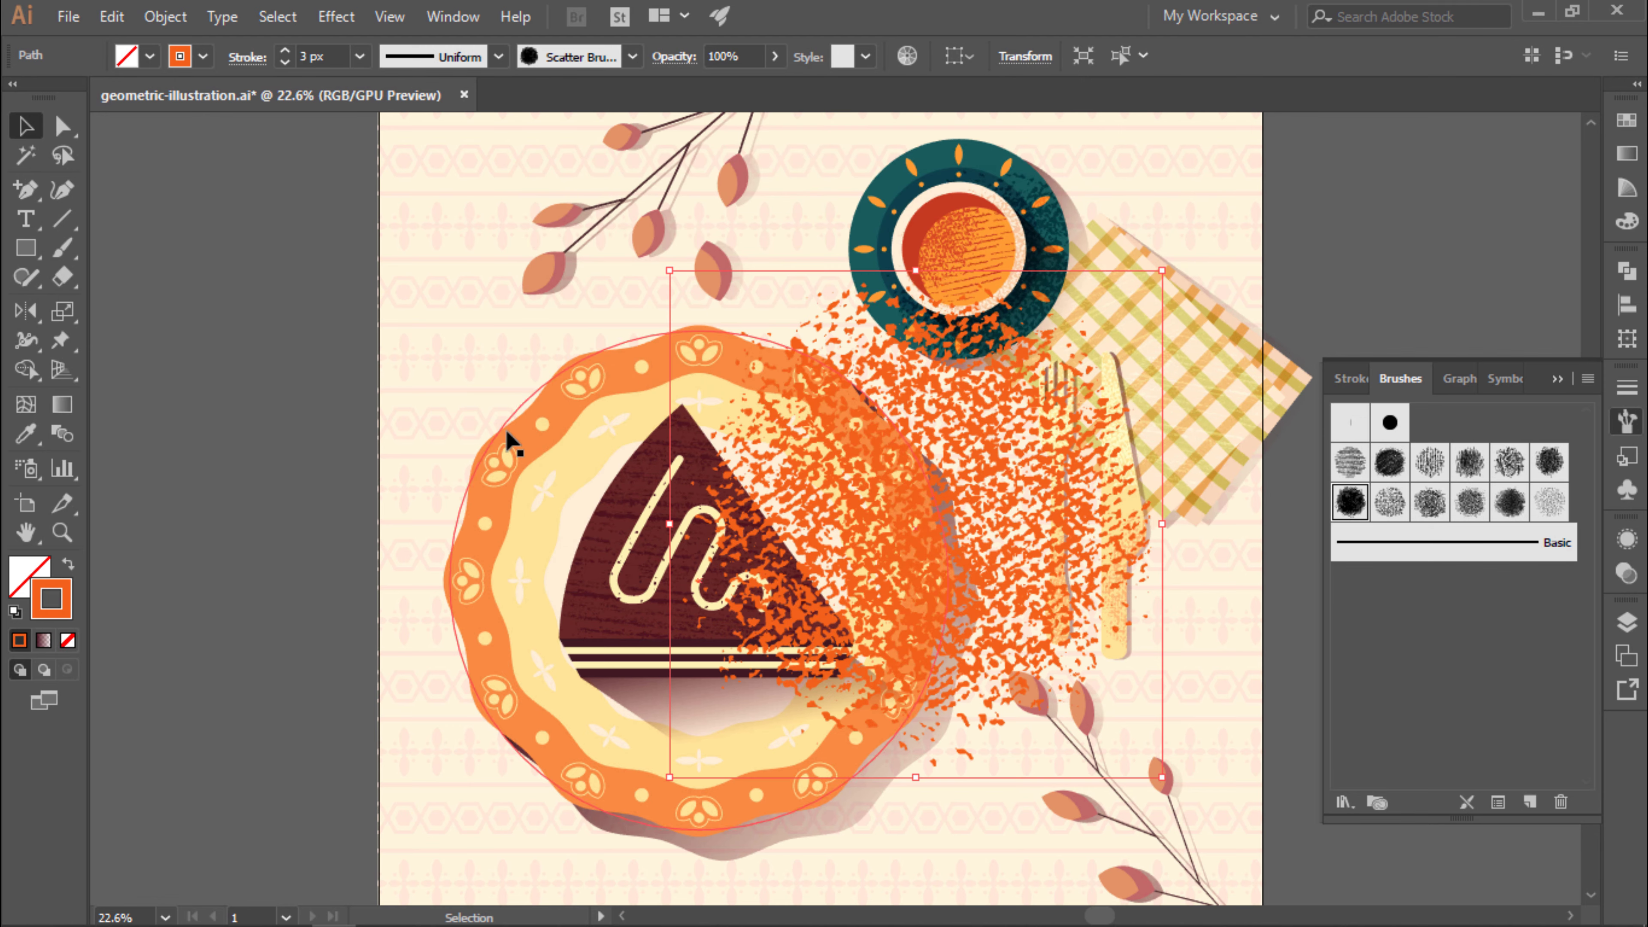
{"action": "type", "text": "2"}
{"action": "key", "text": "Return"}
Move the orange texture over the cake and blend it in Soft Light.
{"action": "mouse_move", "coordinate": [963, 545]}
{"action": "left_mouse_down"}
{"action": "mouse_move", "coordinate": [893, 604]}
{"action": "mouse_move", "coordinate": [790, 612]}
{"action": "left_mouse_up"}
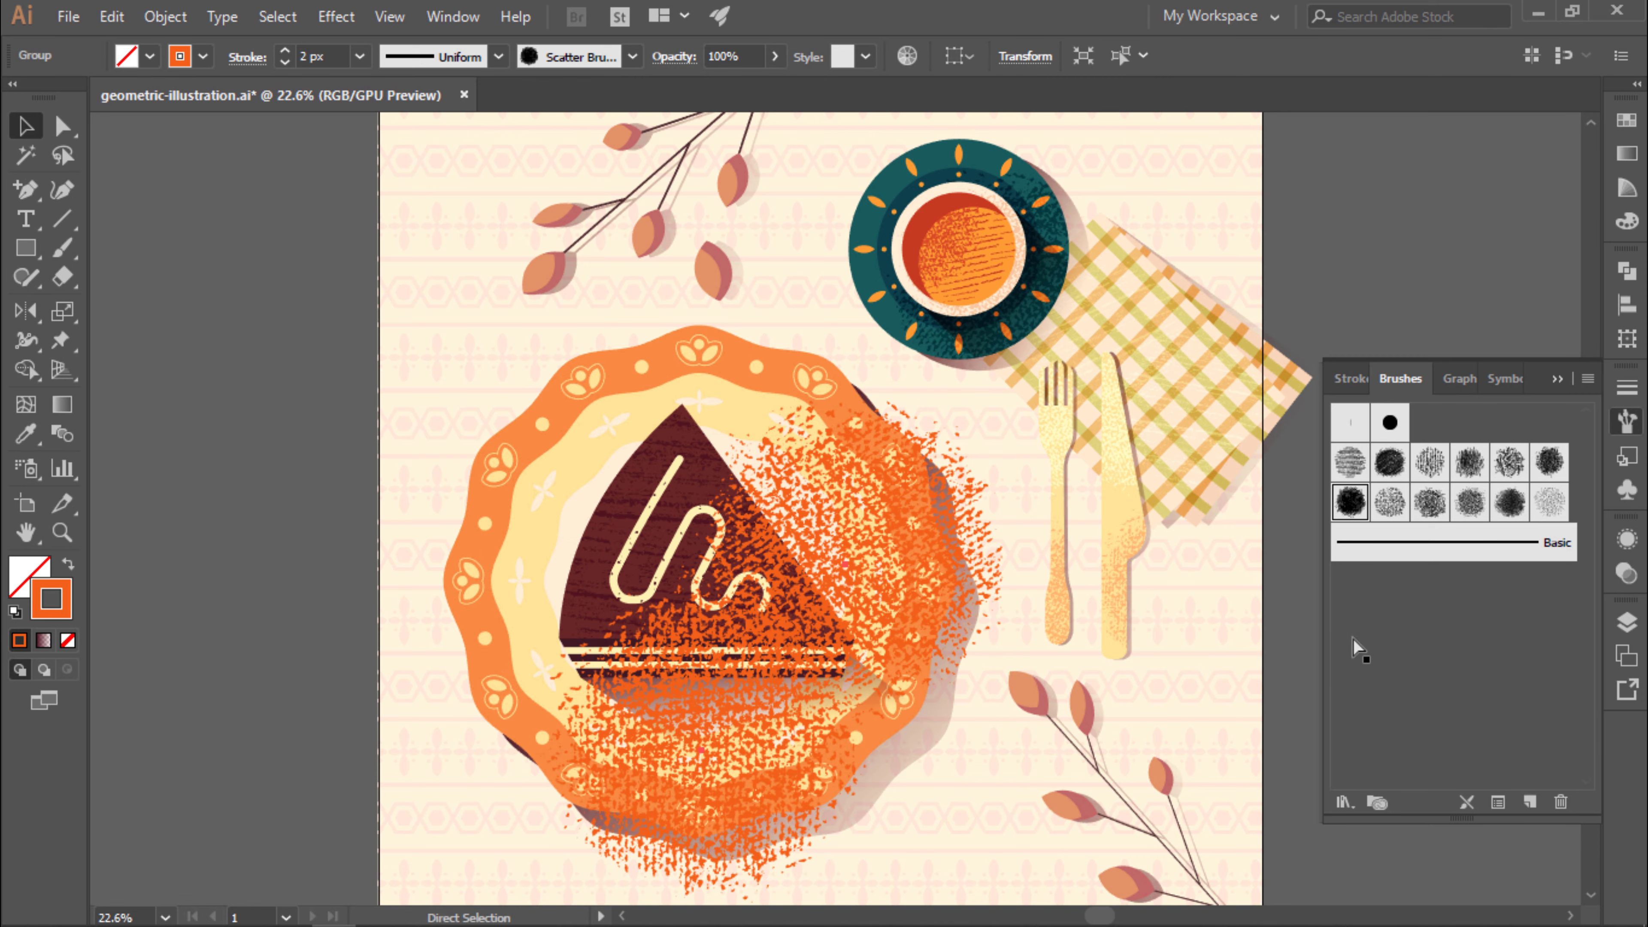
{"action": "left_click", "coordinate": [1625, 573]}
{"action": "left_click", "coordinate": [1384, 566]}
{"action": "left_click", "coordinate": [1448, 367]}
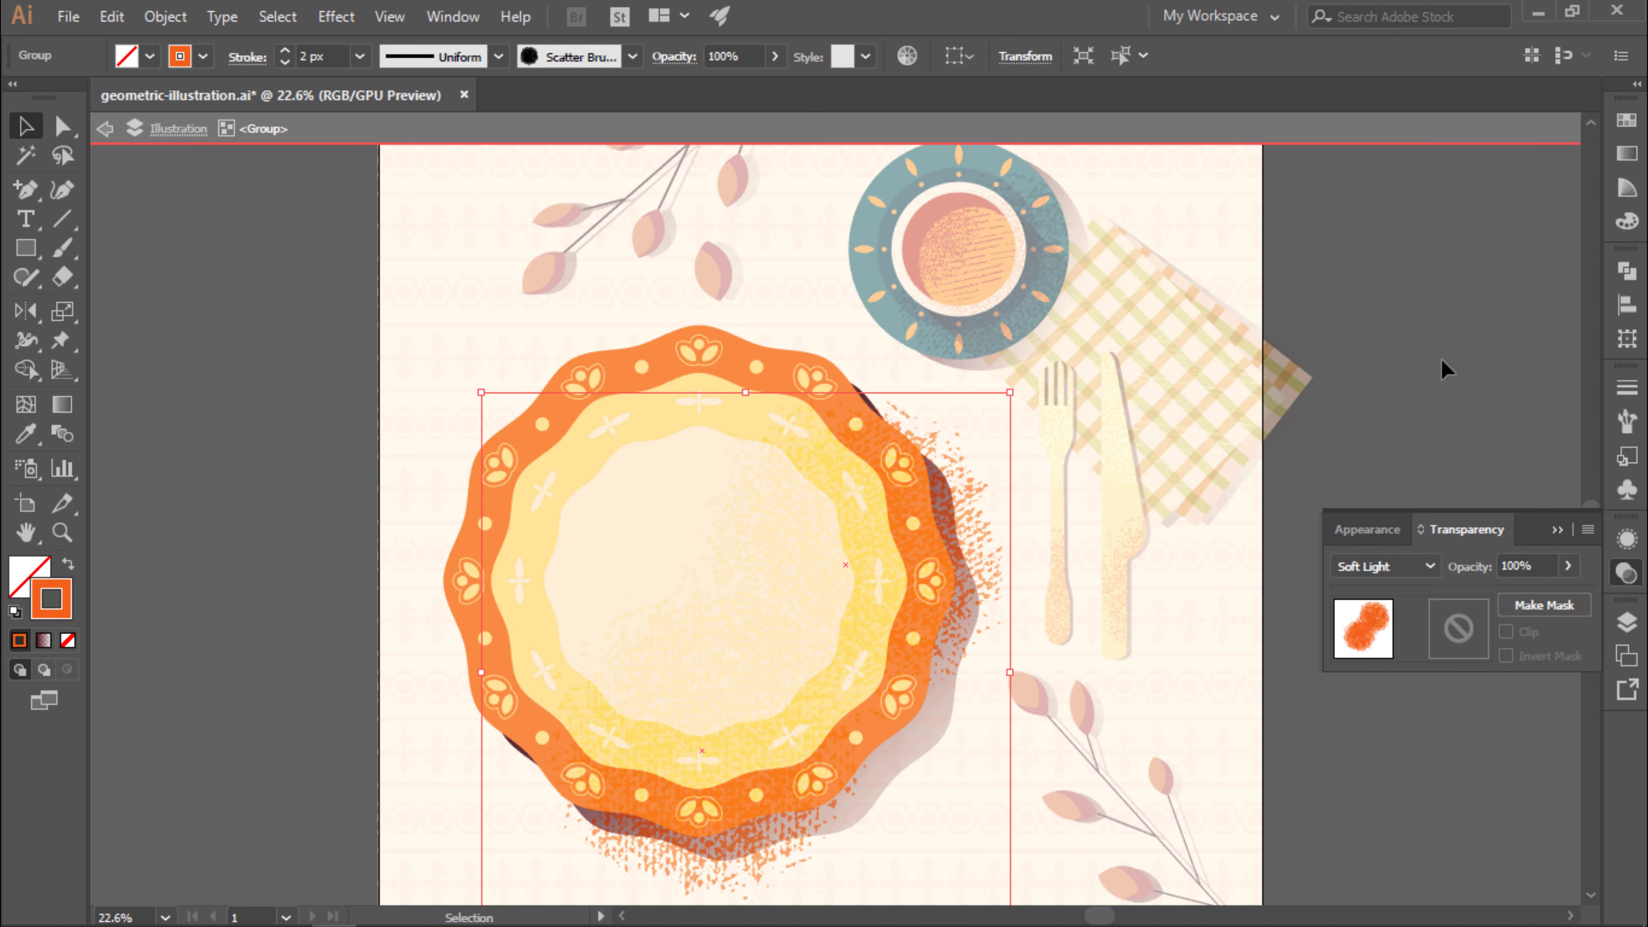
Change the stroke colour of the plate's orange texture group.
{"action": "left_click", "coordinate": [917, 532]}
{"action": "double_click", "coordinate": [51, 599]}
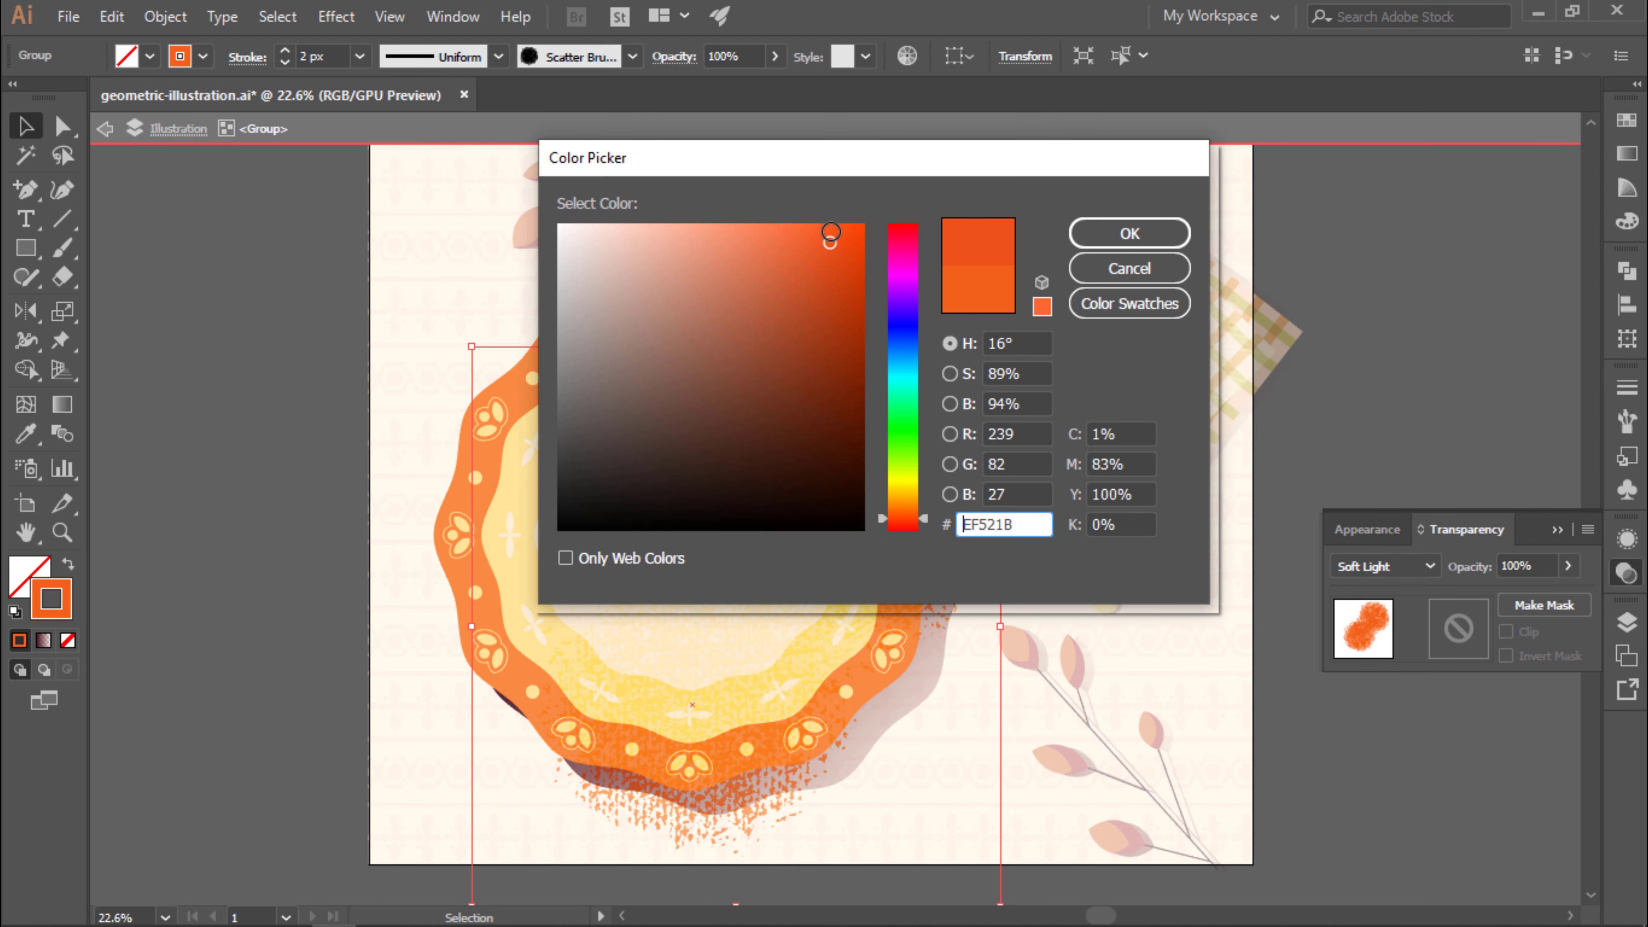
{"action": "left_click", "coordinate": [1080, 233]}
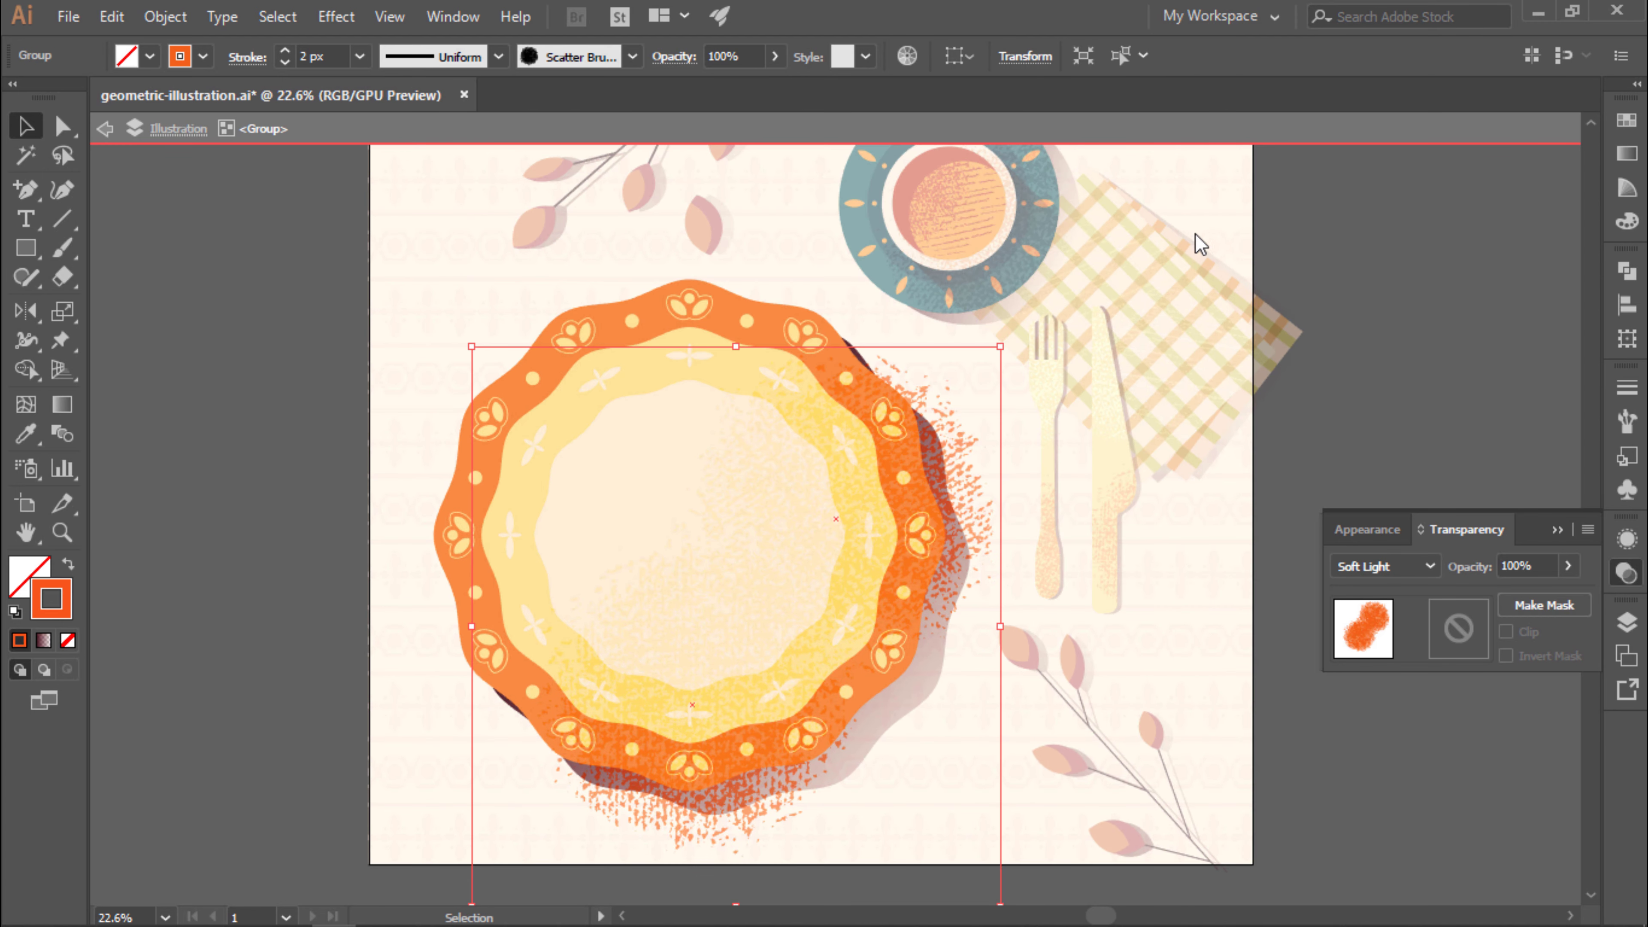
{"action": "left_click", "coordinate": [1223, 428]}
{"action": "left_click_drag", "start_coordinate": [792, 421], "coordinate": [810, 439]}
Paint a grain stroke on the plate with the second scatter grain brush at 2 px.
{"action": "key", "text": "b"}
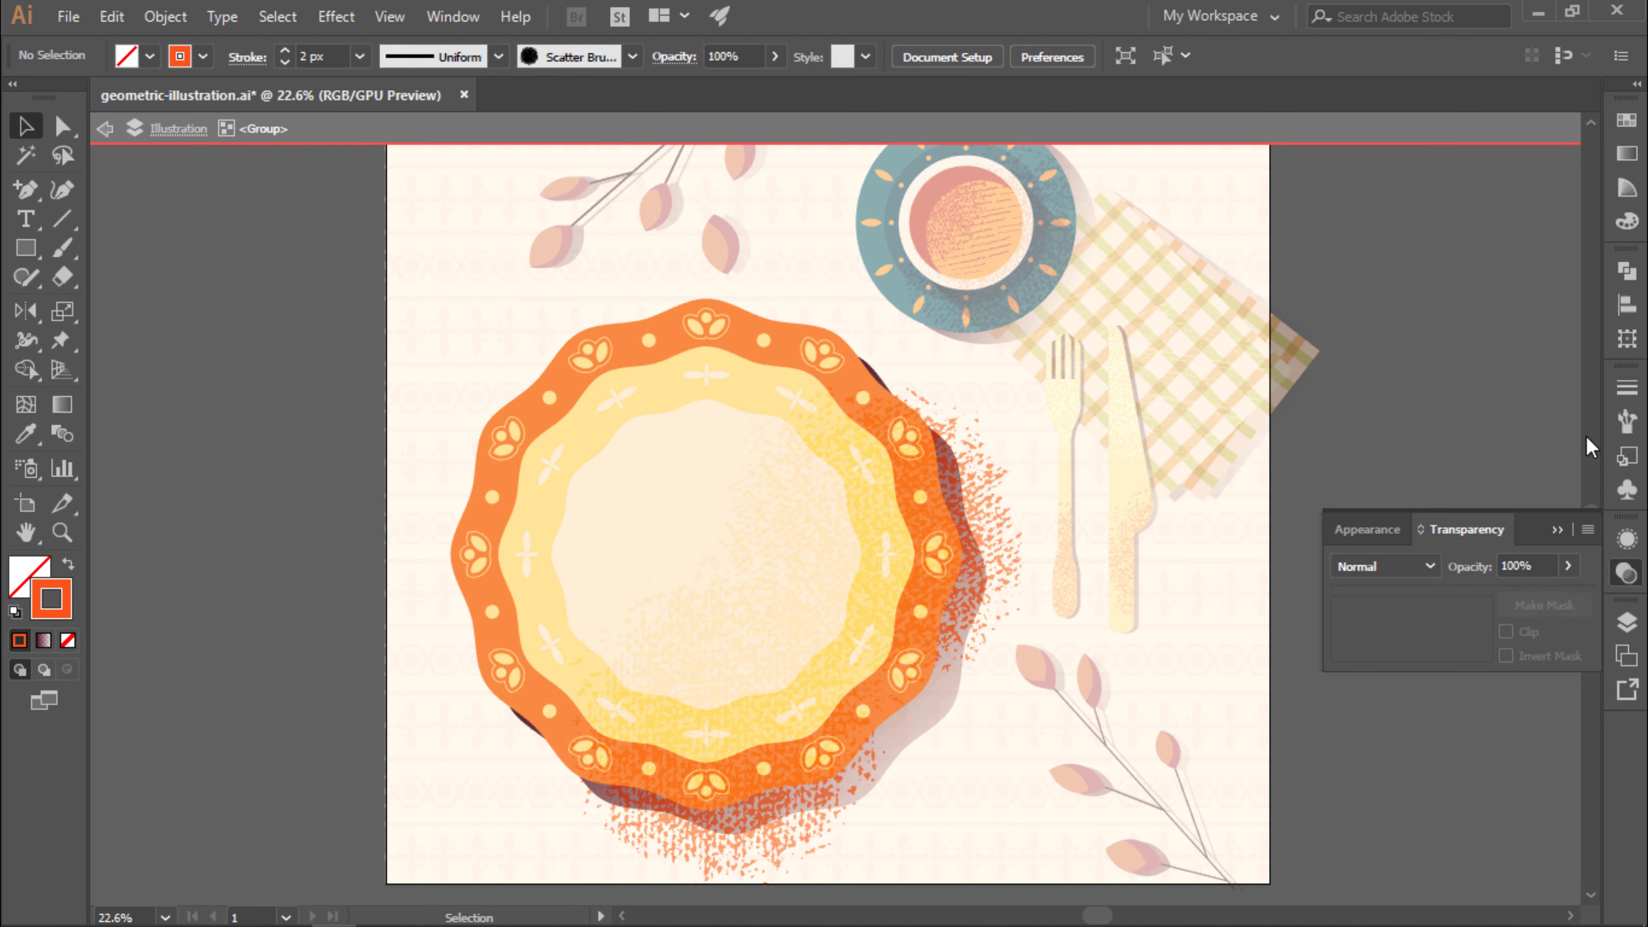
{"action": "key", "text": "F5"}
{"action": "key", "text": "v"}
{"action": "left_click", "coordinate": [622, 467]}
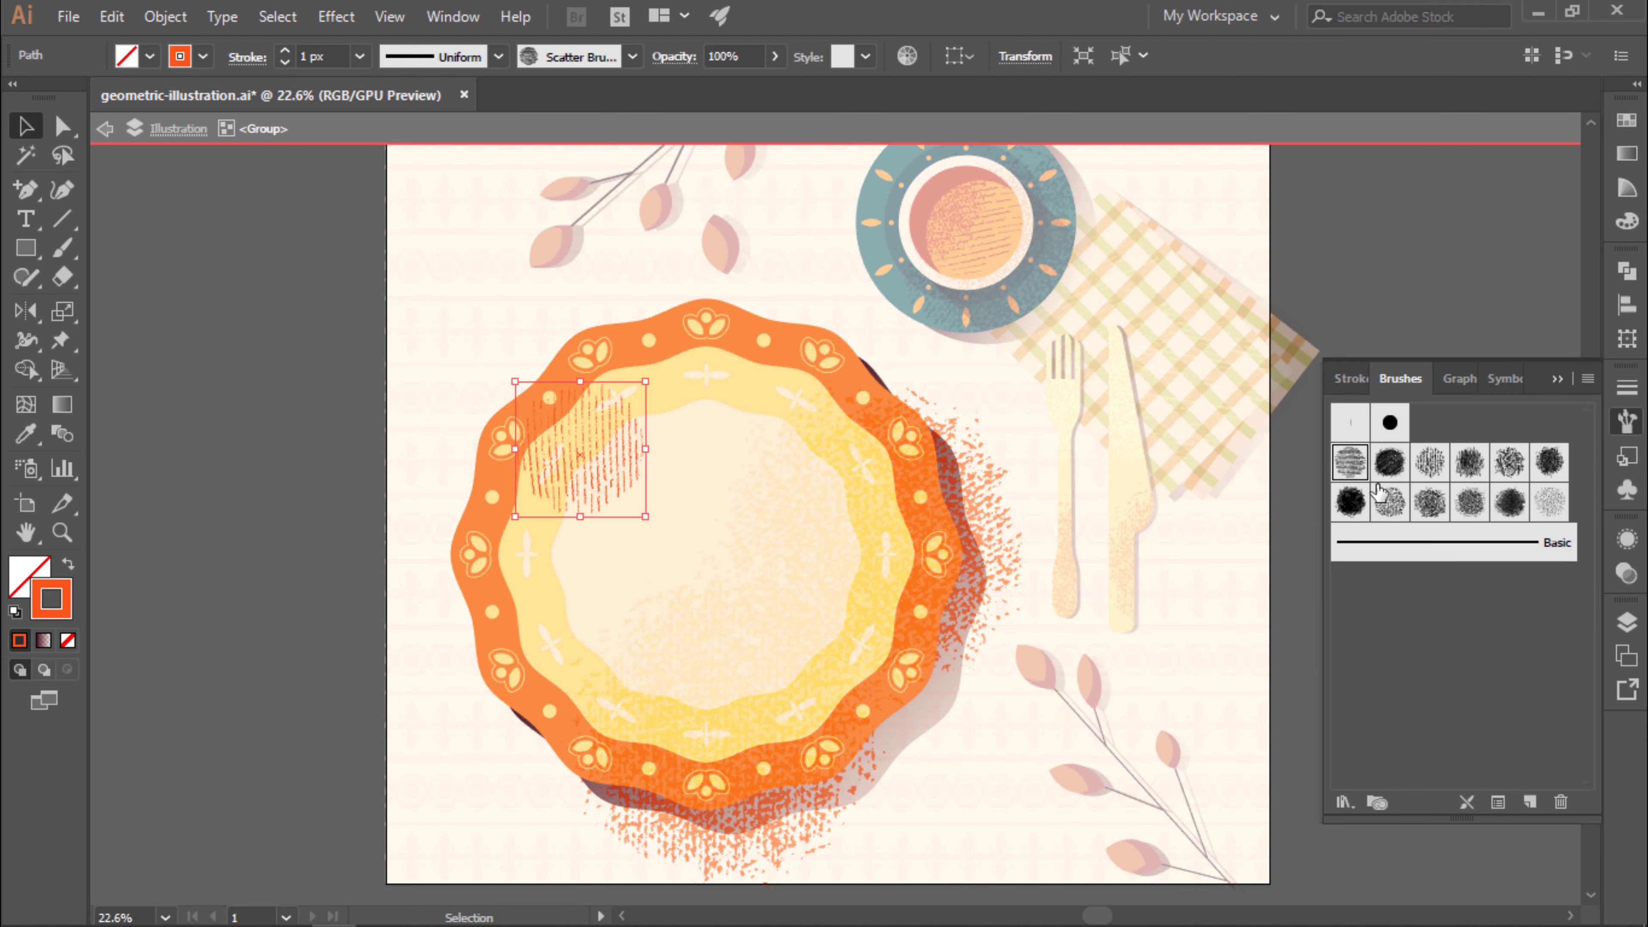
{"action": "left_click", "coordinate": [1390, 461]}
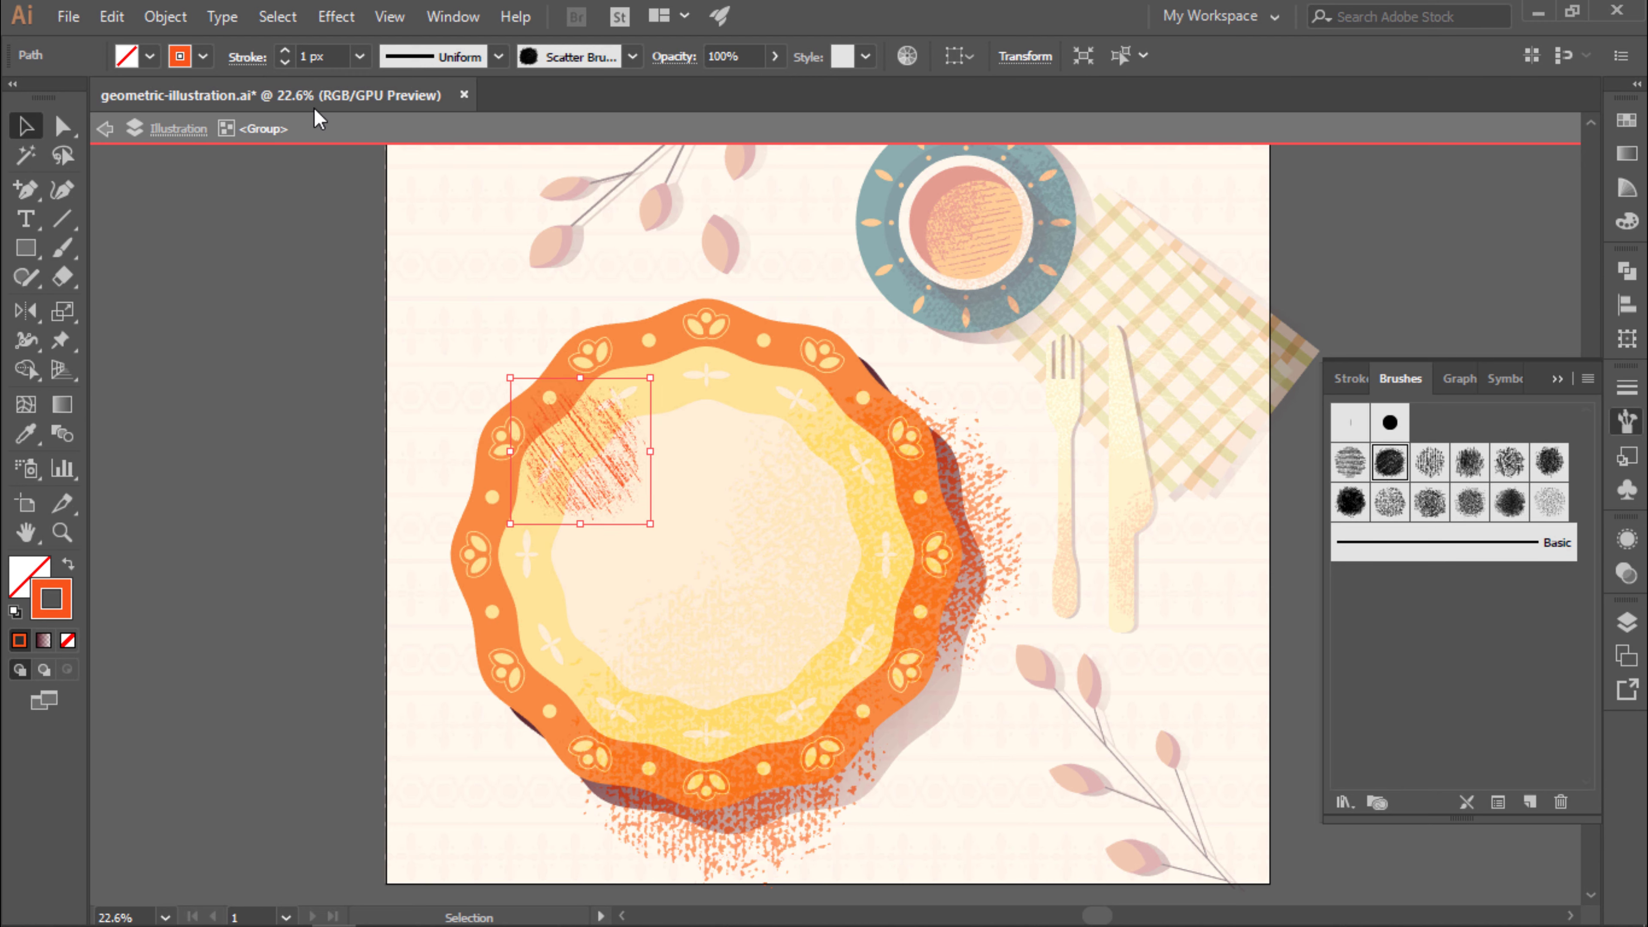
{"action": "type", "text": "2"}
{"action": "key", "text": "Return"}
Make the texture stroke pale yellow and blend it in Soft Light.
{"action": "double_click", "coordinate": [57, 593]}
{"action": "left_click", "coordinate": [902, 495]}
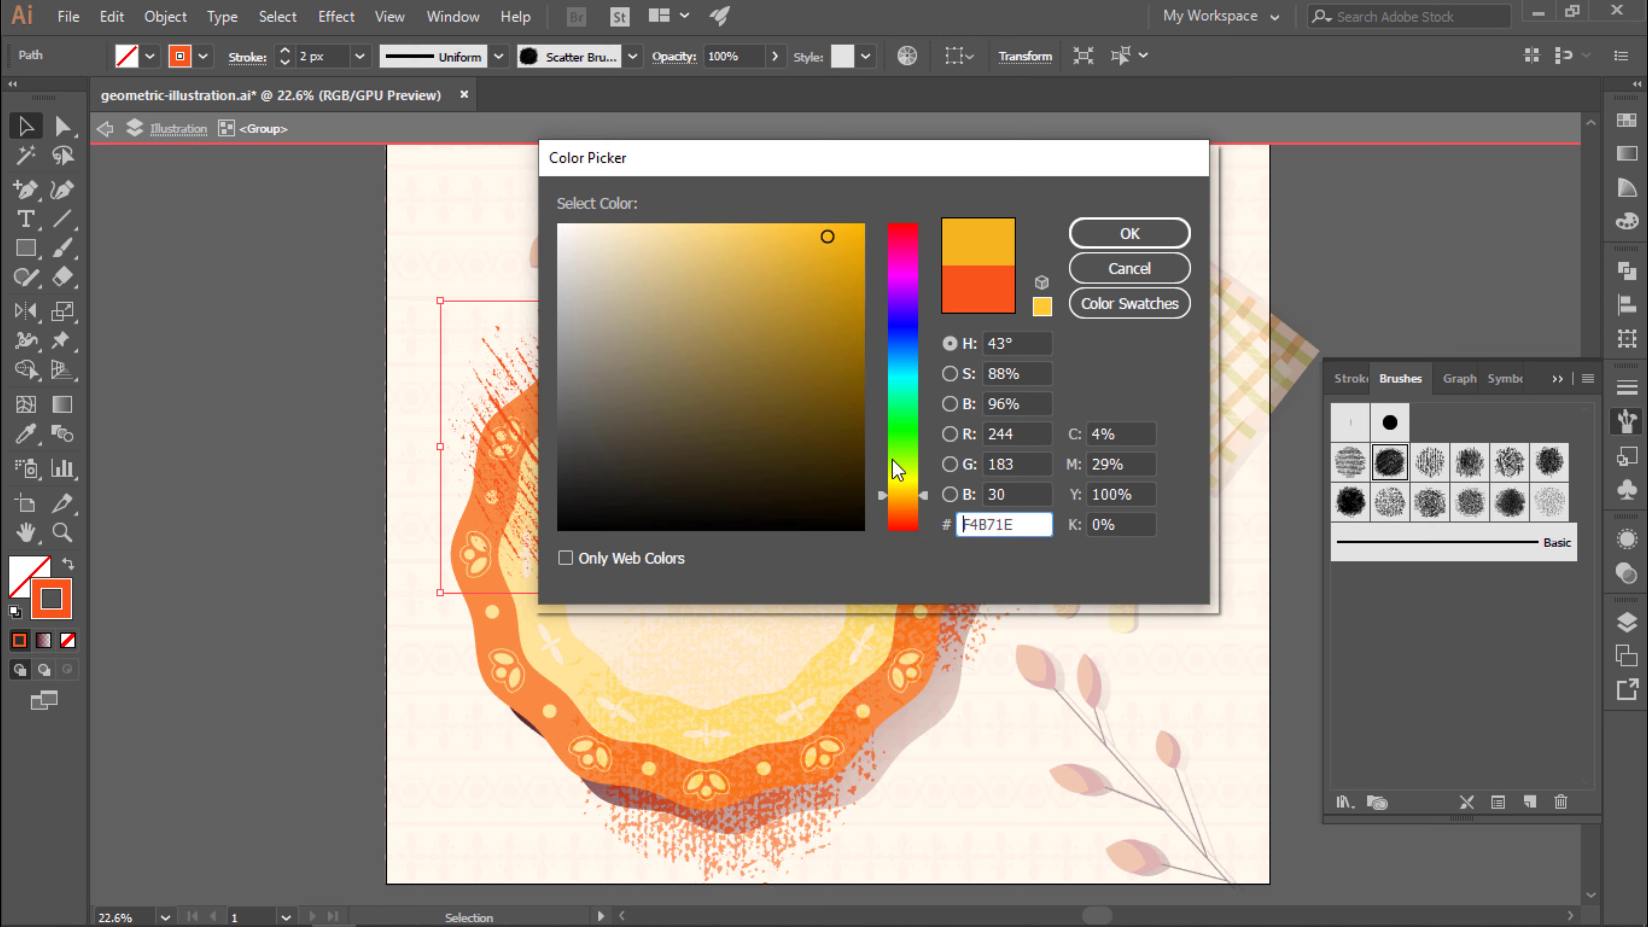
{"action": "left_click", "coordinate": [1130, 233]}
{"action": "key", "text": "ctrl+shift+F10"}
{"action": "left_click", "coordinate": [1384, 566]}
{"action": "left_click", "coordinate": [1369, 341]}
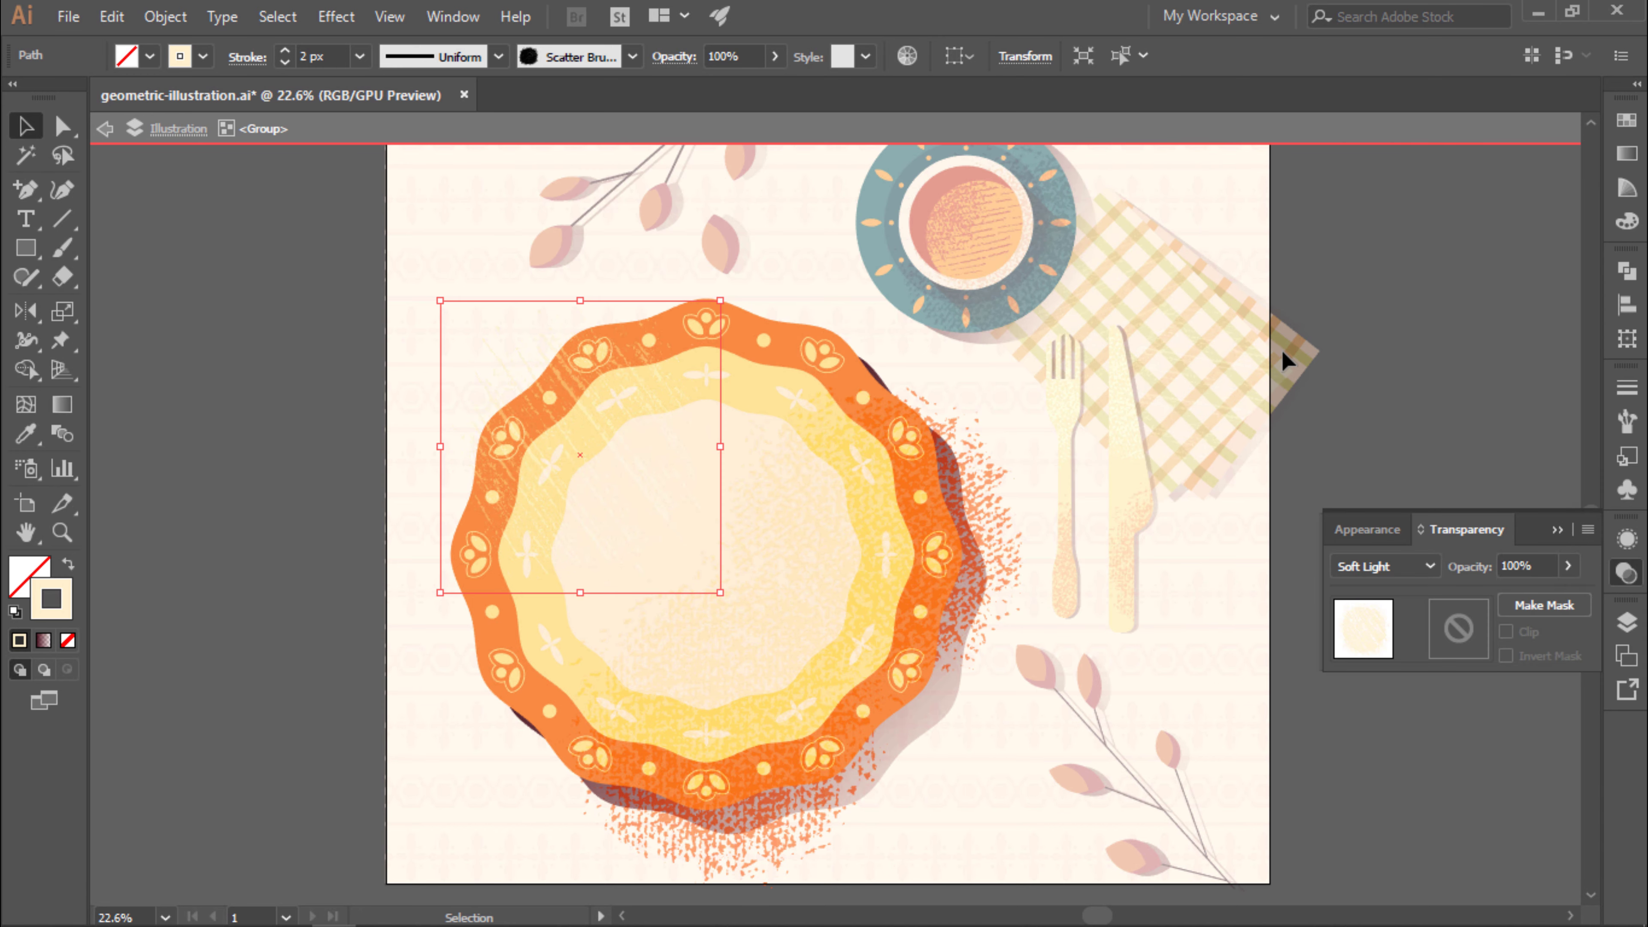
{"action": "key", "text": "a"}
{"action": "left_click", "coordinate": [209, 353]}
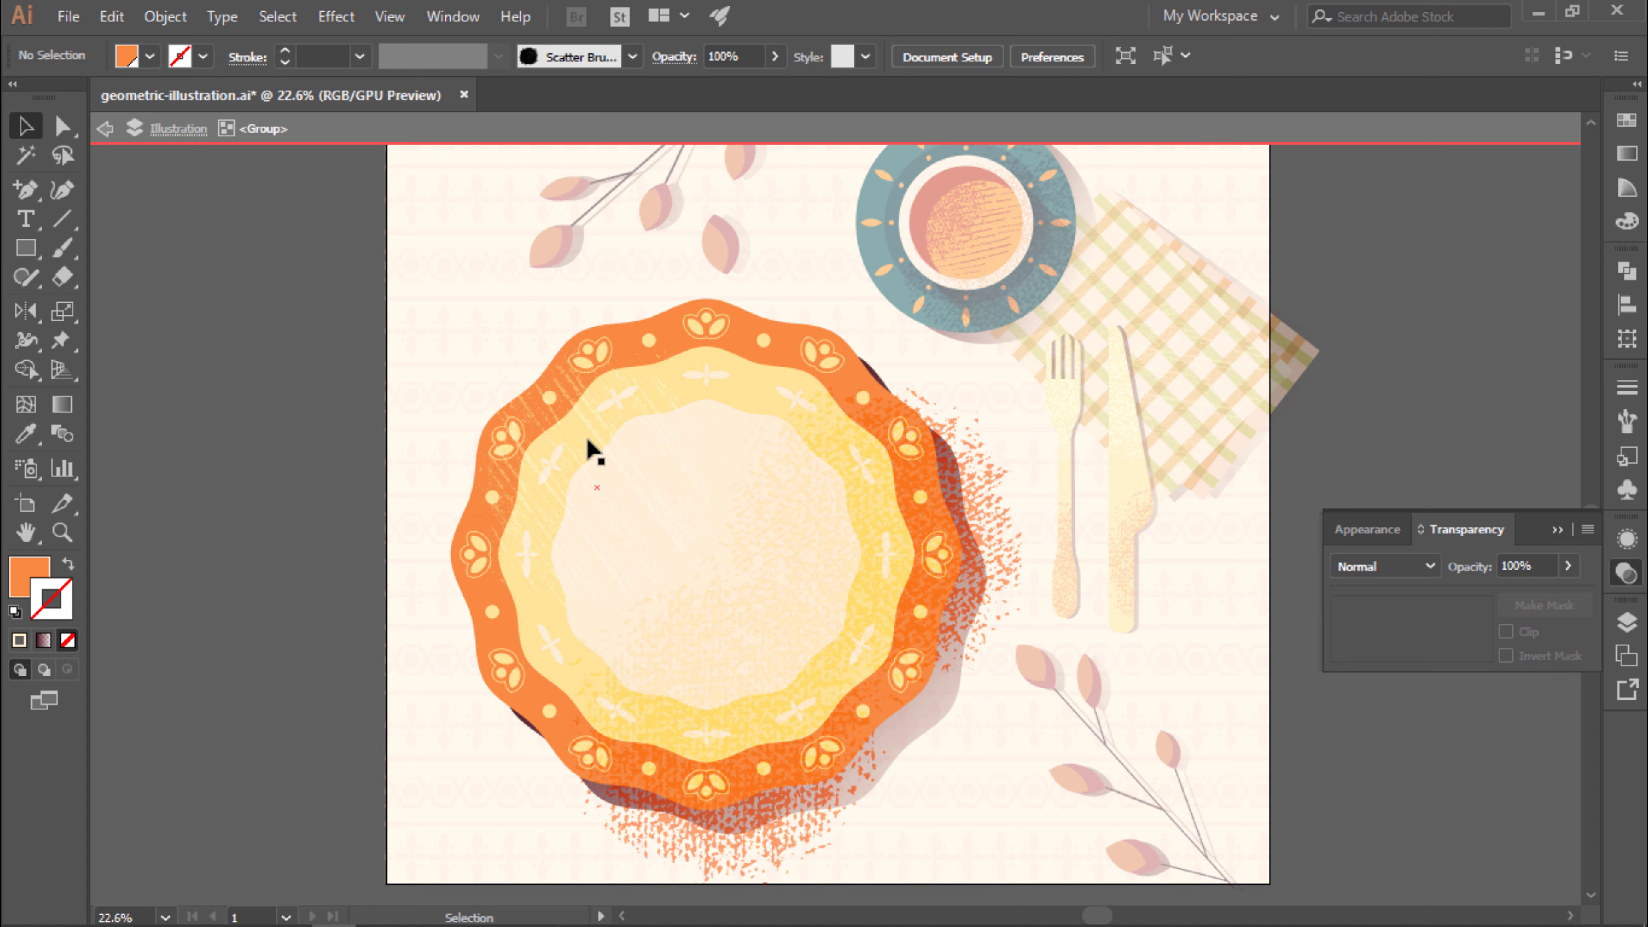
Select the orange plate ellipse and run Object > Expand Appearance to make it a plain path.
{"action": "key", "text": "a"}
{"action": "left_click", "coordinate": [679, 317]}
{"action": "key", "text": "ctrl+shift+a"}
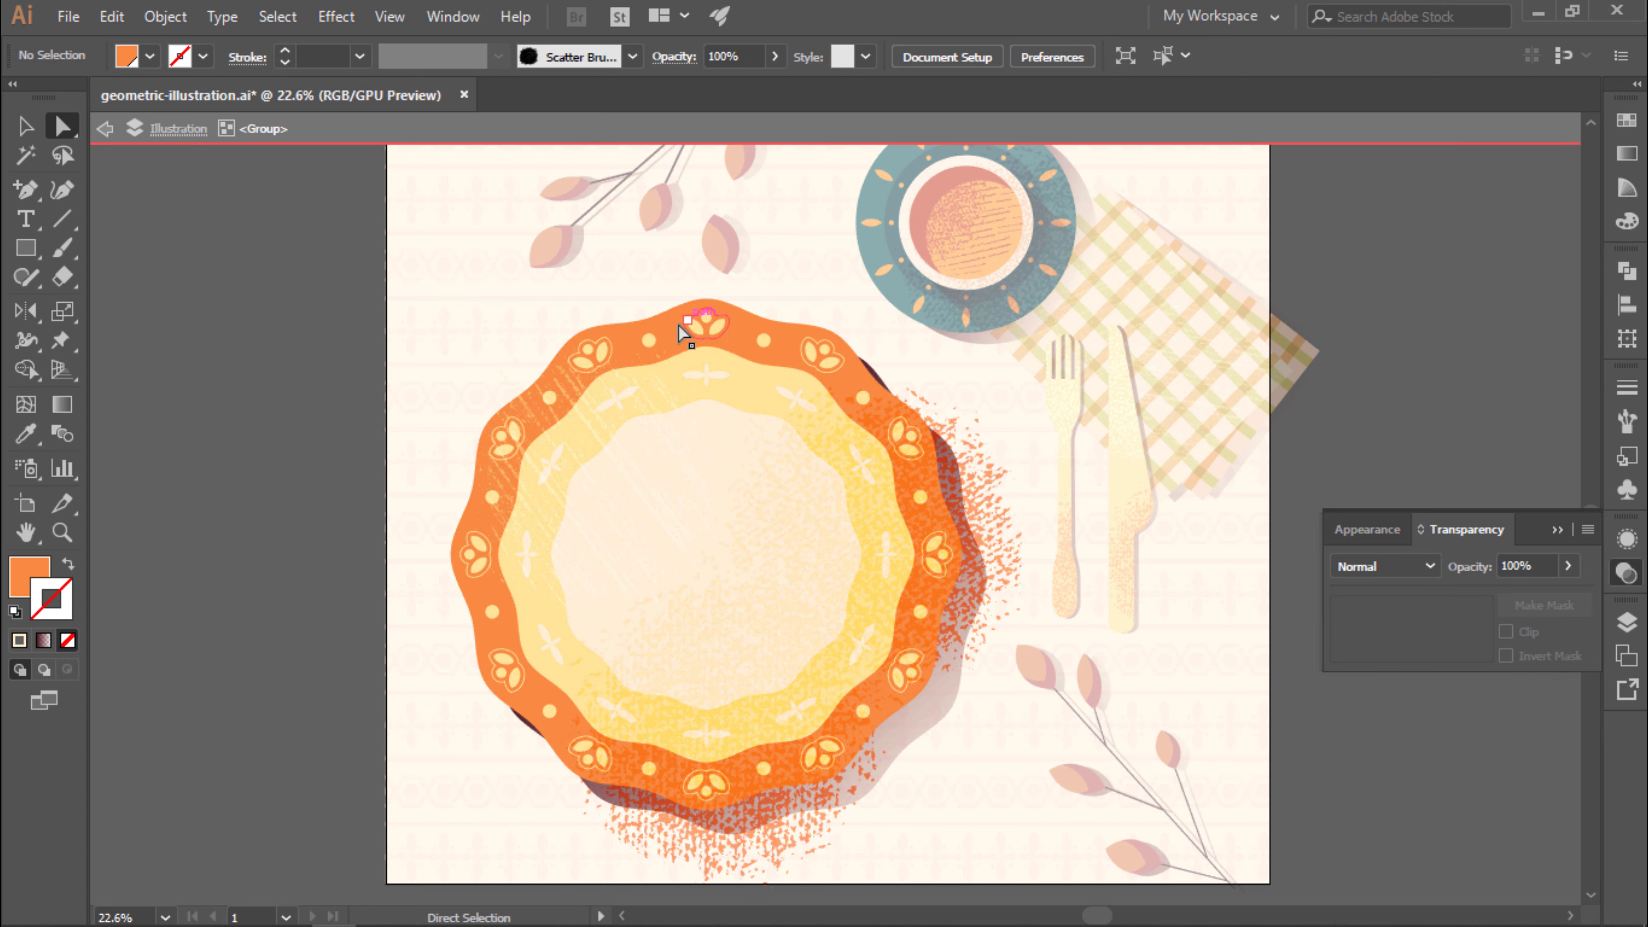
{"action": "left_click", "coordinate": [667, 331]}
{"action": "left_click", "coordinate": [165, 17]}
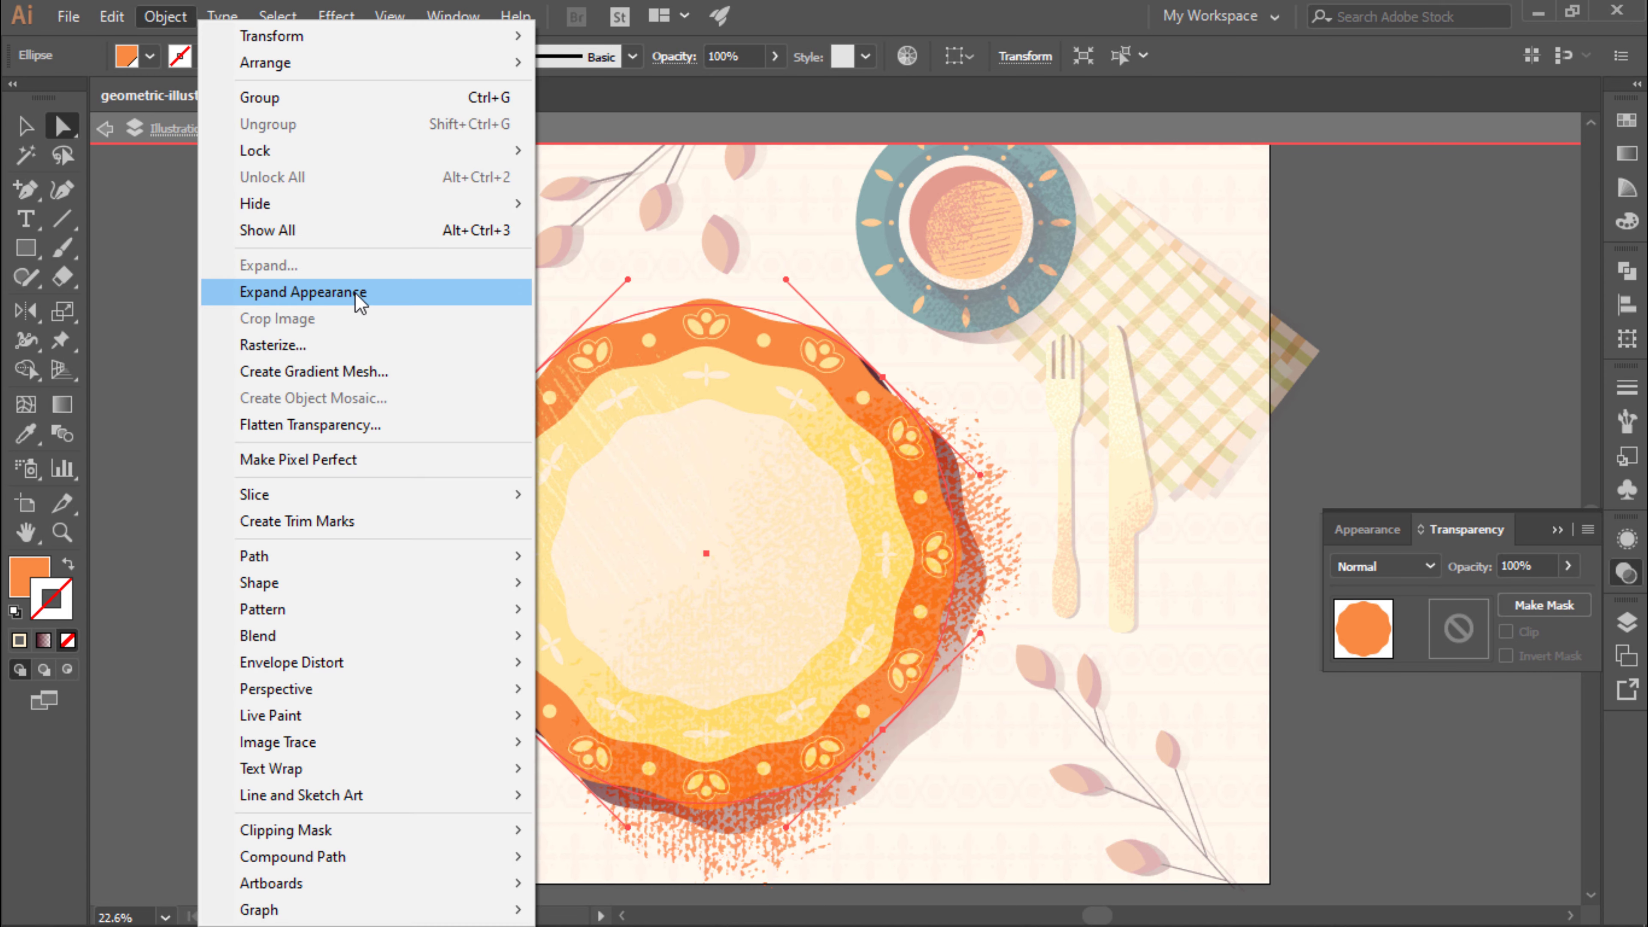
{"action": "left_click", "coordinate": [357, 300]}
{"action": "key", "text": "v"}
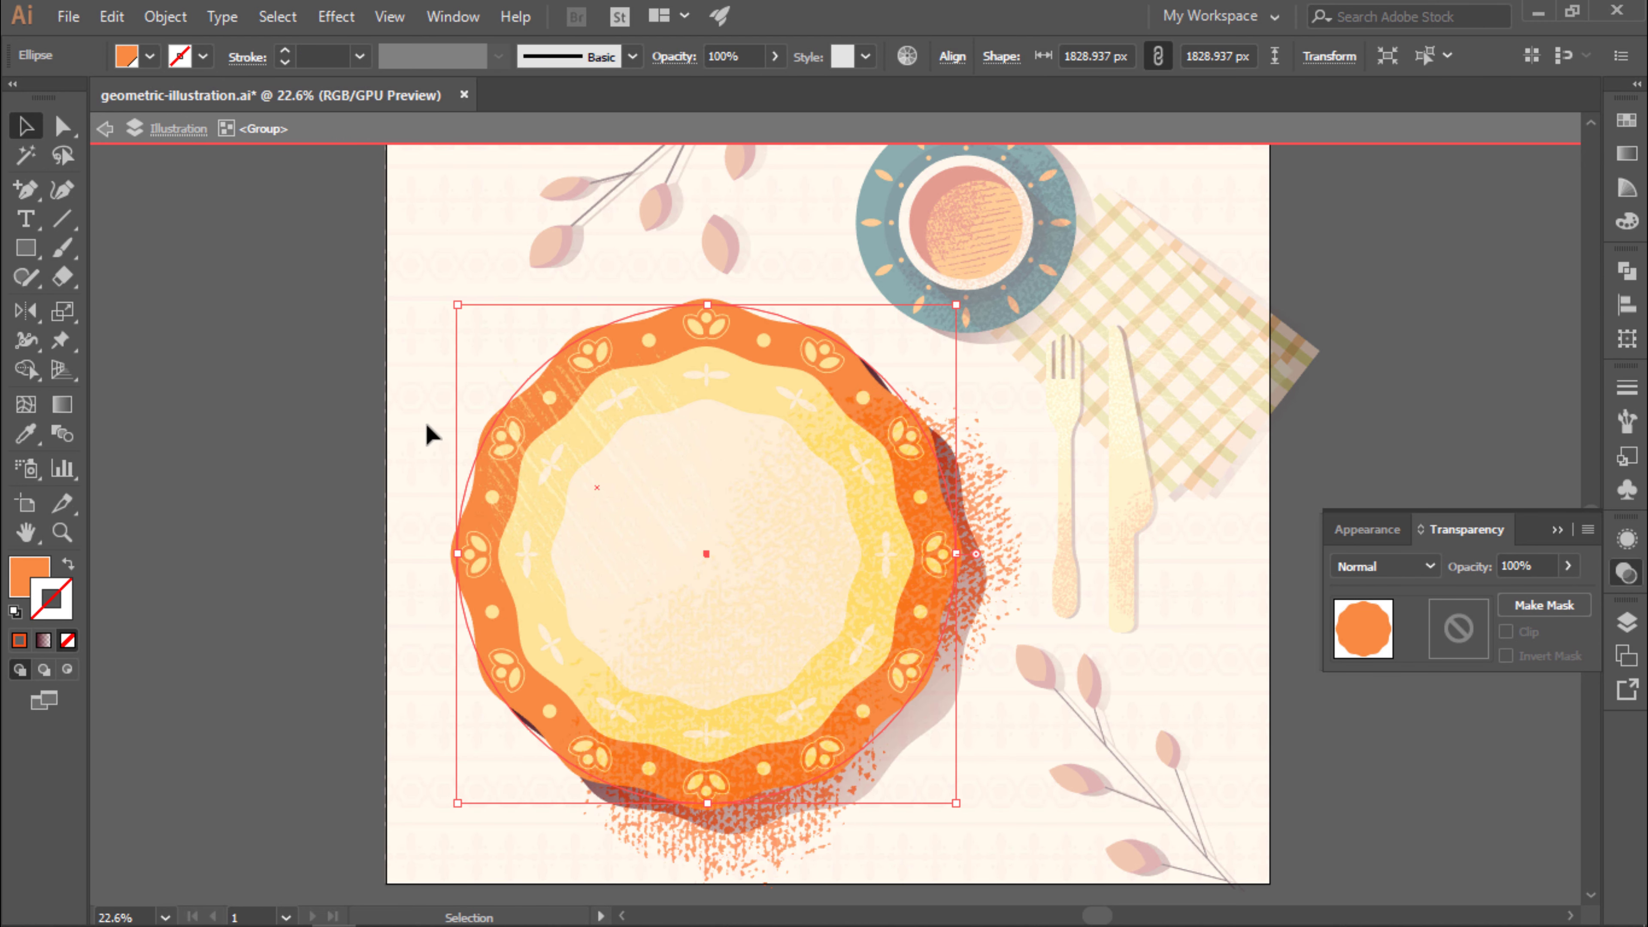
{"action": "left_click", "coordinate": [165, 17]}
{"action": "left_click", "coordinate": [273, 299]}
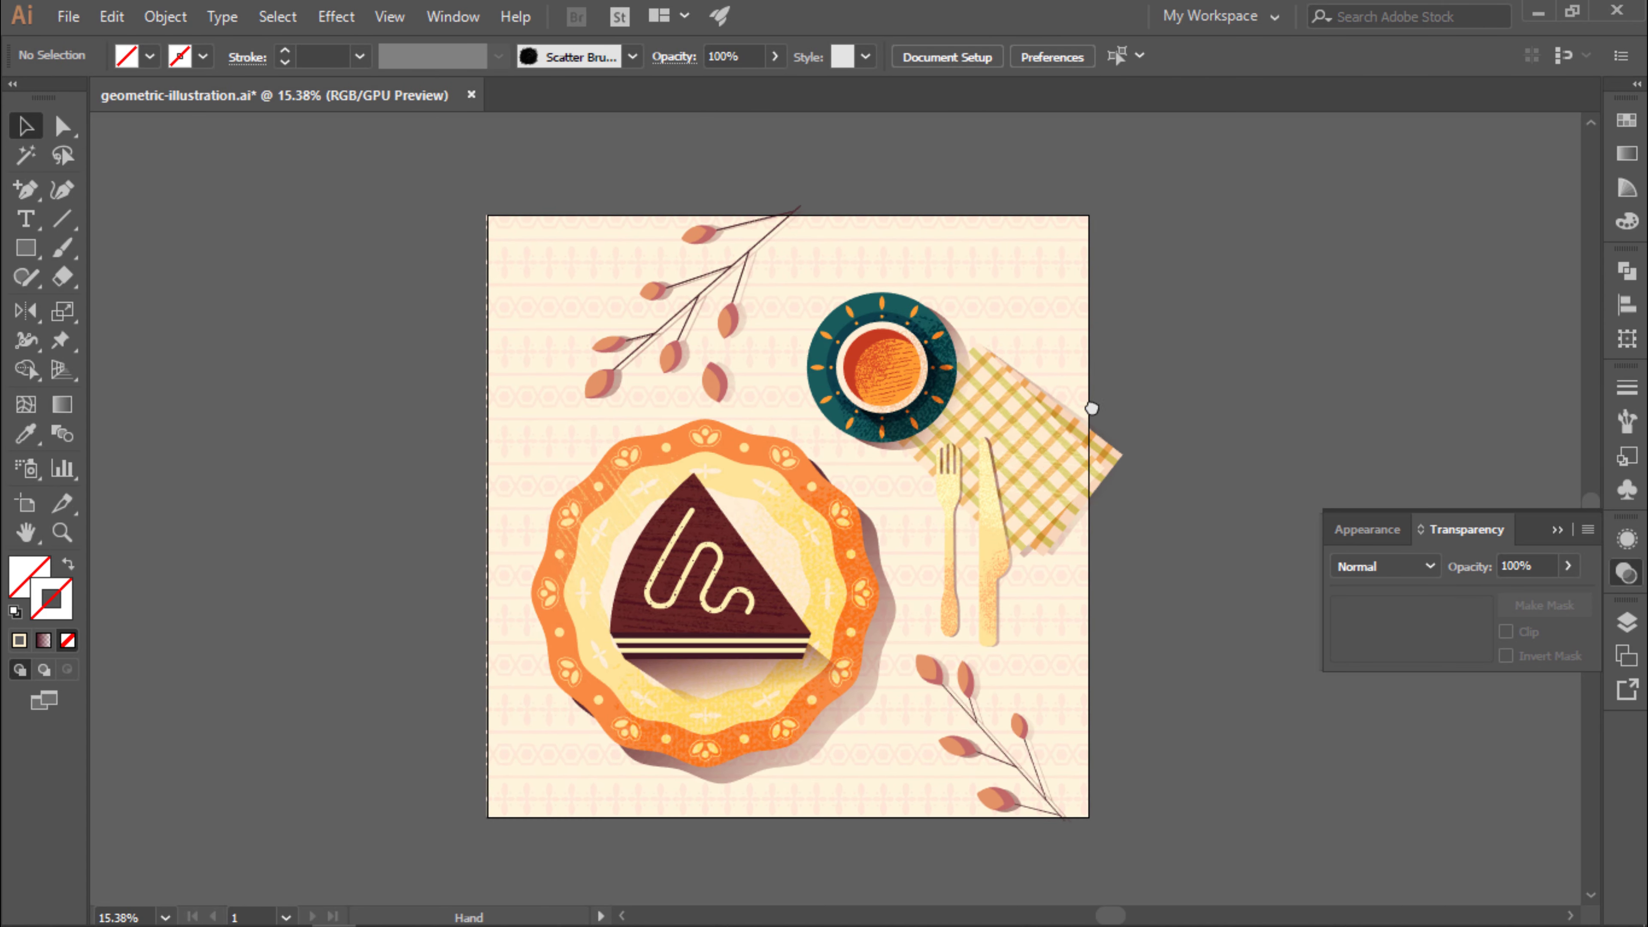
Inside the cake group, paint a grain stroke across the layers at 1.7 px weight.
{"action": "scroll", "coordinate": [979, 383], "scroll_direction": "up", "scroll_amount": 1}
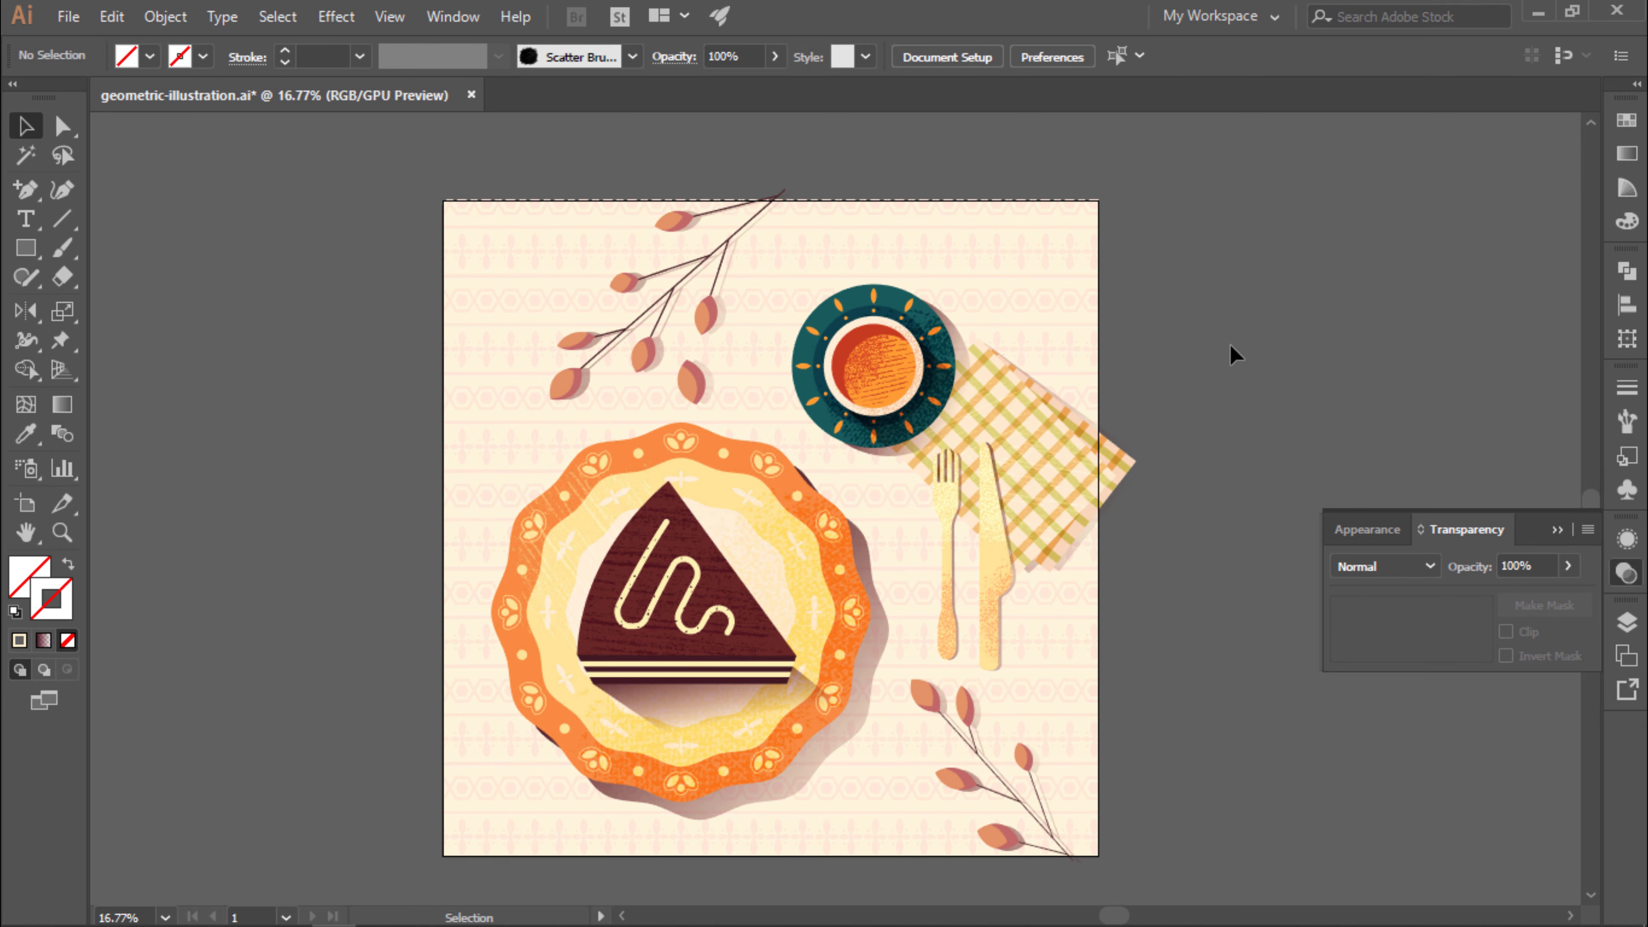
{"action": "scroll", "coordinate": [839, 725], "scroll_direction": "up", "scroll_amount": 2}
{"action": "scroll", "coordinate": [802, 662], "scroll_direction": "up", "scroll_amount": 2}
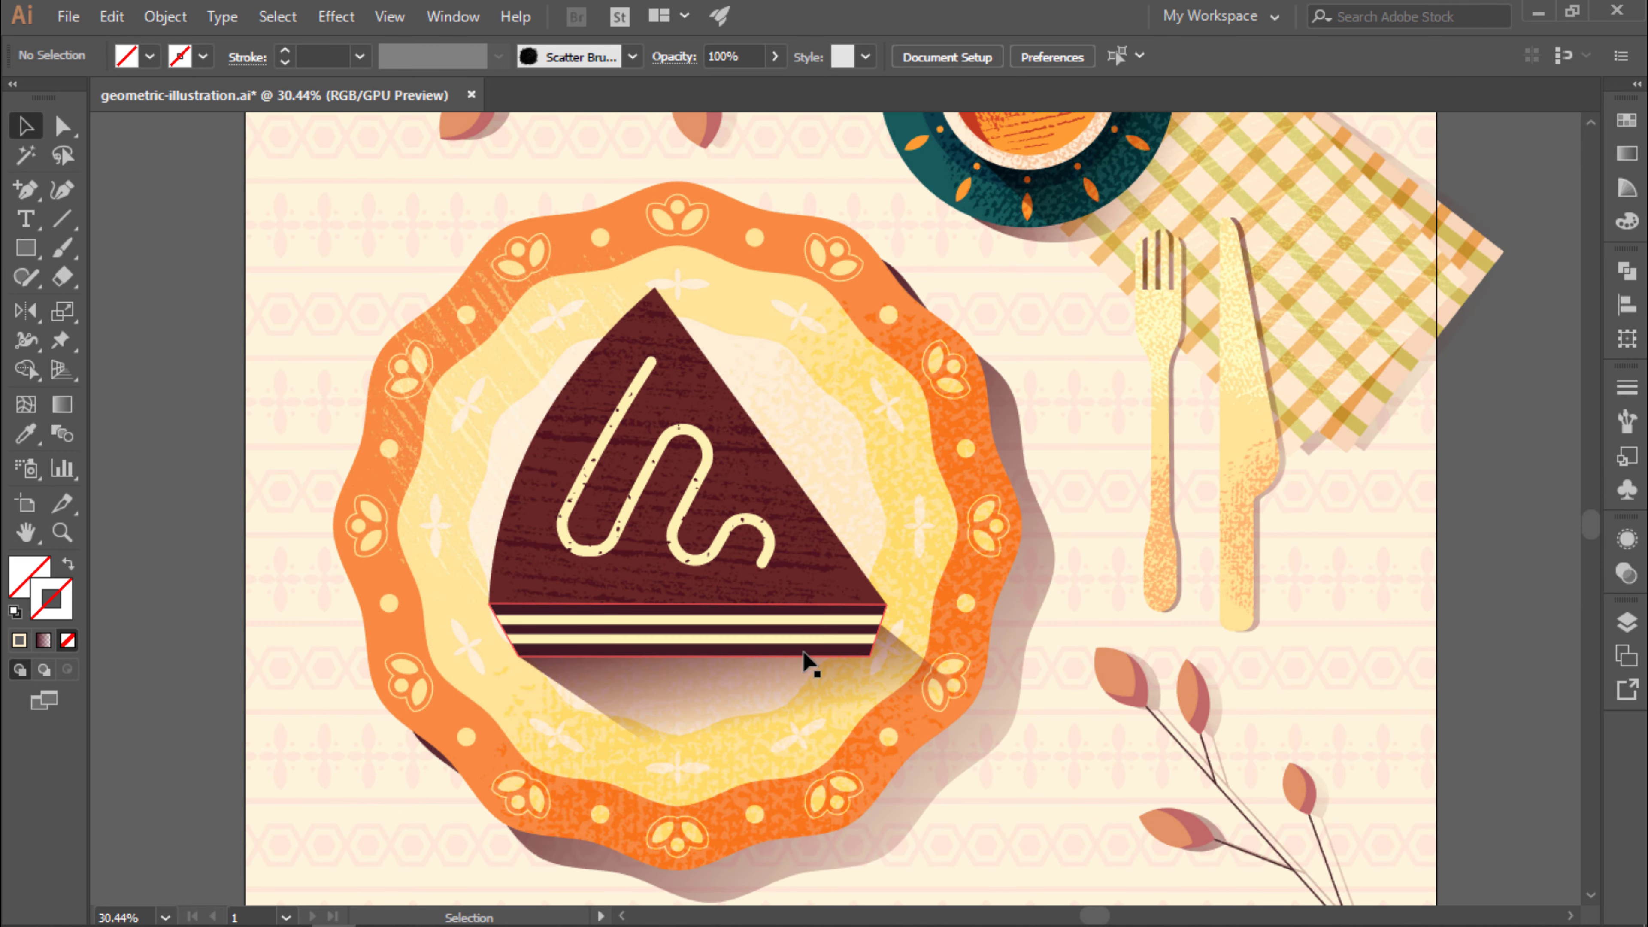
{"action": "double_click", "coordinate": [809, 669]}
{"action": "key", "text": "b"}
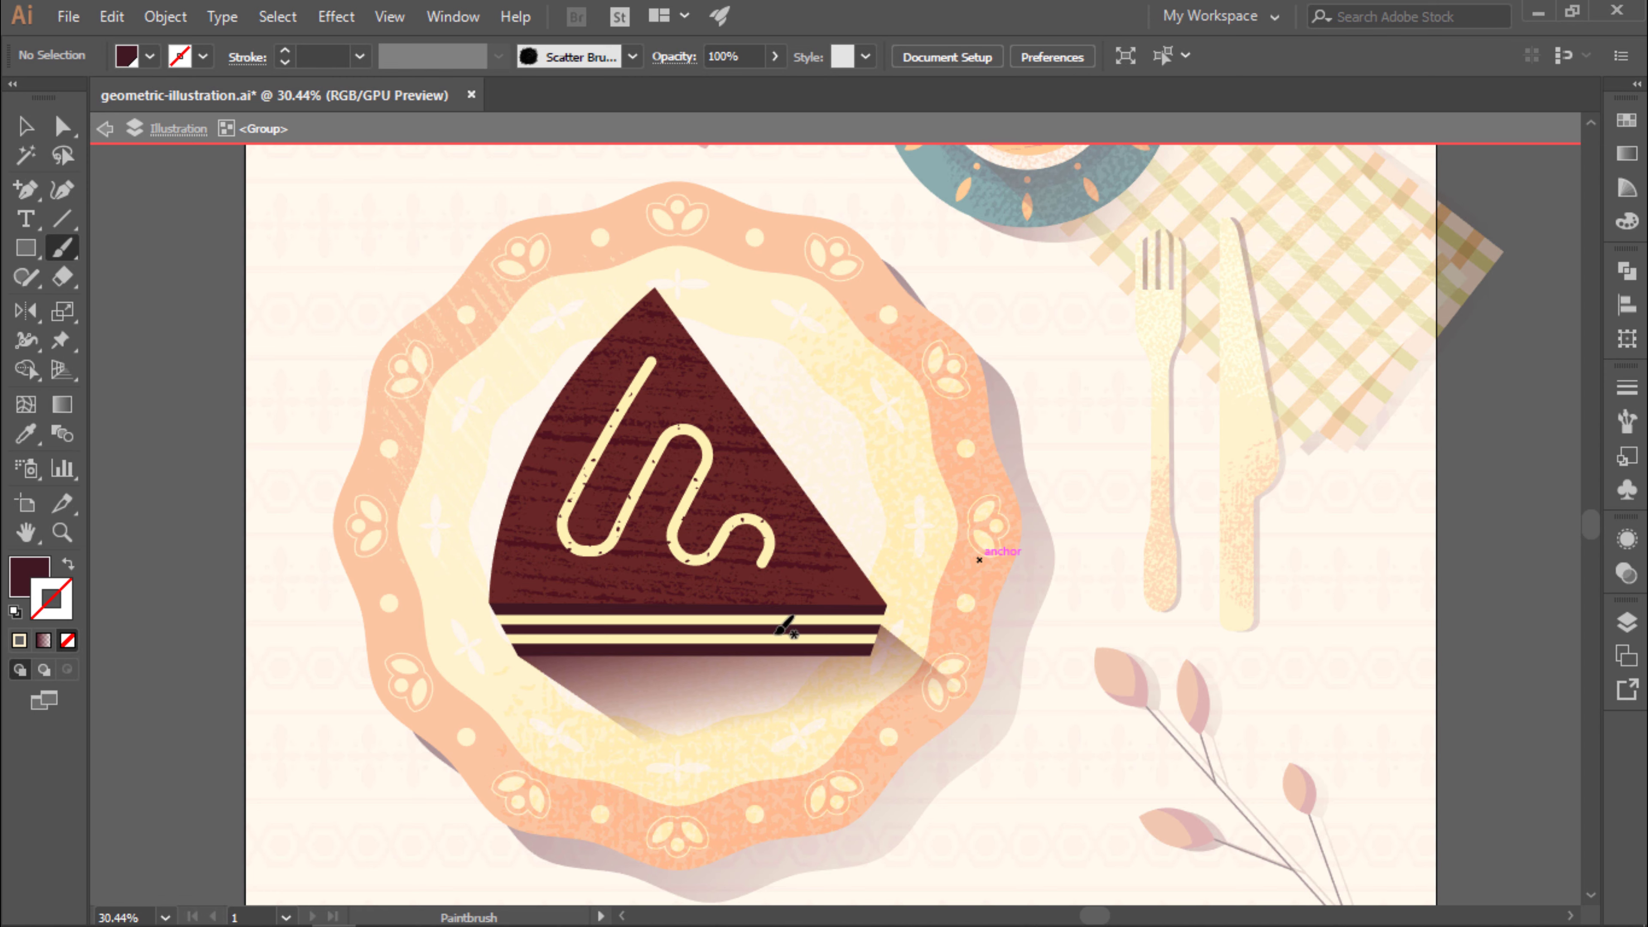
{"action": "left_click_drag", "start_coordinate": [777, 632], "coordinate": [788, 634]}
{"action": "type", "text": "v1.7"}
{"action": "key", "text": "Return"}
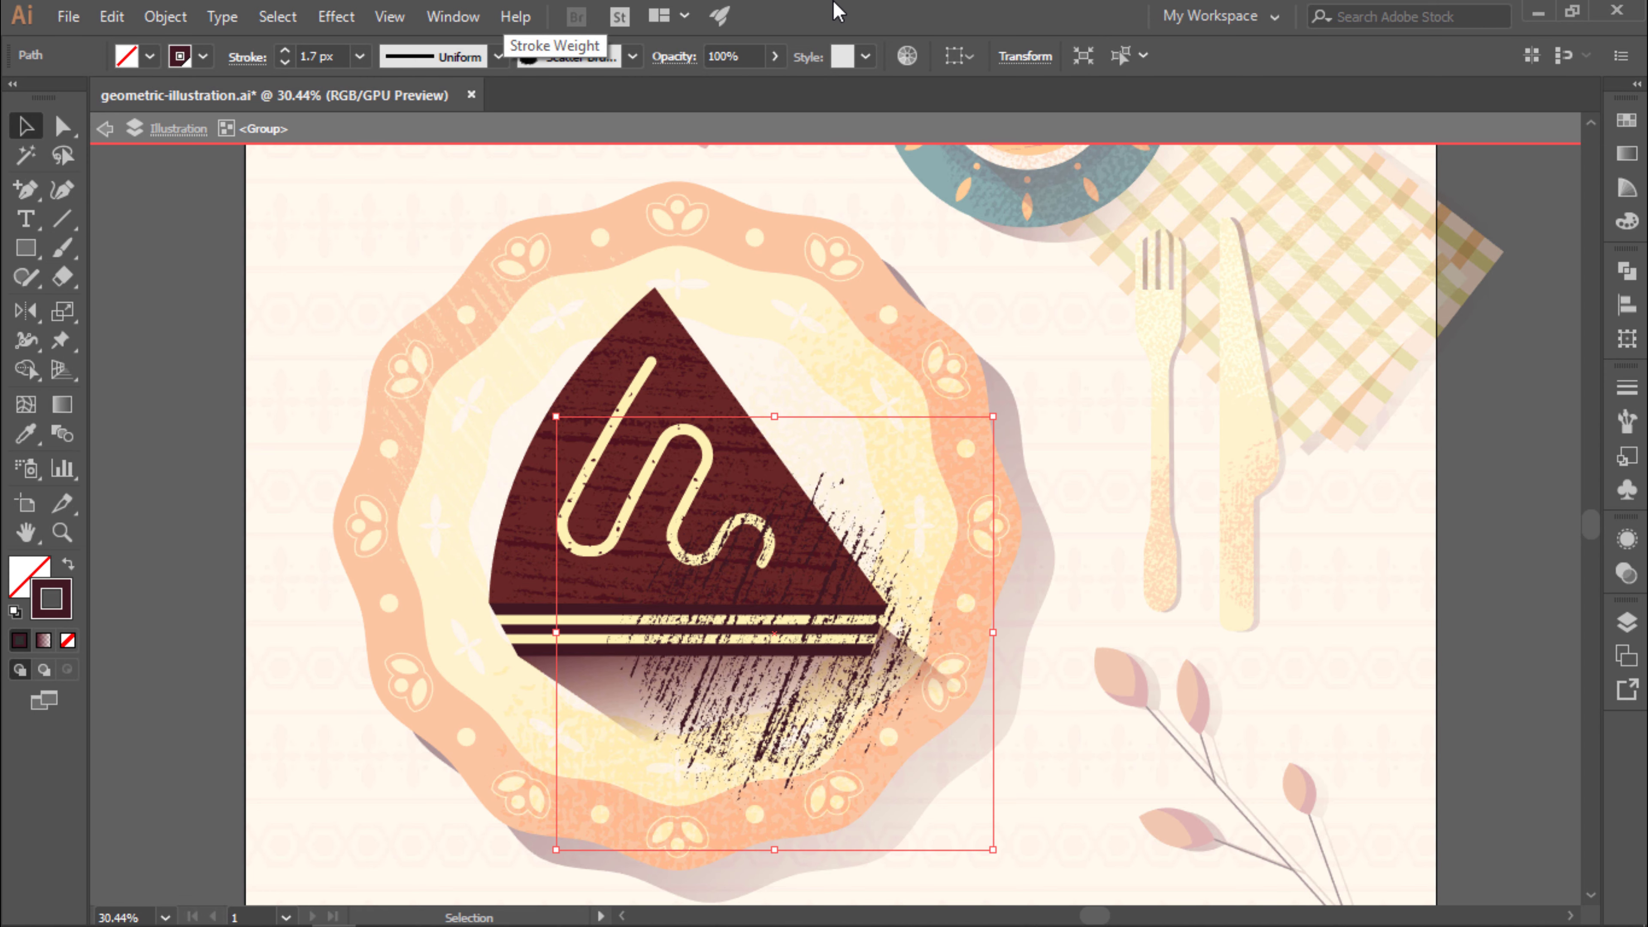
Reposition the grain stroke and try other scatter grain brushes on it.
{"action": "left_click_drag", "start_coordinate": [858, 675], "coordinate": [887, 660]}
{"action": "left_click", "coordinate": [1626, 422]}
{"action": "left_click", "coordinate": [1388, 462]}
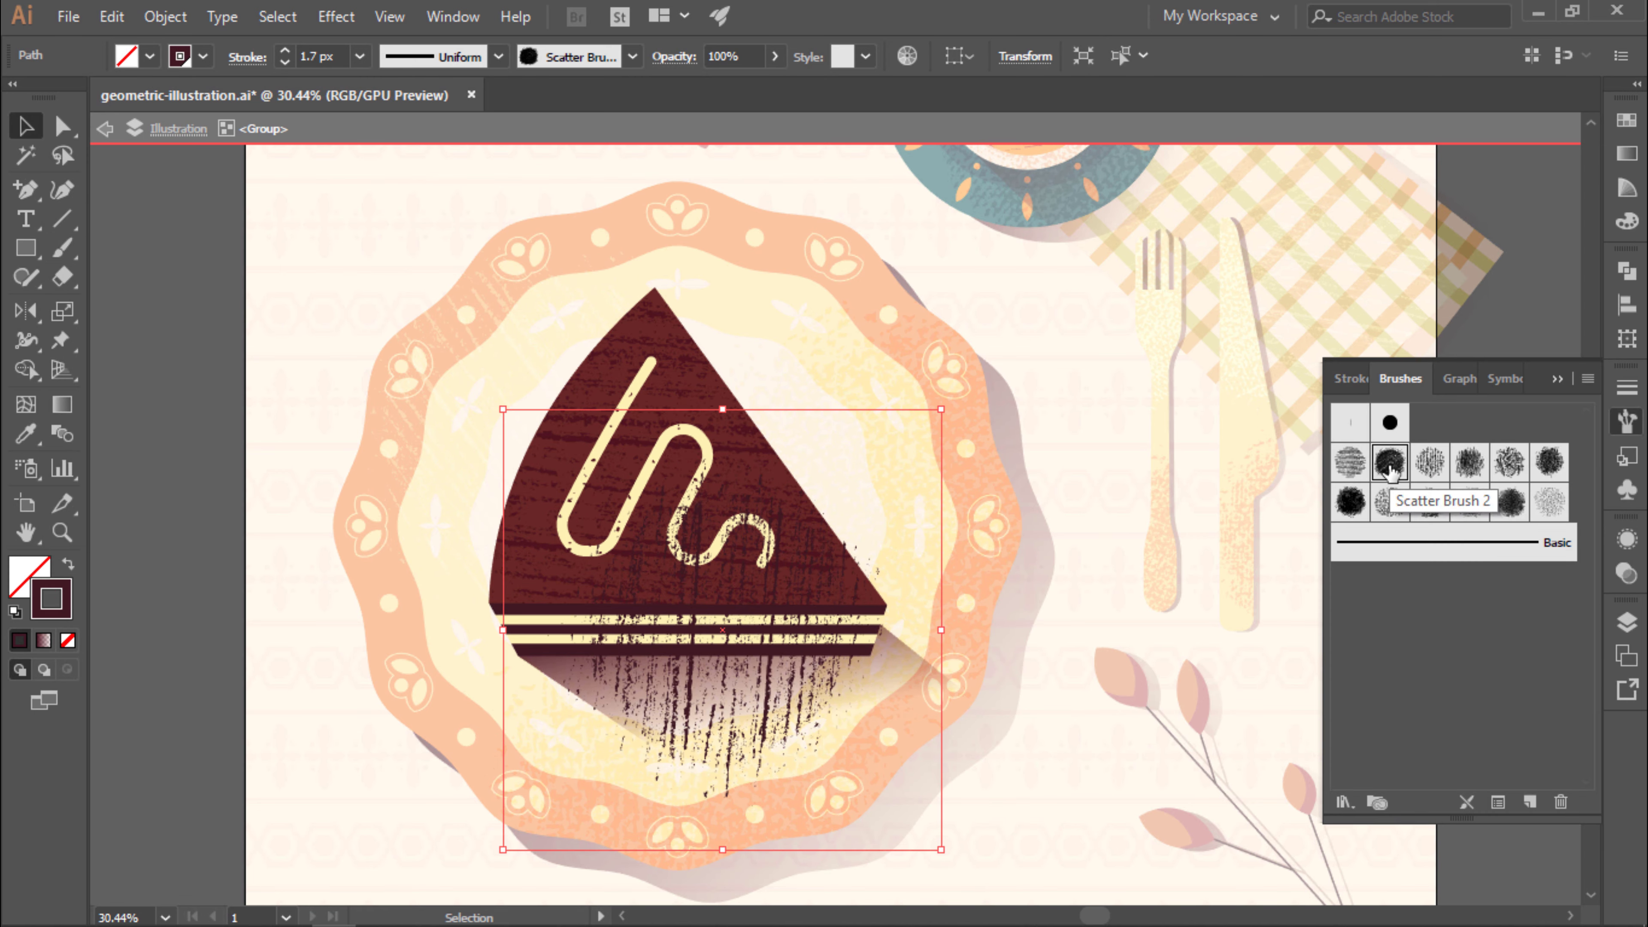
{"action": "left_click", "coordinate": [1380, 463]}
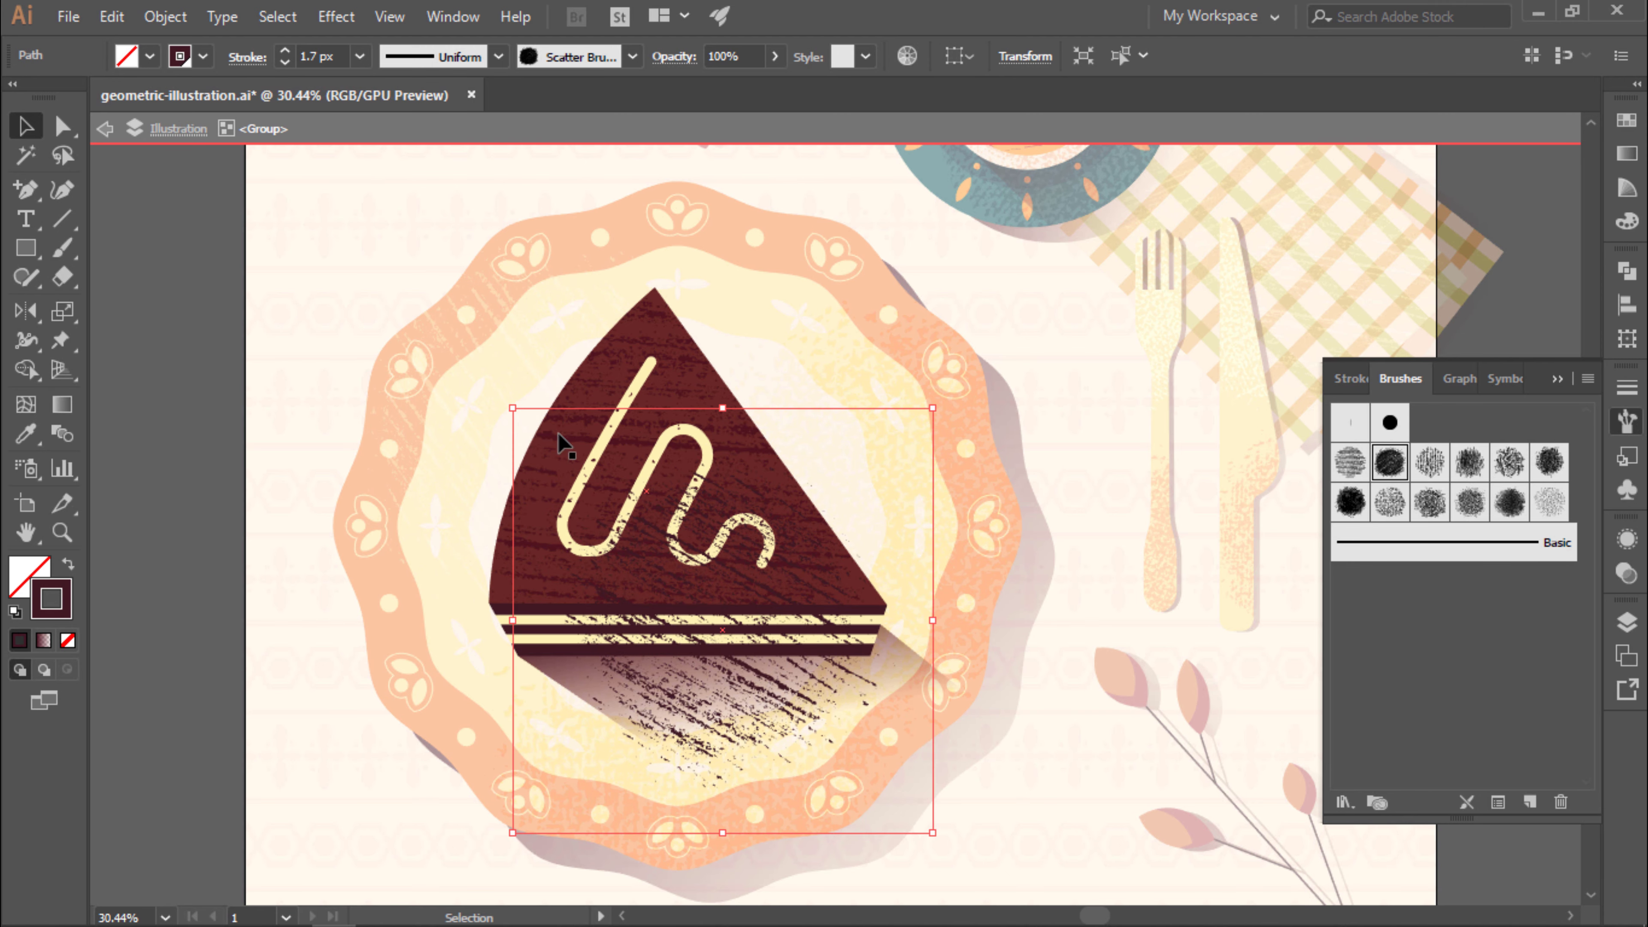
{"action": "left_click_drag", "start_coordinate": [821, 662], "coordinate": [805, 644]}
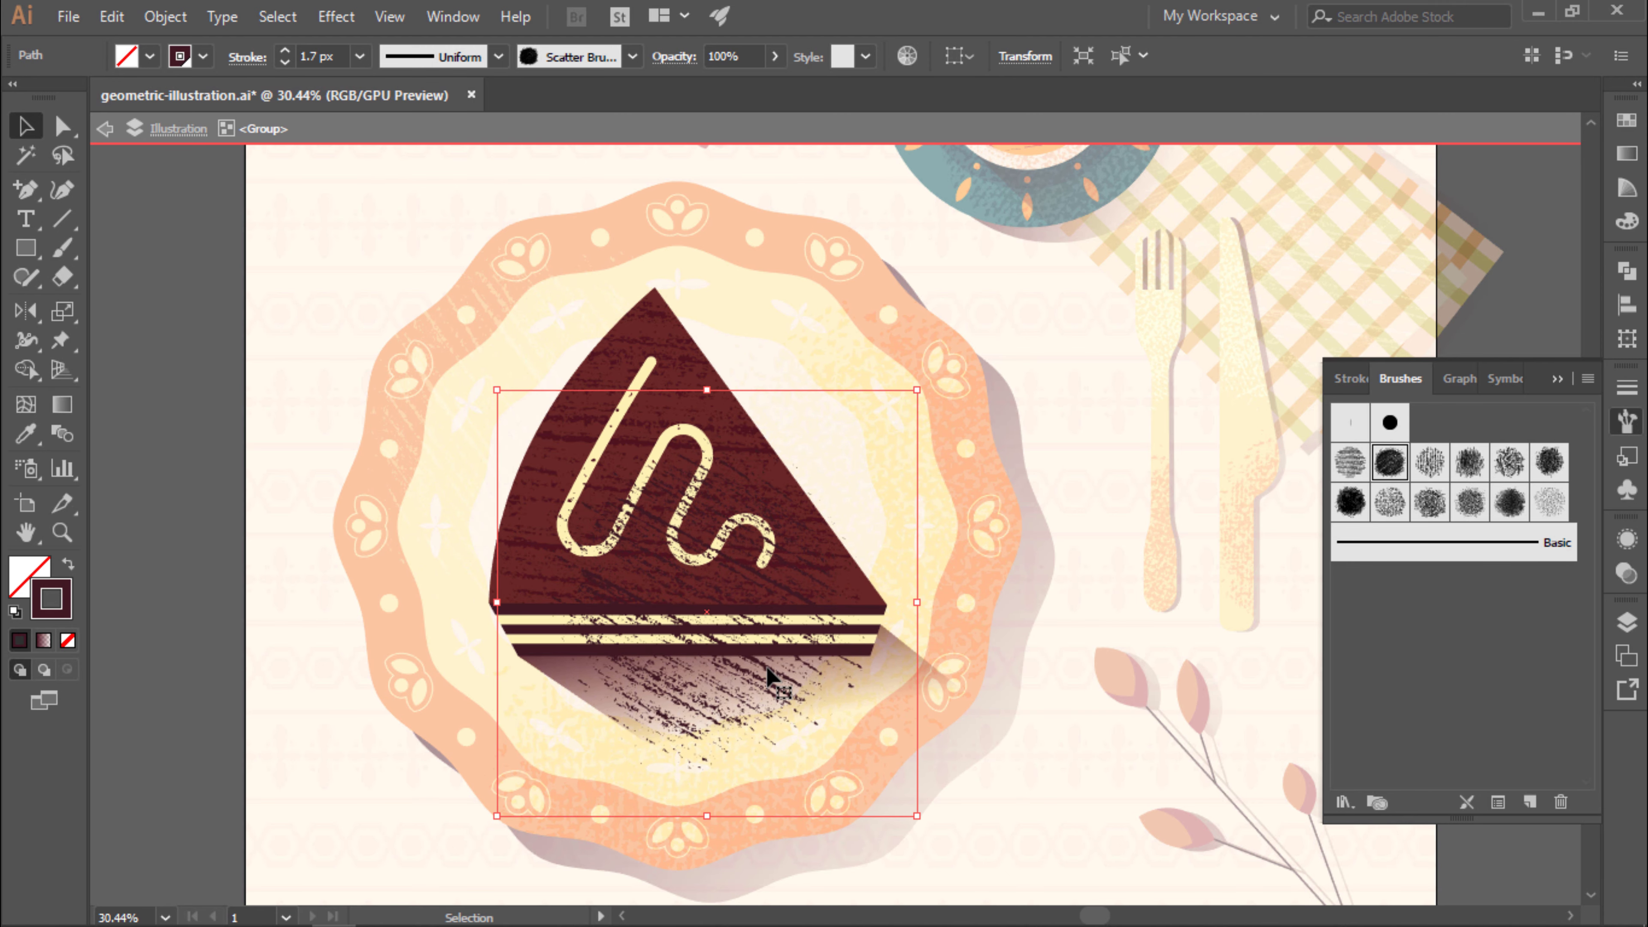
{"action": "key", "text": "Delete"}
{"action": "left_click", "coordinate": [844, 618]}
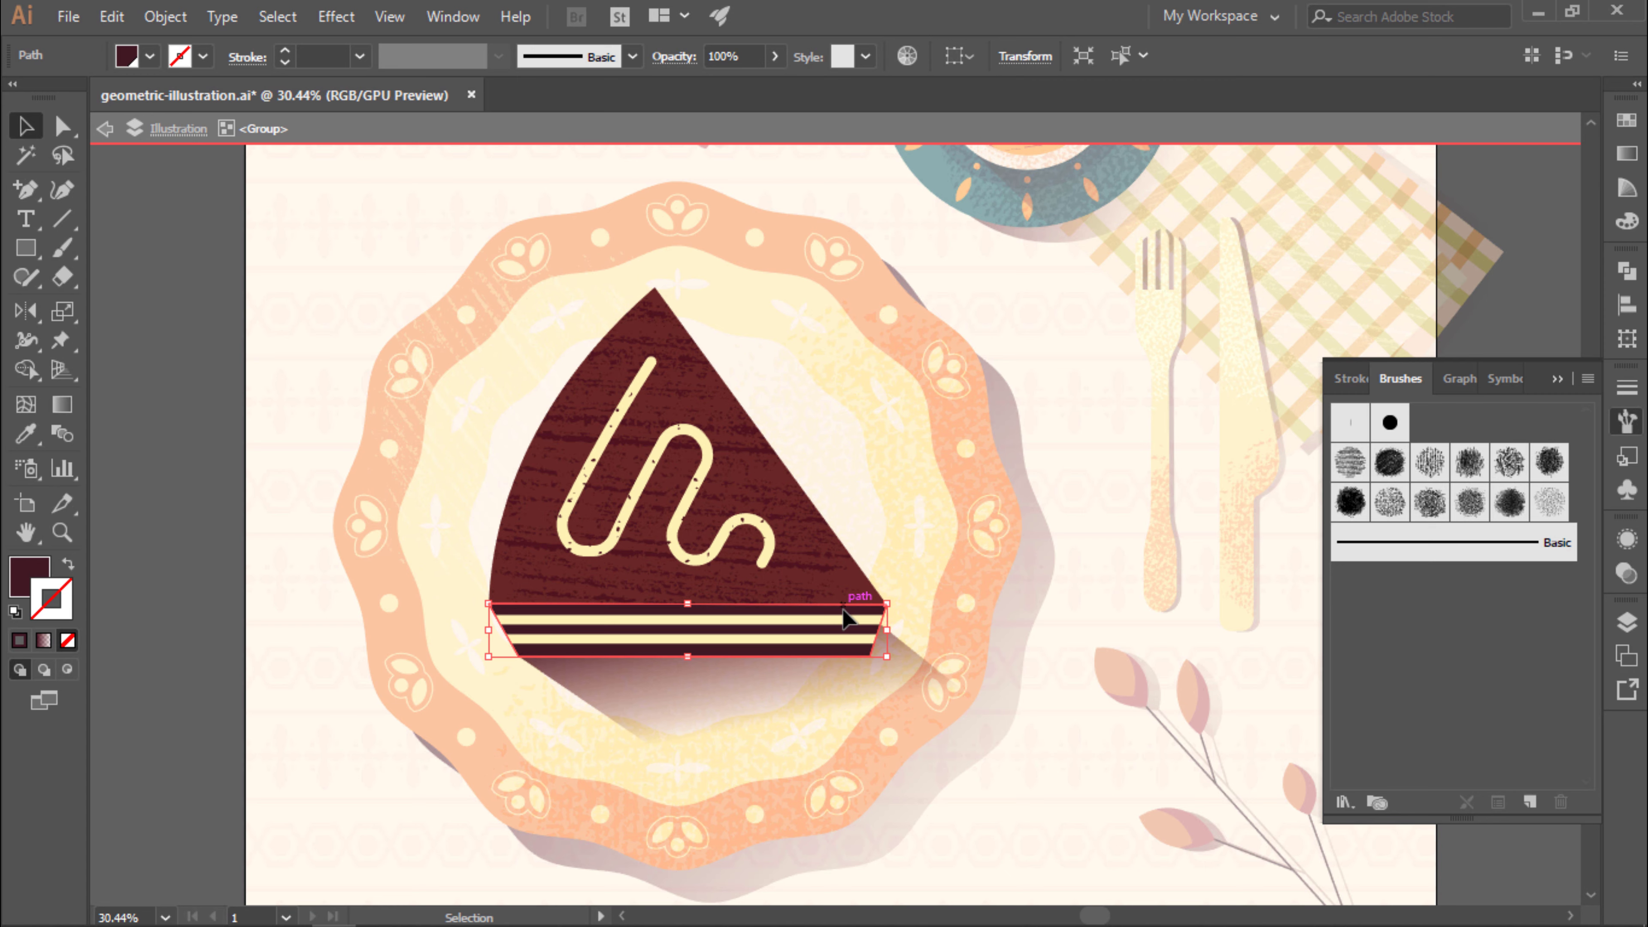
{"action": "key", "text": "ctrl+z"}
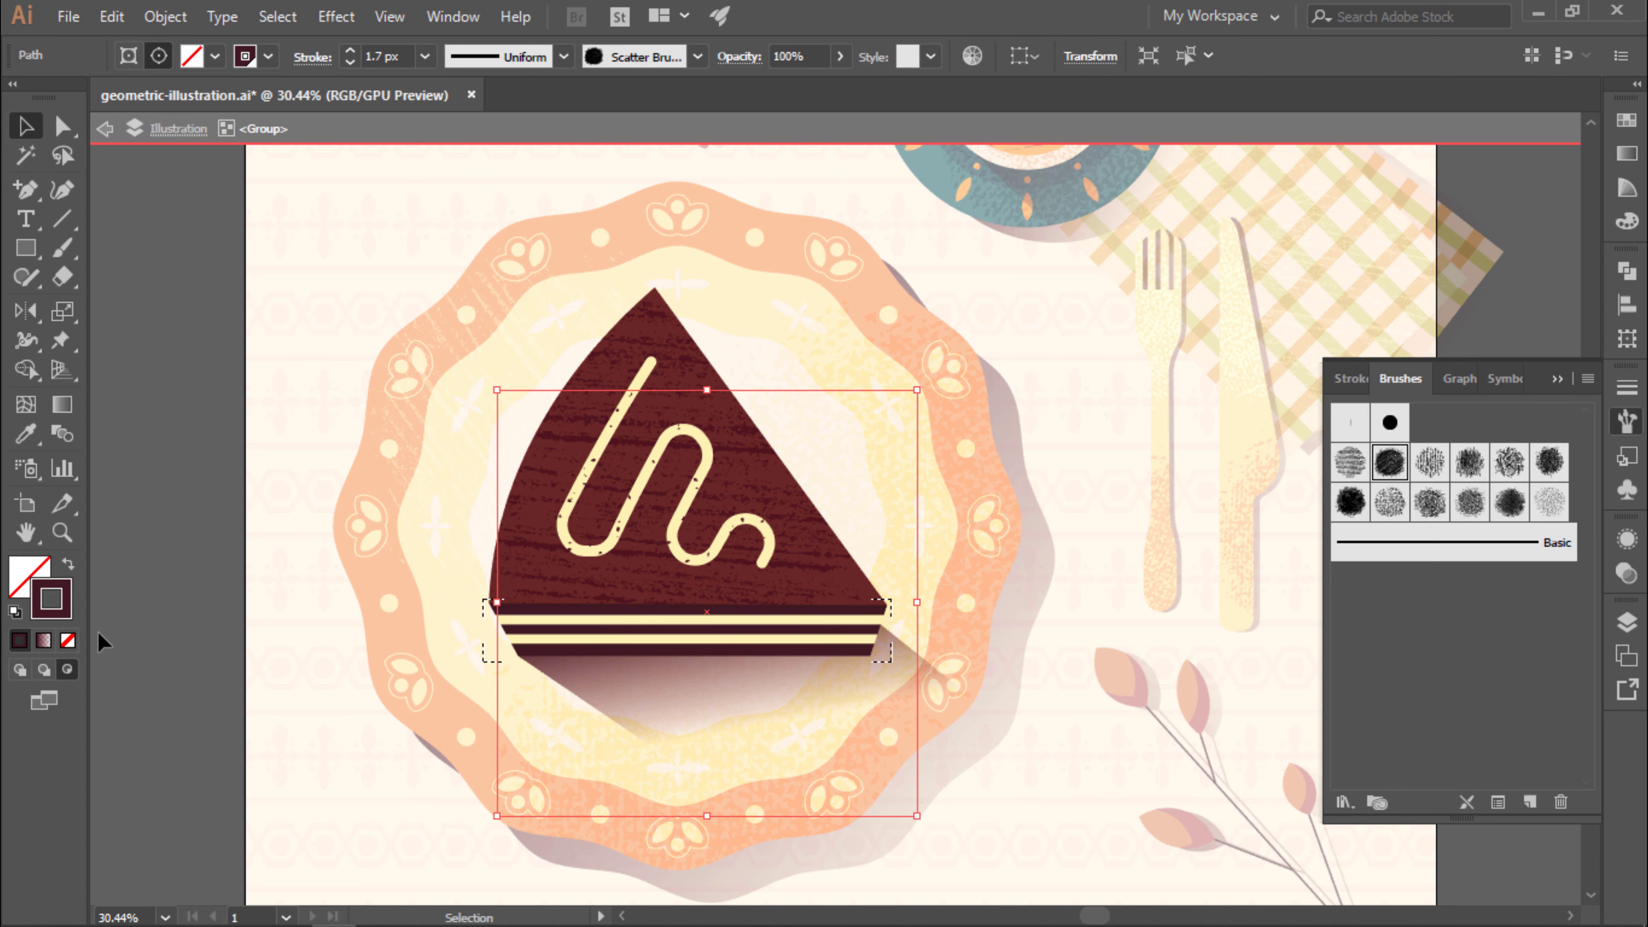
Give the grain stroke a dark stroke colour.
{"action": "double_click", "coordinate": [66, 600]}
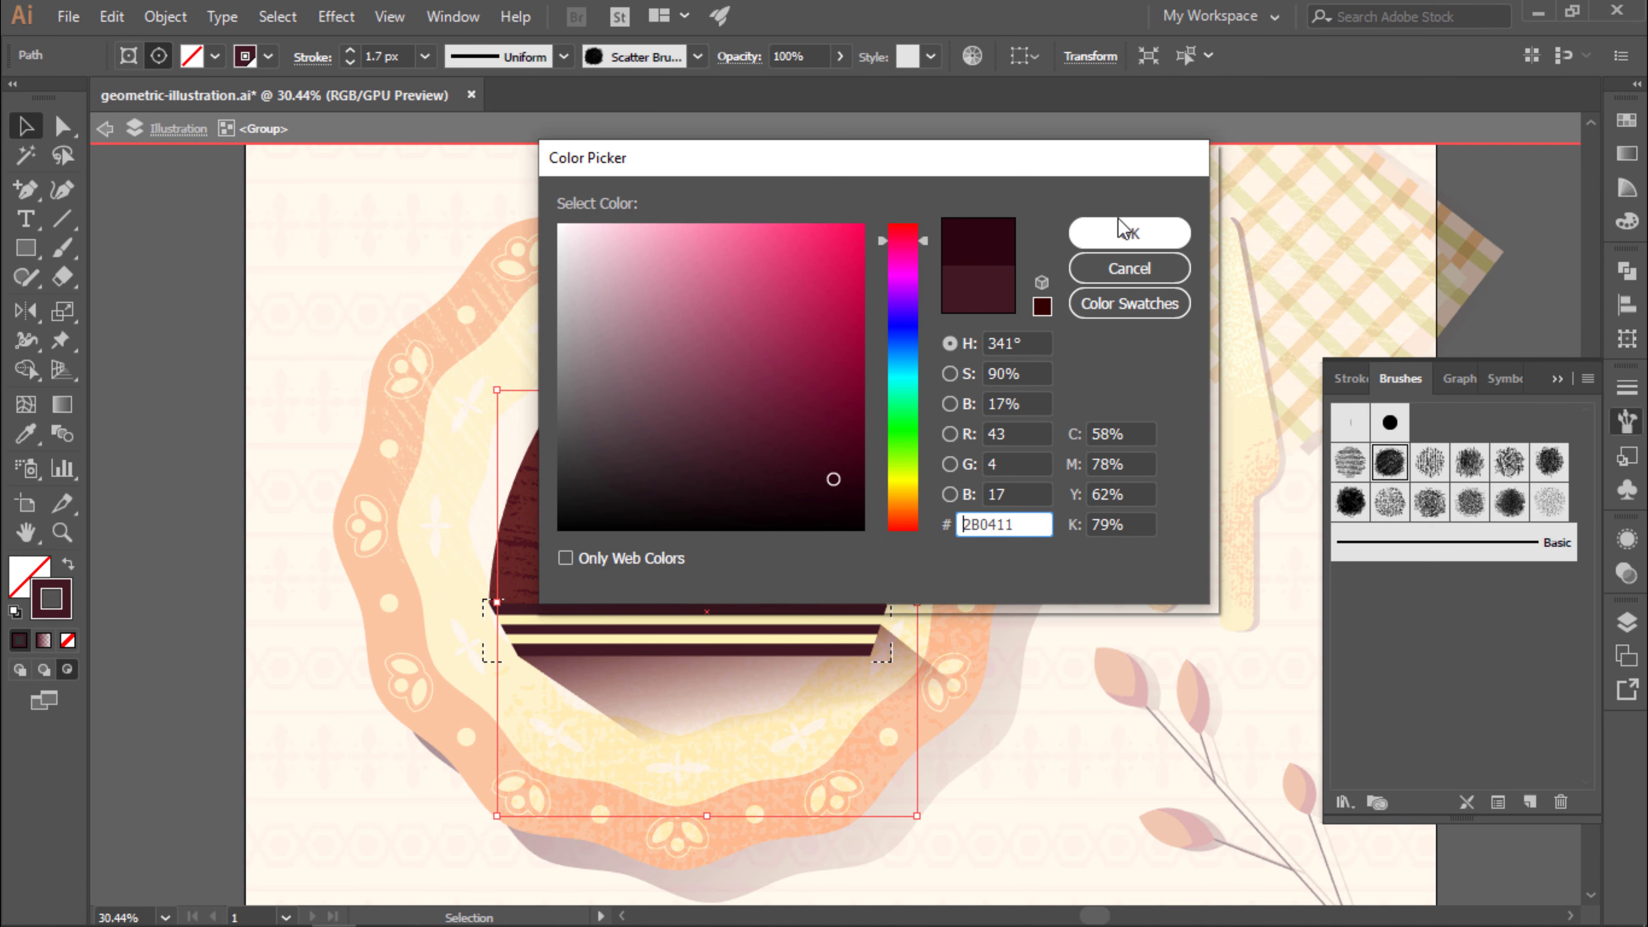
{"action": "left_click", "coordinate": [1129, 232]}
{"action": "double_click", "coordinate": [51, 599]}
{"action": "left_click", "coordinate": [1129, 233]}
{"action": "left_click", "coordinate": [751, 641]}
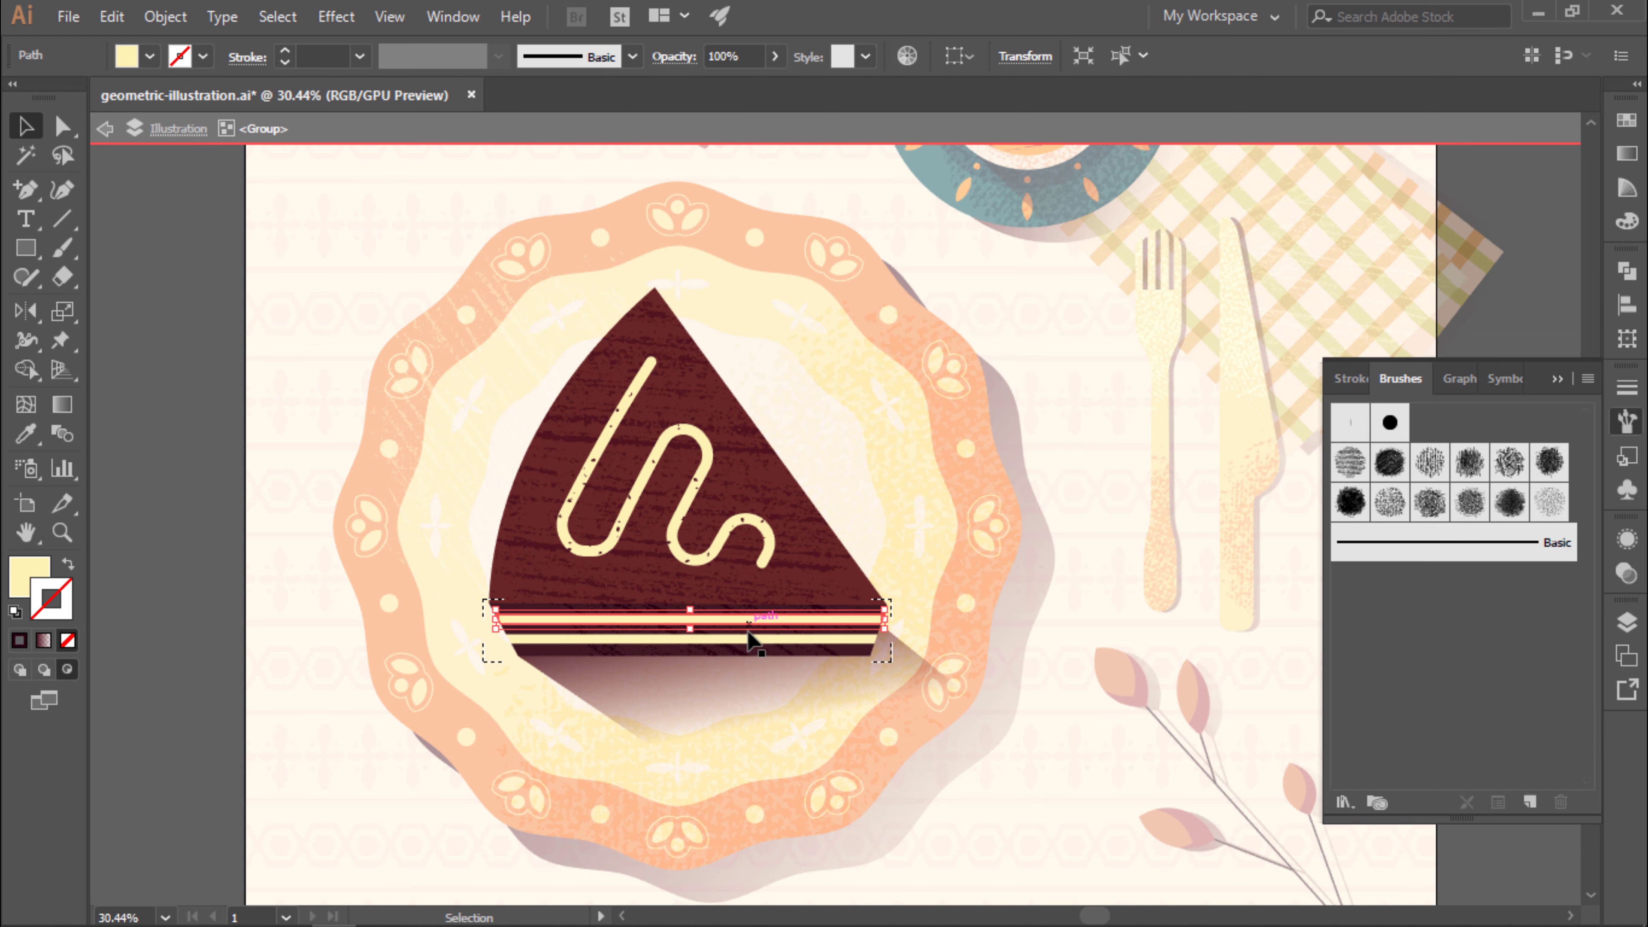
{"action": "left_click", "coordinate": [338, 729]}
Paint a speckled scatter-brush stroke over the cake stripes inside the clipped group.
{"action": "double_click", "coordinate": [497, 642]}
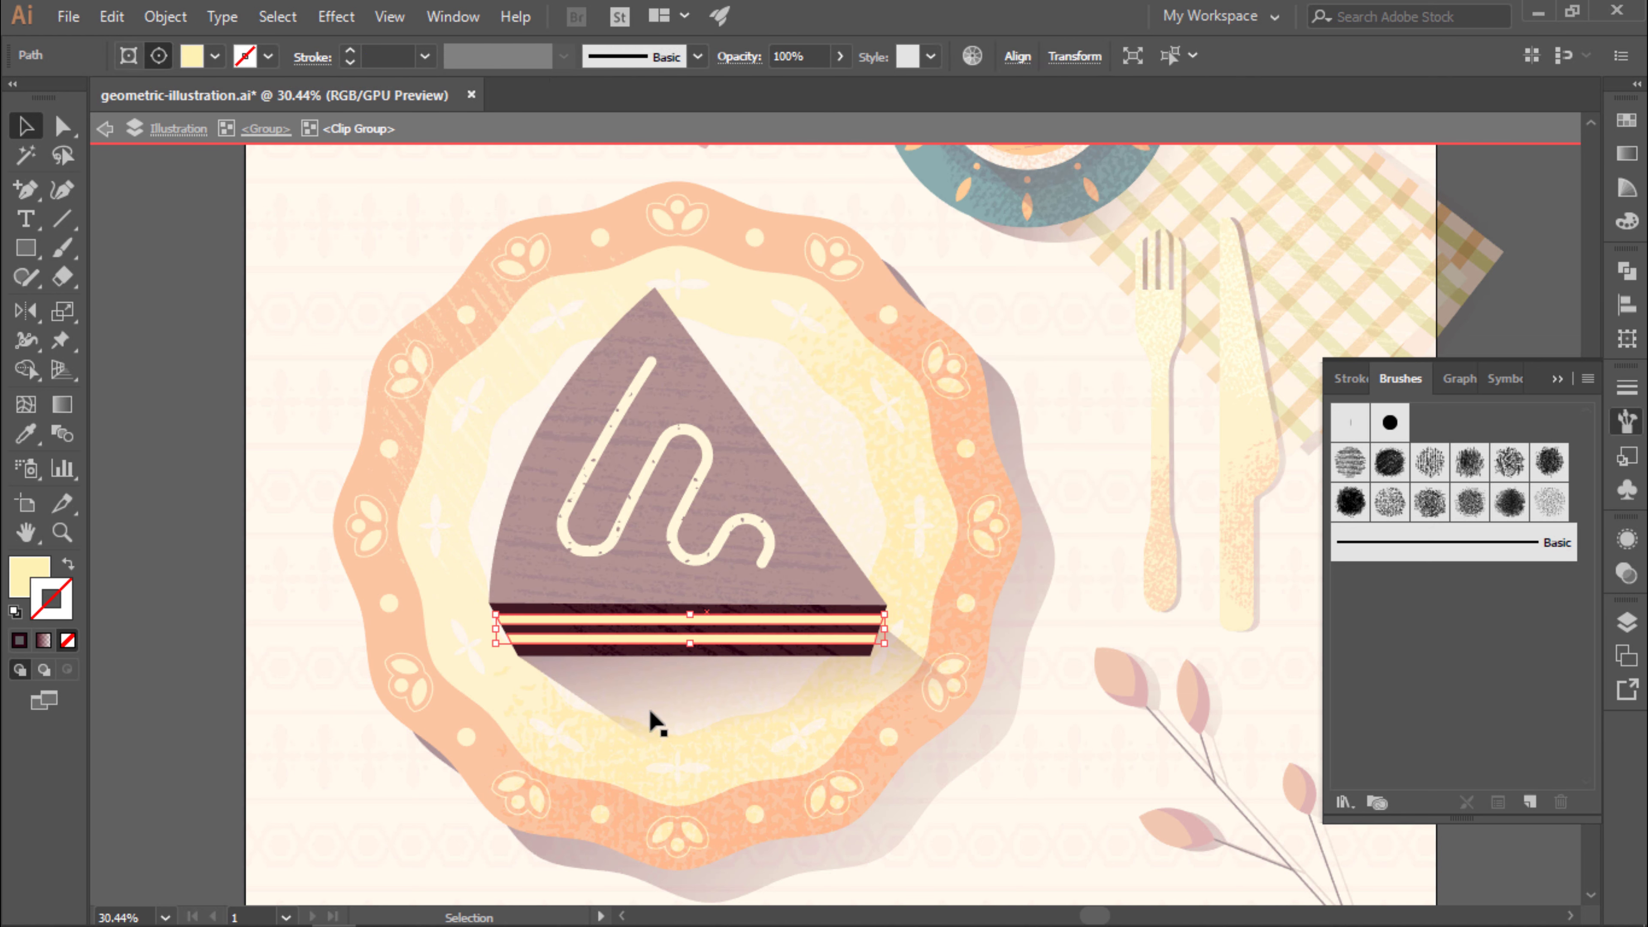
{"action": "key", "text": "b"}
{"action": "left_click_drag", "start_coordinate": [590, 649], "coordinate": [784, 727]}
{"action": "left_click", "coordinate": [1550, 502]}
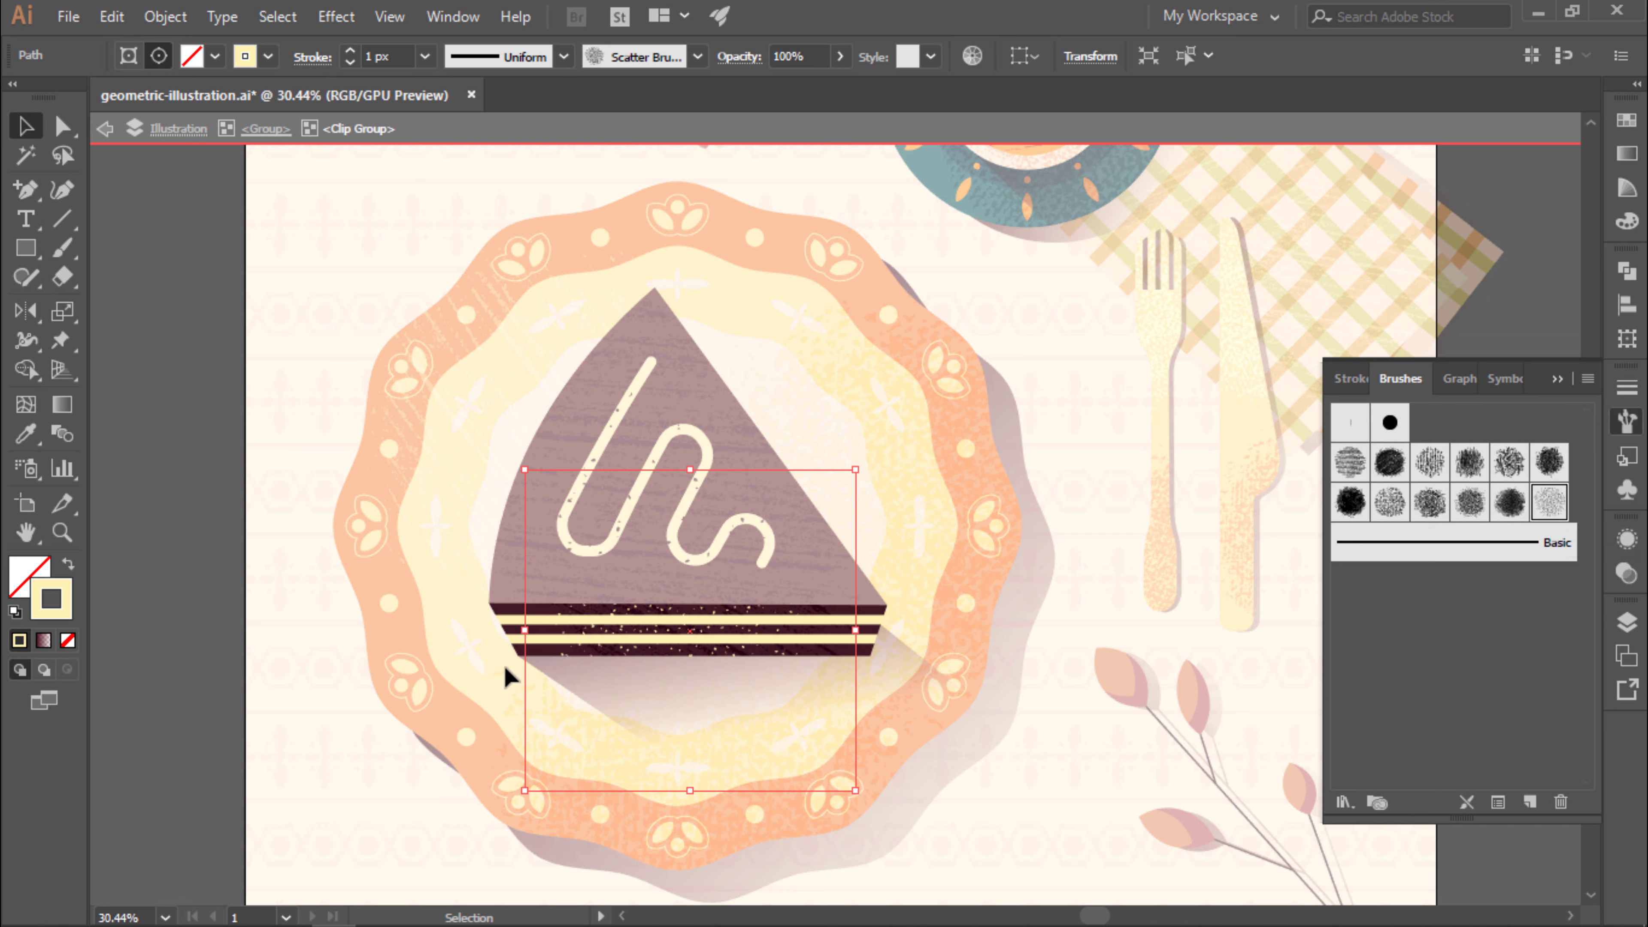
{"action": "key", "text": "v"}
{"action": "key", "text": "Escape"}
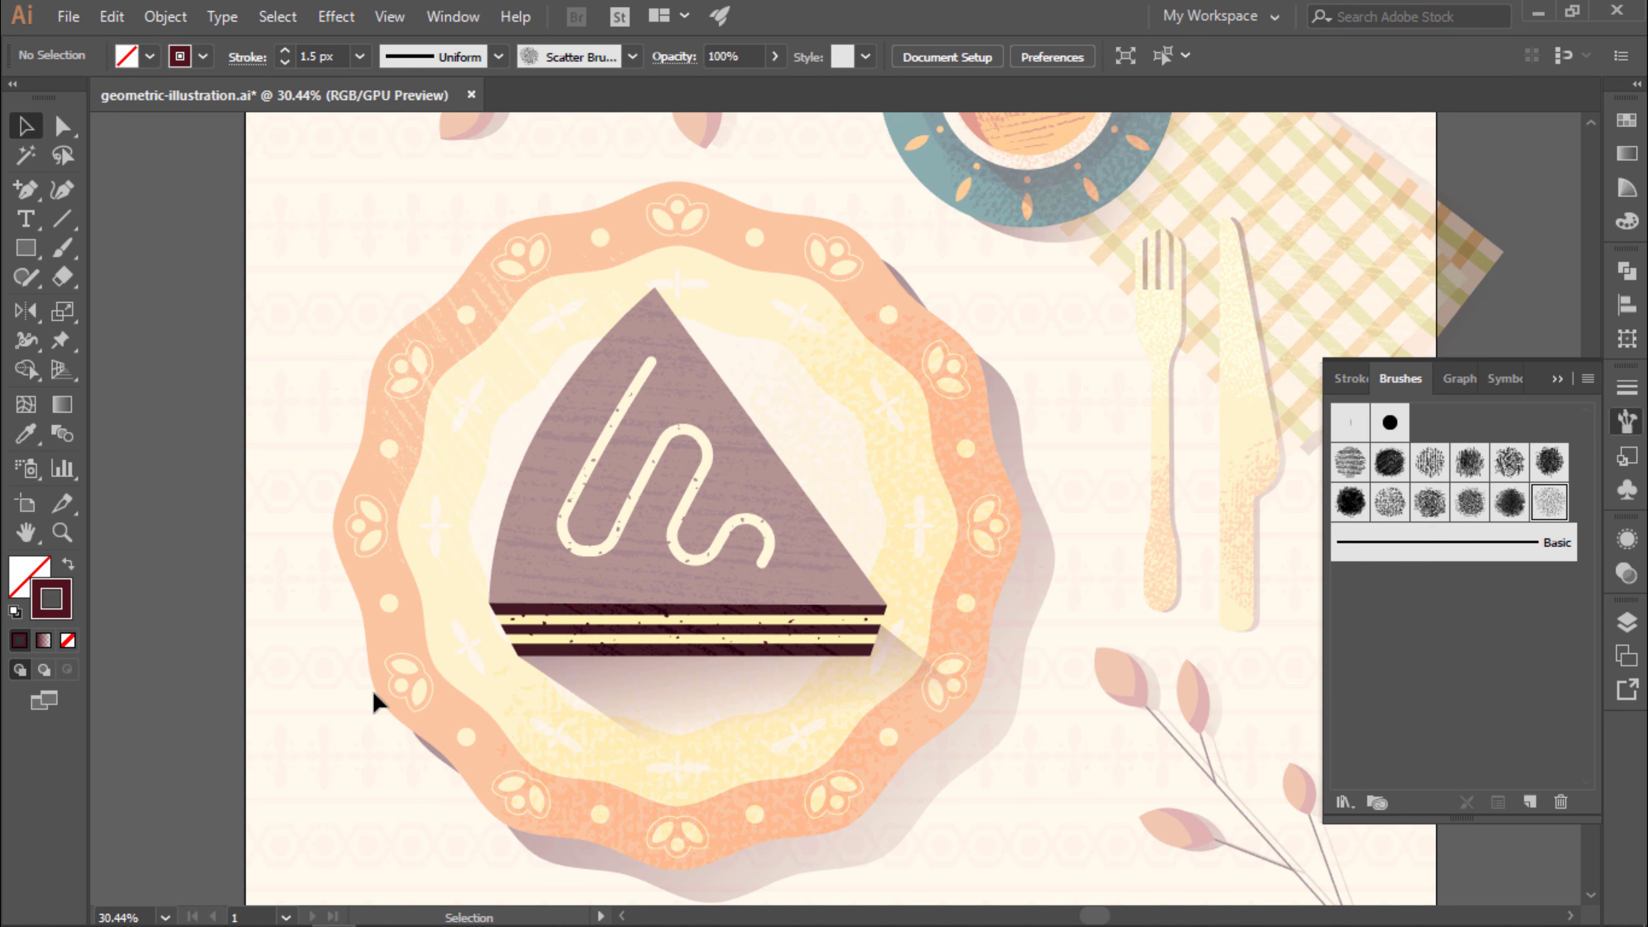
{"action": "key", "text": "ctrl+0"}
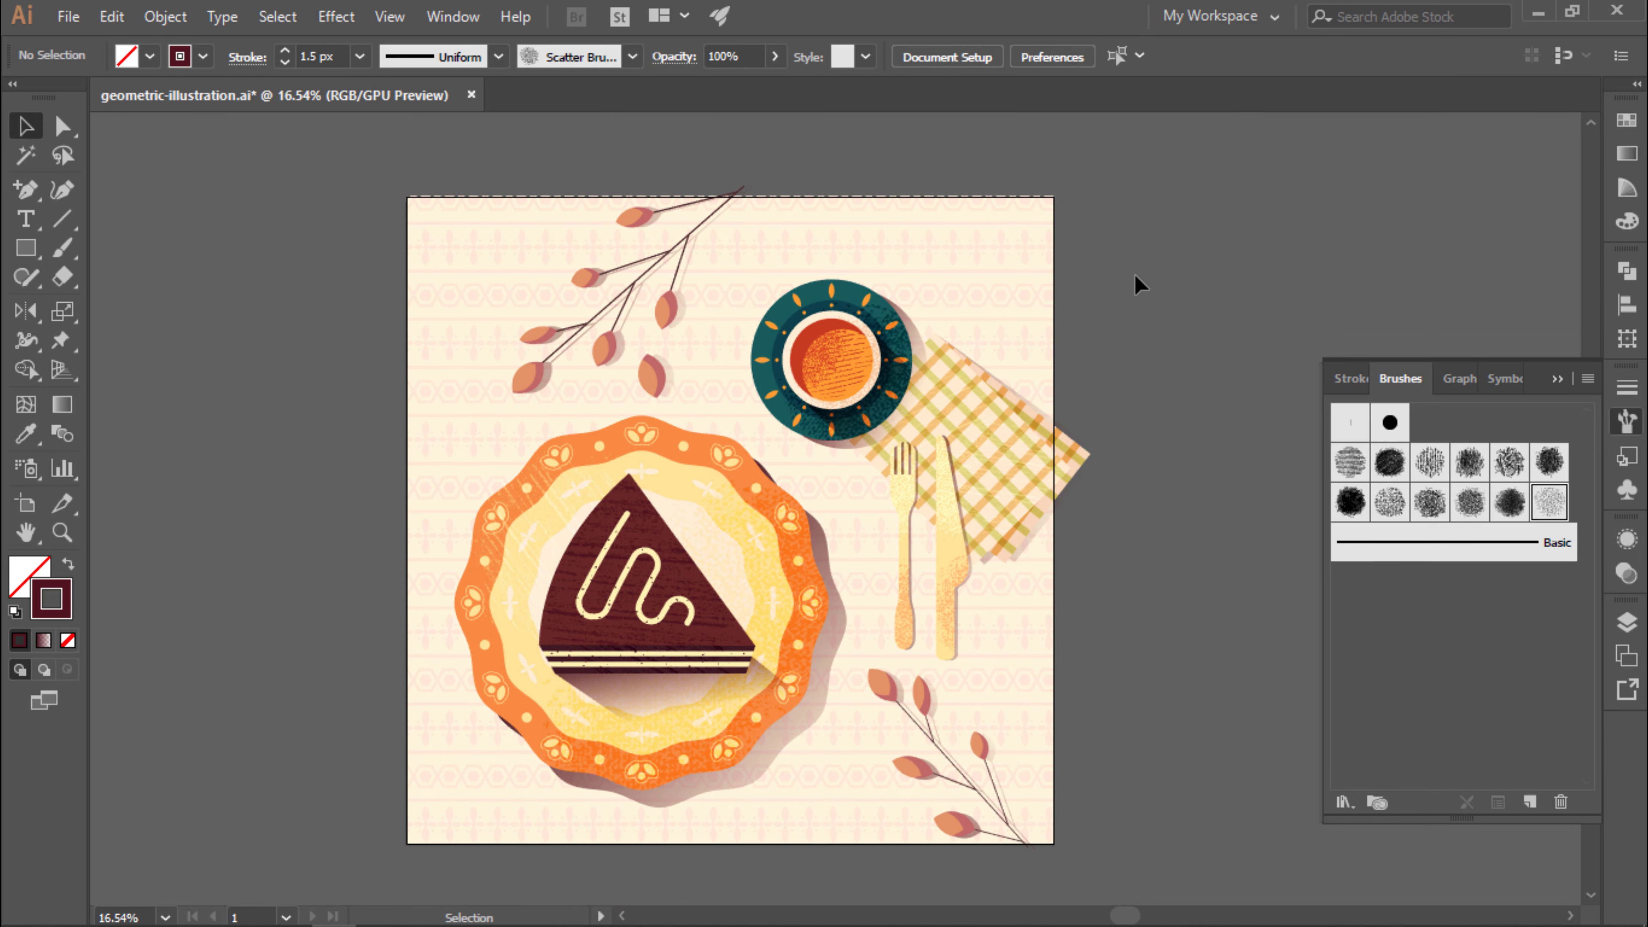
Apply a grainy textured brush in dark maroon to the cake's cream swirl.
{"action": "scroll", "coordinate": [681, 604], "scroll_direction": "up", "scroll_amount": 3}
{"action": "left_click", "coordinate": [663, 600]}
{"action": "double_click", "coordinate": [651, 610]}
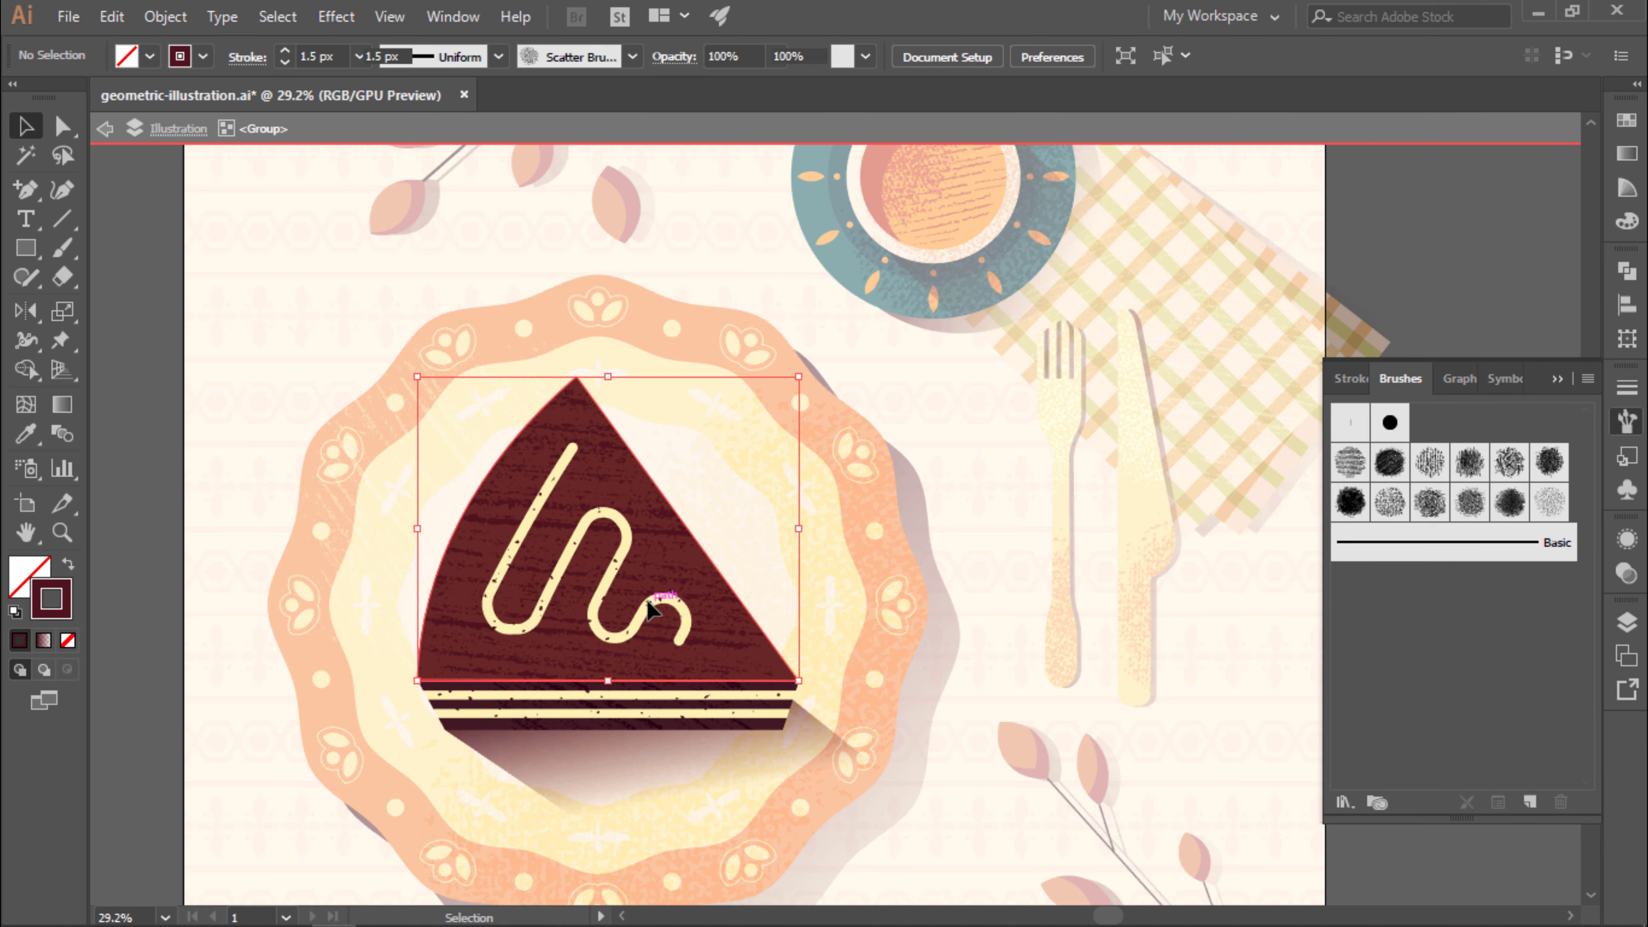
{"action": "left_click", "coordinate": [651, 607]}
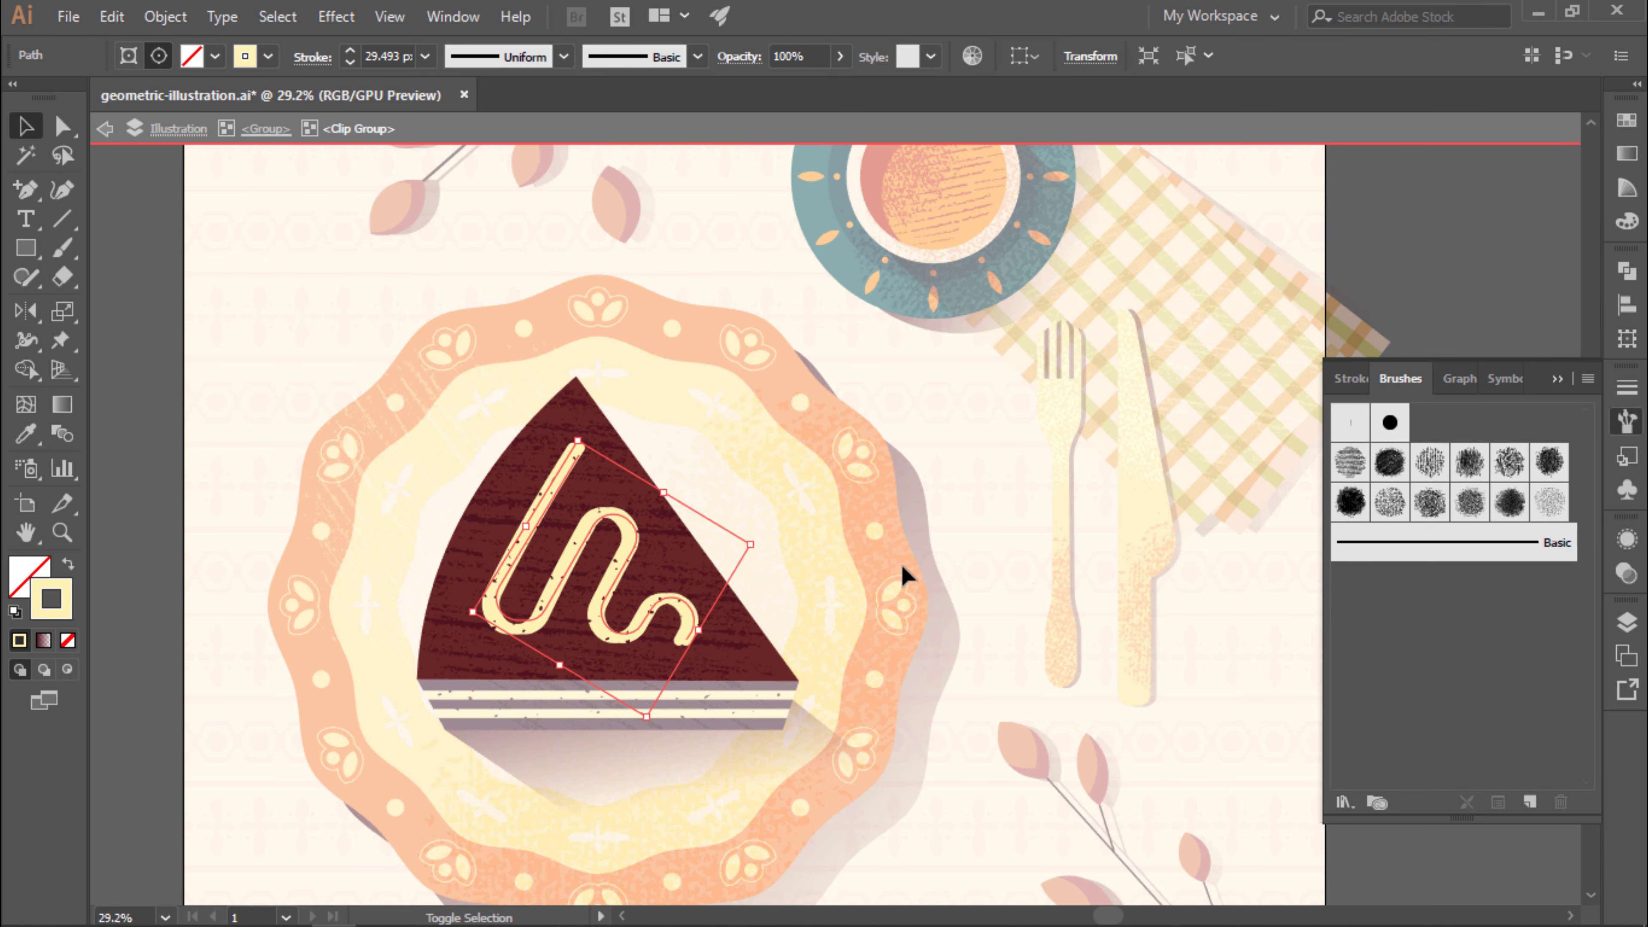
{"action": "left_click", "coordinate": [1626, 120]}
{"action": "left_click", "coordinate": [1357, 300]}
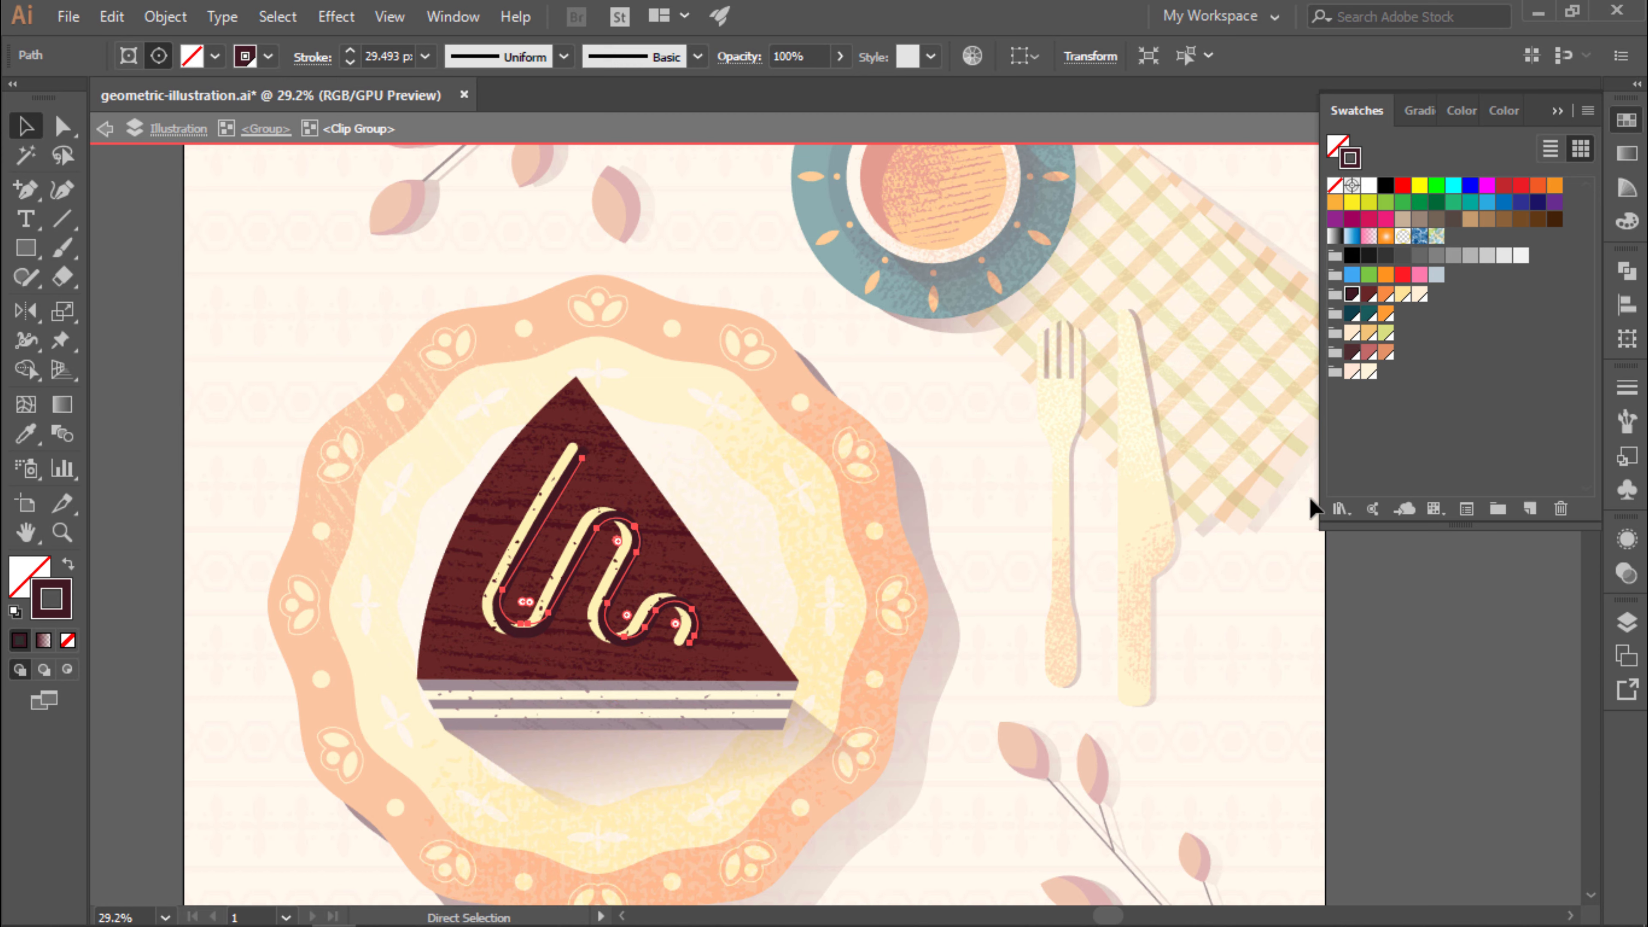
{"action": "double_click", "coordinate": [1437, 666]}
{"action": "key", "text": "ctrl+0"}
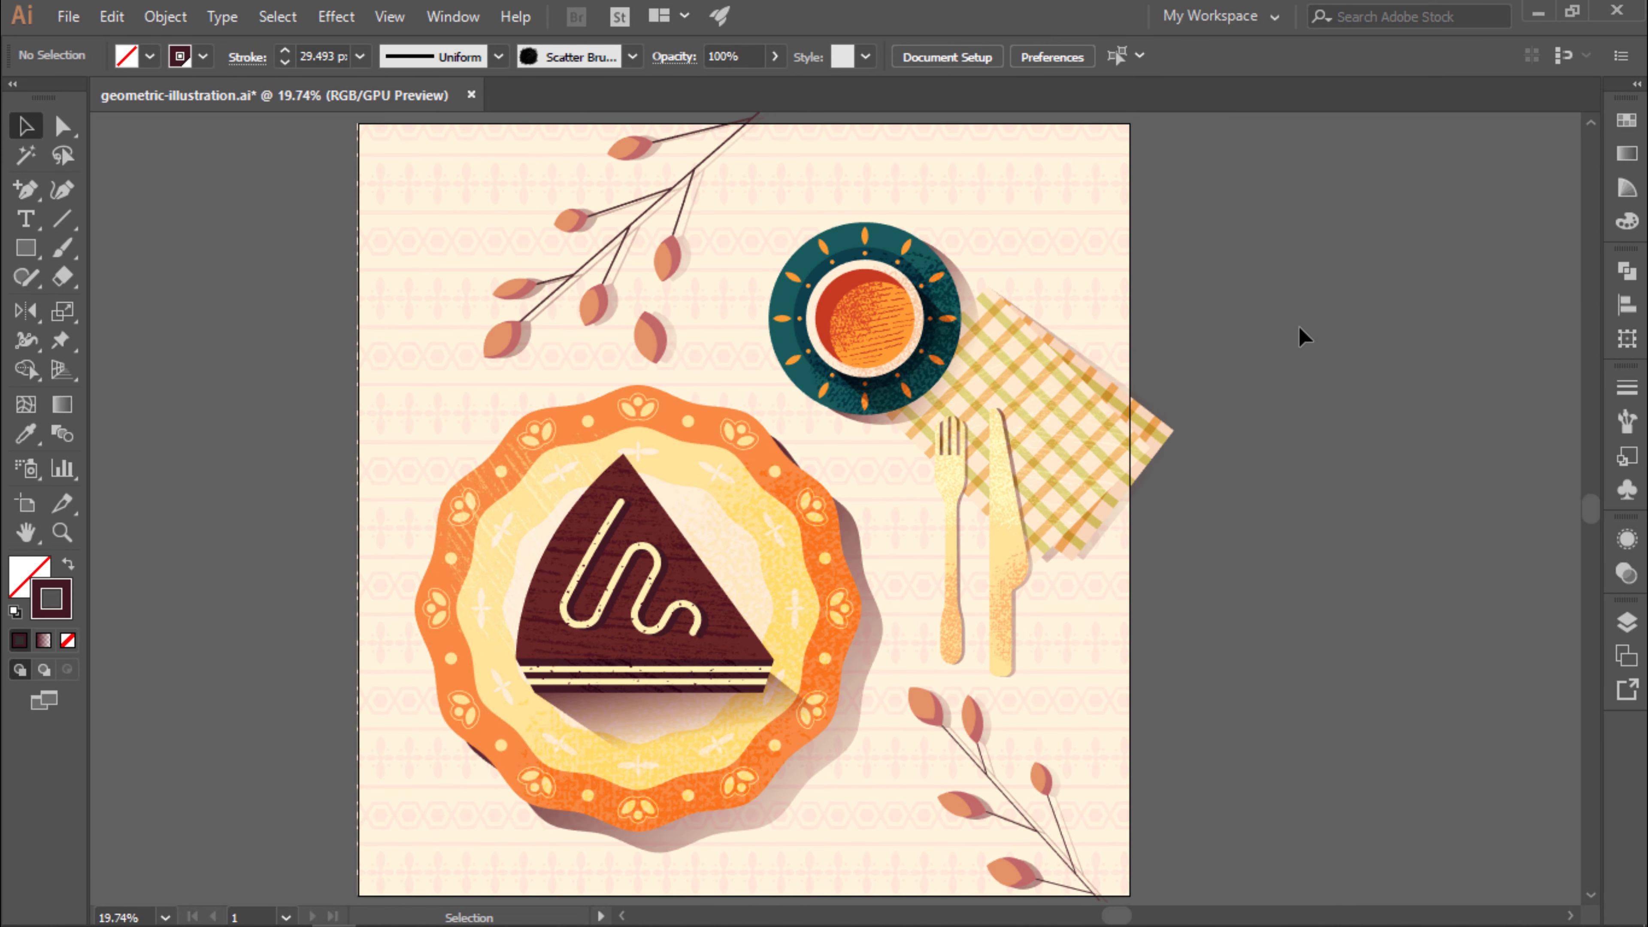
Draw a wide orange-red filled rectangle and rotate it about 45°.
{"action": "key", "text": "m"}
{"action": "mouse_move", "coordinate": [200, 247]}
{"action": "left_mouse_down"}
{"action": "mouse_move", "coordinate": [440, 421]}
{"action": "mouse_move", "coordinate": [506, 342]}
{"action": "left_mouse_up"}
{"action": "key", "text": "shift+x"}
{"action": "double_click", "coordinate": [29, 576]}
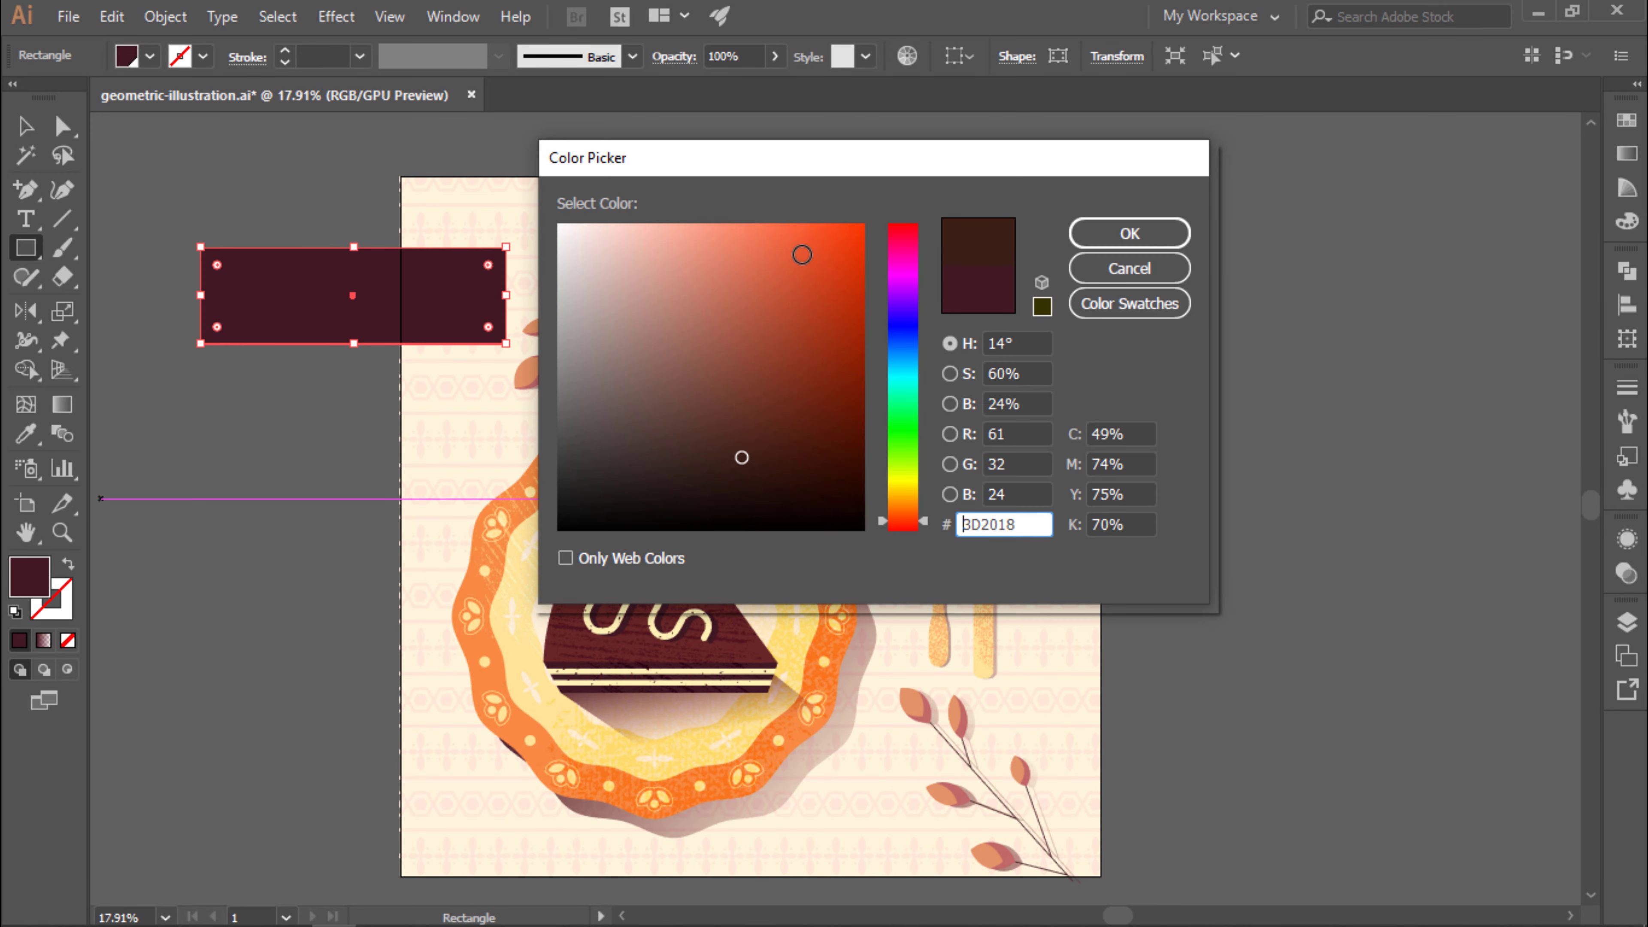
{"action": "left_click", "coordinate": [802, 254]}
{"action": "left_click", "coordinate": [1130, 234]}
{"action": "key", "text": "v"}
{"action": "left_click_drag", "start_coordinate": [516, 244], "coordinate": [431, 146]}
Duplicate the diagonal bar into parallel copies across the scene and lengthen them.
{"action": "left_click_drag", "start_coordinate": [416, 258], "coordinate": [436, 392]}
{"action": "left_click_drag", "start_coordinate": [278, 527], "coordinate": [227, 598]}
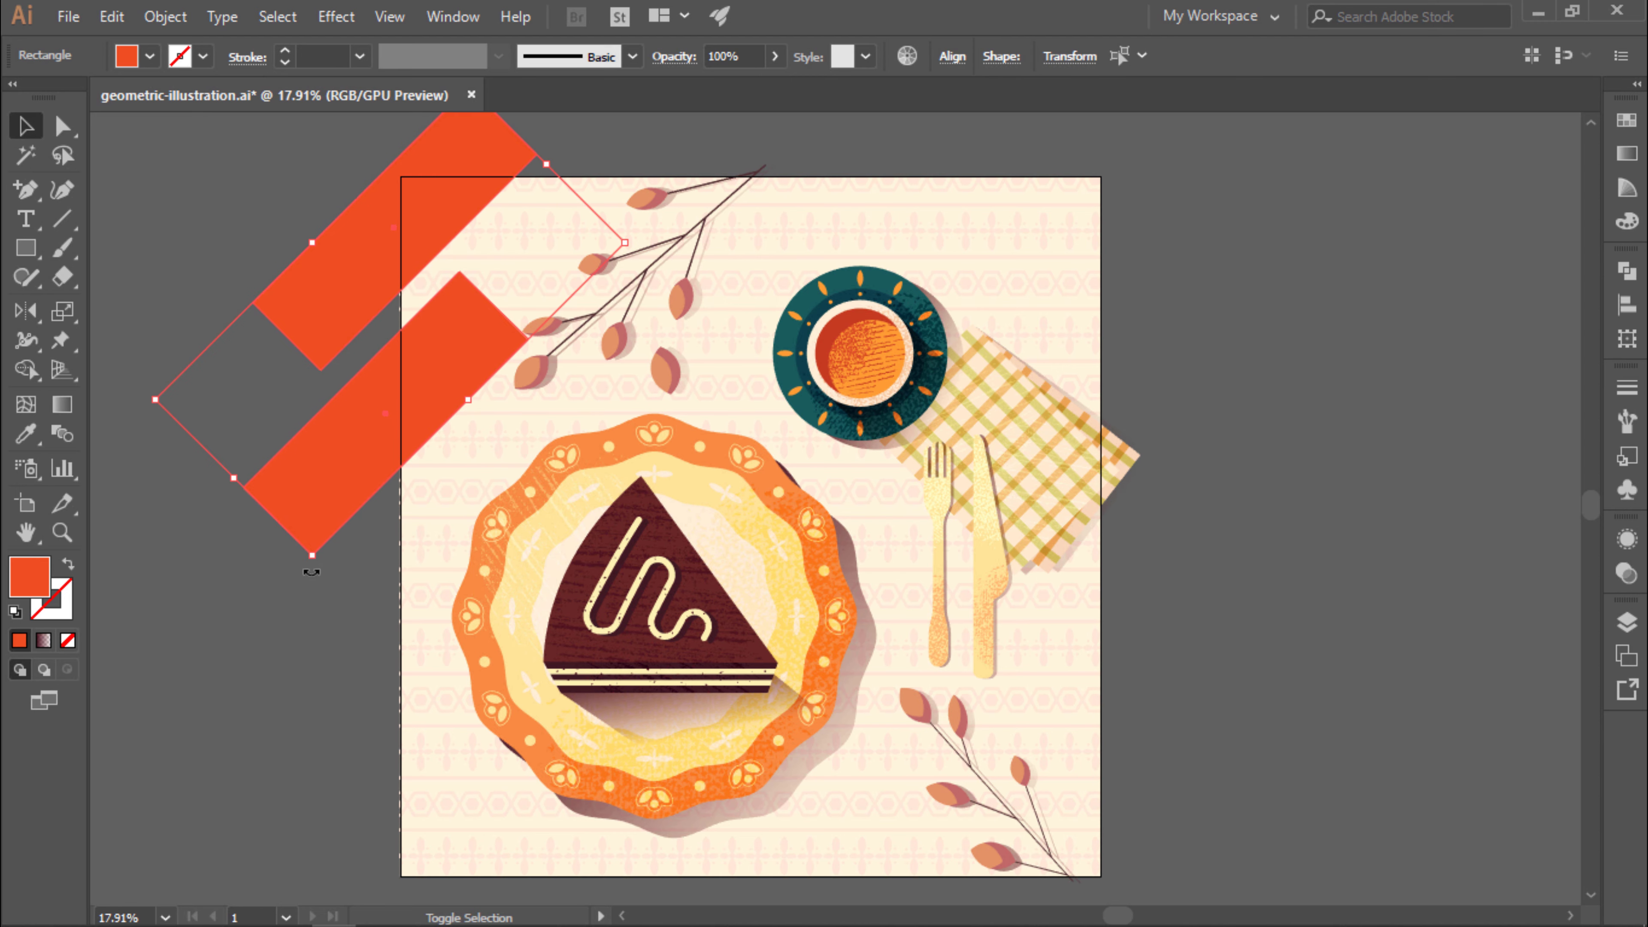
{"action": "left_click_drag", "start_coordinate": [439, 423], "coordinate": [791, 166]}
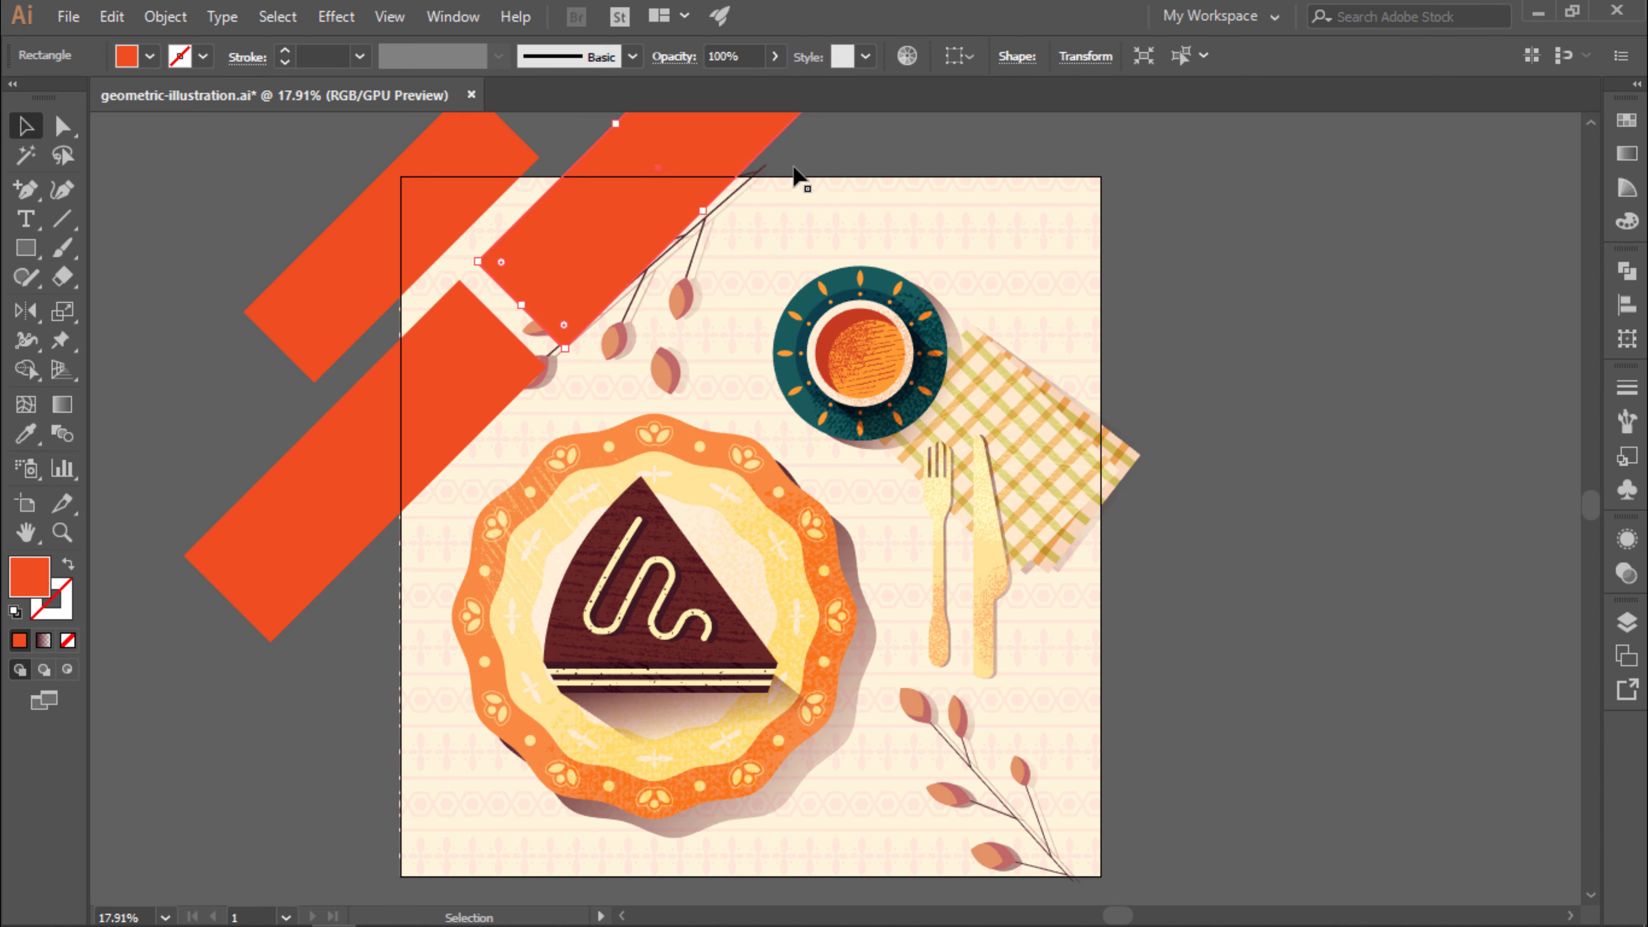
{"action": "left_click_drag", "start_coordinate": [460, 379], "coordinate": [452, 292]}
{"action": "scroll", "coordinate": [758, 490], "scroll_direction": "down", "scroll_amount": 1}
{"action": "left_click_drag", "start_coordinate": [551, 389], "coordinate": [852, 700]}
{"action": "left_click_drag", "start_coordinate": [902, 627], "coordinate": [1063, 500]}
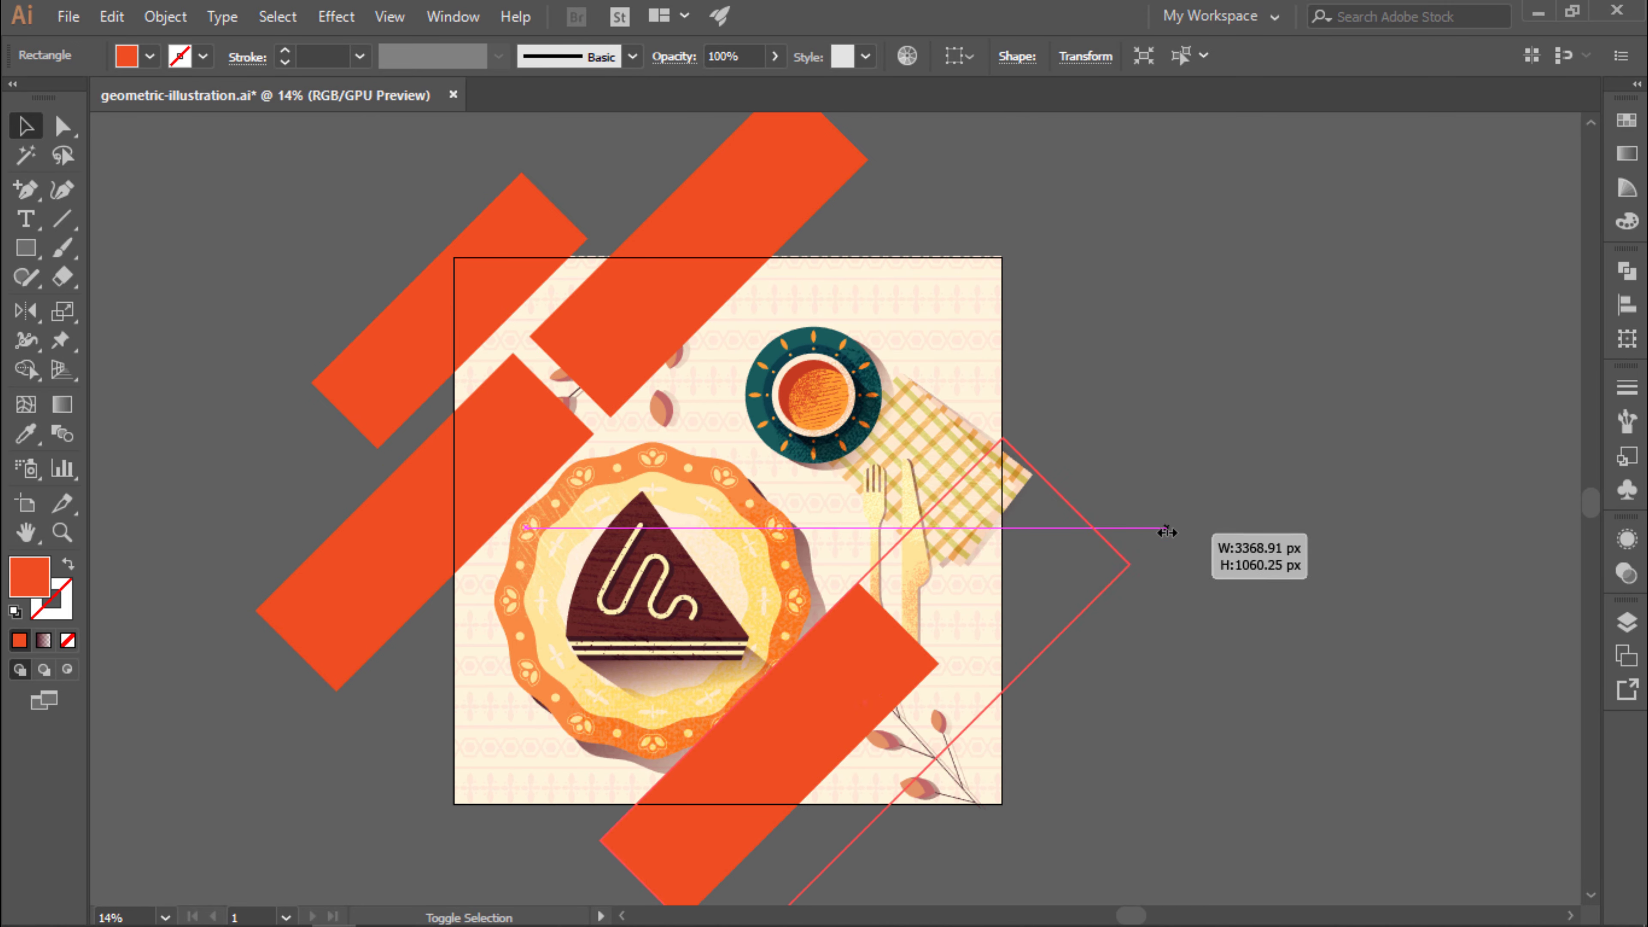
Reposition, rescale and nudge the diagonal bars into an even arrangement.
{"action": "key", "text": "ctrl+shift+a"}
{"action": "left_click", "coordinate": [496, 284]}
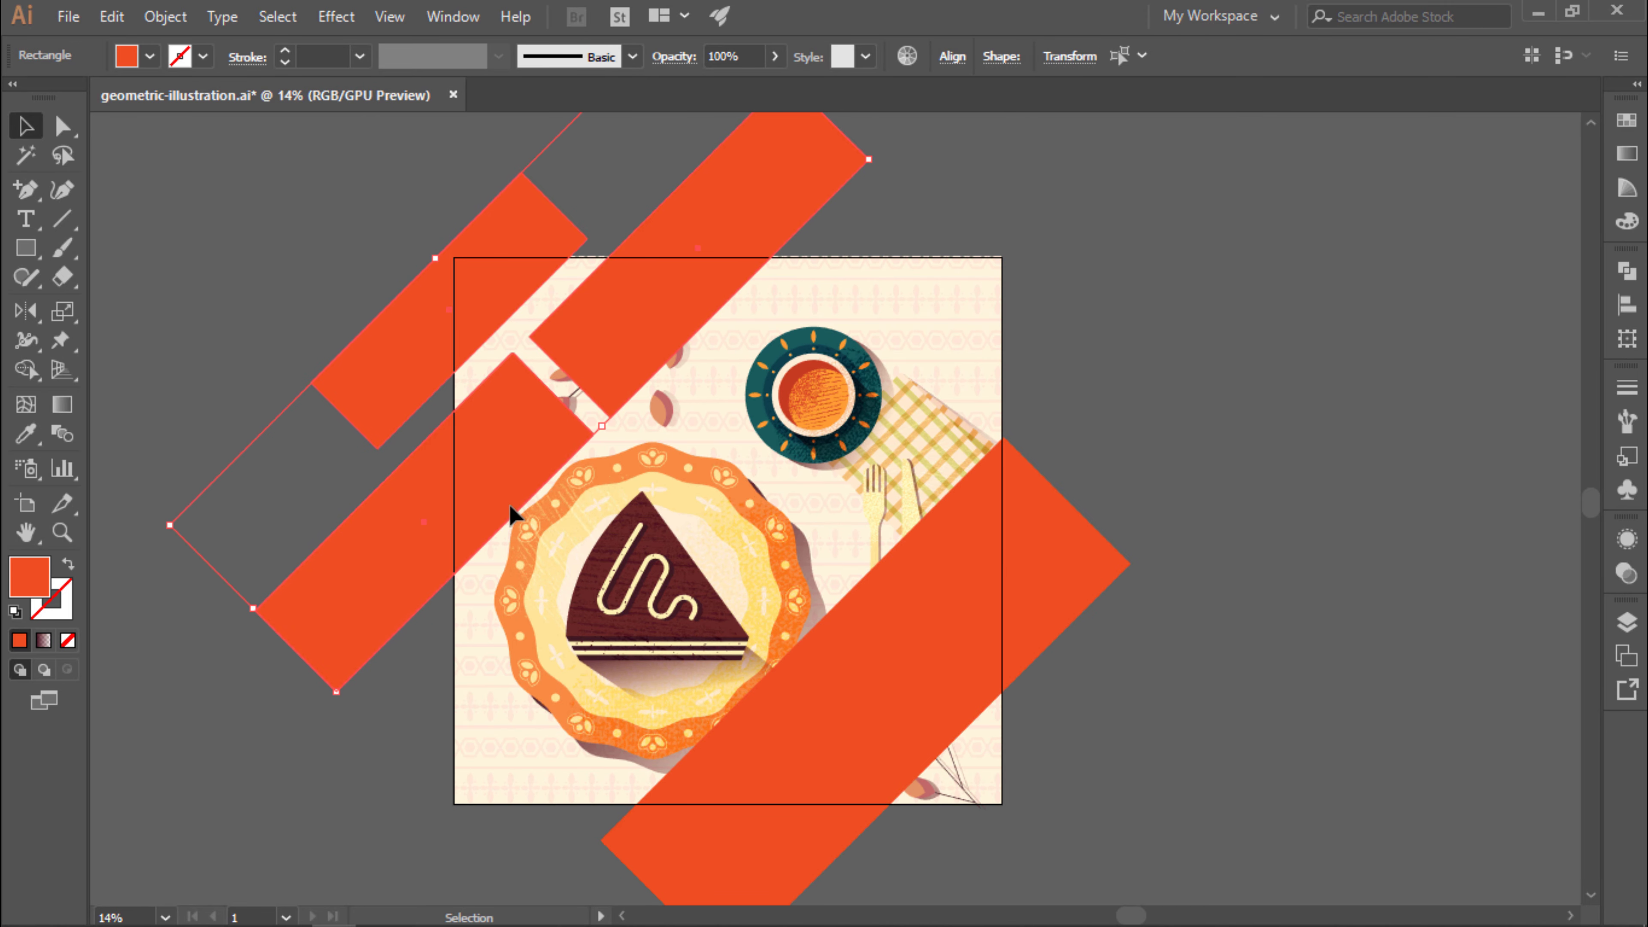
{"action": "left_click_drag", "start_coordinate": [433, 396], "coordinate": [472, 399]}
{"action": "mouse_move", "coordinate": [445, 324]}
{"action": "left_mouse_down"}
{"action": "mouse_move", "coordinate": [633, 183]}
{"action": "mouse_move", "coordinate": [578, 261]}
{"action": "left_mouse_up"}
{"action": "left_click", "coordinate": [750, 266]}
{"action": "mouse_move", "coordinate": [644, 445]}
{"action": "left_mouse_down"}
{"action": "mouse_move", "coordinate": [591, 384]}
{"action": "mouse_move", "coordinate": [434, 452]}
{"action": "mouse_move", "coordinate": [726, 204]}
{"action": "mouse_move", "coordinate": [746, 212]}
{"action": "left_mouse_up"}
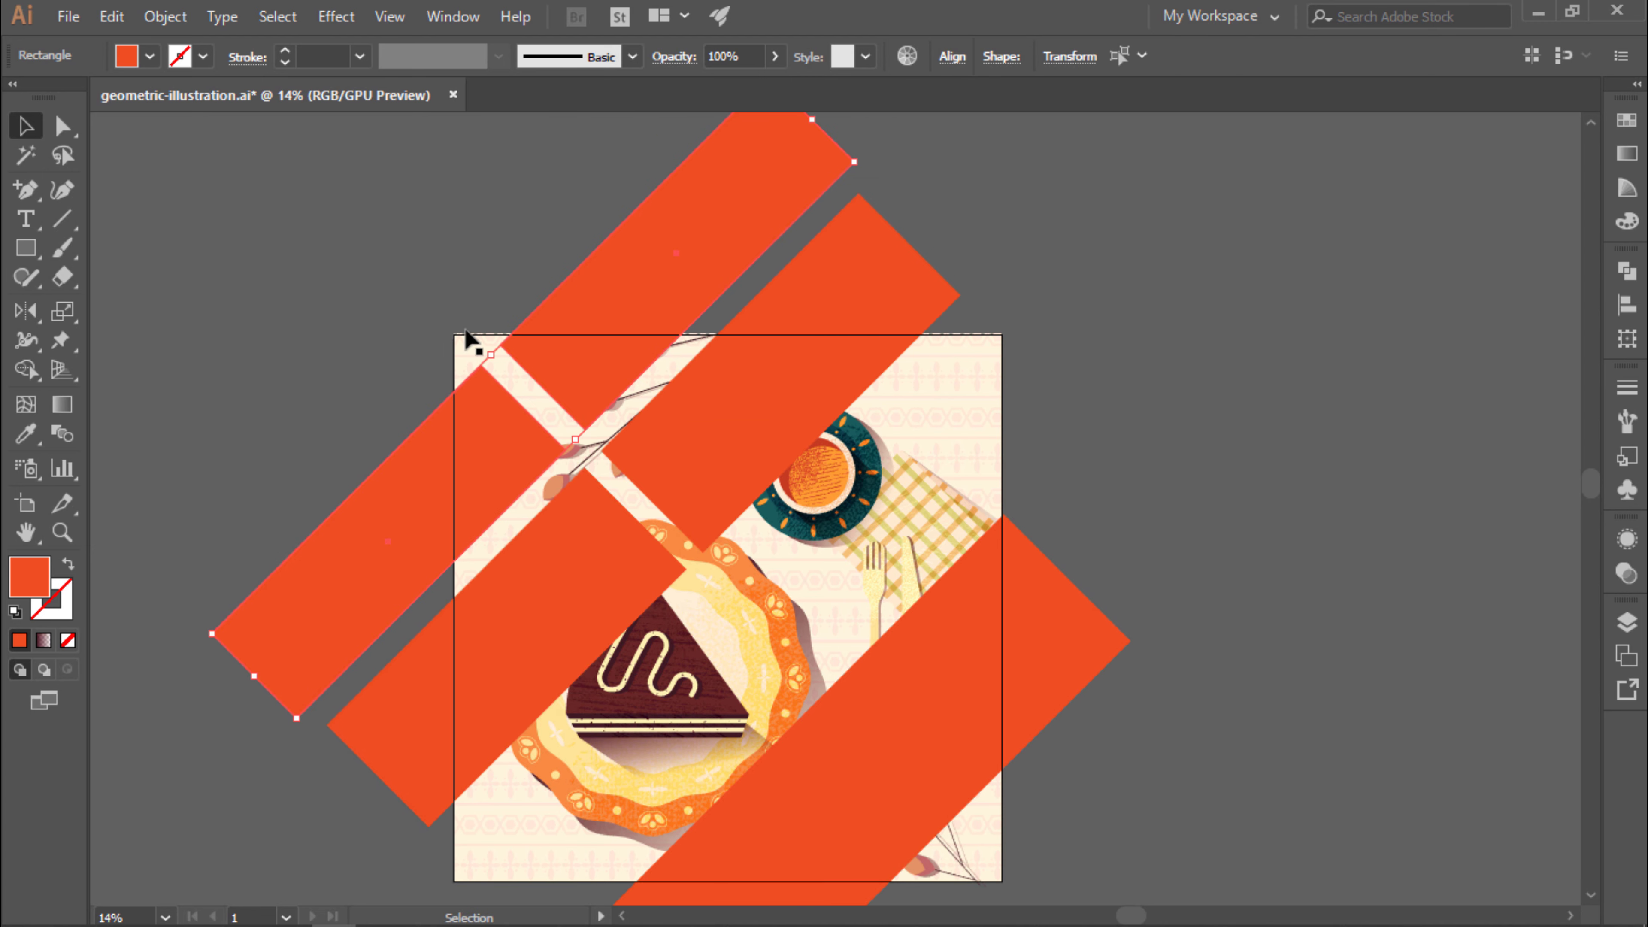
{"action": "left_click_drag", "start_coordinate": [480, 367], "coordinate": [438, 323]}
{"action": "left_click", "coordinate": [343, 448], "text": "shift"}
{"action": "left_click_drag", "start_coordinate": [570, 423], "coordinate": [753, 419]}
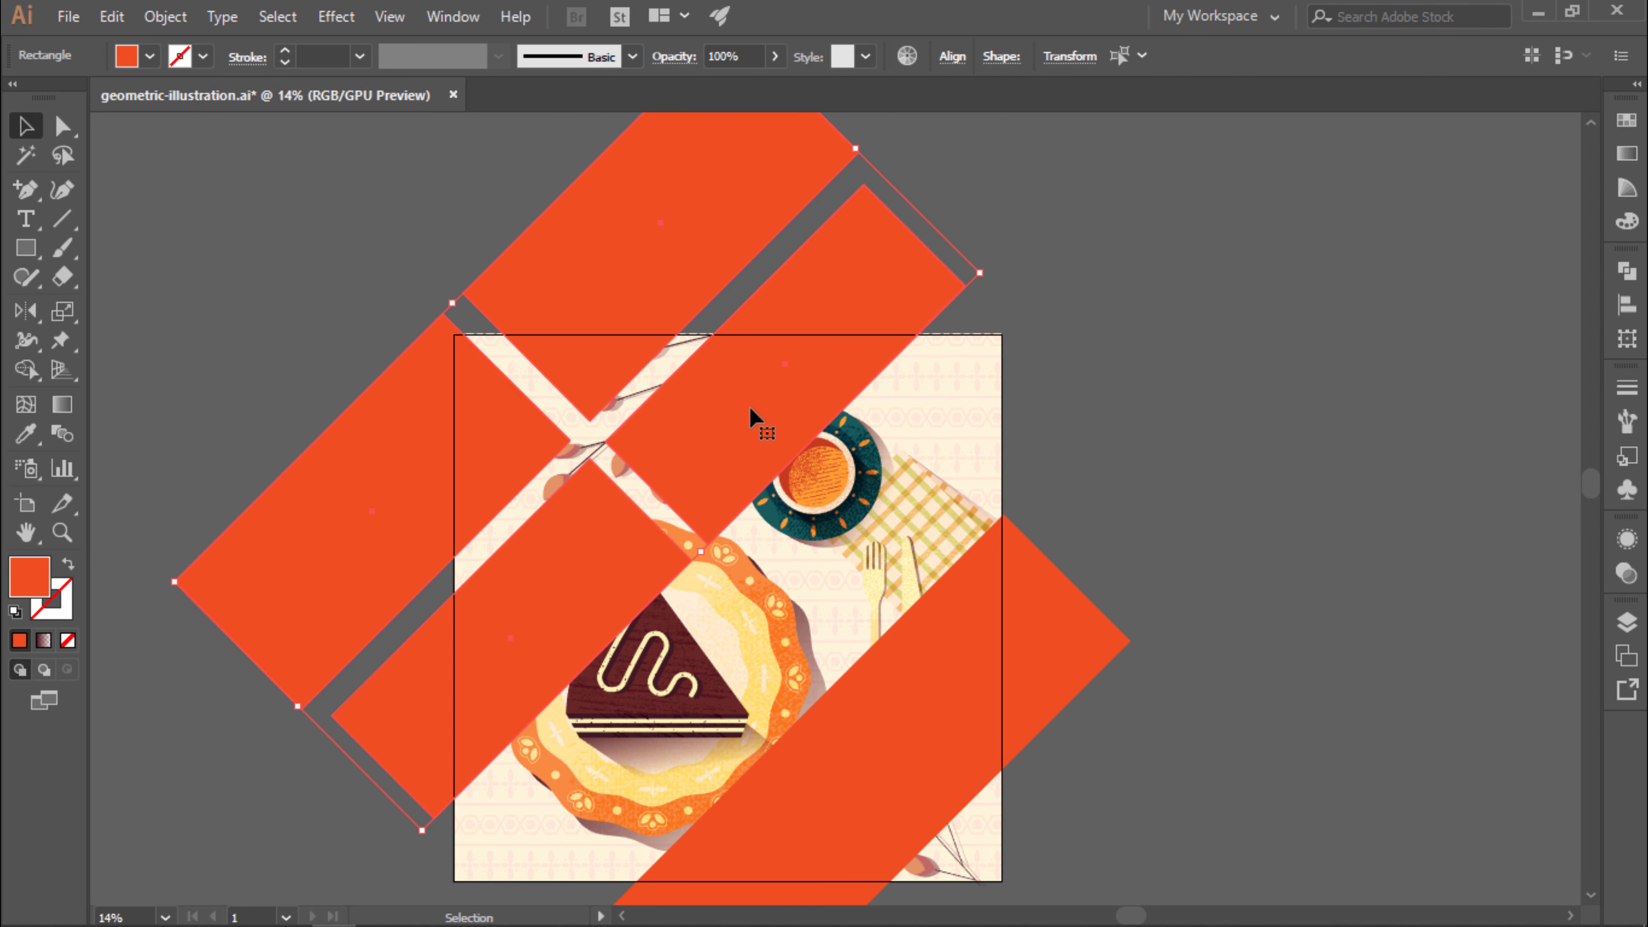
{"action": "scroll", "coordinate": [964, 455], "scroll_direction": "down", "scroll_amount": 1}
{"action": "key", "text": "Up"}
{"action": "key", "text": "Up"}
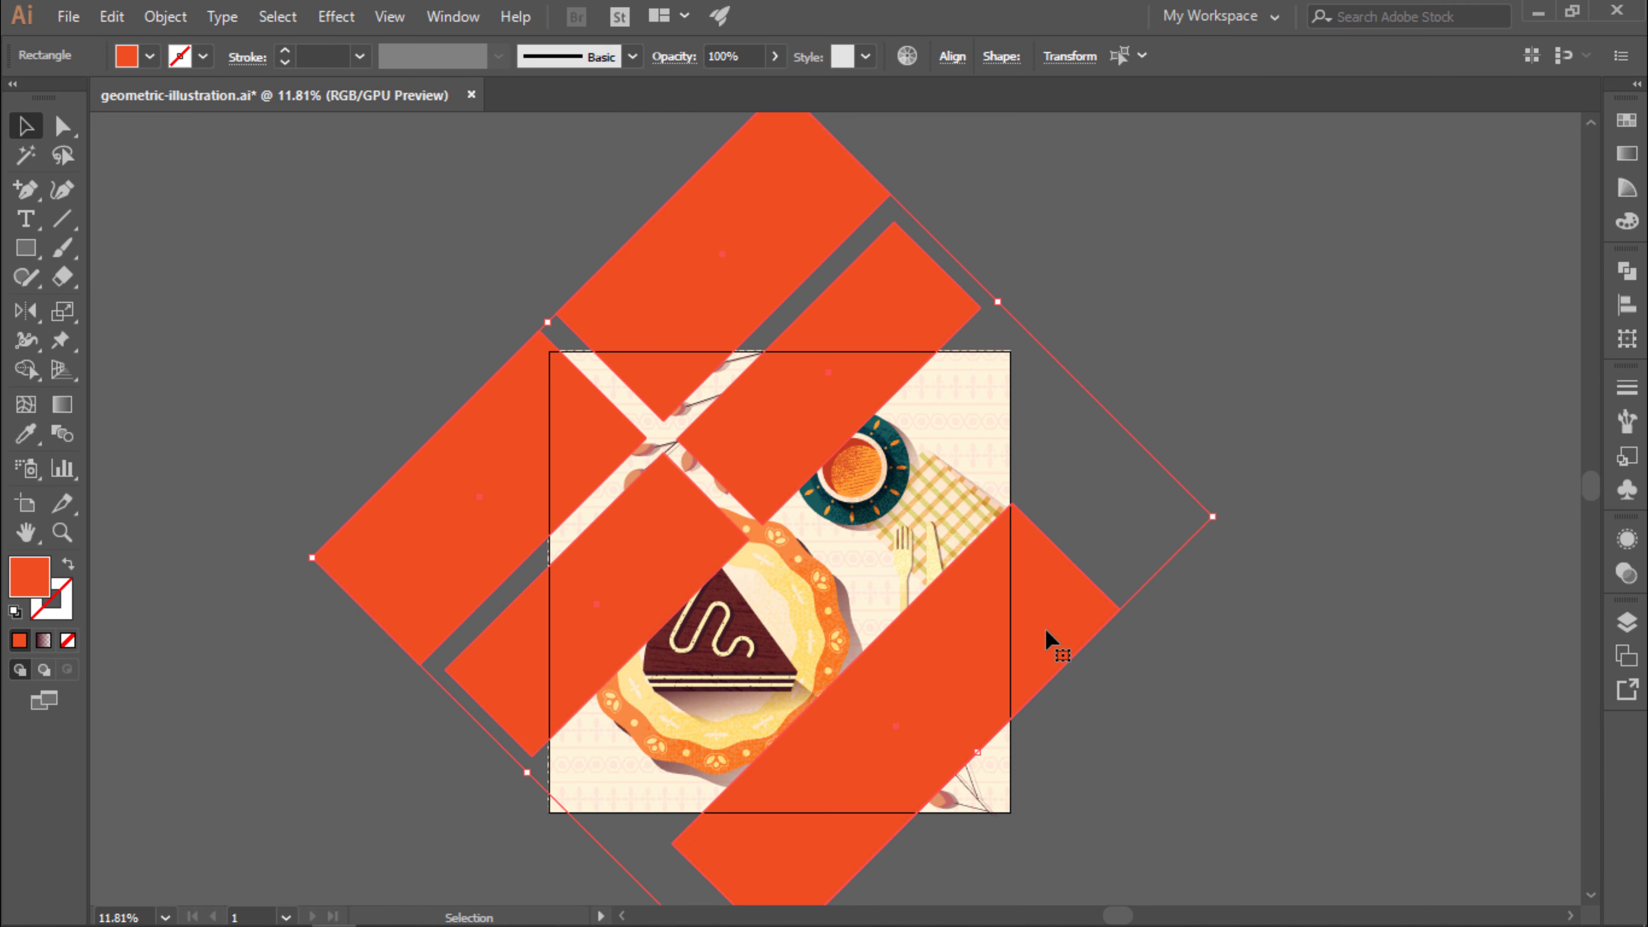
{"action": "key", "text": "ctrl+shift+a"}
{"action": "scroll", "coordinate": [967, 646], "scroll_direction": "up", "scroll_amount": 1}
Draw an artboard-sized rectangle and clip all the bands to it.
{"action": "key", "text": "m"}
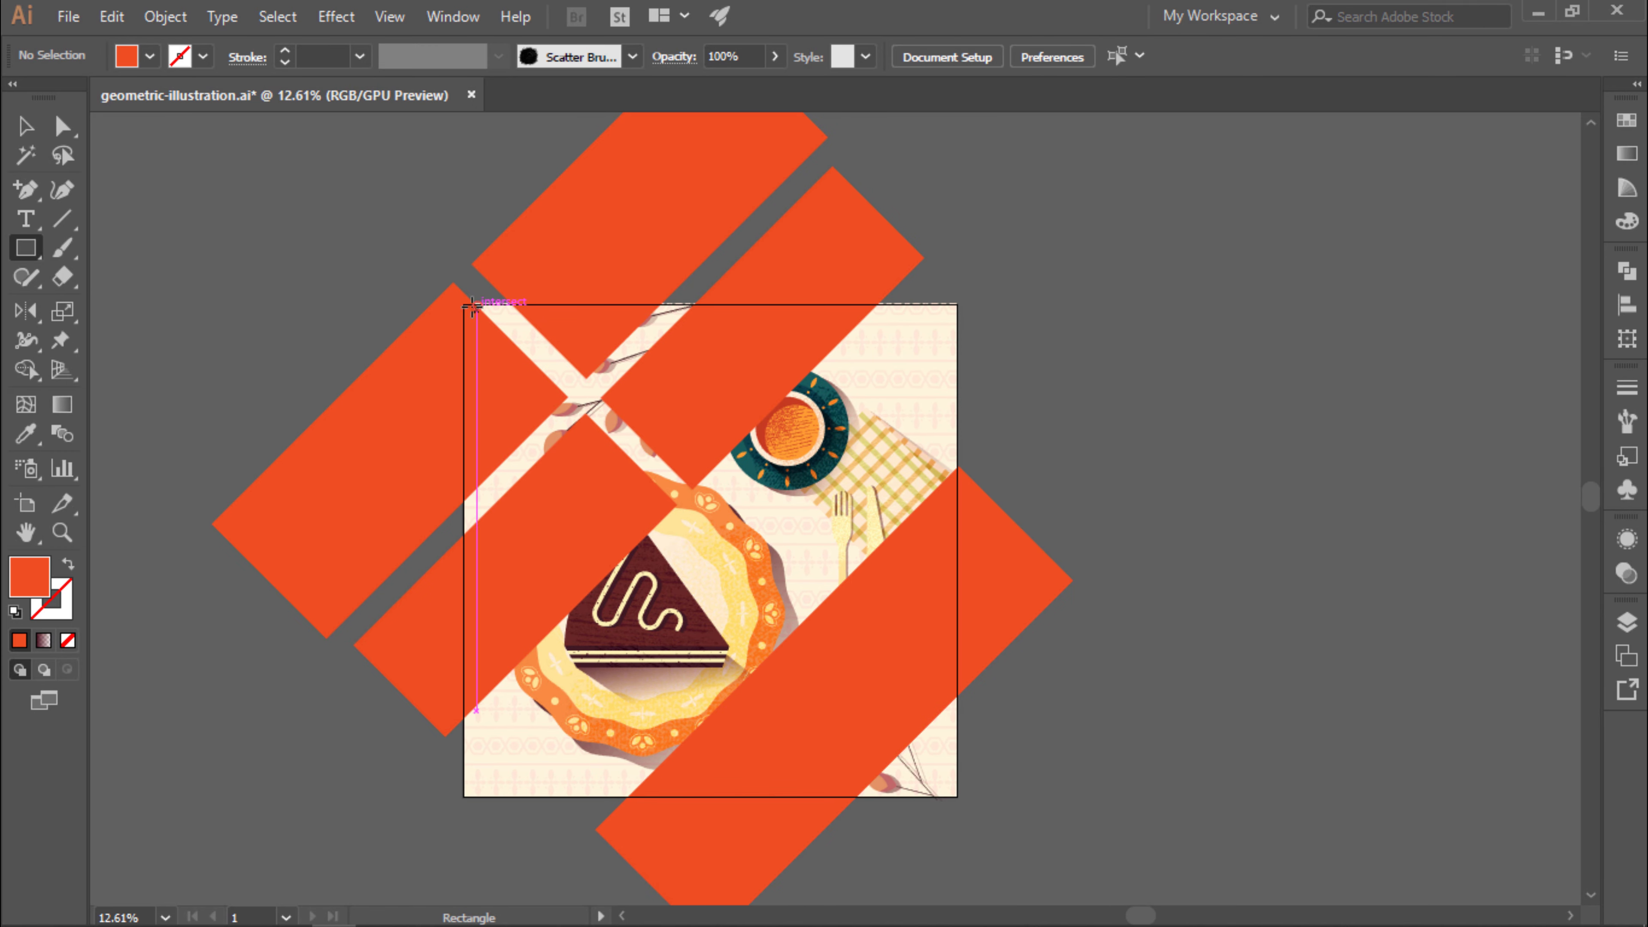
{"action": "left_click_drag", "start_coordinate": [995, 738], "coordinate": [958, 797]}
{"action": "key", "text": "v"}
{"action": "key", "text": "ctrl+a"}
{"action": "key", "text": "ctrl+7"}
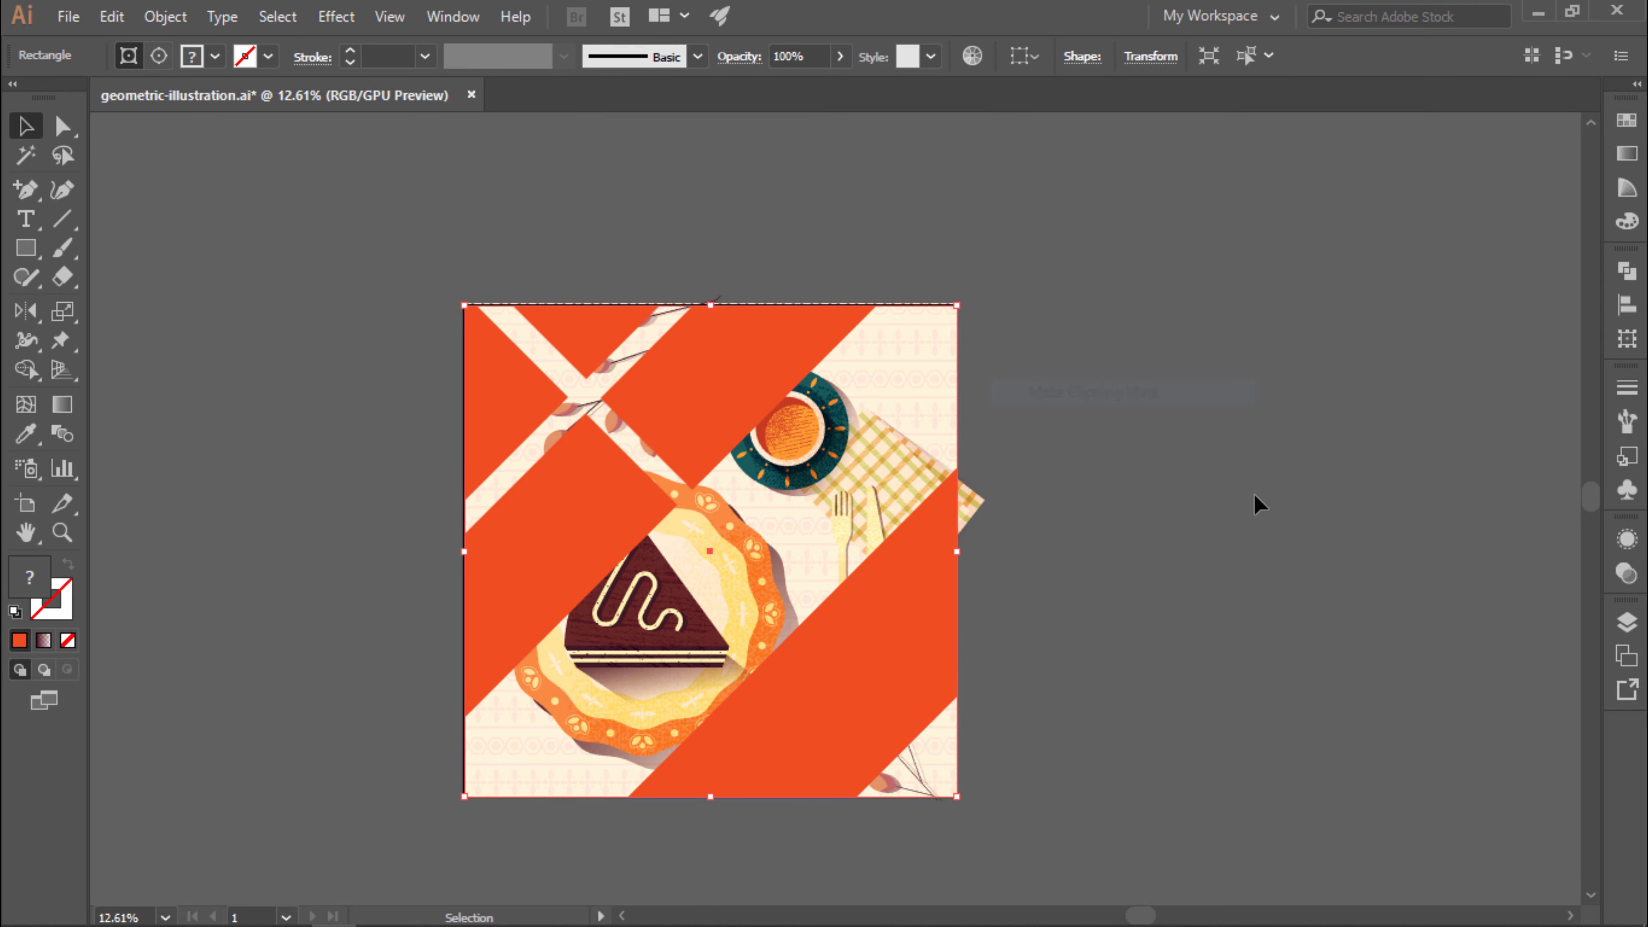
{"action": "left_click", "coordinate": [1626, 573]}
Blend the bands in Color Dodge at 40% opacity and lighten their orange fill.
{"action": "left_click", "coordinate": [1394, 568]}
{"action": "left_click", "coordinate": [1390, 283]}
{"action": "type", "text": "50"}
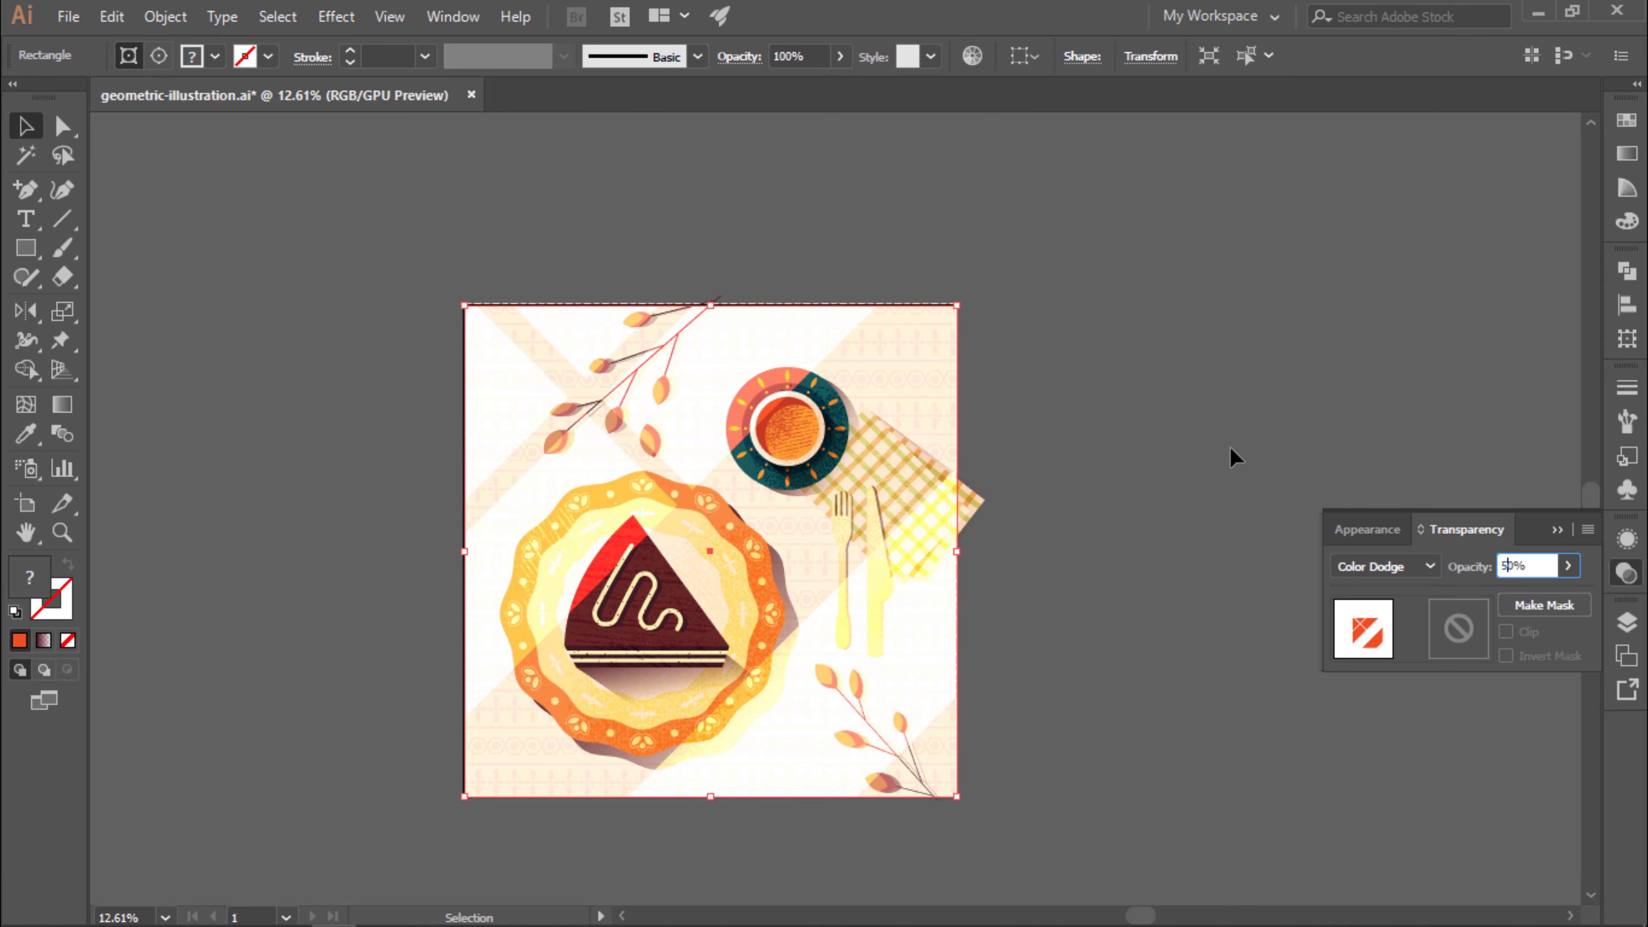
{"action": "key", "text": "Return"}
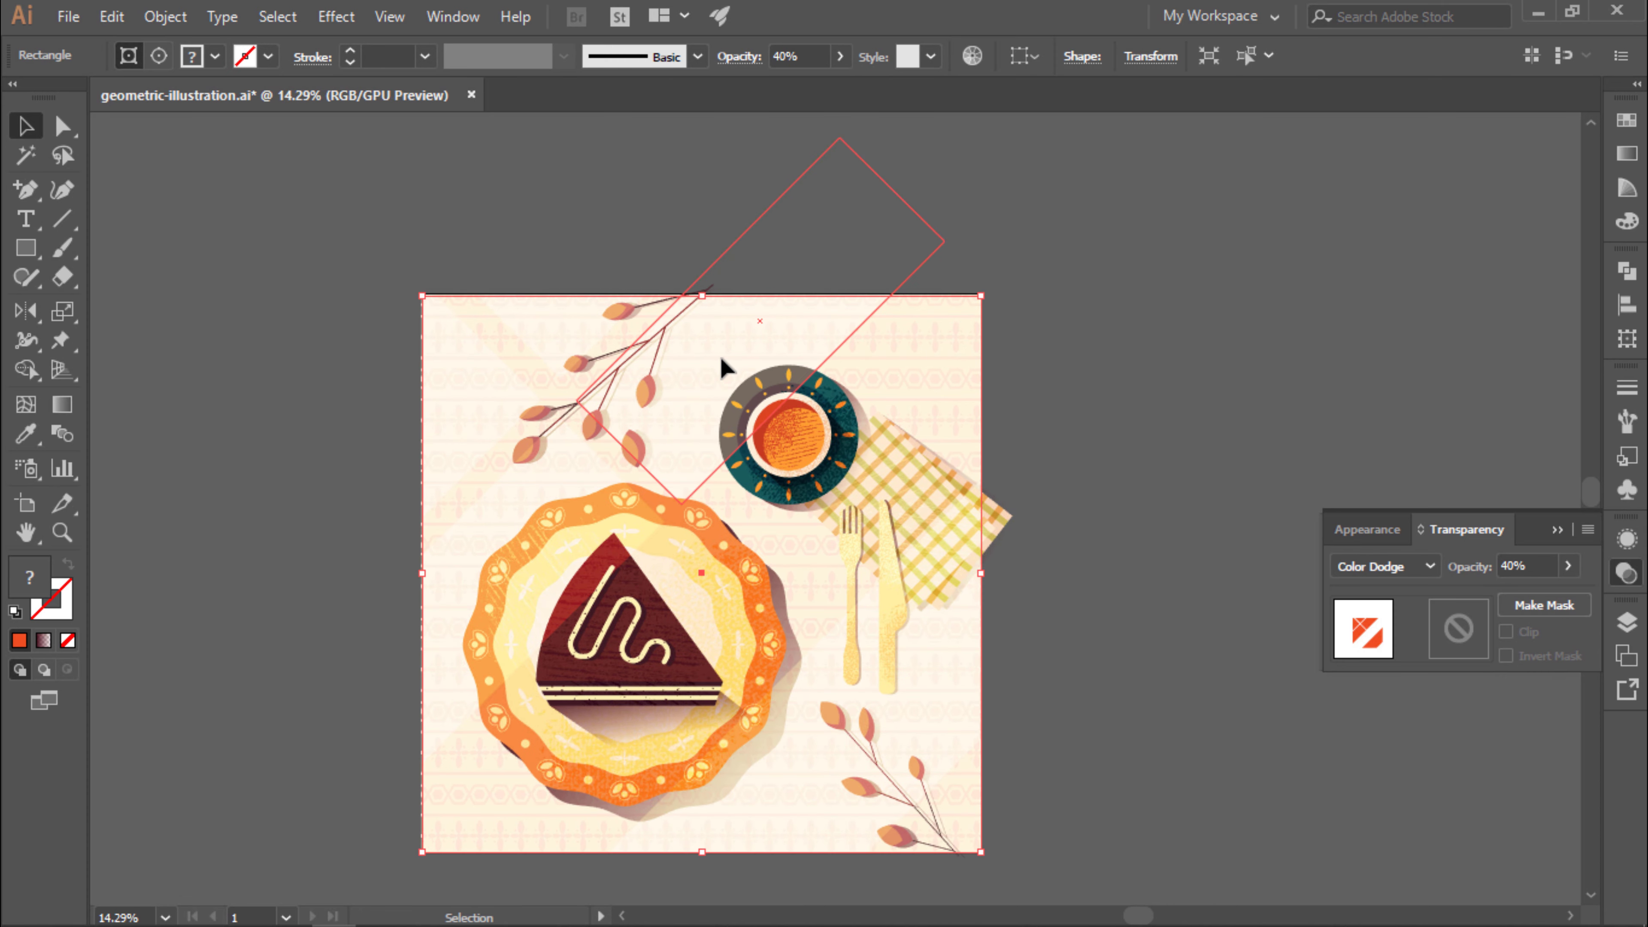
{"action": "double_click", "coordinate": [722, 368]}
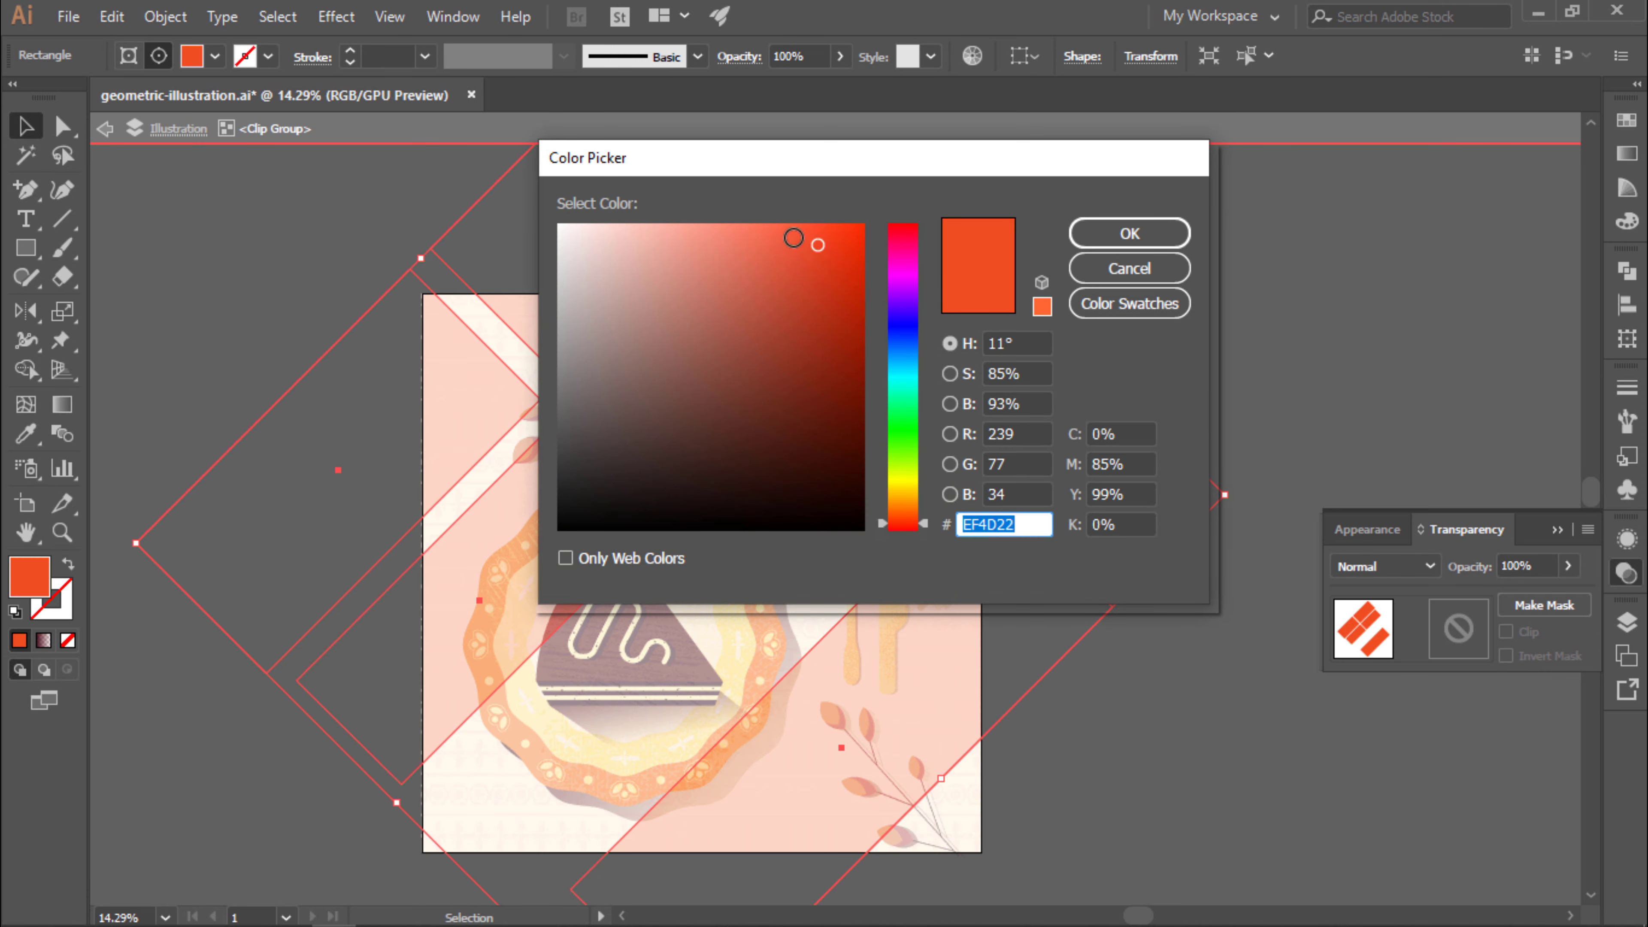
{"action": "left_click", "coordinate": [782, 237]}
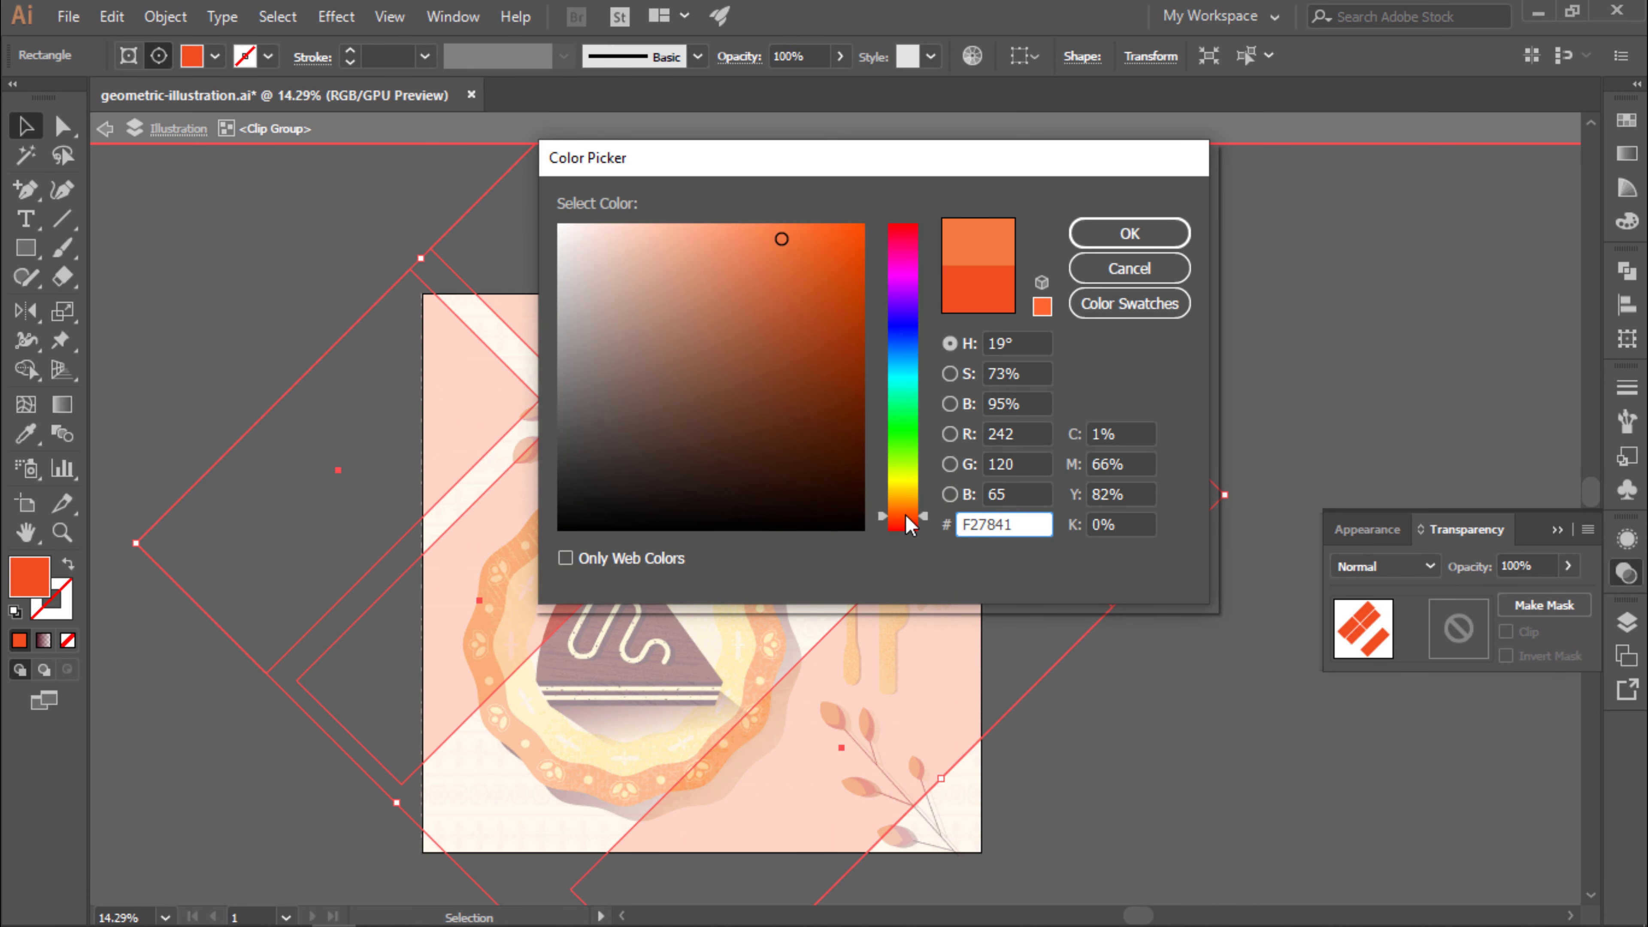
{"action": "left_click", "coordinate": [1129, 234]}
{"action": "double_click", "coordinate": [1338, 395]}
Move the lower-right band up and to the right.
{"action": "left_click", "coordinate": [1064, 681]}
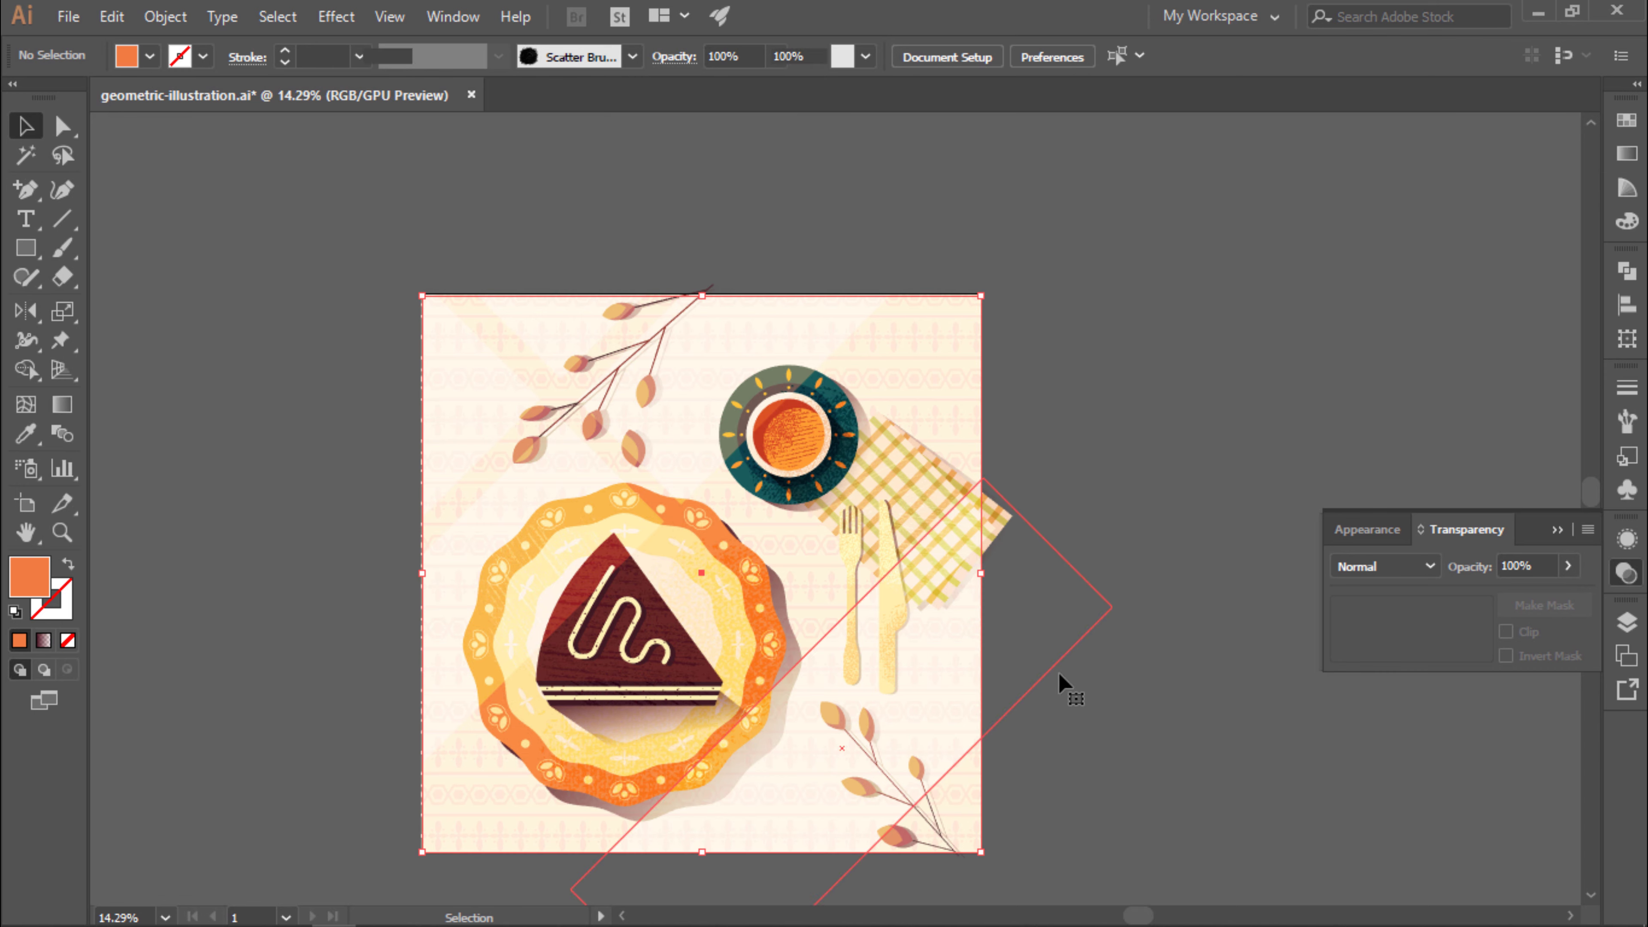
{"action": "key", "text": "a"}
{"action": "left_click", "coordinate": [921, 698]}
{"action": "mouse_move", "coordinate": [909, 718]}
{"action": "left_mouse_down"}
{"action": "mouse_move", "coordinate": [931, 734]}
{"action": "mouse_move", "coordinate": [921, 717]}
{"action": "left_mouse_up"}
{"action": "key", "text": "v"}
{"action": "key", "text": "a"}
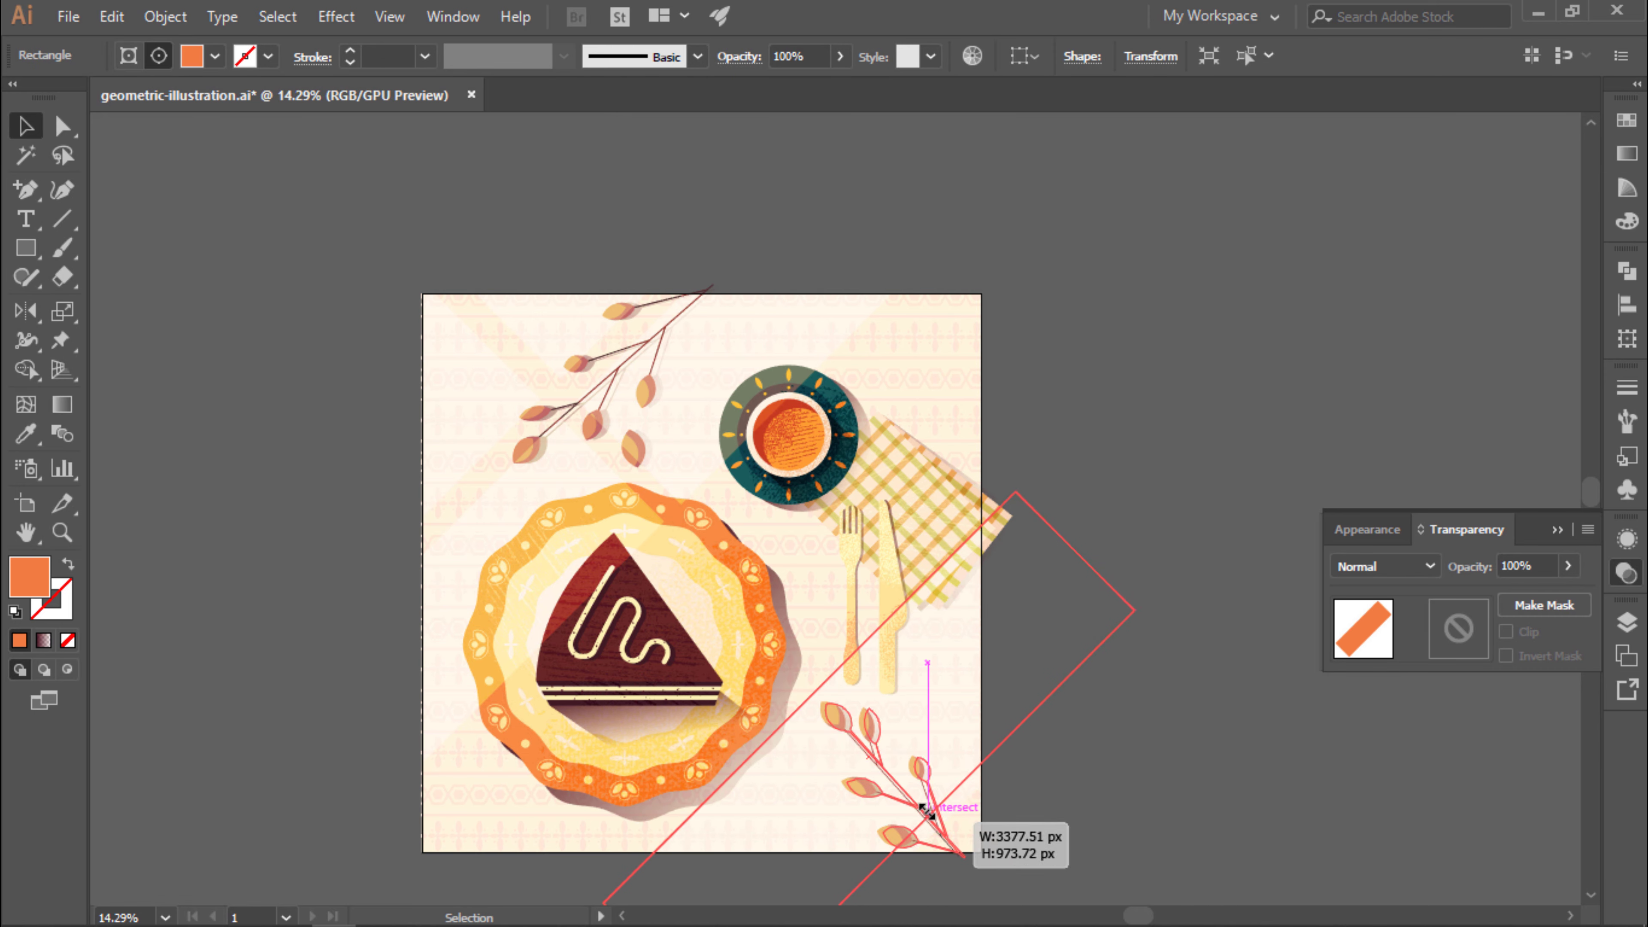
{"action": "left_click", "coordinate": [1206, 697]}
{"action": "left_click_drag", "start_coordinate": [949, 666], "coordinate": [989, 624]}
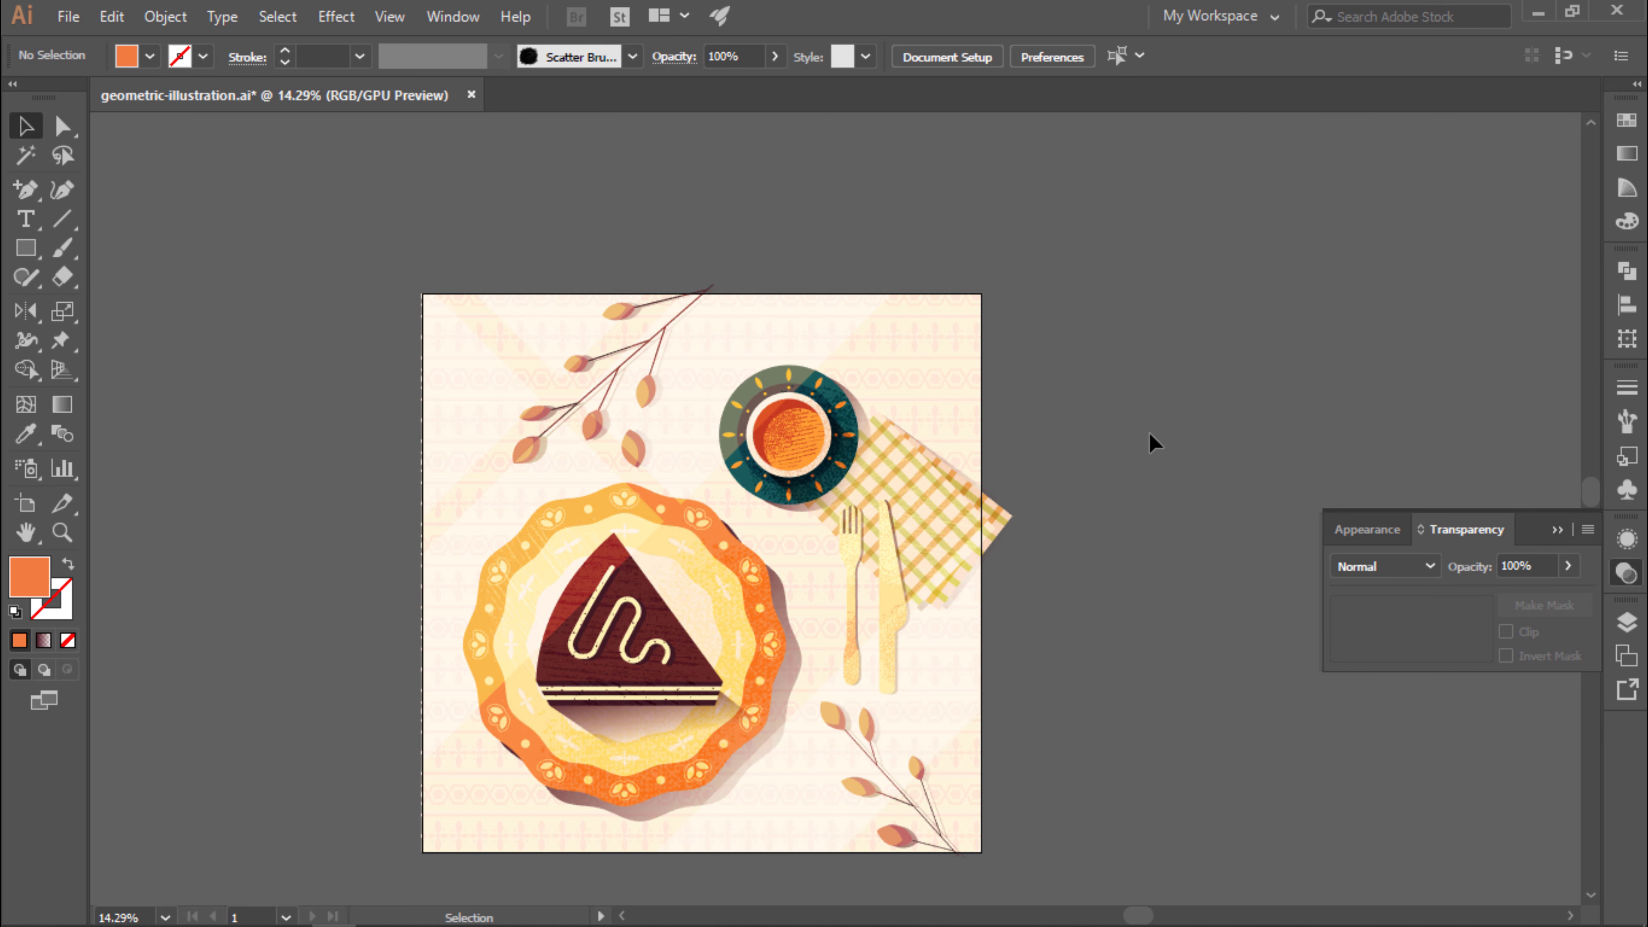
{"action": "left_click", "coordinate": [1336, 423]}
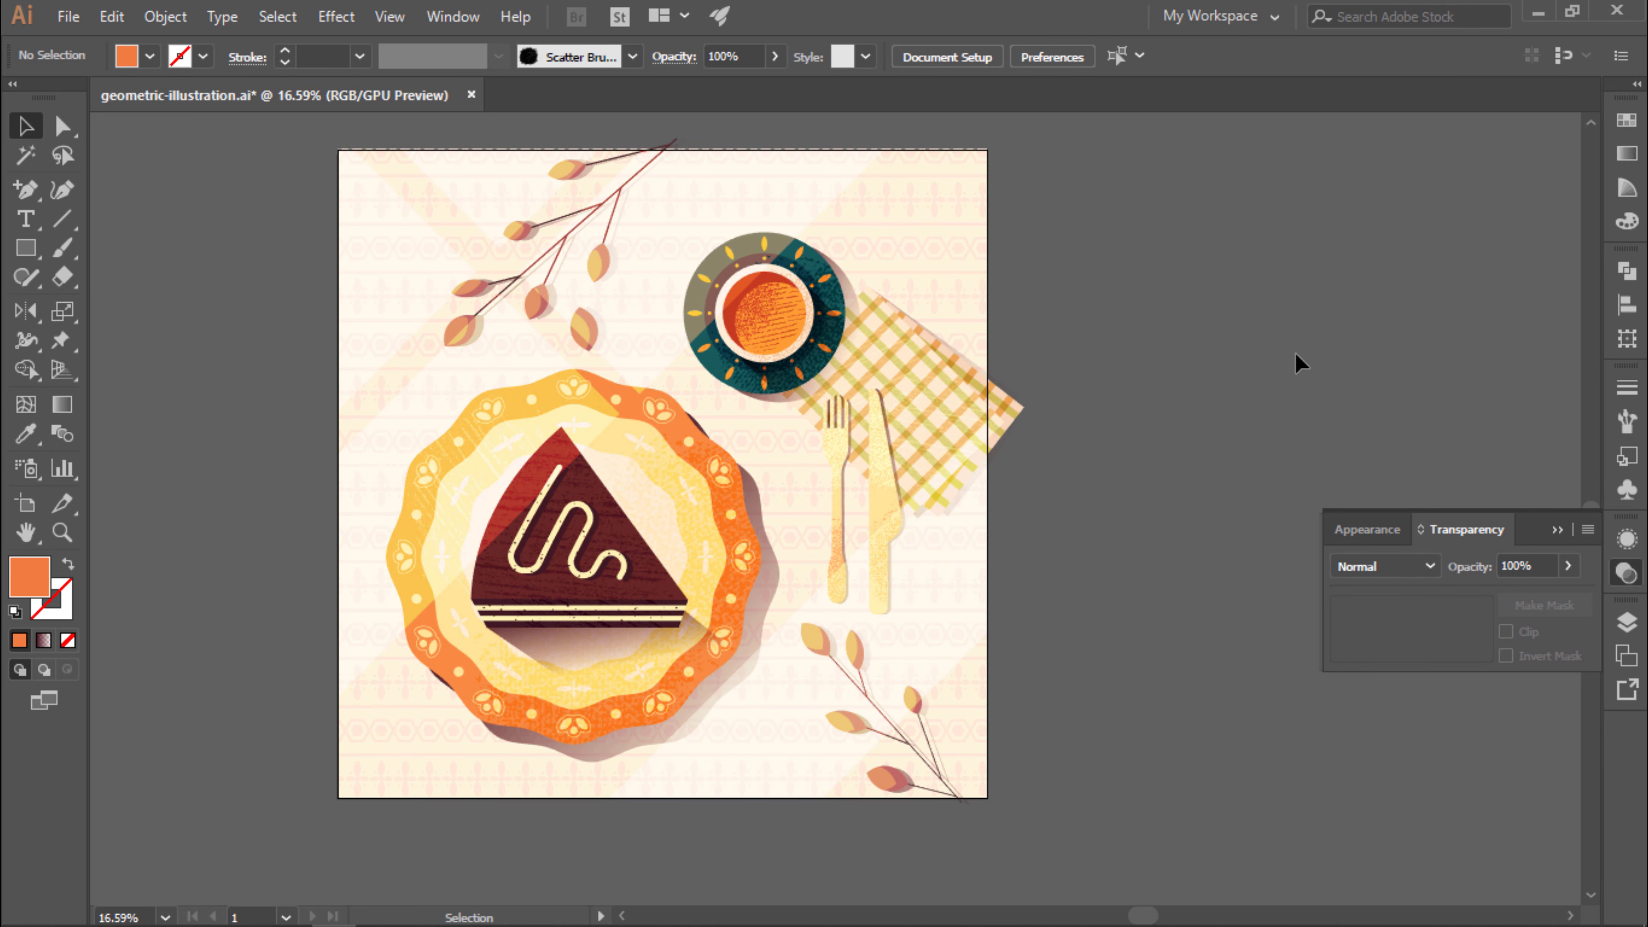
Set the left and right diagonal strips to 80% opacity.
{"action": "left_click", "coordinate": [546, 441], "text": "ctrl"}
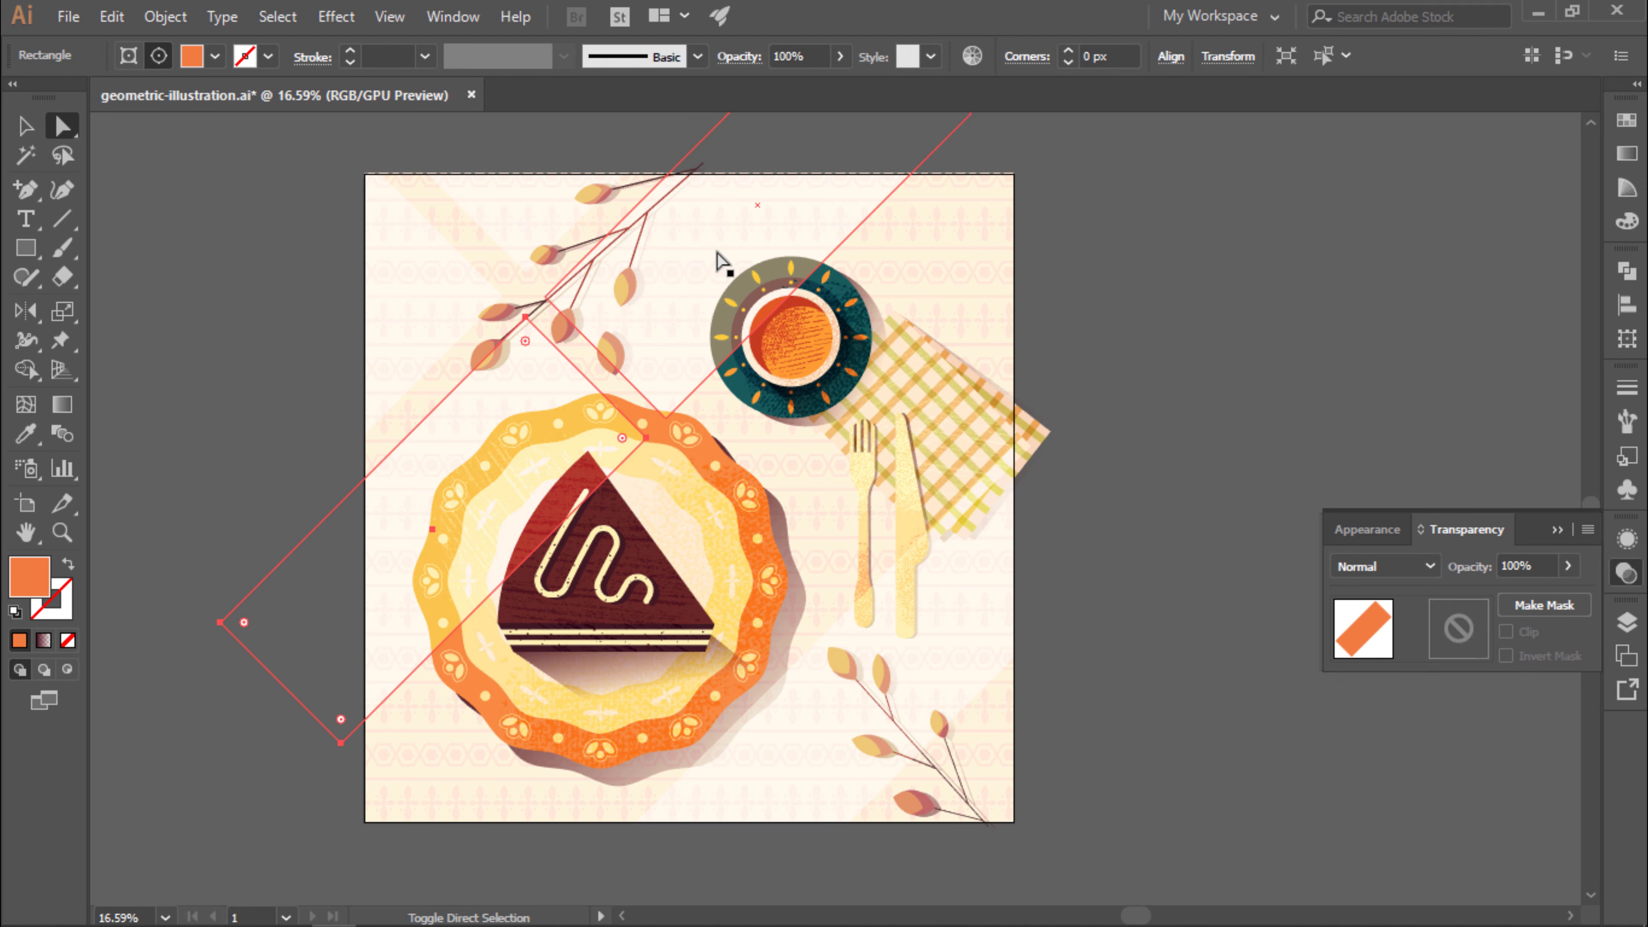
{"action": "type", "text": "80"}
{"action": "key", "text": "Return"}
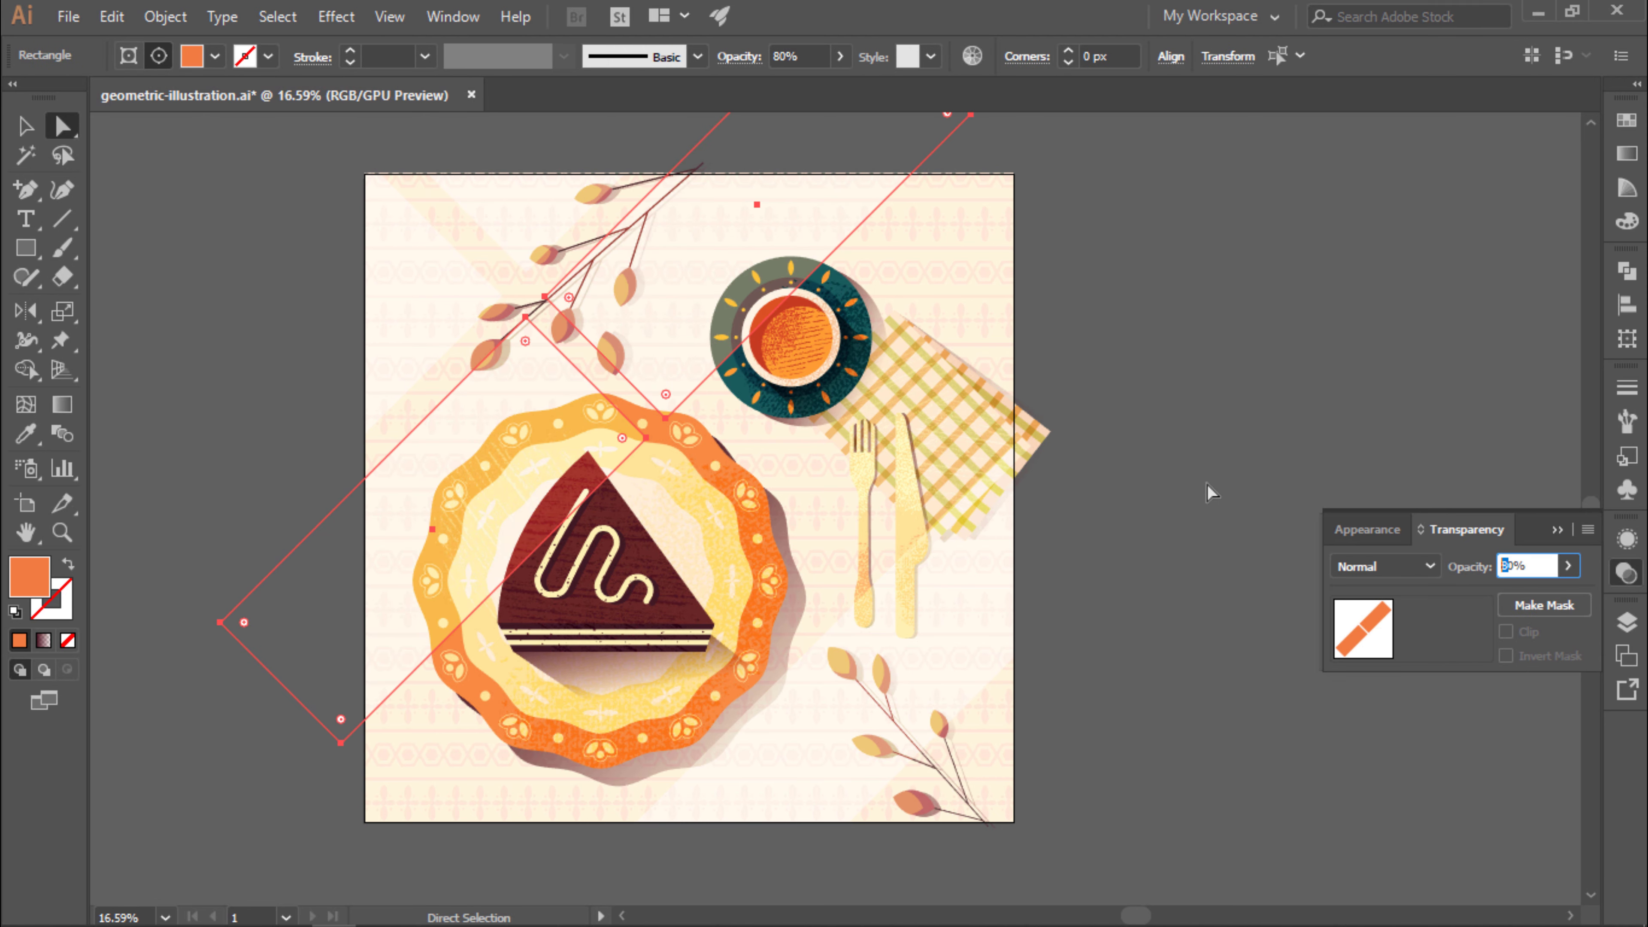
{"action": "left_click", "coordinate": [1187, 481], "text": "ctrl"}
{"action": "type", "text": "80"}
{"action": "key", "text": "Return"}
{"action": "left_click", "coordinate": [1299, 357], "text": "ctrl"}
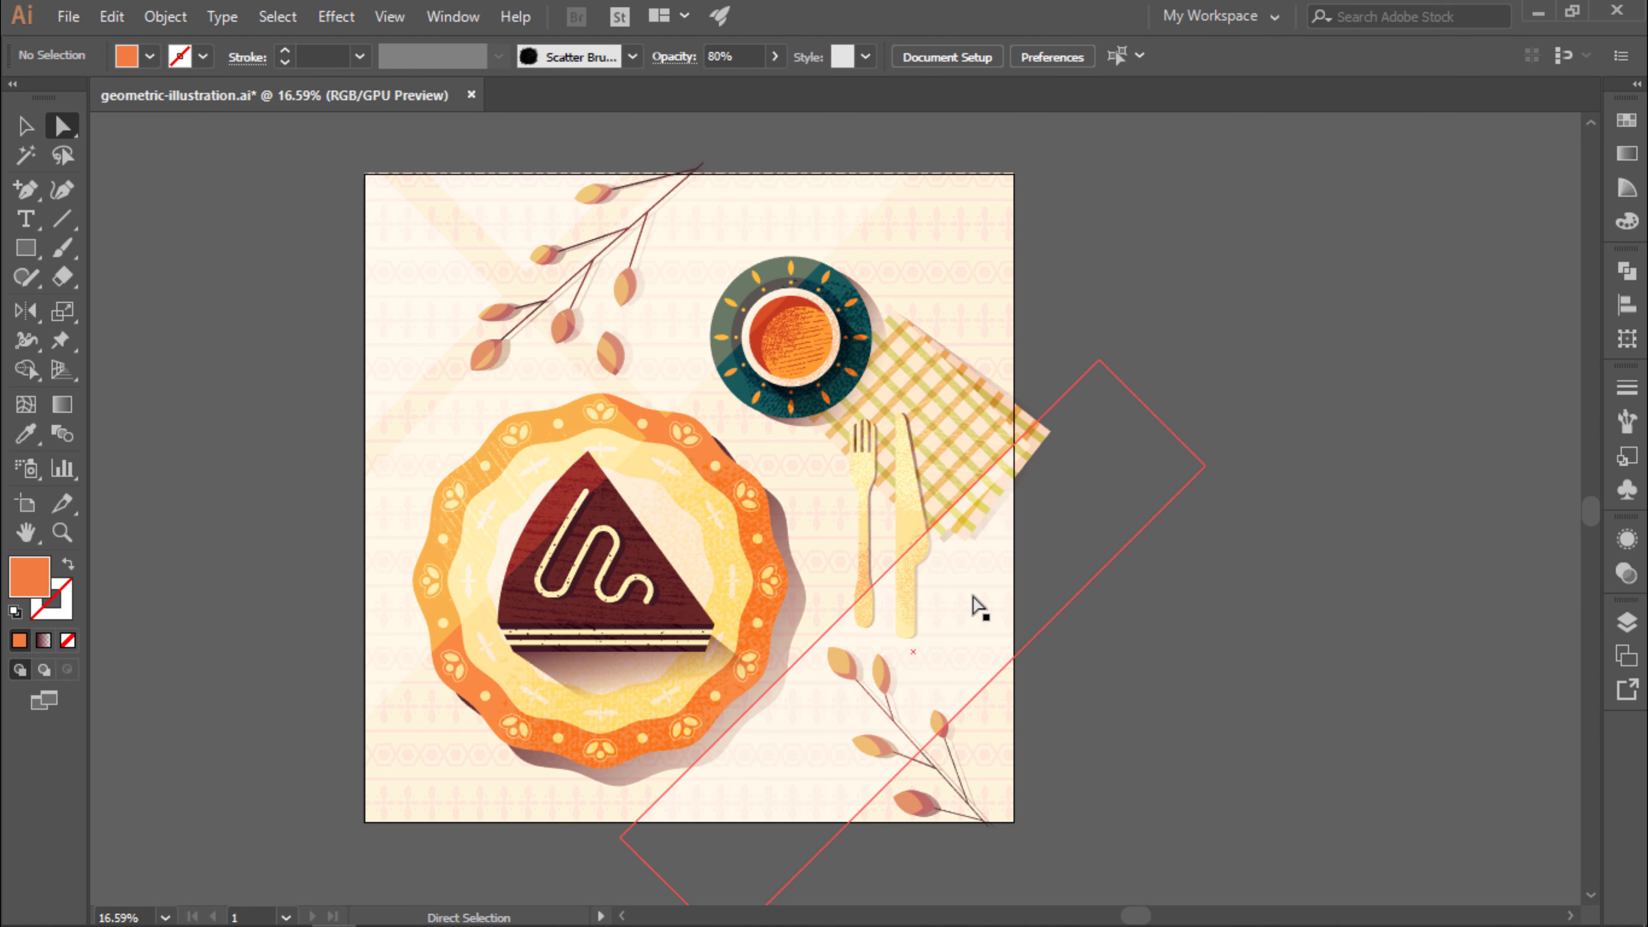
{"action": "left_click", "coordinate": [1070, 538]}
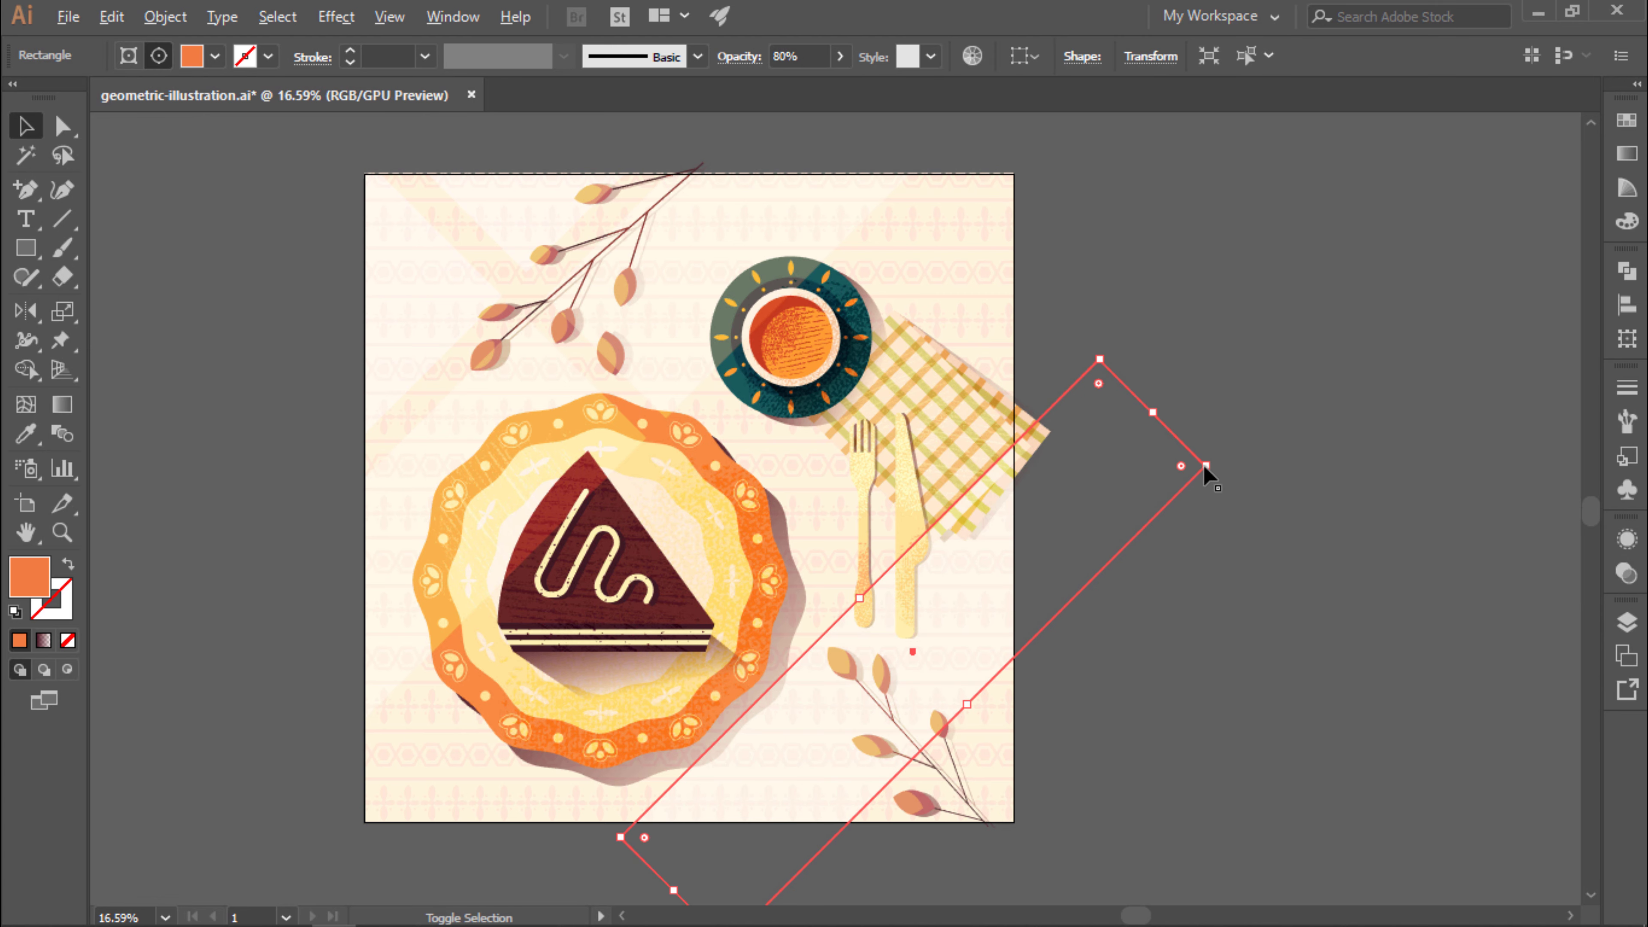
{"action": "left_click", "coordinate": [1281, 440]}
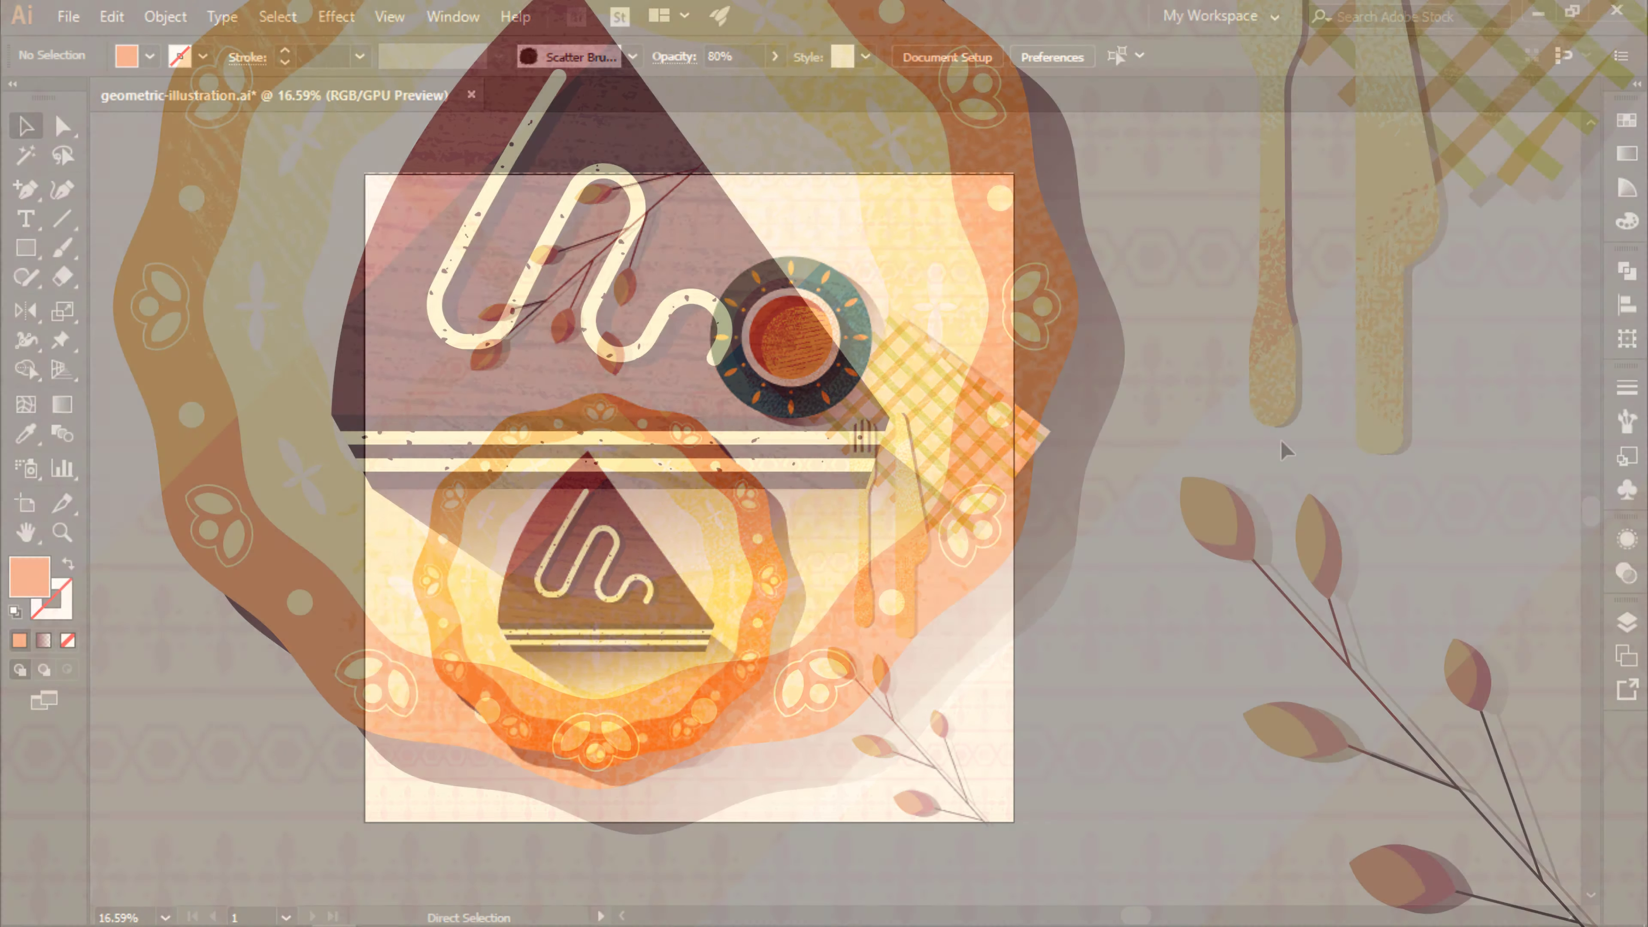